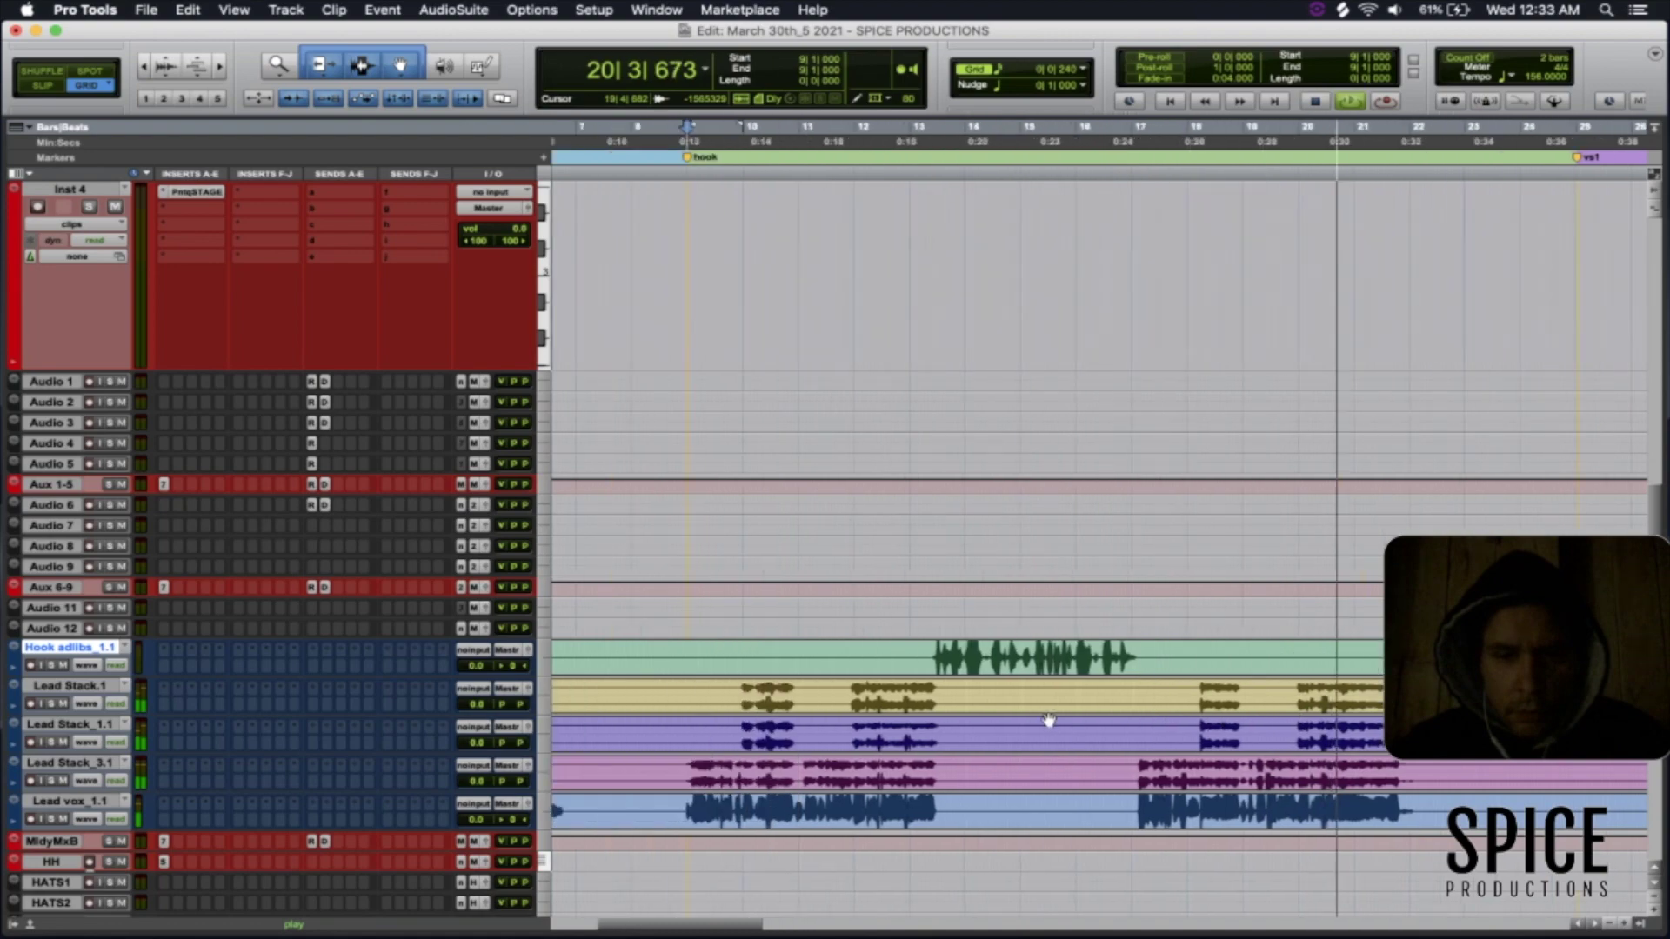
- Stop playback and set the grid value to 1 bar
scroll(1048, 721, "up", 3)
key("space")
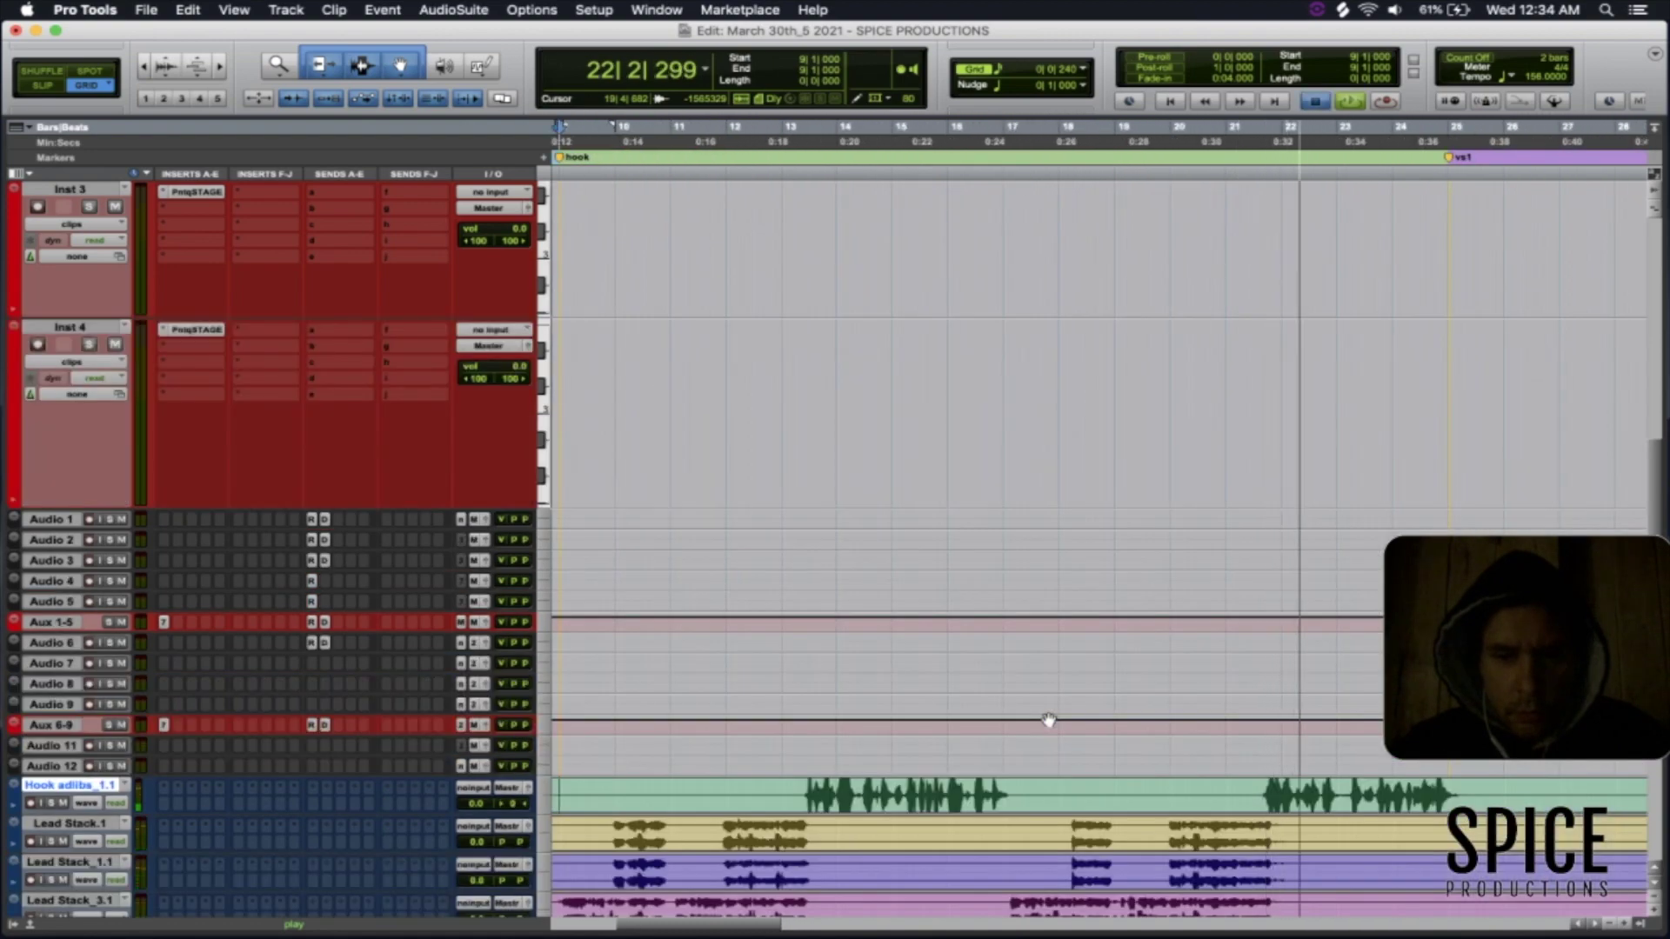
scroll(947, 819, "down", 5)
scroll(946, 820, "left", 2)
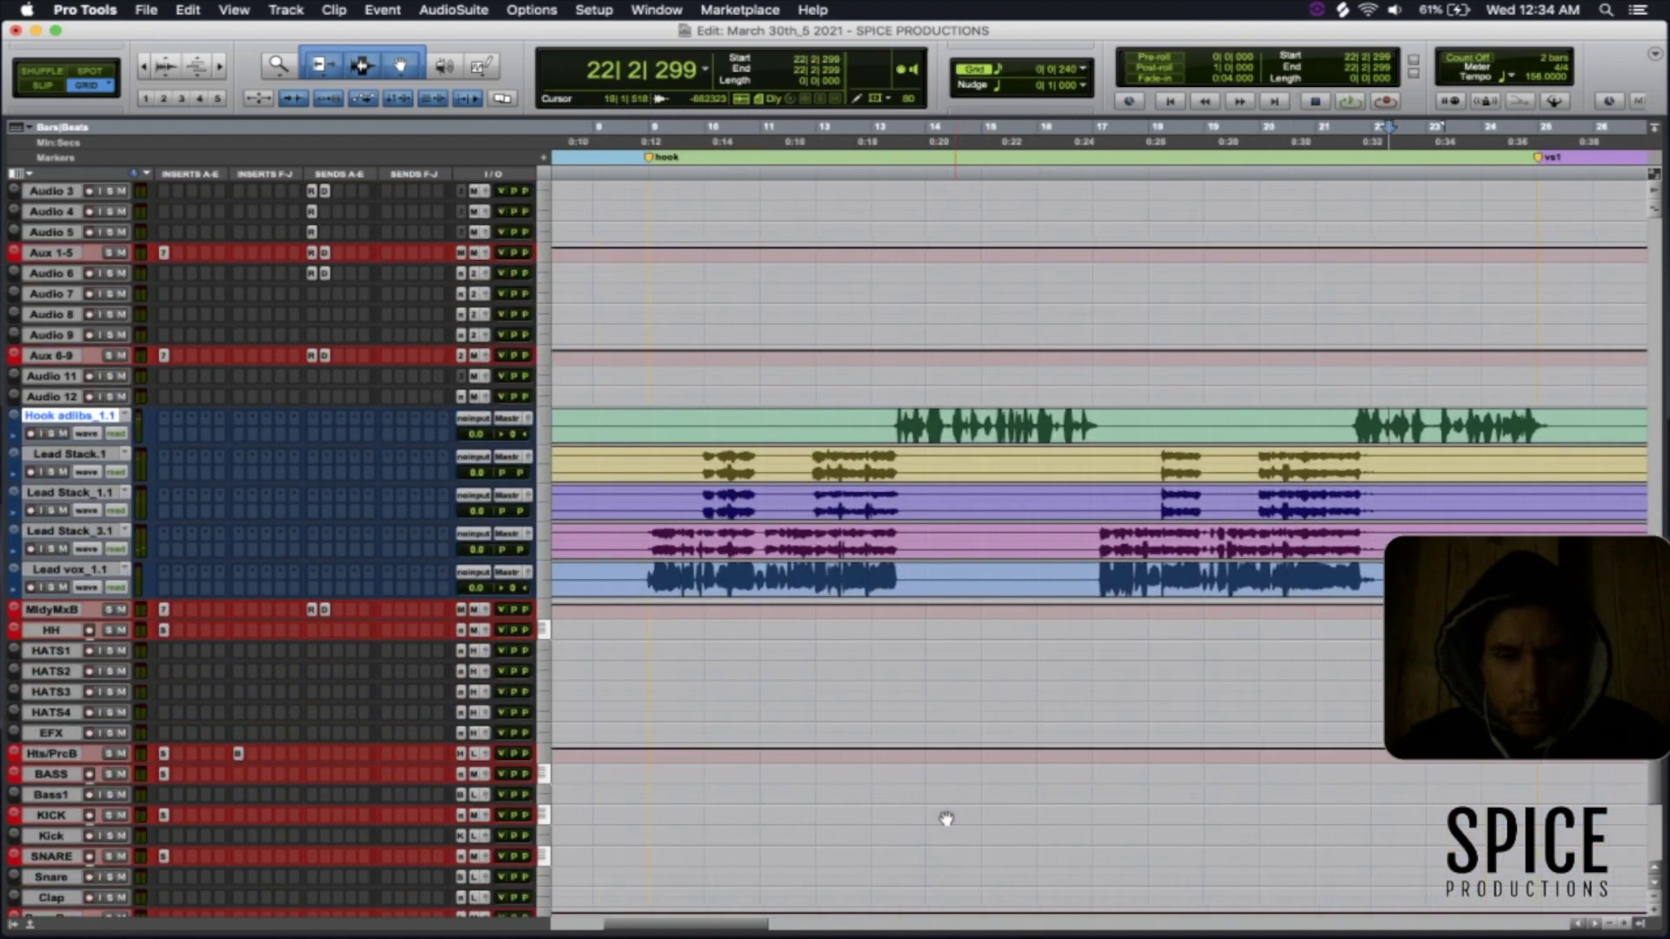
left_click_drag(651, 457, 823, 574)
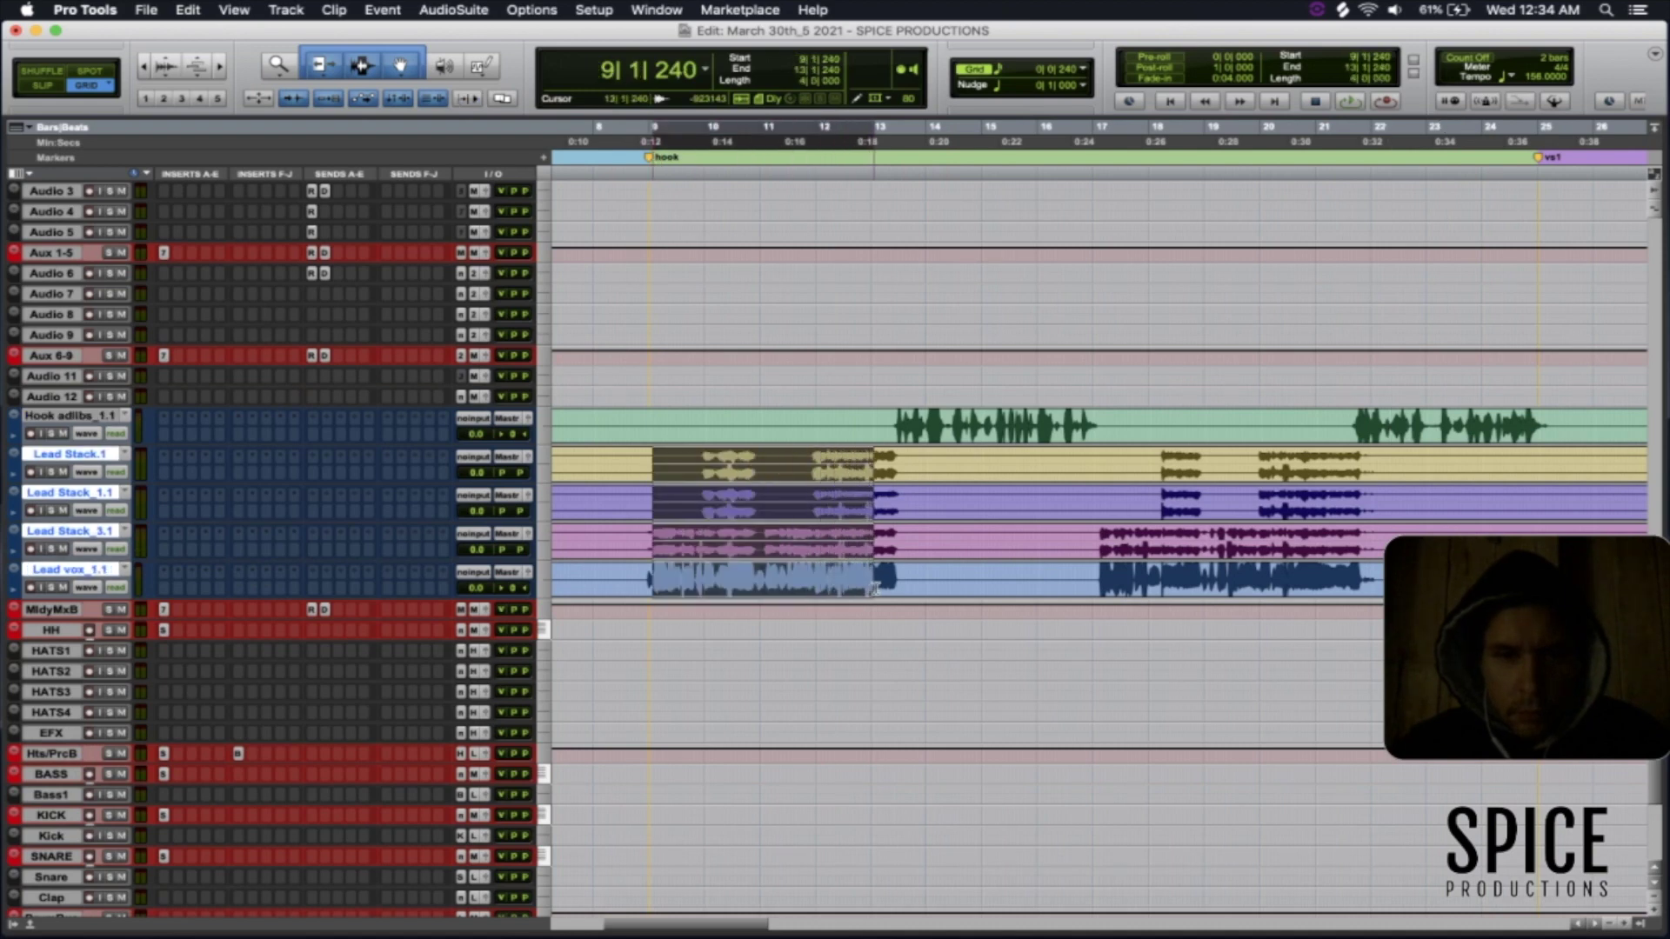
left_click(1001, 68)
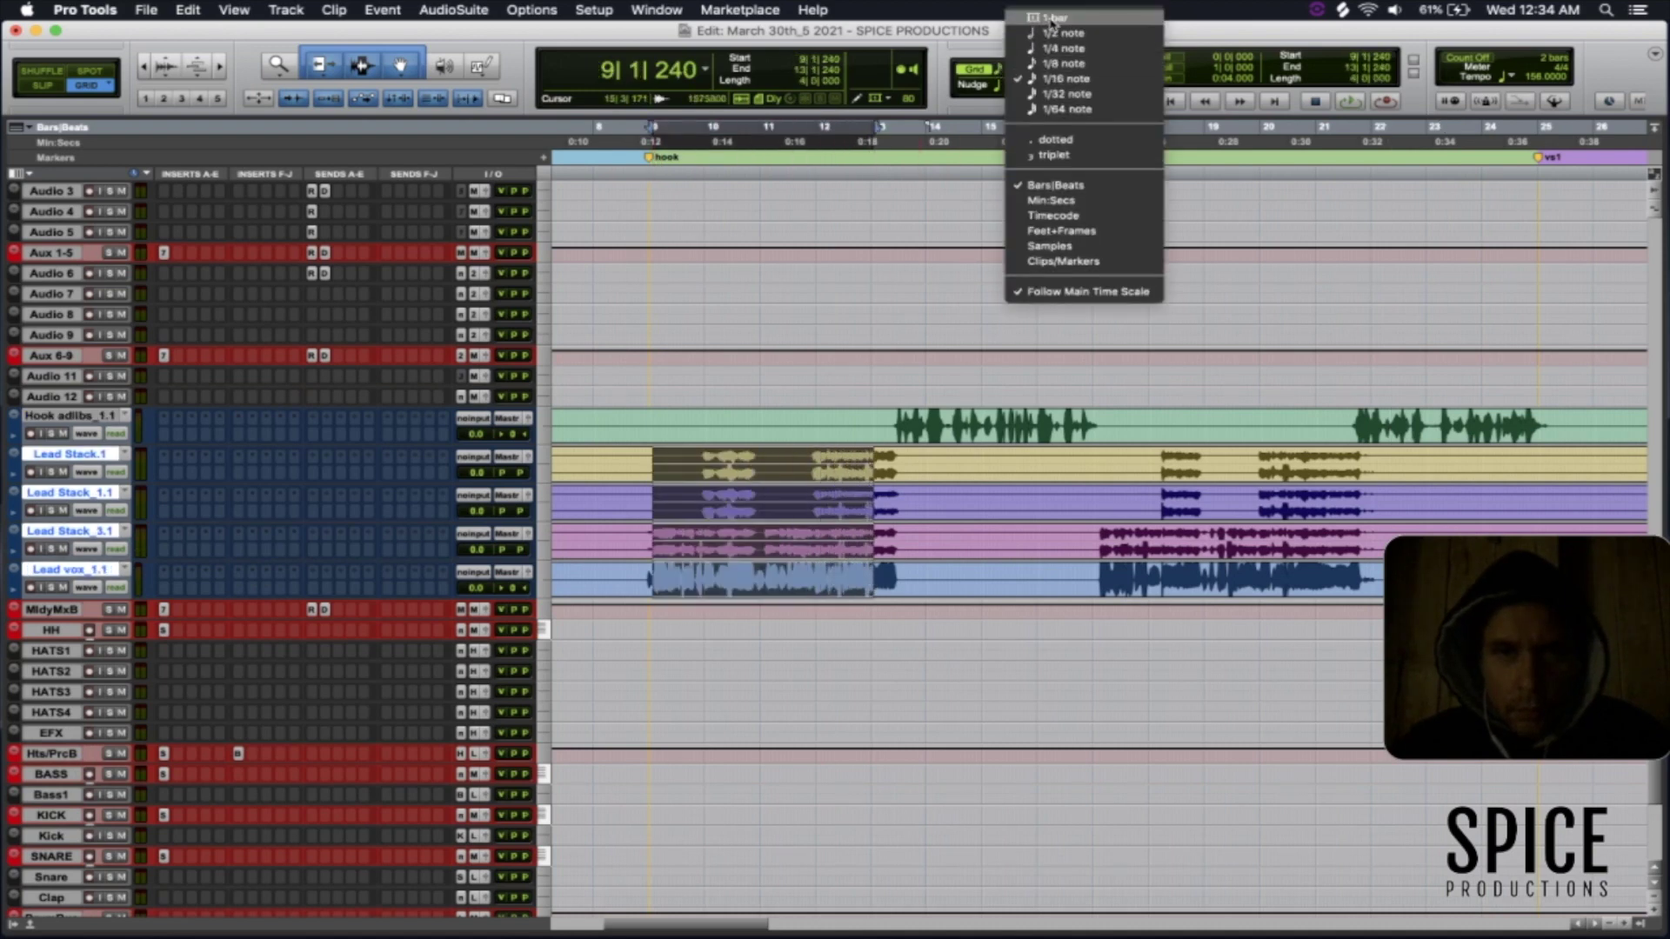
left_click(1052, 20)
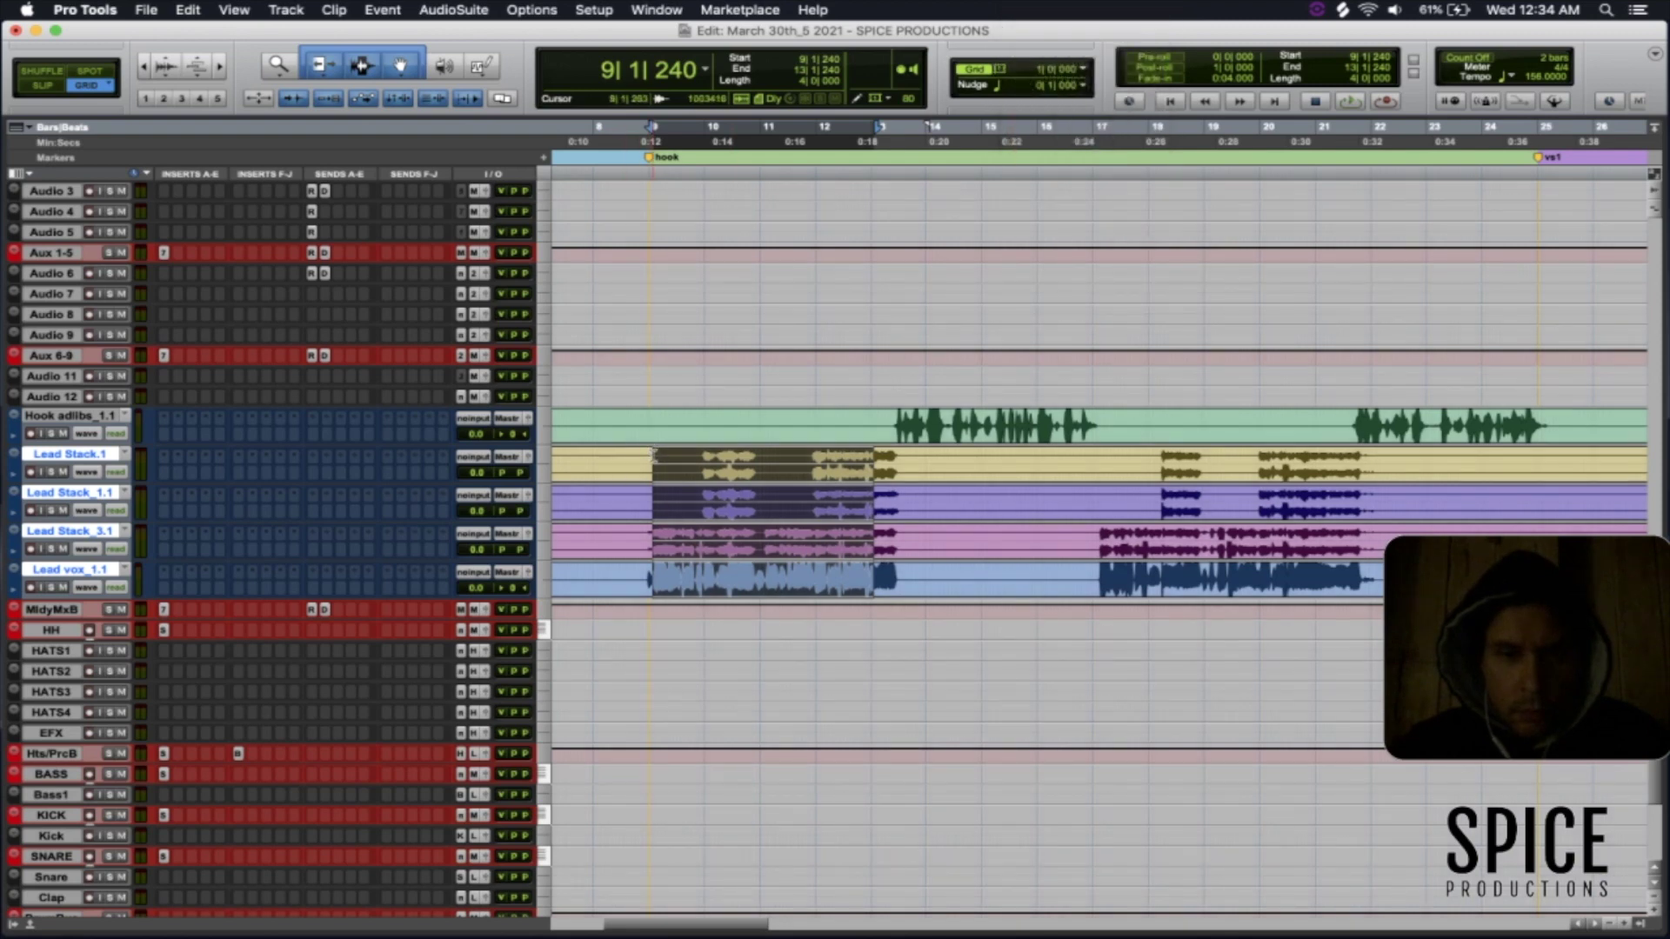
- Select bars 9 to 13 across the hook ad-lib, lead stack and lead vox tracks and separate the clips at the selection
left_click(650, 459)
left_click_drag(665, 569, 886, 588)
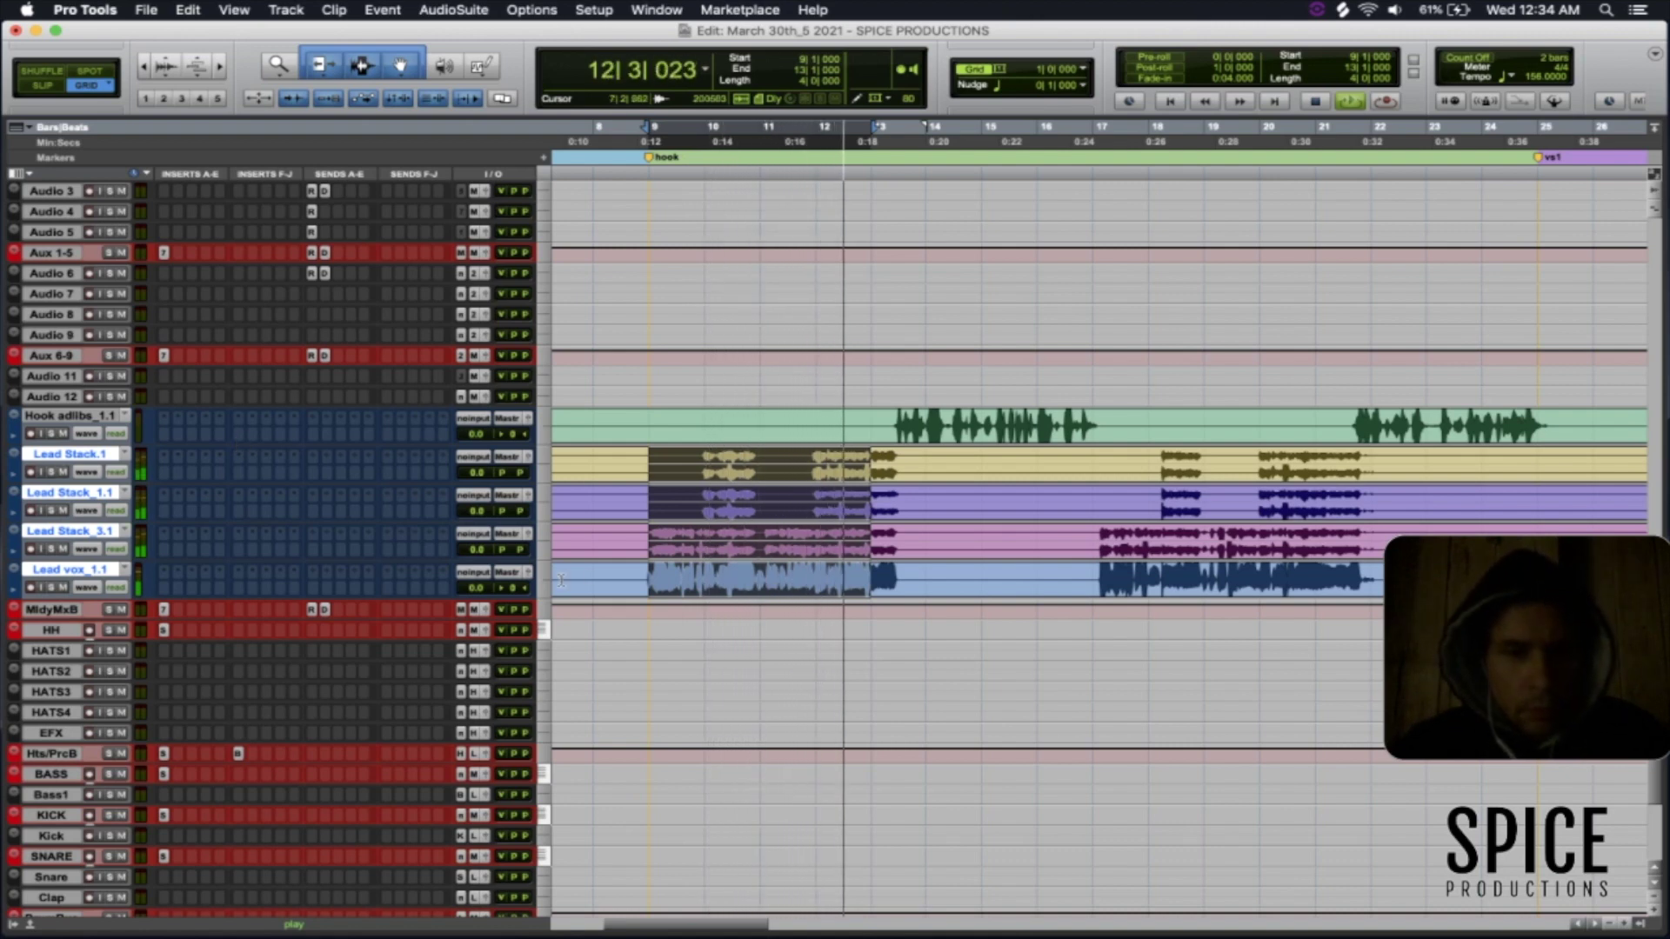
left_click(684, 592)
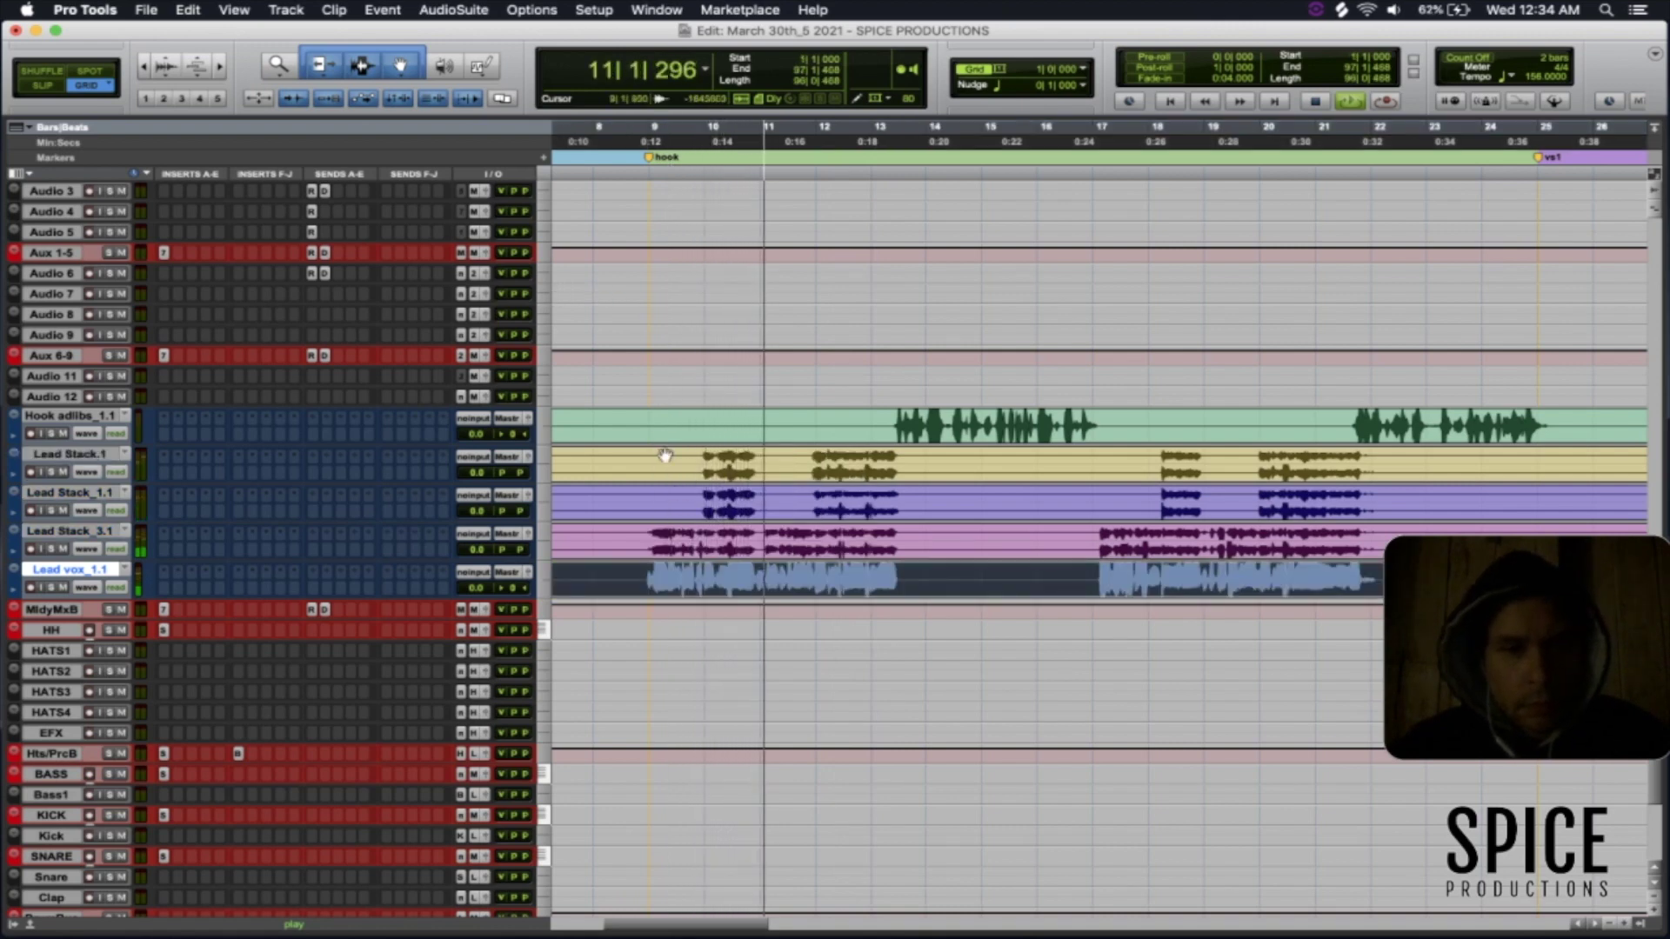
left_click_drag(650, 423, 759, 576)
left_click(875, 576, "shift")
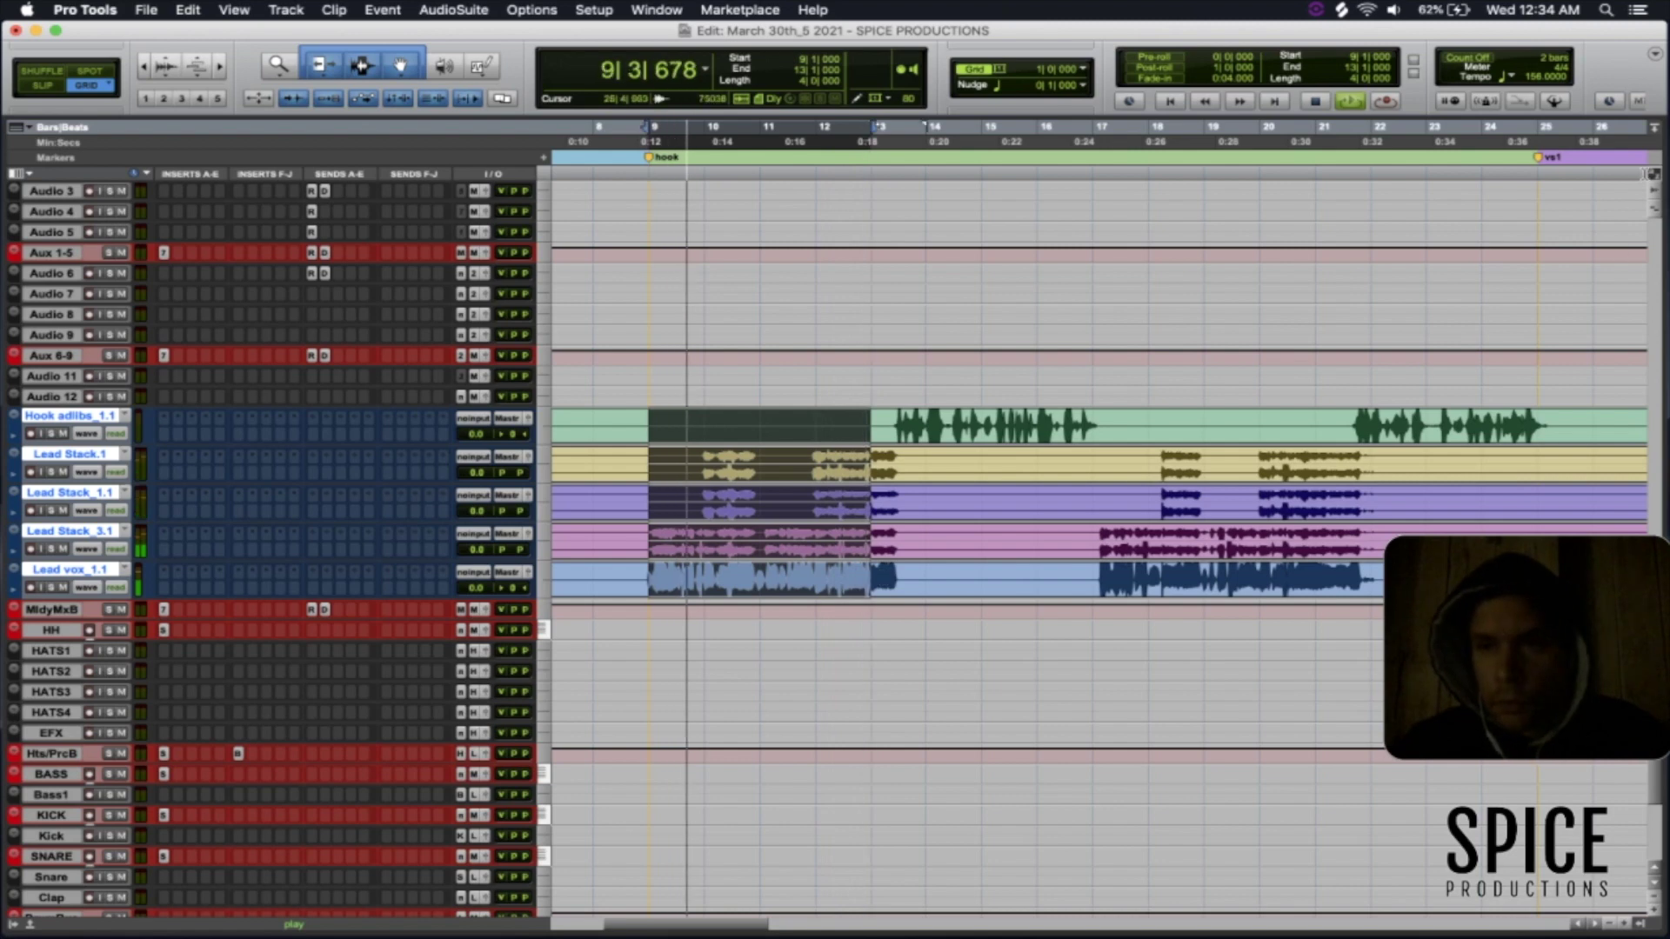
key("super+e")
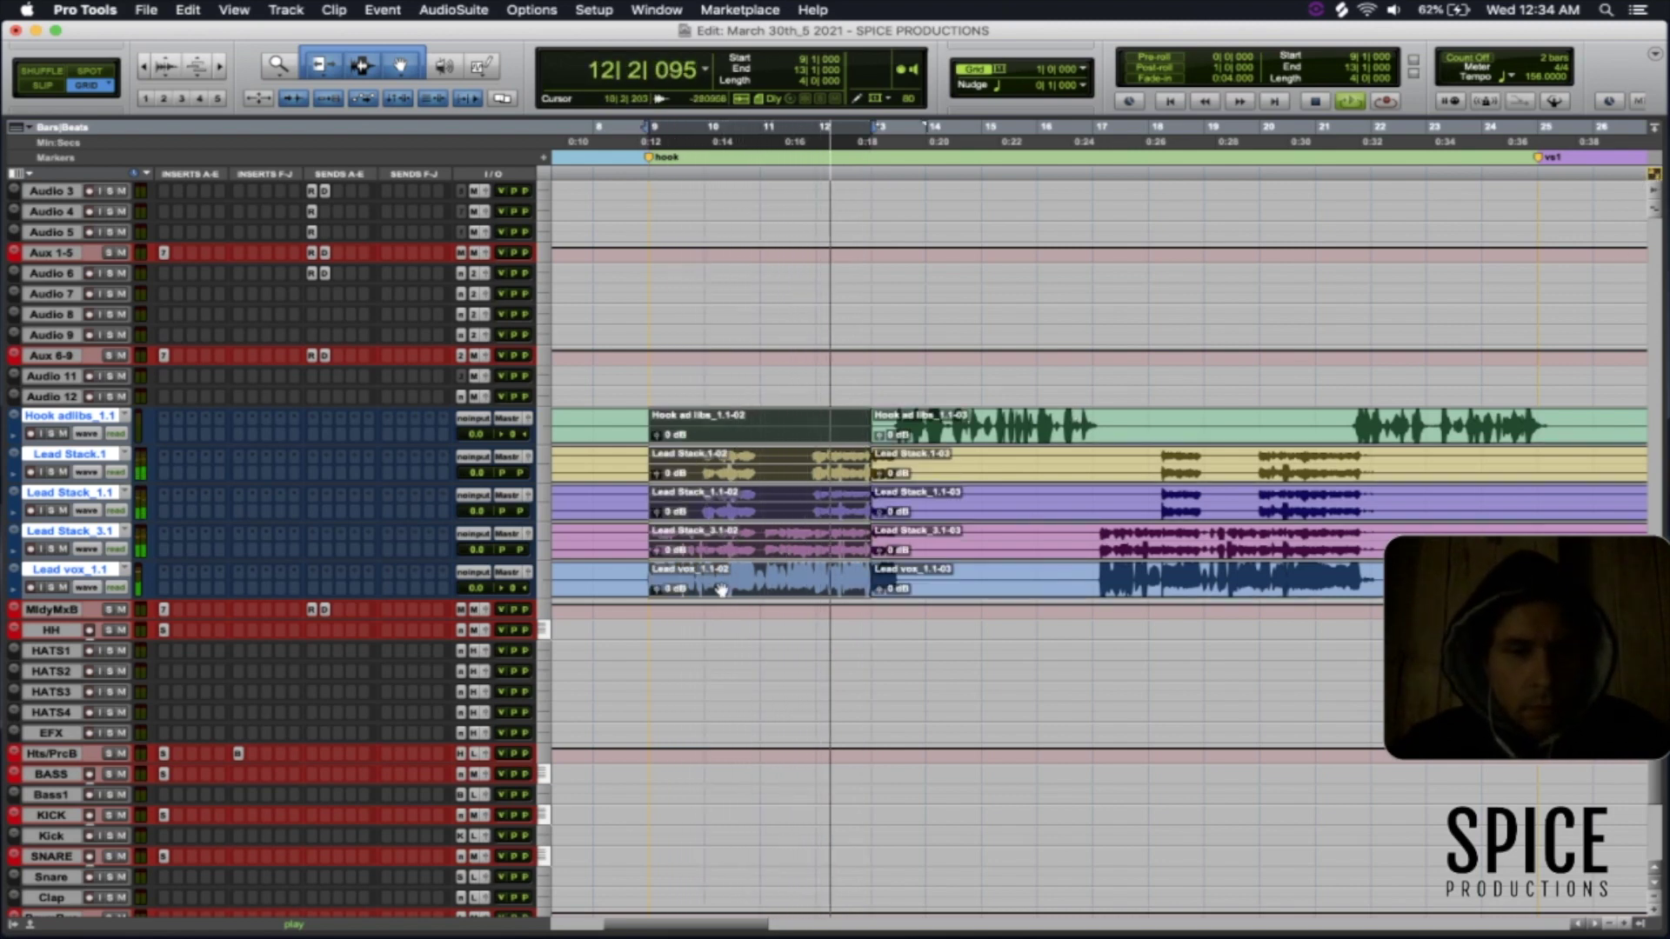
left_click_drag(721, 589, 926, 270)
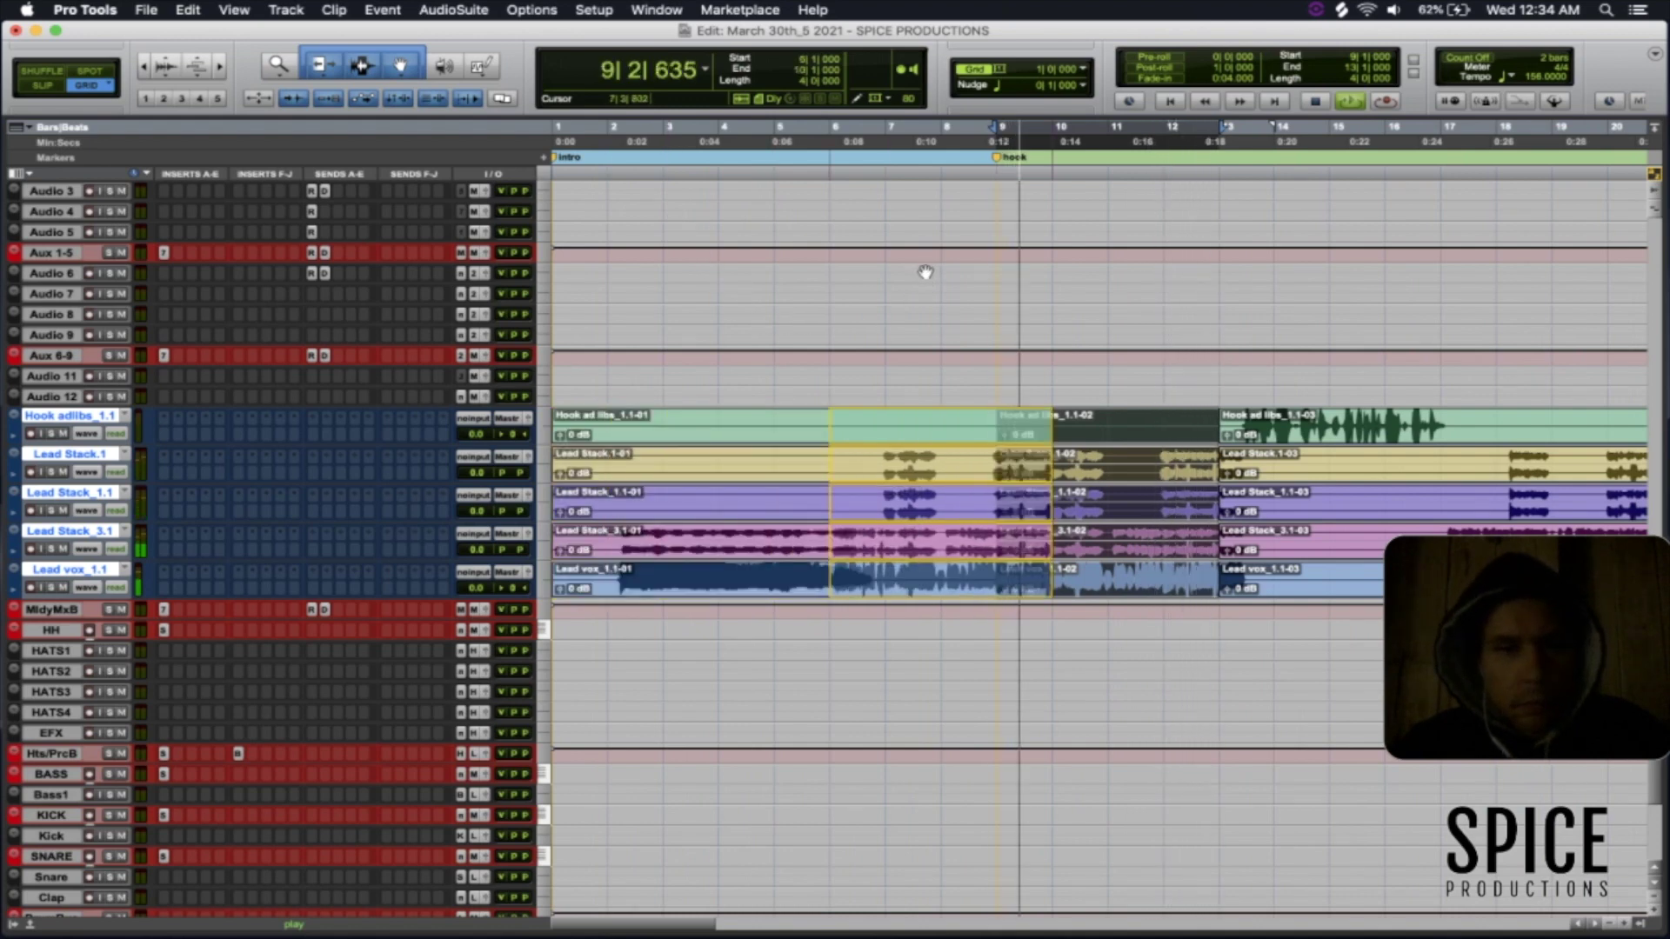
left_click_drag(908, 362, 857, 272)
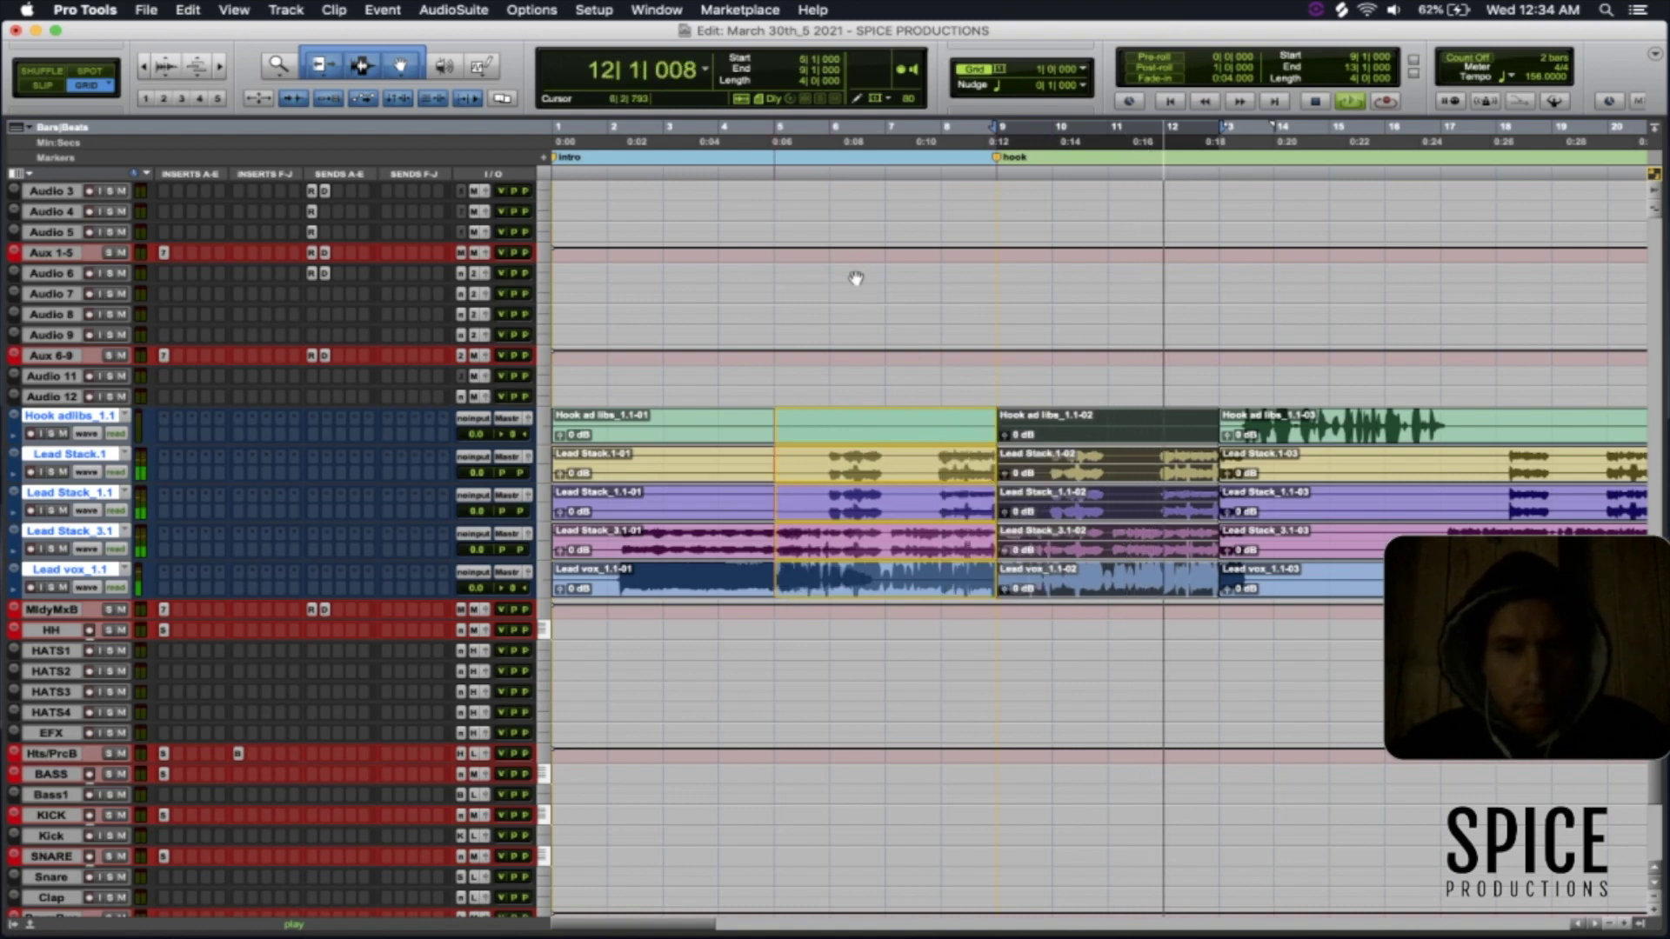
left_click_drag(813, 494, 1090, 541)
left_click_drag(1077, 682, 1074, 679)
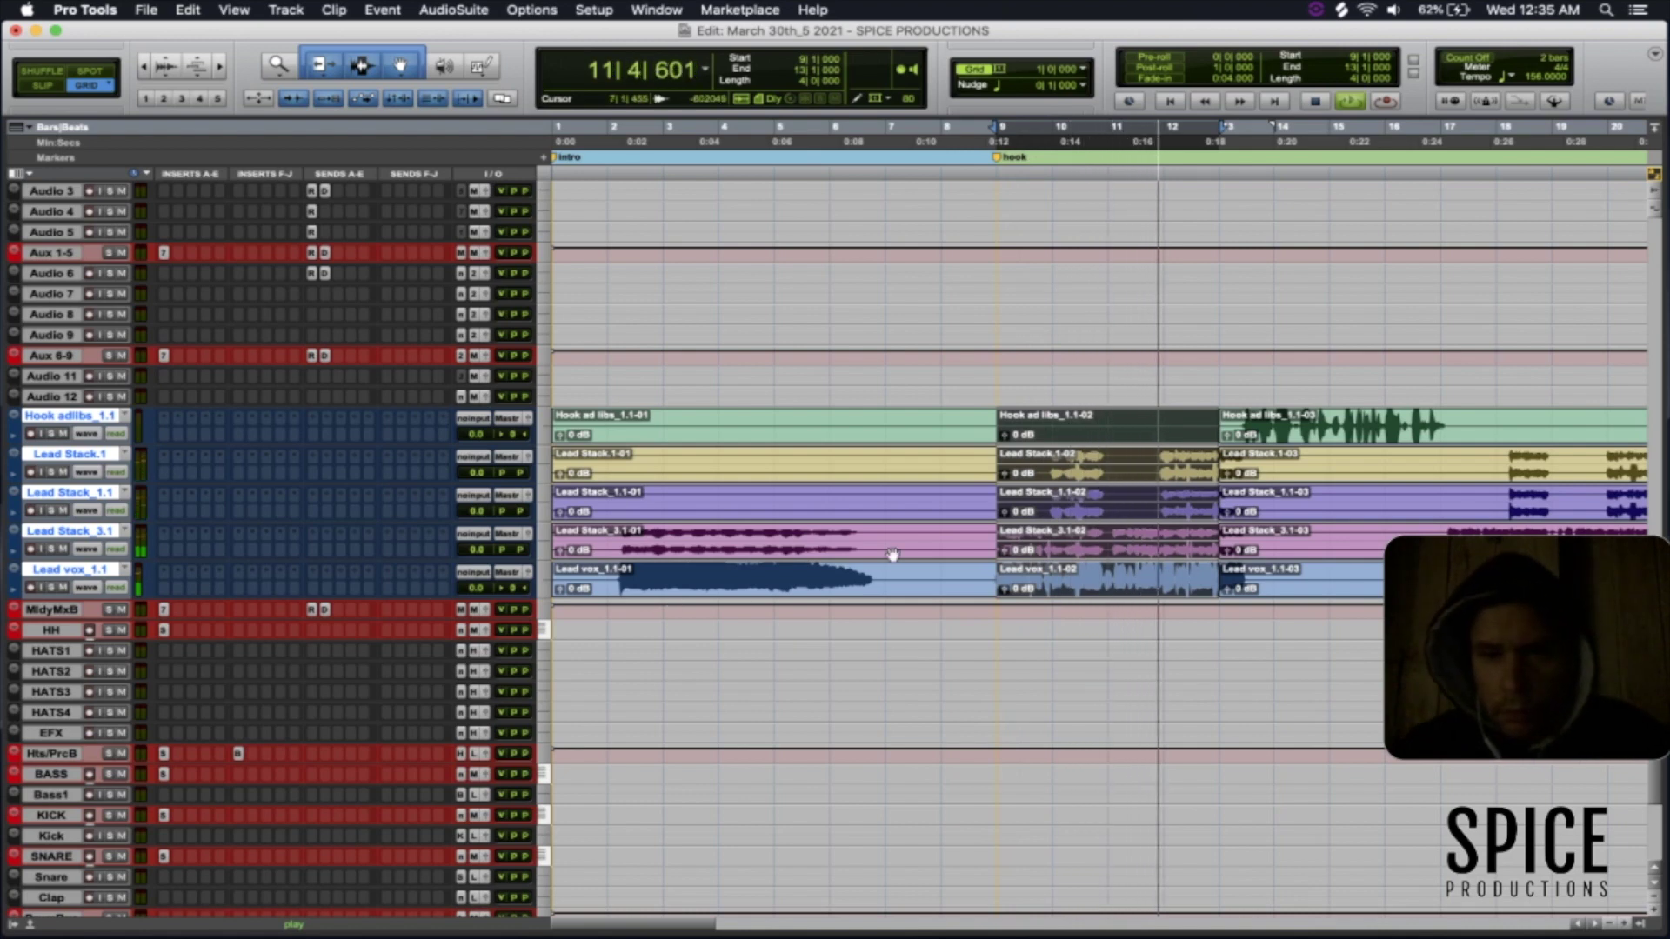
- Duplicate the Lead vox_1.1 track once with all of its data, inserting the copy after it
left_click(944, 427)
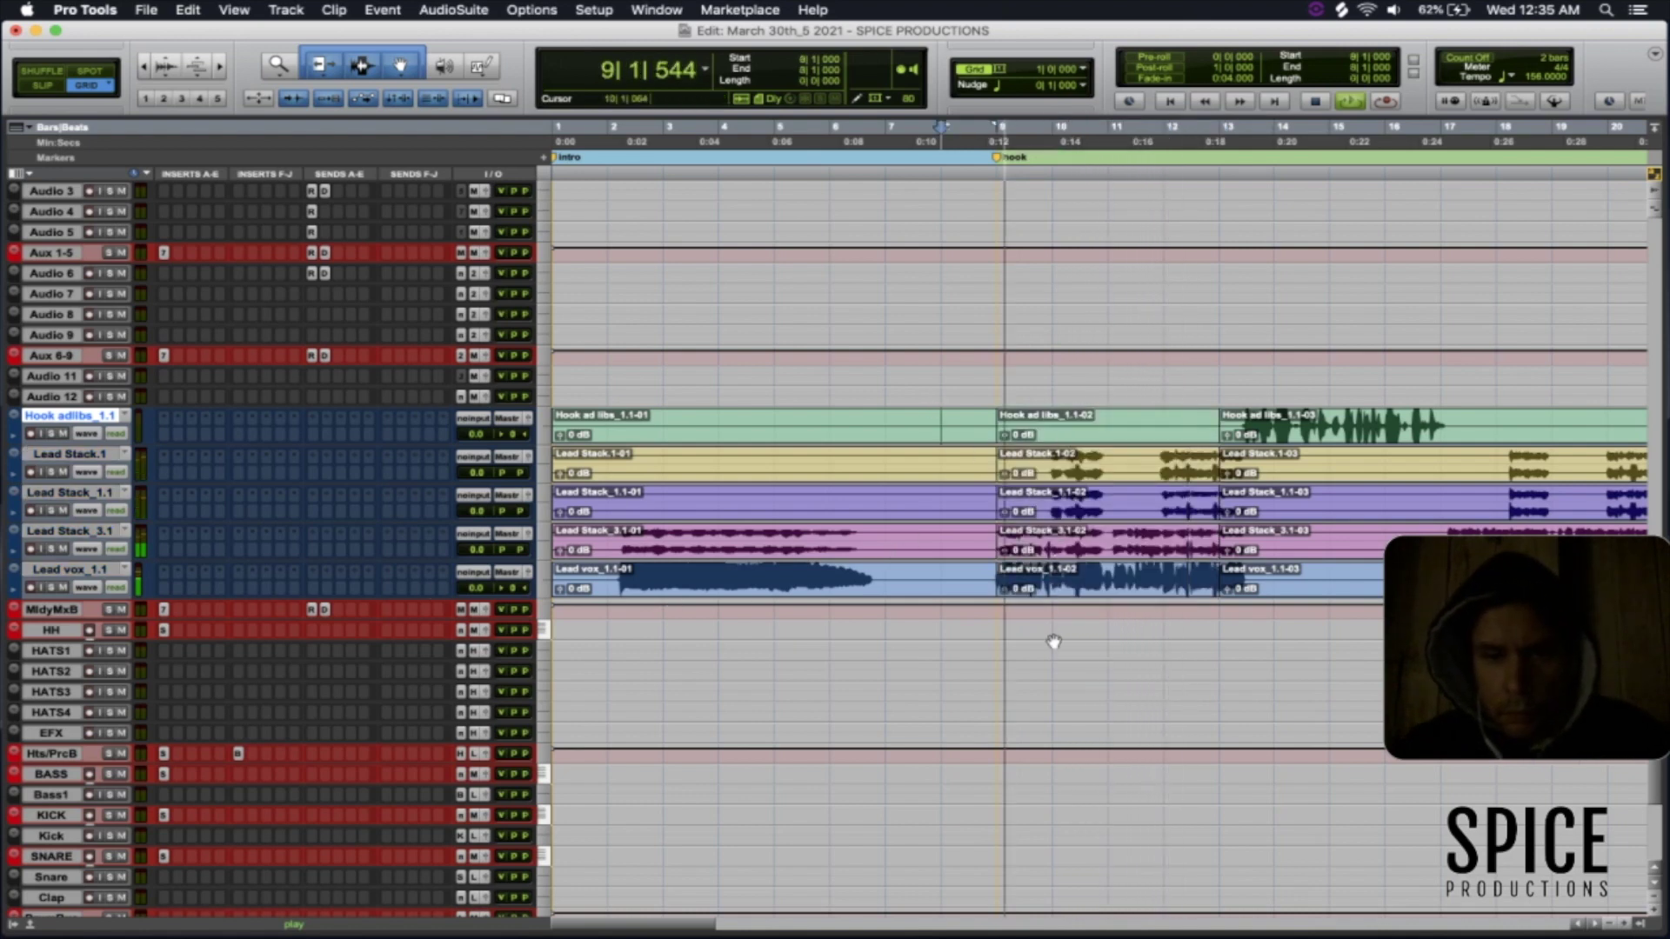
left_click(66, 571)
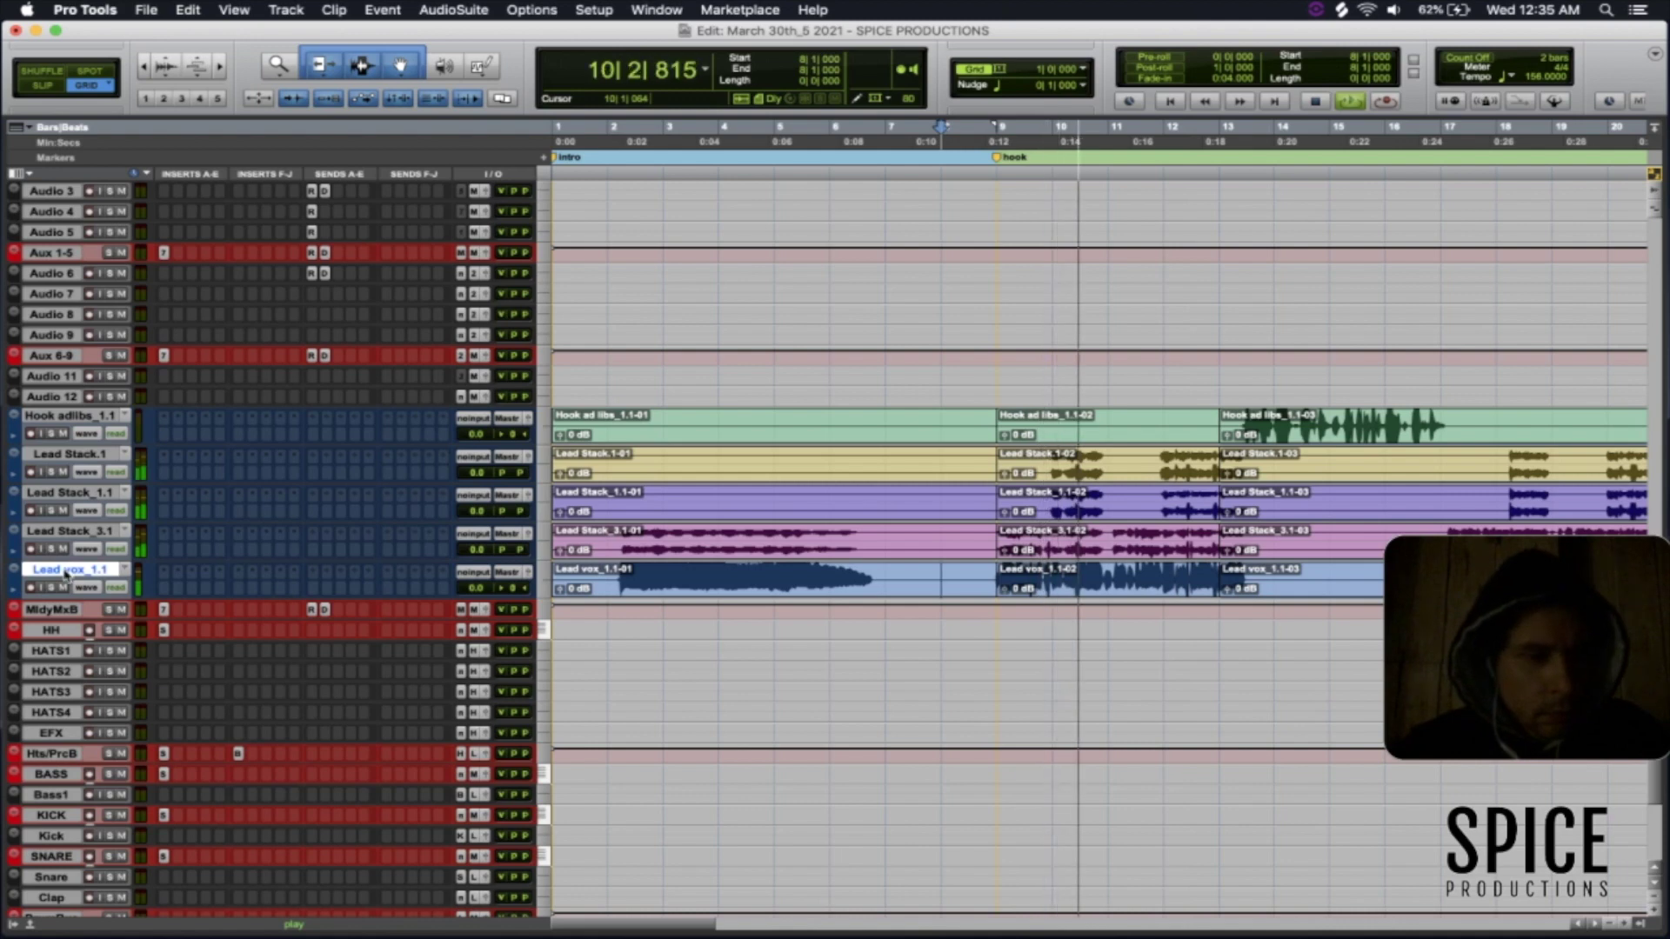
right_click(66, 571)
left_click(162, 748)
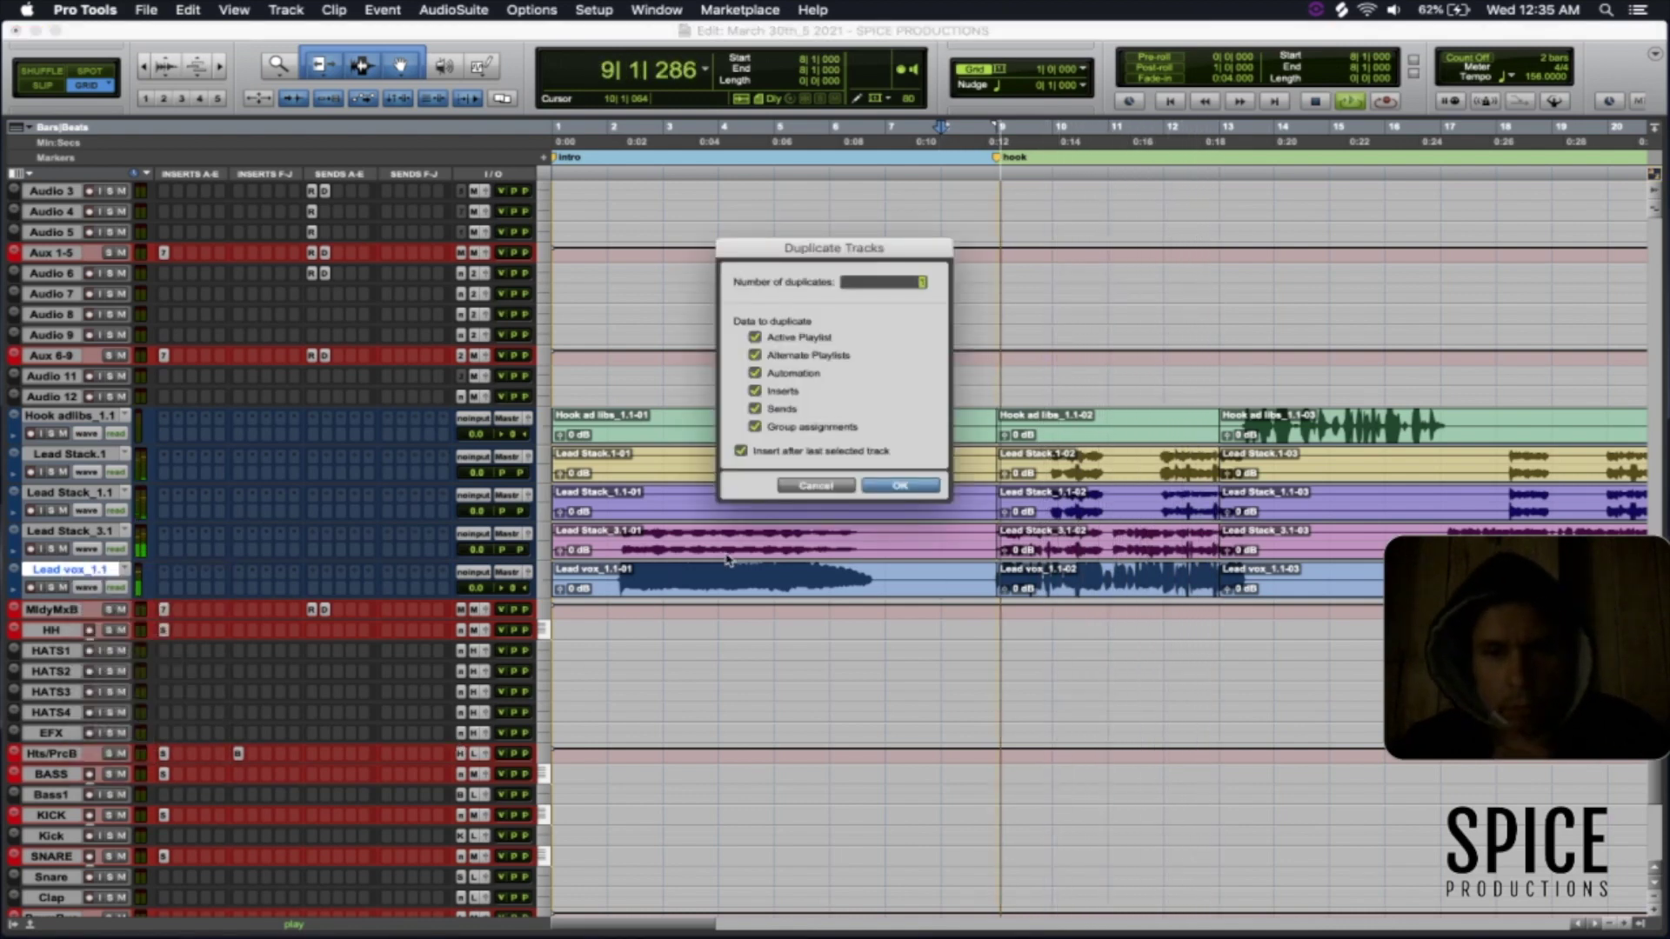
left_click(901, 486)
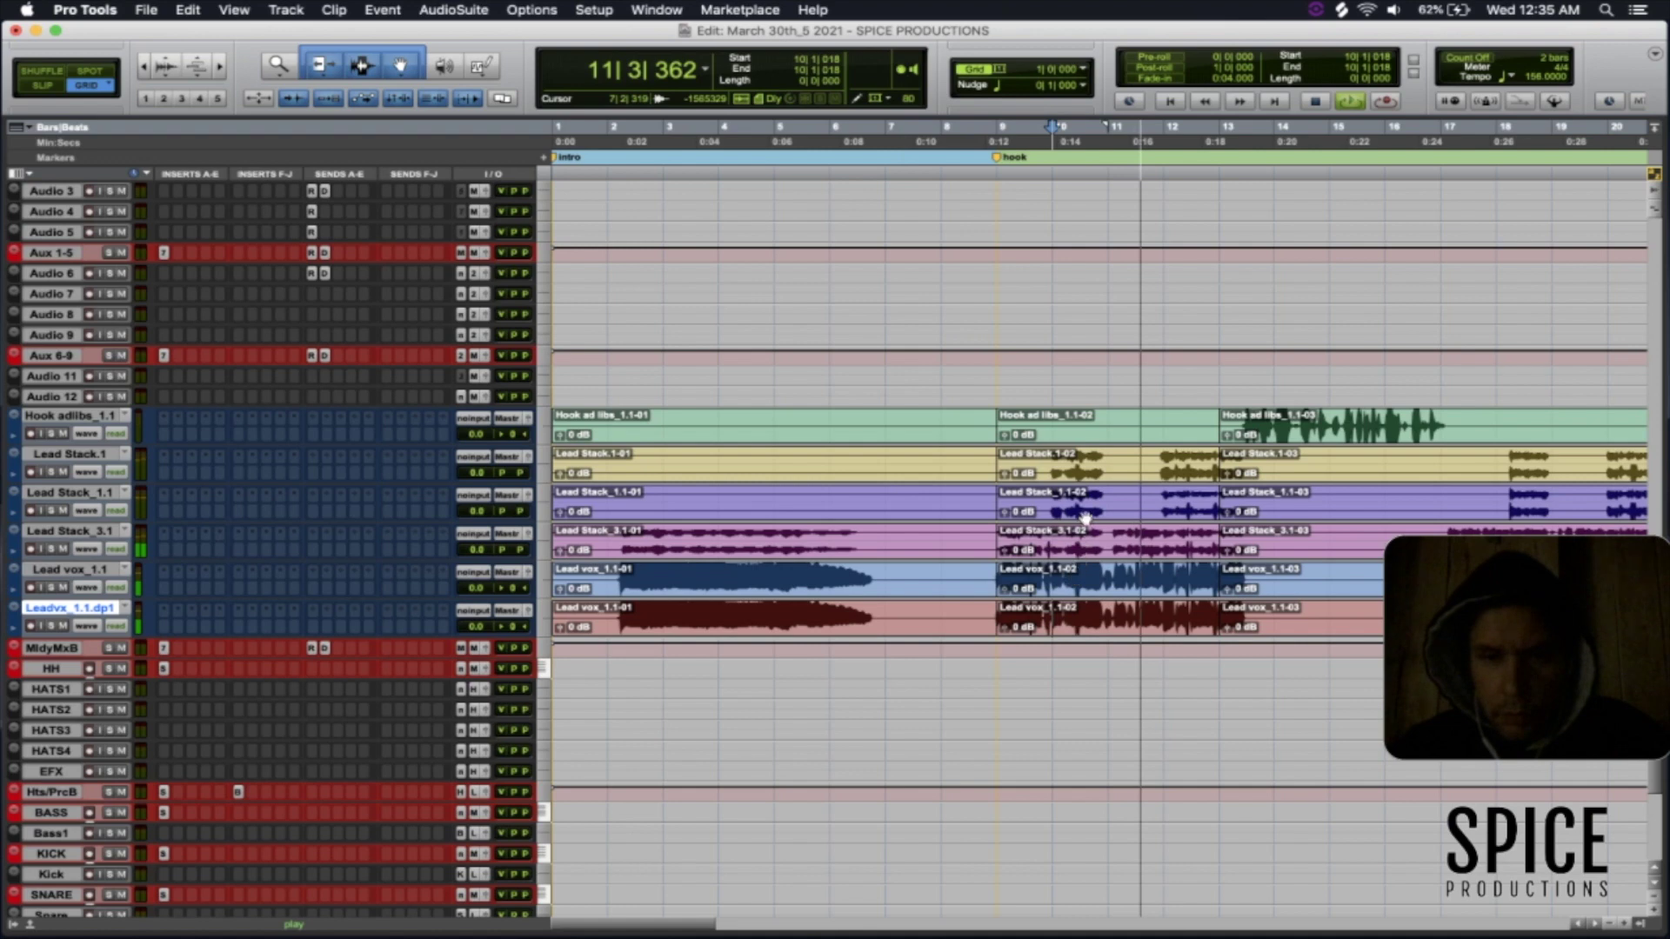
- Move the separated bar 9 to 13 lead stack and lead vox clips to bar 1 on tracks Audio 6 to Audio 9
left_click(1090, 595)
left_click_drag(1090, 592, 1094, 479)
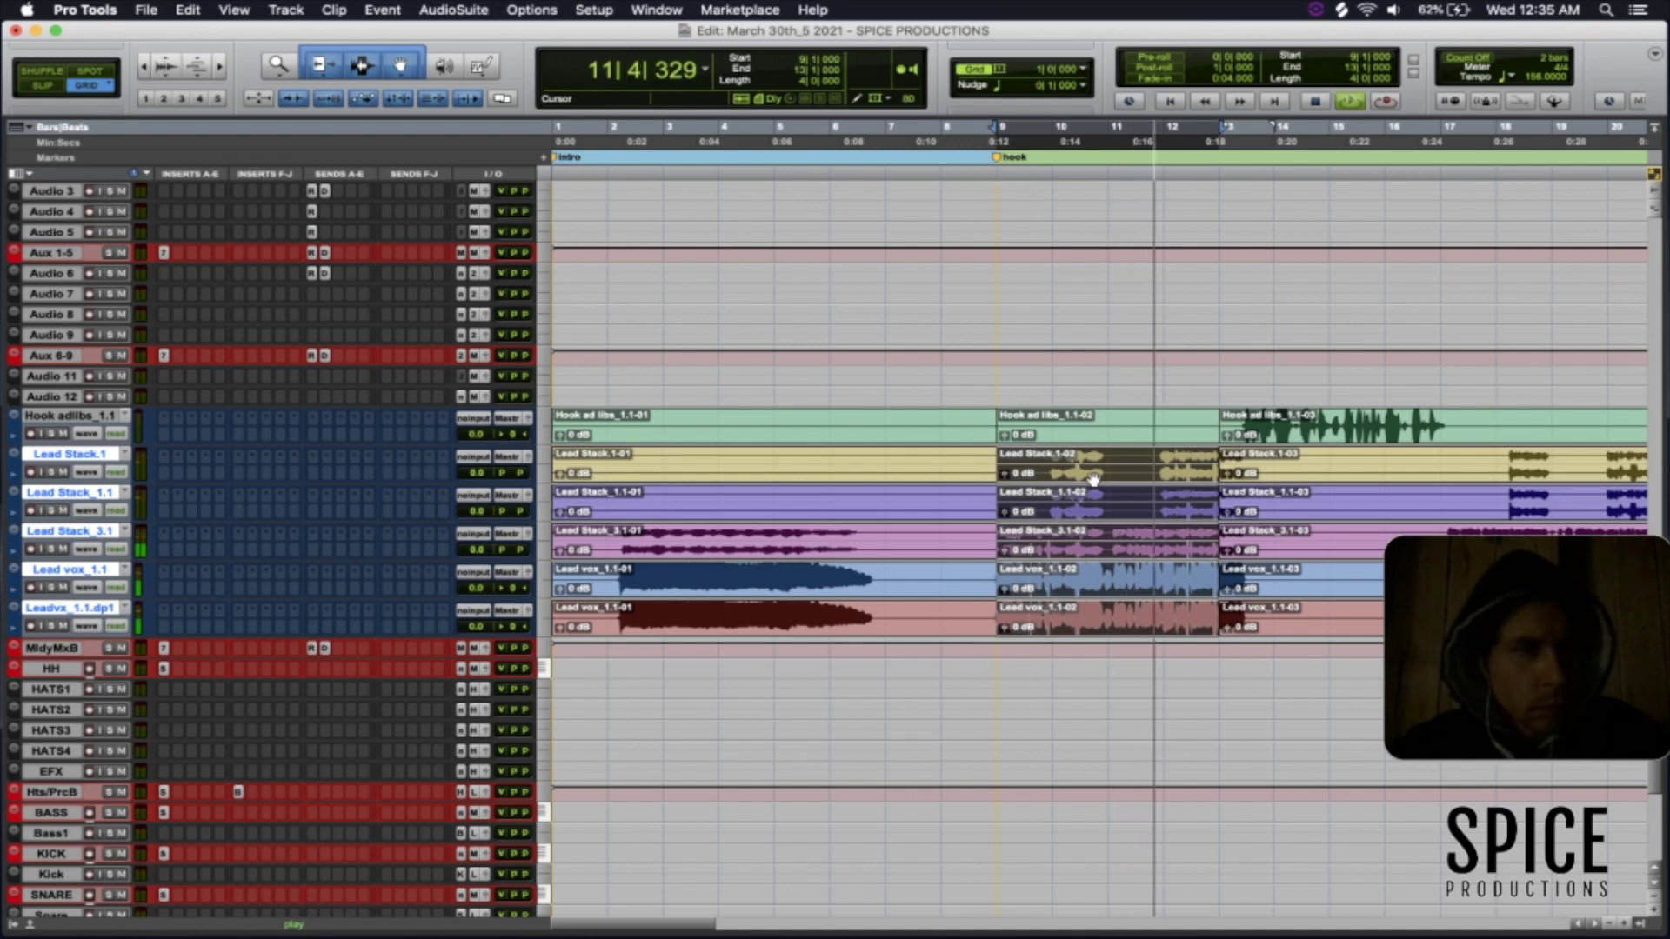
left_click_drag(1078, 472, 629, 287)
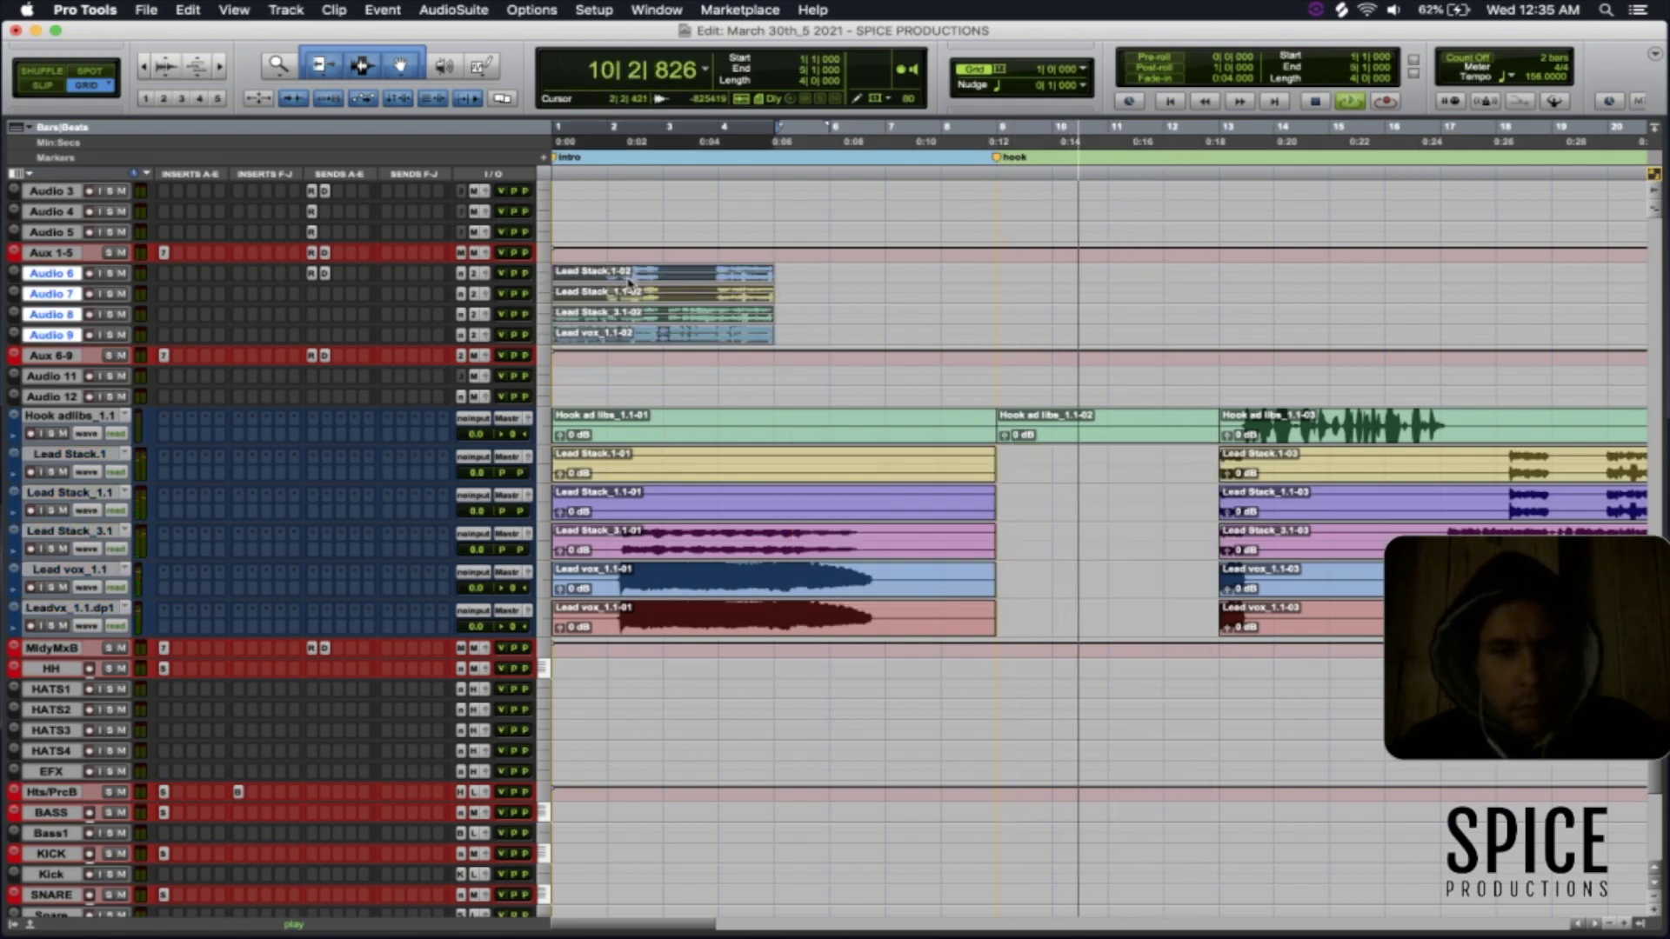
- Make the original vocal tracks from Hook adlibs_1.1 through the duplicated lead vox track inactive
left_click(54, 609)
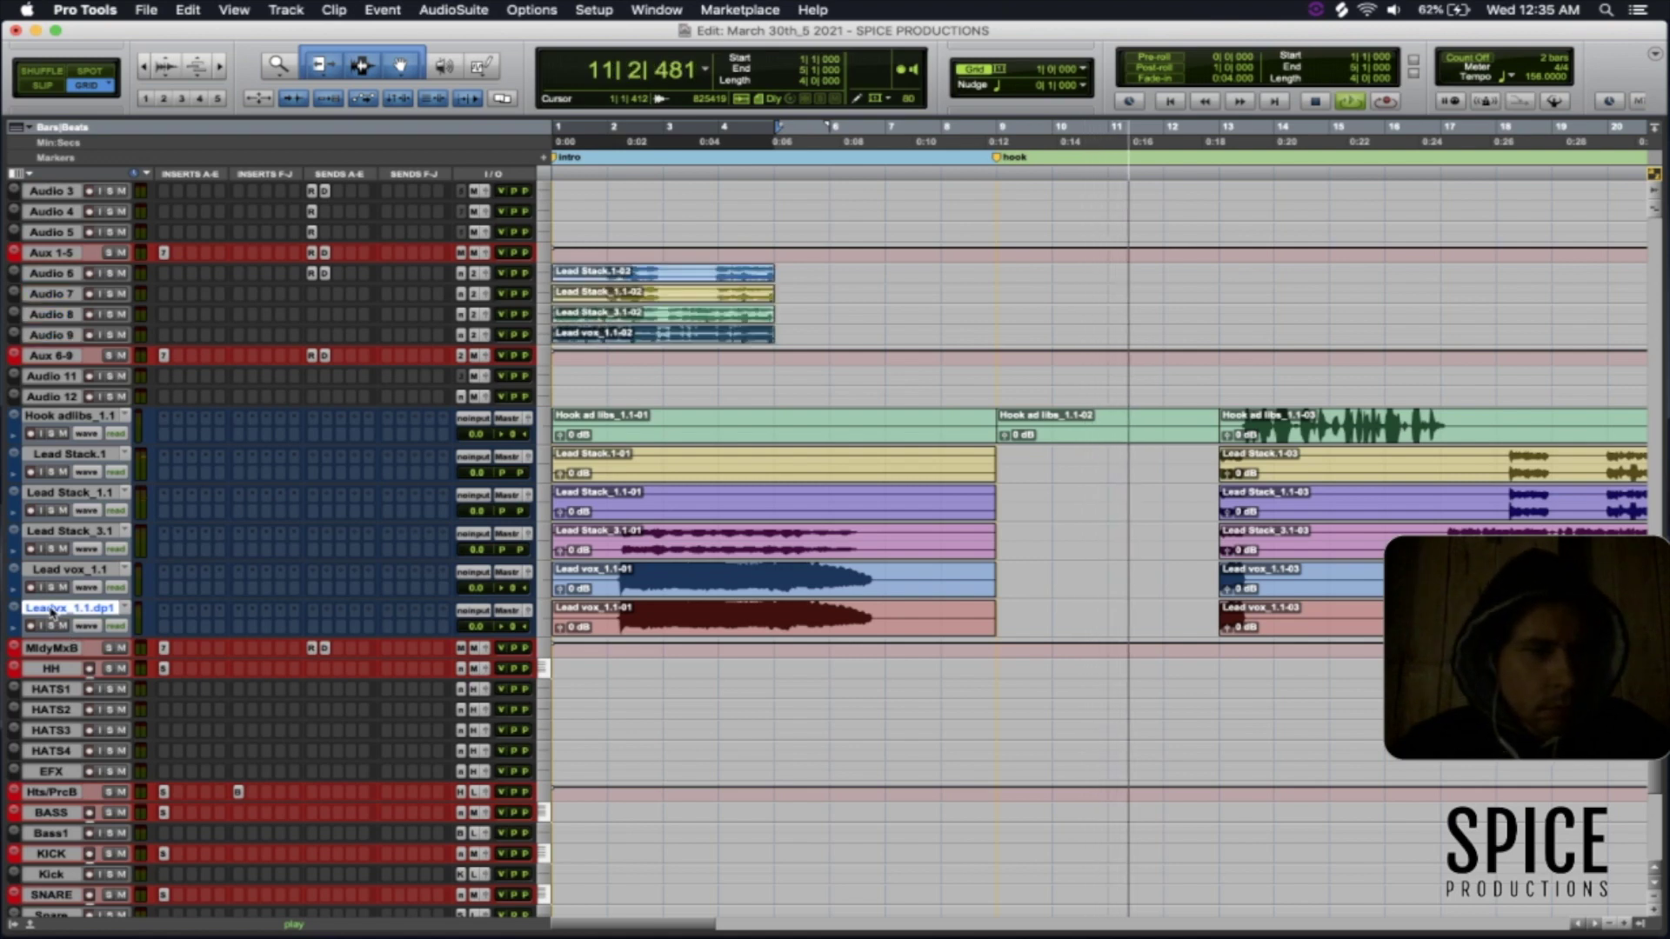
left_click(68, 416, "shift")
right_click(68, 416)
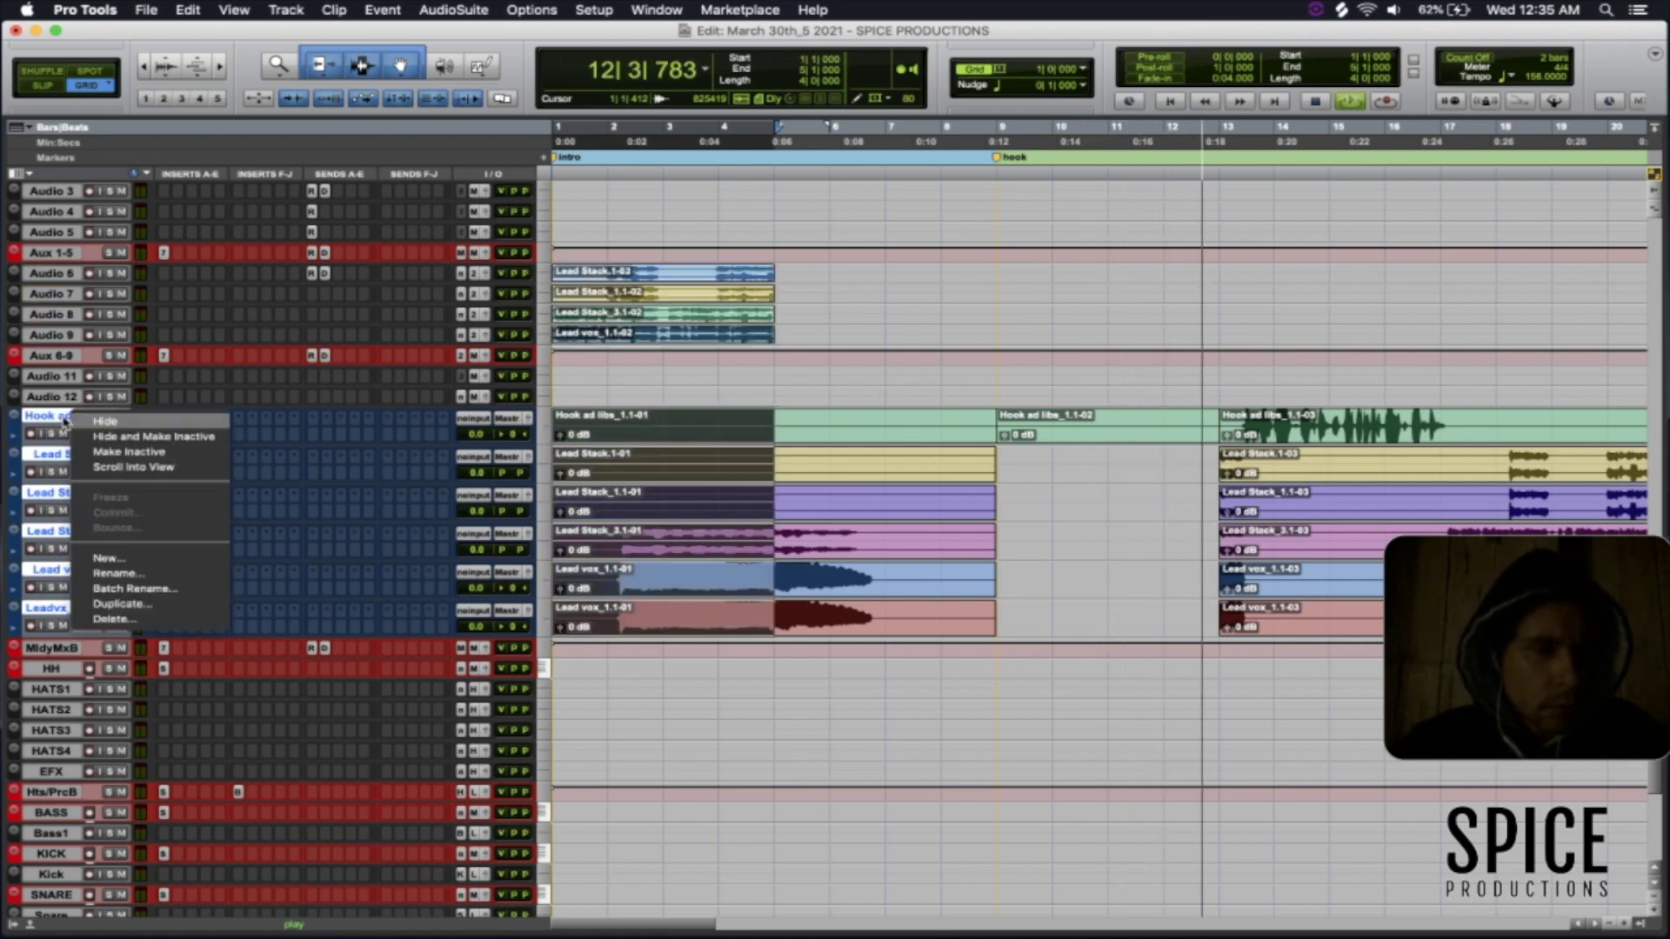
left_click(143, 452)
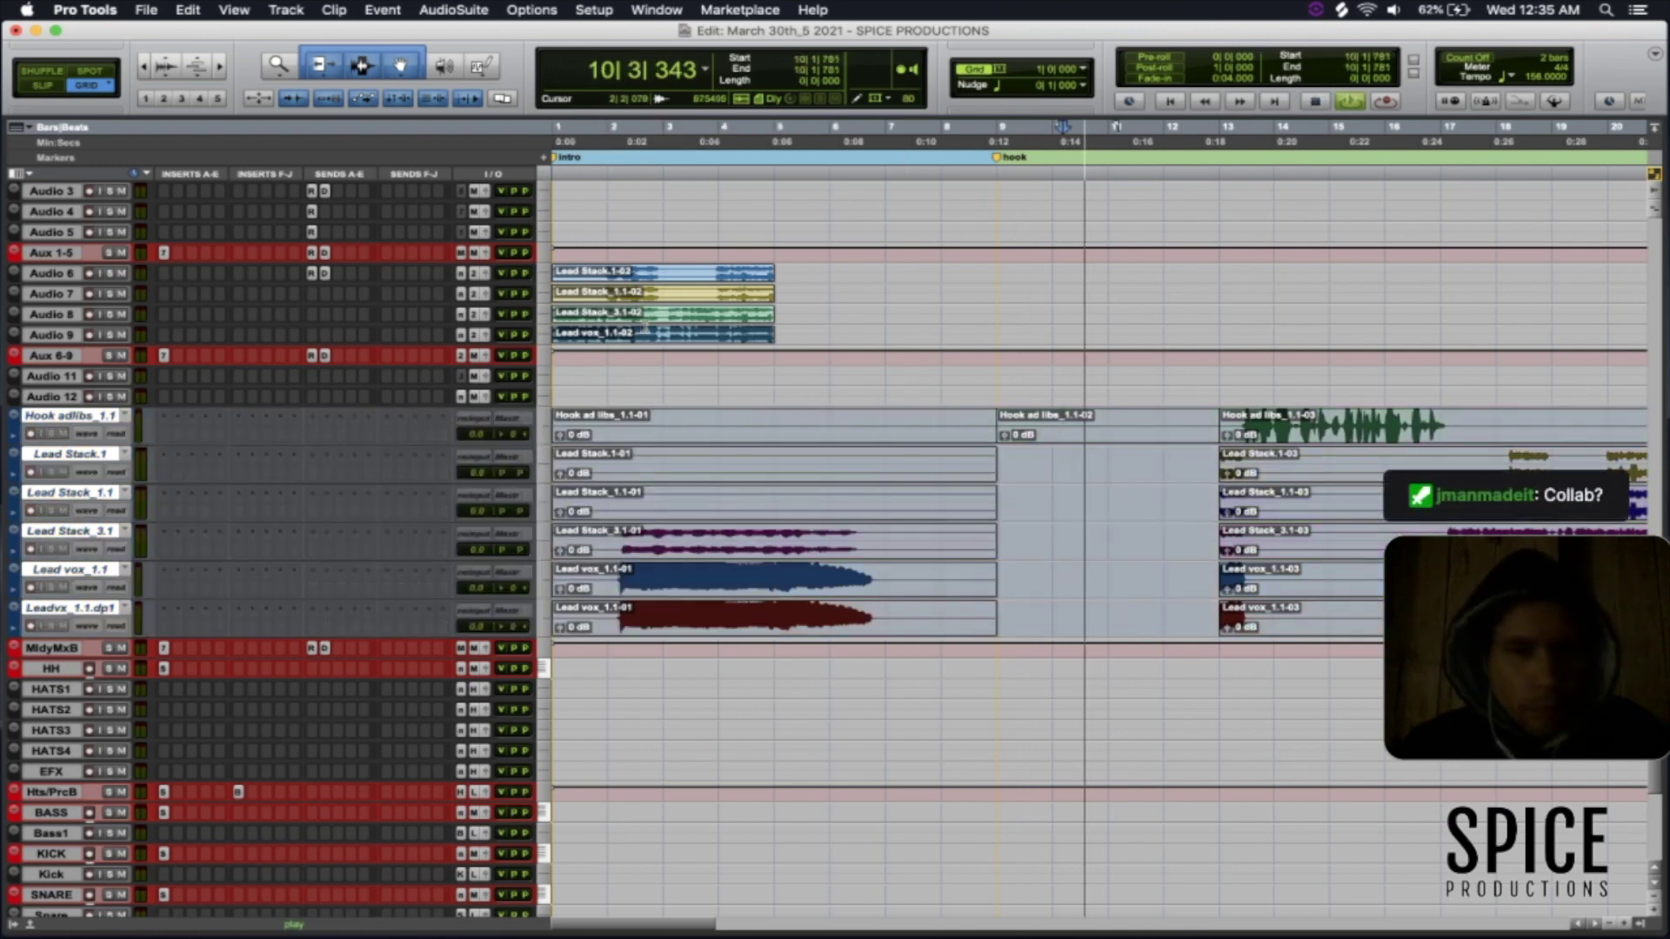
- Play the Lead vox clip on Audio 9 and replace the EQ3 7-Band insert on Aux 6-9 with the multichannel Auto-Tune EFX plug-in
left_click(652, 345)
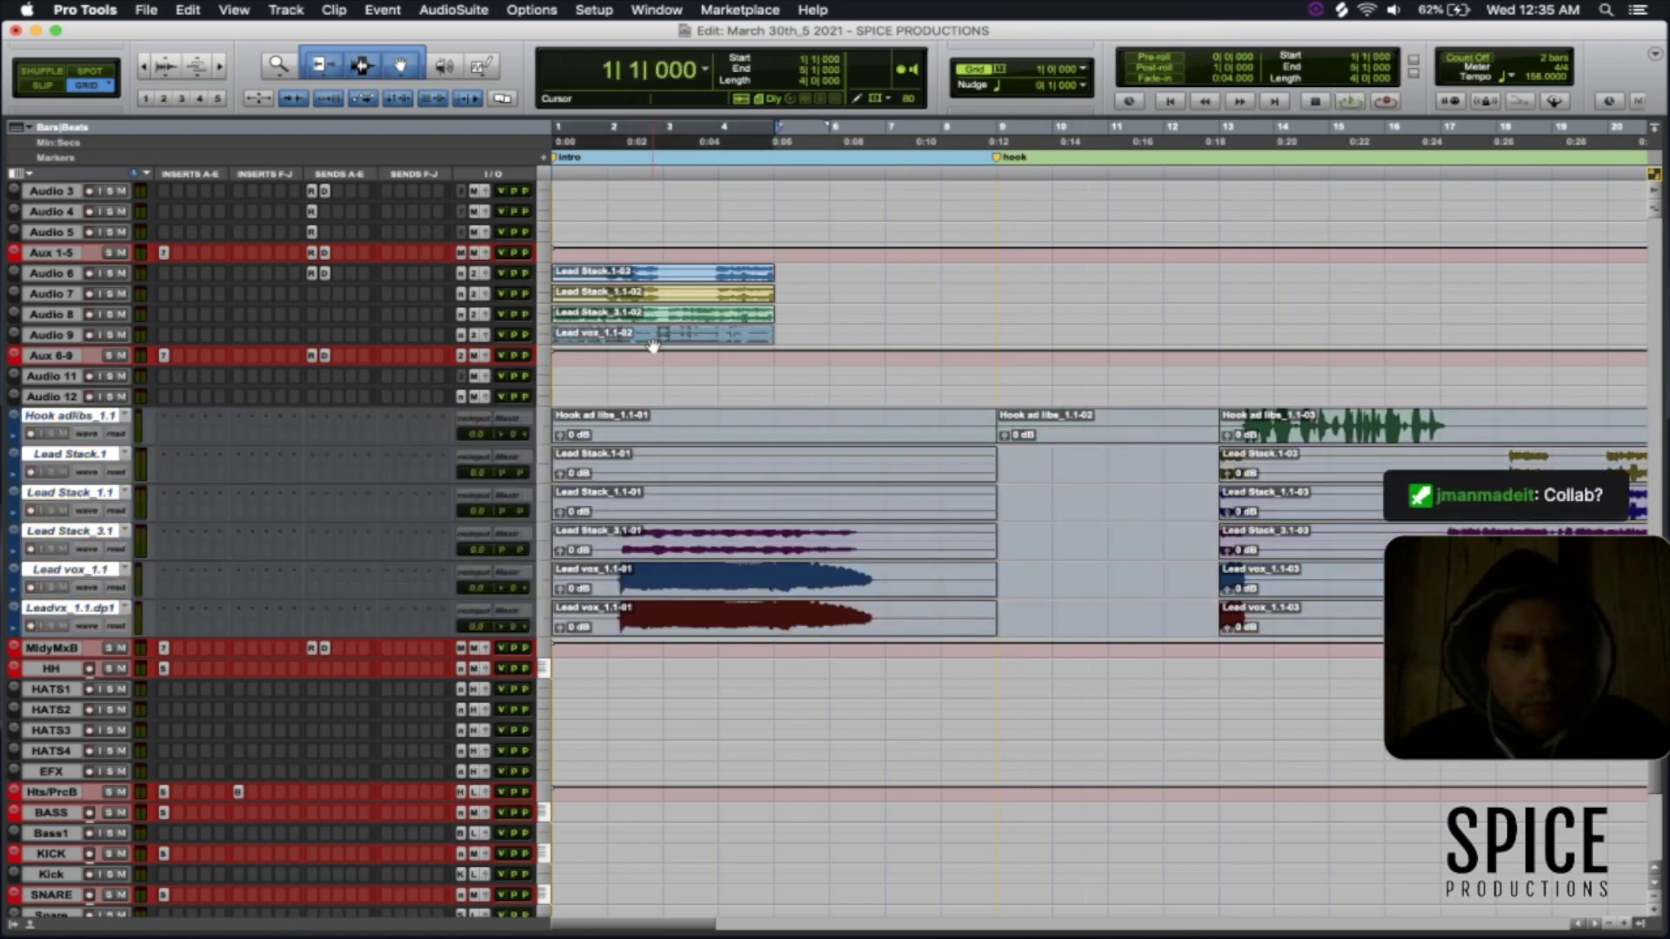
left_click(164, 356)
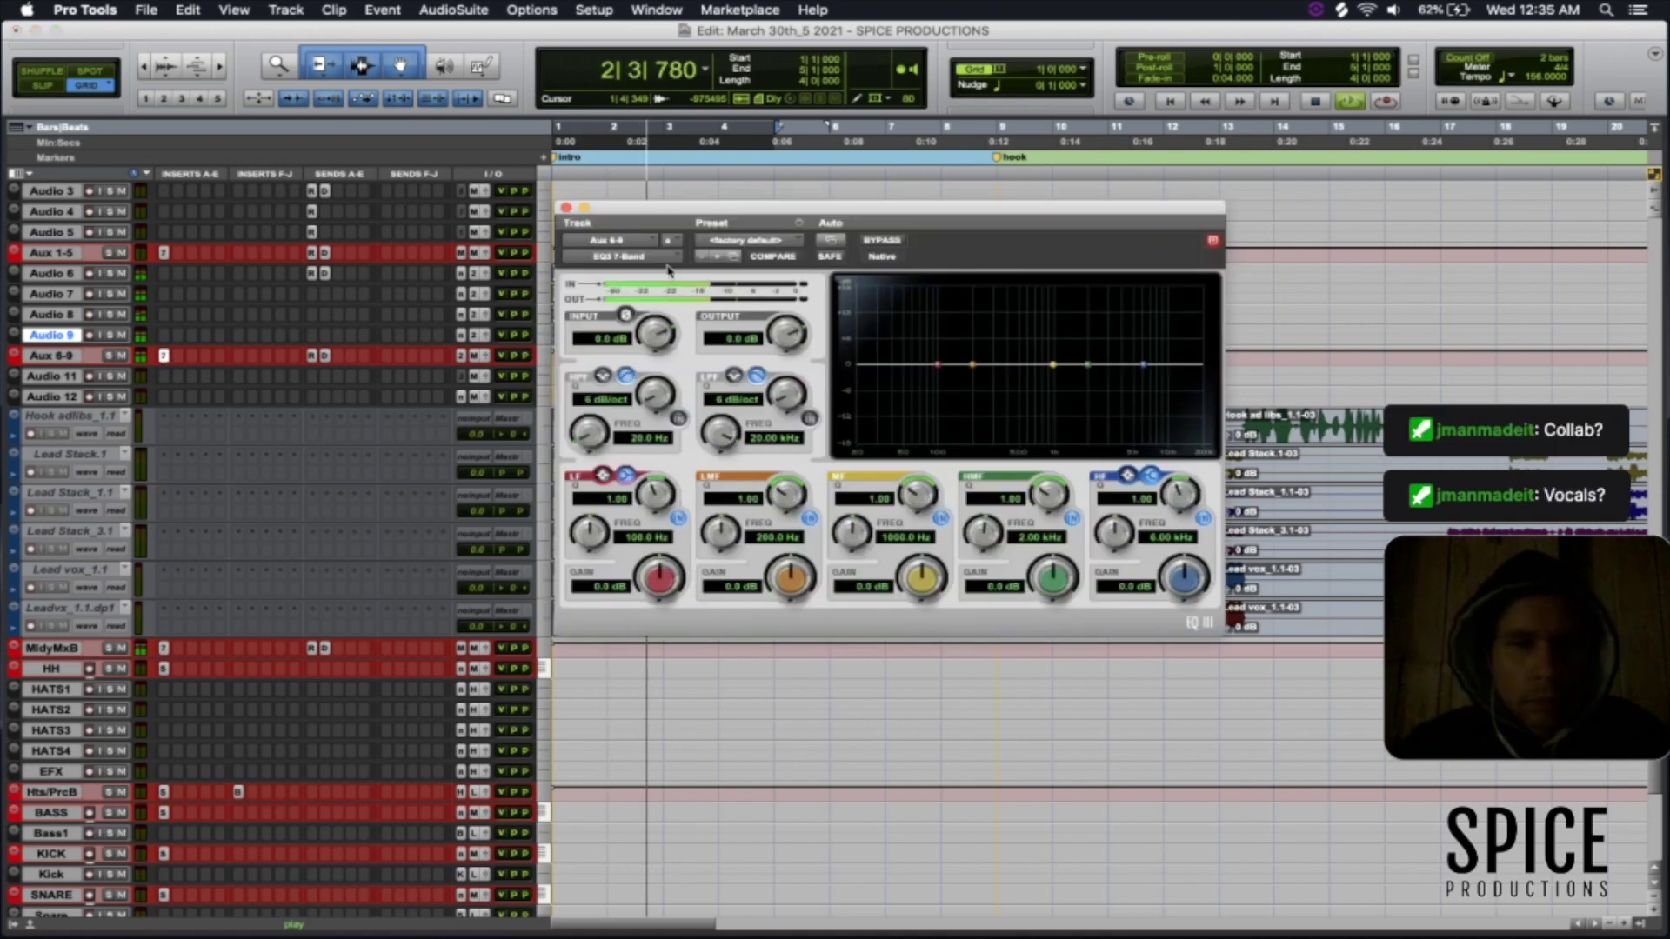
left_click(633, 257)
mouse_move(661, 257)
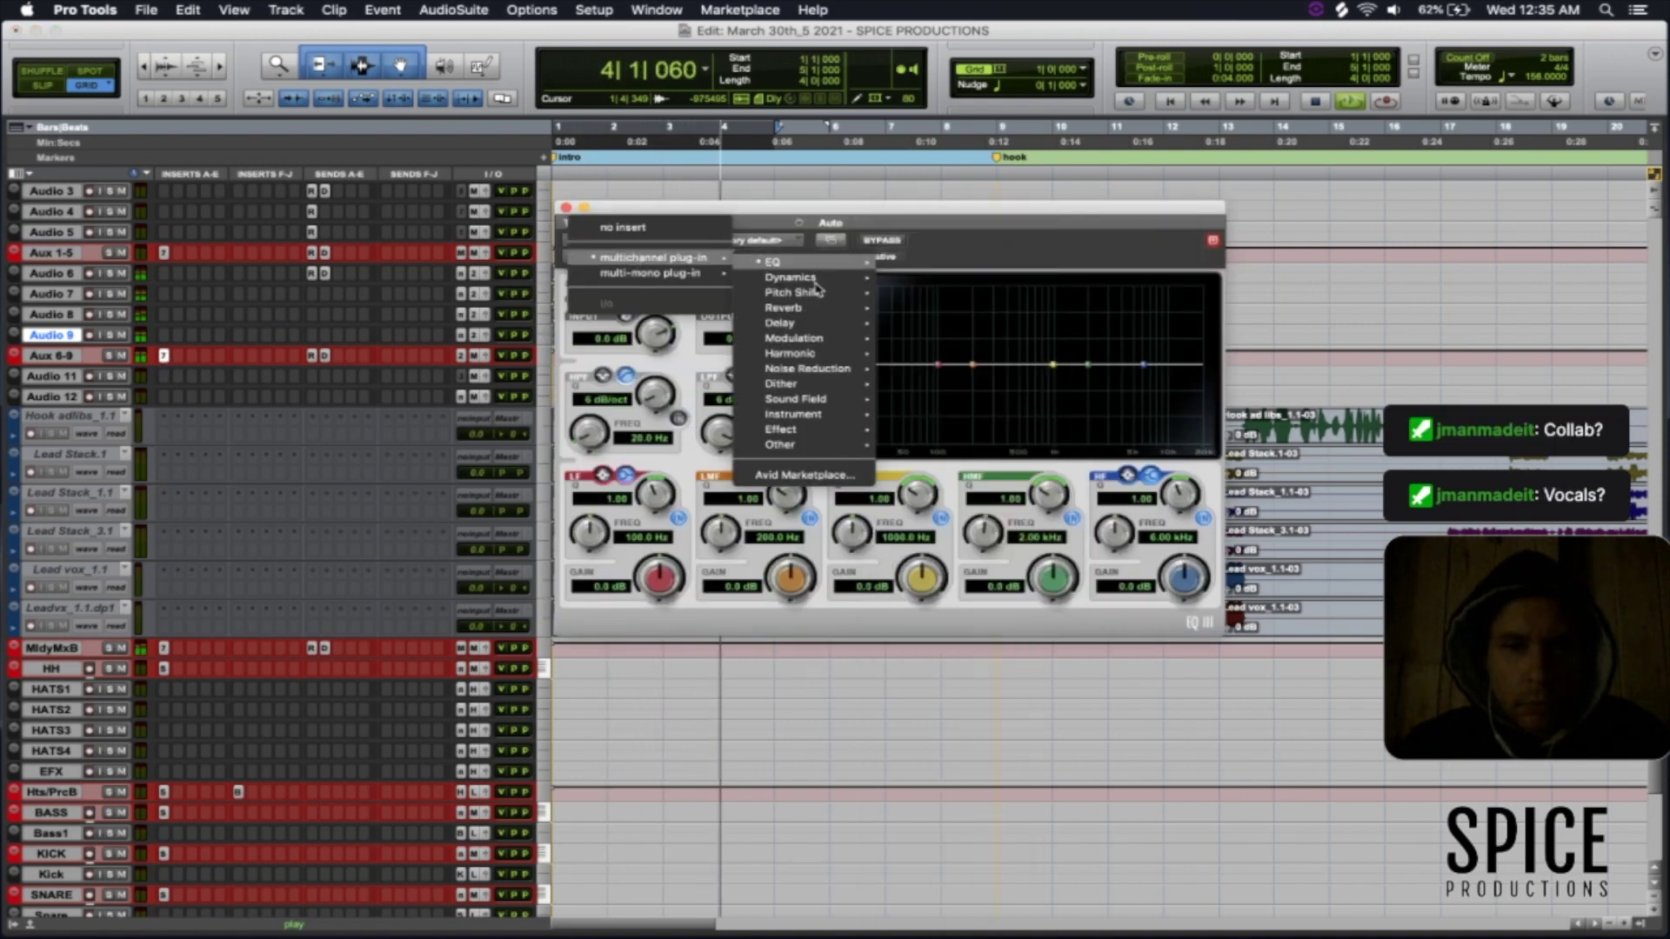
mouse_move(791, 292)
left_click(979, 327)
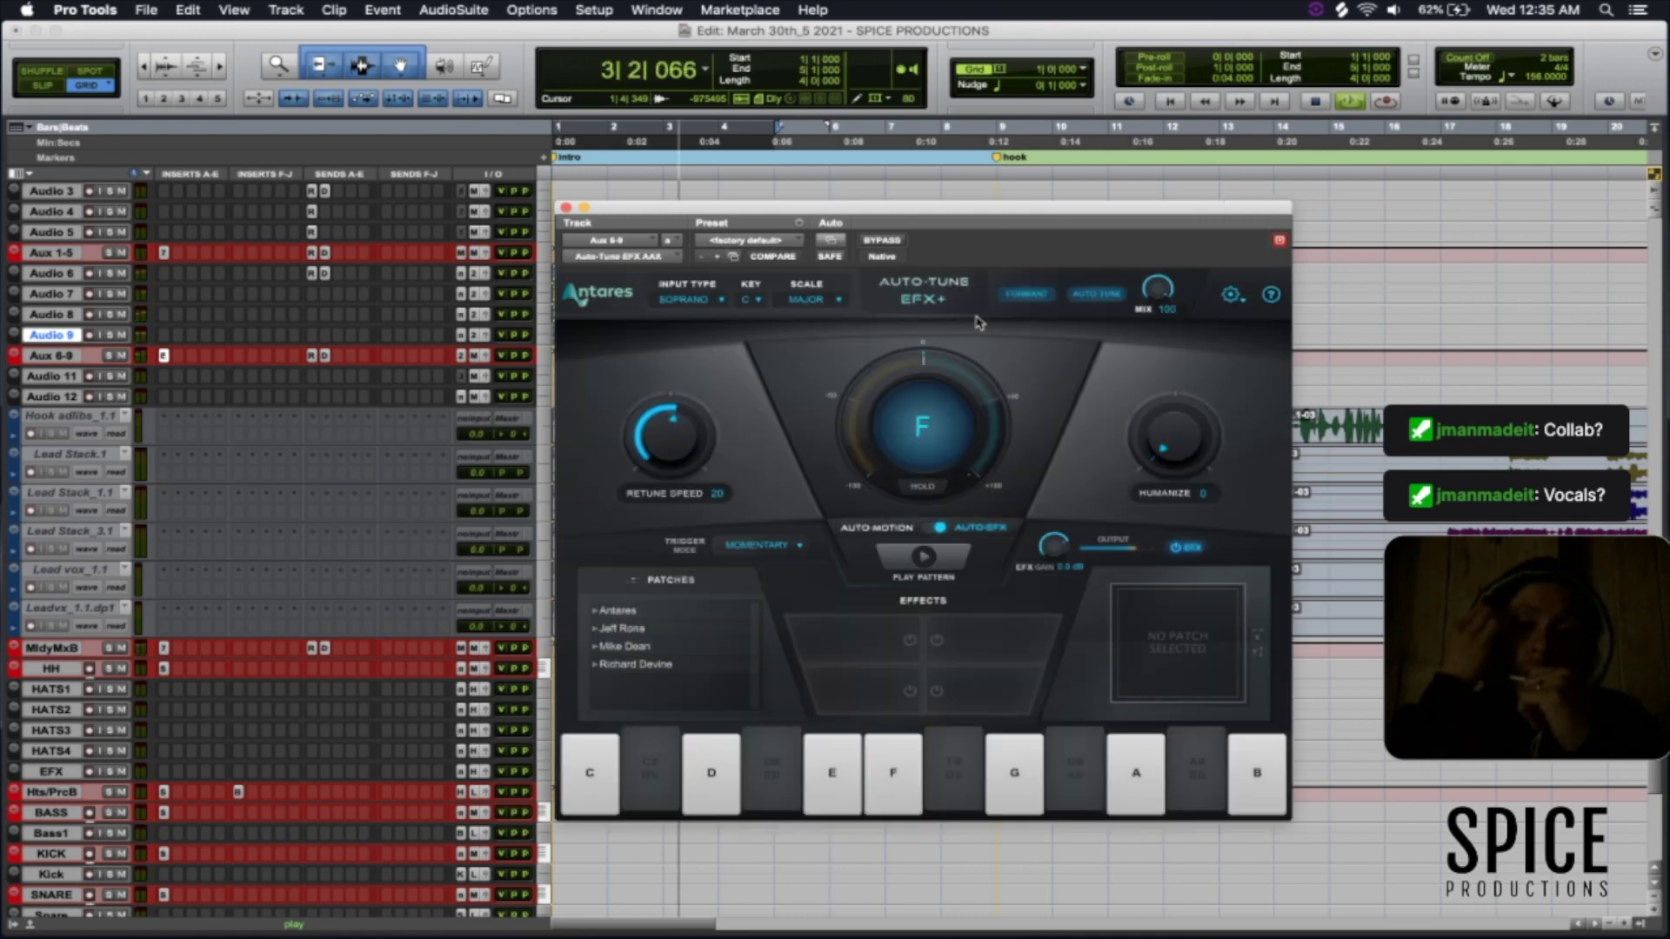
- Set the Auto-Tune scale to Minor
left_click(746, 241)
left_click(819, 300)
left_click(805, 339)
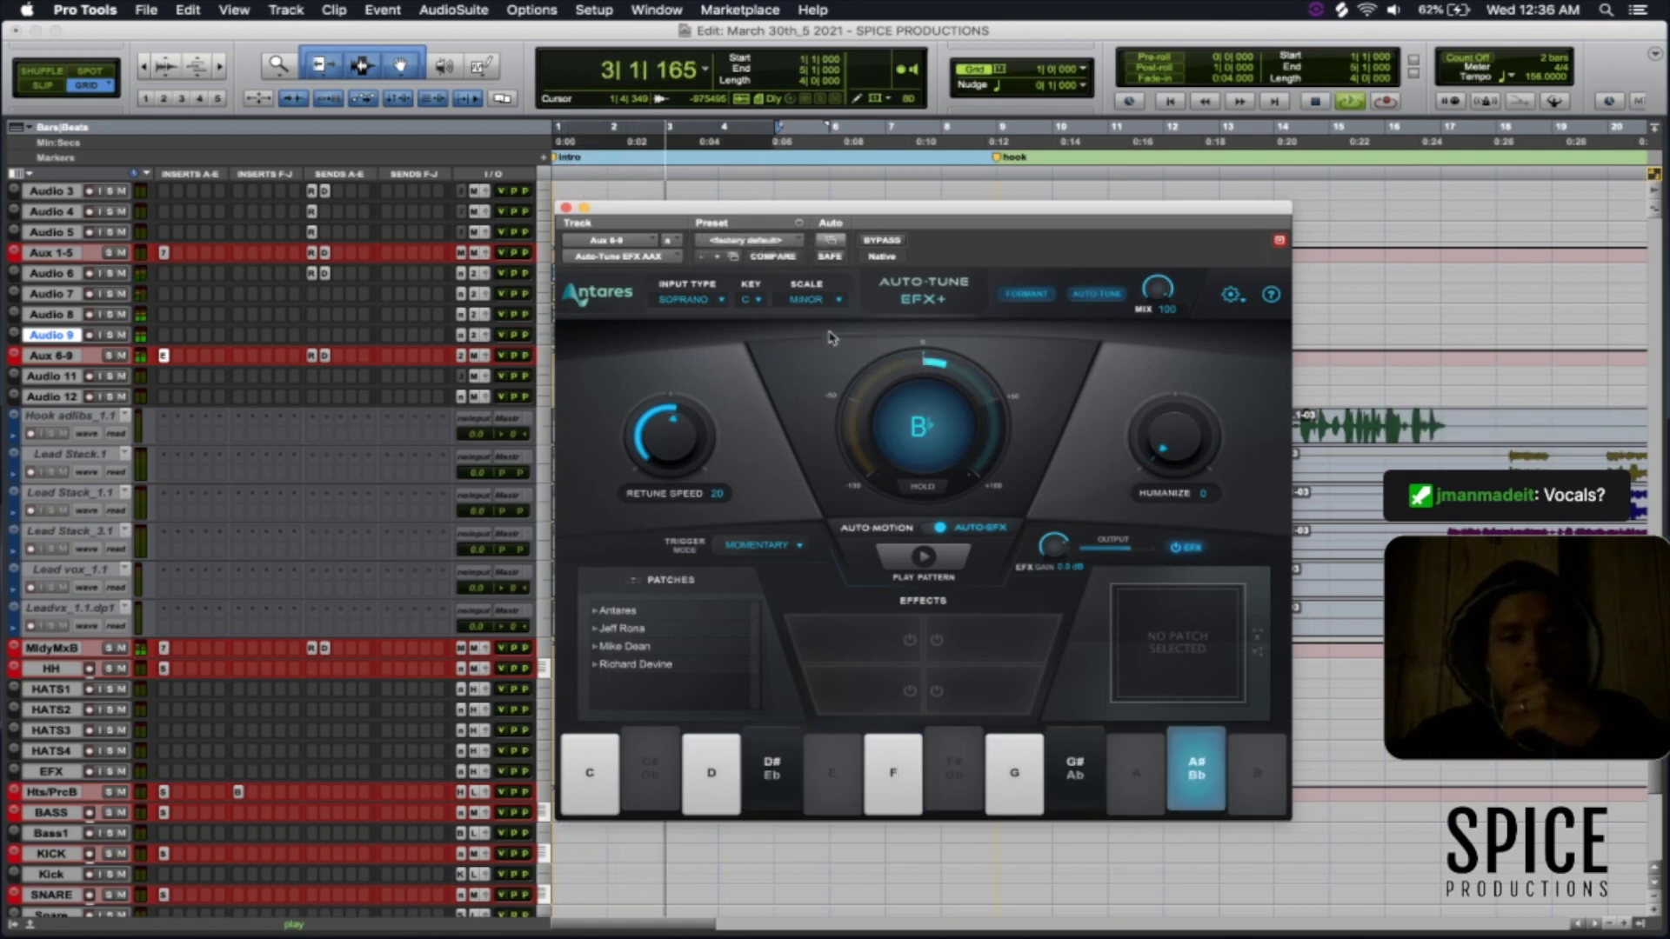
- Try the Auto-Tune keys E, F# and D in turn while the vocals play
left_click(750, 299)
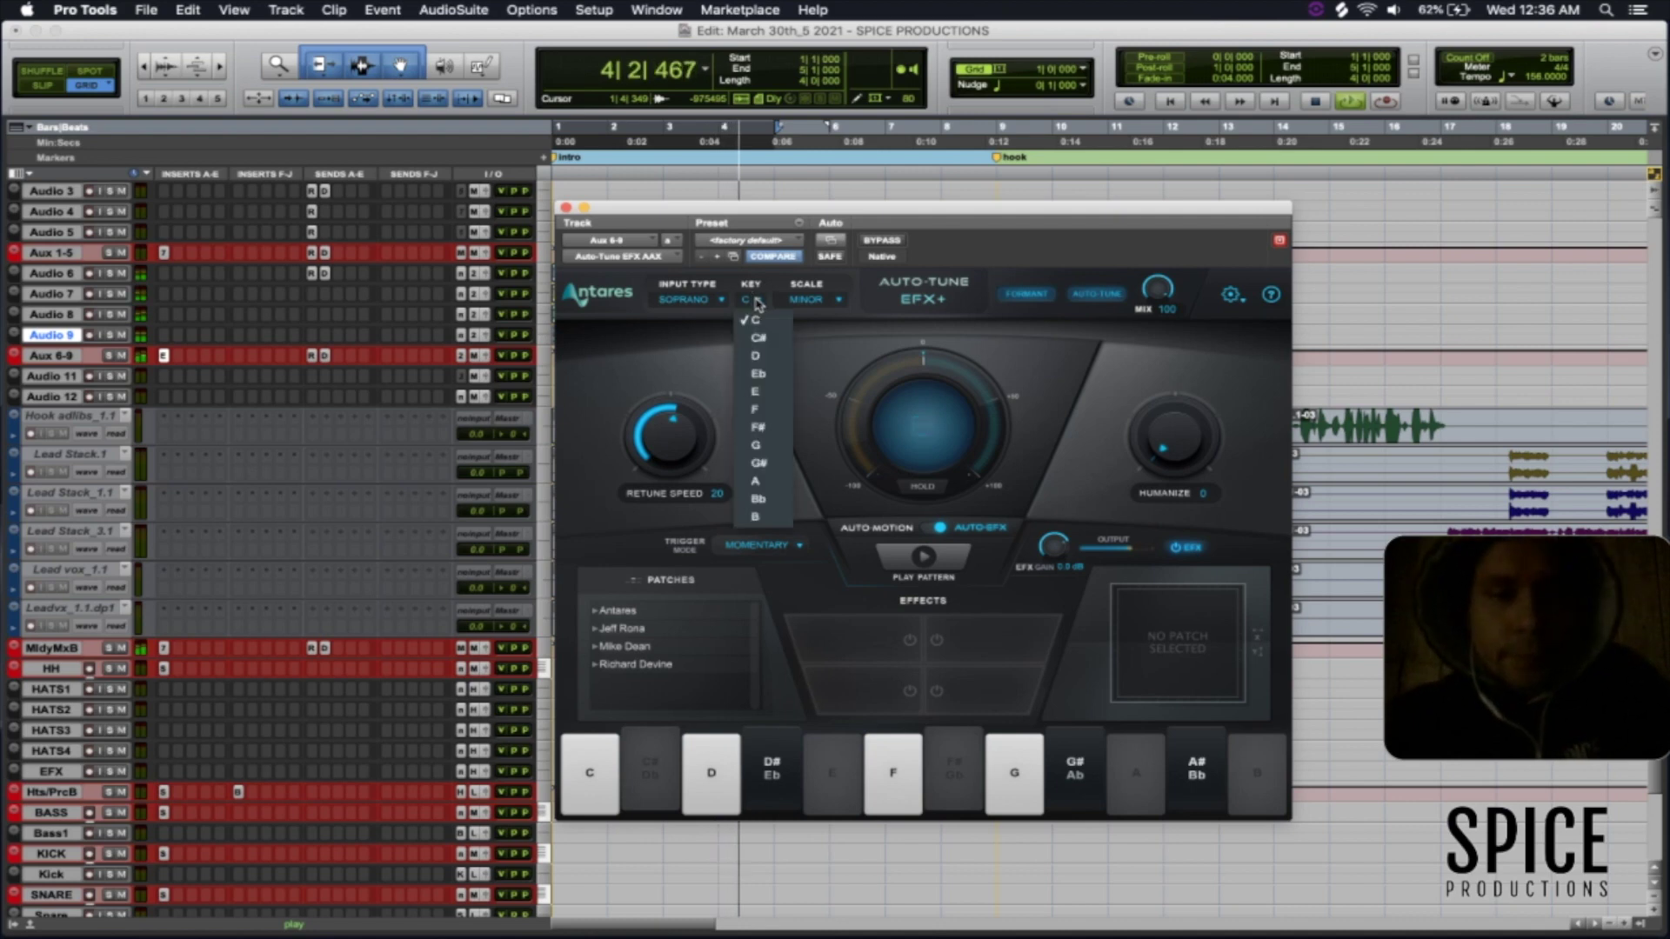
left_click(761, 395)
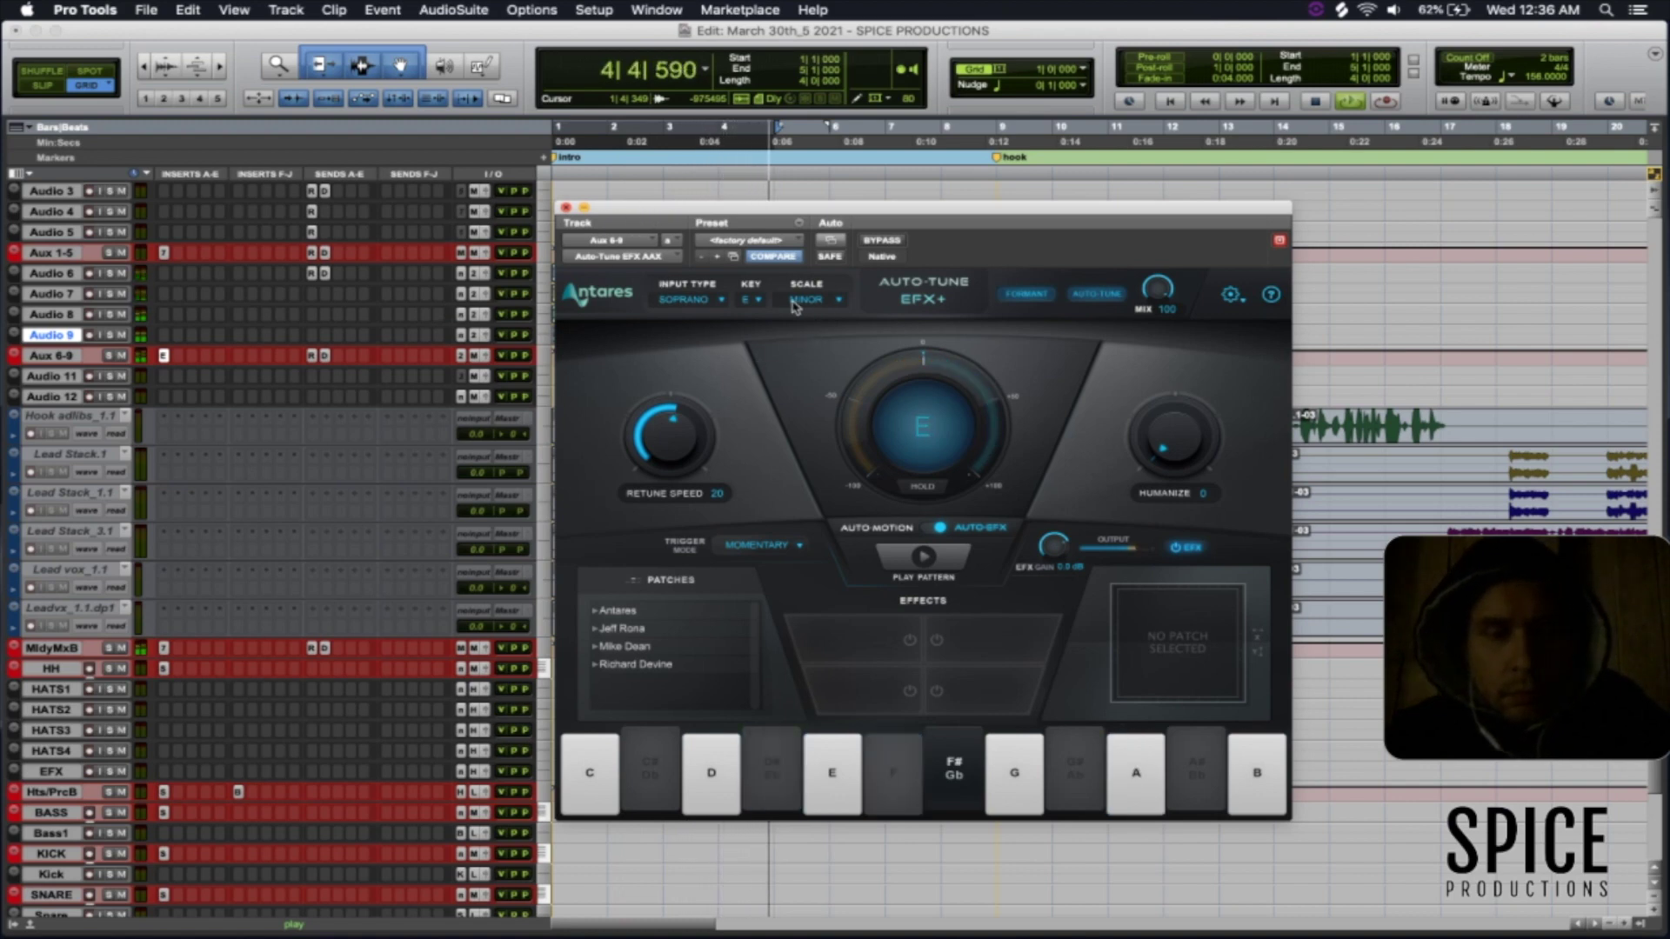
left_click(754, 300)
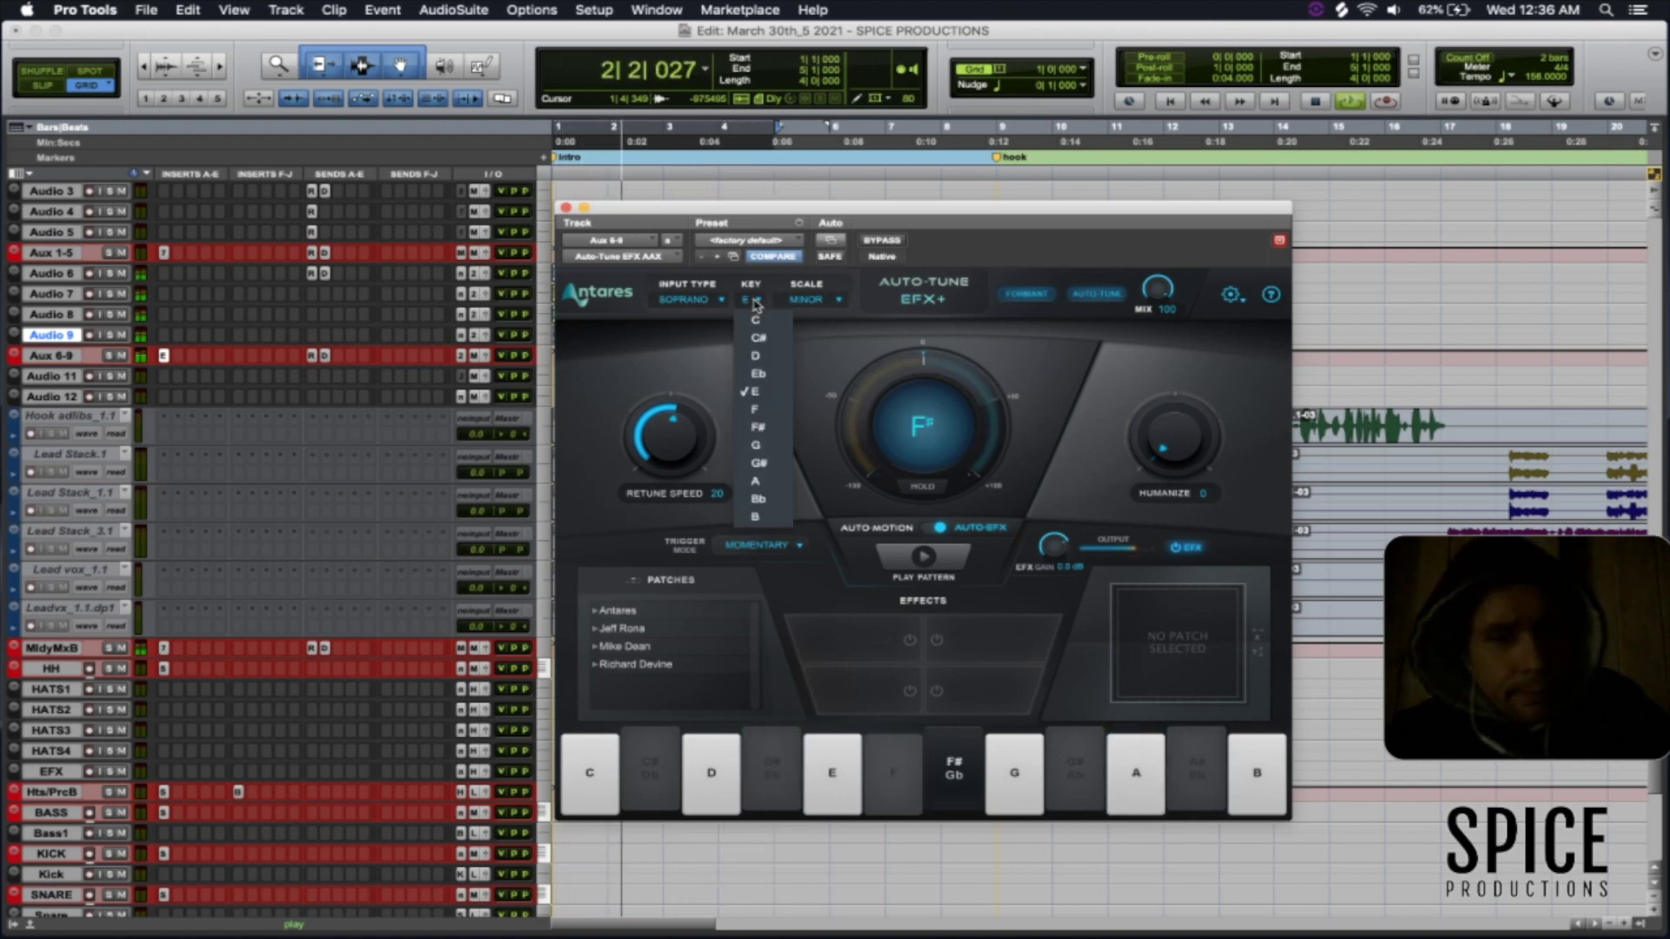
left_click(761, 427)
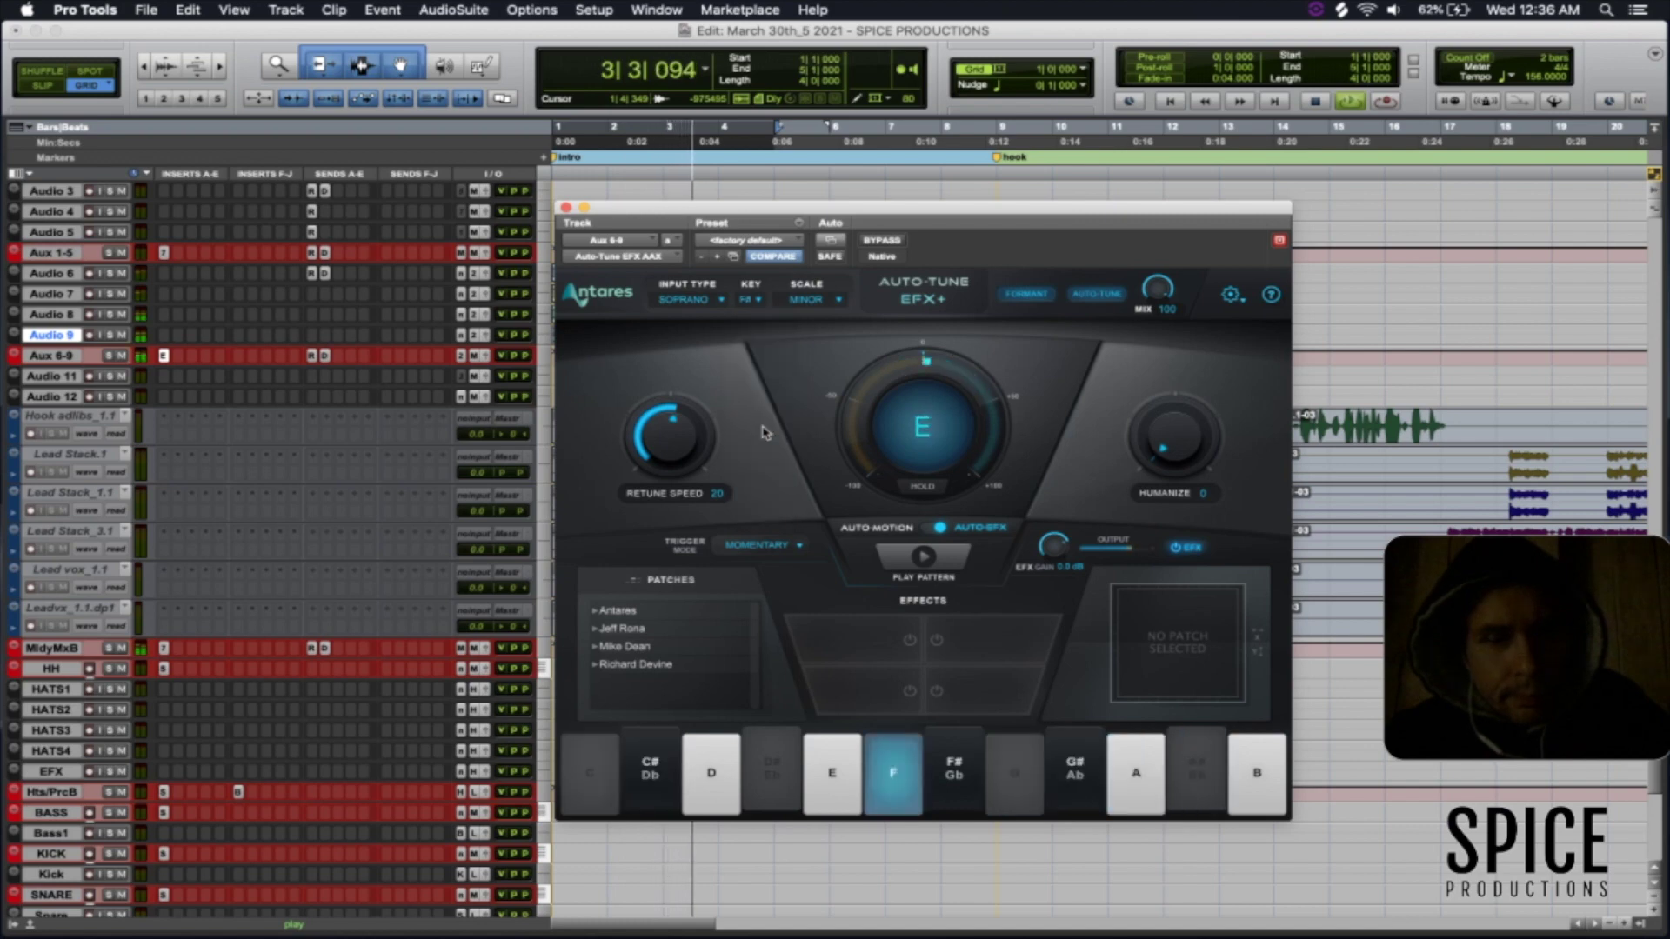
left_click(754, 300)
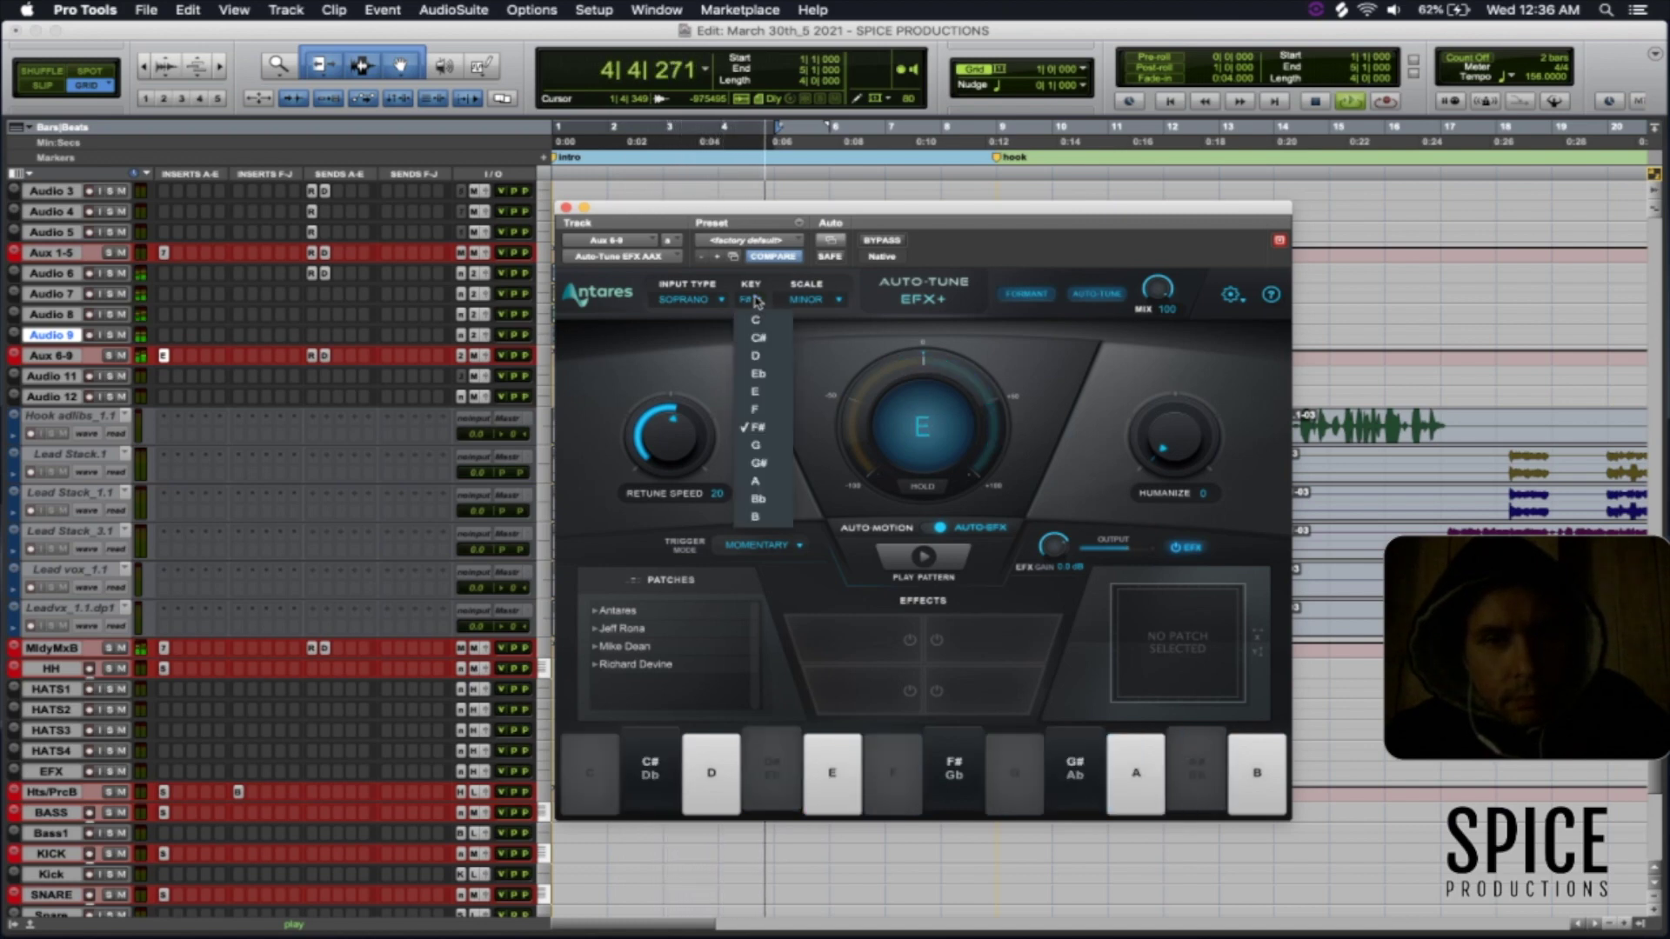
left_click(757, 356)
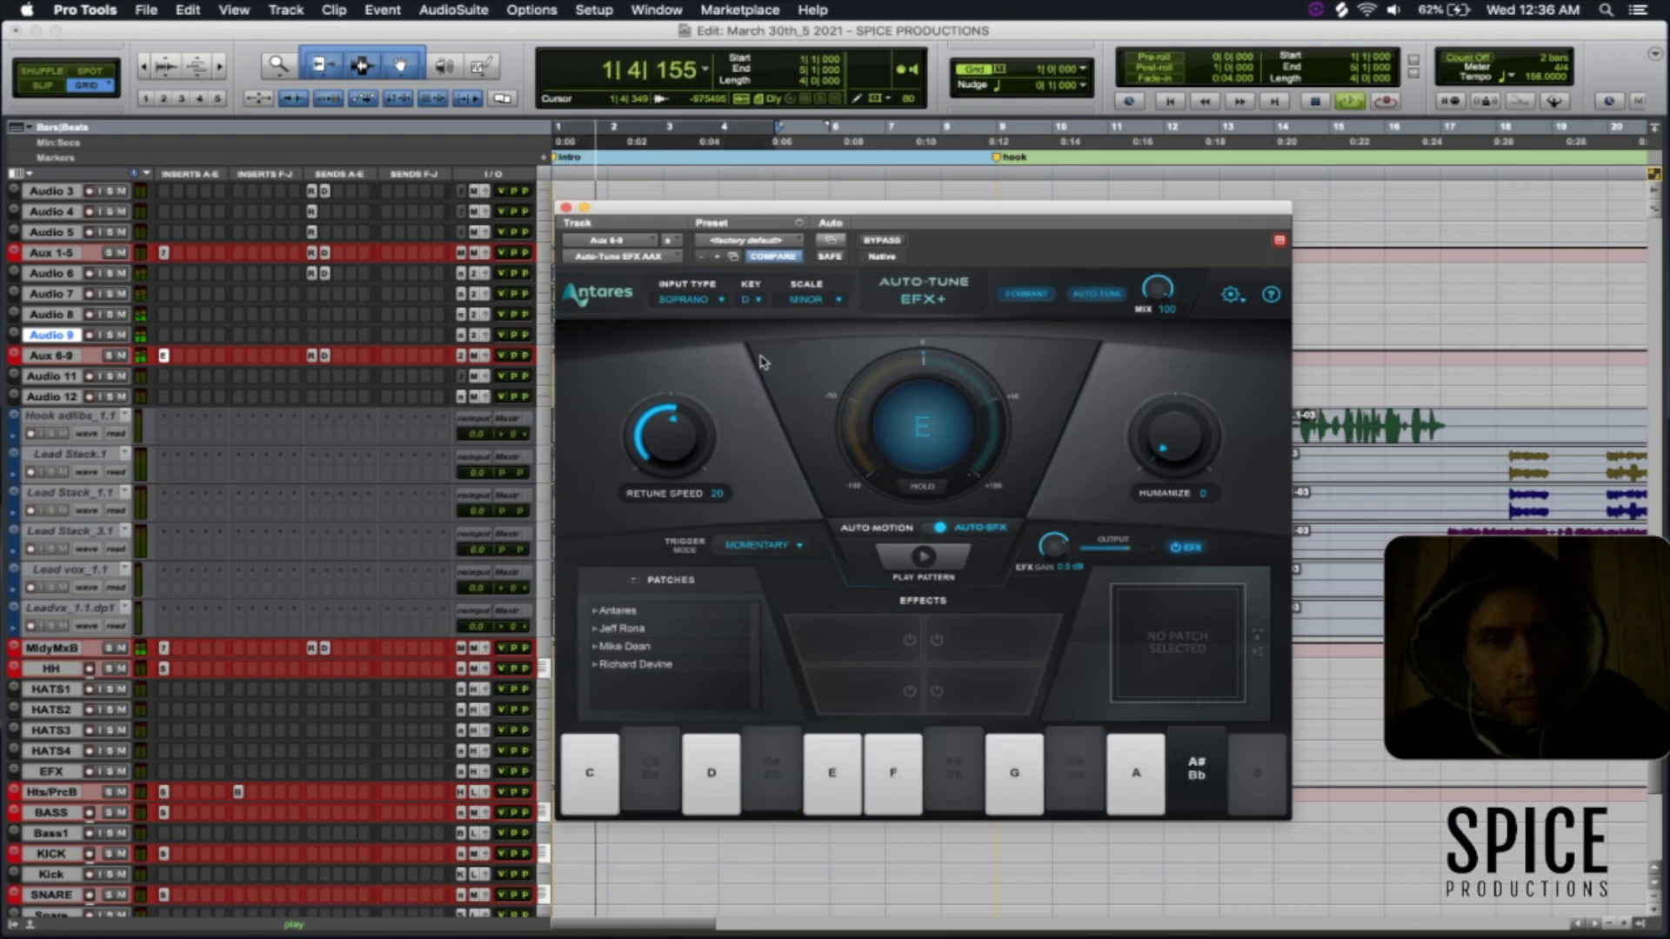
- Set the Auto-Tune key to C, stop playback and close the plug-in window
left_click(754, 300)
left_click(759, 321)
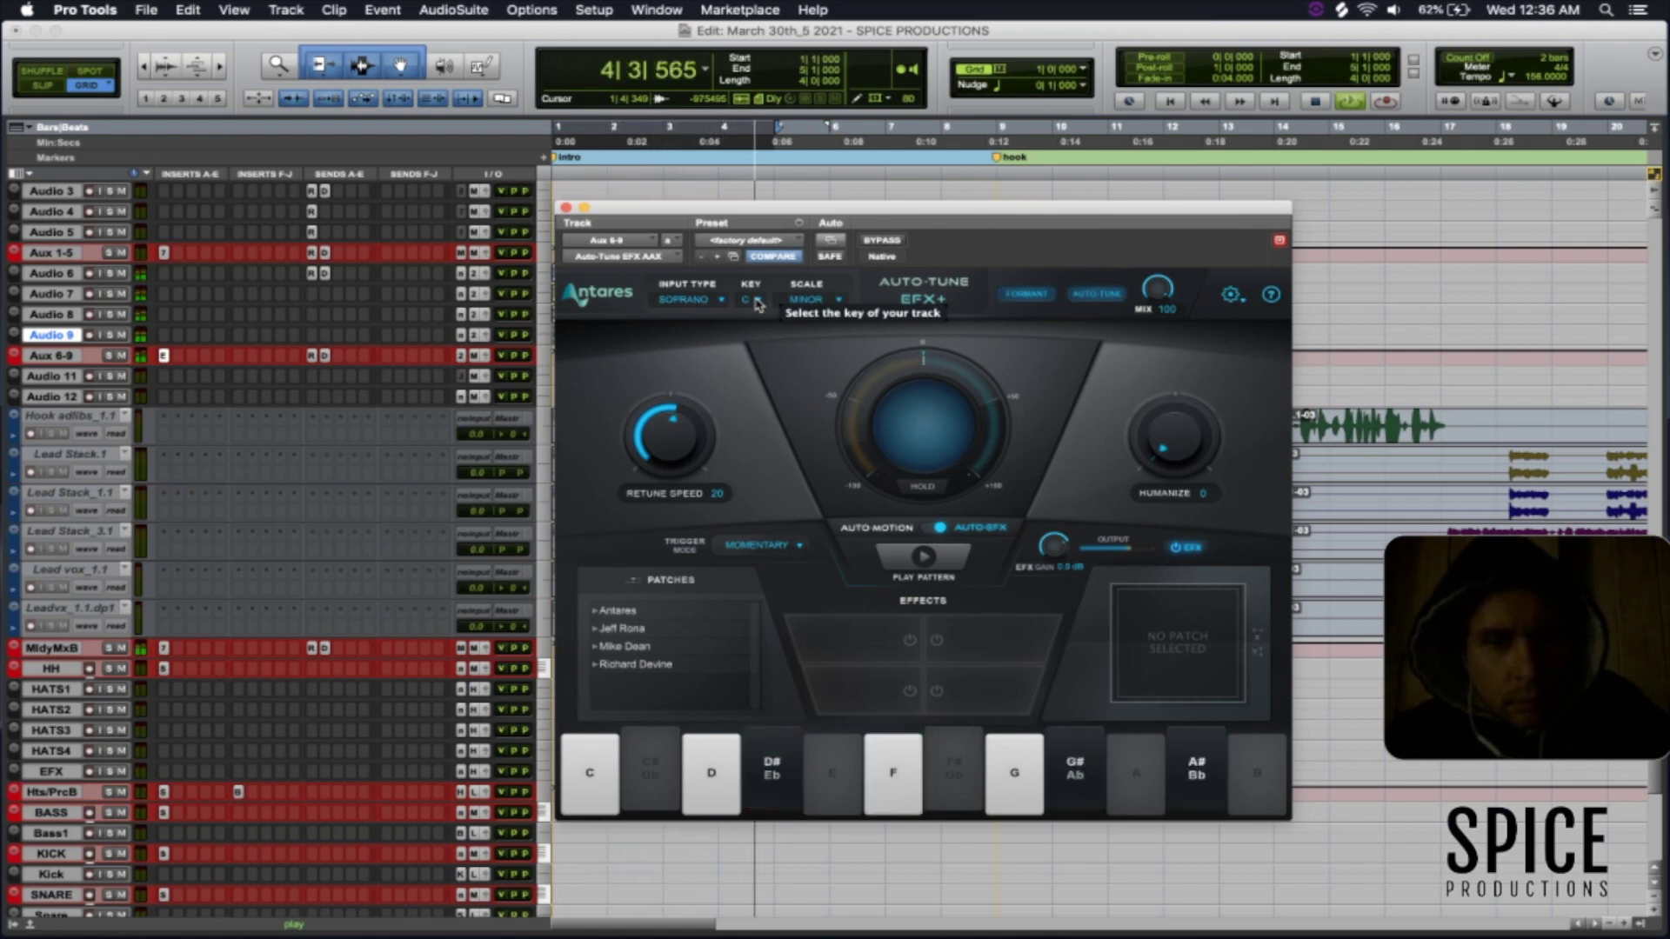
key("space")
left_click(566, 208)
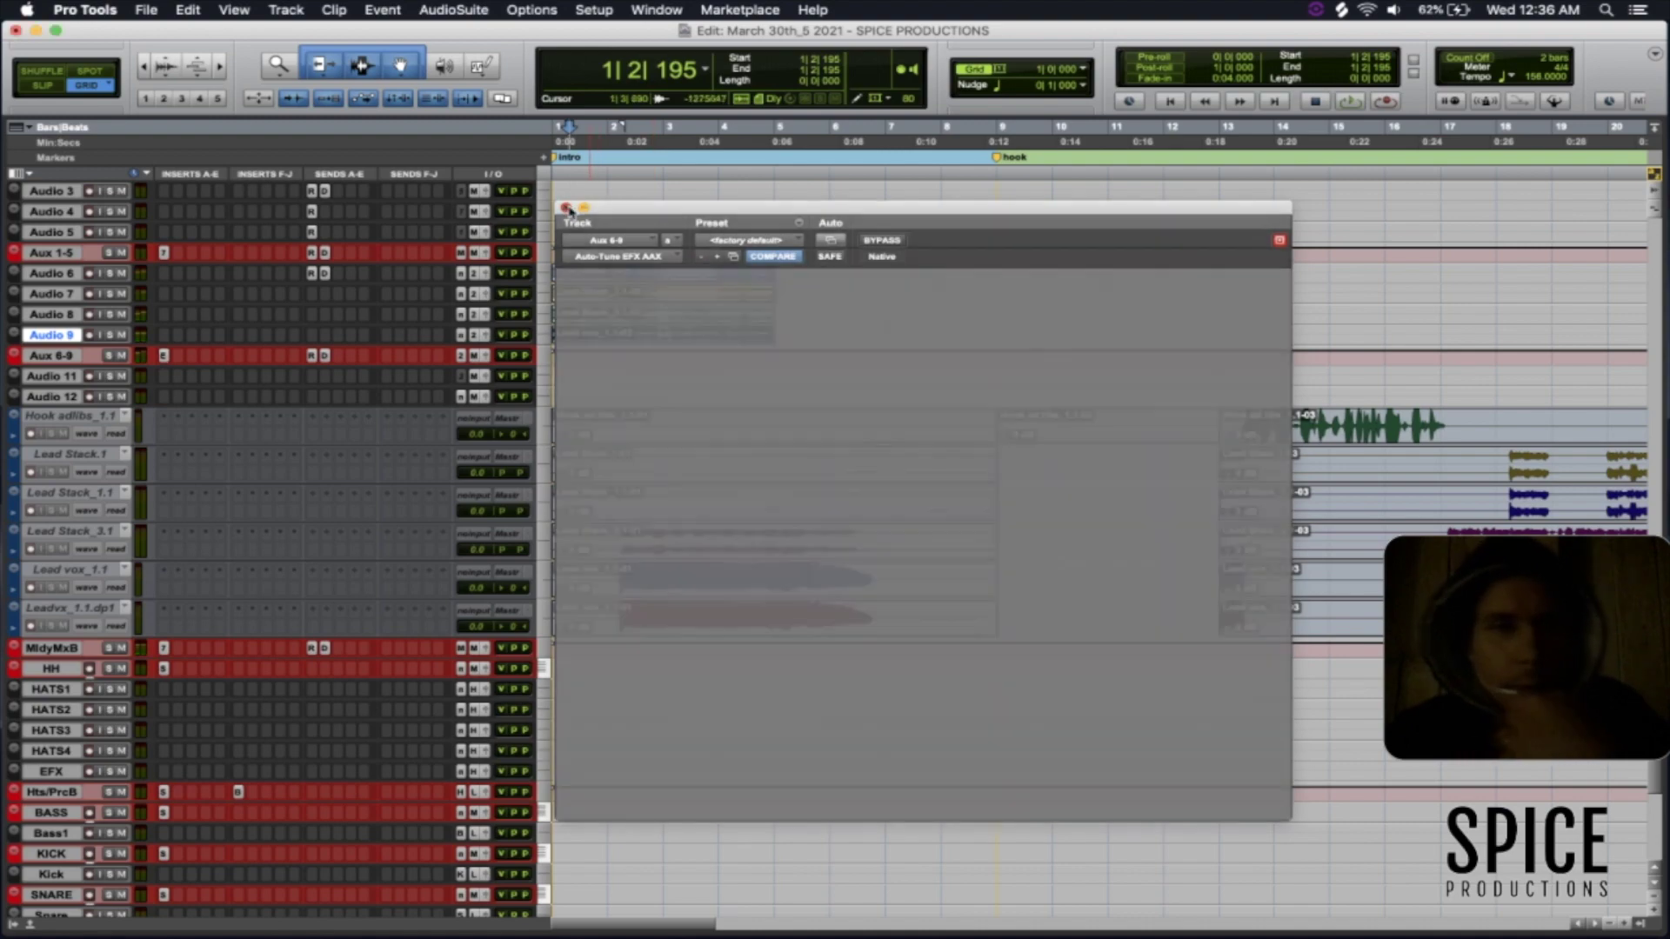
scroll(382, 398, "up", 1)
scroll(382, 398, "up", 5)
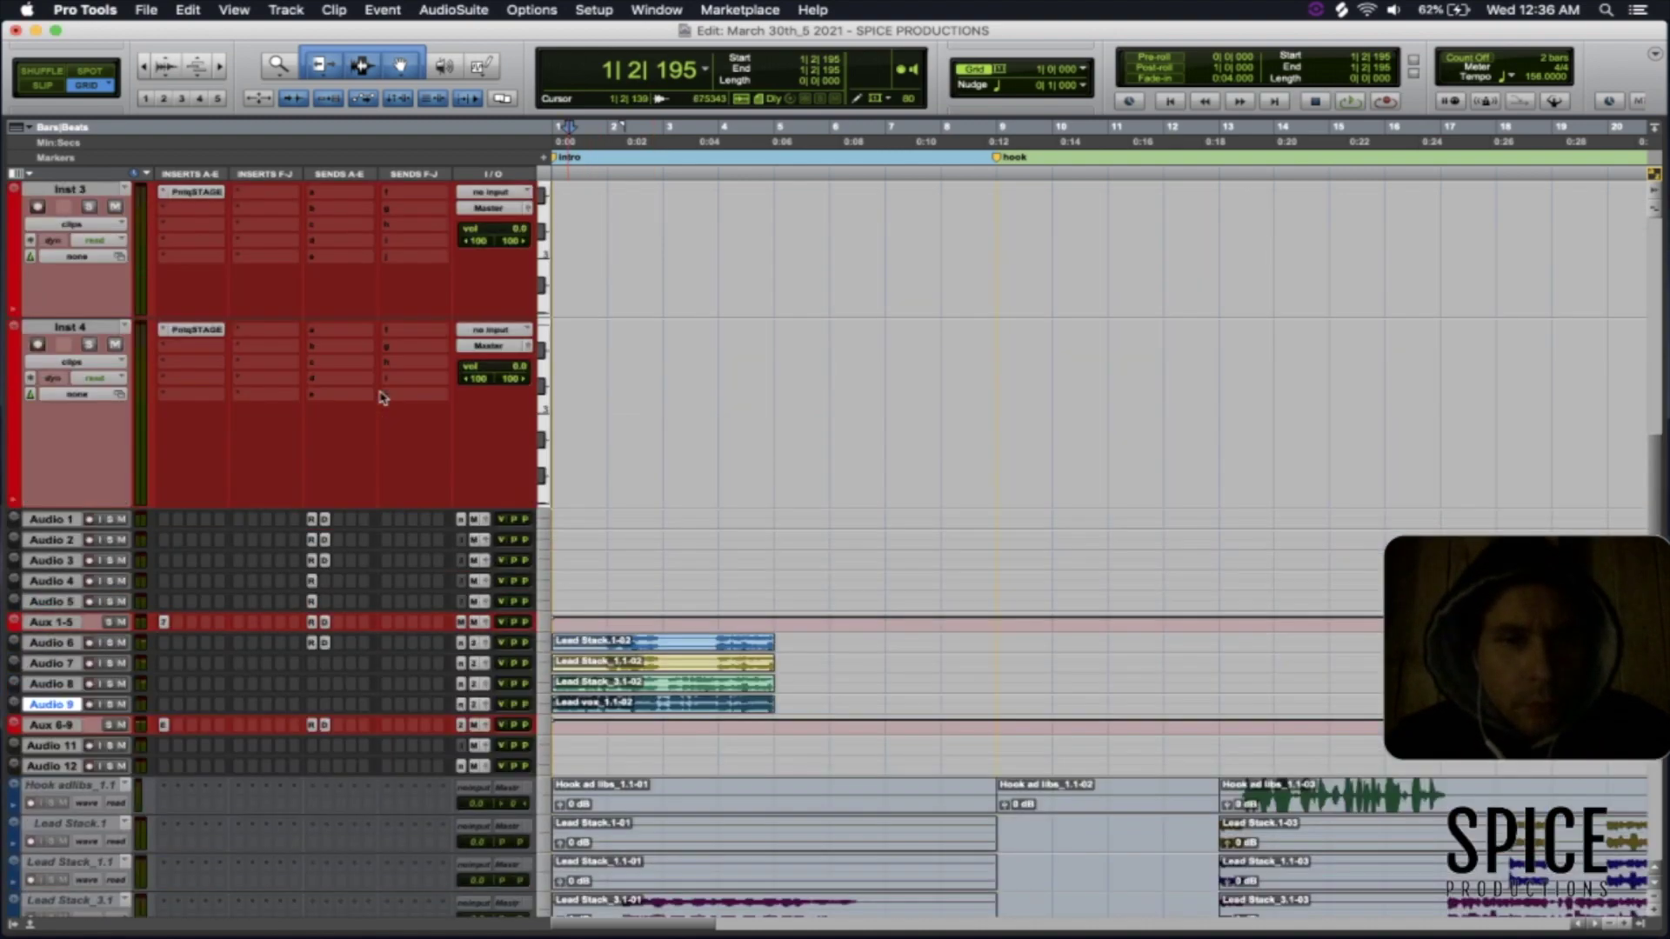
- Transpose all notes of the Pentatonic Cm guide clip on Inst 1 down four semitones, putting the lowest note on C1
double_click(757, 595)
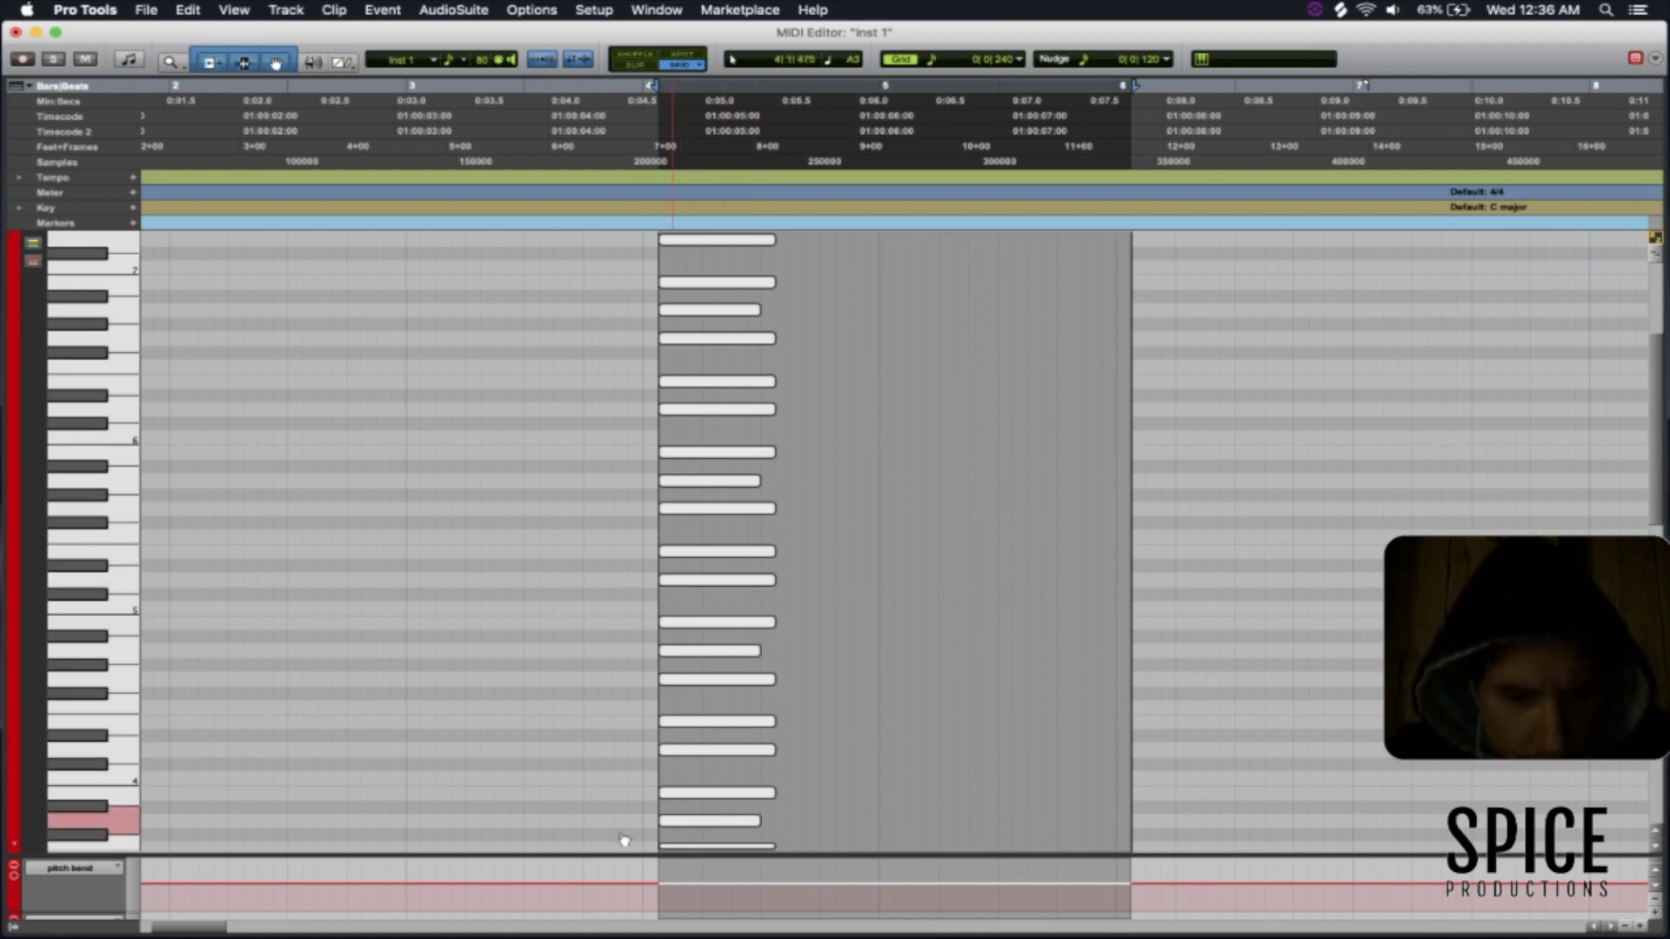
scroll(124, 760, "down", 5)
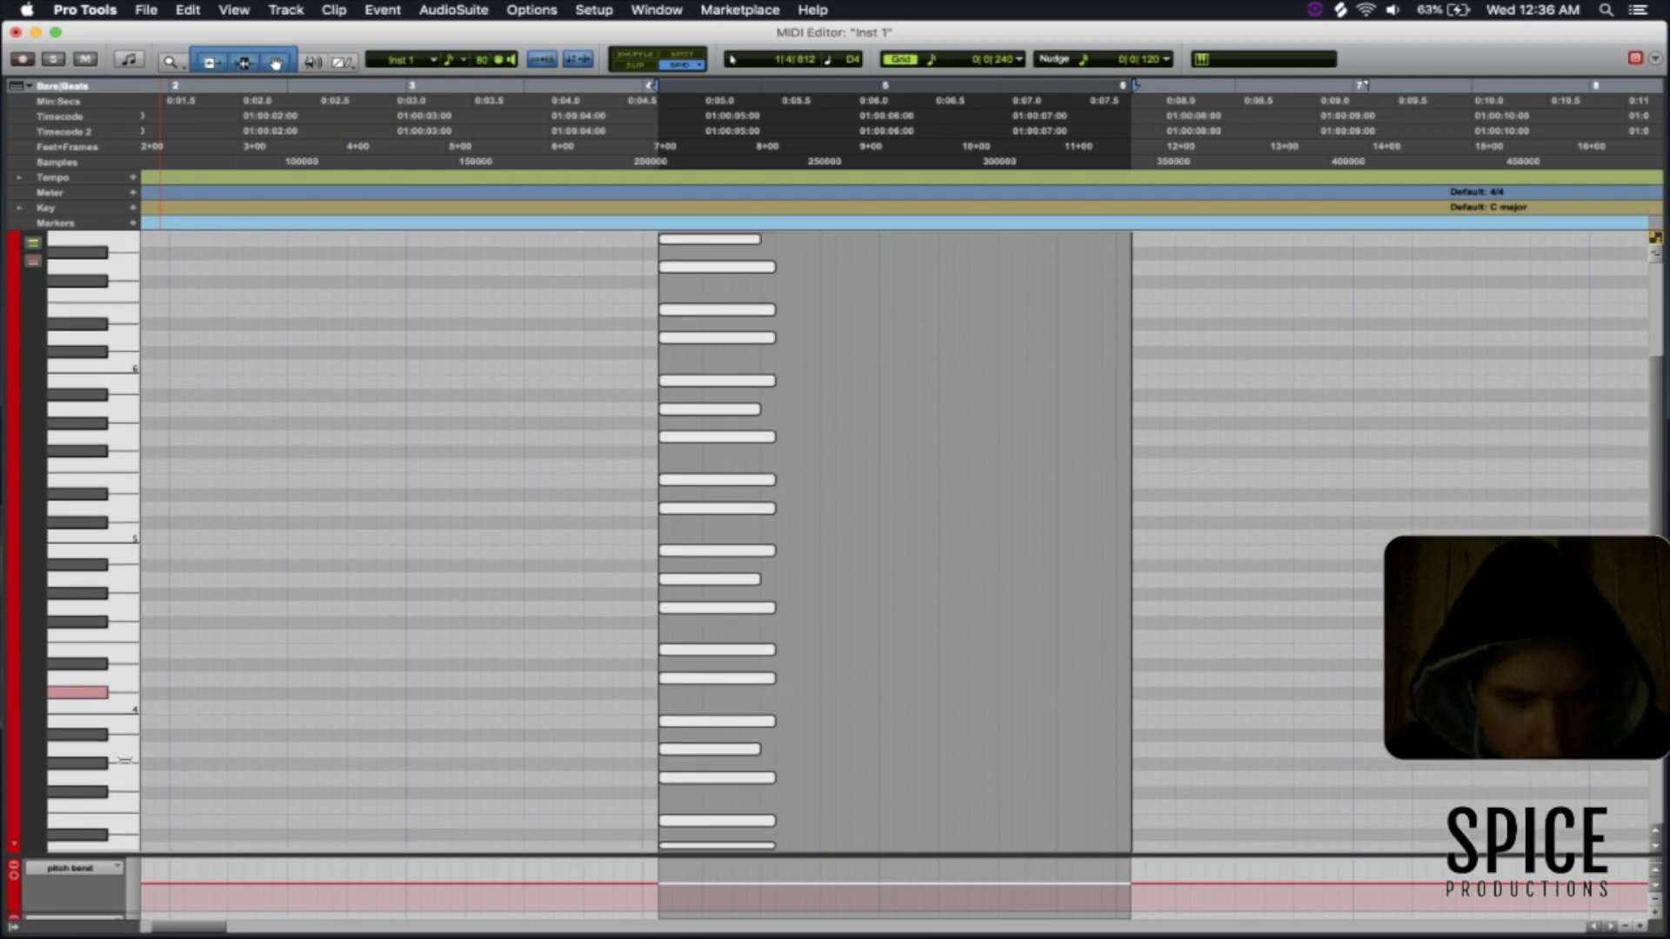
scroll(125, 759, "down", 6)
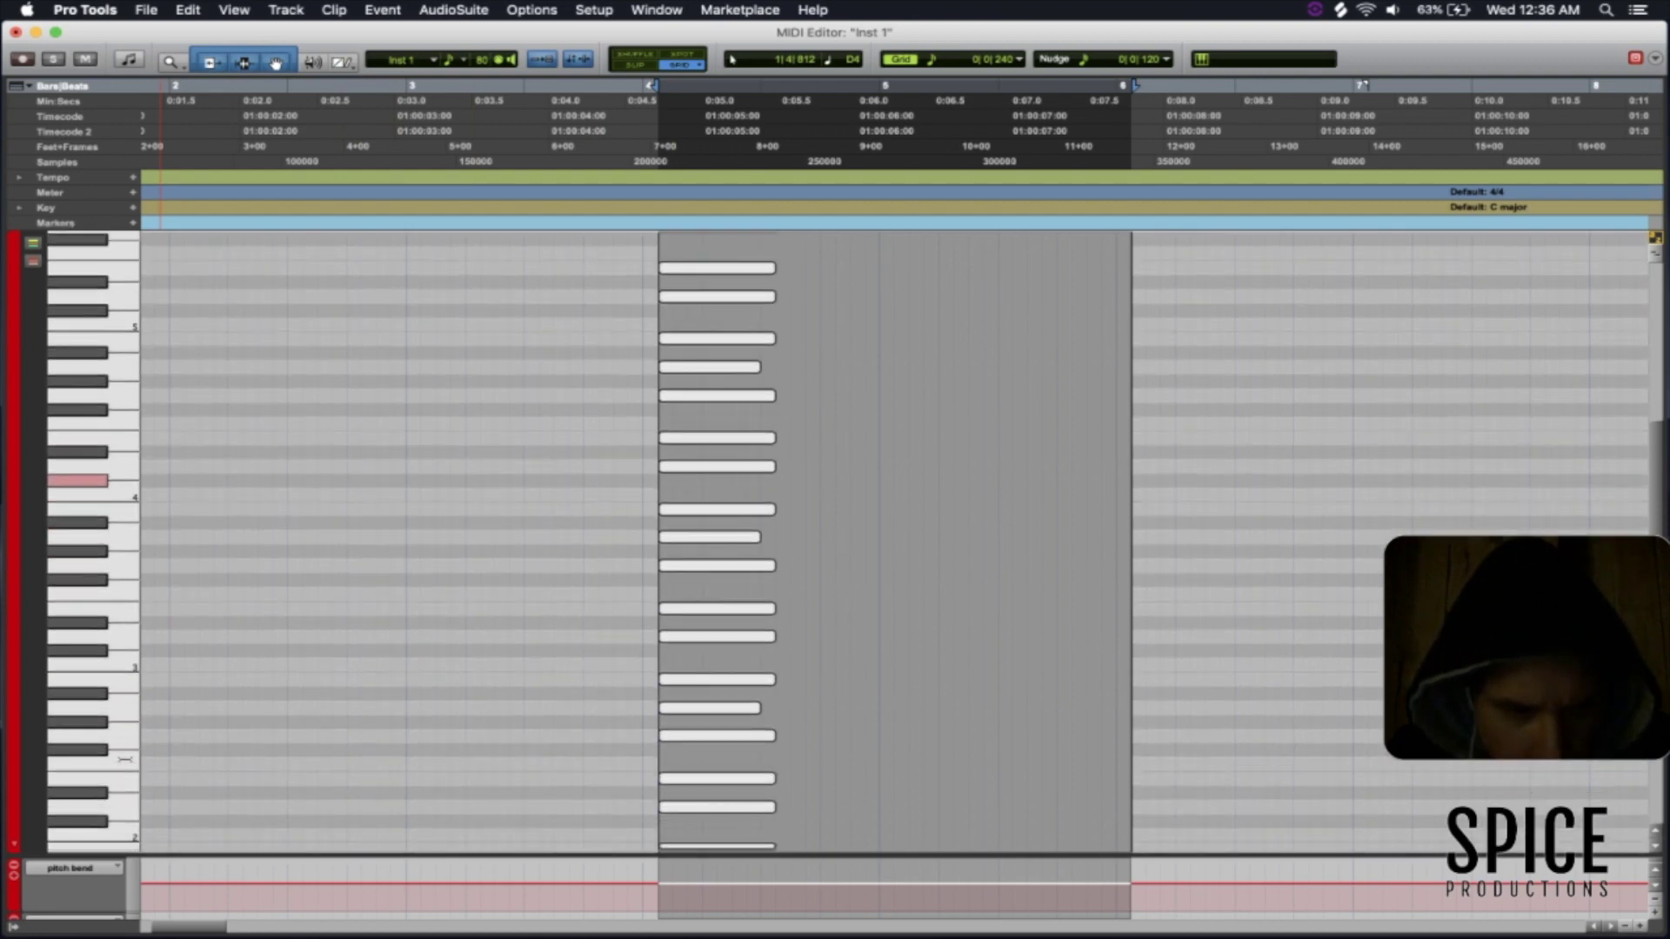
scroll(124, 759, "down", 4)
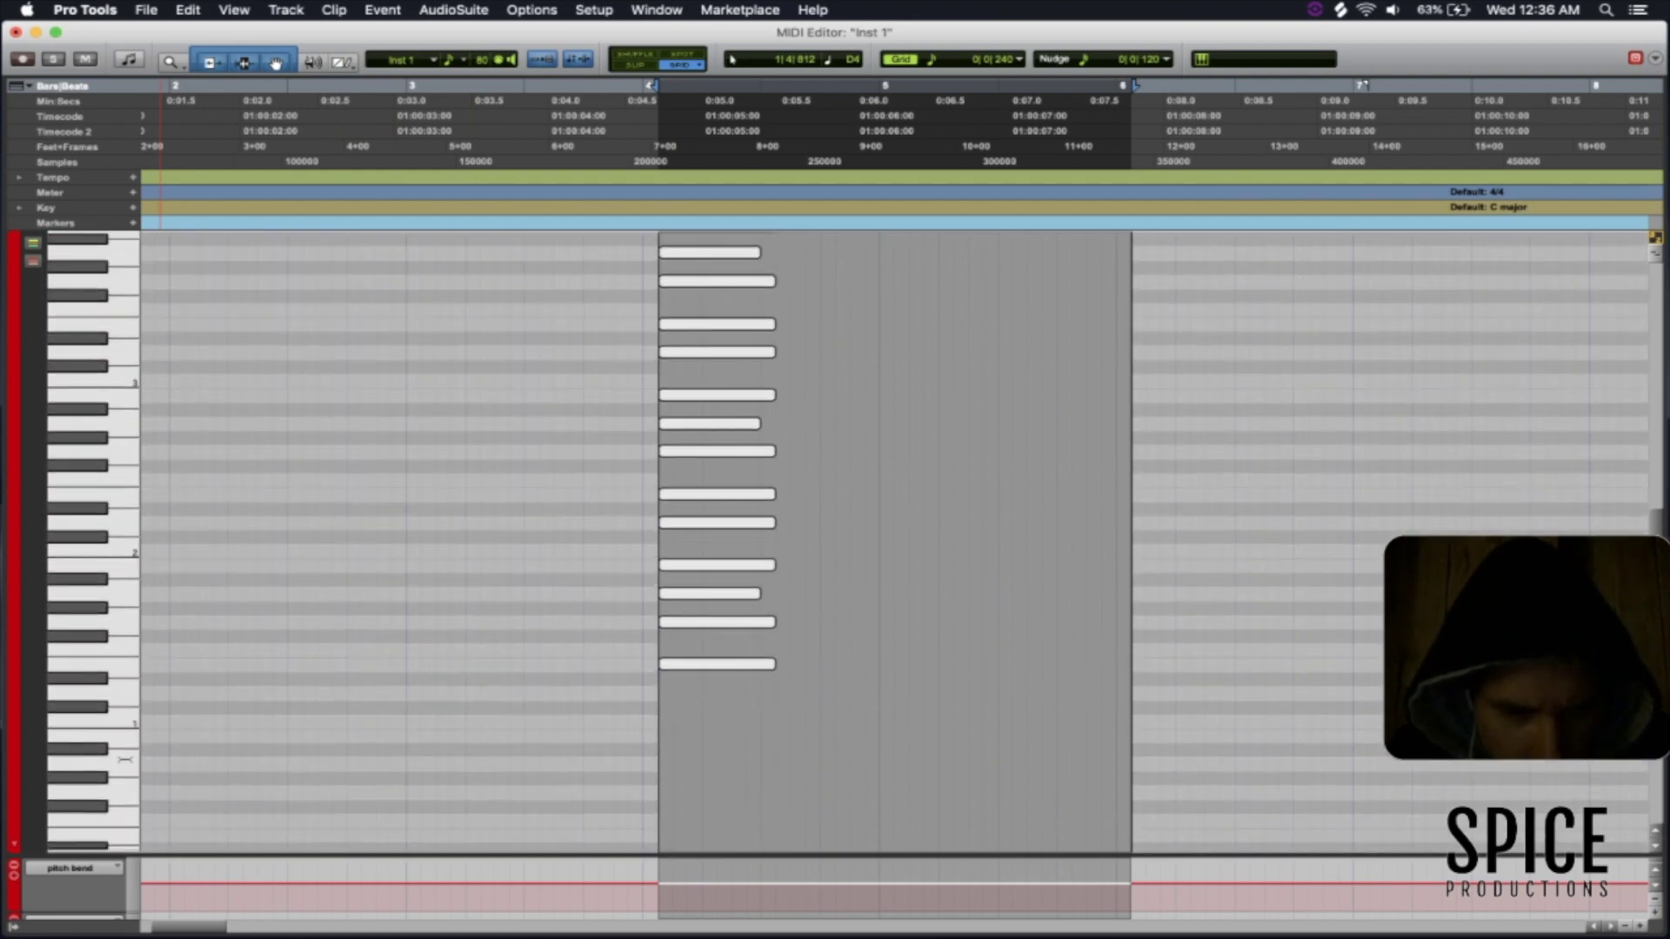
left_click_drag(693, 691, 691, 723)
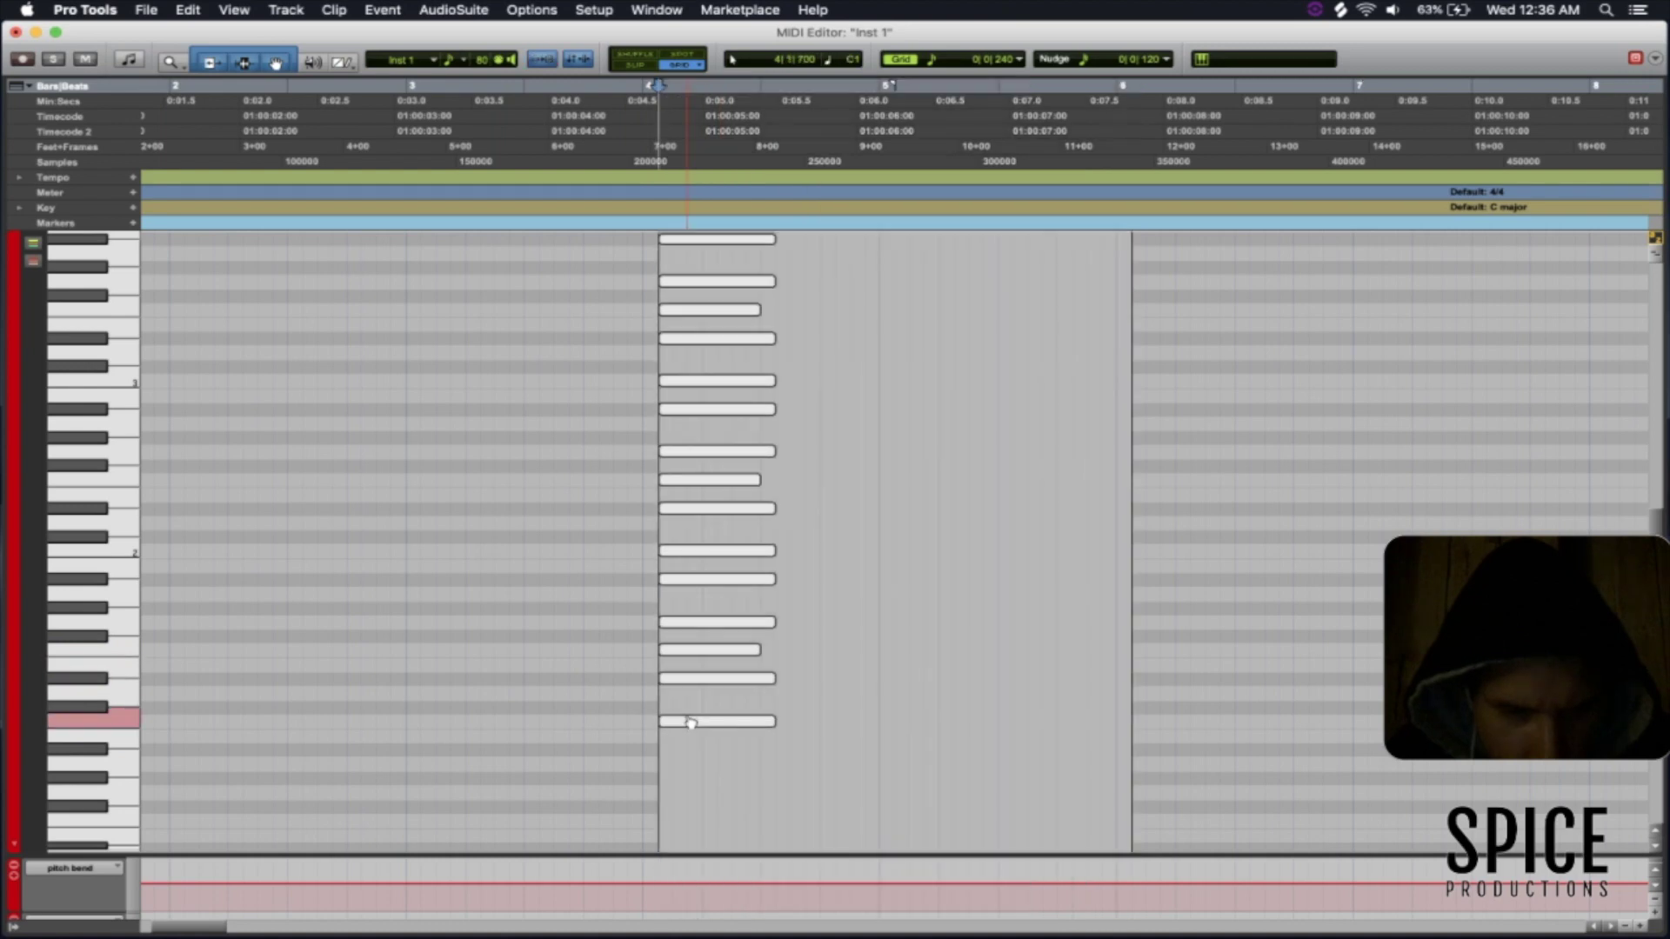
key("ctrl+equal")
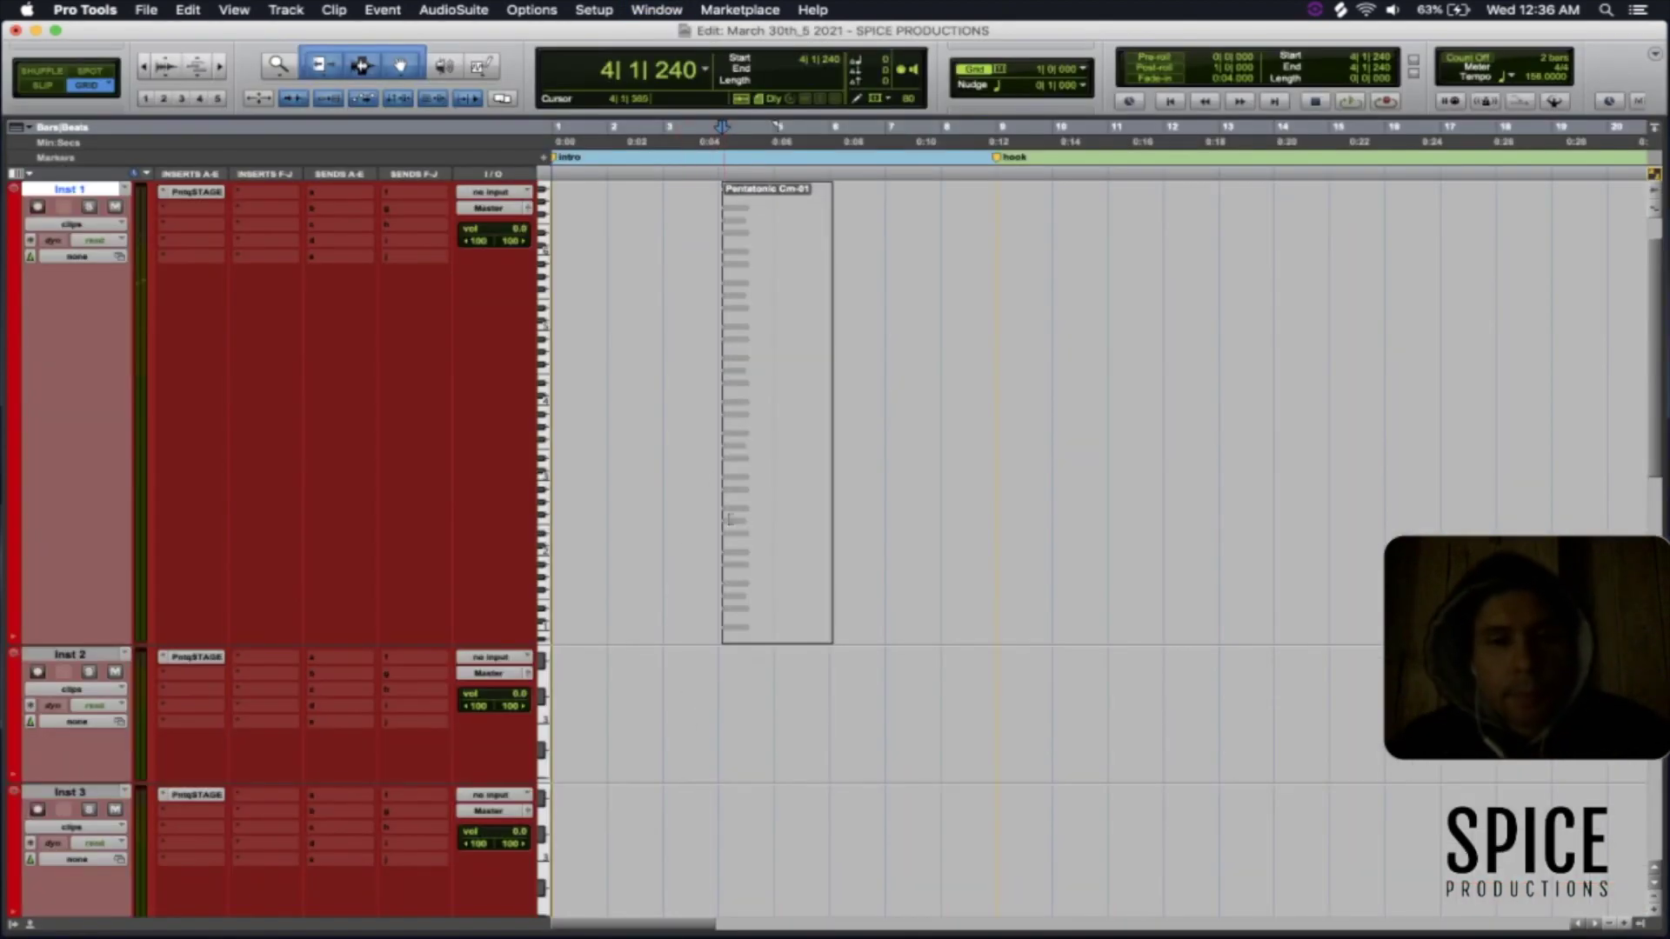
- Extend the clip on the Pentatonic Cm track to the start of bar 4
key("super+bracketright")
key("super+bracketright")
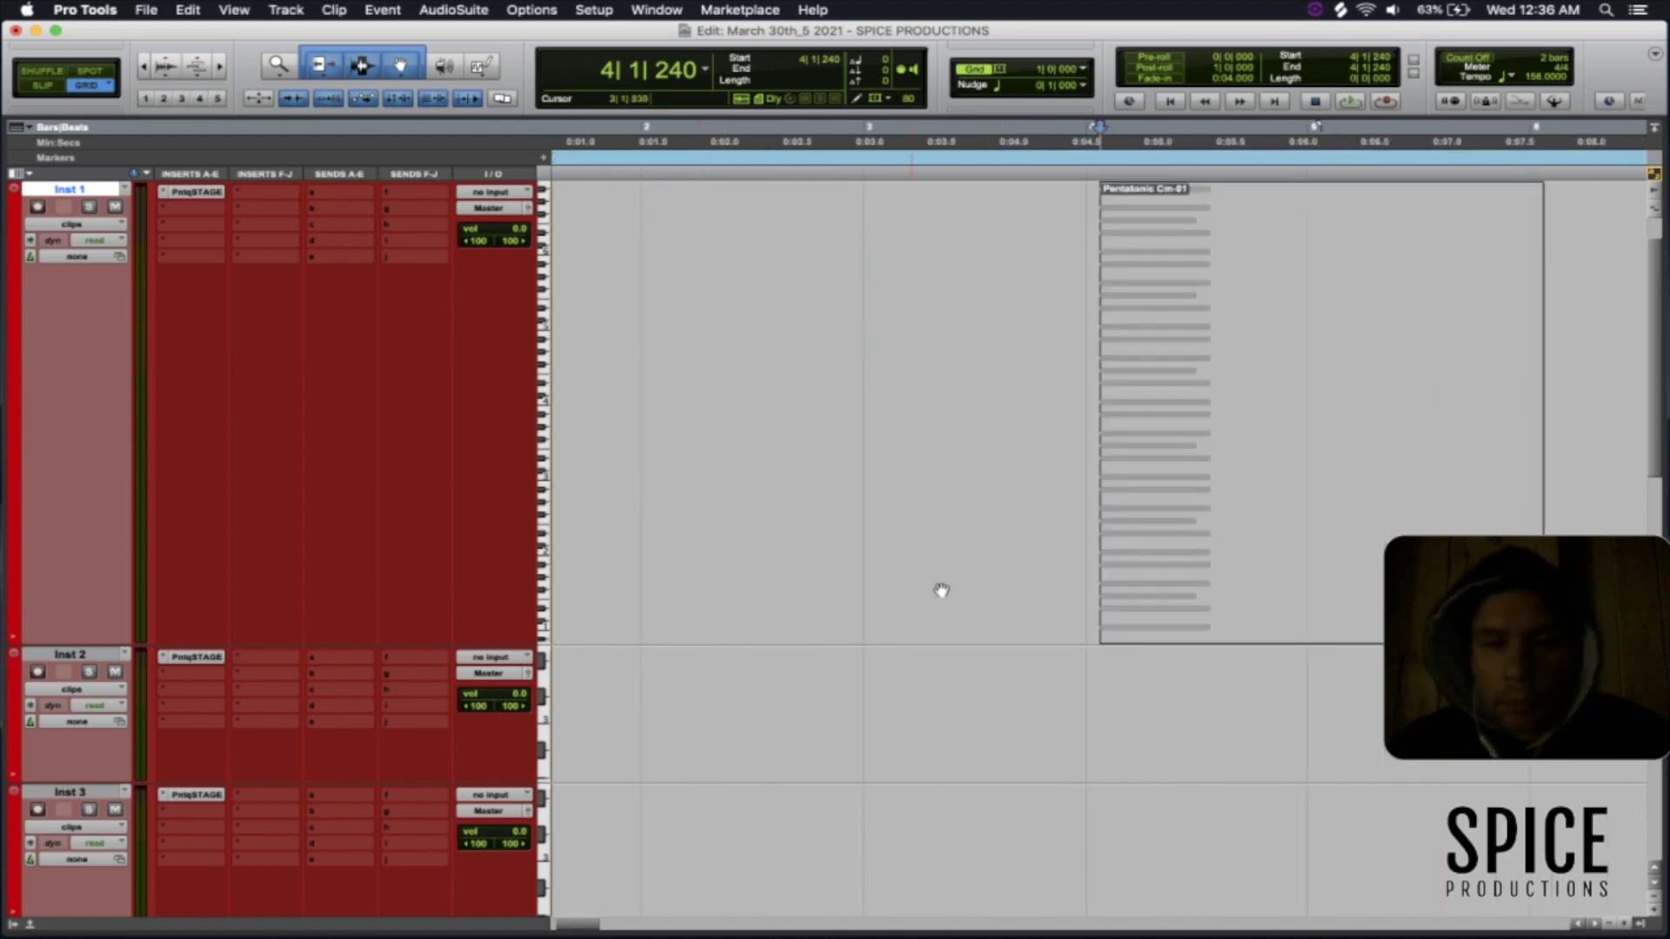
scroll(959, 619, "left", 3)
scroll(958, 619, "down", 5)
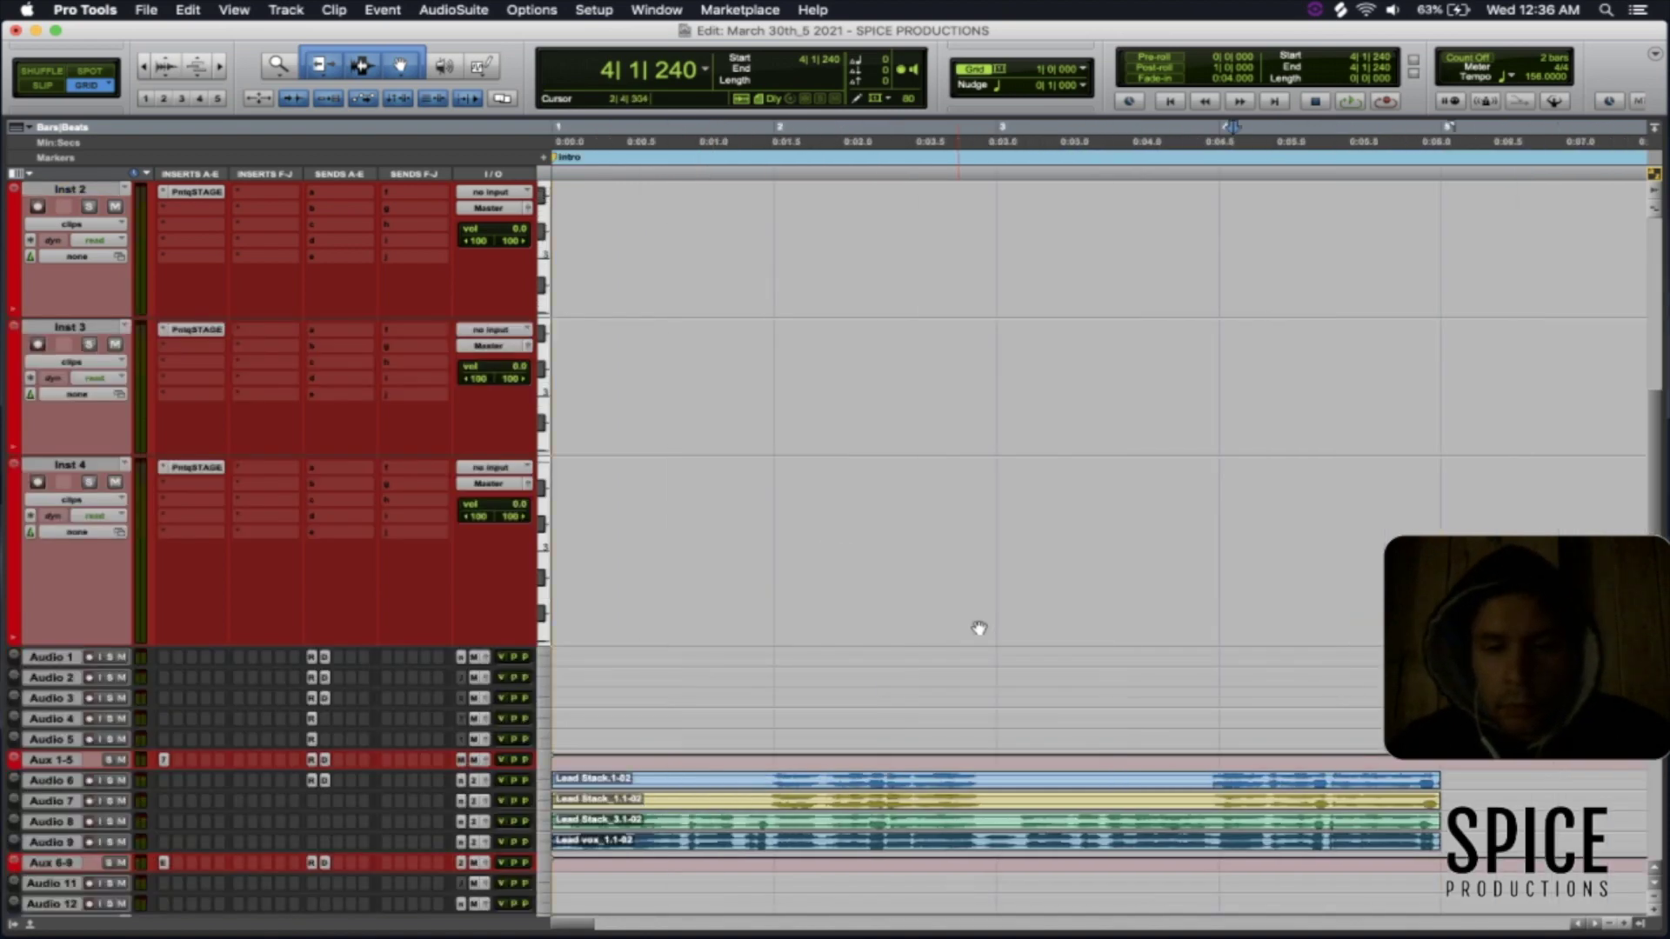
key("super+bracketleft")
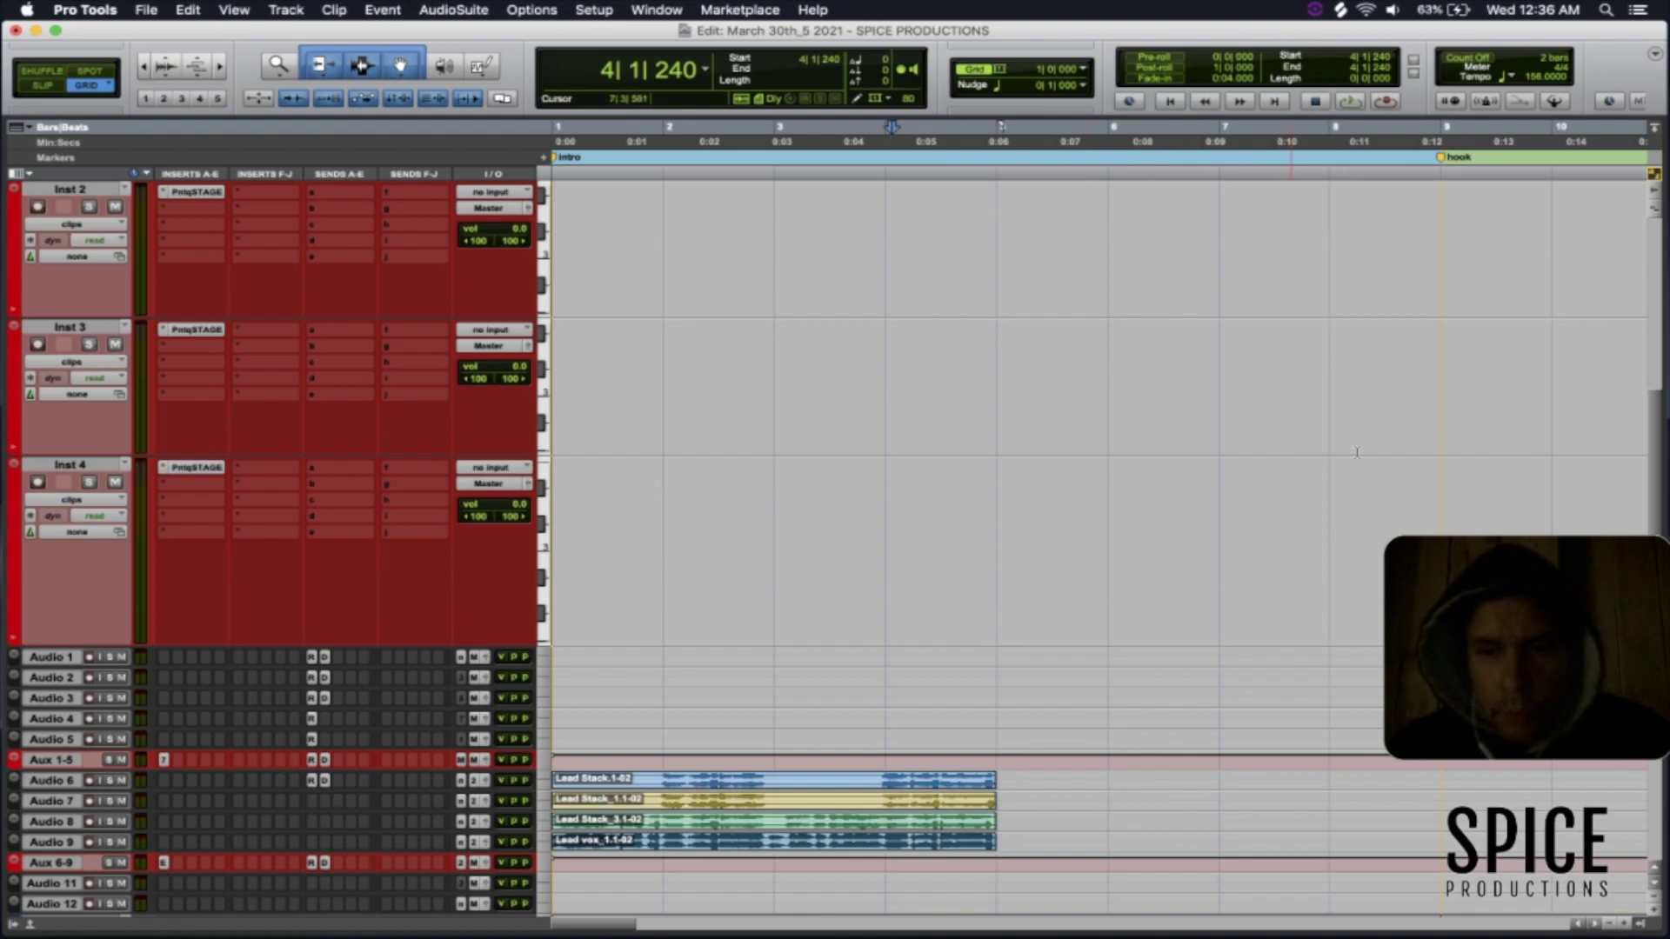
left_click_drag(1657, 500, 1652, 297)
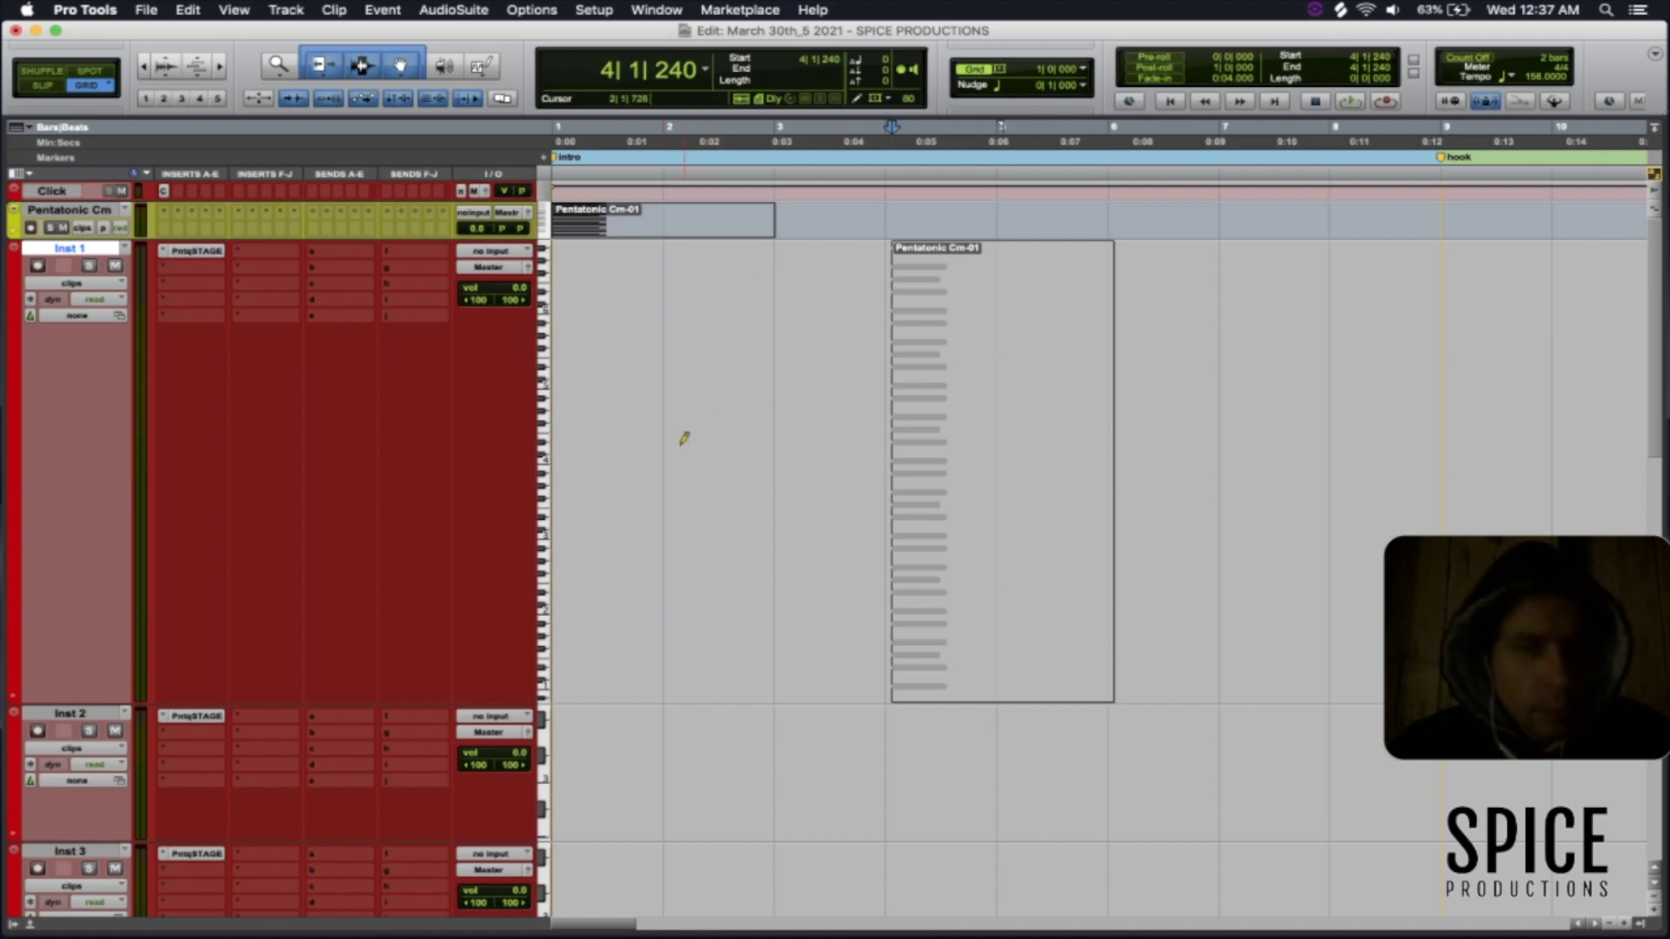
key("ctrl+minus")
scroll(722, 474, "down", 4)
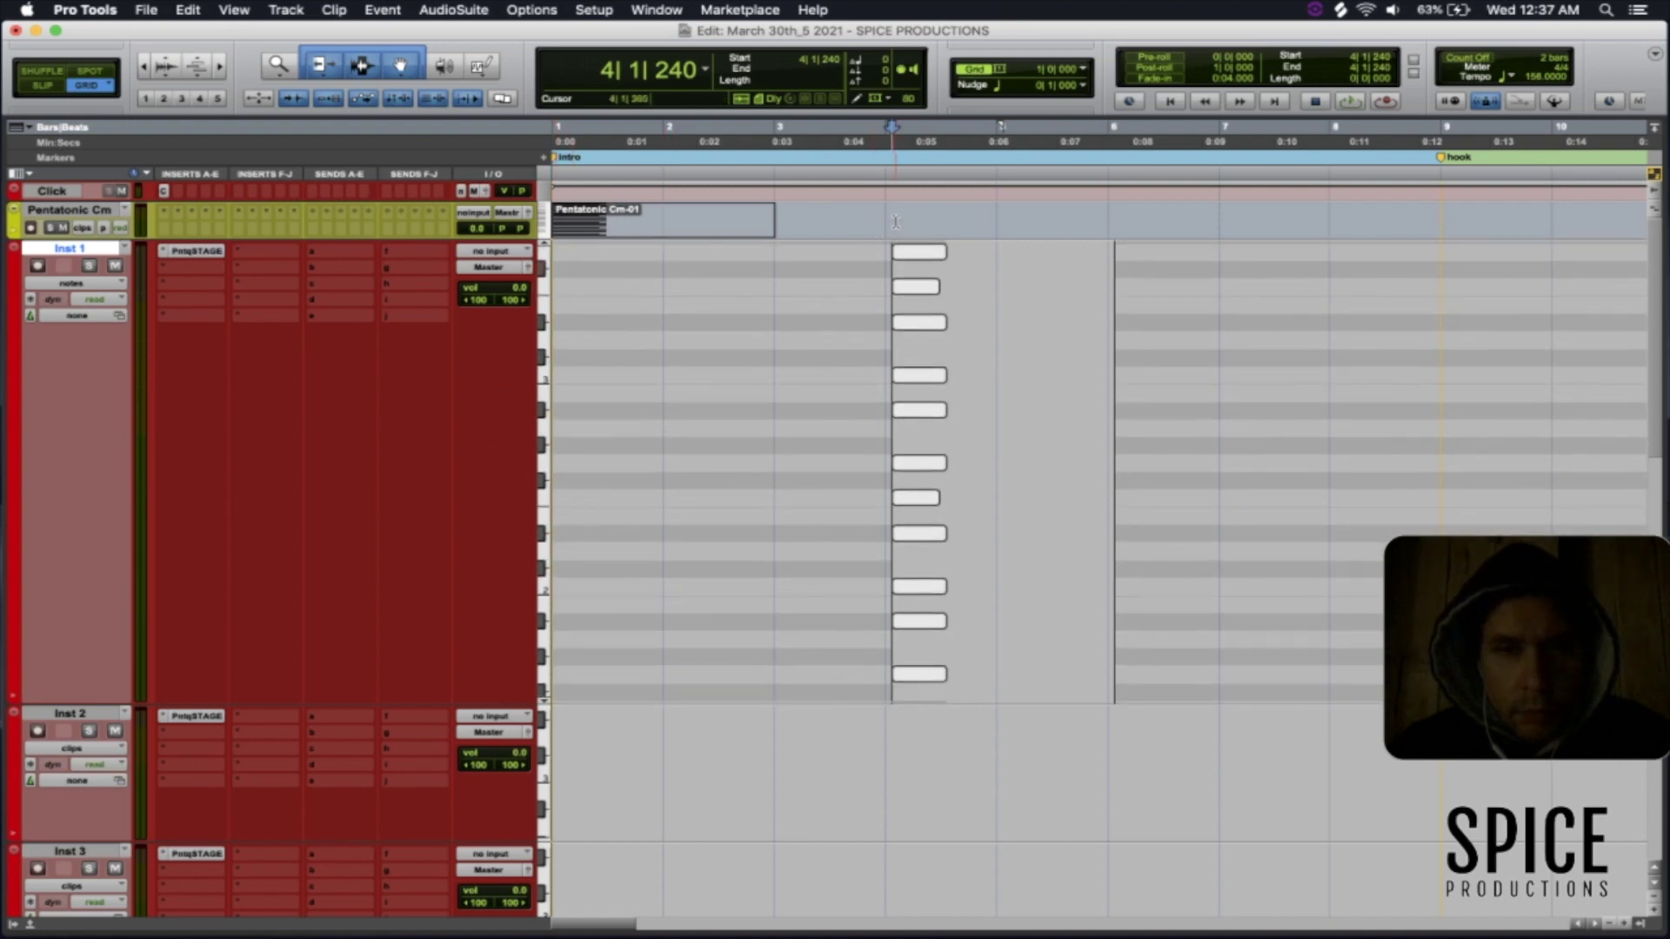
left_click_drag(777, 220, 891, 220)
- Move the guide clip on Inst 1 to bar 5 and extend the Pentatonic Cm track's clip to the same bar
left_click(77, 283)
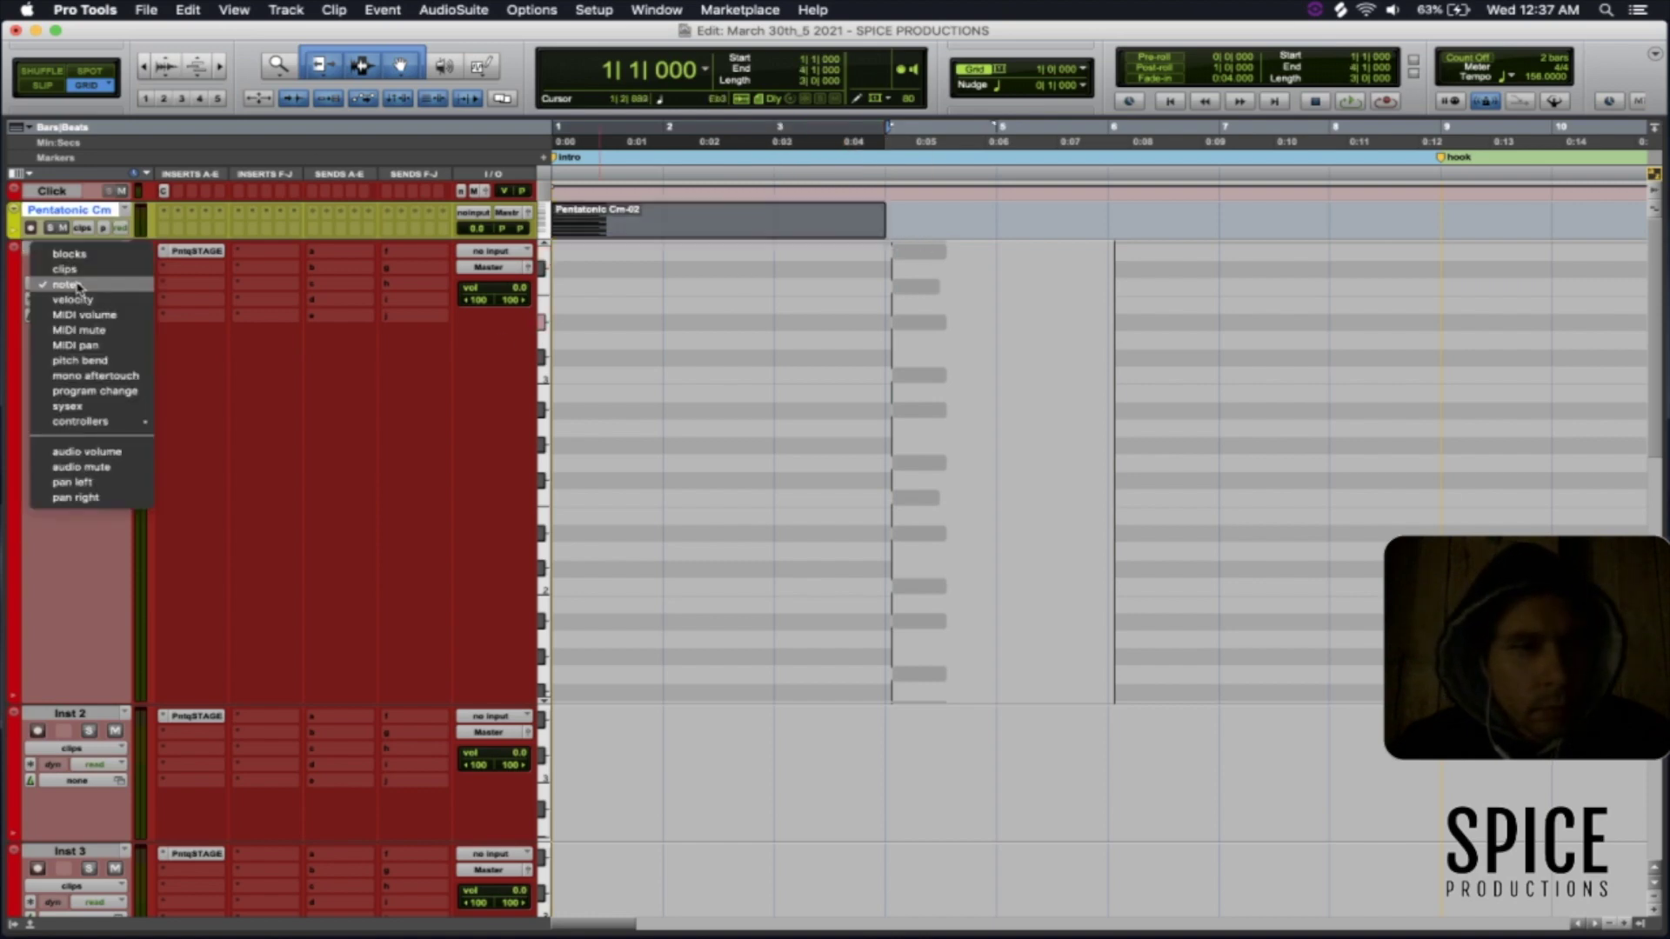
left_click(116, 270)
left_click_drag(980, 701, 1078, 697)
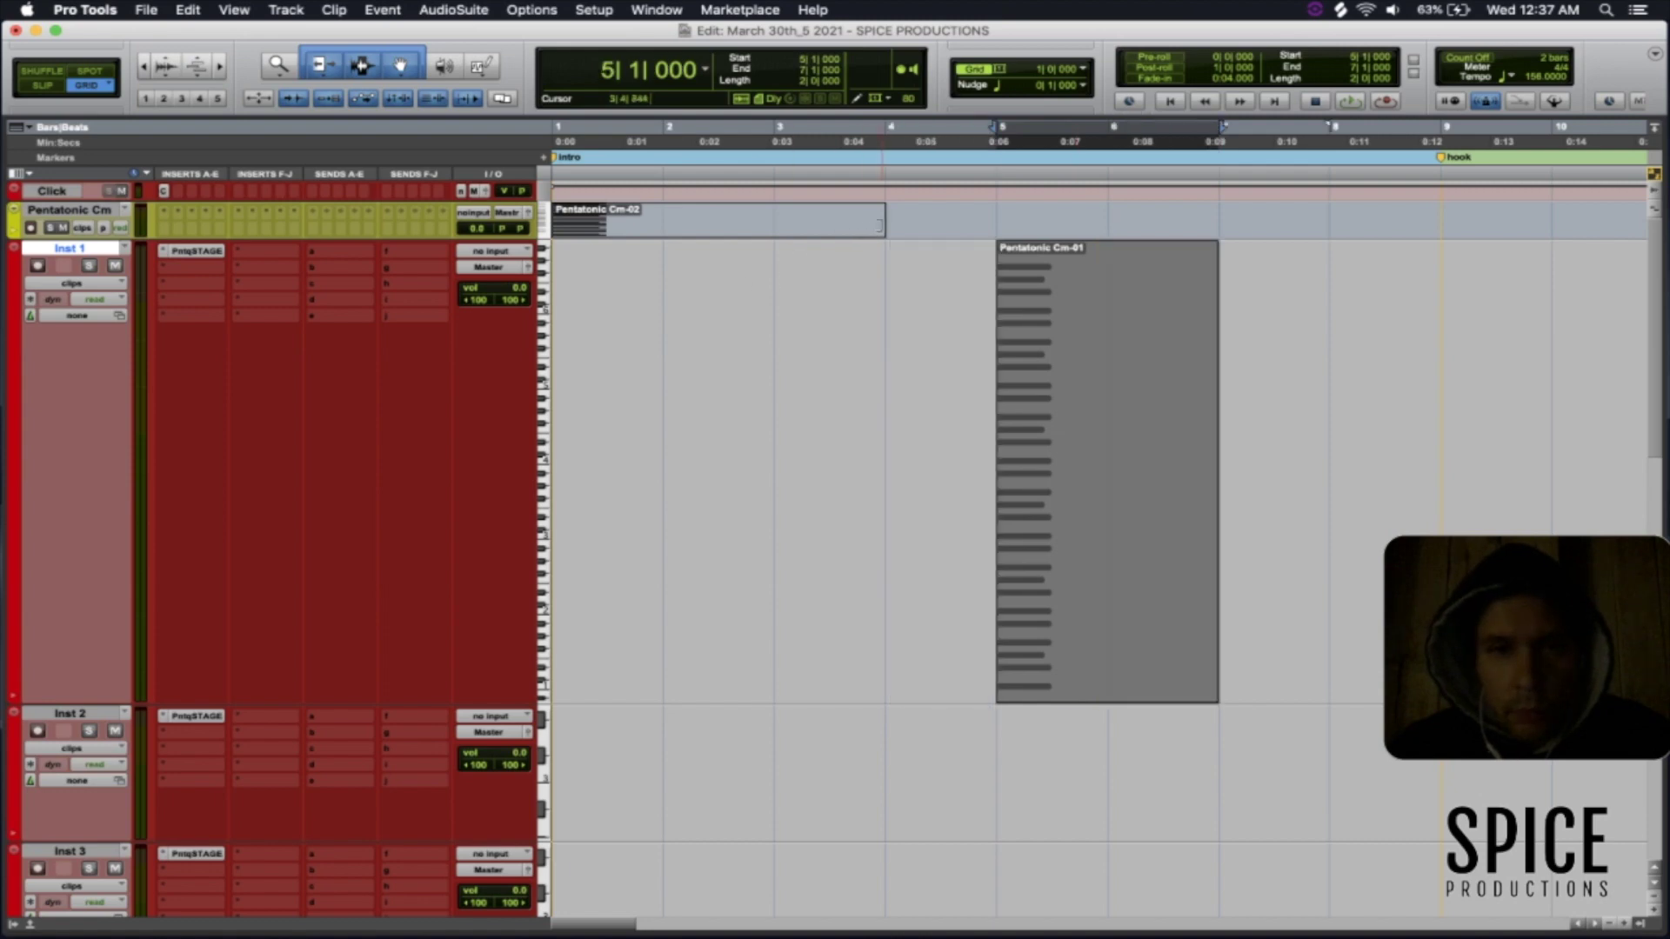
left_click_drag(881, 222, 980, 222)
- During playback, draw bar-long notes on Inst 1: C3, Eb3 and F3 in bar 1, Eb3 and G3 in bar 2
key("space")
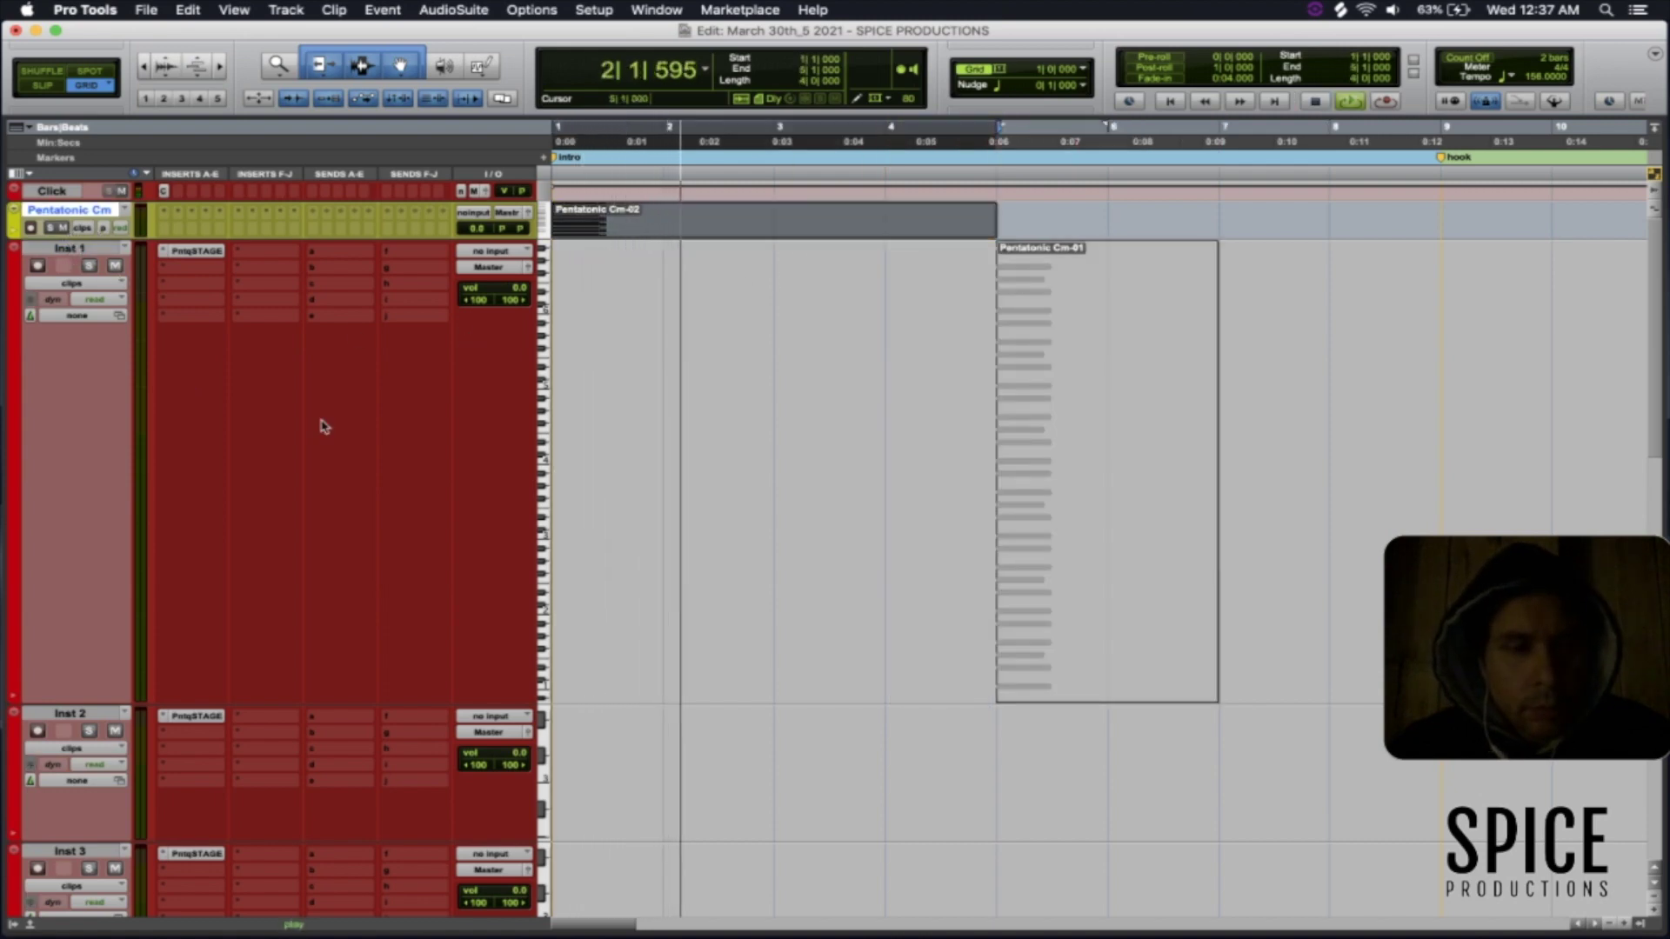
left_click(545, 521)
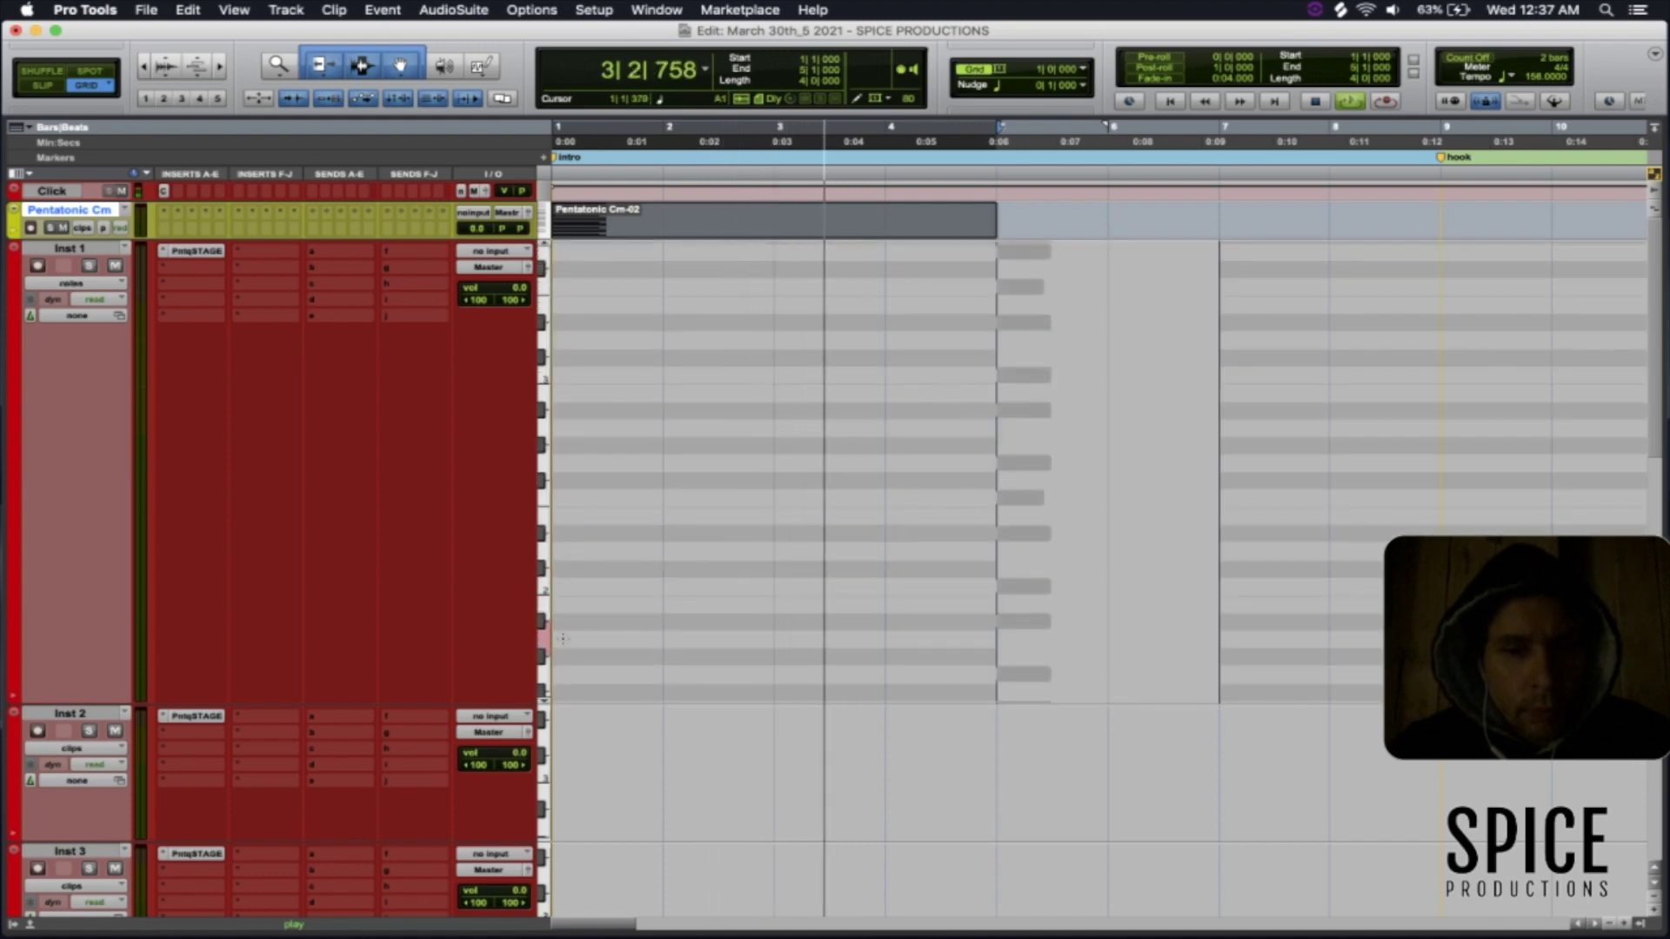
left_click(557, 586)
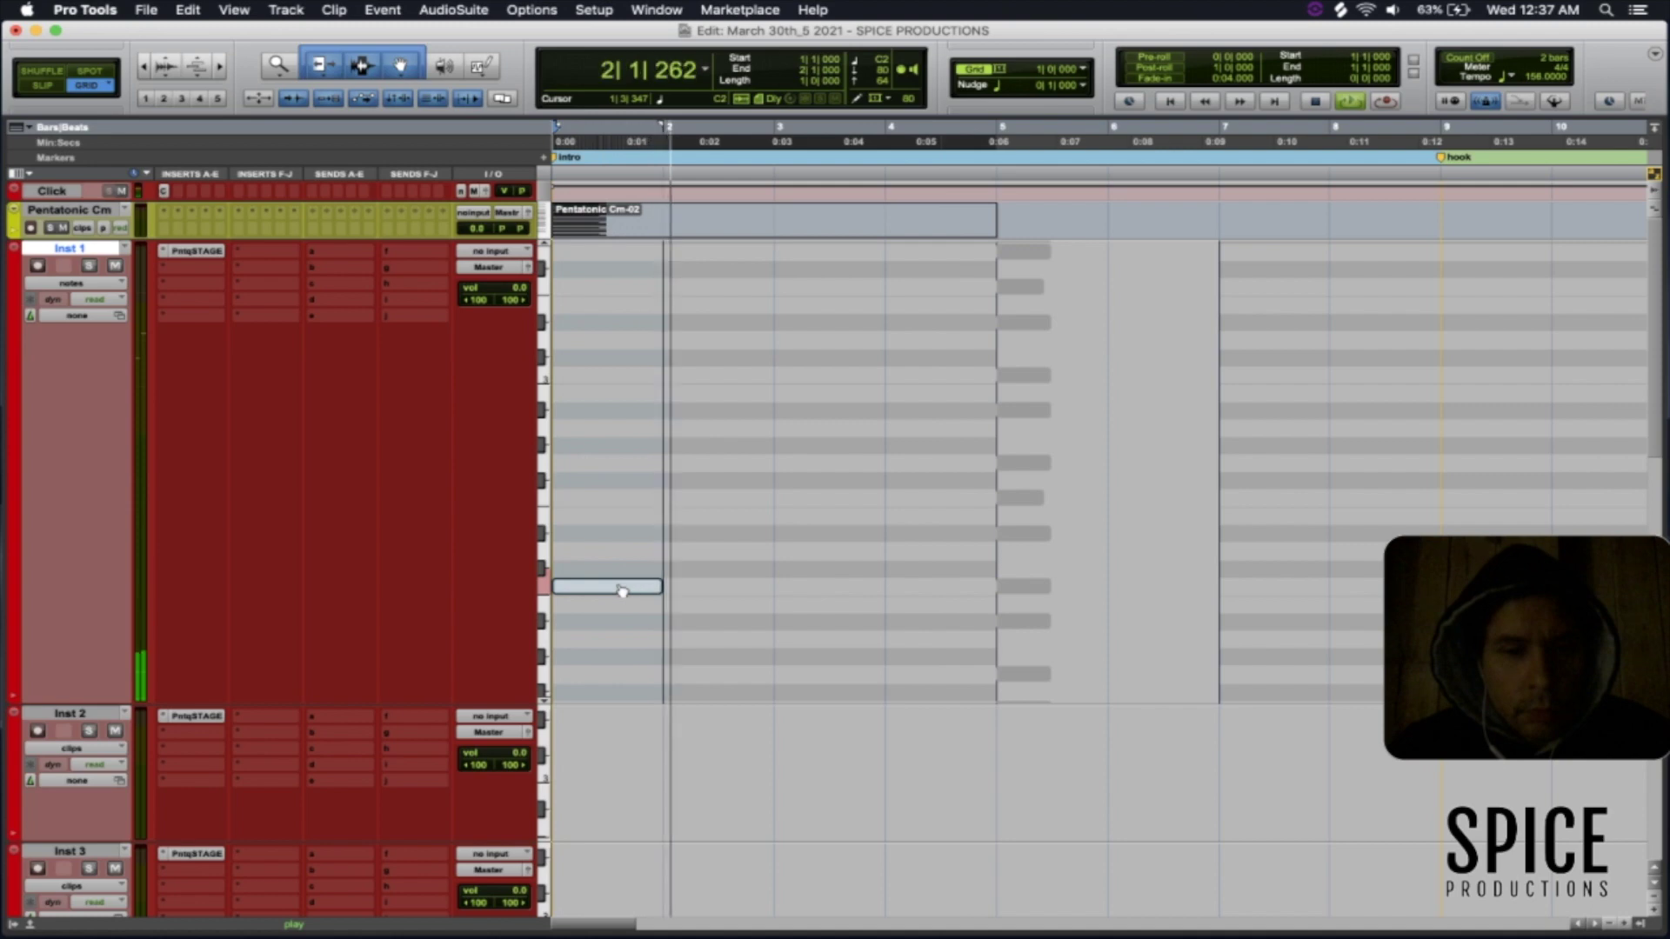
left_click_drag(622, 588, 561, 539)
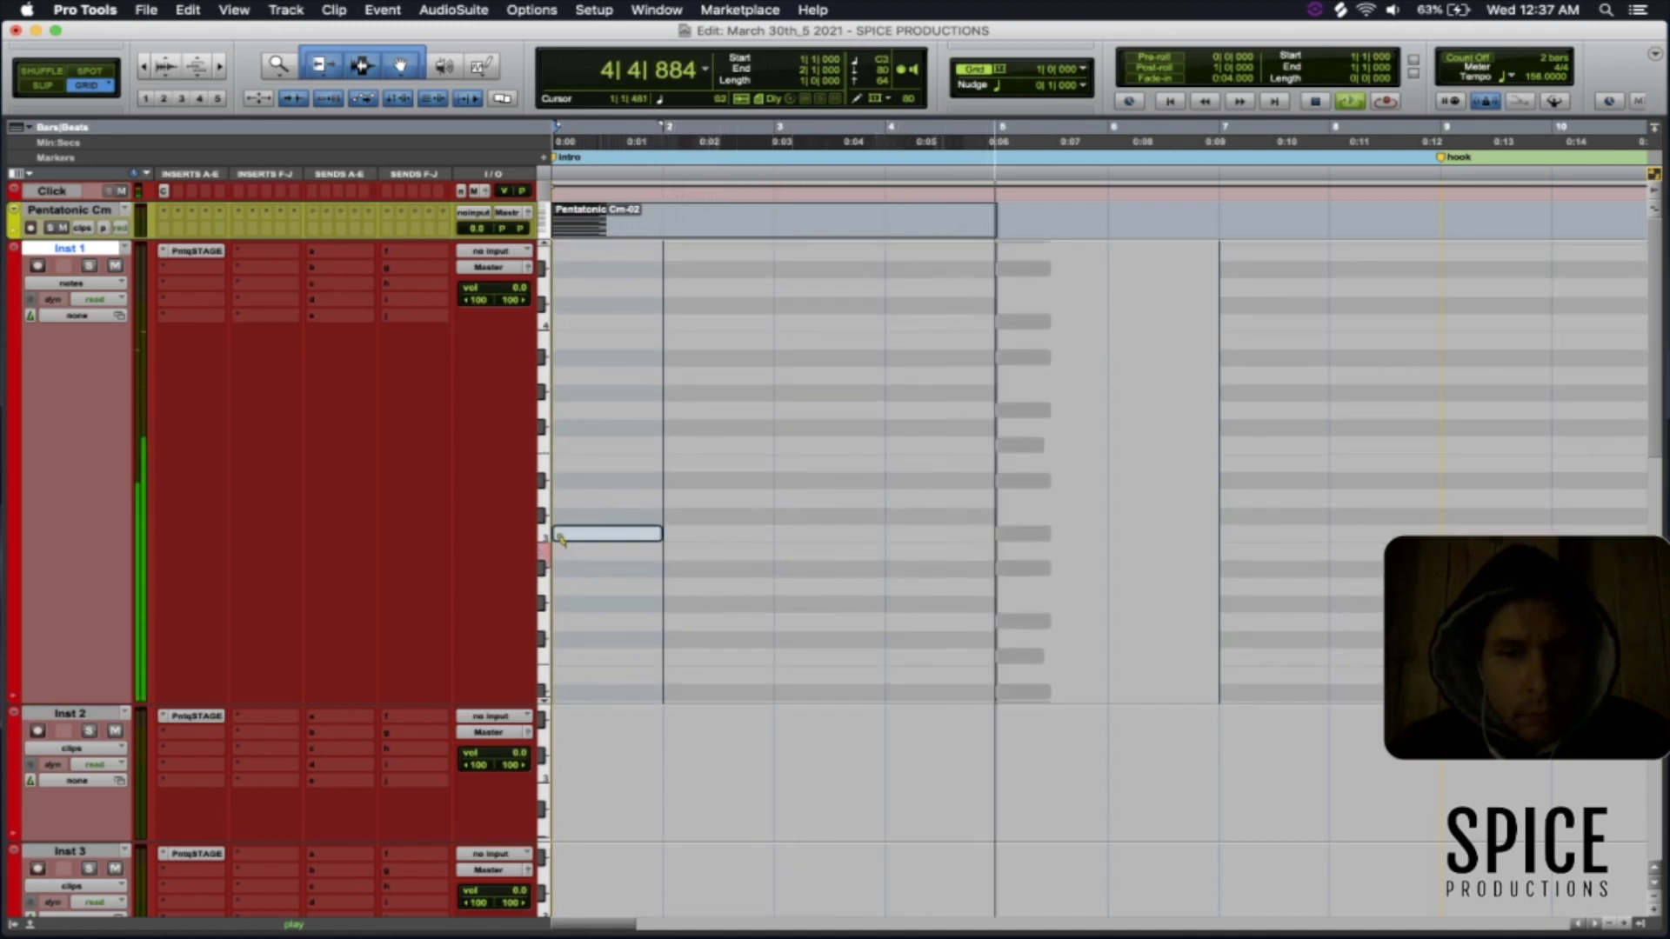
left_click(559, 479)
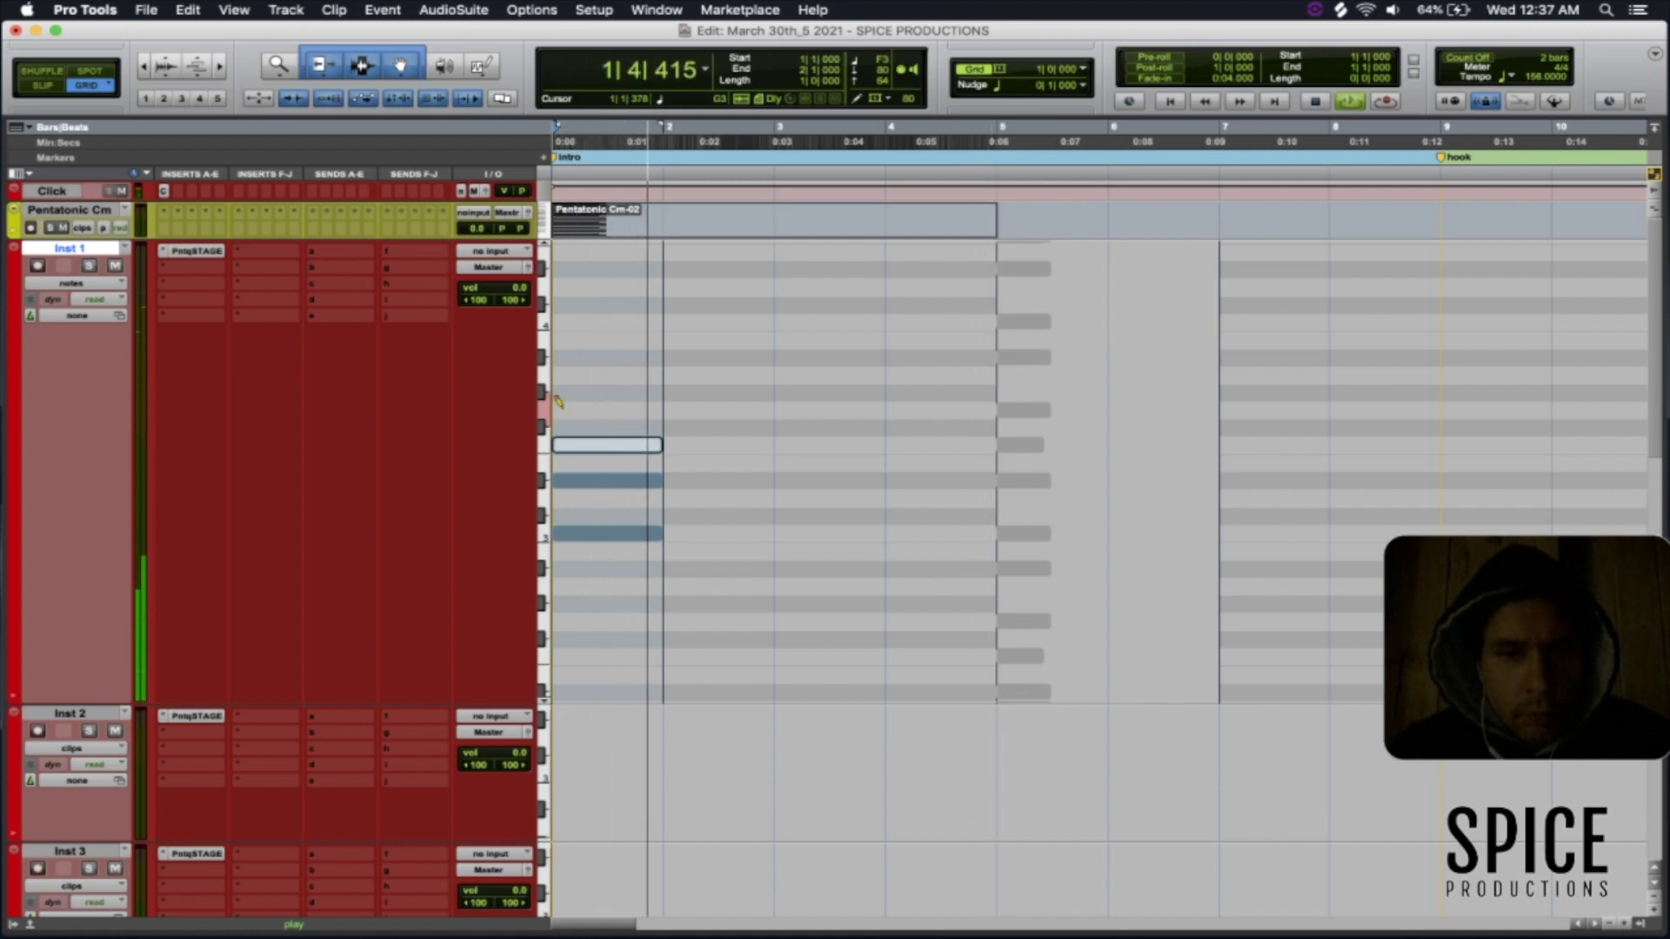
left_click(681, 409)
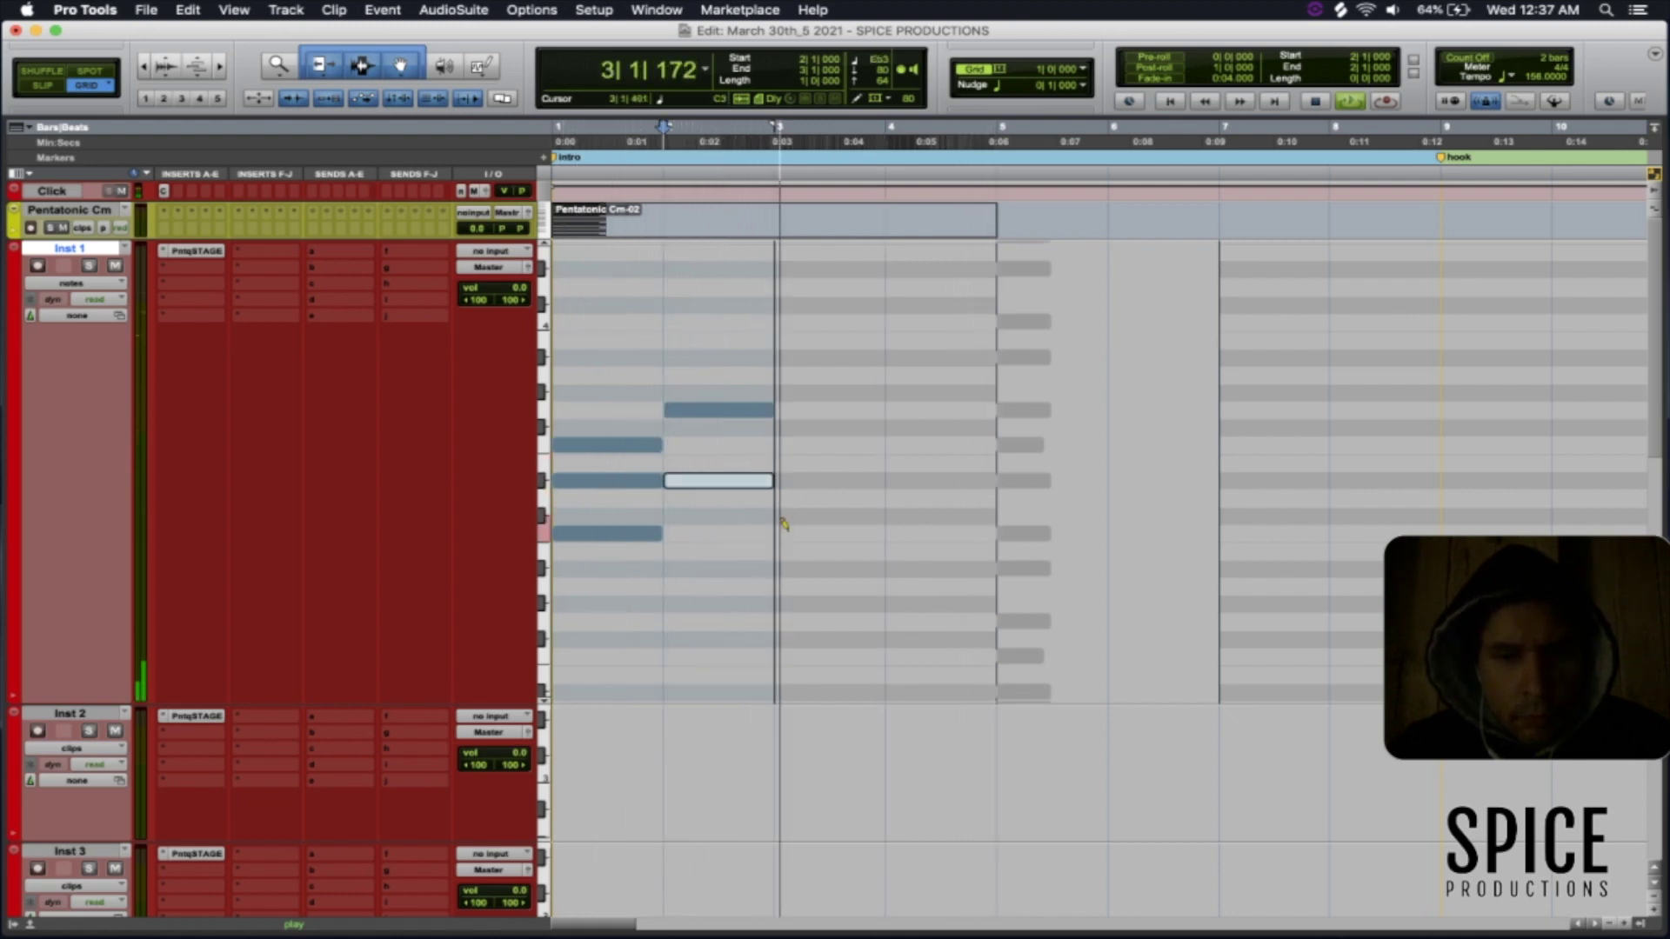
- Fill bar 3 of Inst 1 with bar-long Bb2, C3, F3 and G3 notes, and bar 4 with C3 and Eb3
left_click(805, 428)
left_click_drag(807, 428, 808, 449)
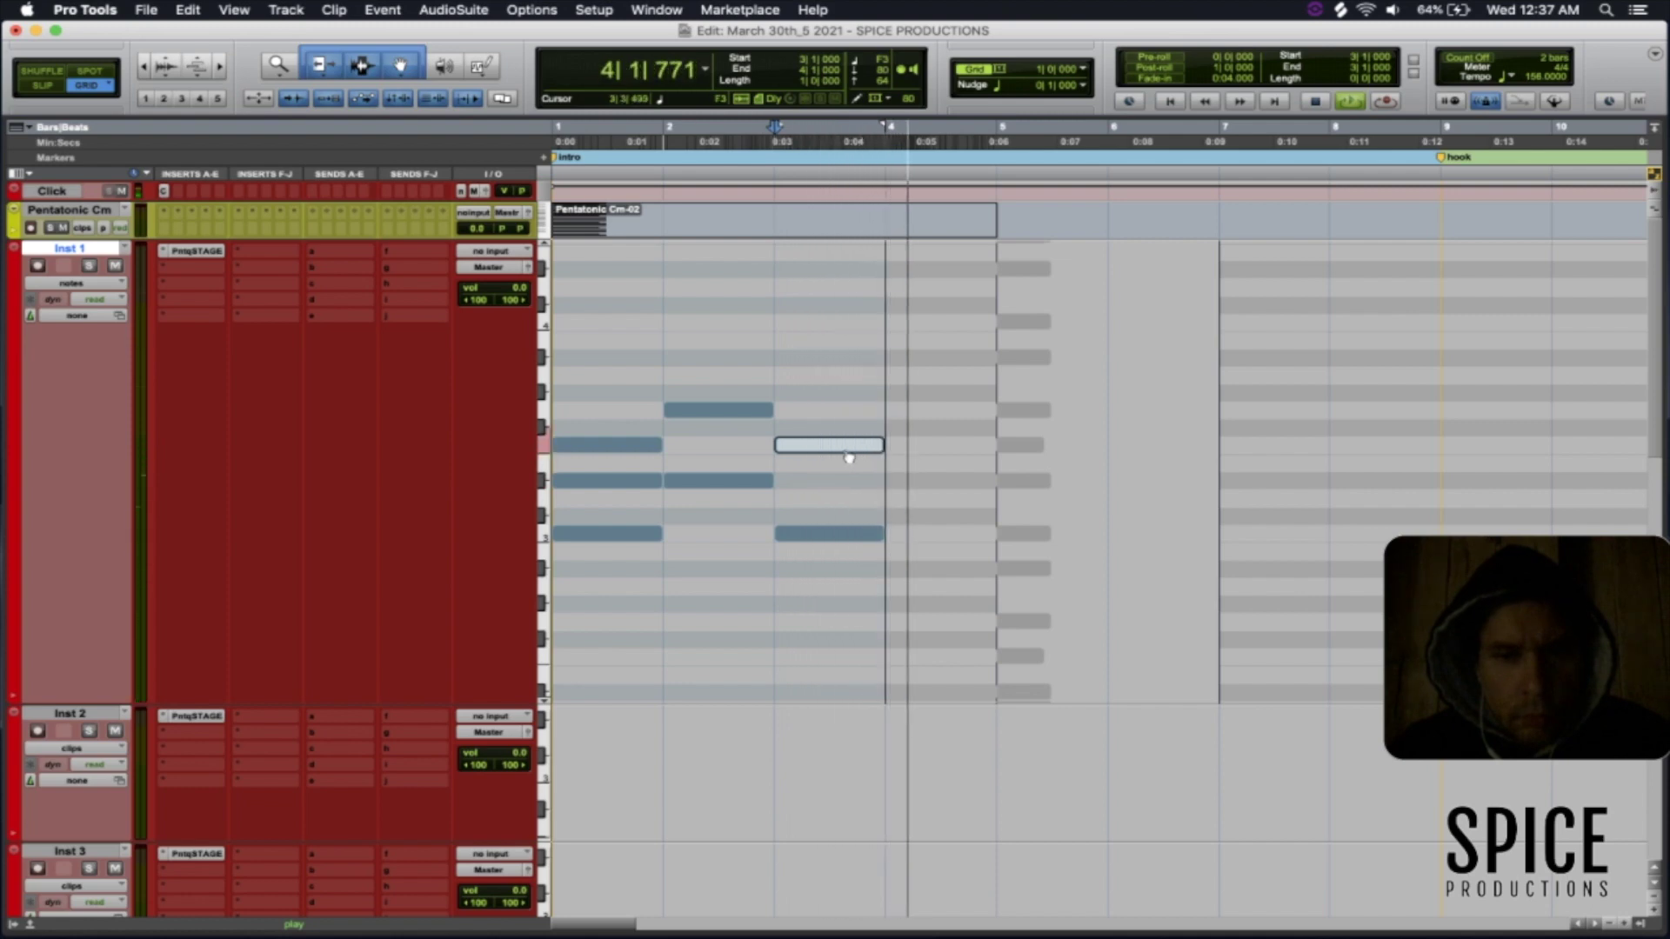
key("Up")
key("Up")
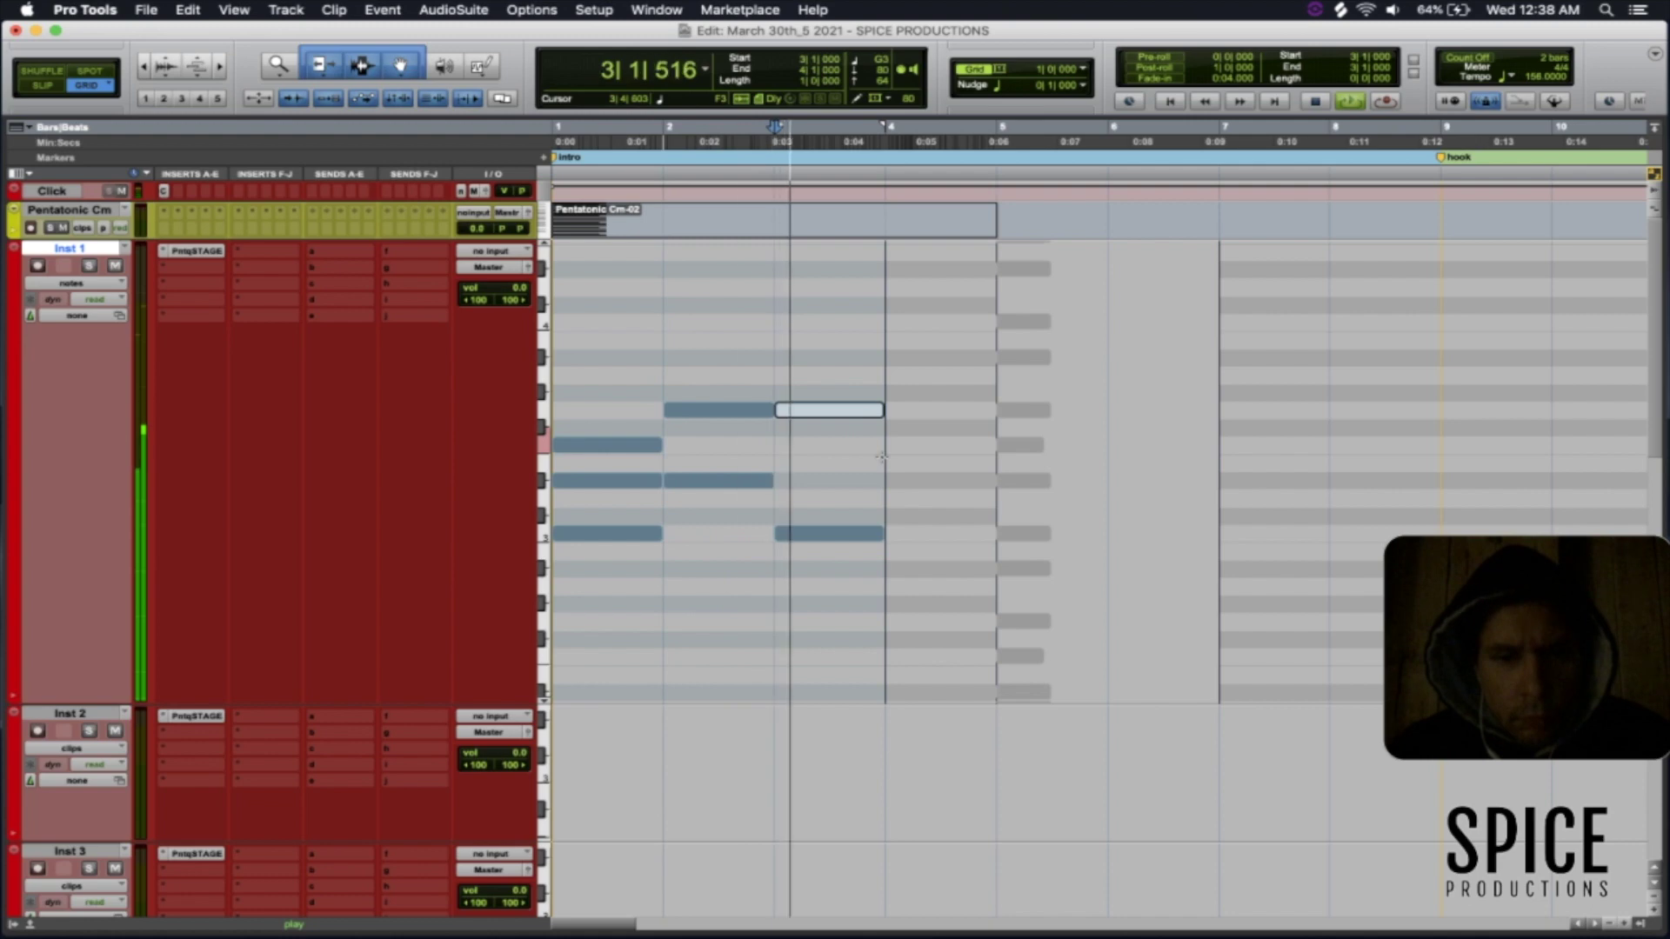
left_click_drag(839, 537, 842, 571)
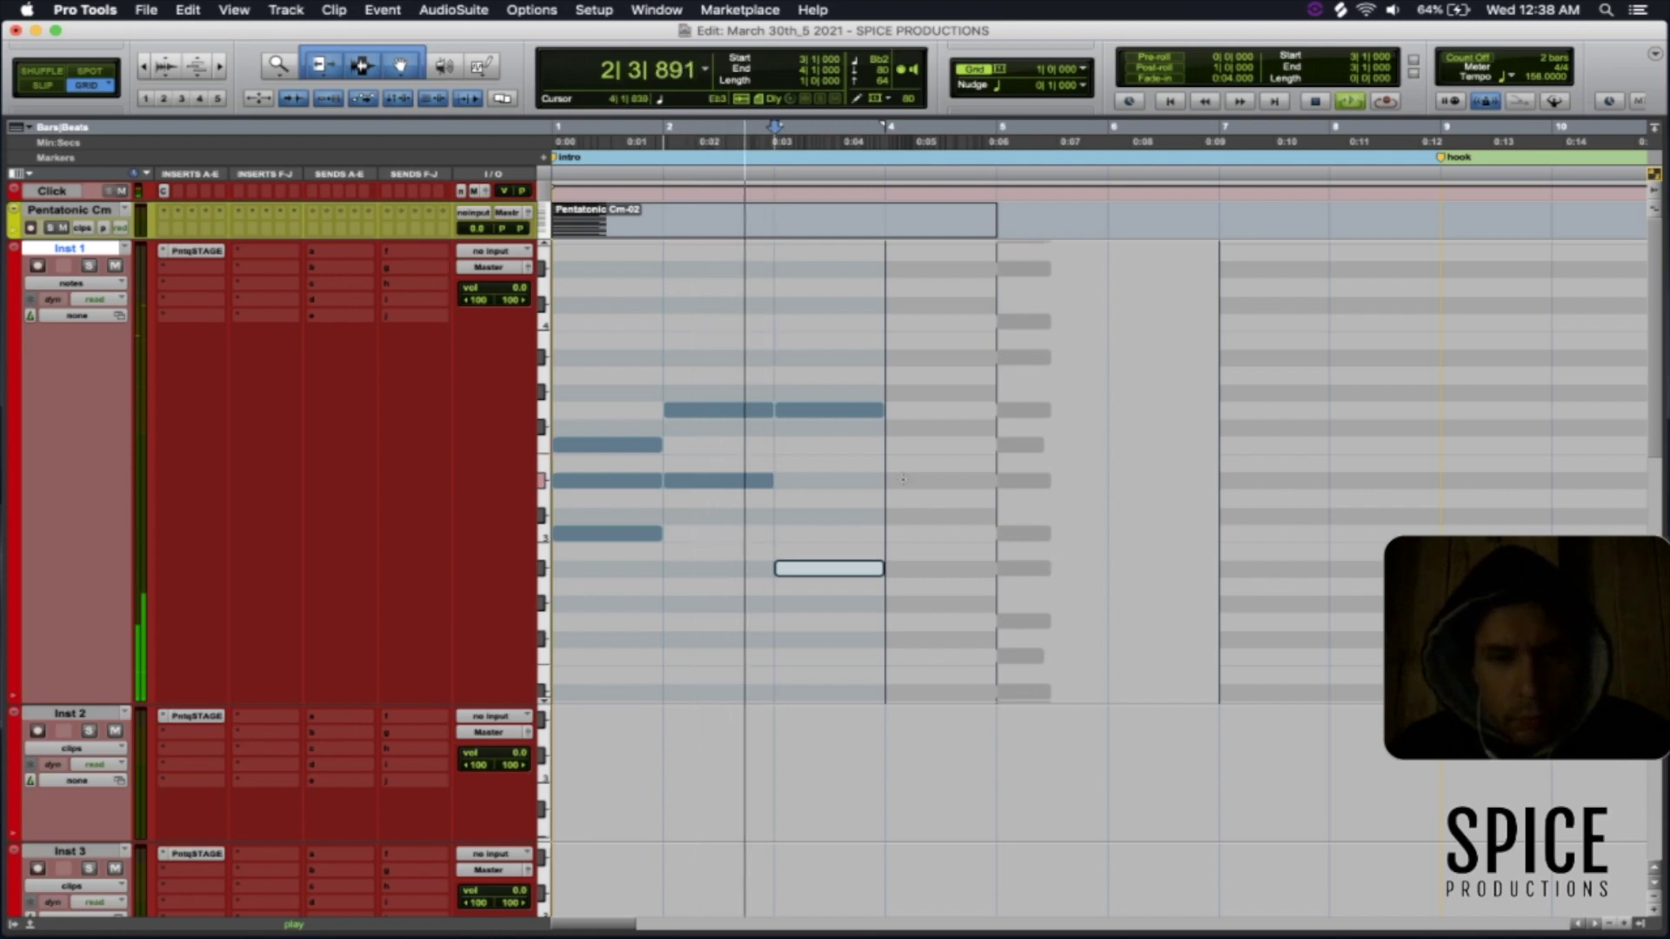
left_click(888, 528, "ctrl")
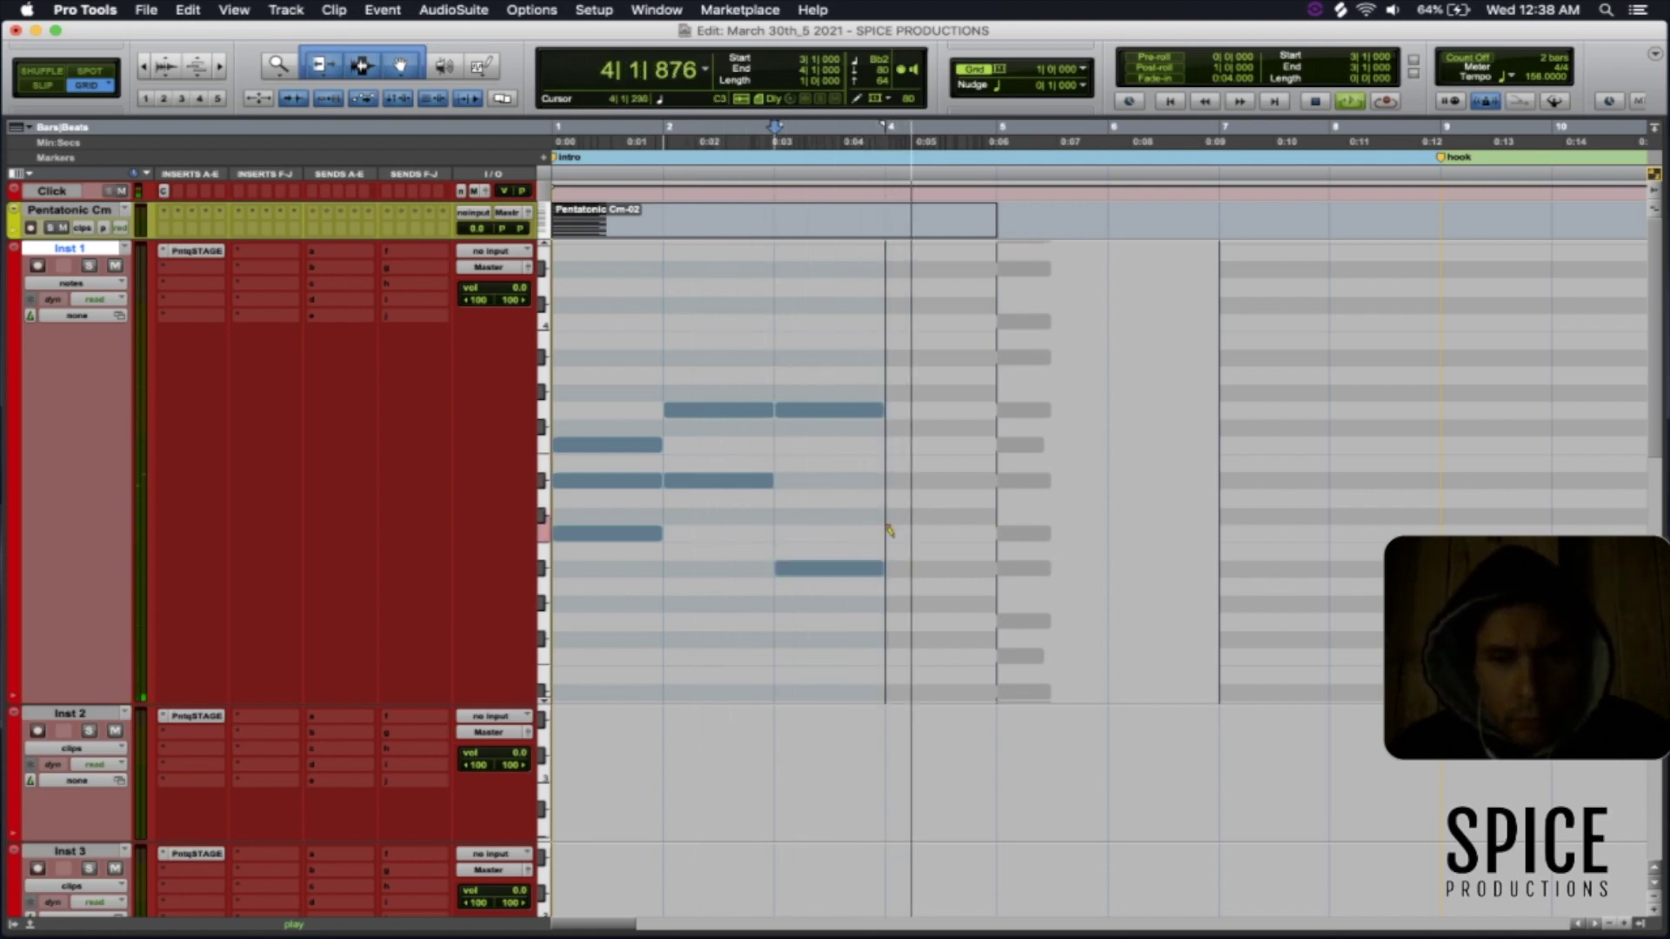
left_click(888, 479, "ctrl")
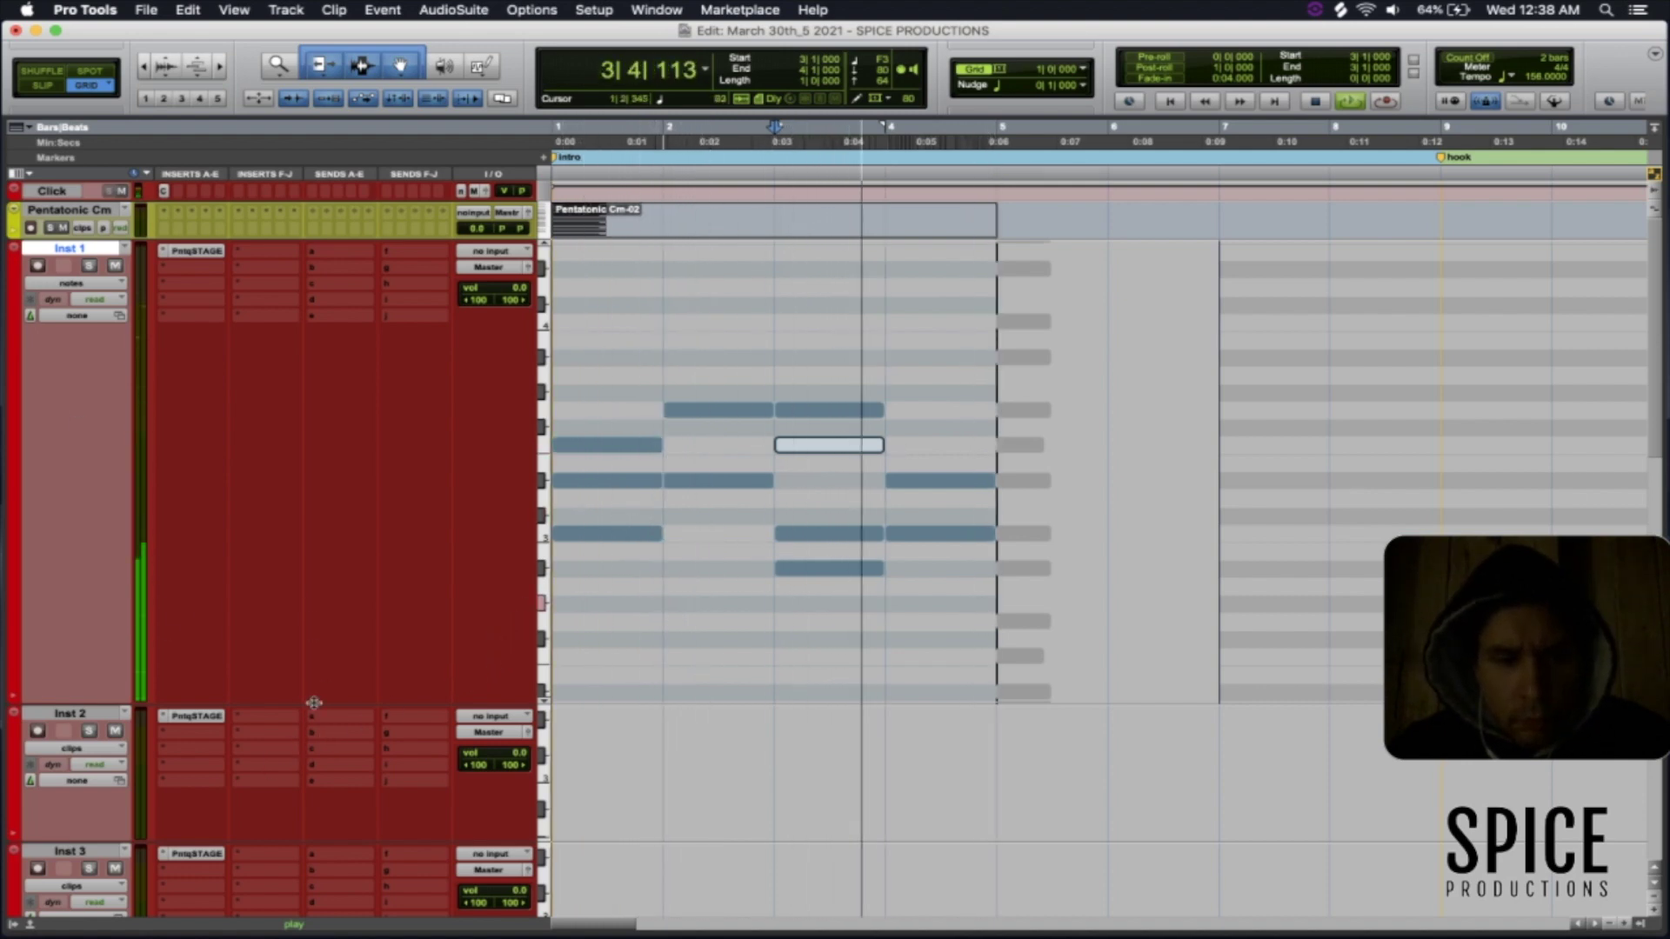
- Reduce the Inst 1 track height and view its four-bar chord clip in the MIDI Editor
key("ctrl+Down")
key("ctrl+Down")
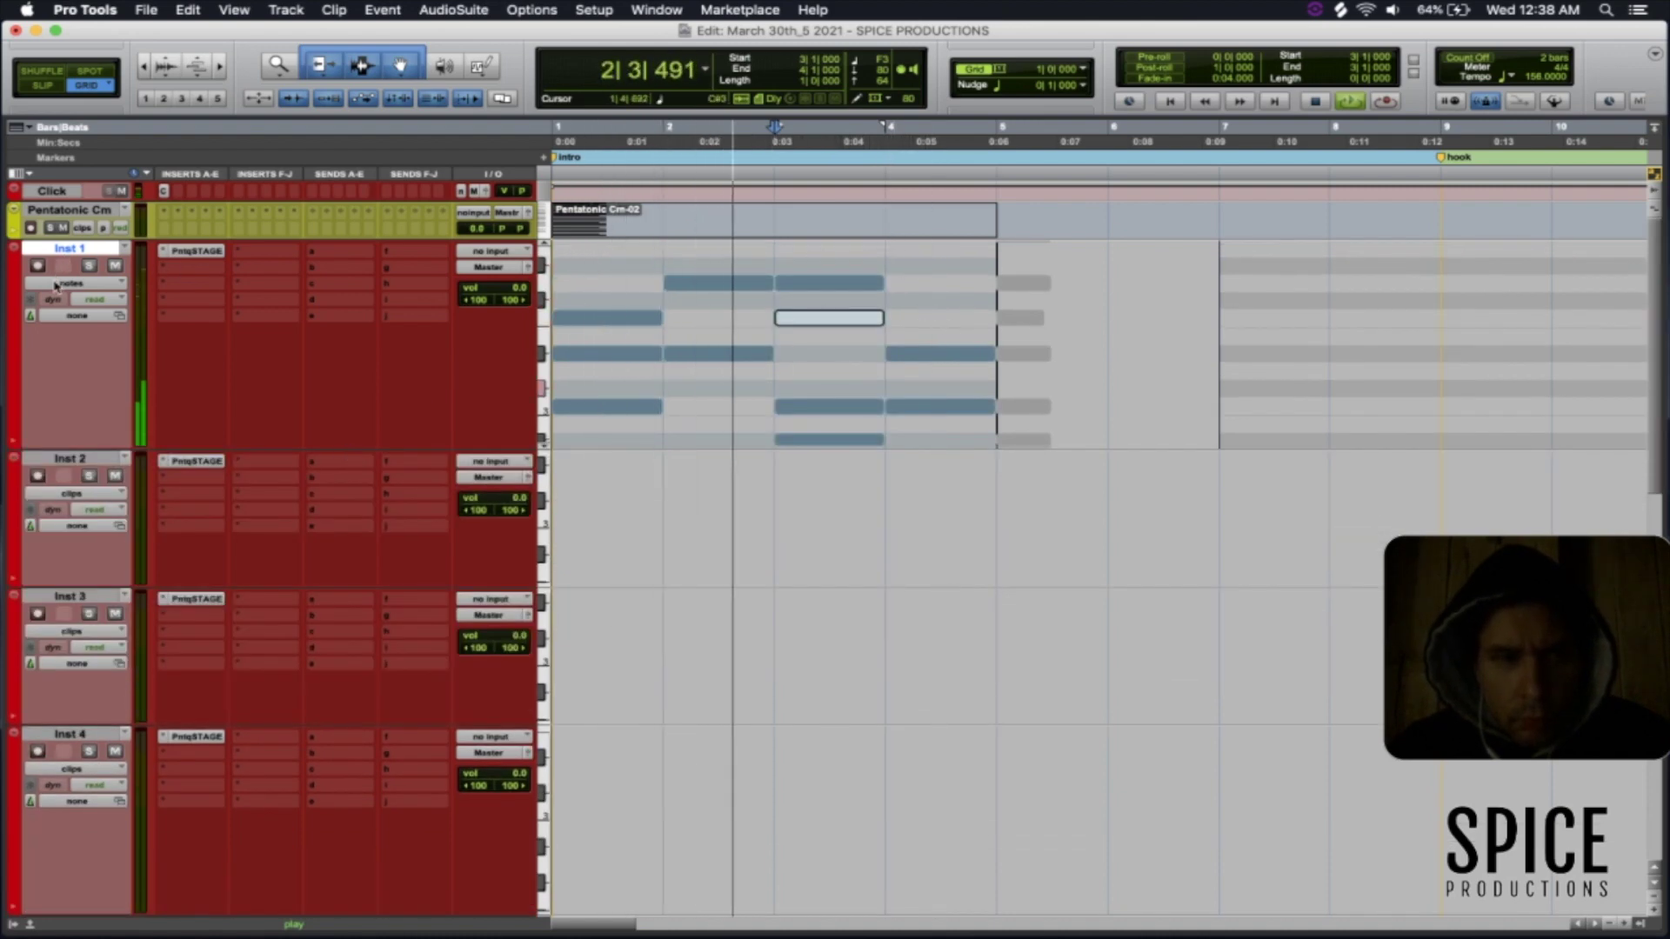
key("ctrl+minus")
key("ctrl+minus")
key("ctrl+minus")
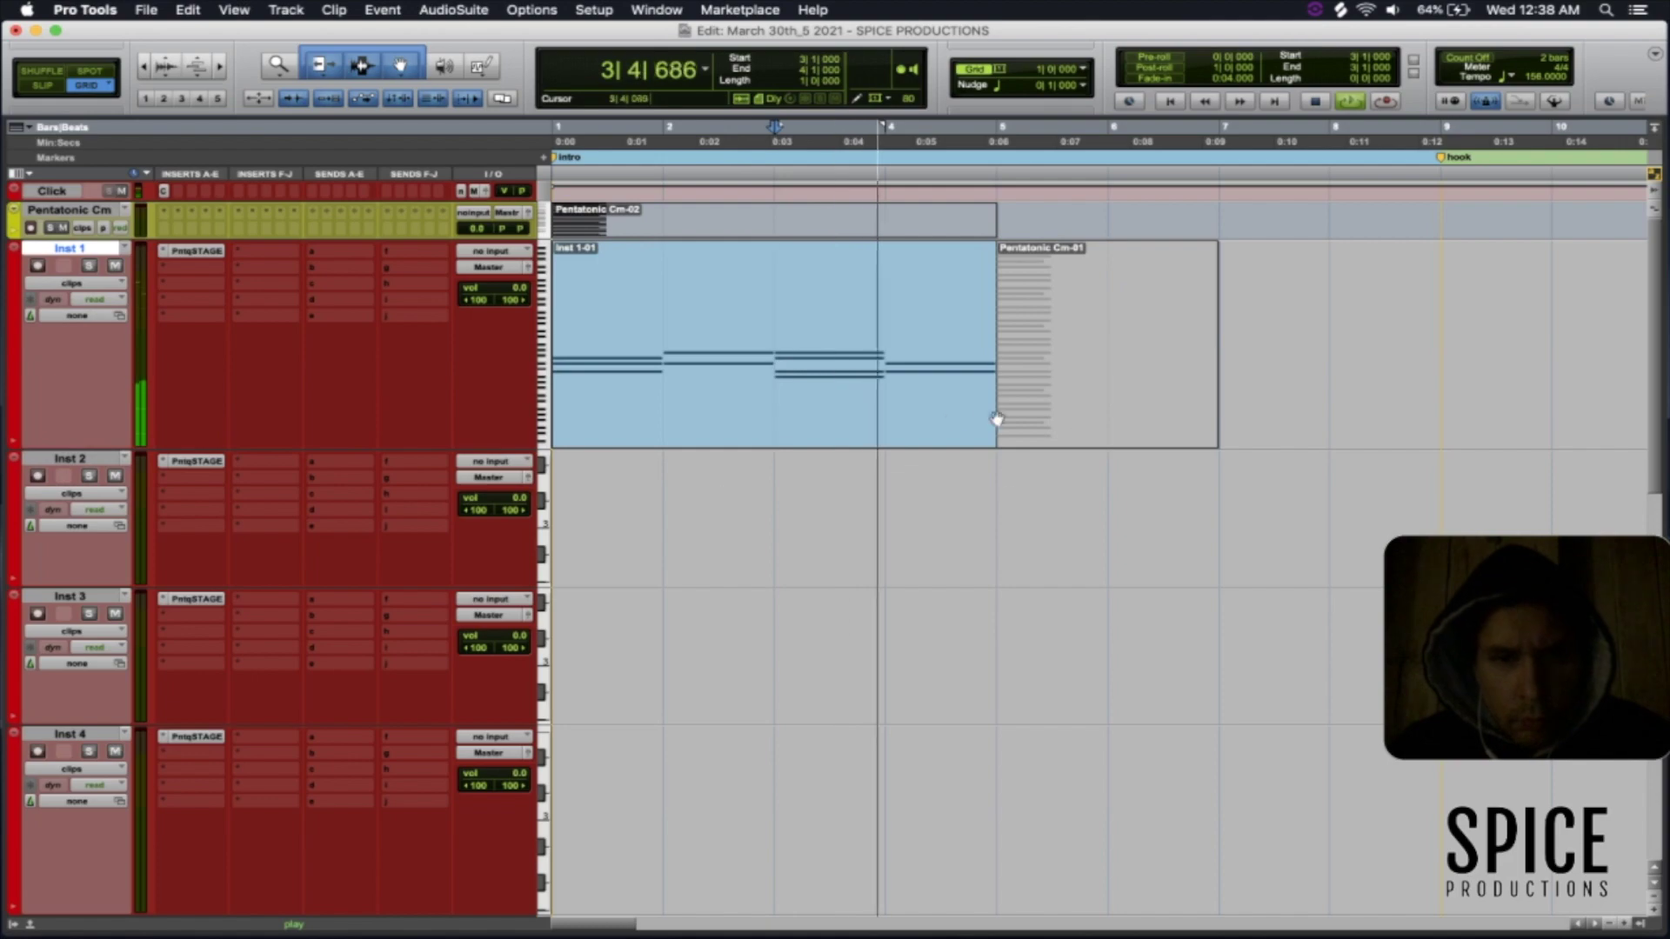
double_click(701, 436)
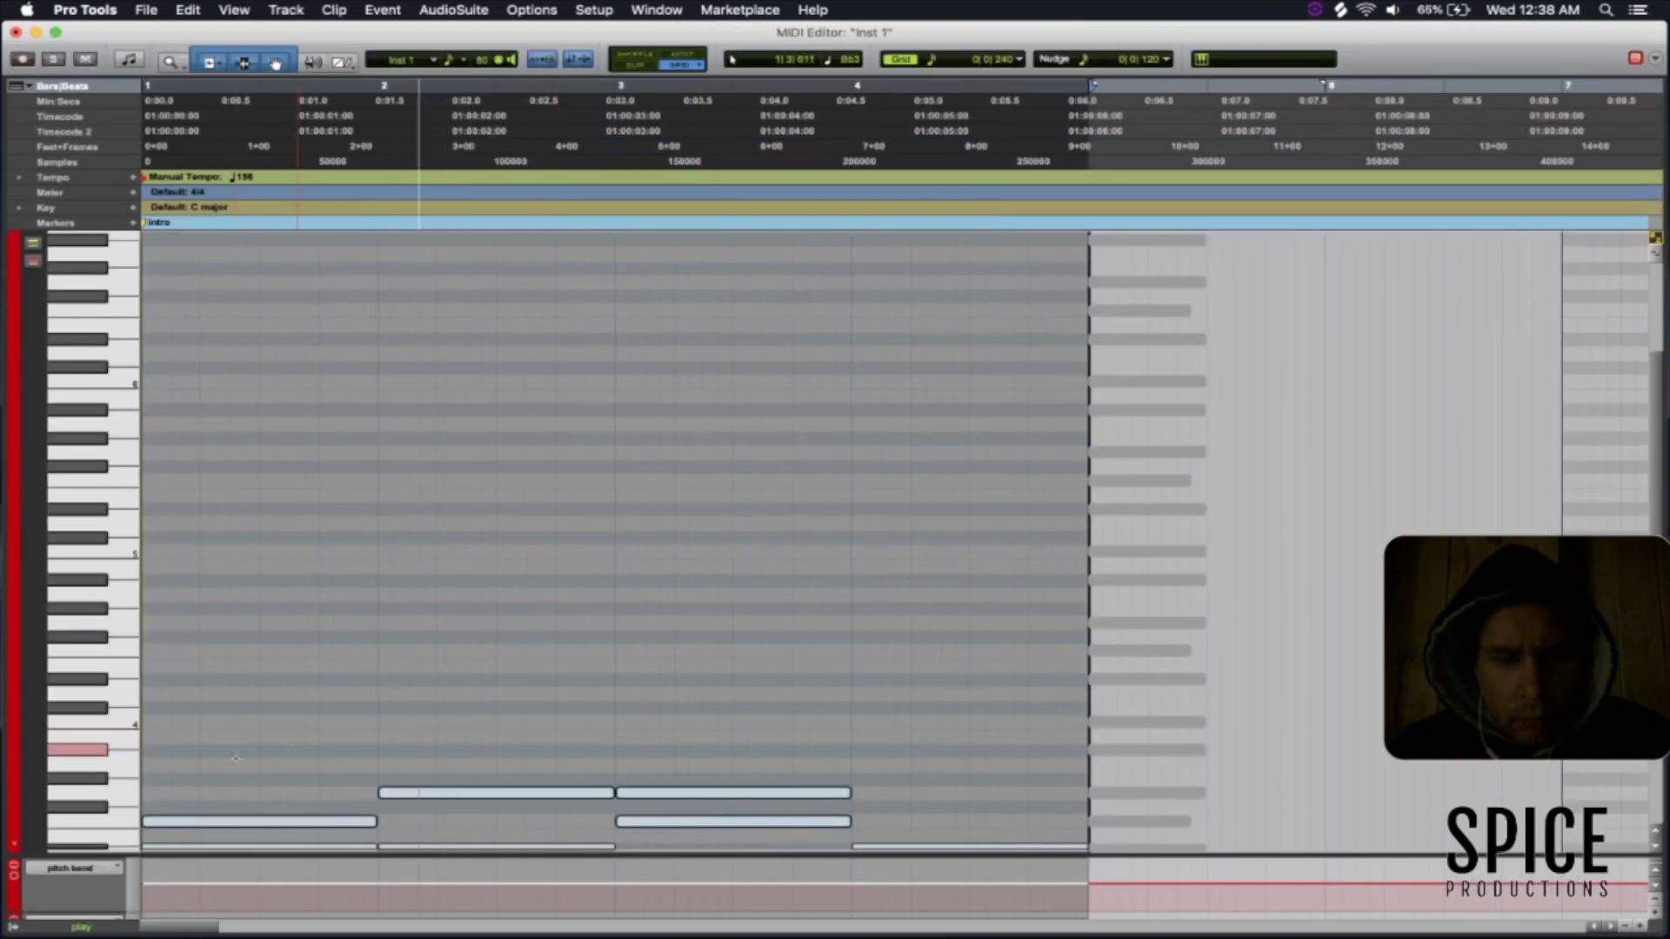
key("super+w")
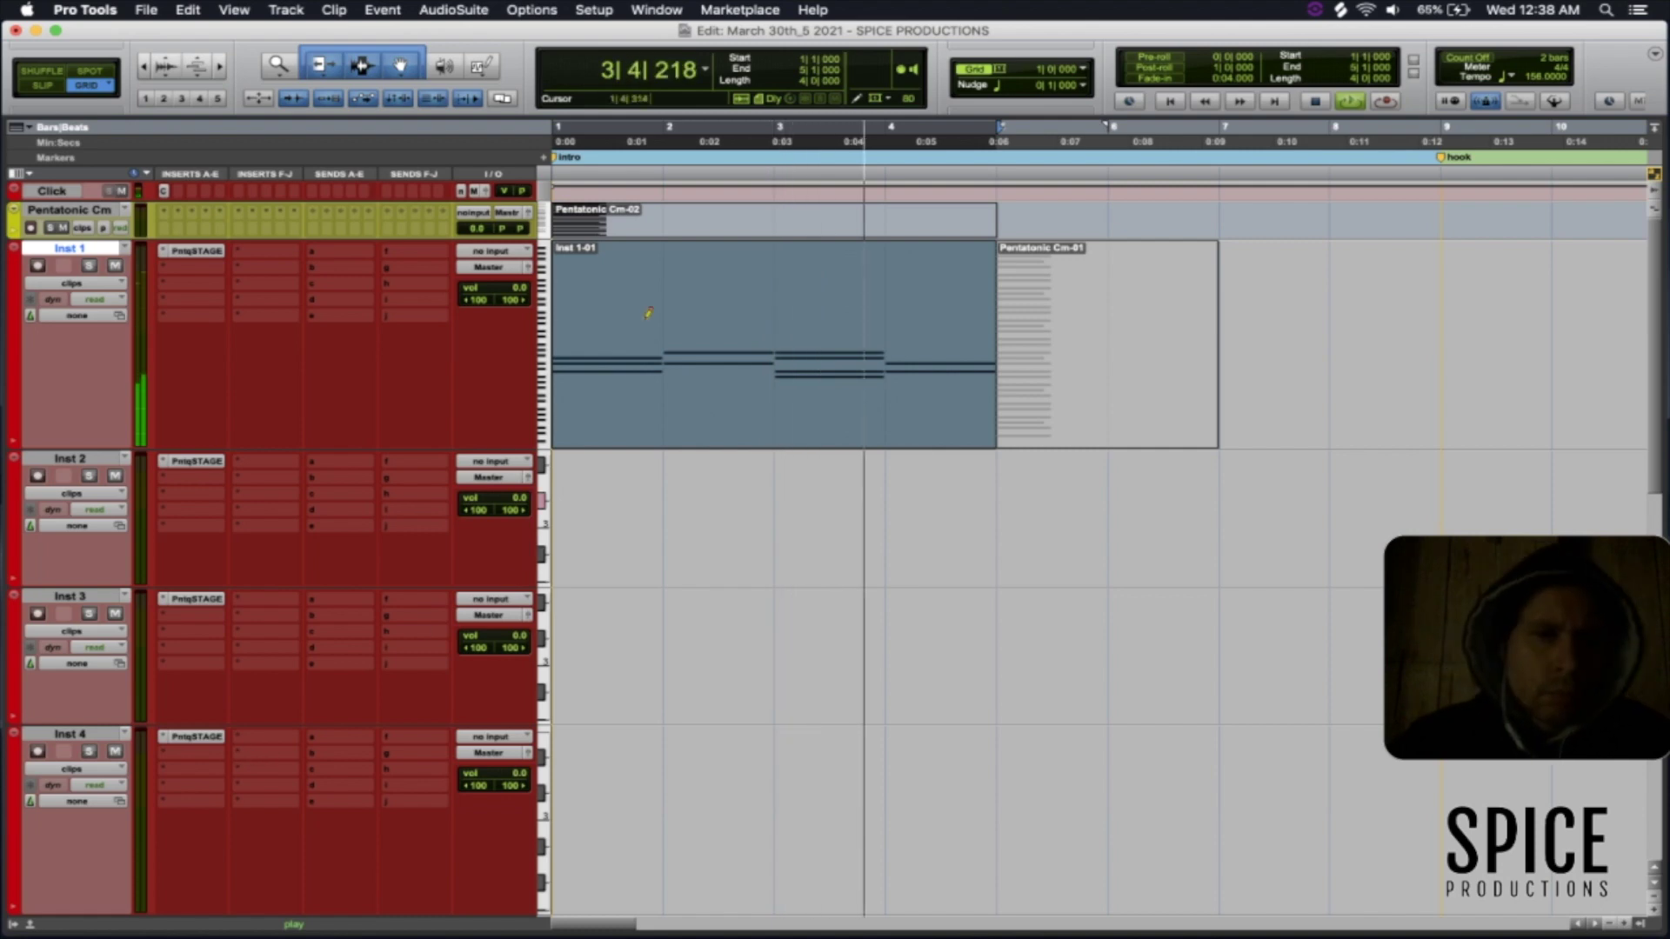
- Show the Inst 1 notes in a taller track and add a bar-long C3 in bar 2
key("ctrl+minus")
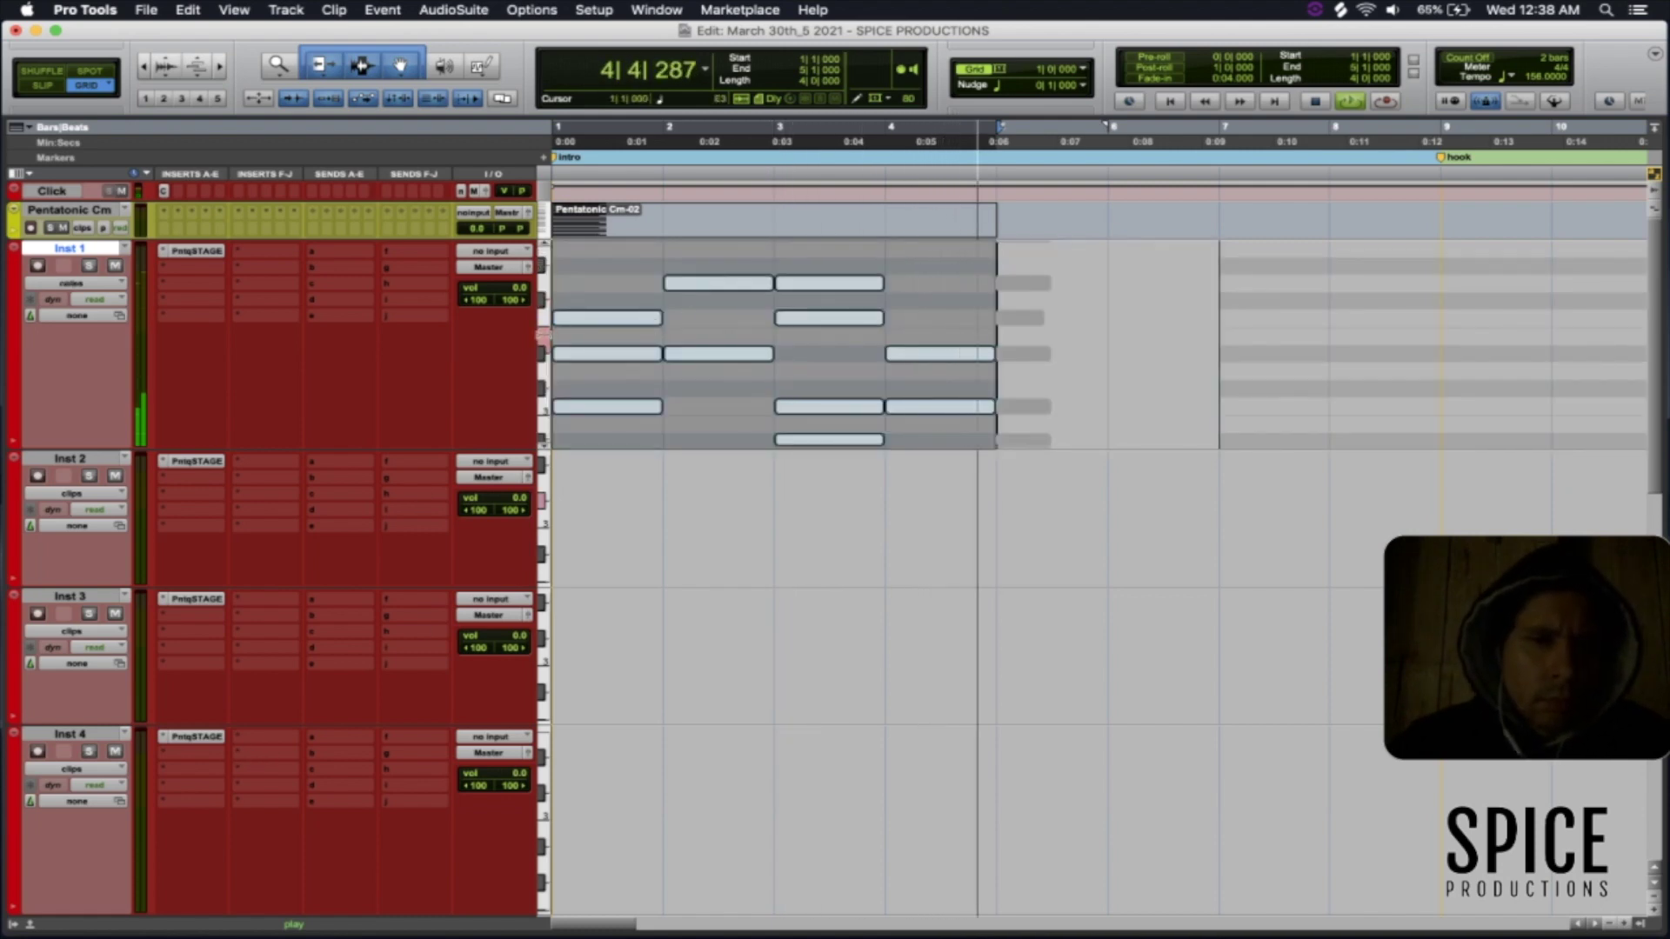
left_click_drag(406, 449, 412, 559)
key("ctrl+Down")
key("ctrl+Down")
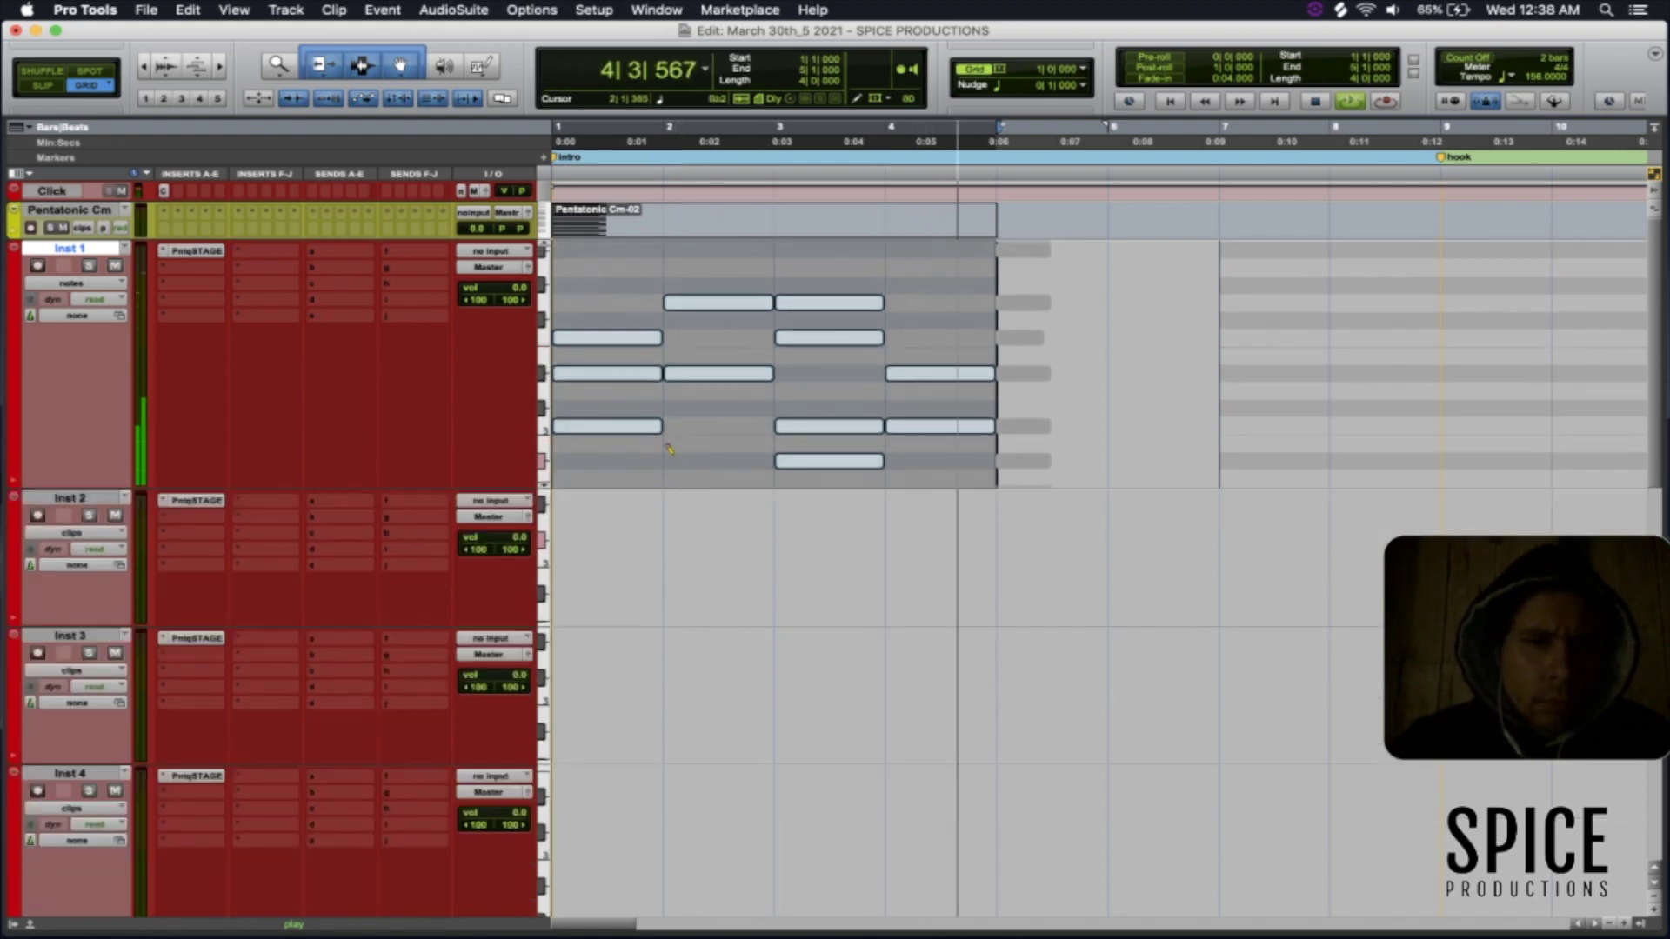
key("super+m")
left_click(677, 461)
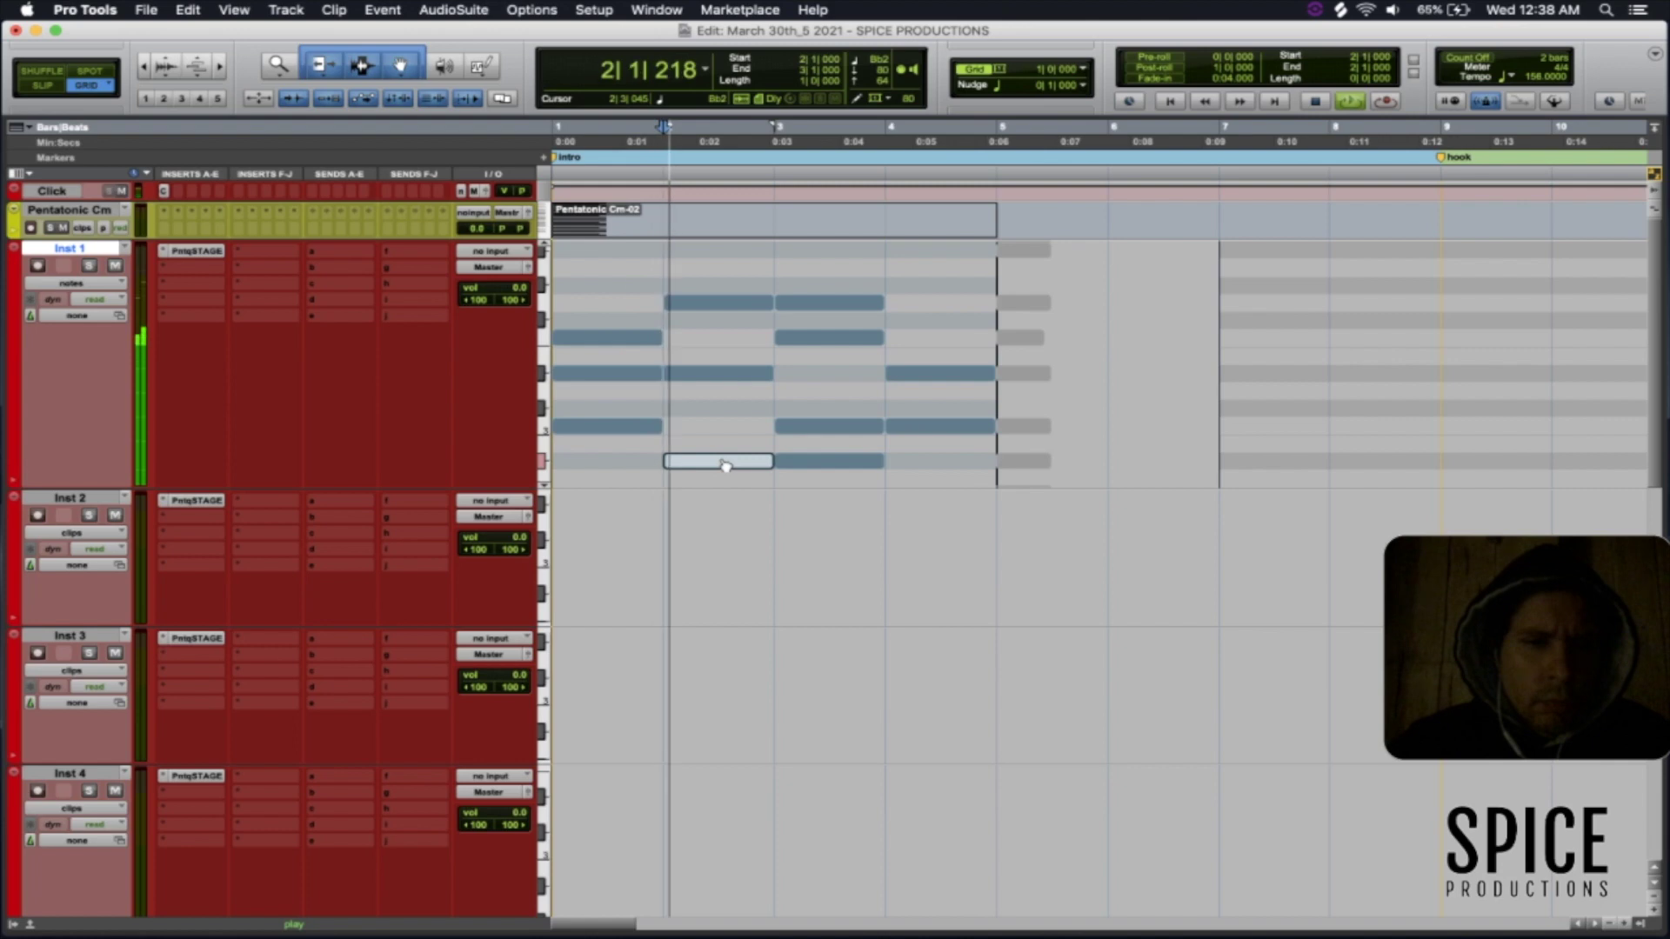
left_click_drag(725, 465, 725, 435)
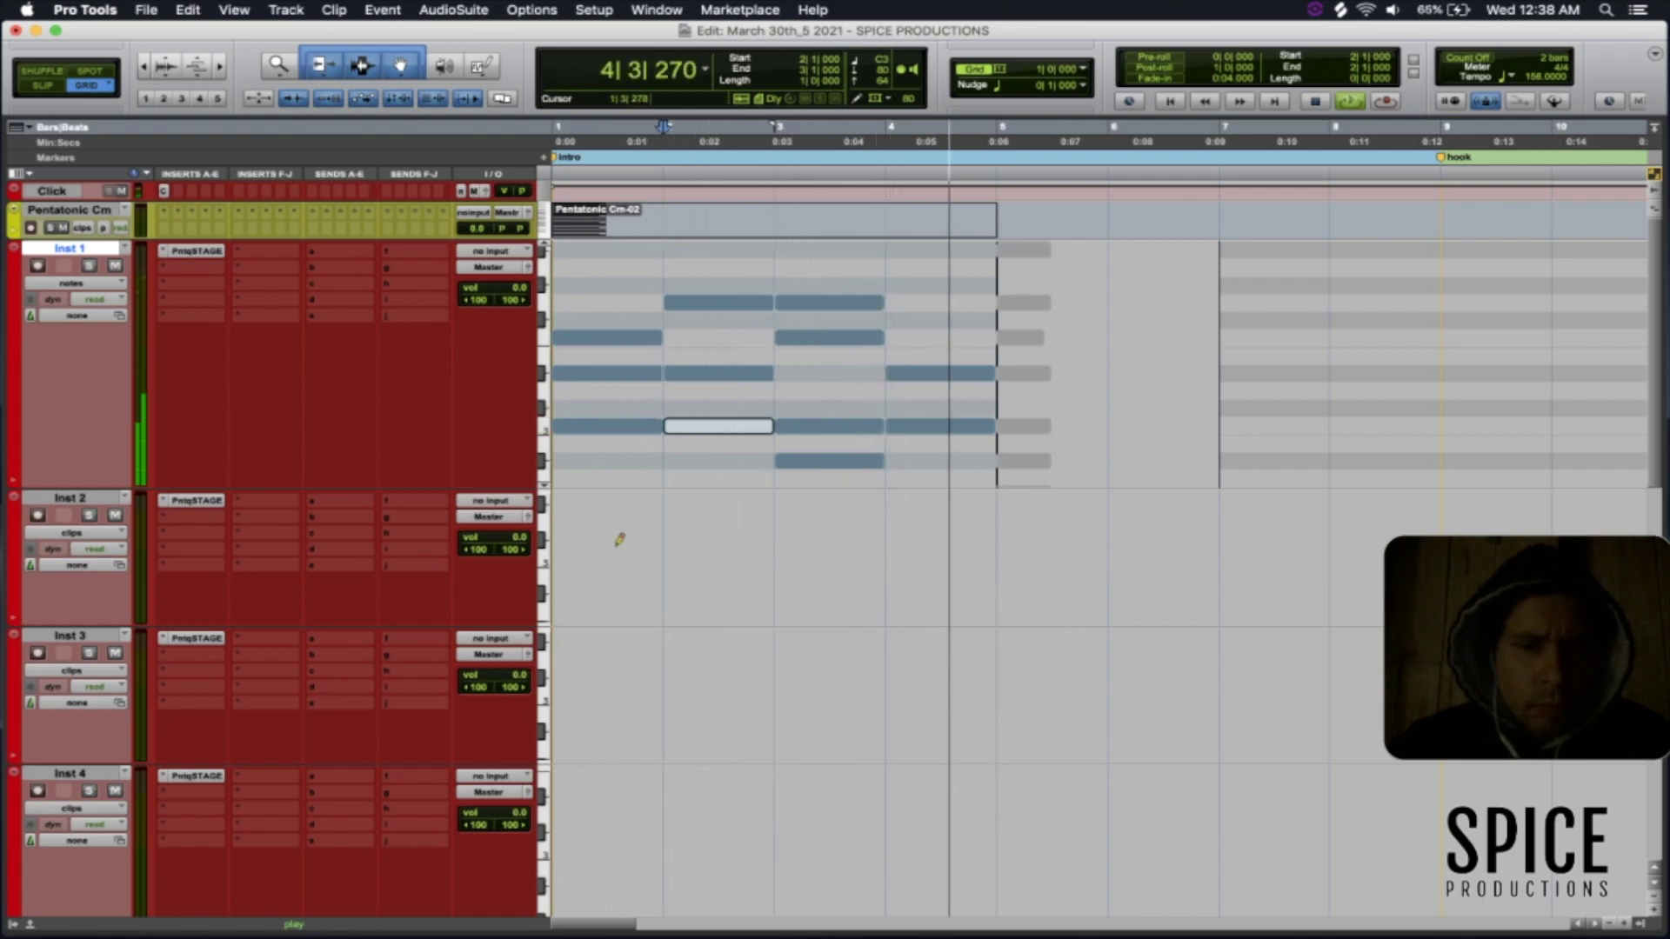
- Move the pentatonic guide clip from Inst 1 to Inst 2 at bar 5 and display Inst 2 as notes
left_click(72, 284)
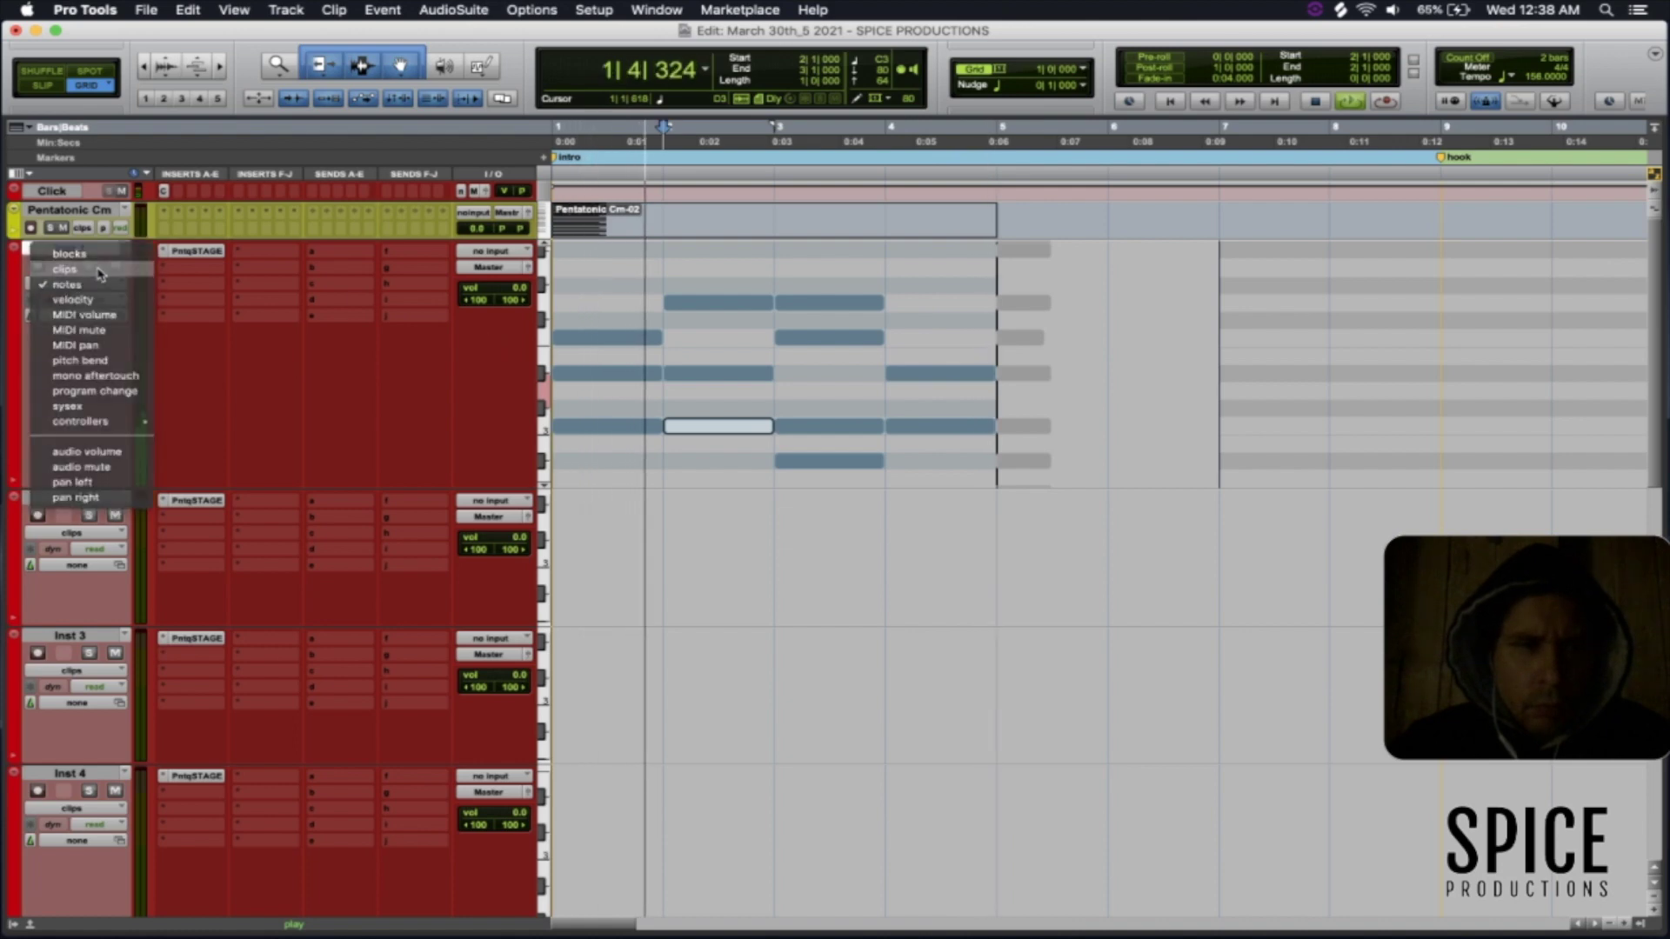
left_click(97, 271)
left_click_drag(1061, 526, 748, 557)
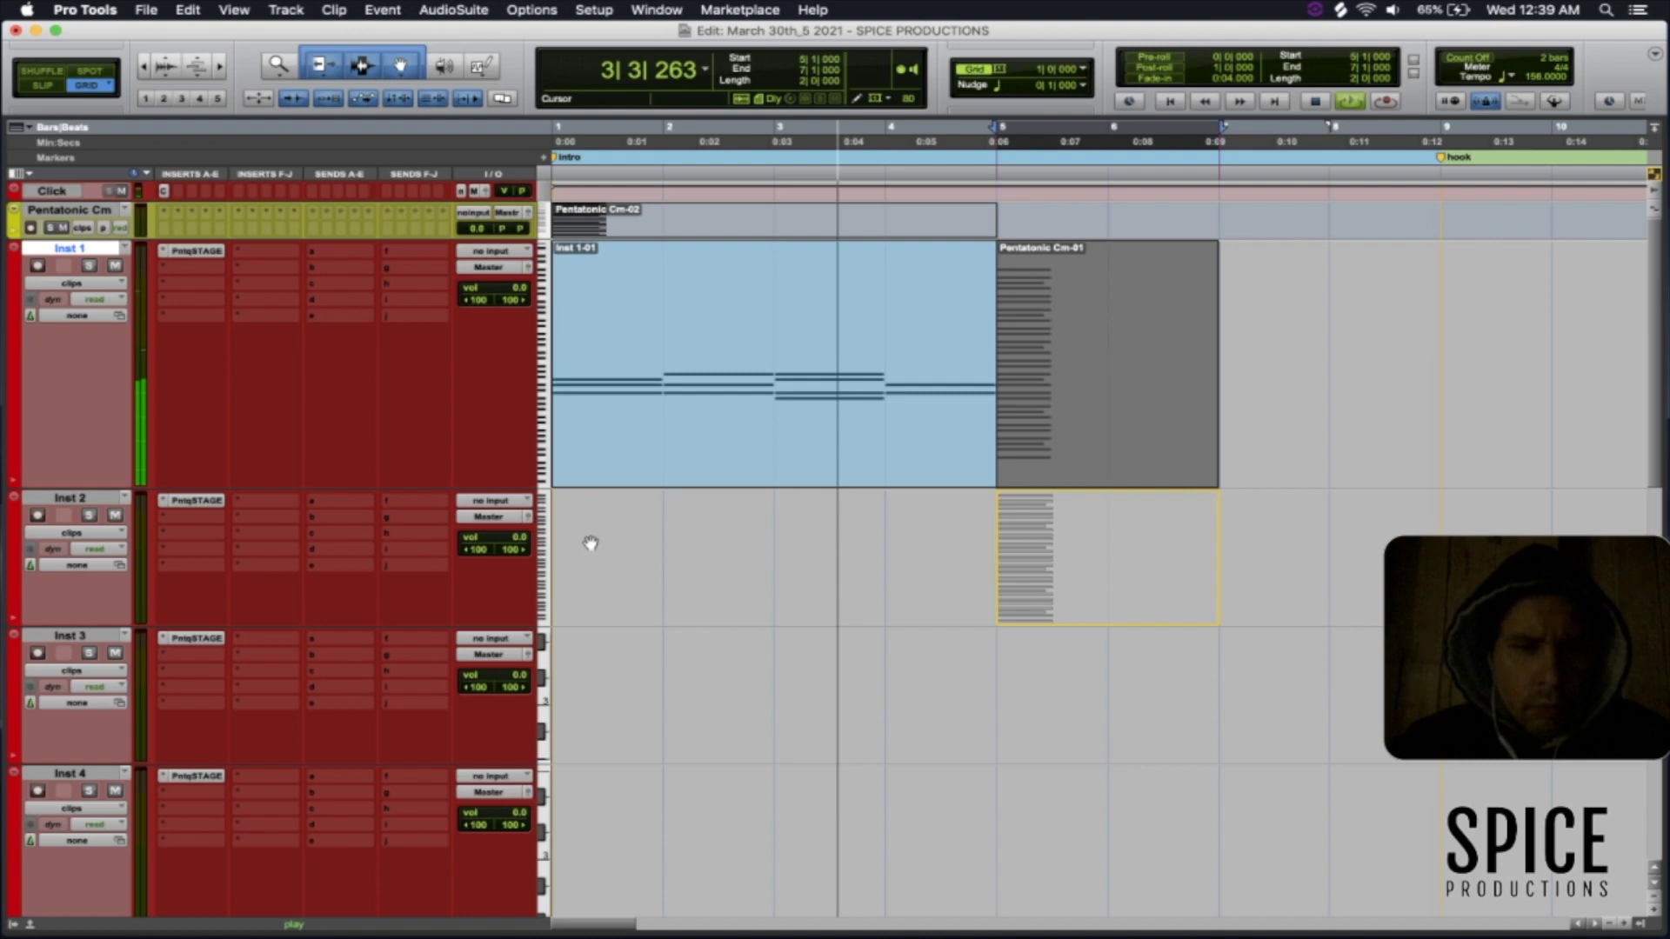
left_click_drag(590, 544, 586, 530)
key("ctrl+minus")
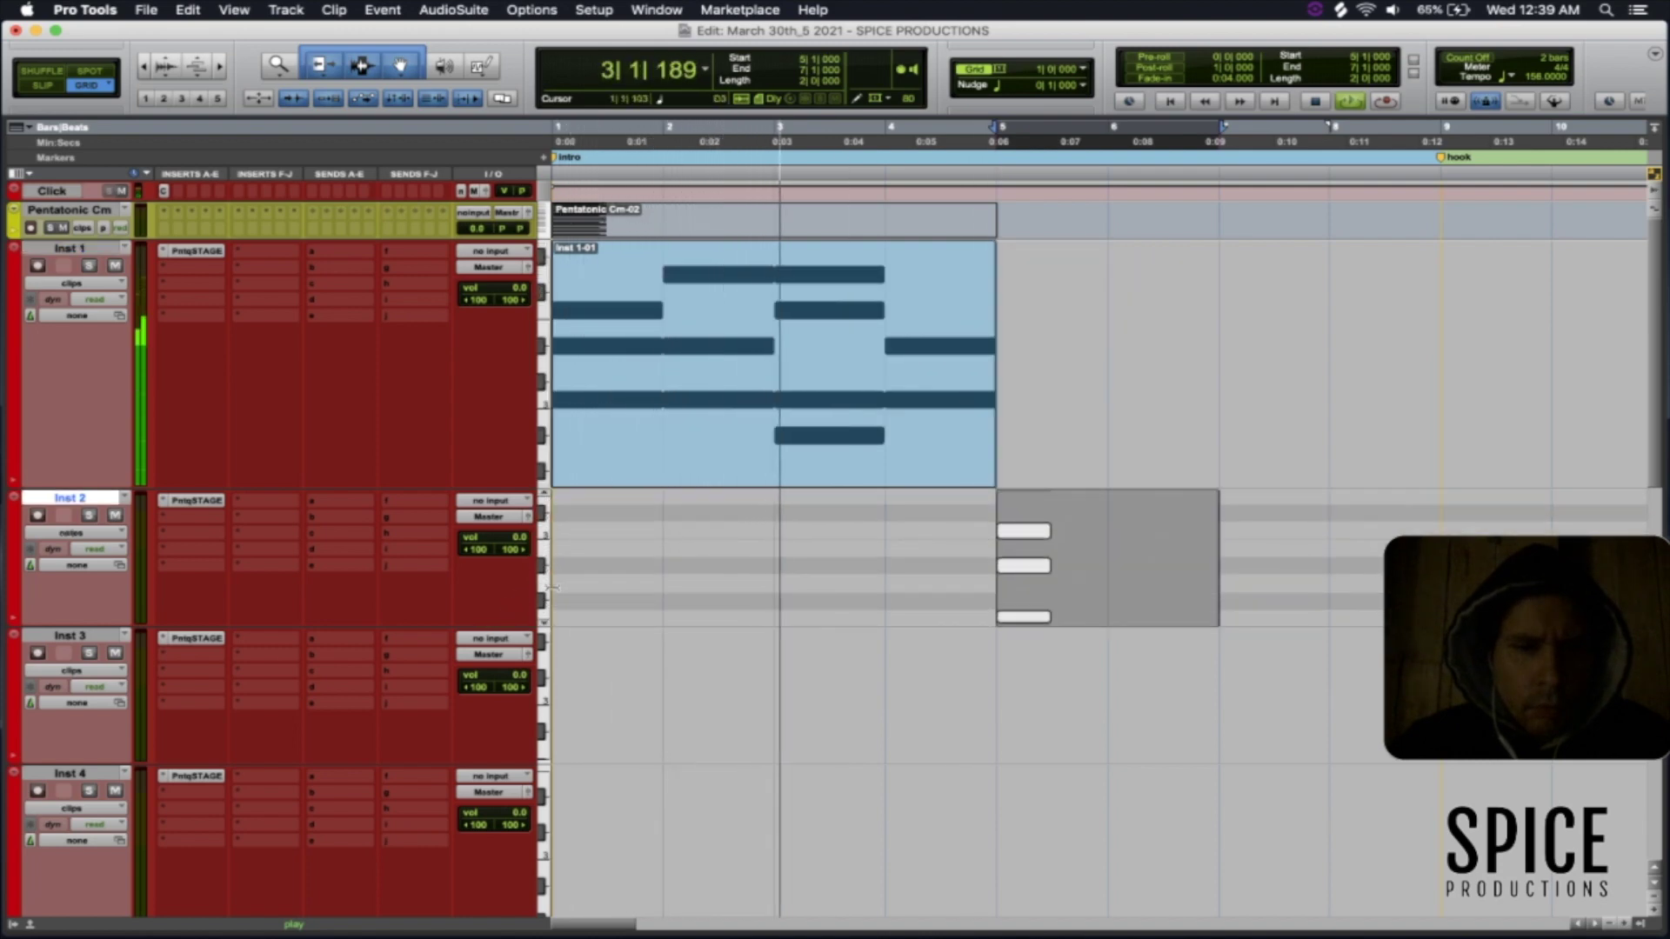
- Draw a bar-long Eb3 note at the start of bar 1 on Inst 2
left_click(546, 515)
scroll(545, 515, "up", 3)
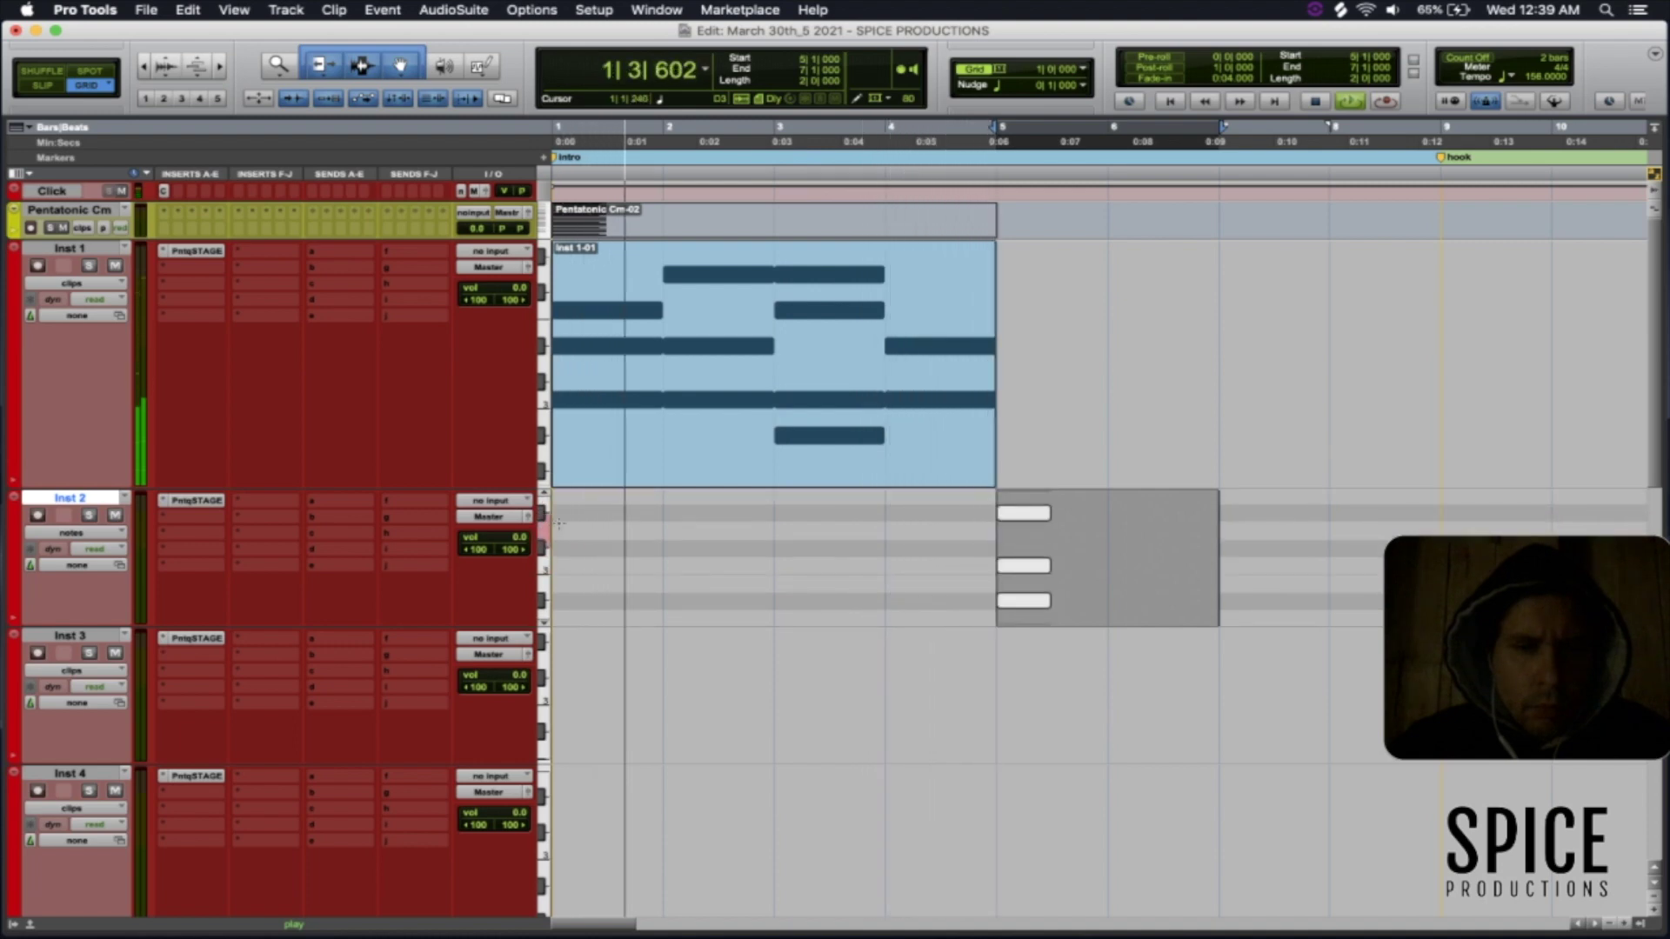
left_click(554, 511)
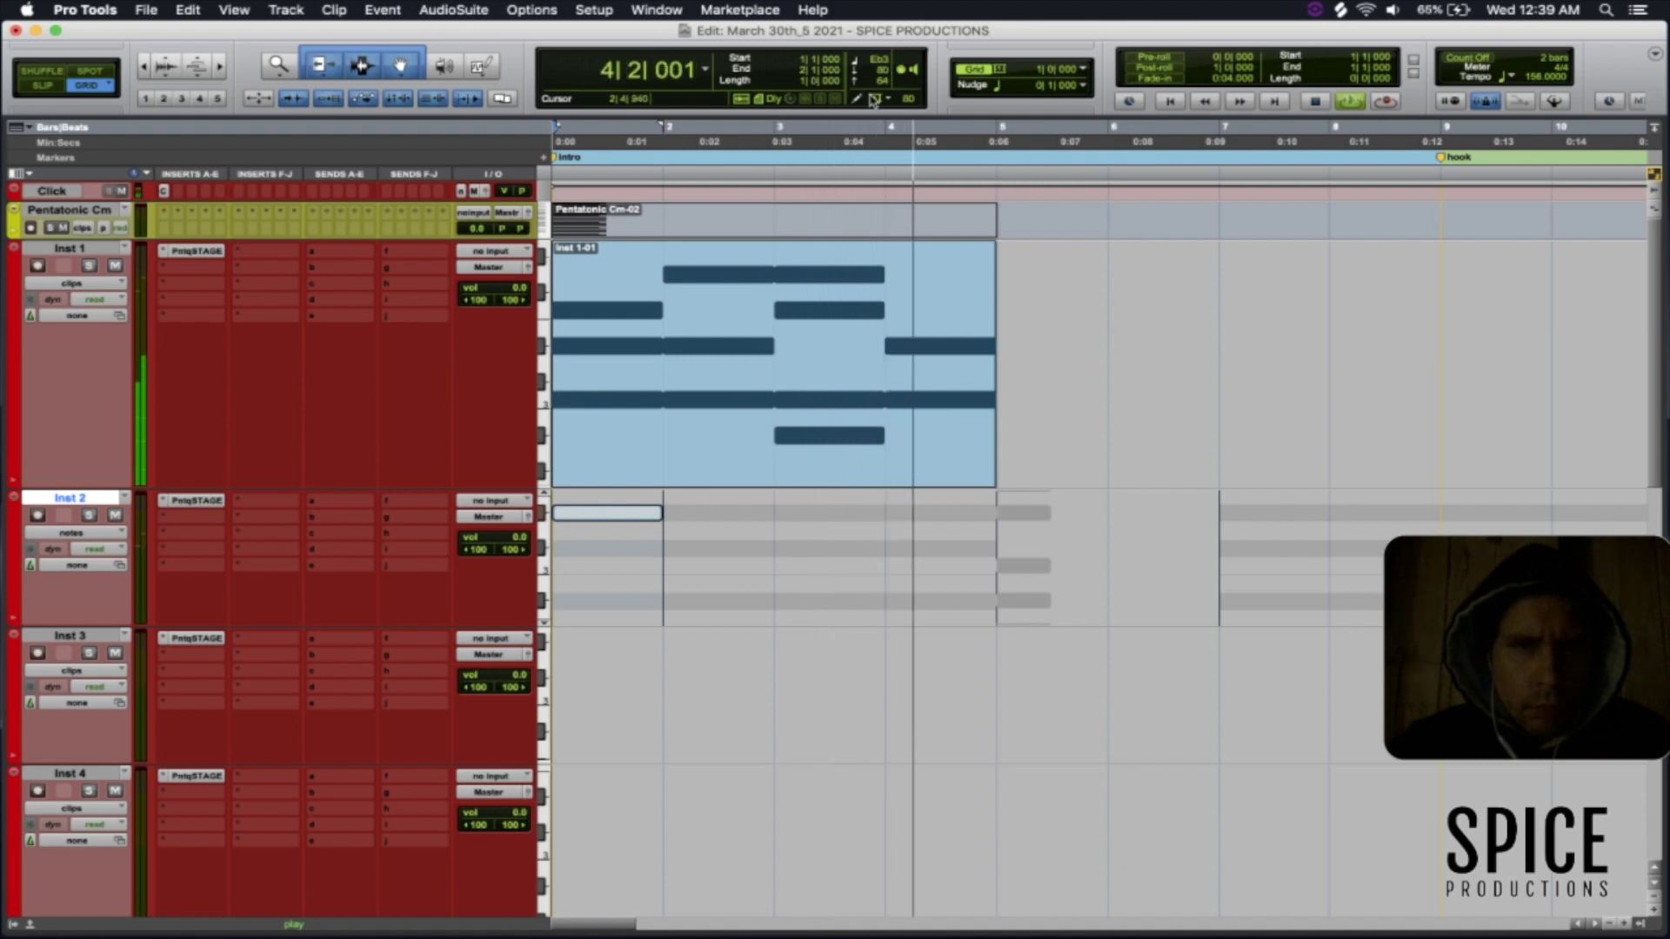
- Set the drawn note duration to 1/2 note and the grid value to 1/16 note
left_click(1000, 74)
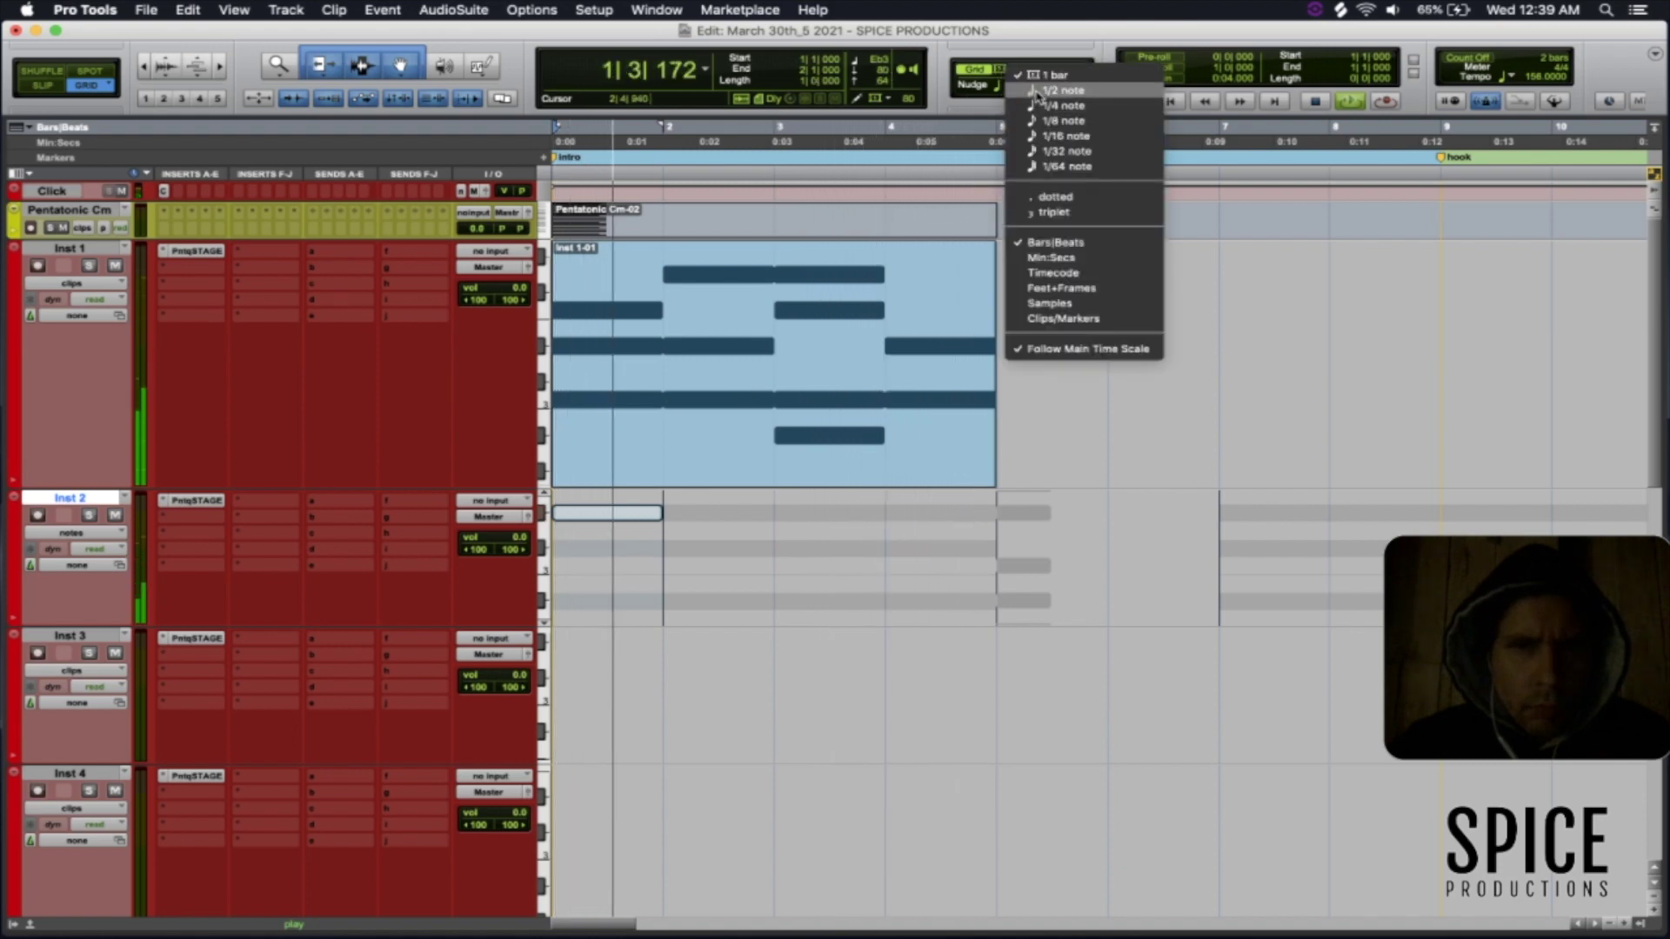
left_click(1069, 89)
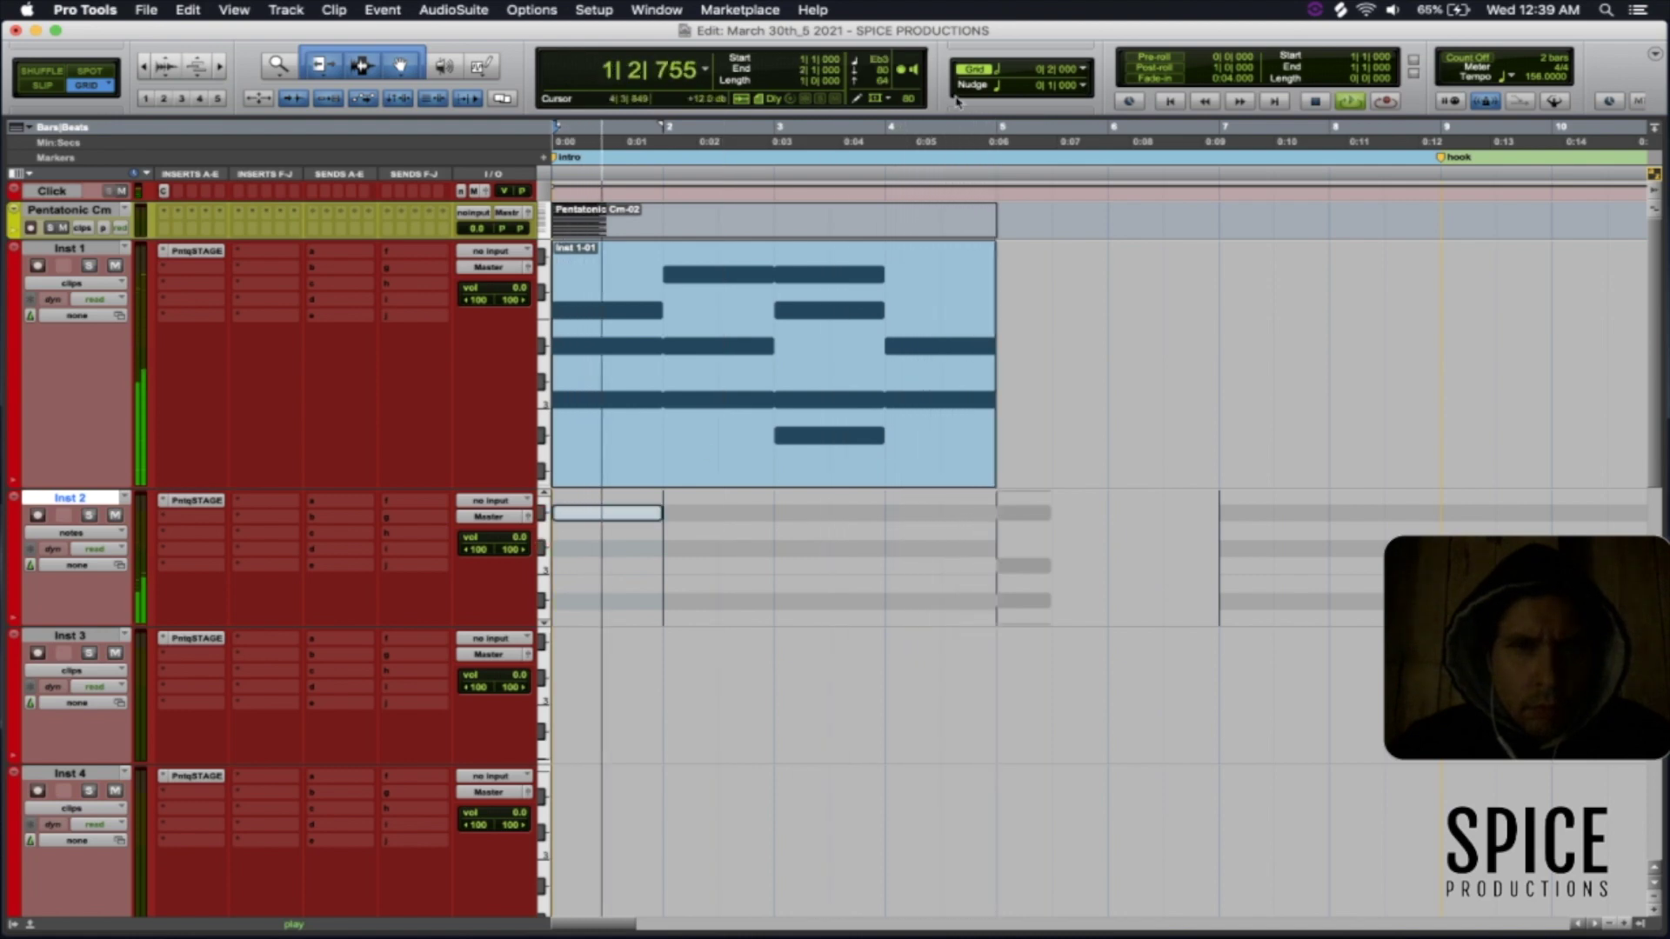
left_click(885, 103)
left_click(906, 121)
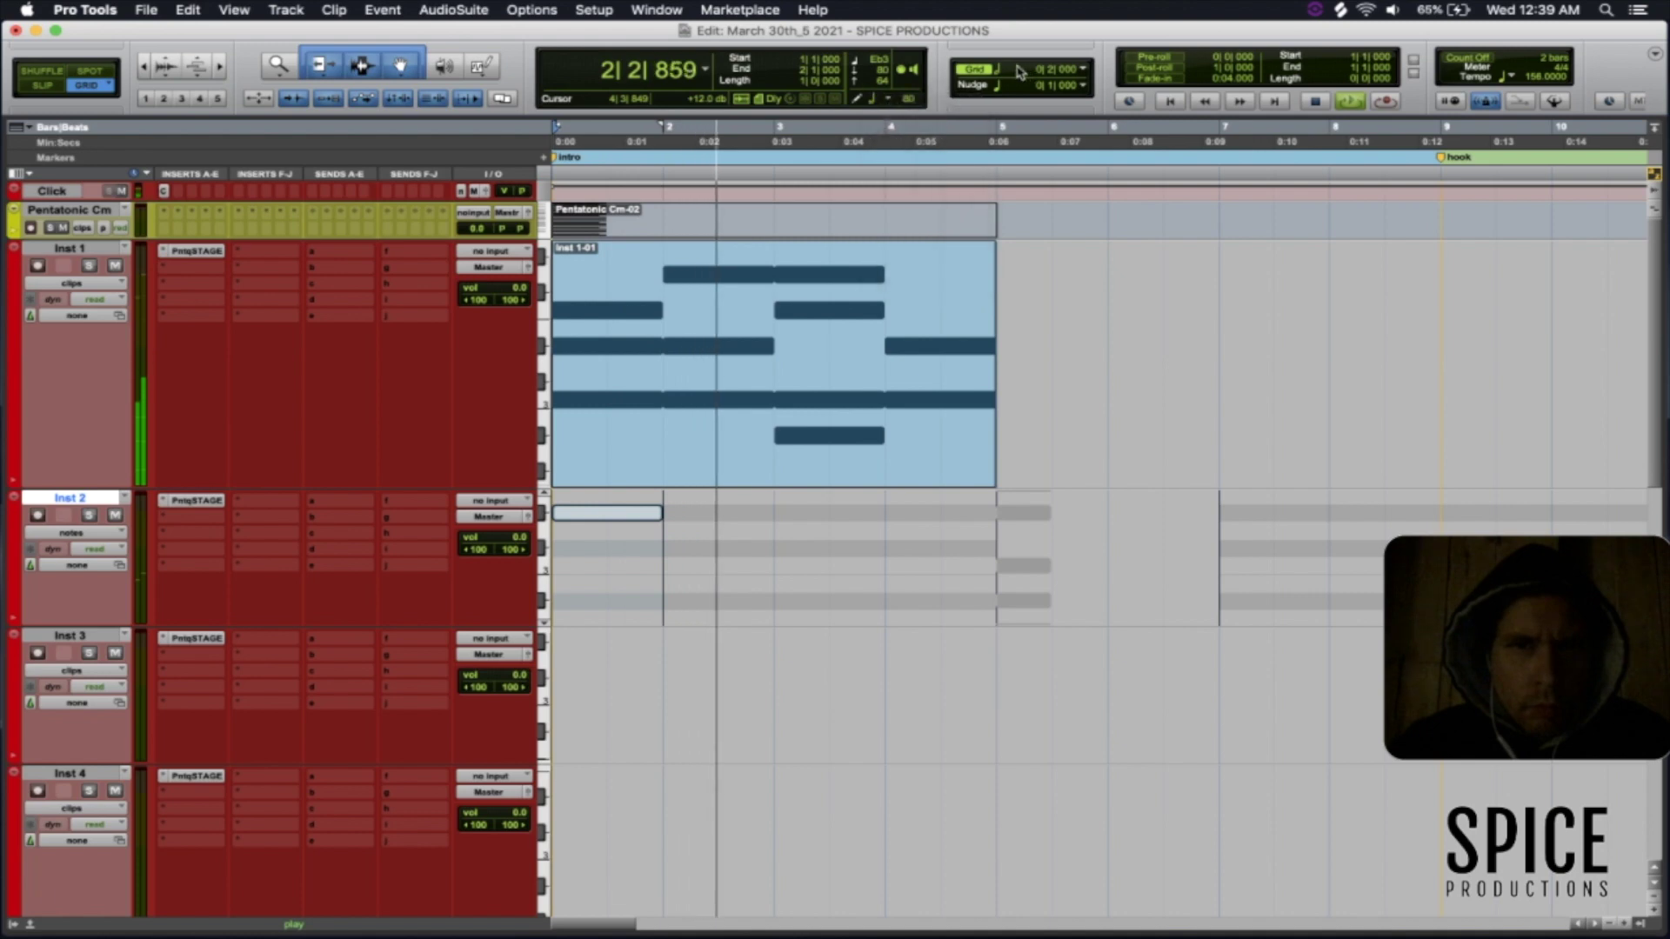
left_click(1003, 75)
left_click(1063, 115)
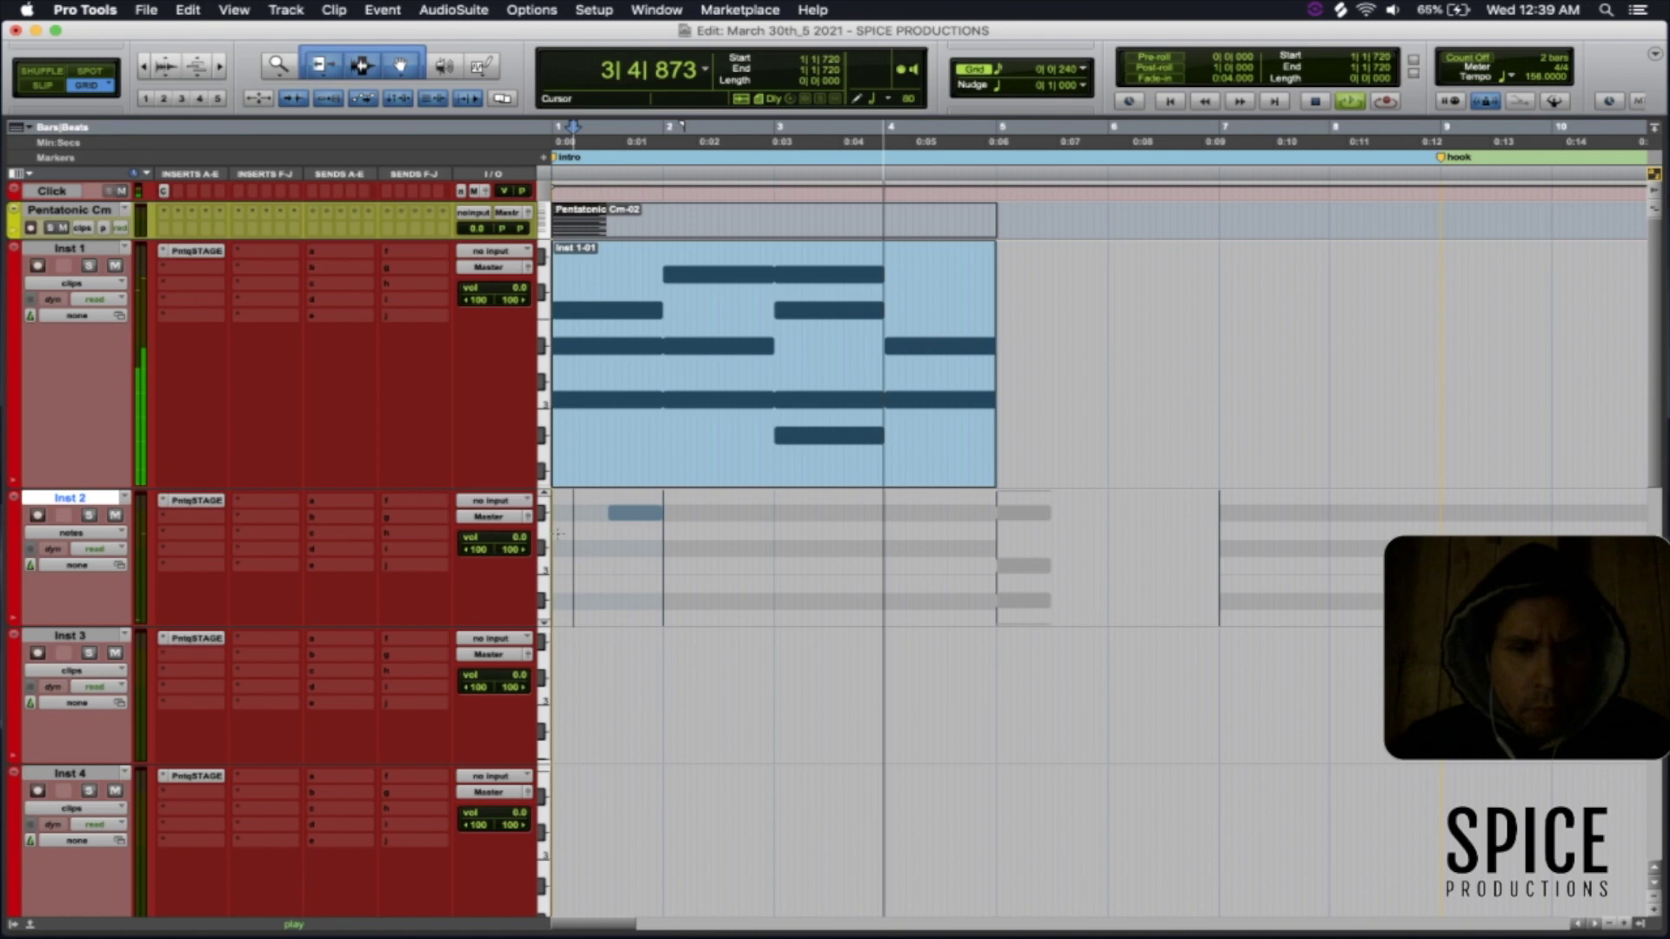
- Lay out two half-note Eb3s in bar 1 and two half-note C3s in bar 2 on a taller Inst 2 track
double_click(557, 515)
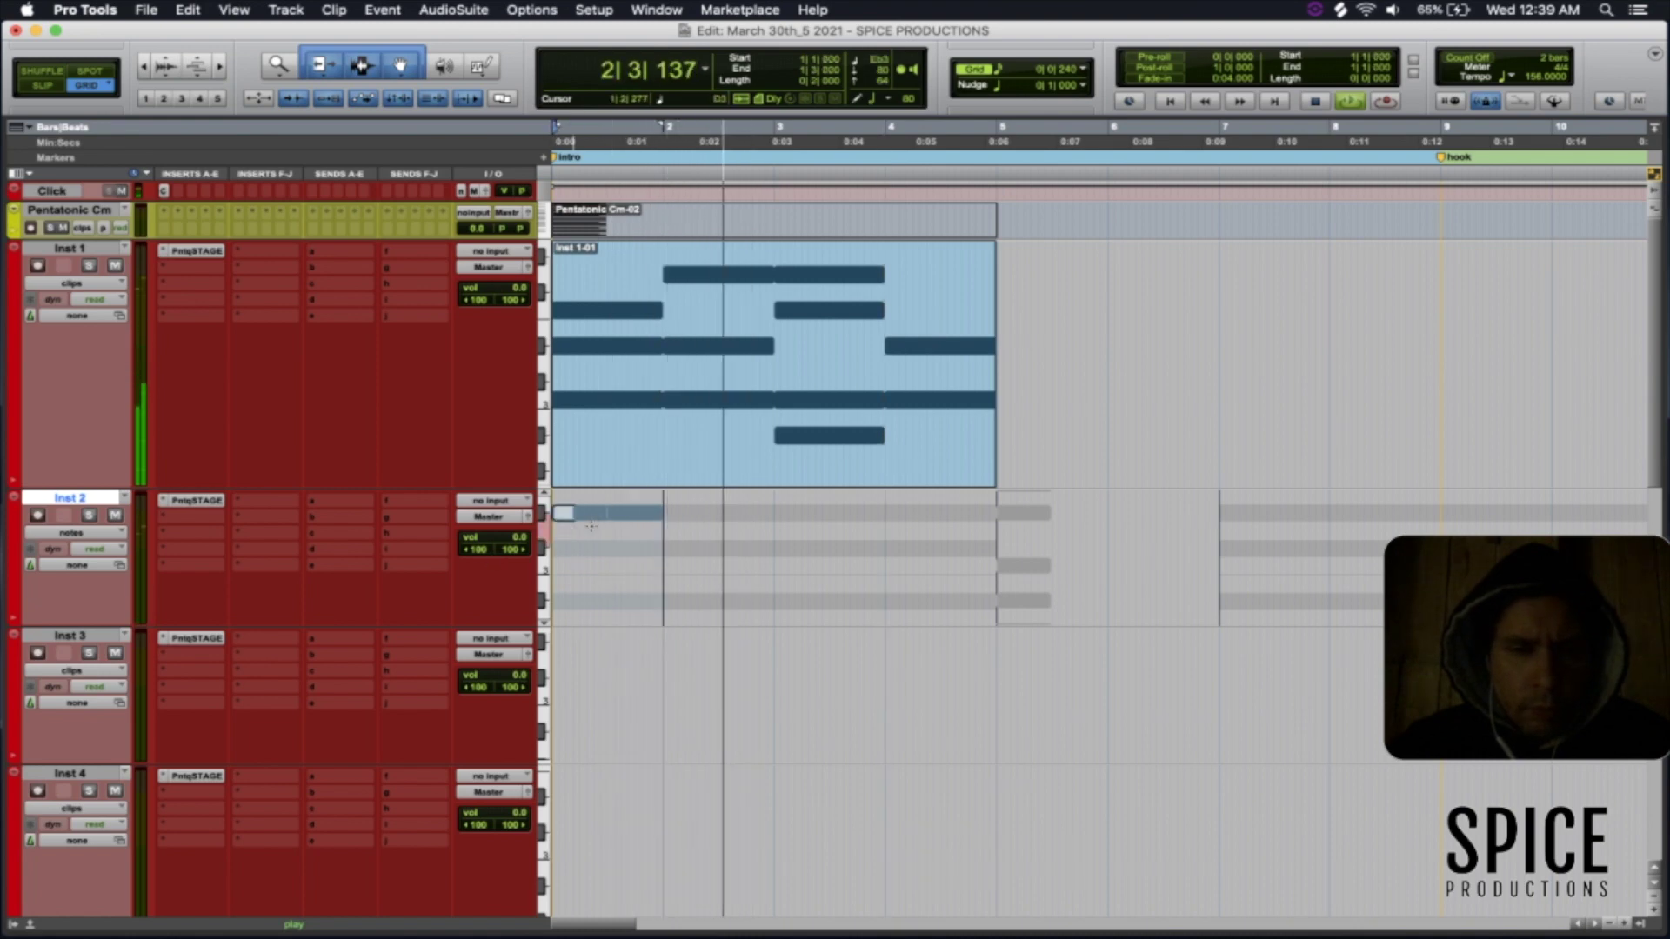
key("super+z")
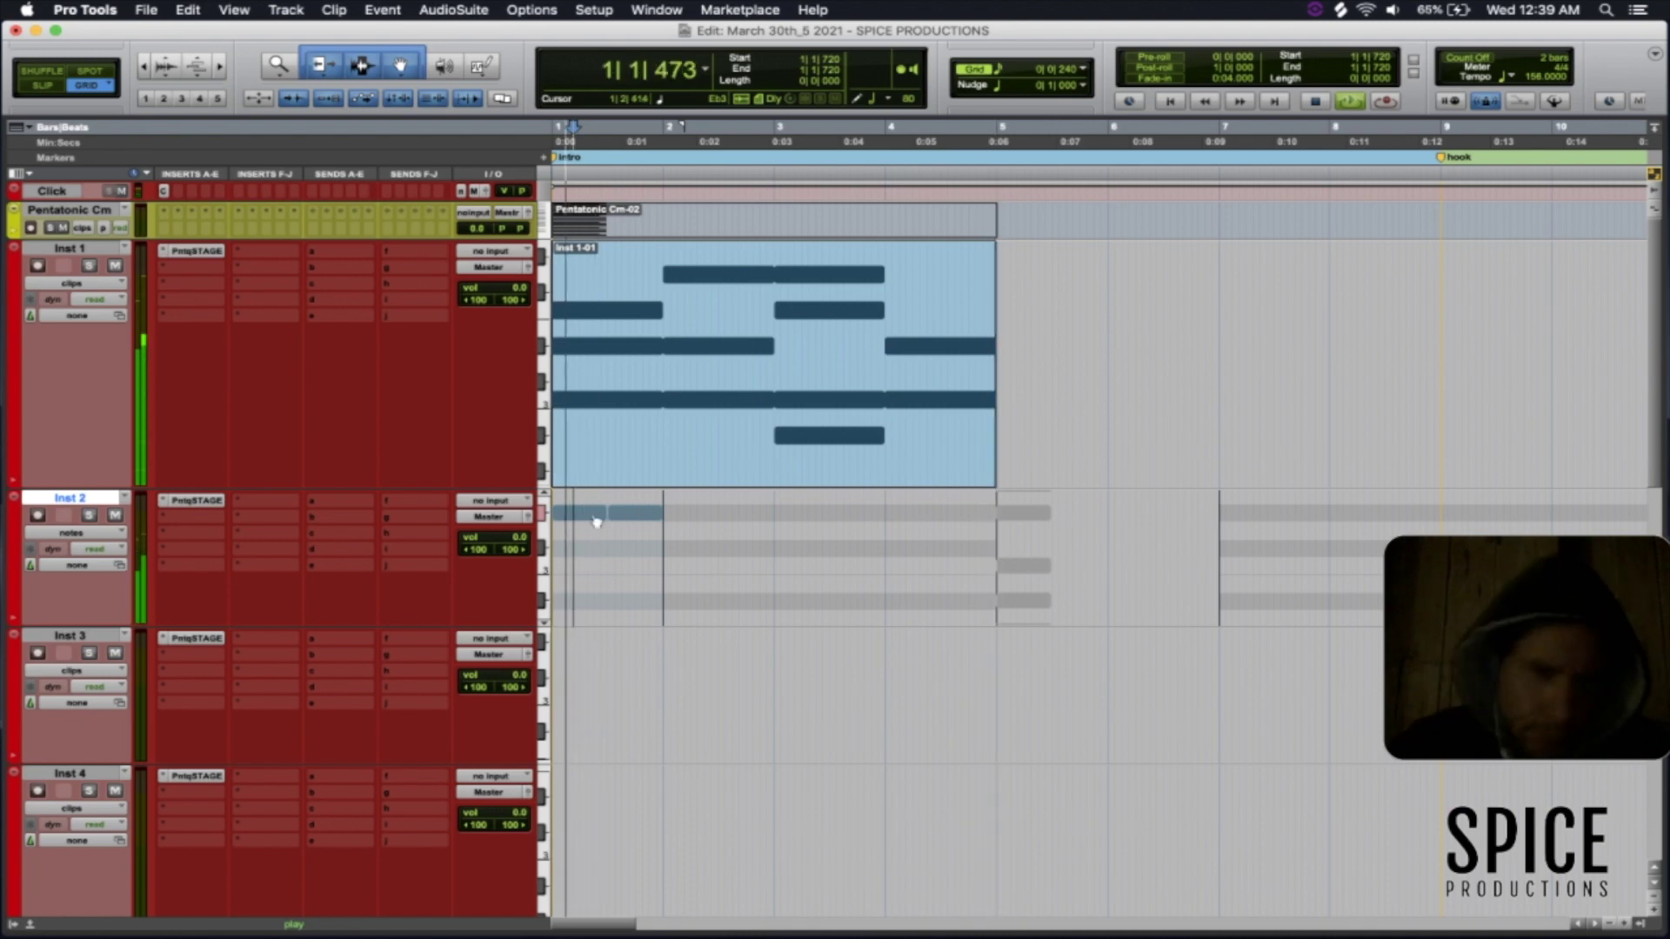
left_click(666, 563)
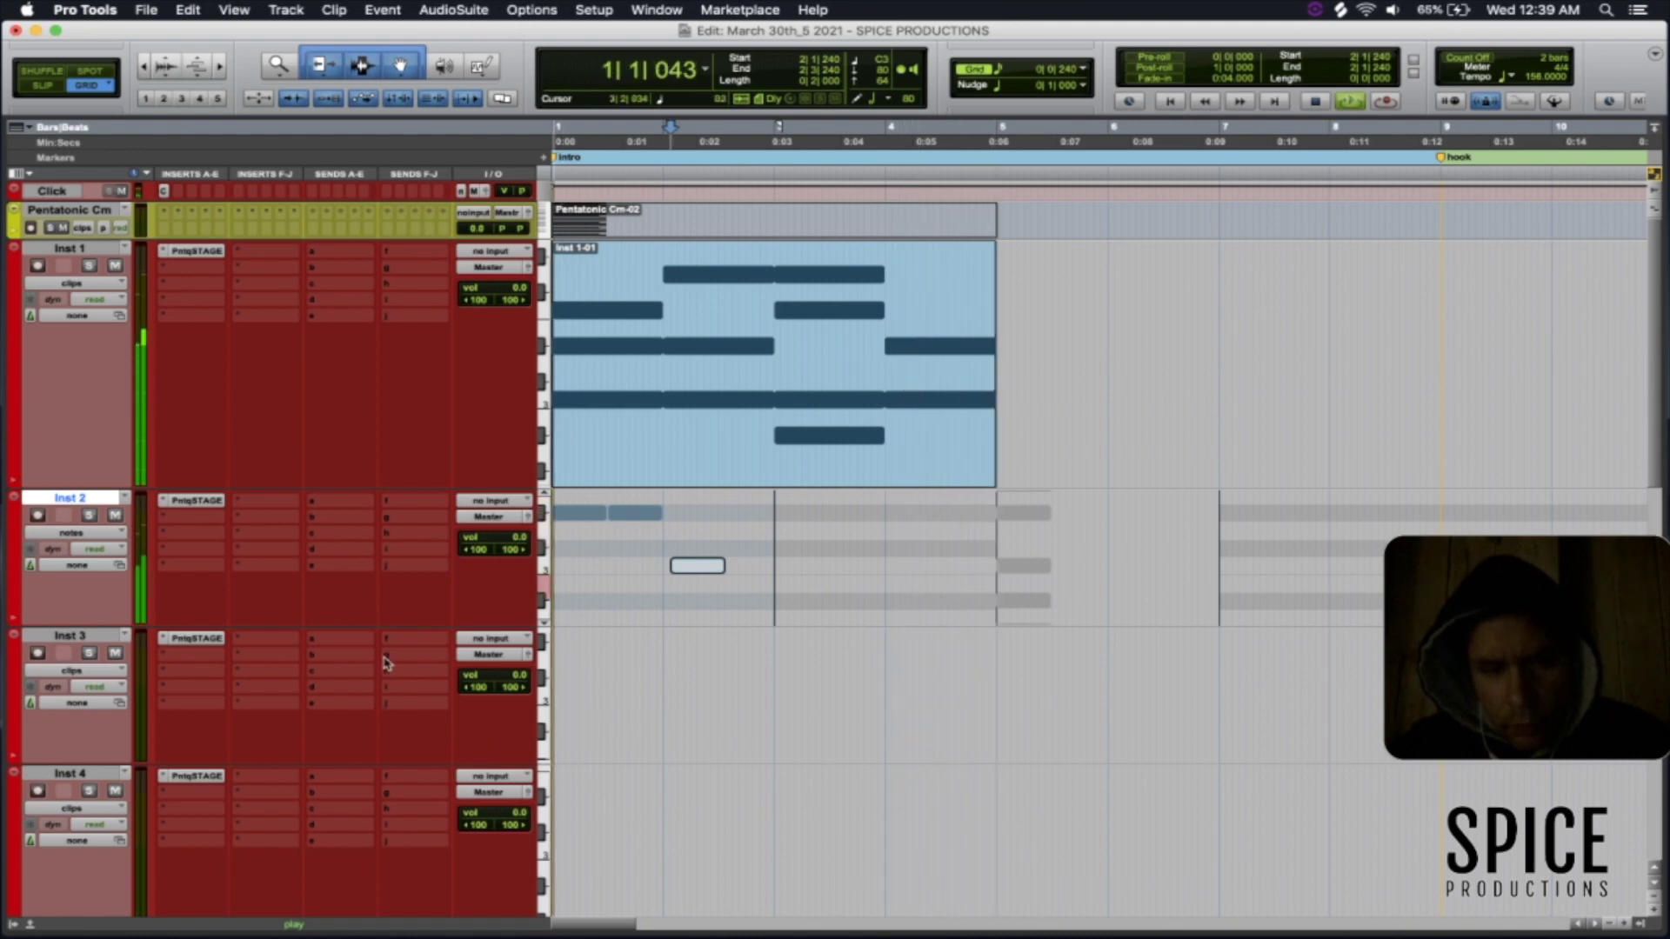
left_click_drag(379, 667, 389, 777)
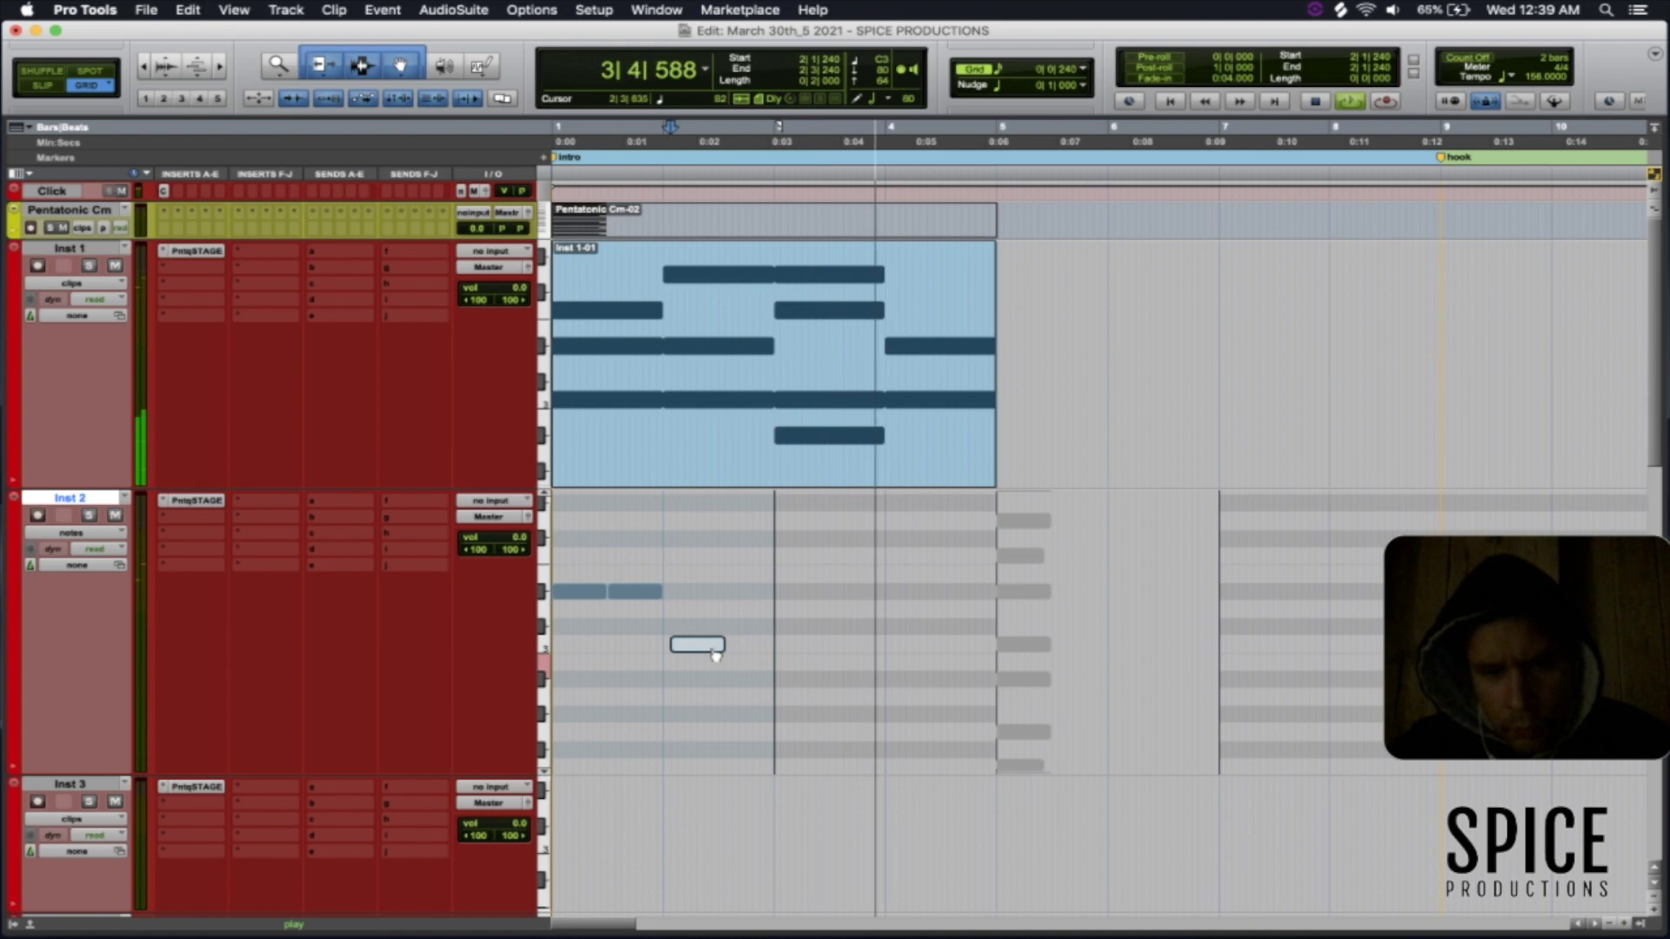
left_click_drag(690, 651, 691, 652)
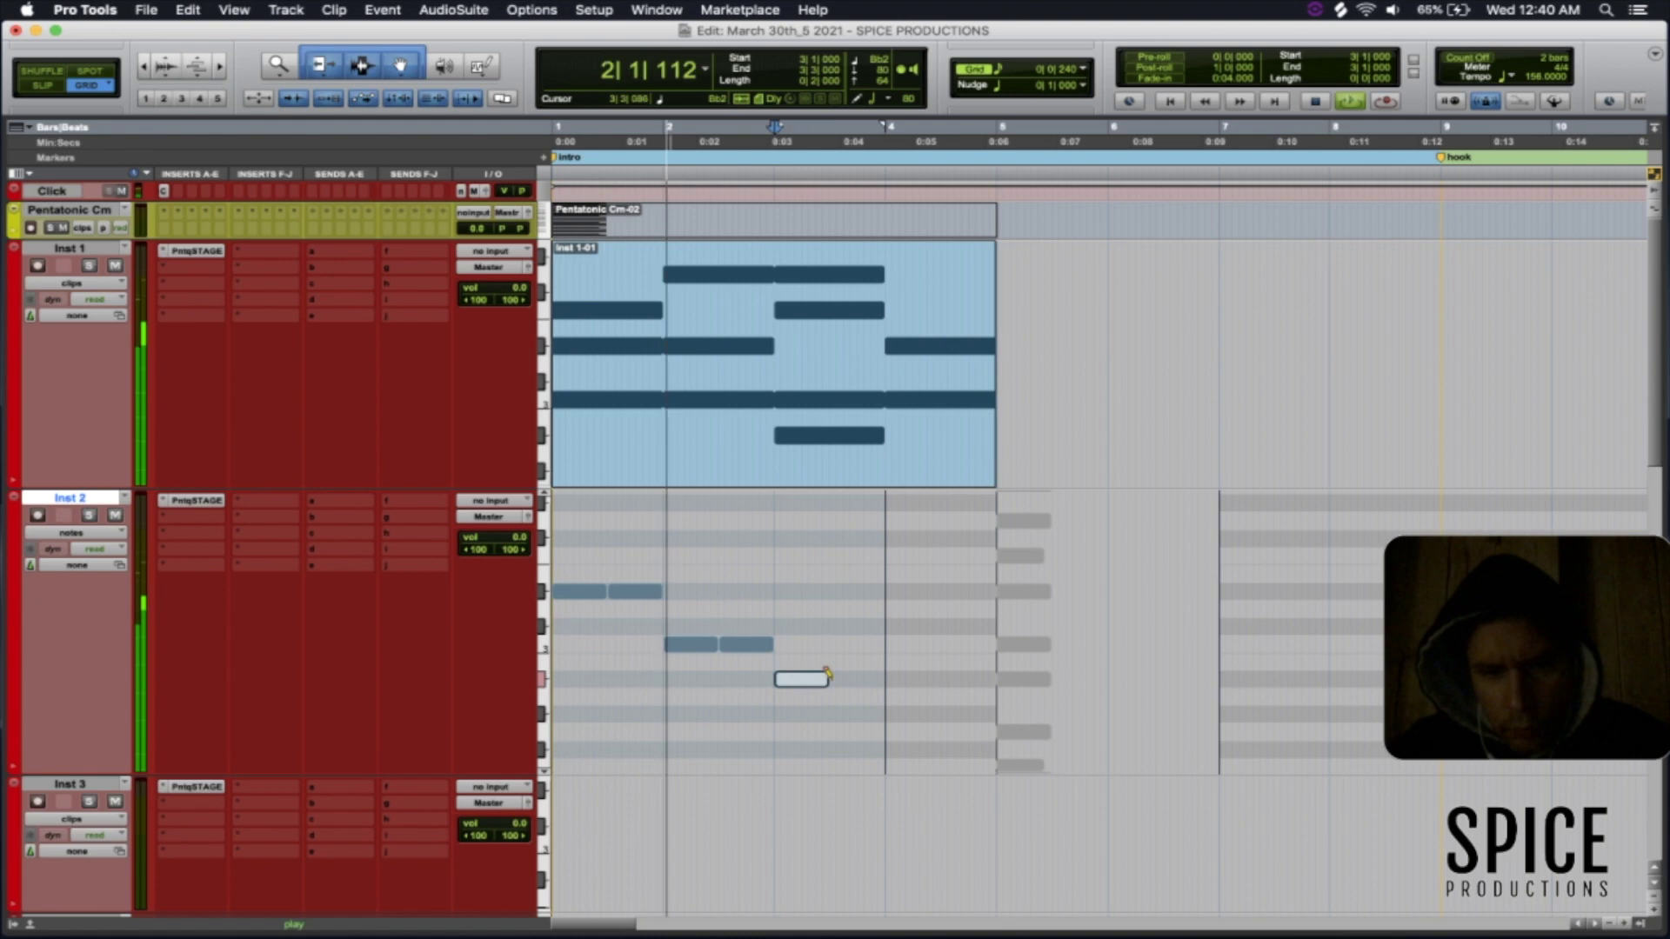
- Complete the Inst 2 pattern with half-note Bb2s in bar 3 and two half-note Eb3s in bar 4
left_click(882, 678)
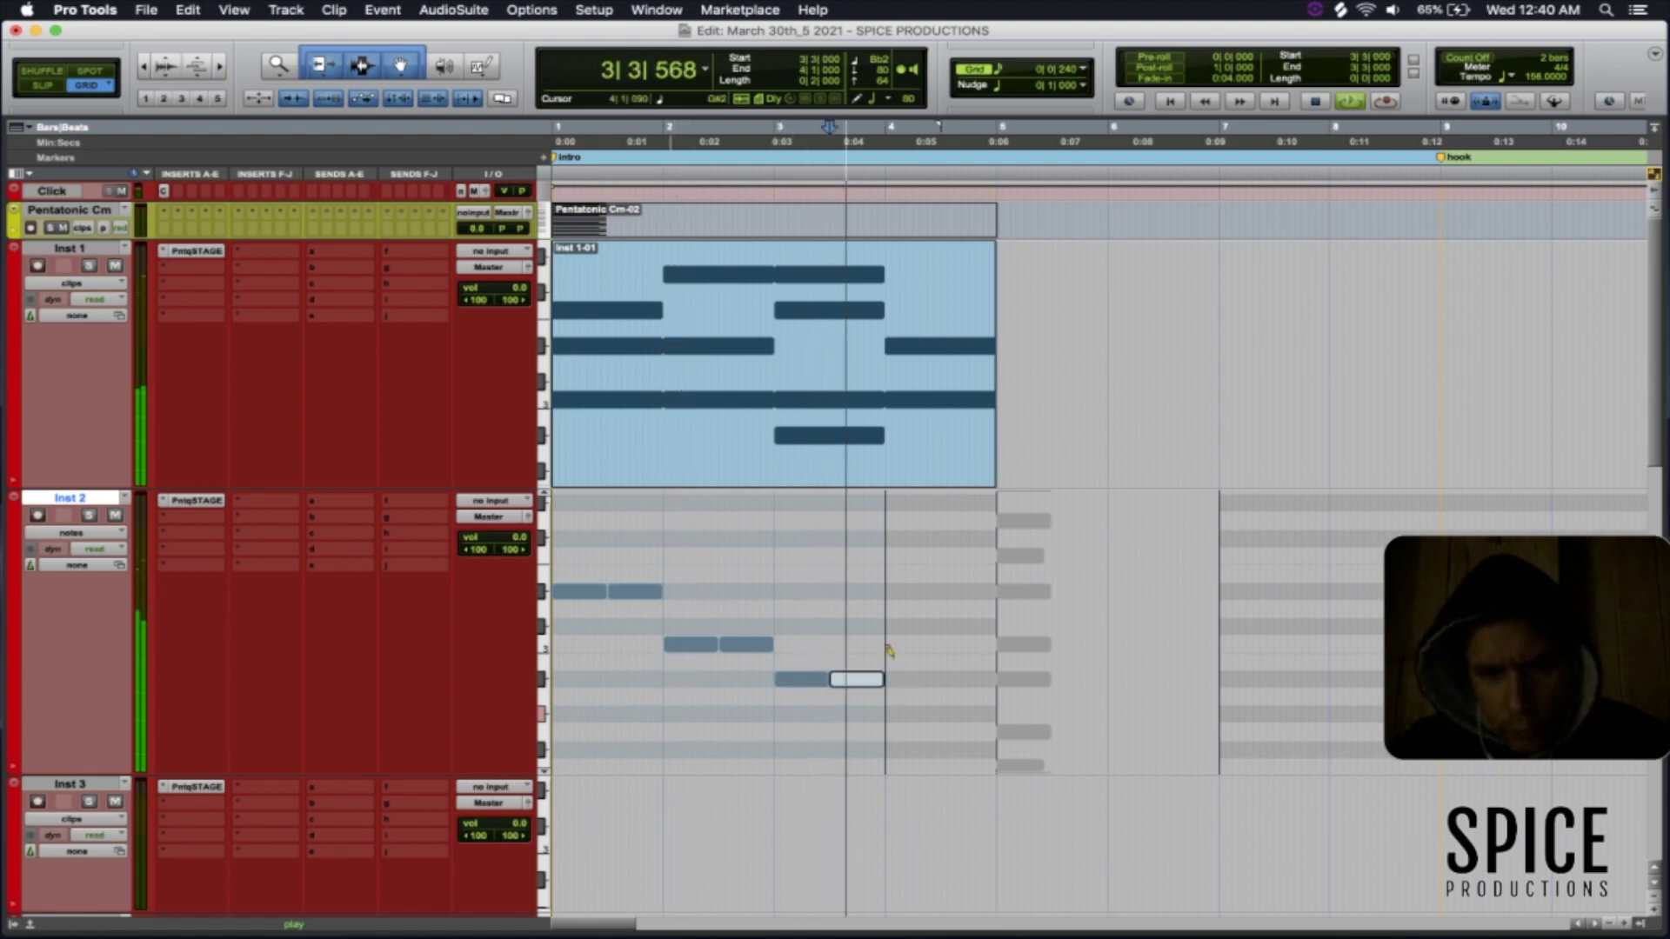
left_click(885, 589)
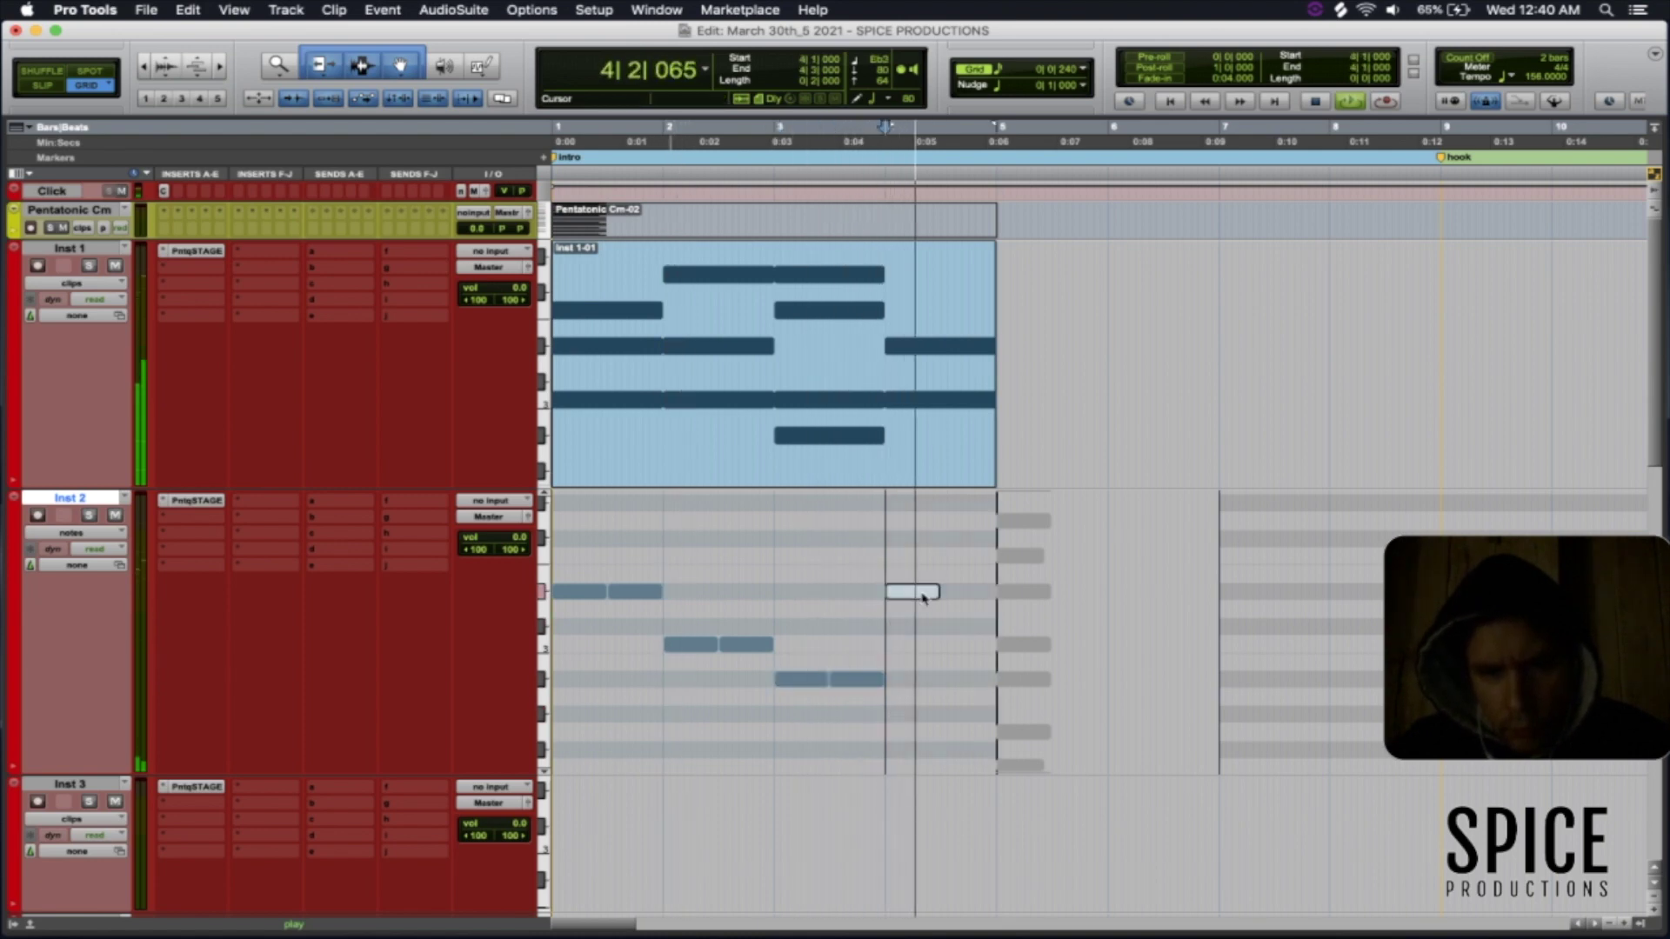
left_click(943, 589)
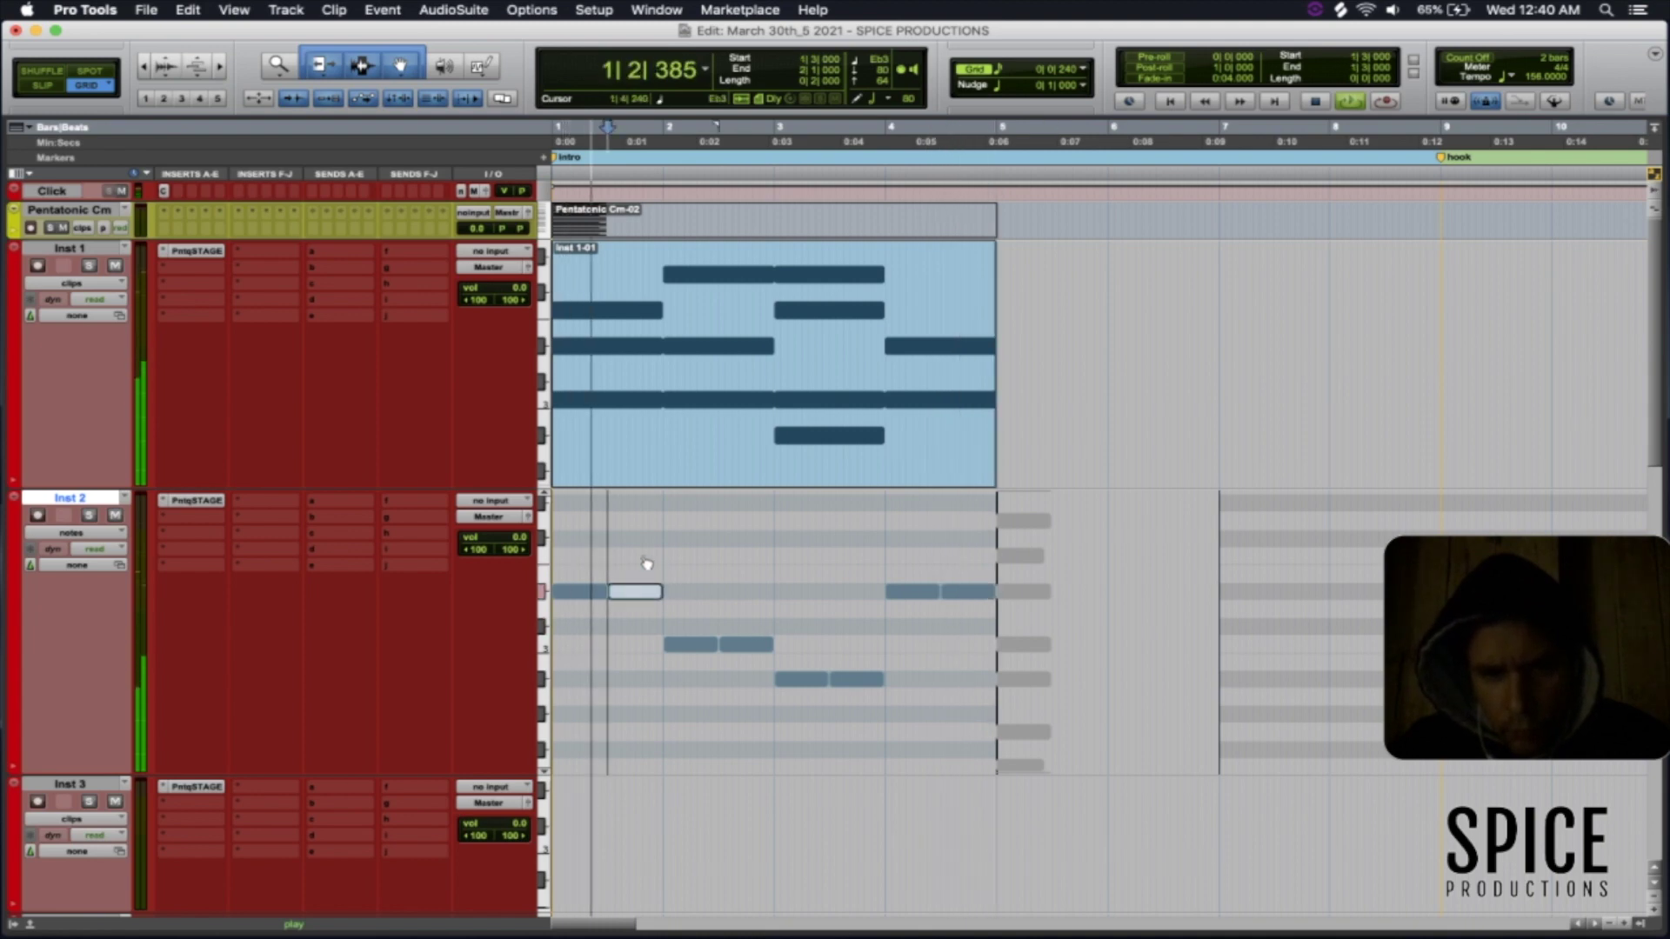
- Raise the second Inst 2 note of bar 1 to F3 and the second note of bar 2 to Eb3
key("Up")
key("Up")
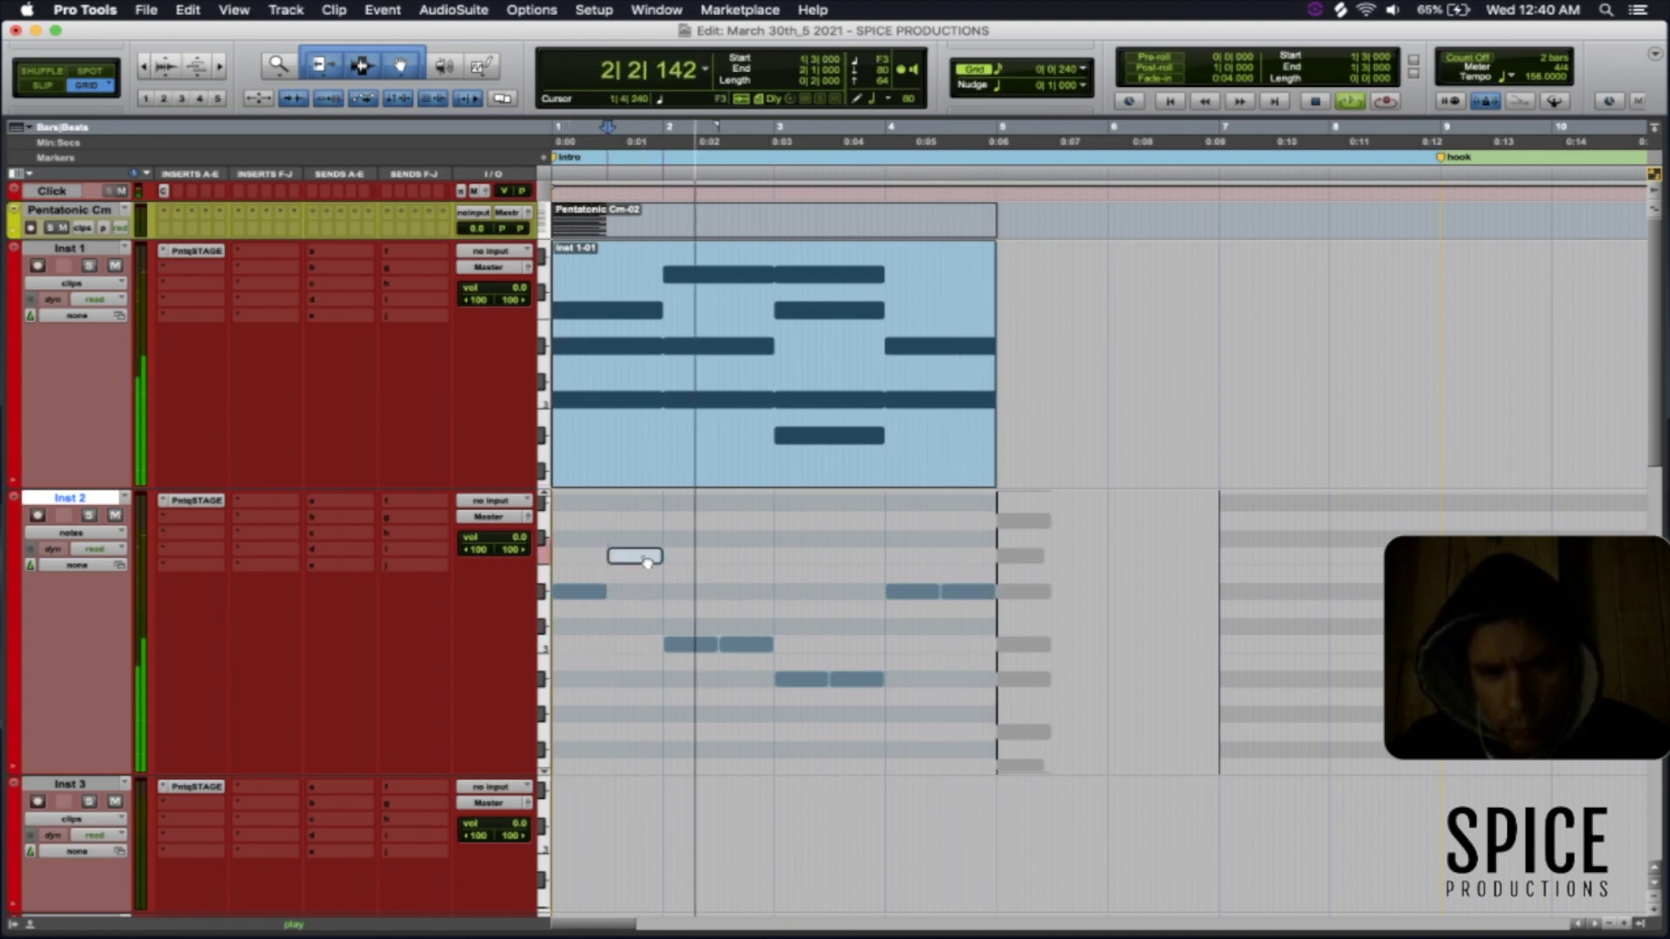
left_click(746, 644)
key("Up")
key("Up")
key("Up")
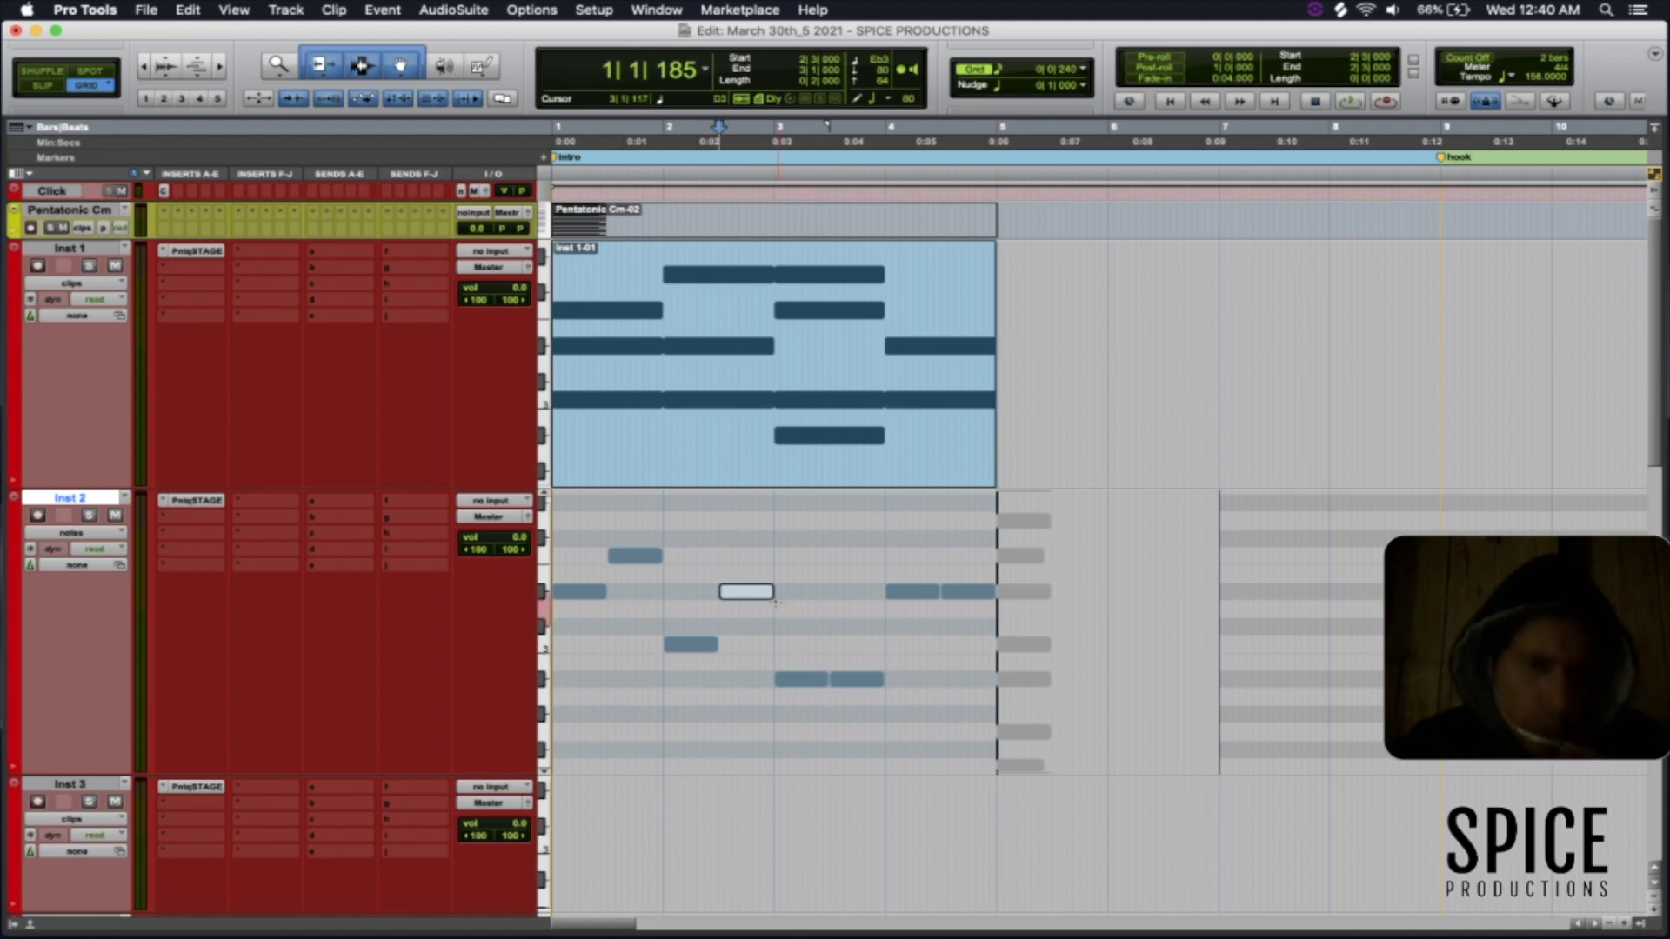
left_click(831, 464)
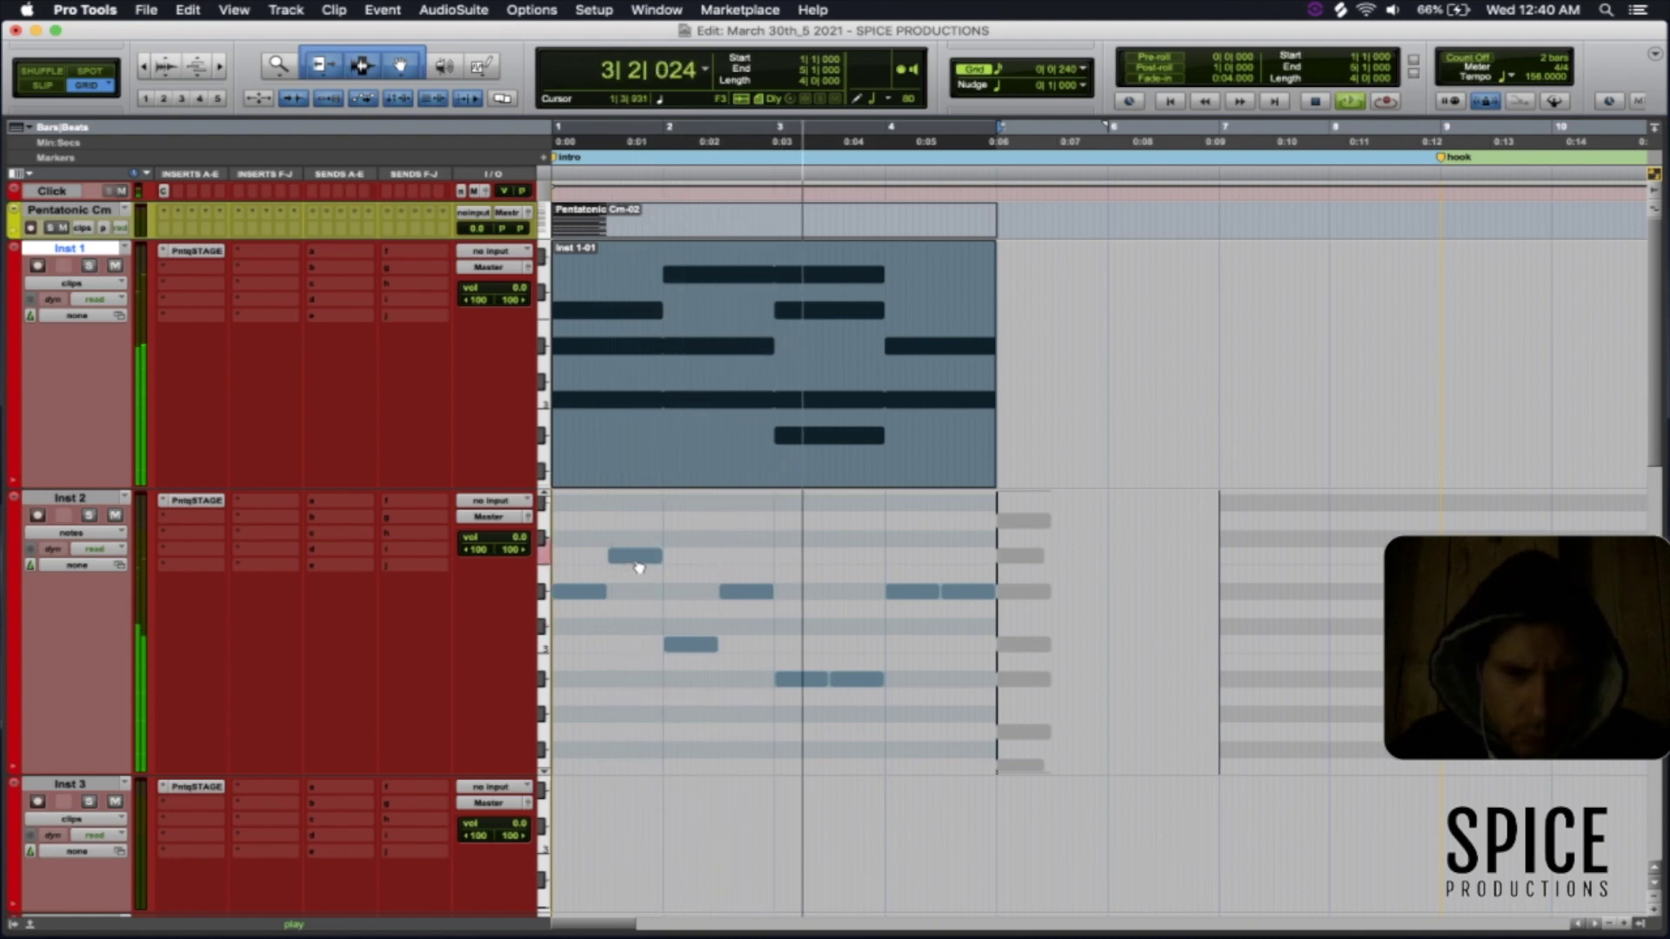
- Lower the second Inst 2 note of bar 1 to C3, keeping it on beat 3, and play the four-bar loop
left_click_drag(636, 557, 635, 635)
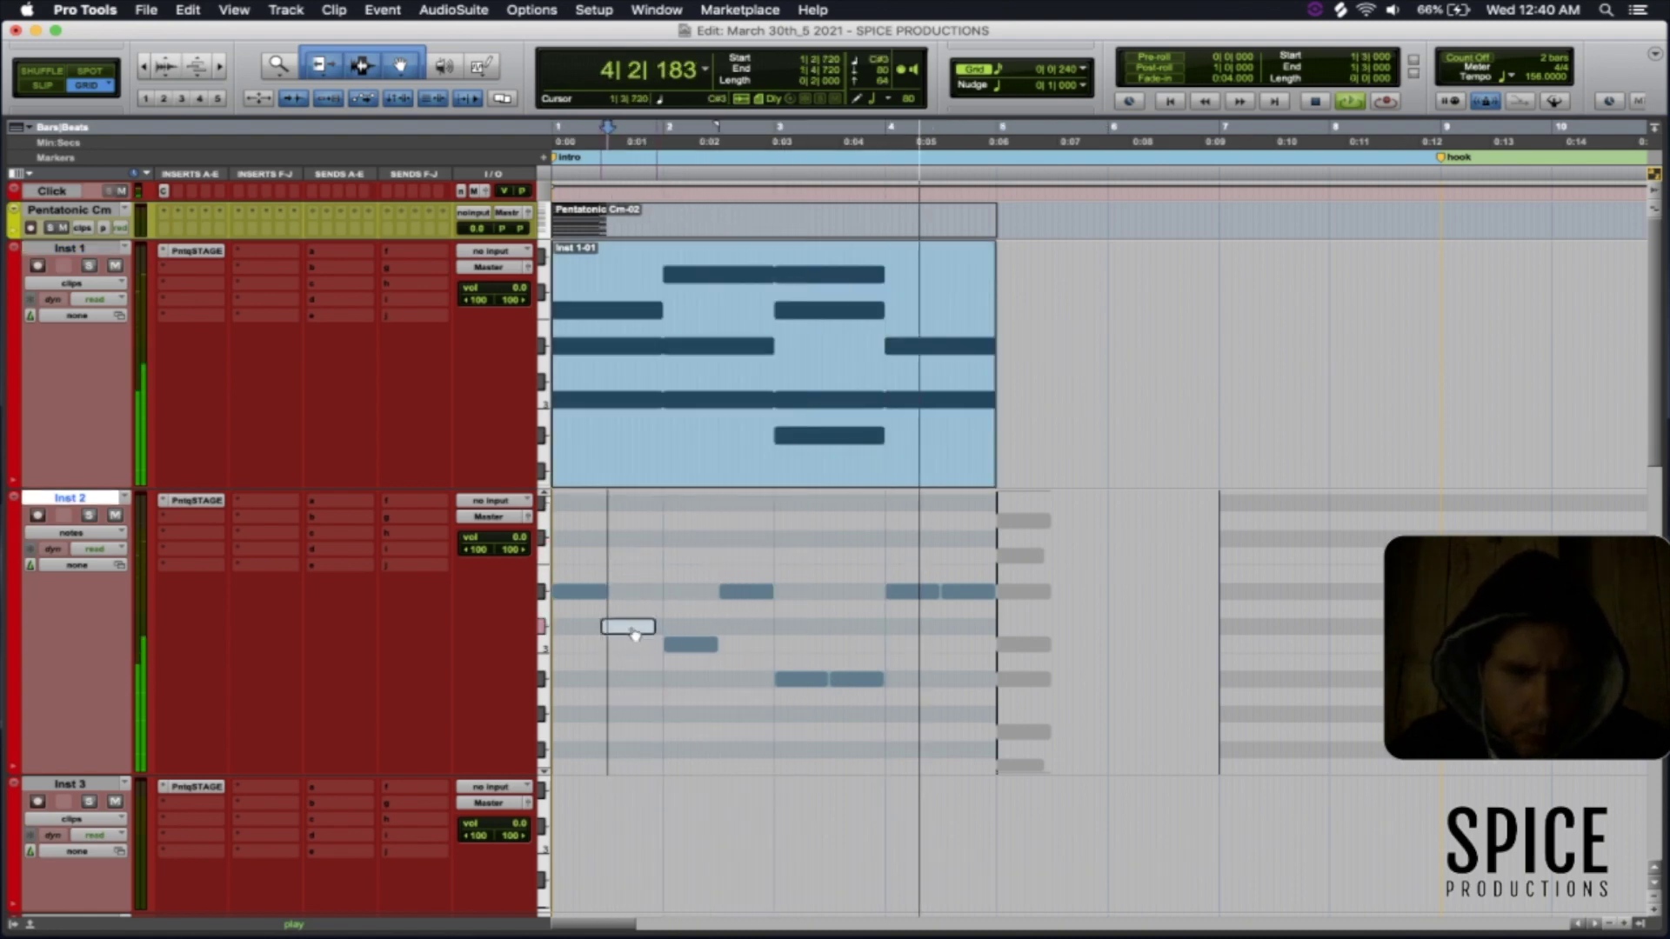
key("space")
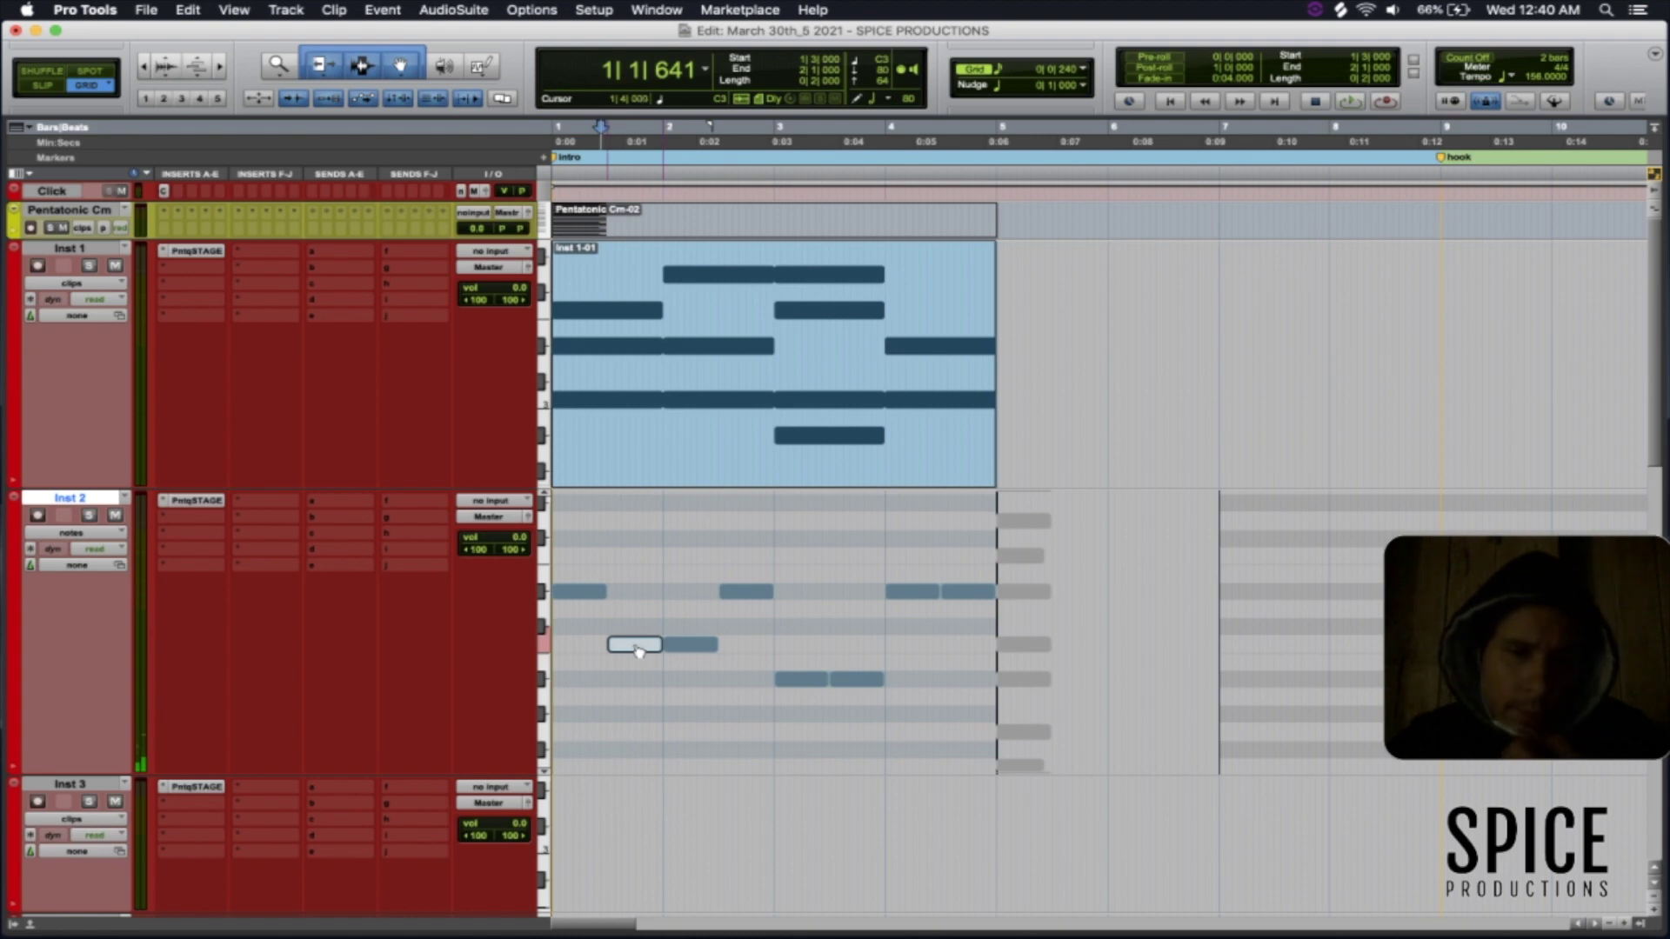
left_click(752, 463)
key("space")
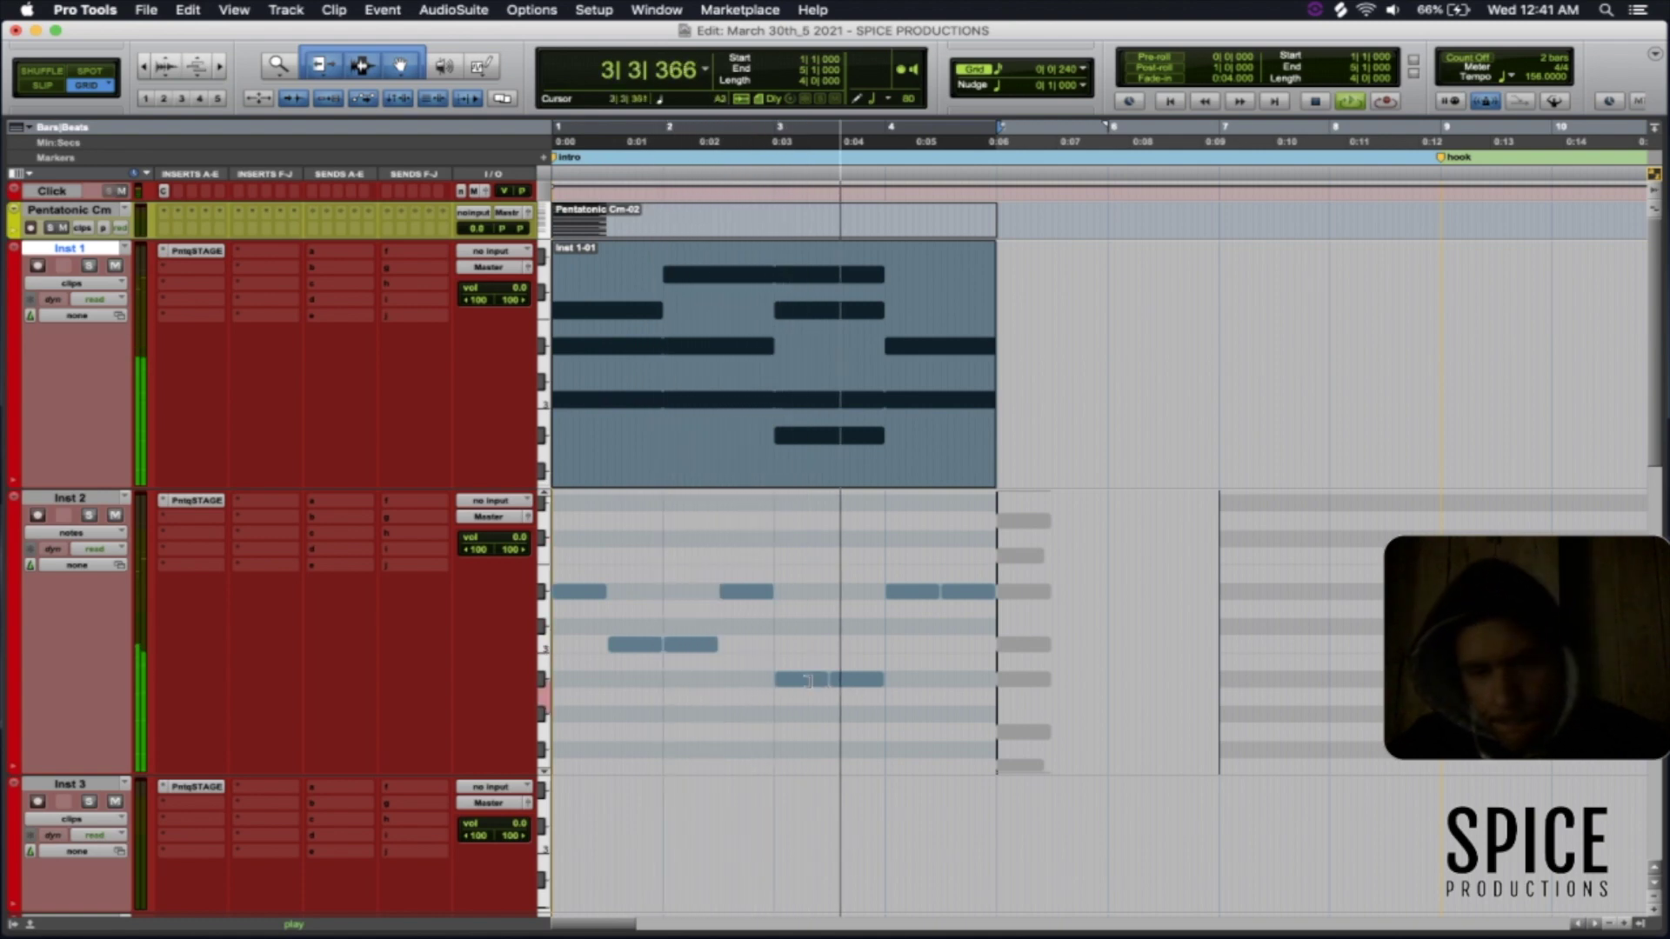
- Move the first Inst 2 note of bar 3 up to F3 and the second note of bar 4 down to C3
key("space")
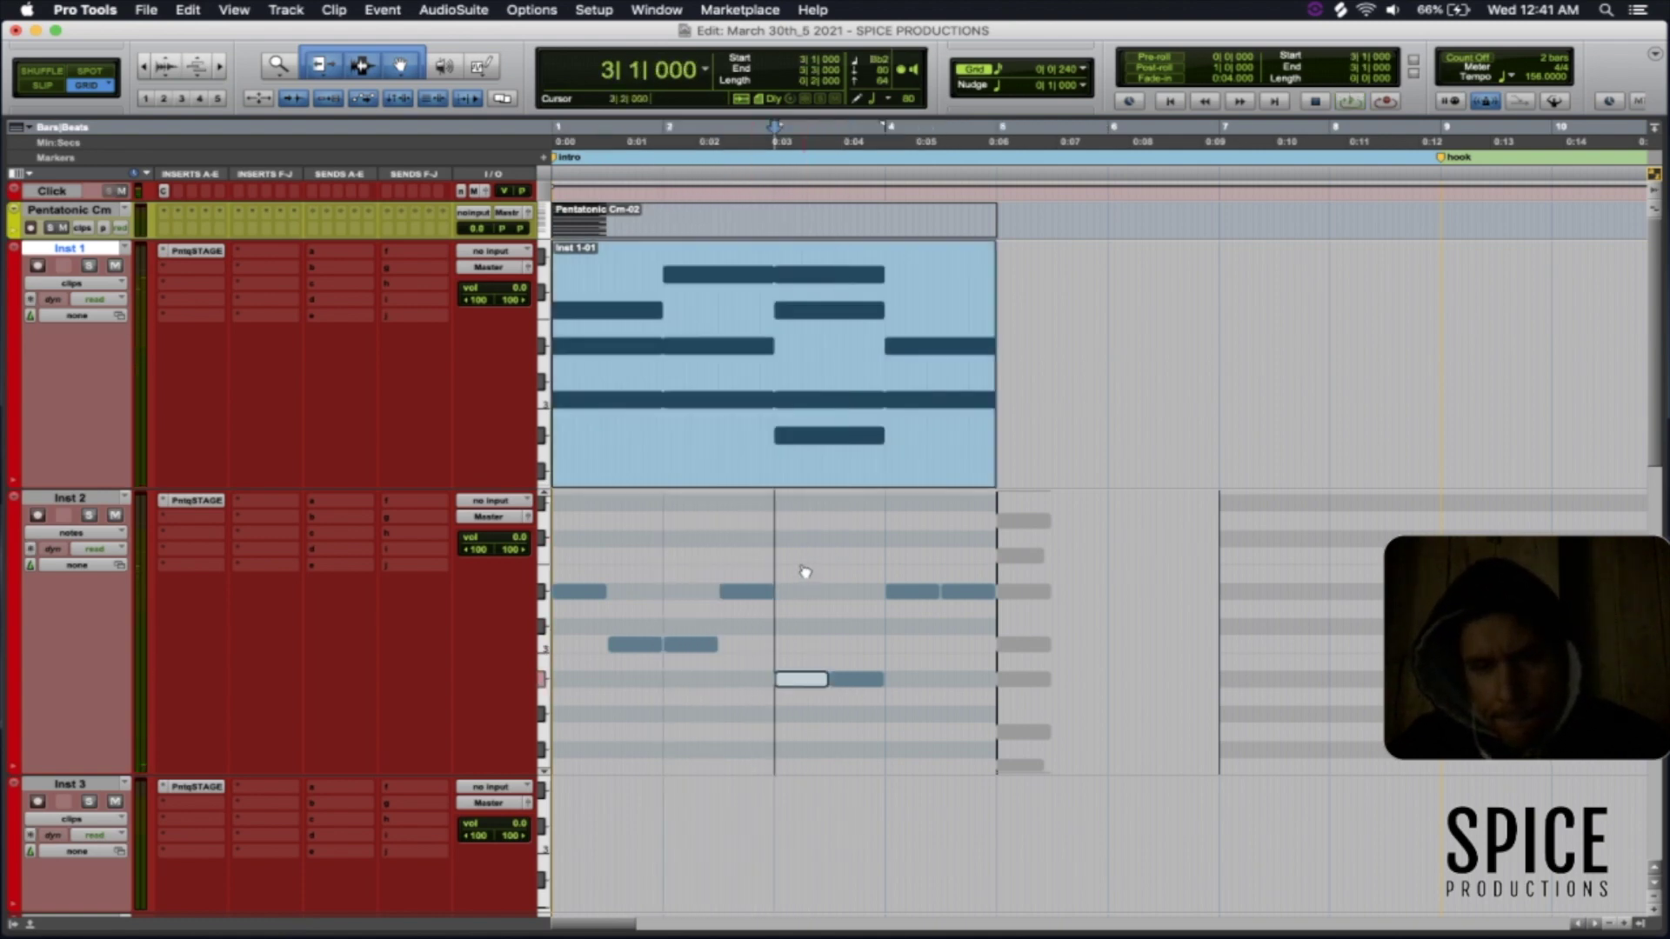
left_click_drag(804, 681, 805, 571)
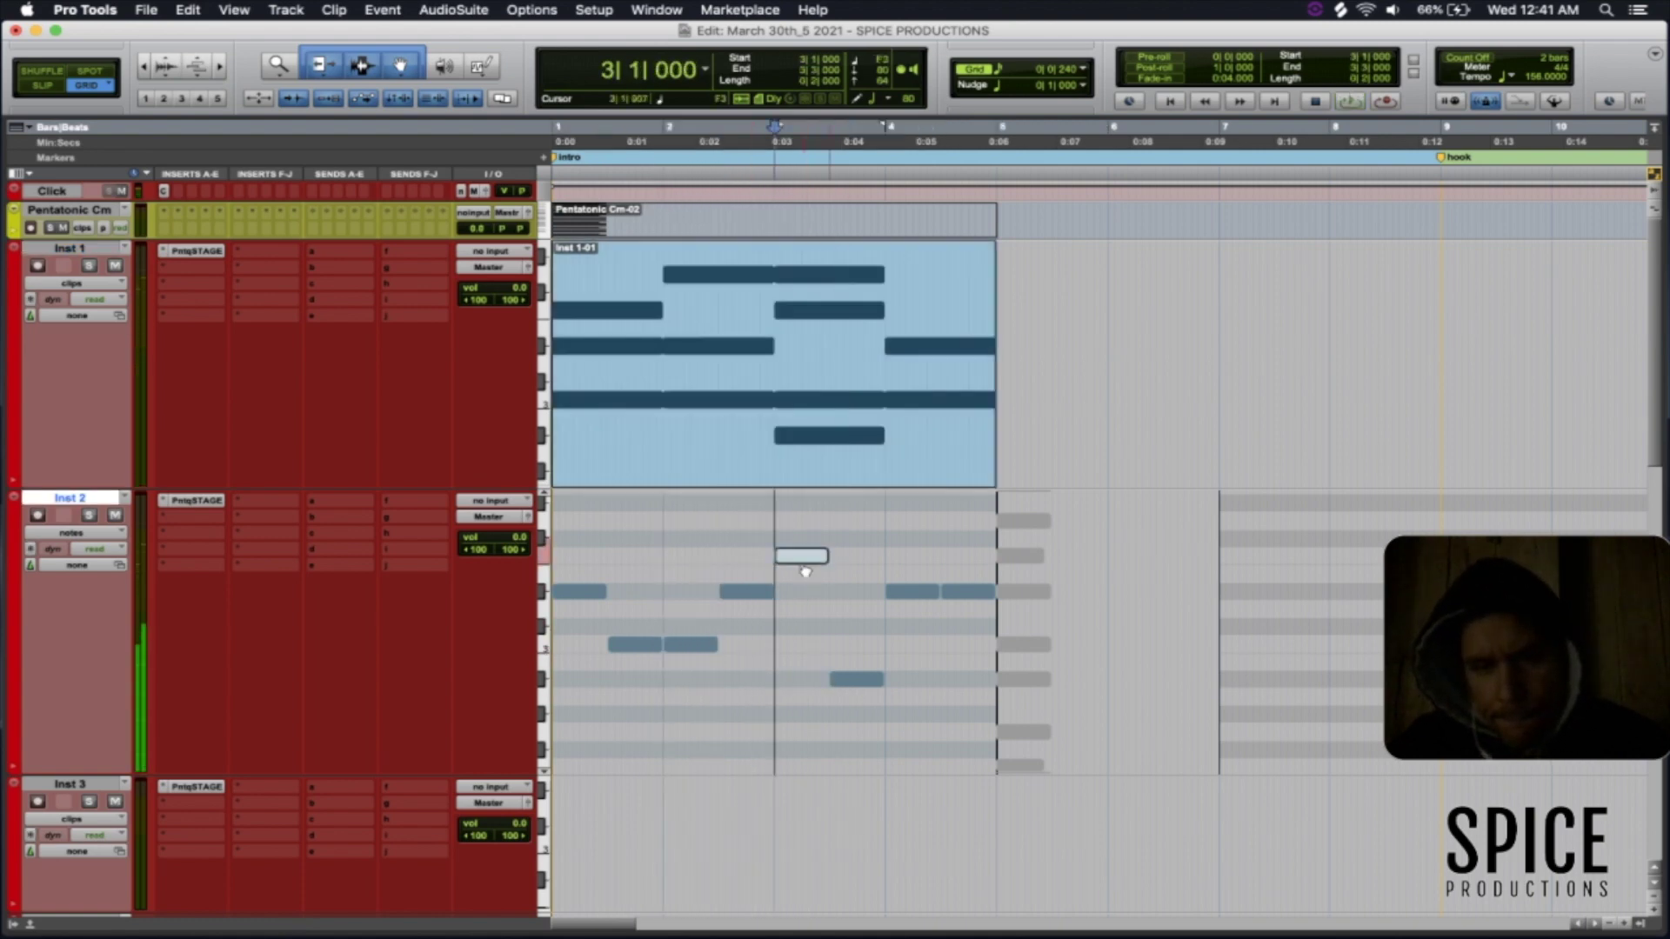
left_click(779, 473)
key("space")
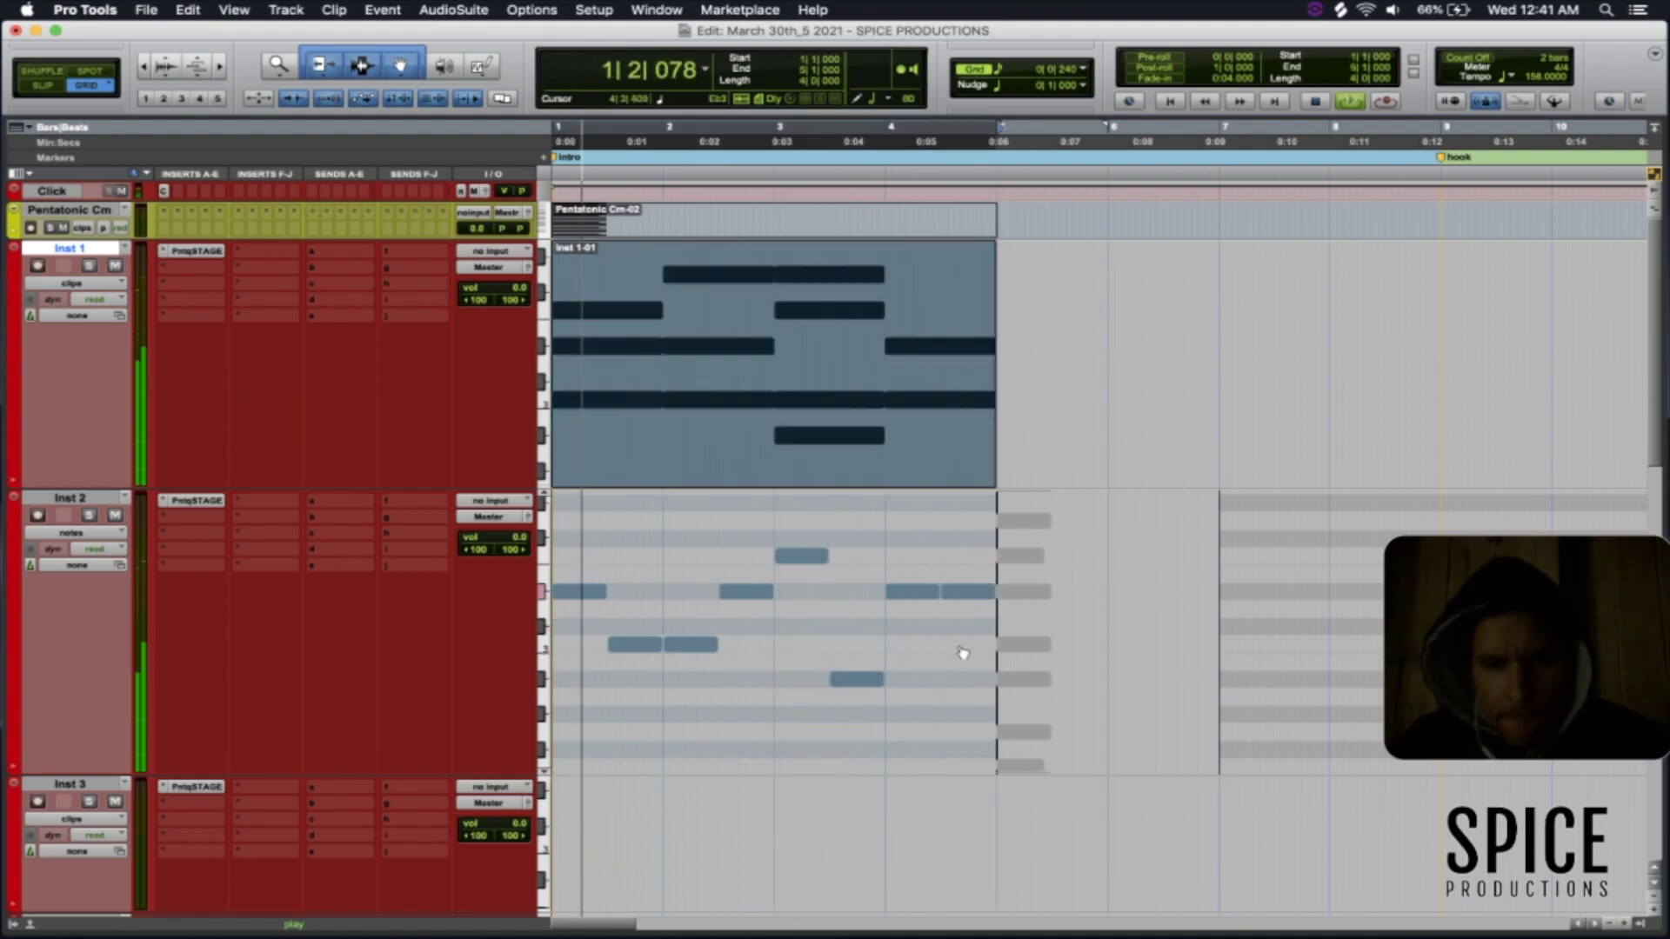
left_click_drag(964, 592, 955, 661)
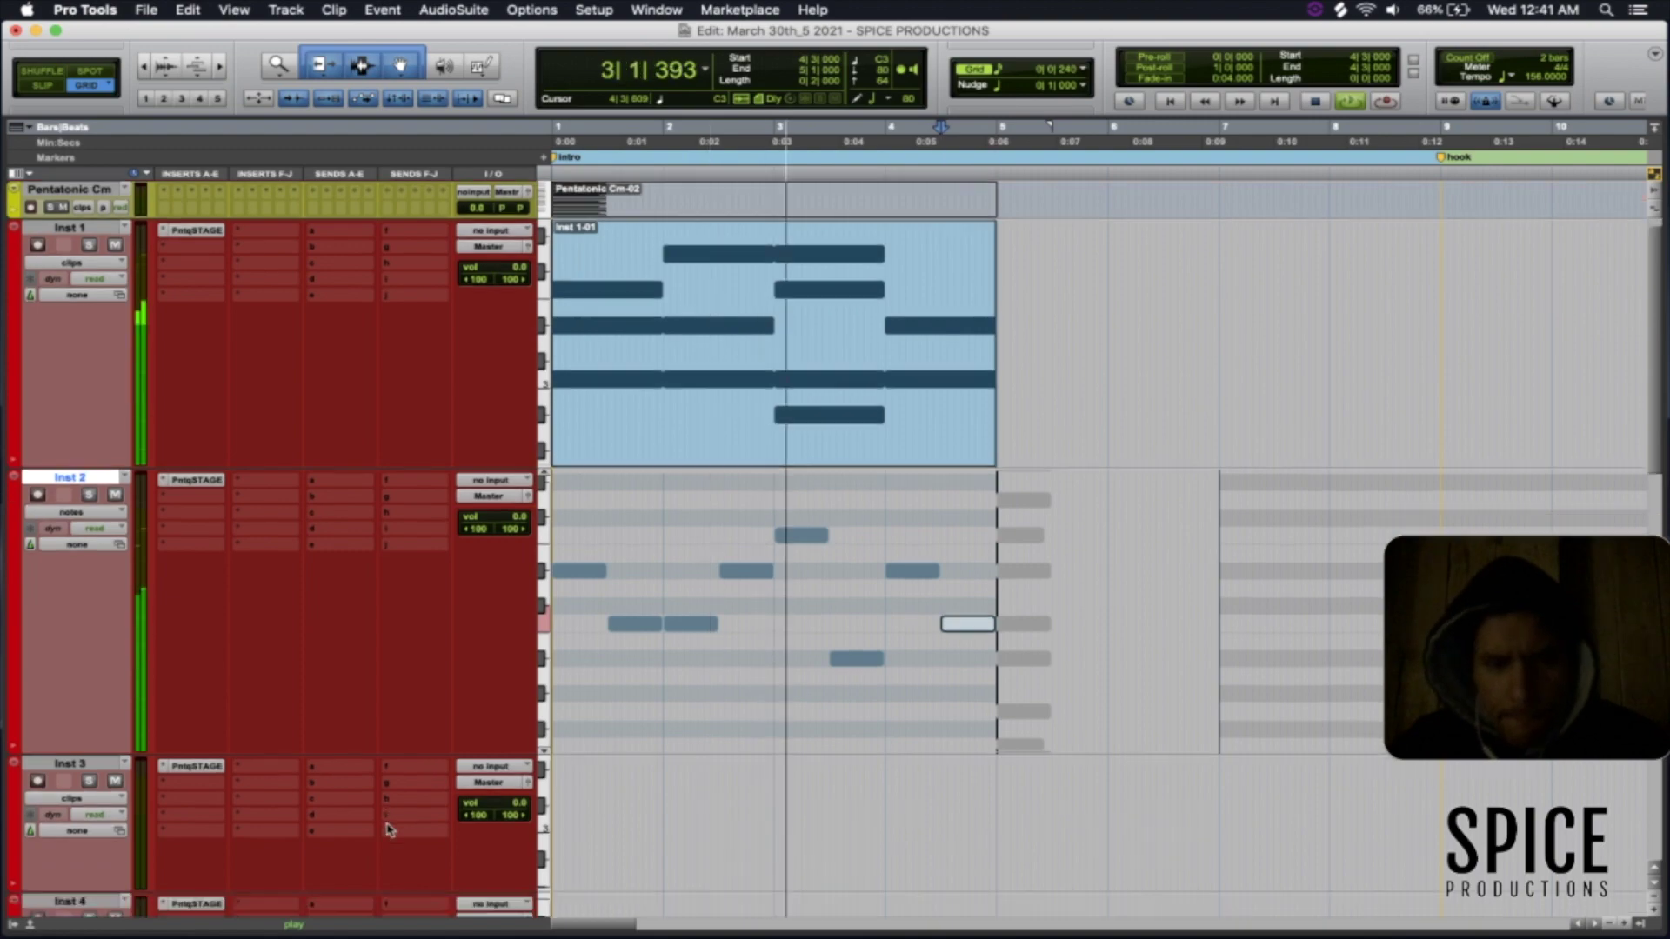
- Try all the Inst 2 melody notes one octave higher
scroll(392, 826, "down", 5)
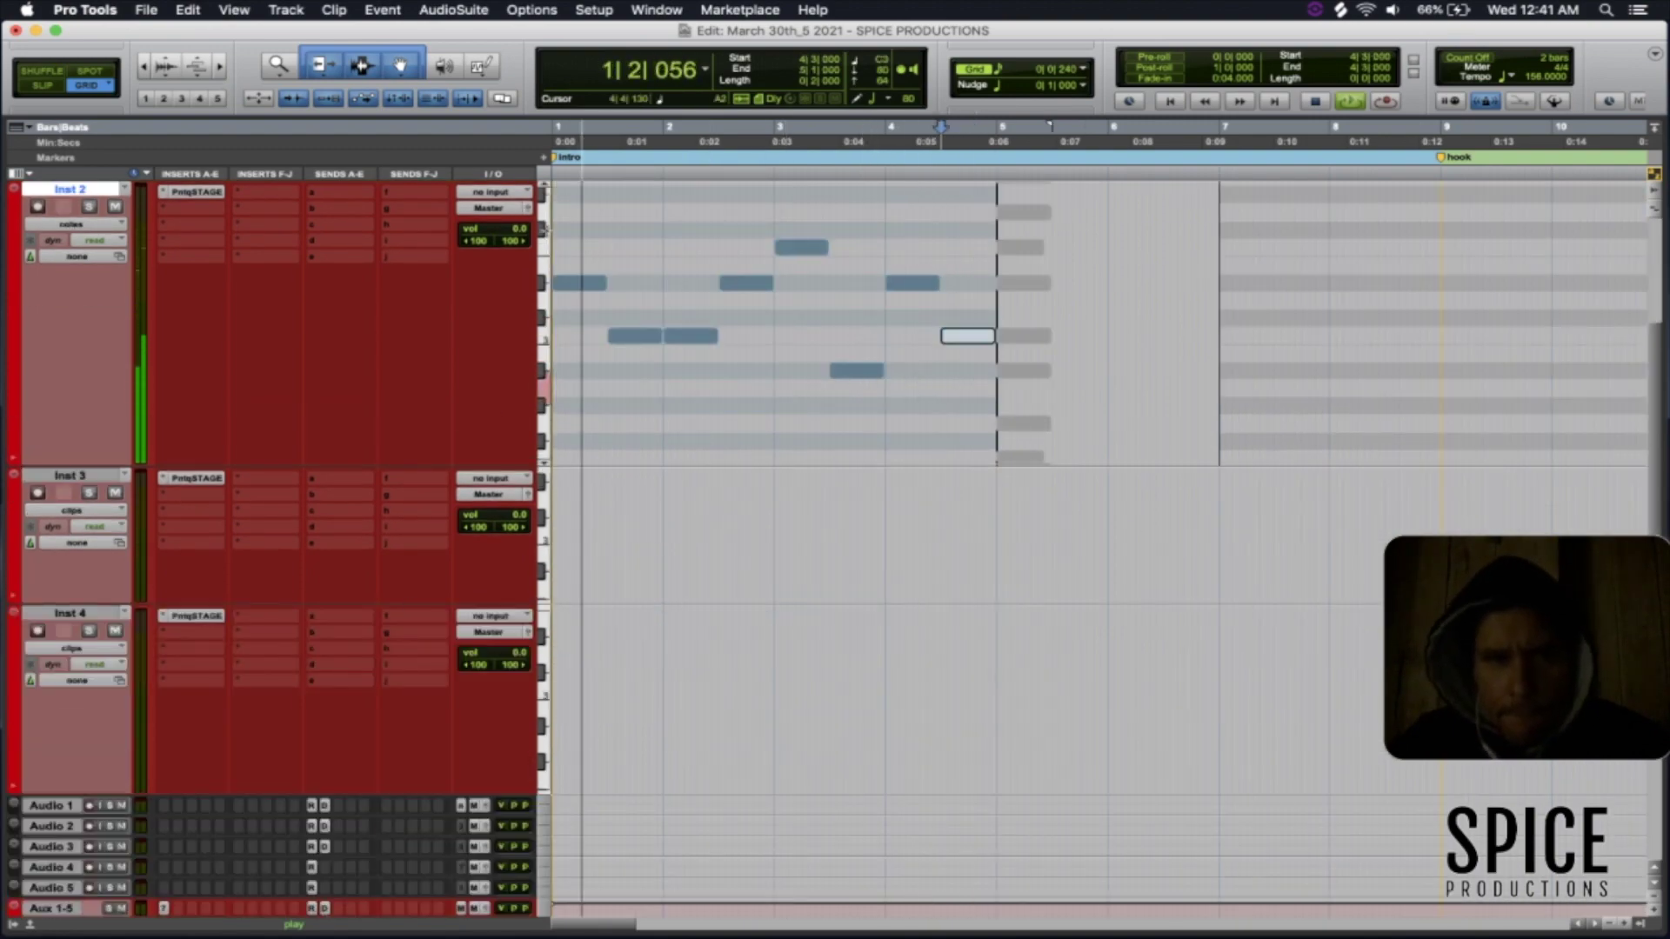
left_click_drag(972, 381, 525, 215)
left_click(574, 287)
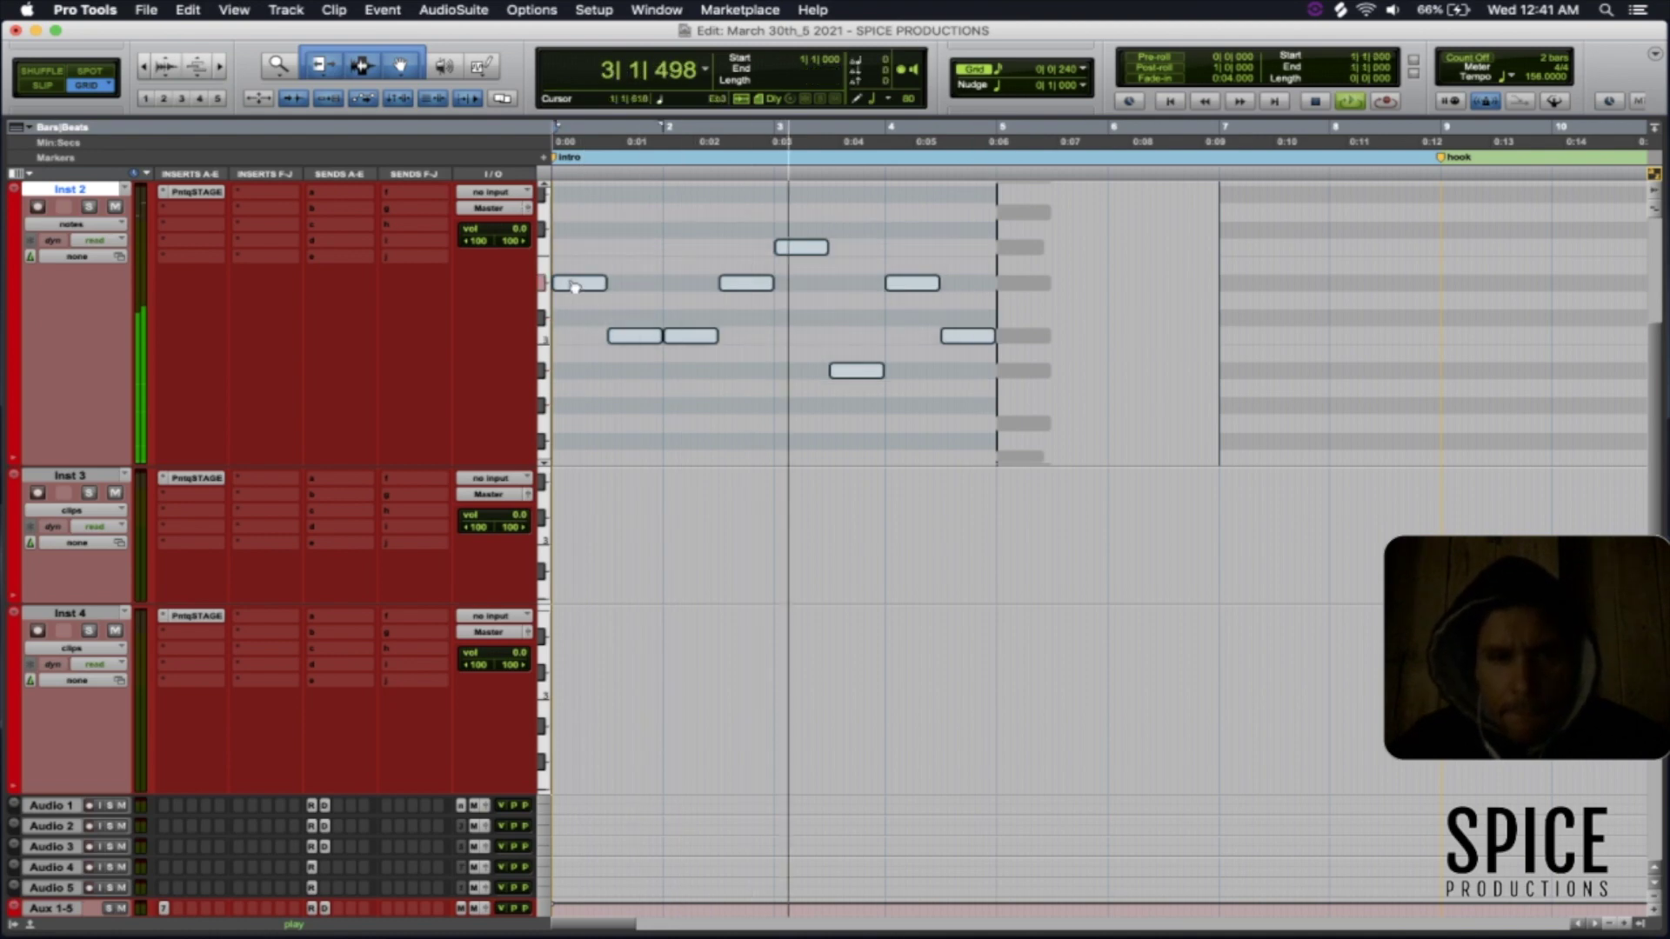
left_click_drag(572, 174, 562, 254)
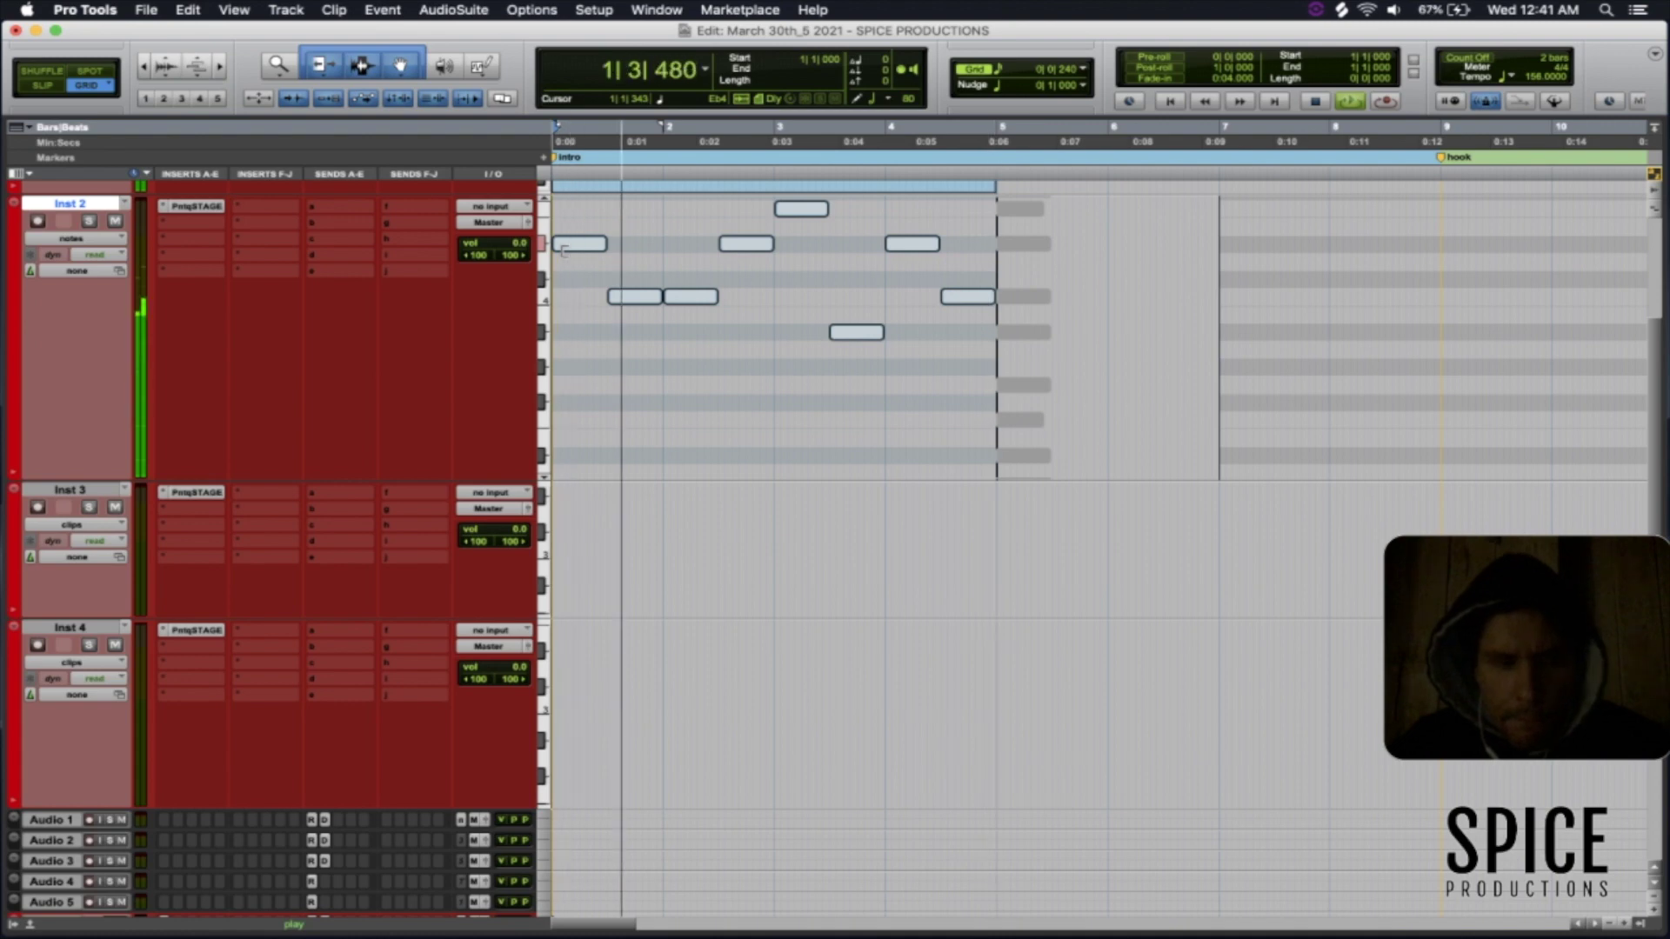
key("super+z")
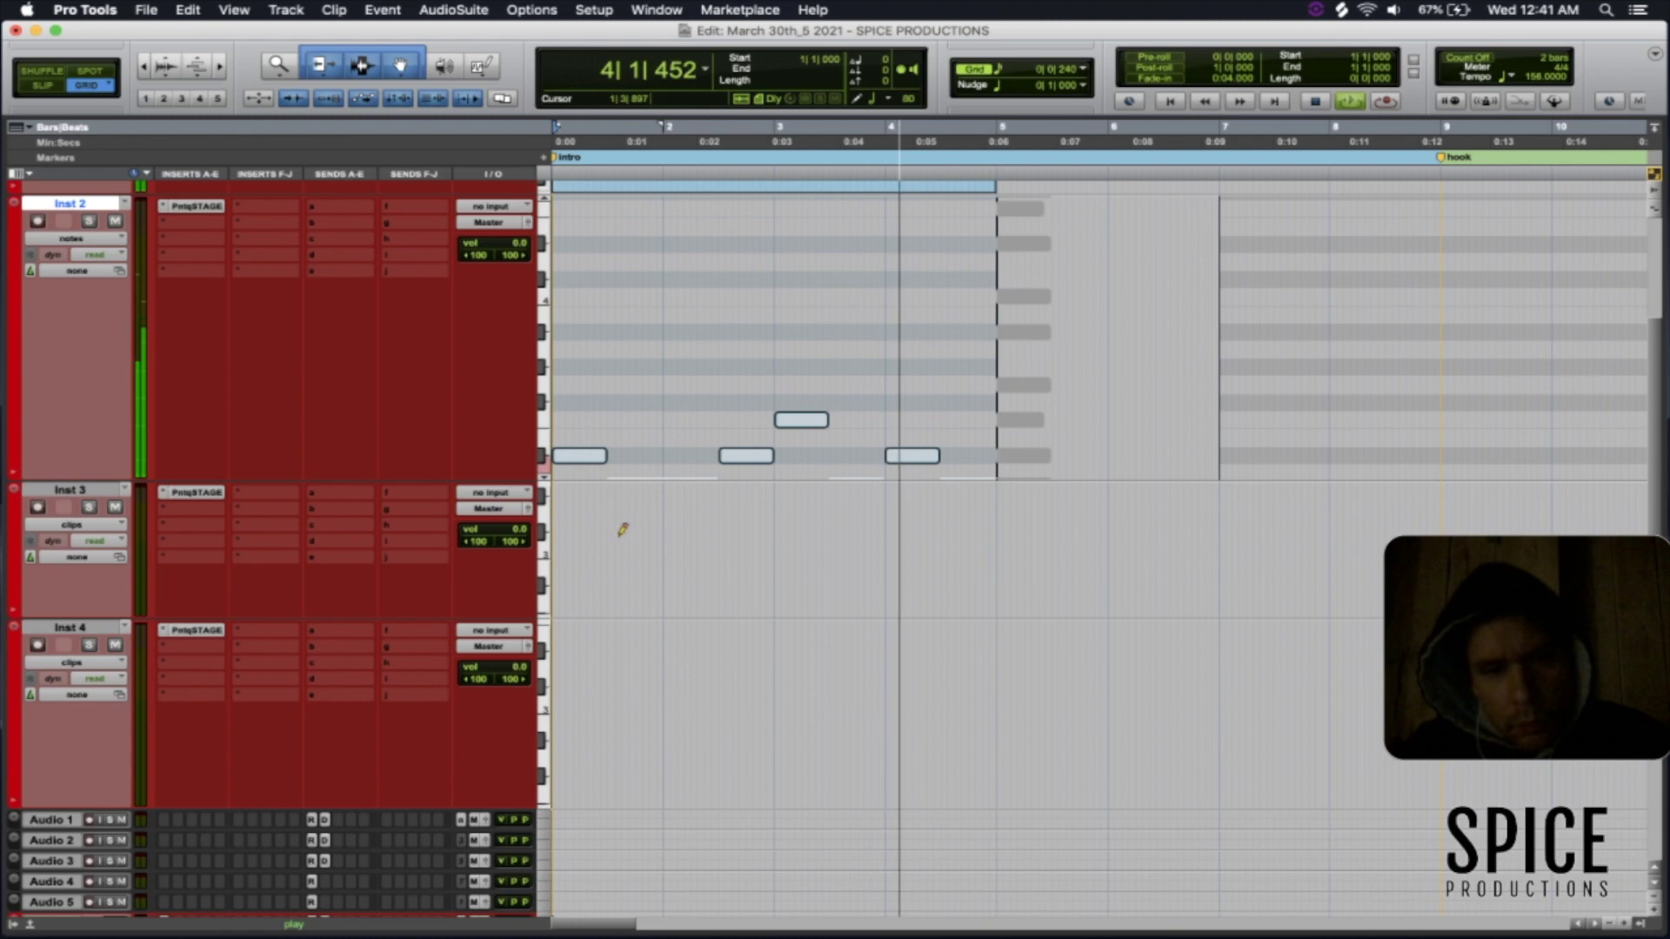
- Display Inst 3 as notes and increase its track height
key("ctrl+semicolon")
key("ctrl+minus")
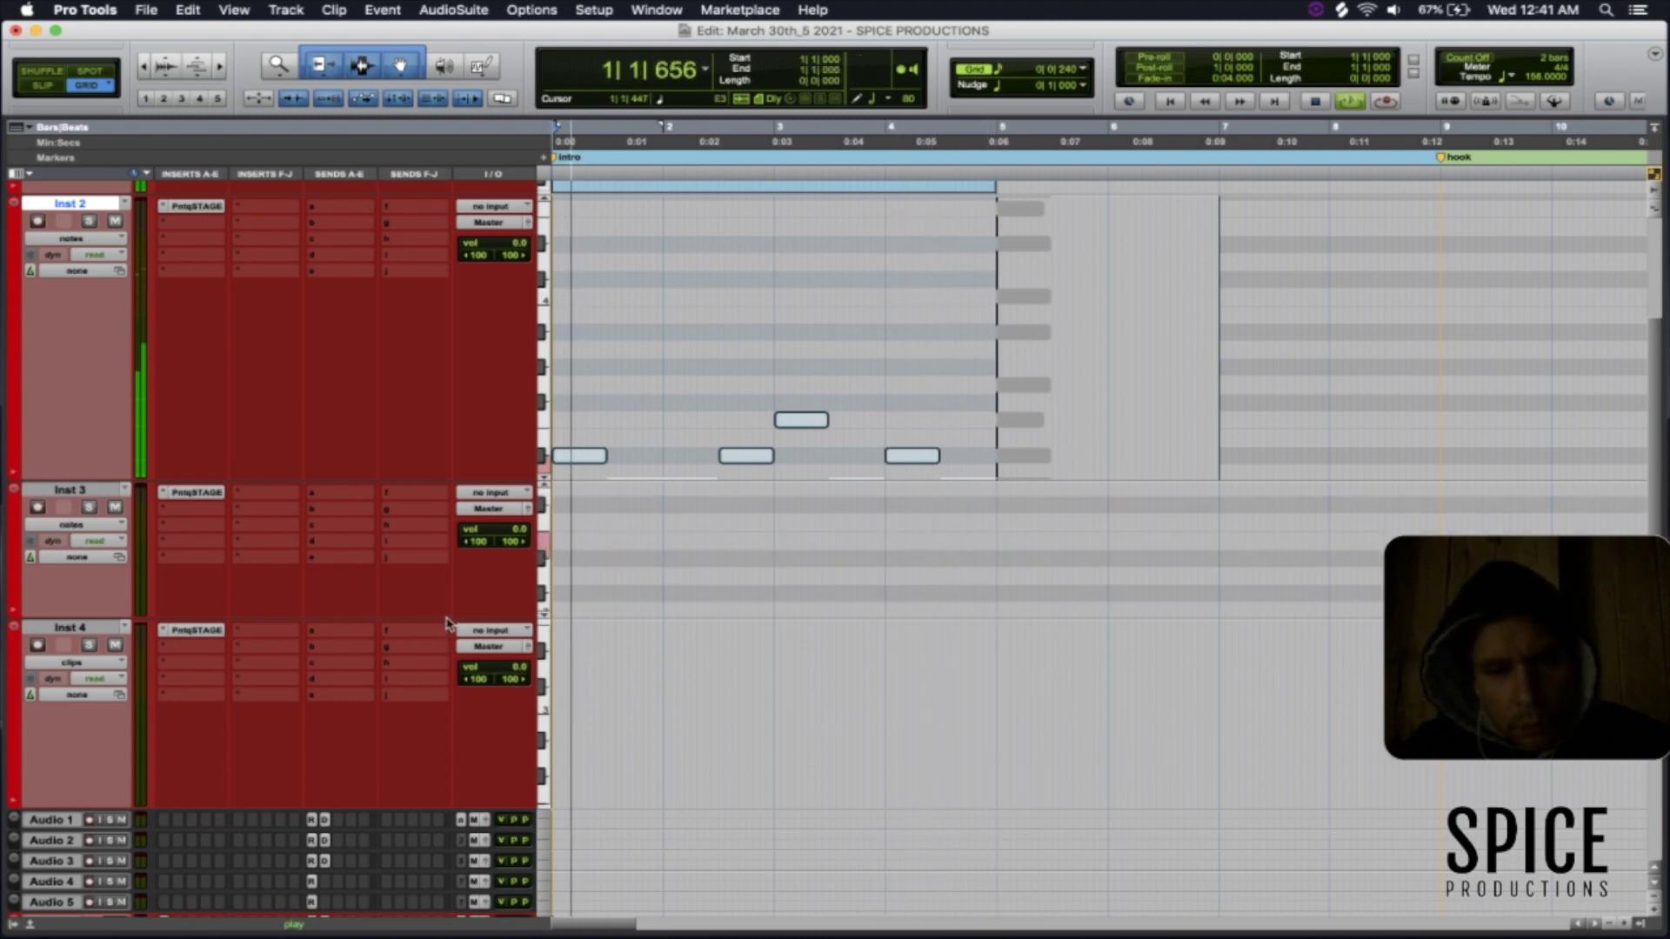
left_click_drag(447, 619, 460, 837)
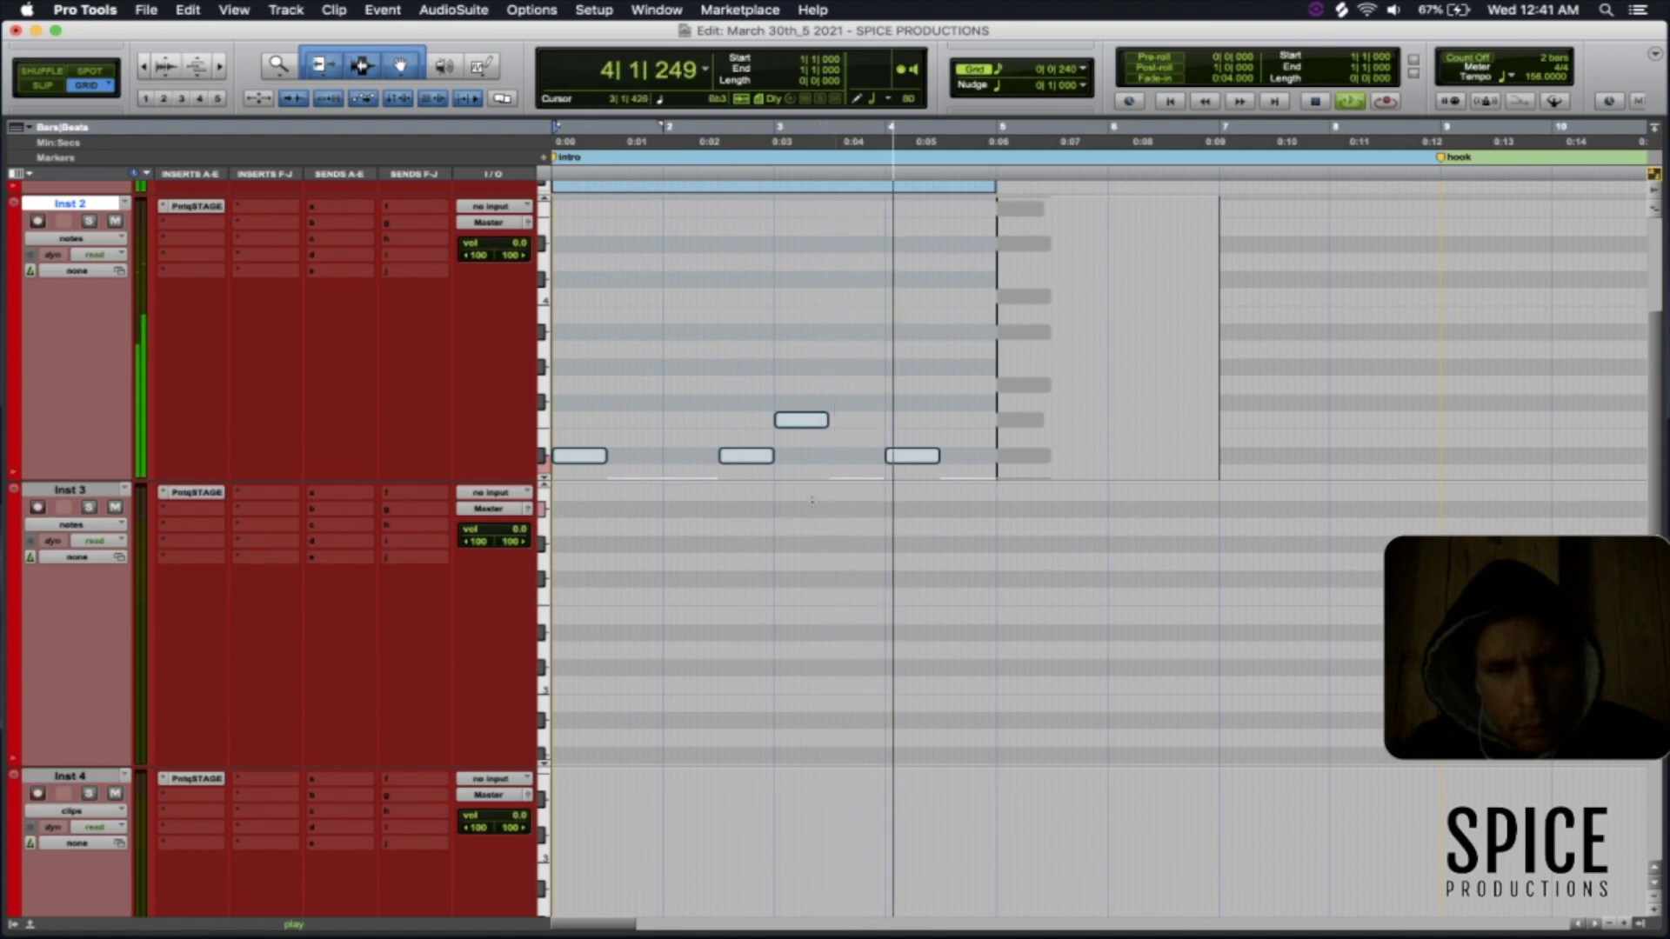
- Display Inst 2 as clips and copy its pentatonic guide clip onto Inst 3 at bar 5
left_click(87, 239)
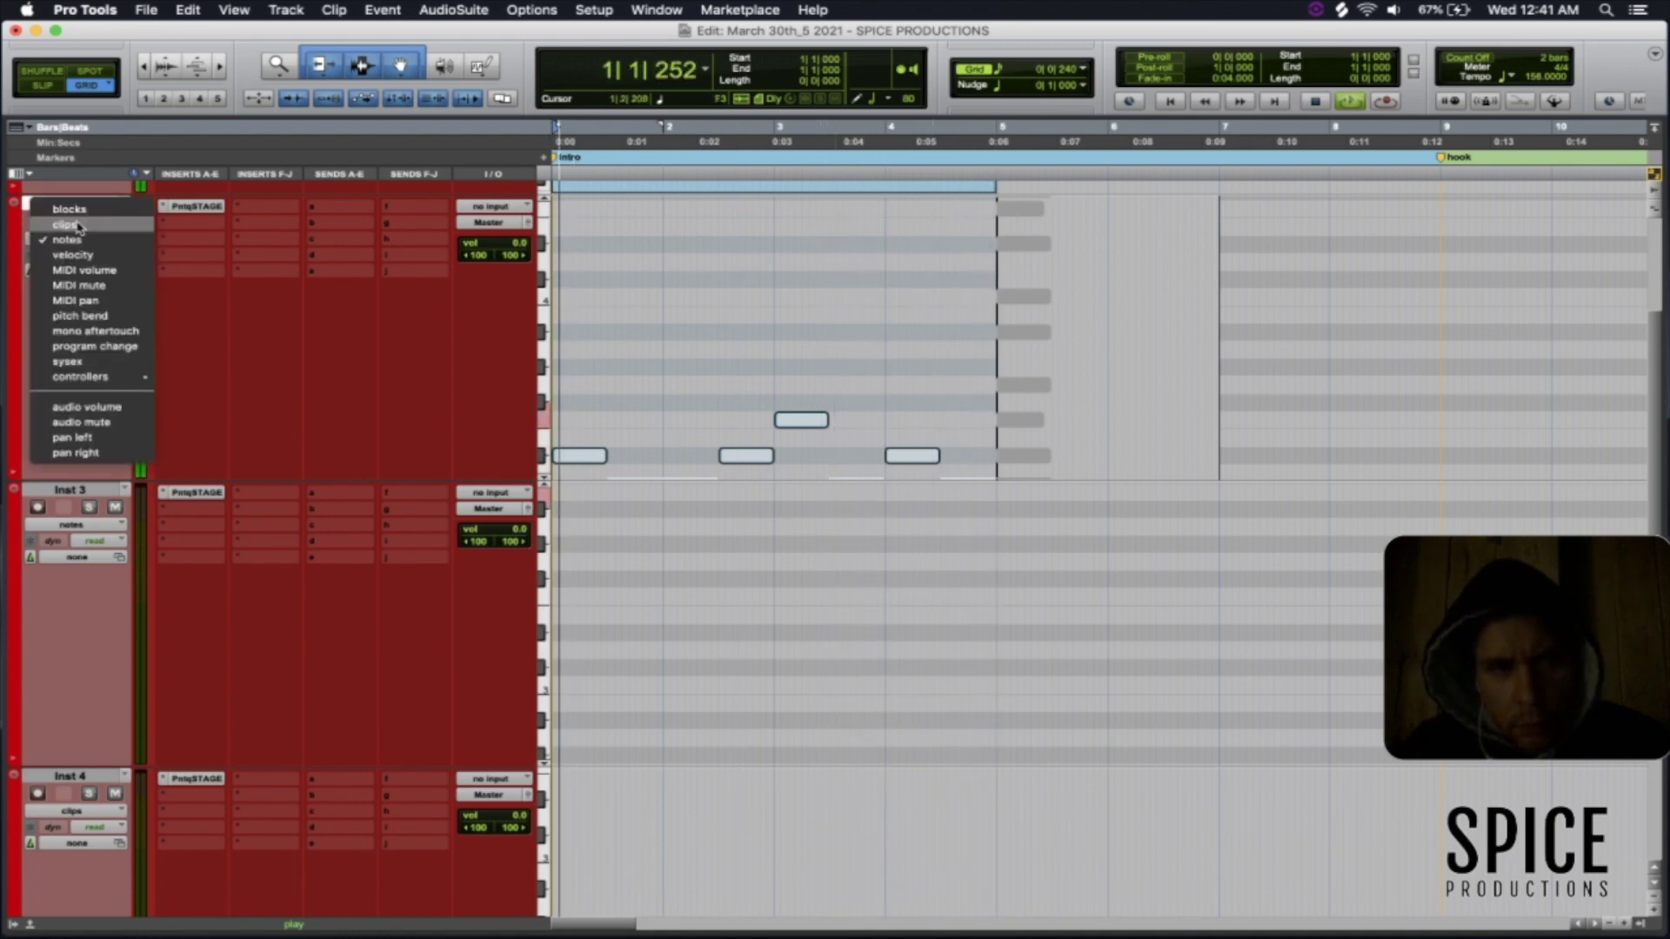
left_click(70, 224)
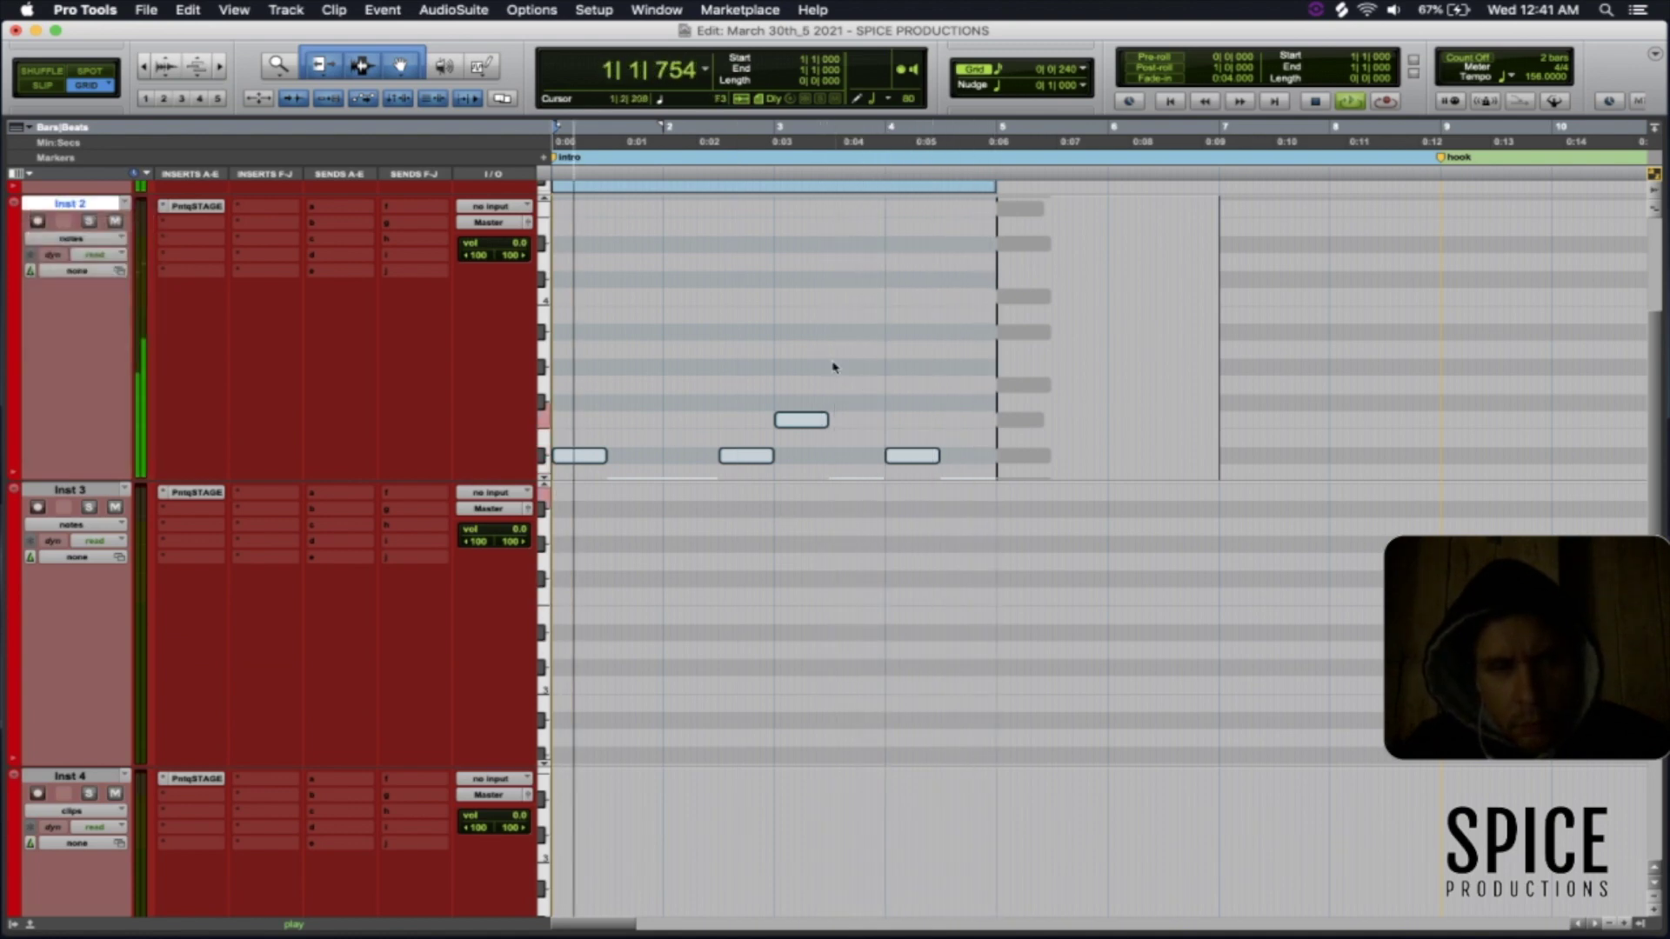
left_click(1075, 475)
key("super+m")
left_click_drag(1077, 574, 1079, 585)
left_click_drag(810, 598, 810, 598)
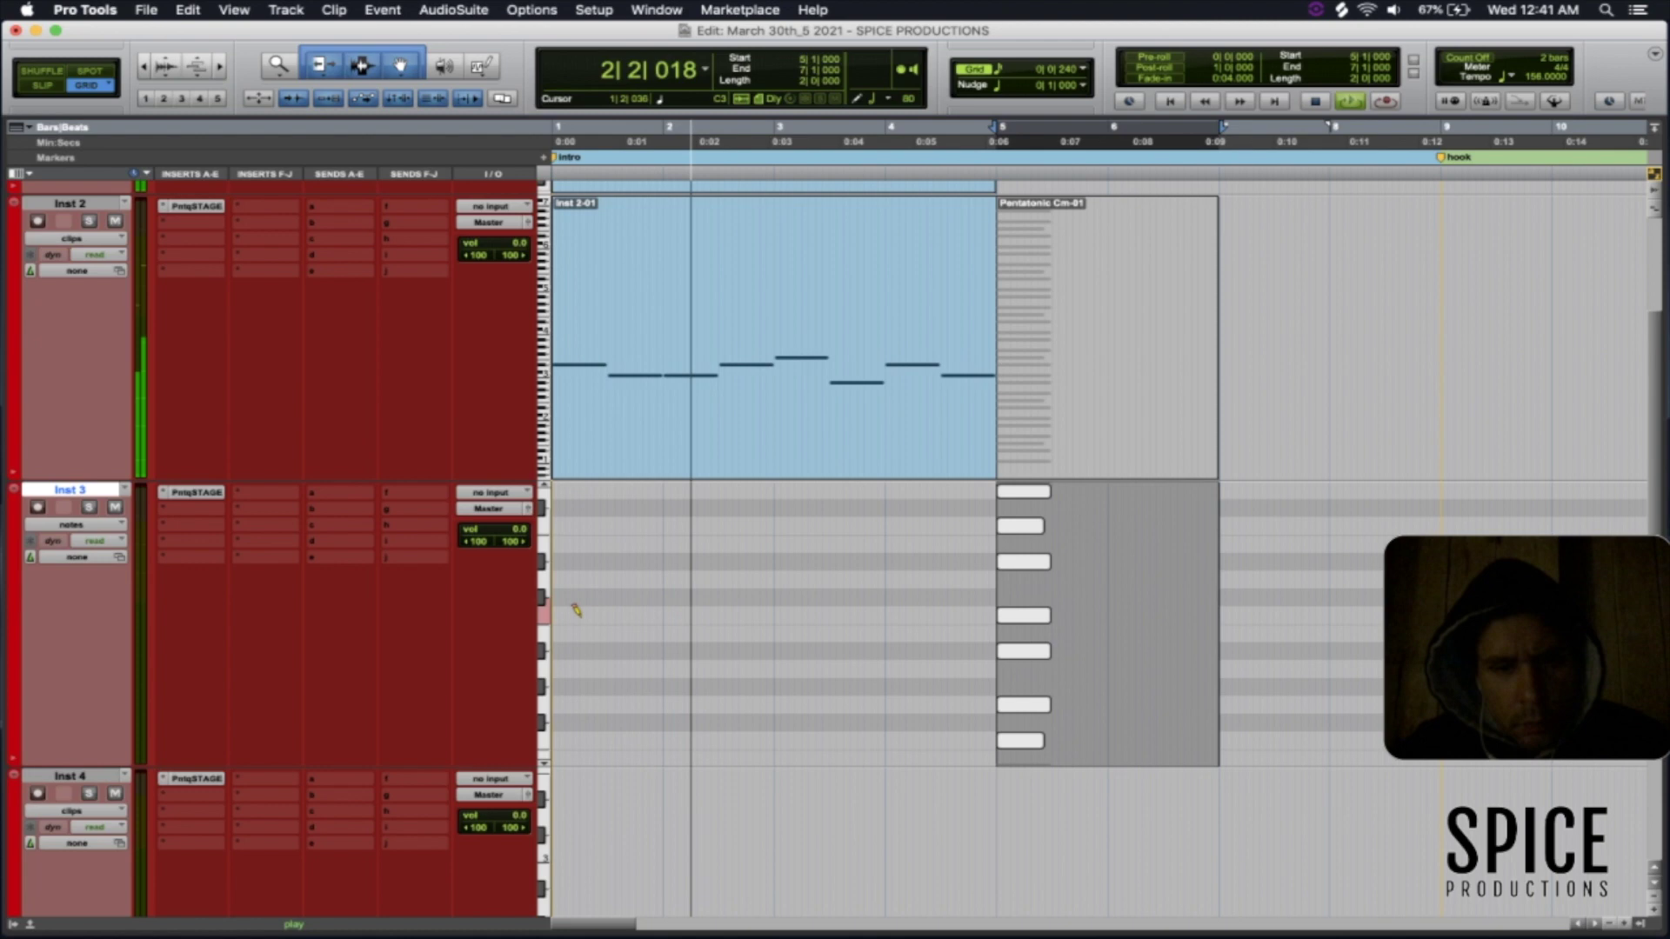
key("t")
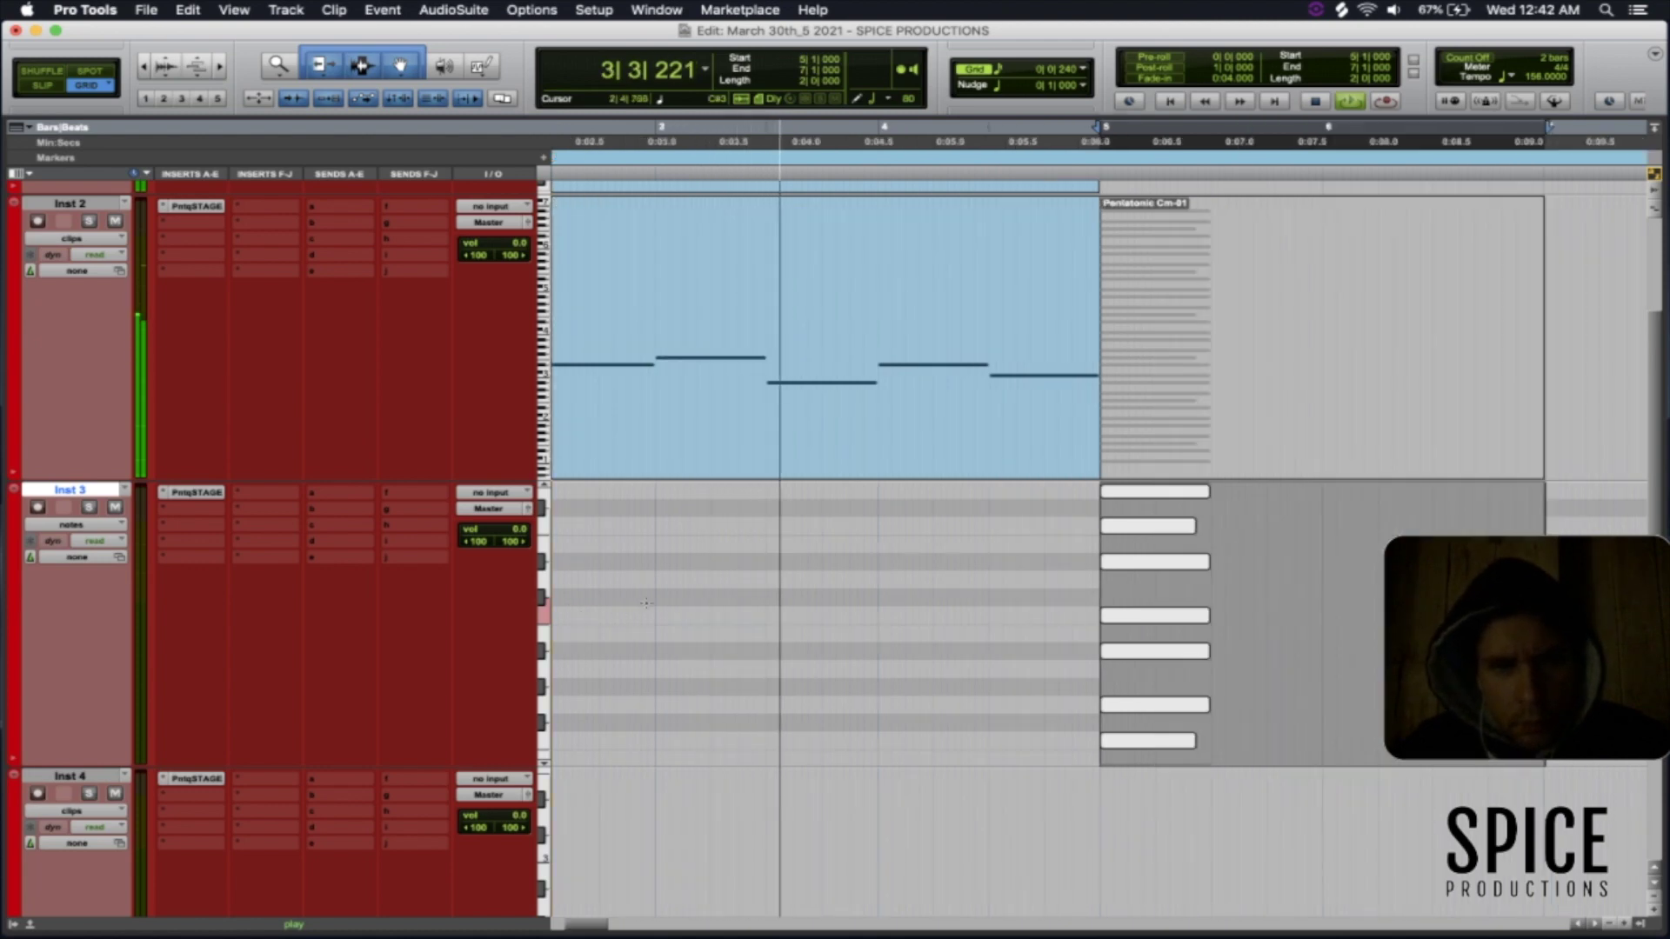
scroll(581, 616, "left", 4)
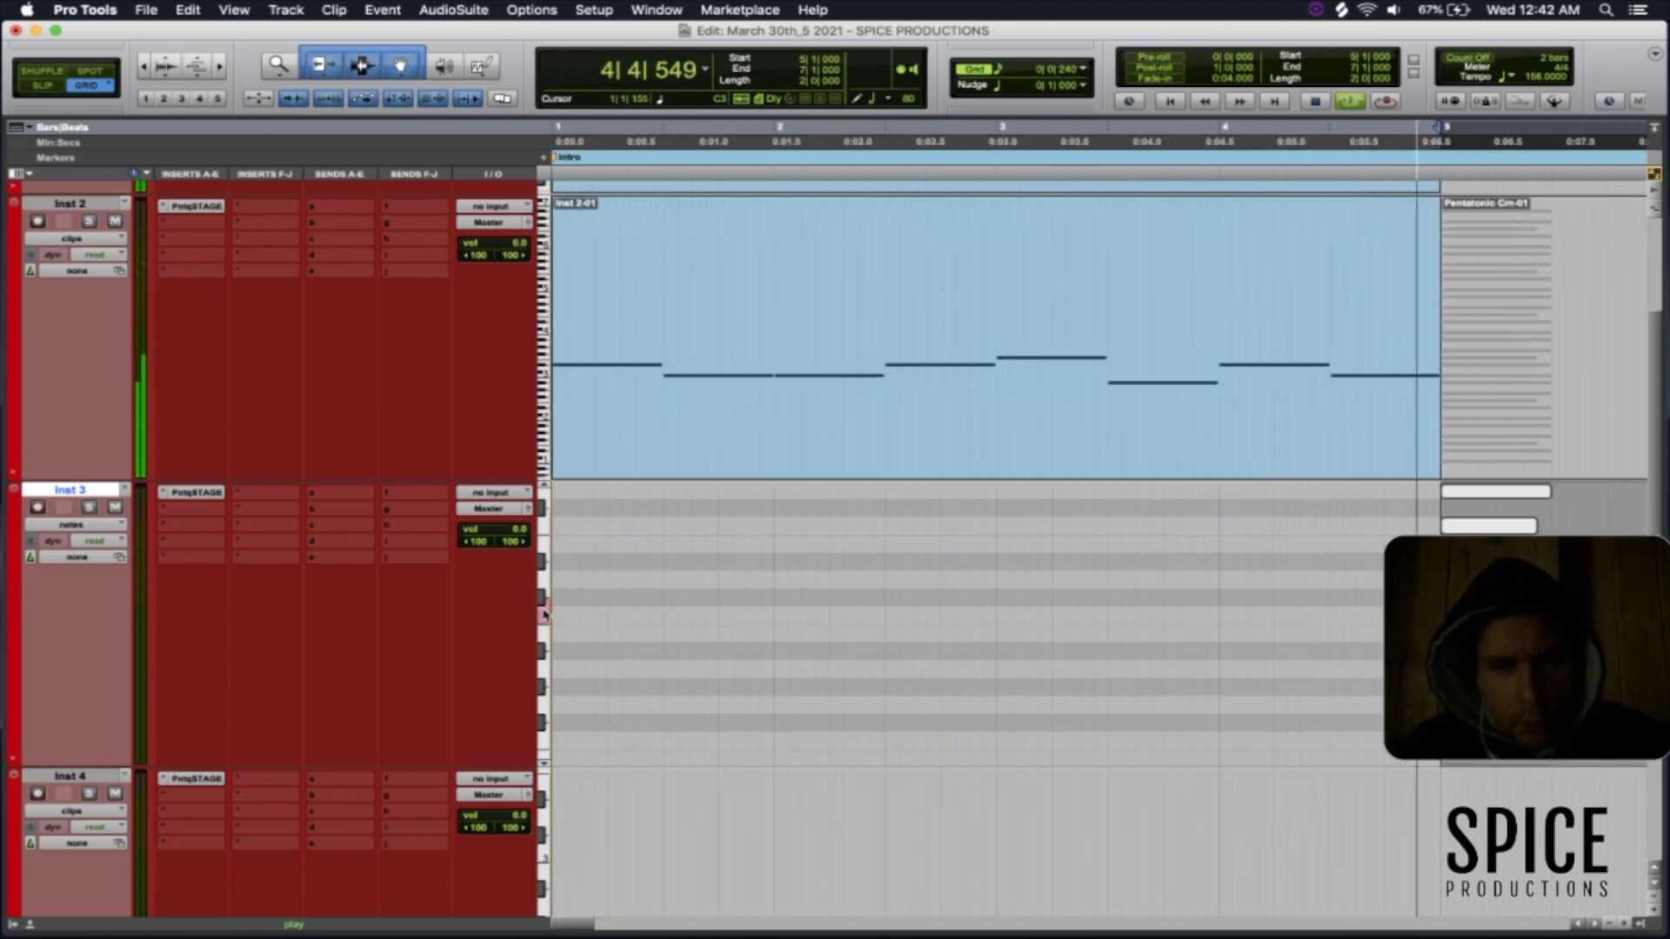
- Set the default length for drawn notes to a quarter note and delete the half-note C3 trial from bar 1 of Inst 3
left_click(584, 614)
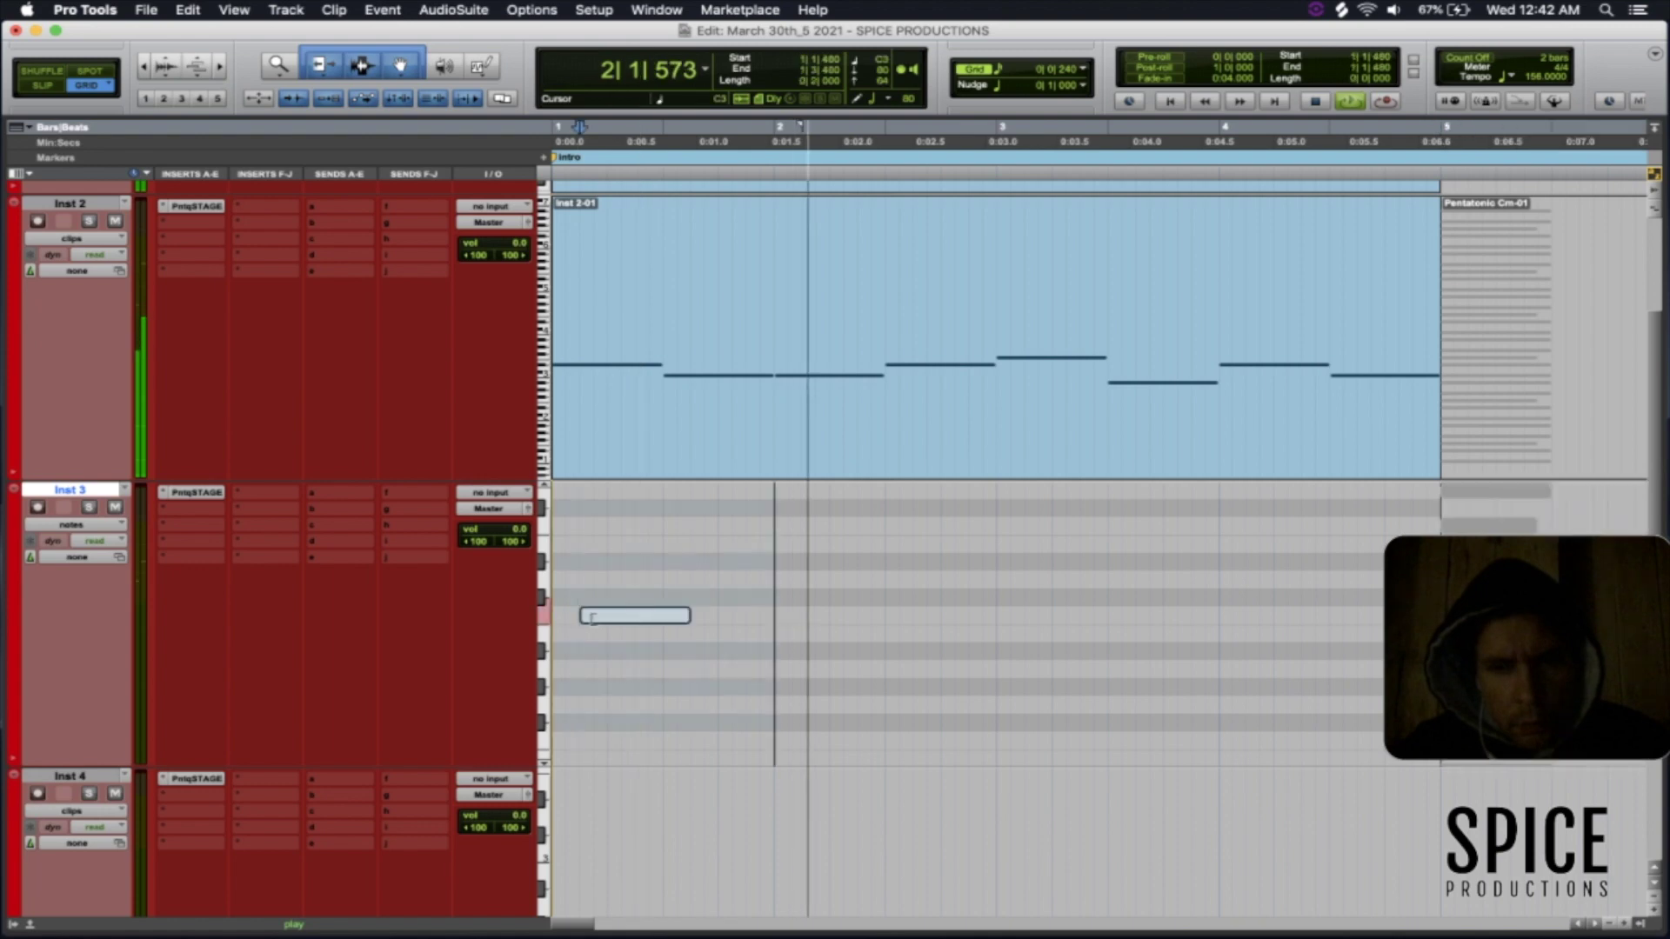
left_click(887, 98)
left_click(896, 115)
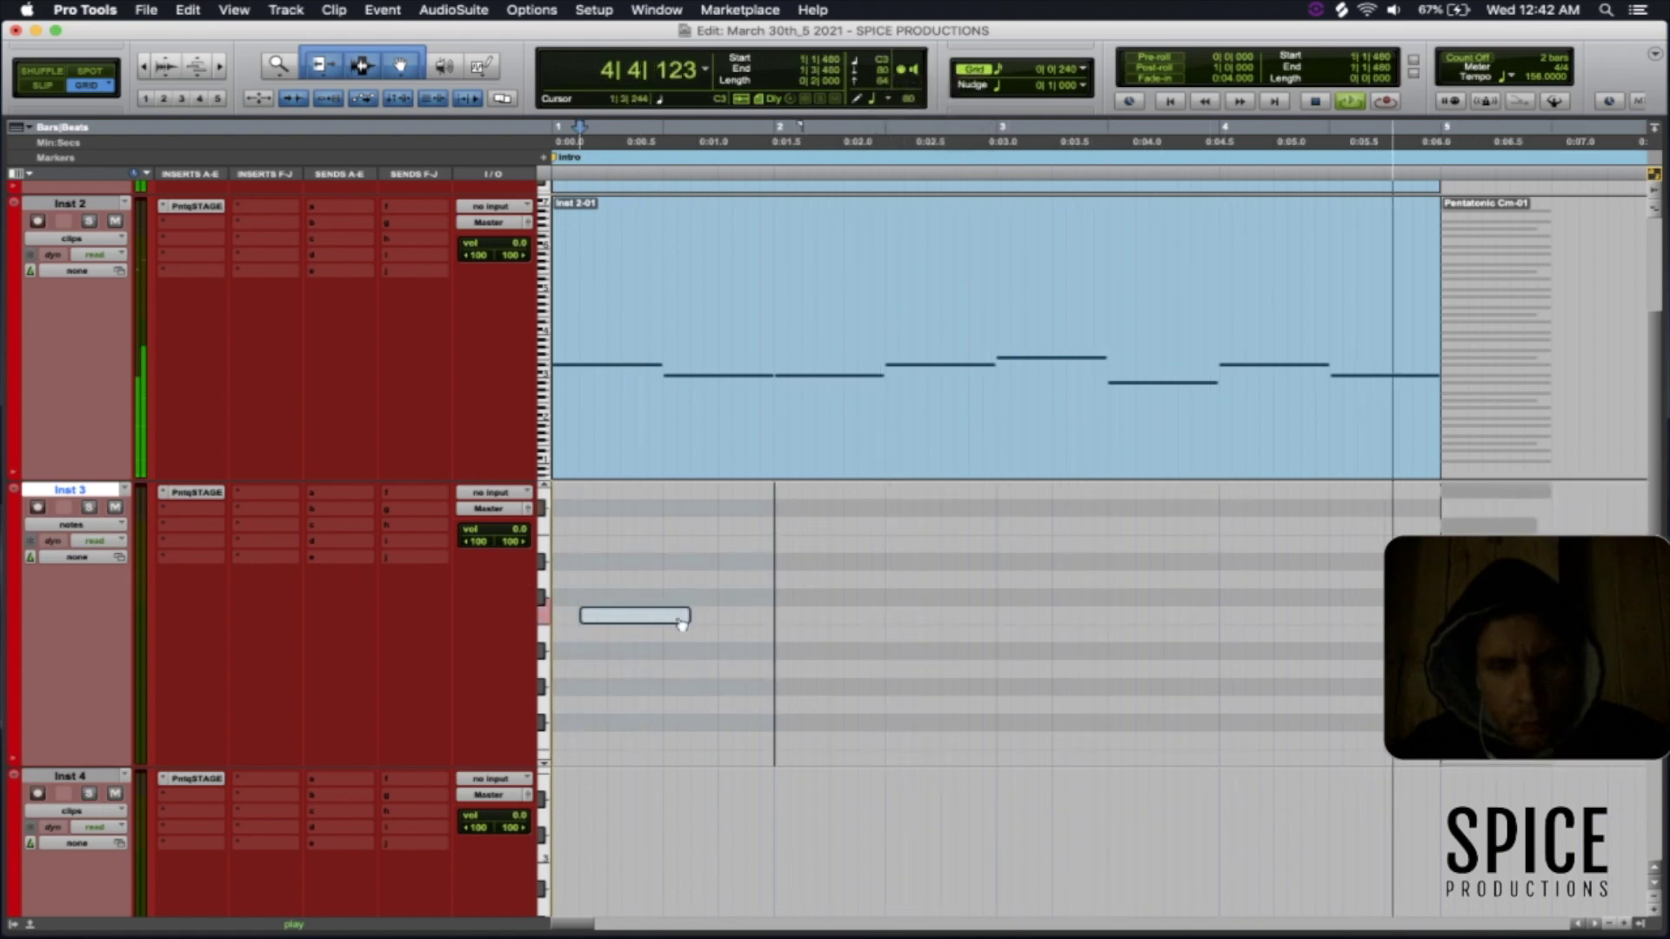
key("Delete")
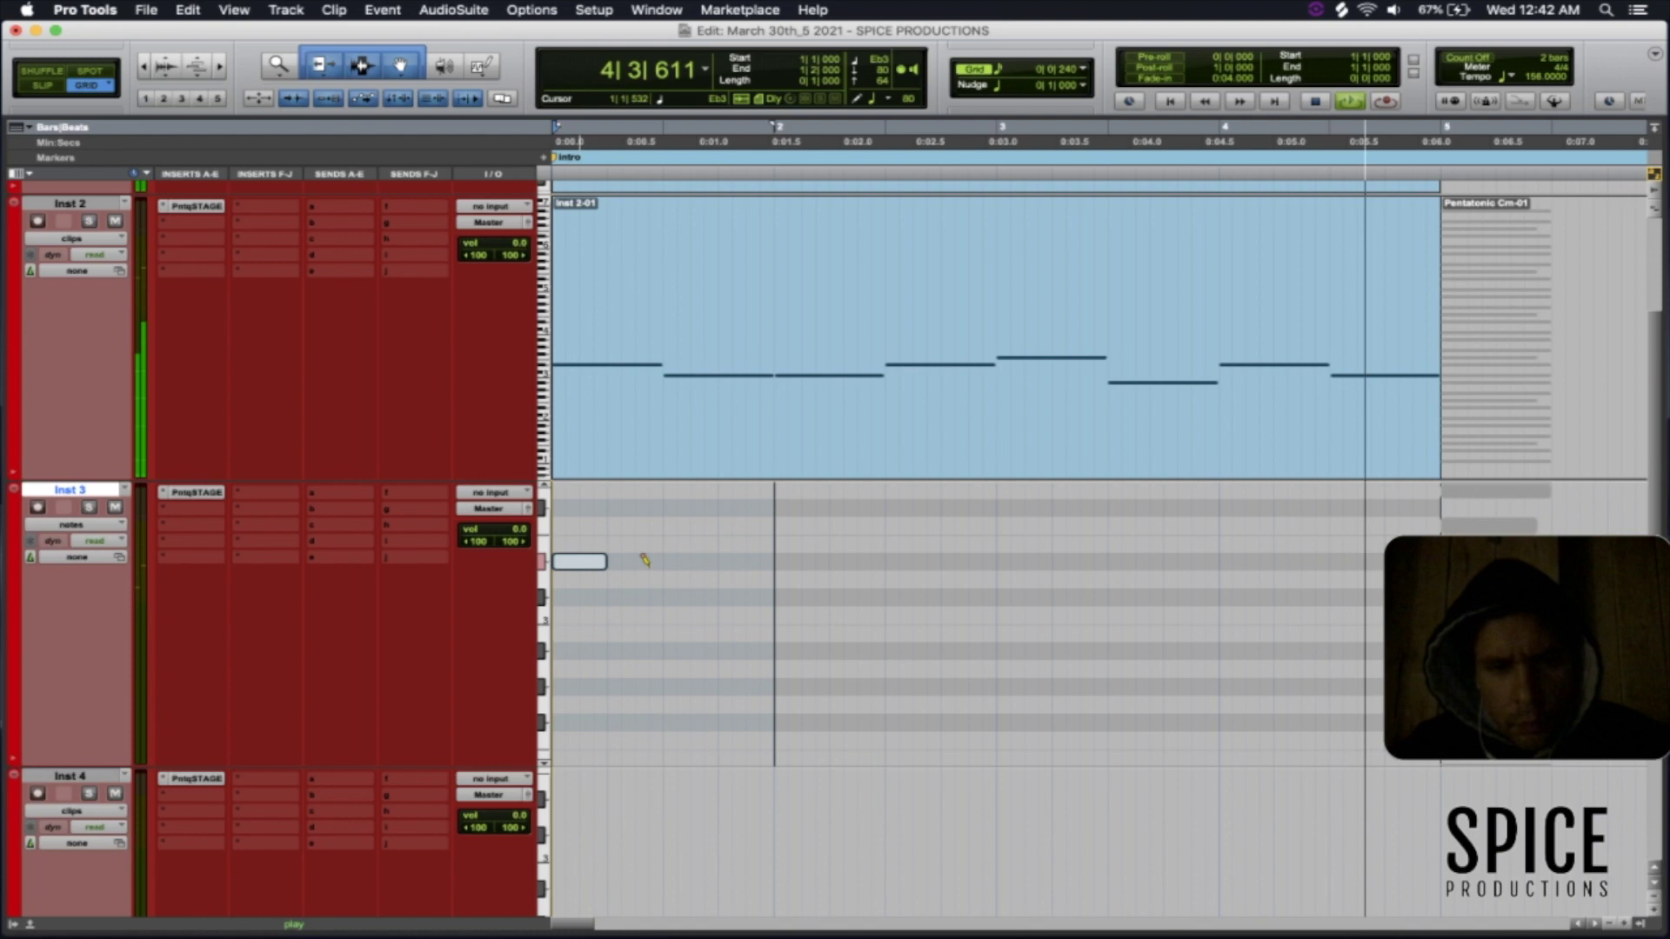
- Draw a quarter-note melody across bar 1 of Inst 3: Eb3, C3, F3, Eb3, one note per beat
left_click(617, 616)
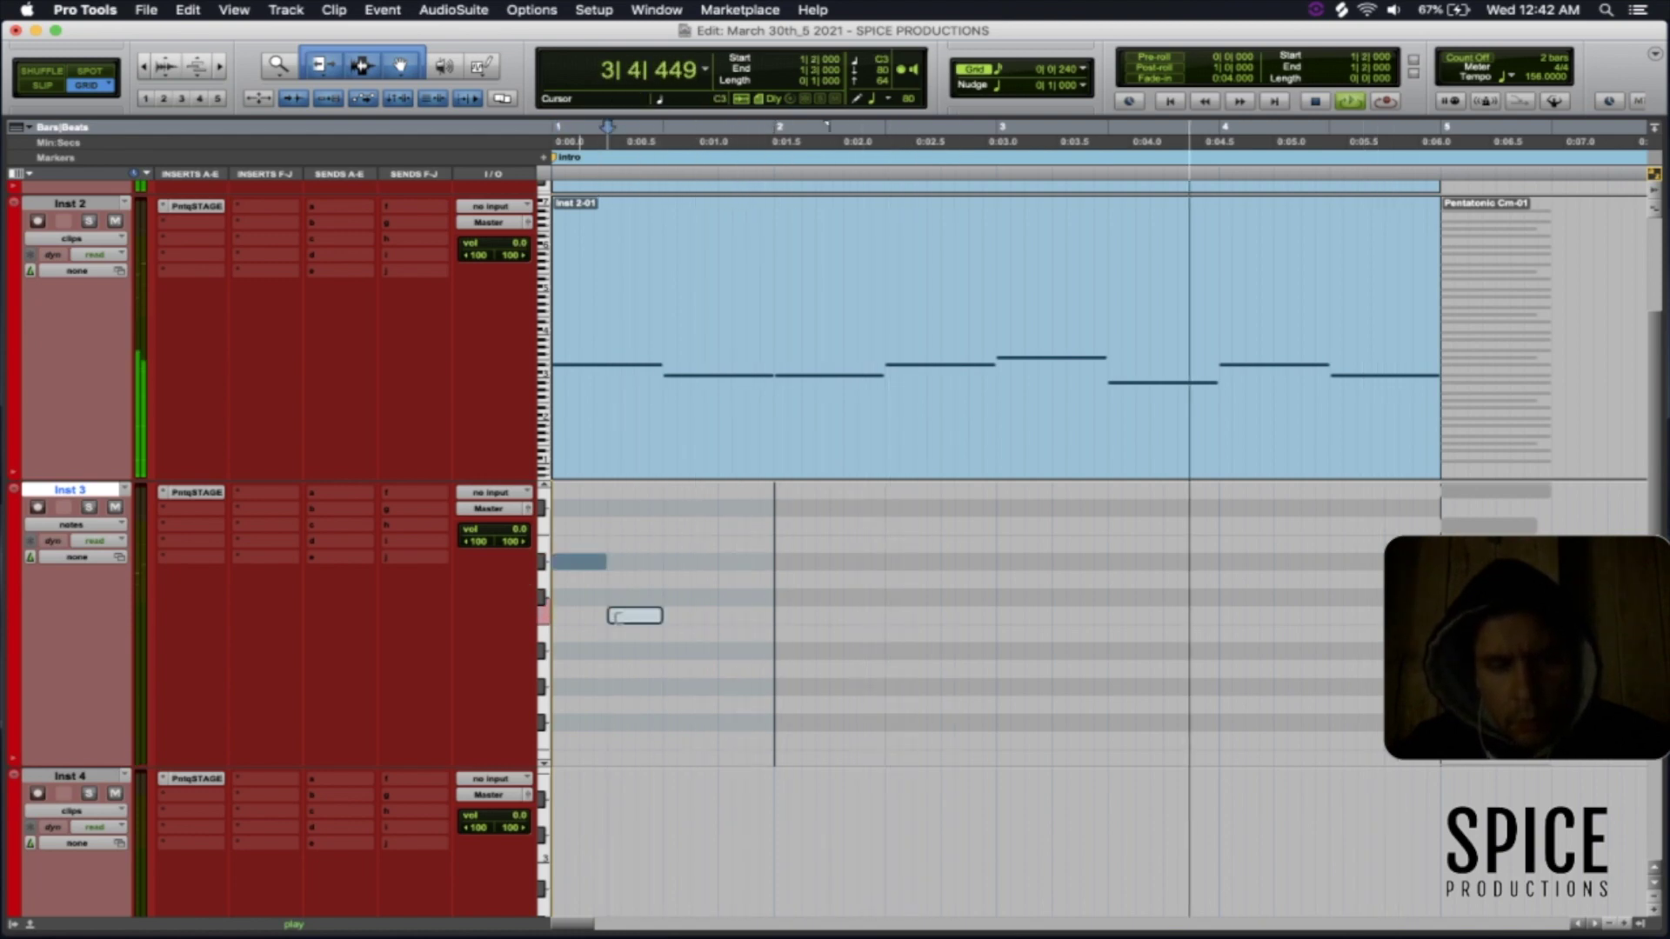
left_click(668, 521)
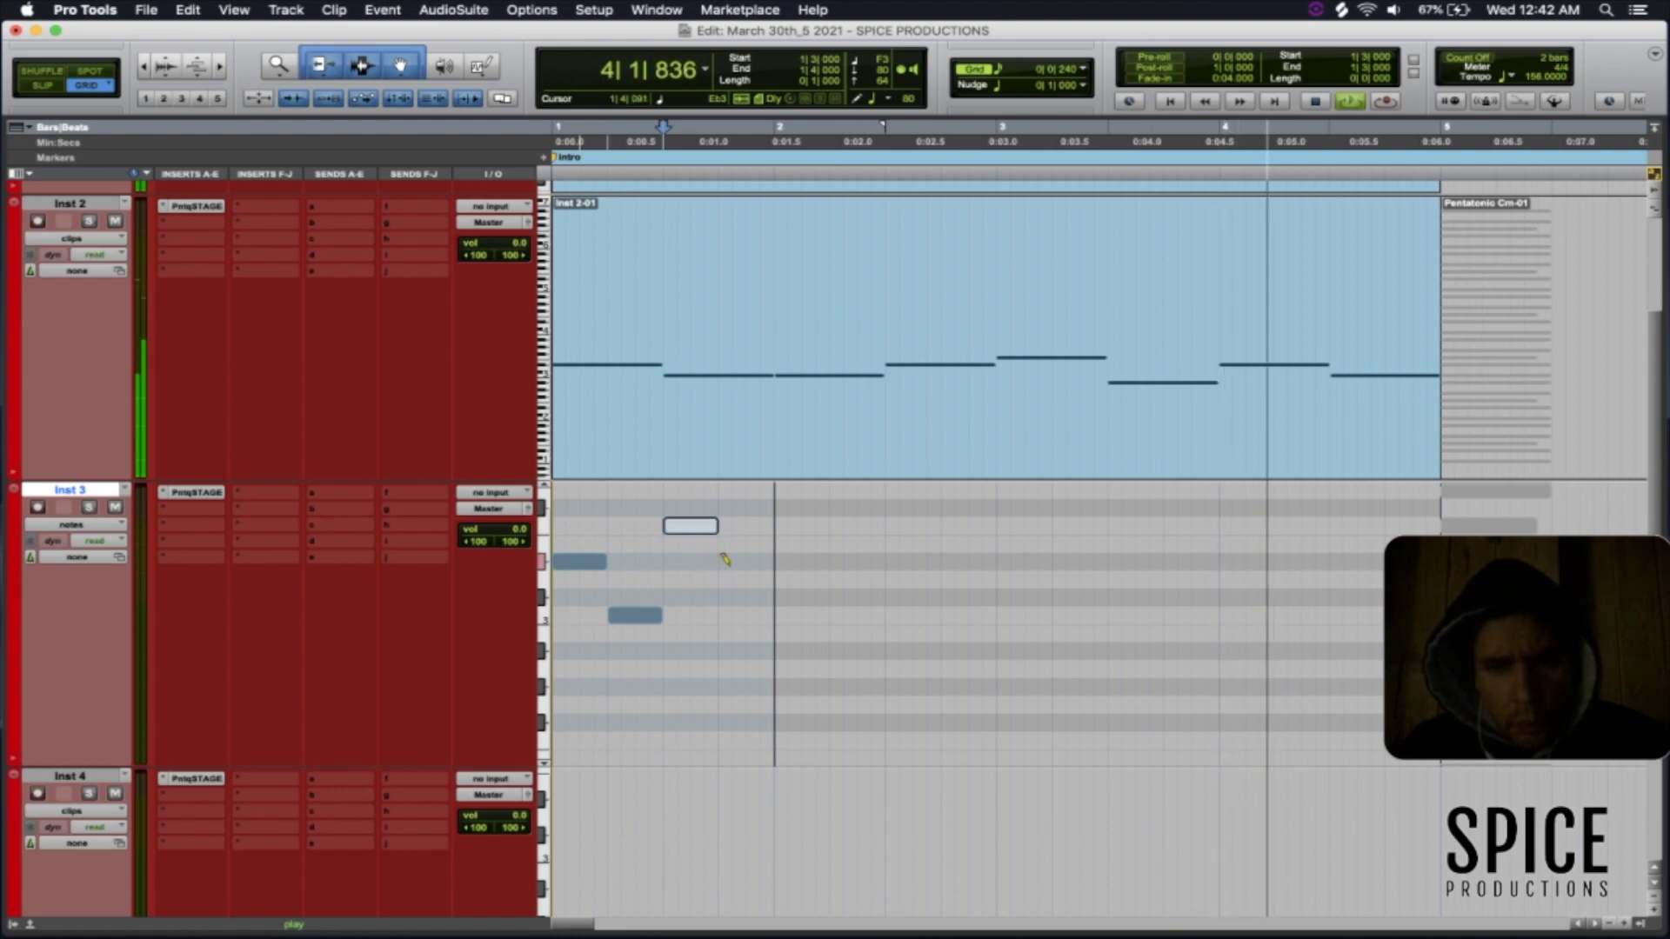
scroll(563, 652, "up", 2)
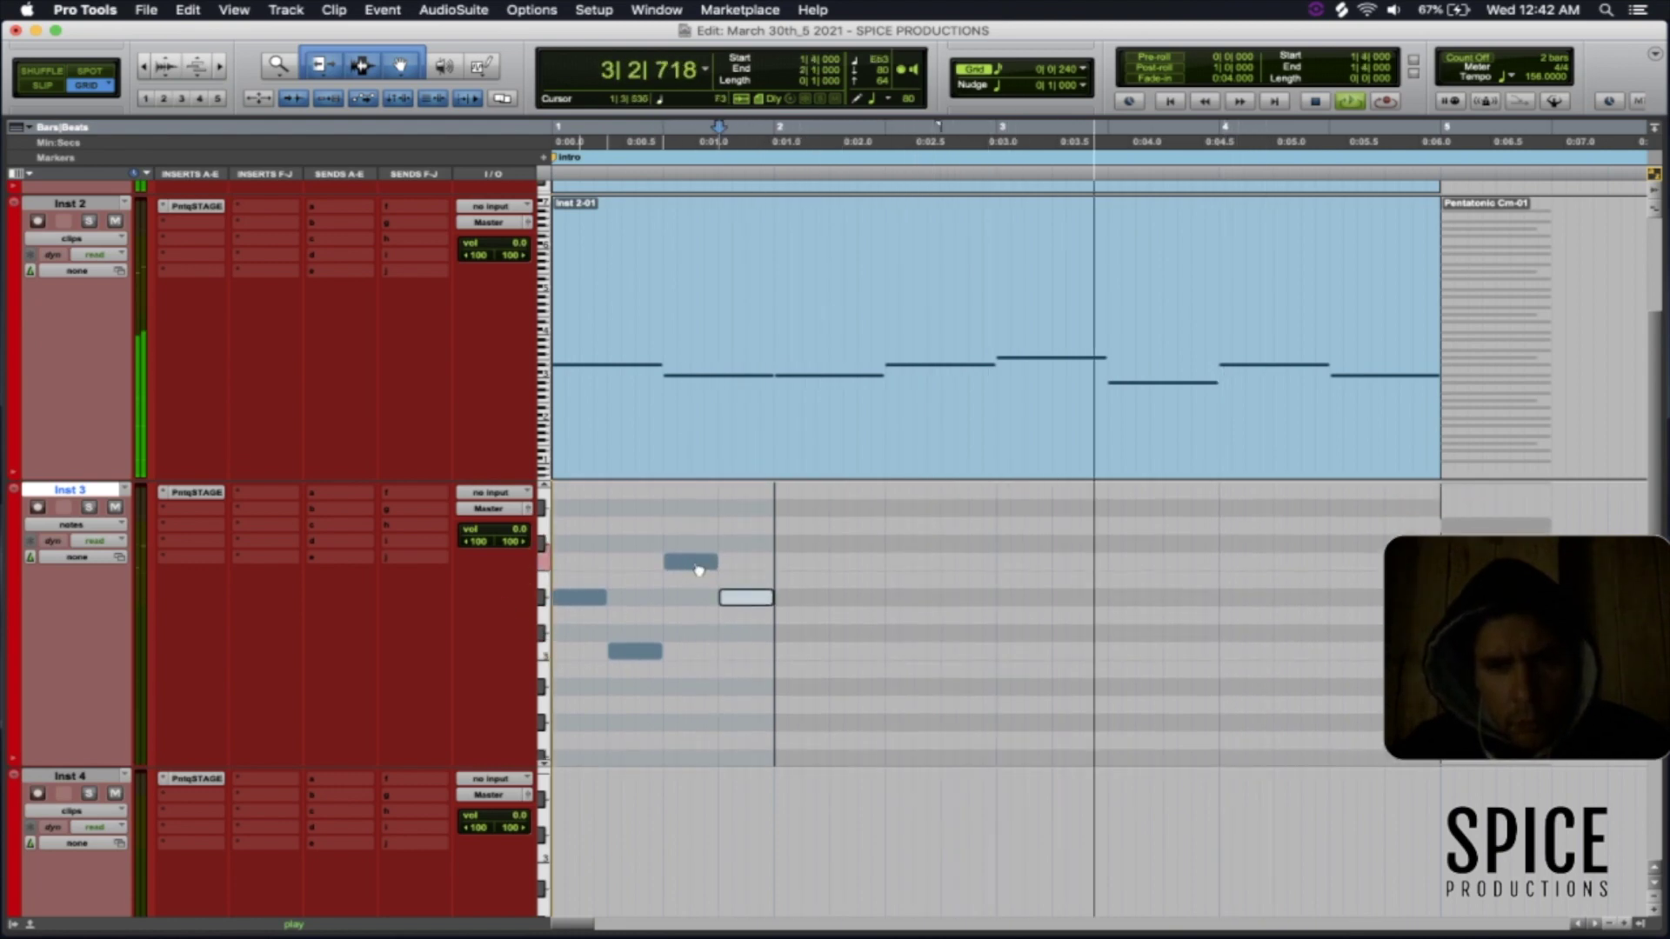
- Raise the bar 1 F3 to G3 and place C3 at 1|2|480, G3 at 1|4|000 and the last Eb3 at 1|4|480
left_click(695, 564)
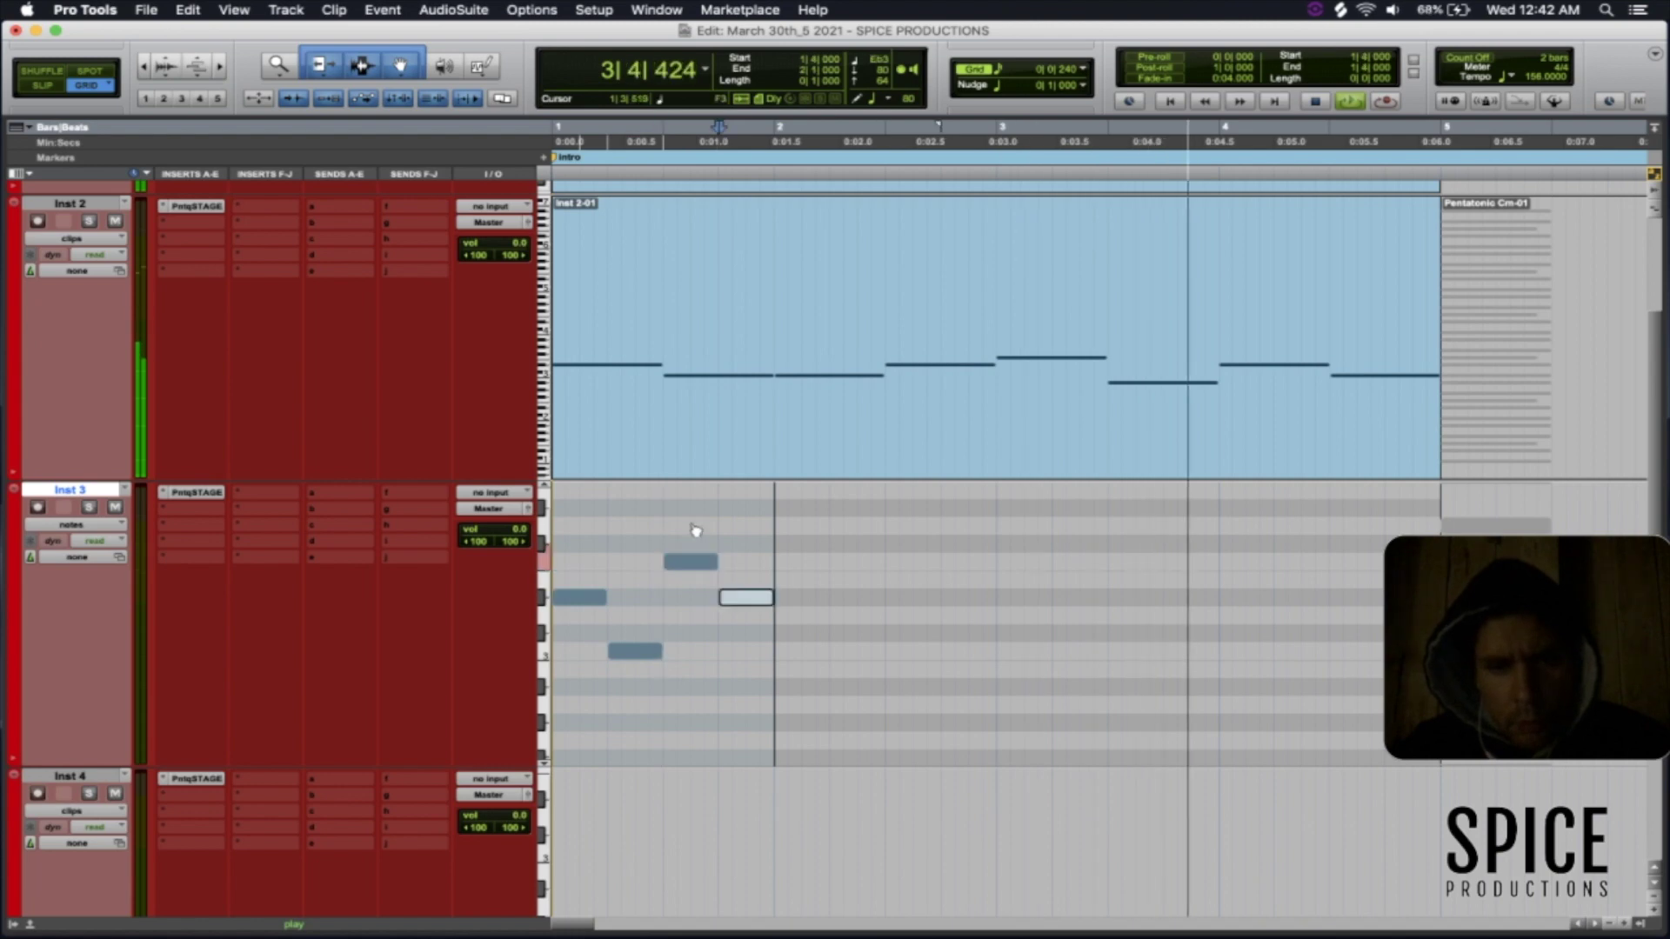
left_click_drag(695, 530, 693, 529)
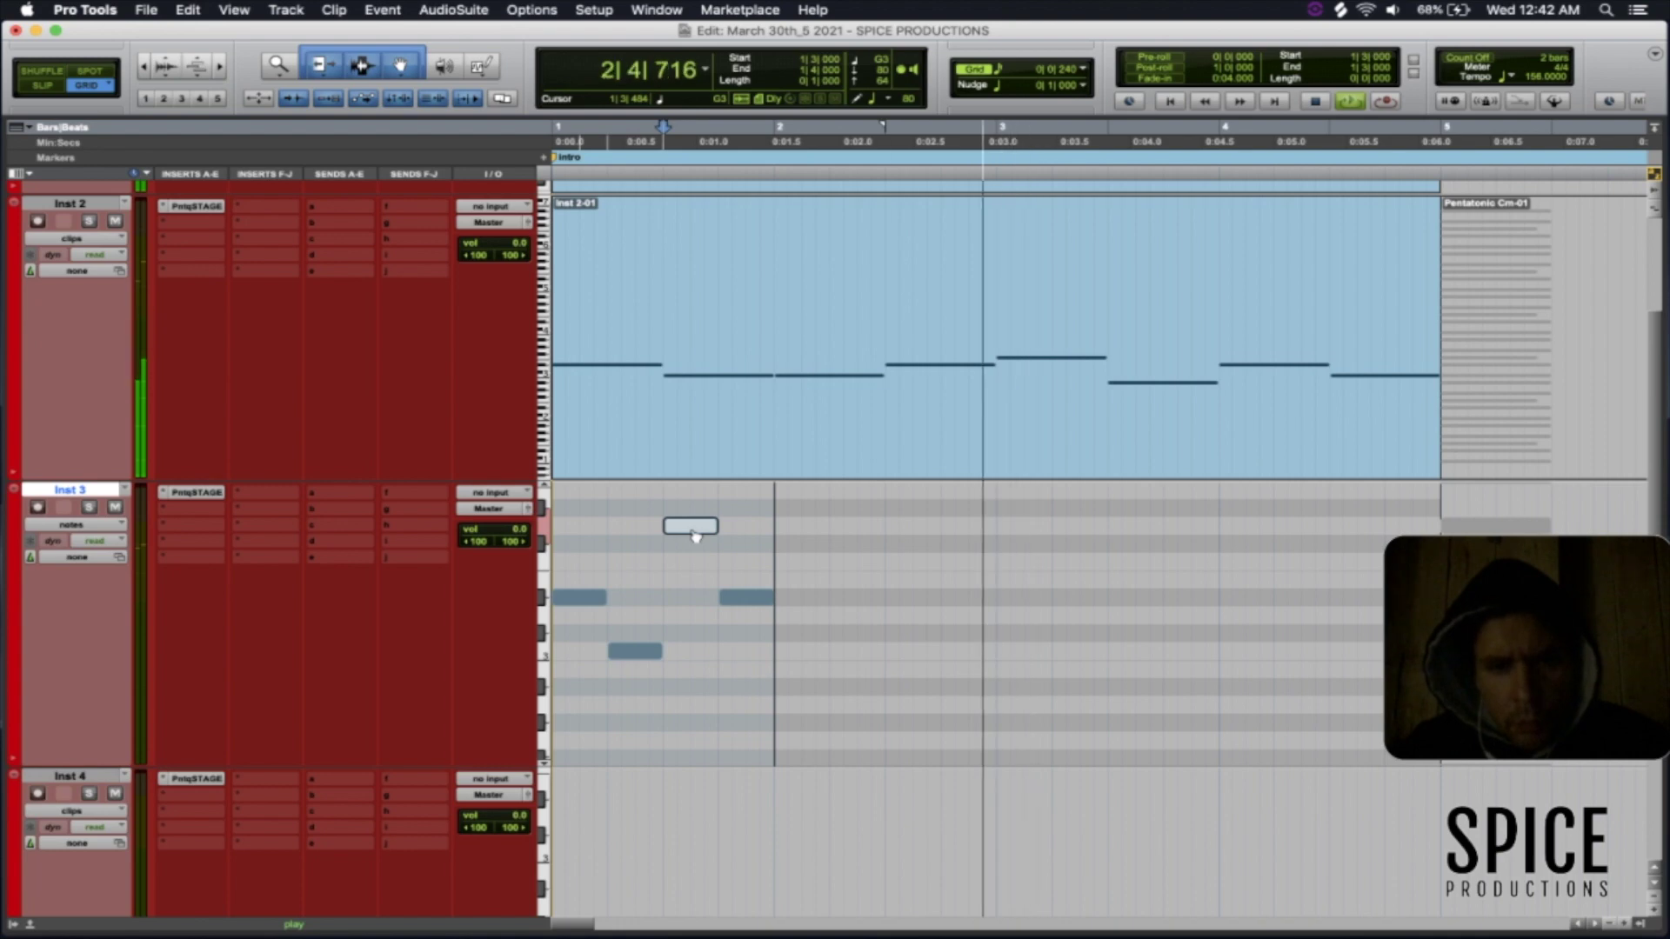
left_click_drag(720, 532, 737, 534)
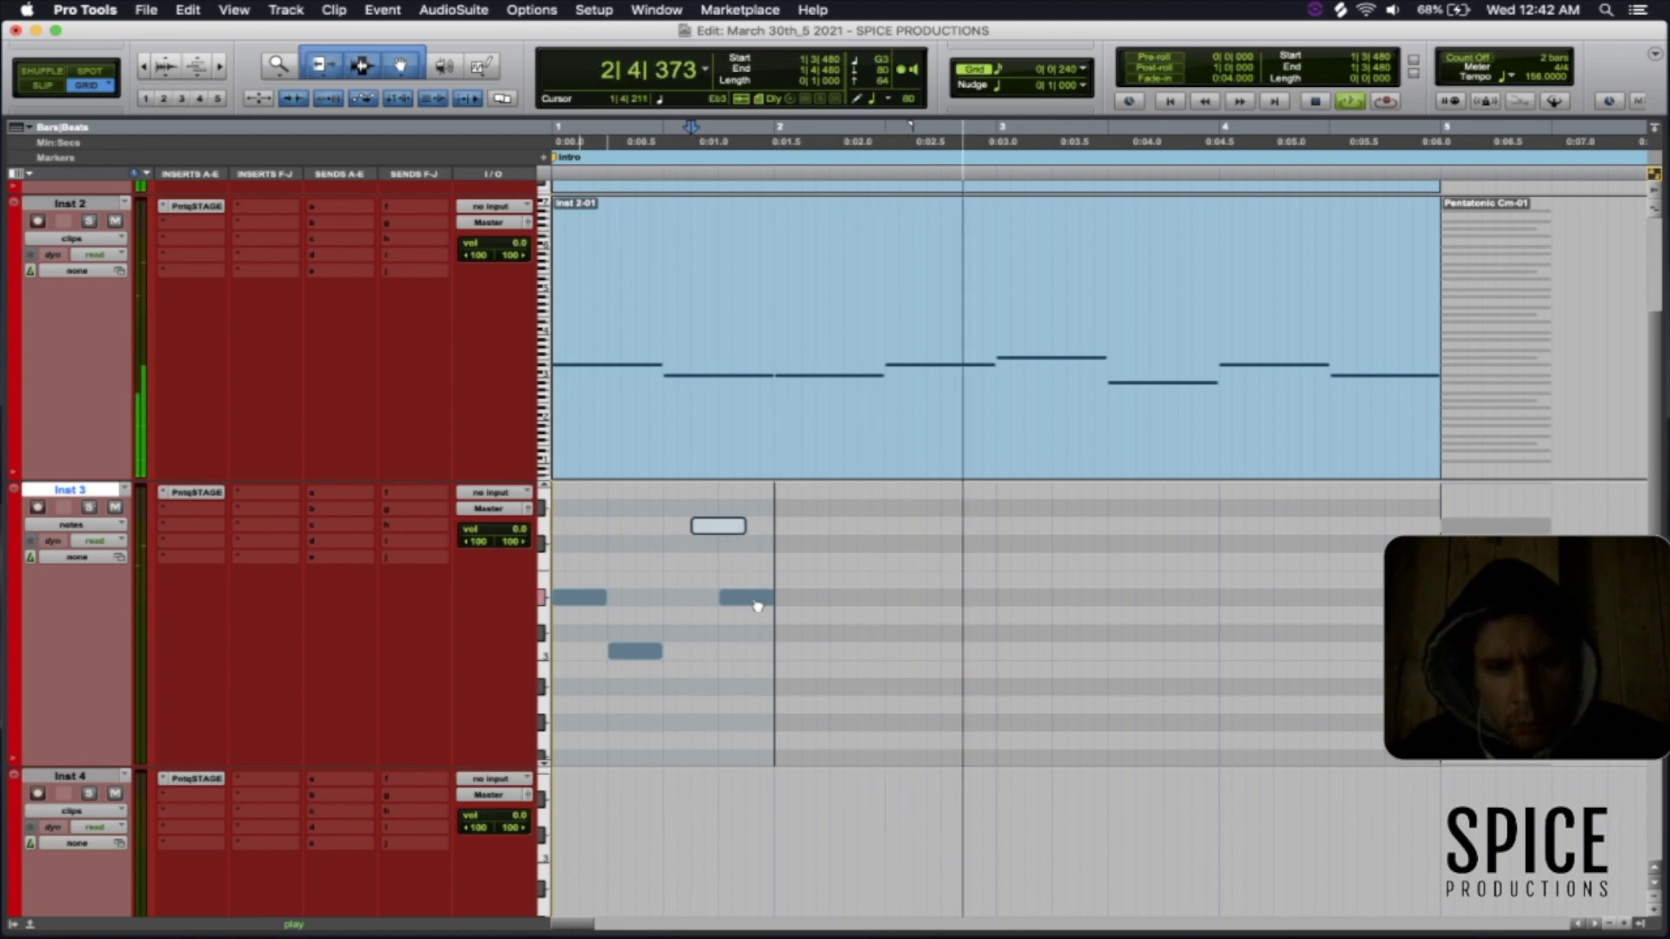
left_click_drag(762, 606, 788, 604)
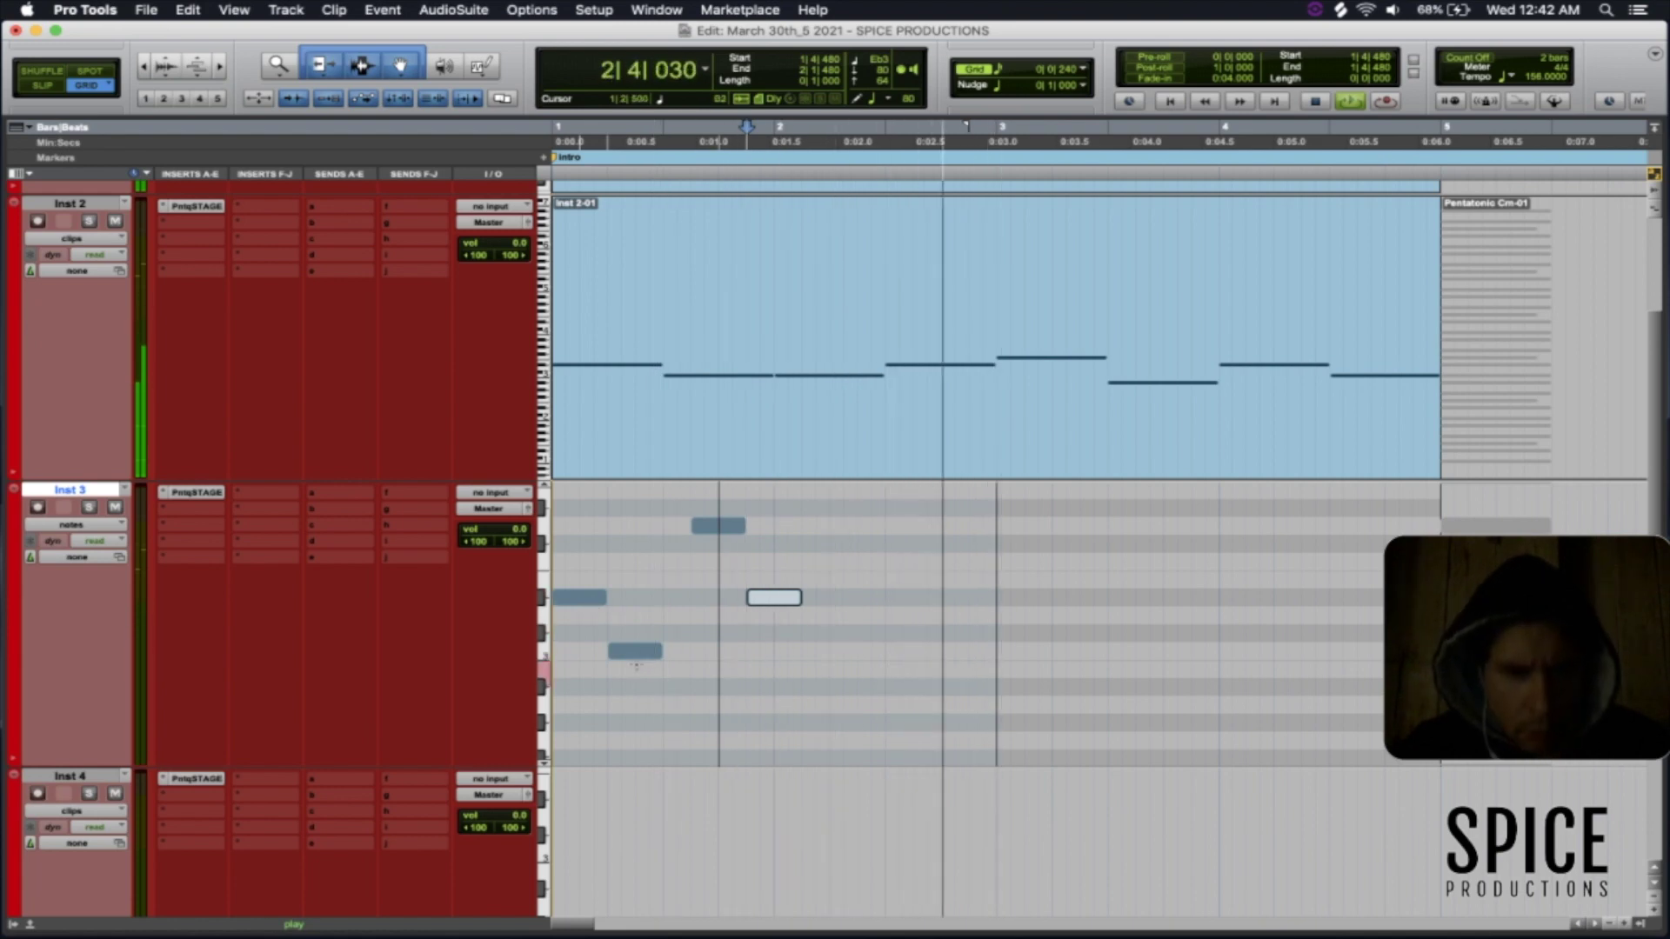
left_click_drag(661, 658, 661, 658)
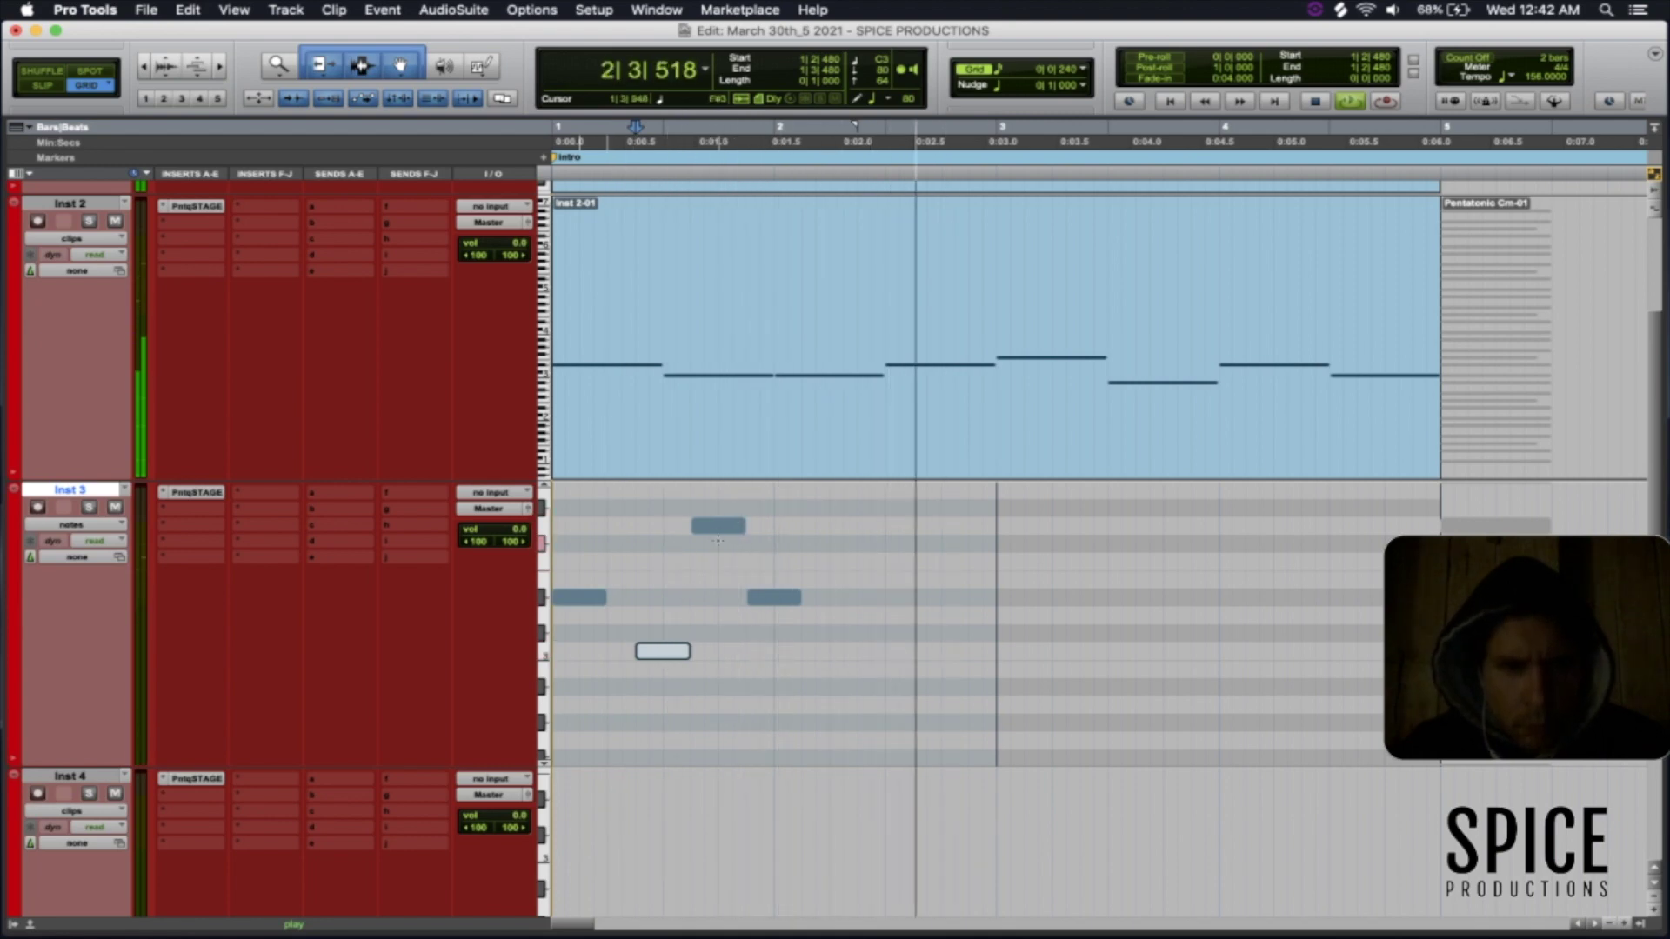
left_click_drag(738, 534, 751, 533)
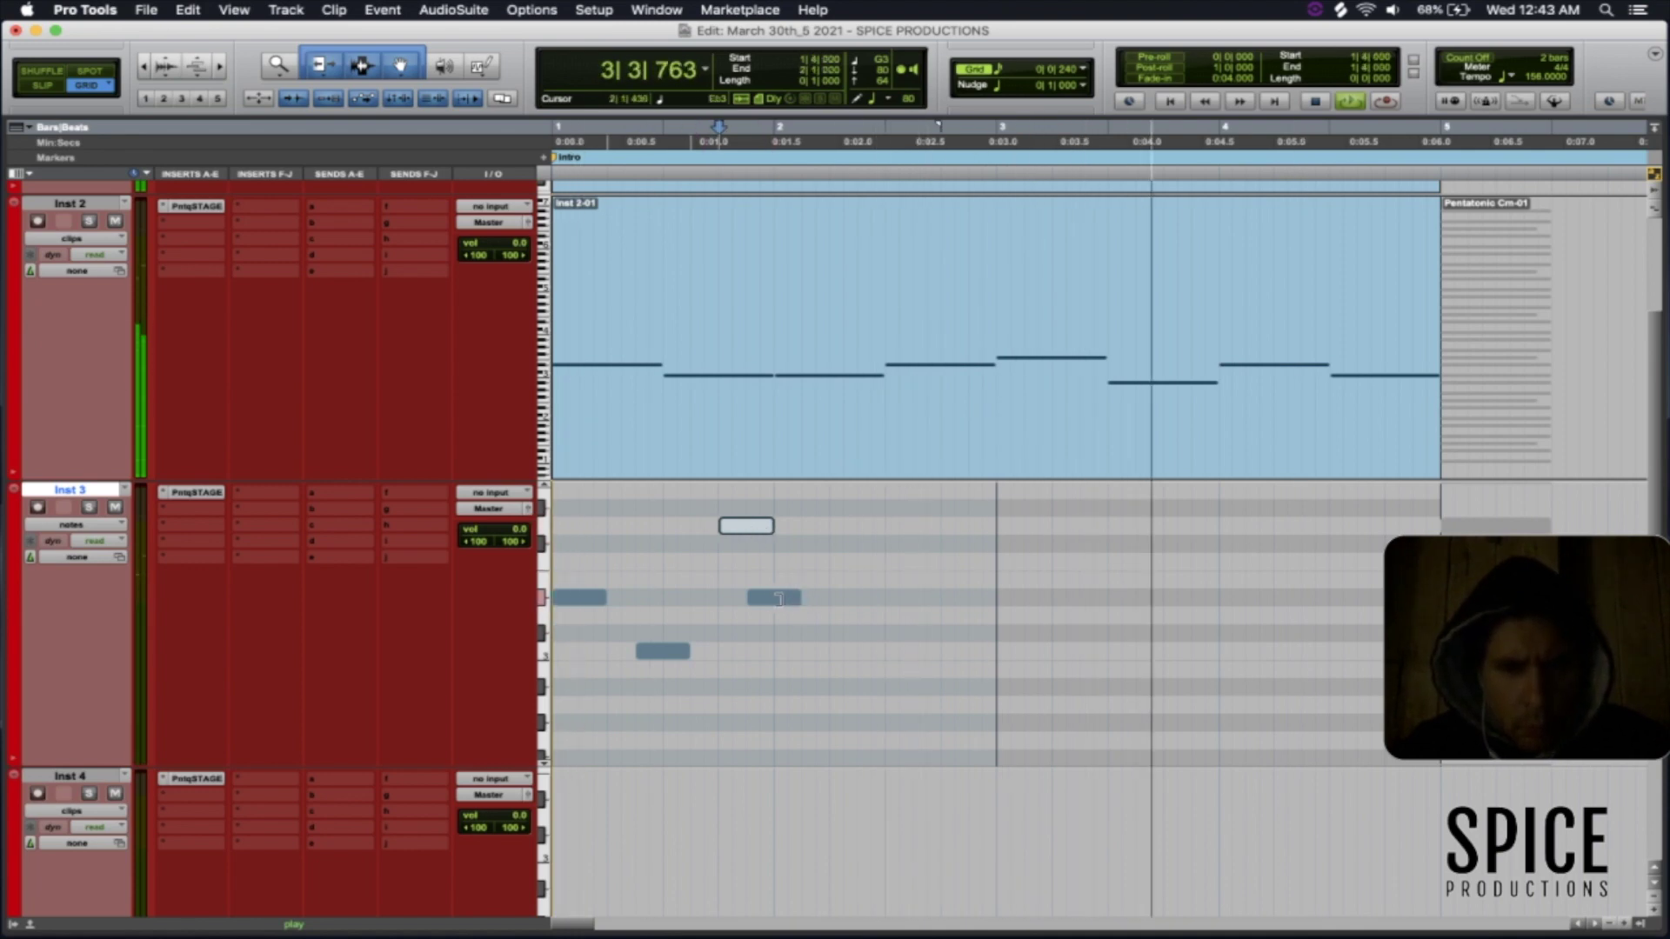
- Shorten the C3, G3 and last Eb3 in bar 1 of Inst 3 to eighth notes
left_click_drag(772, 598, 773, 598)
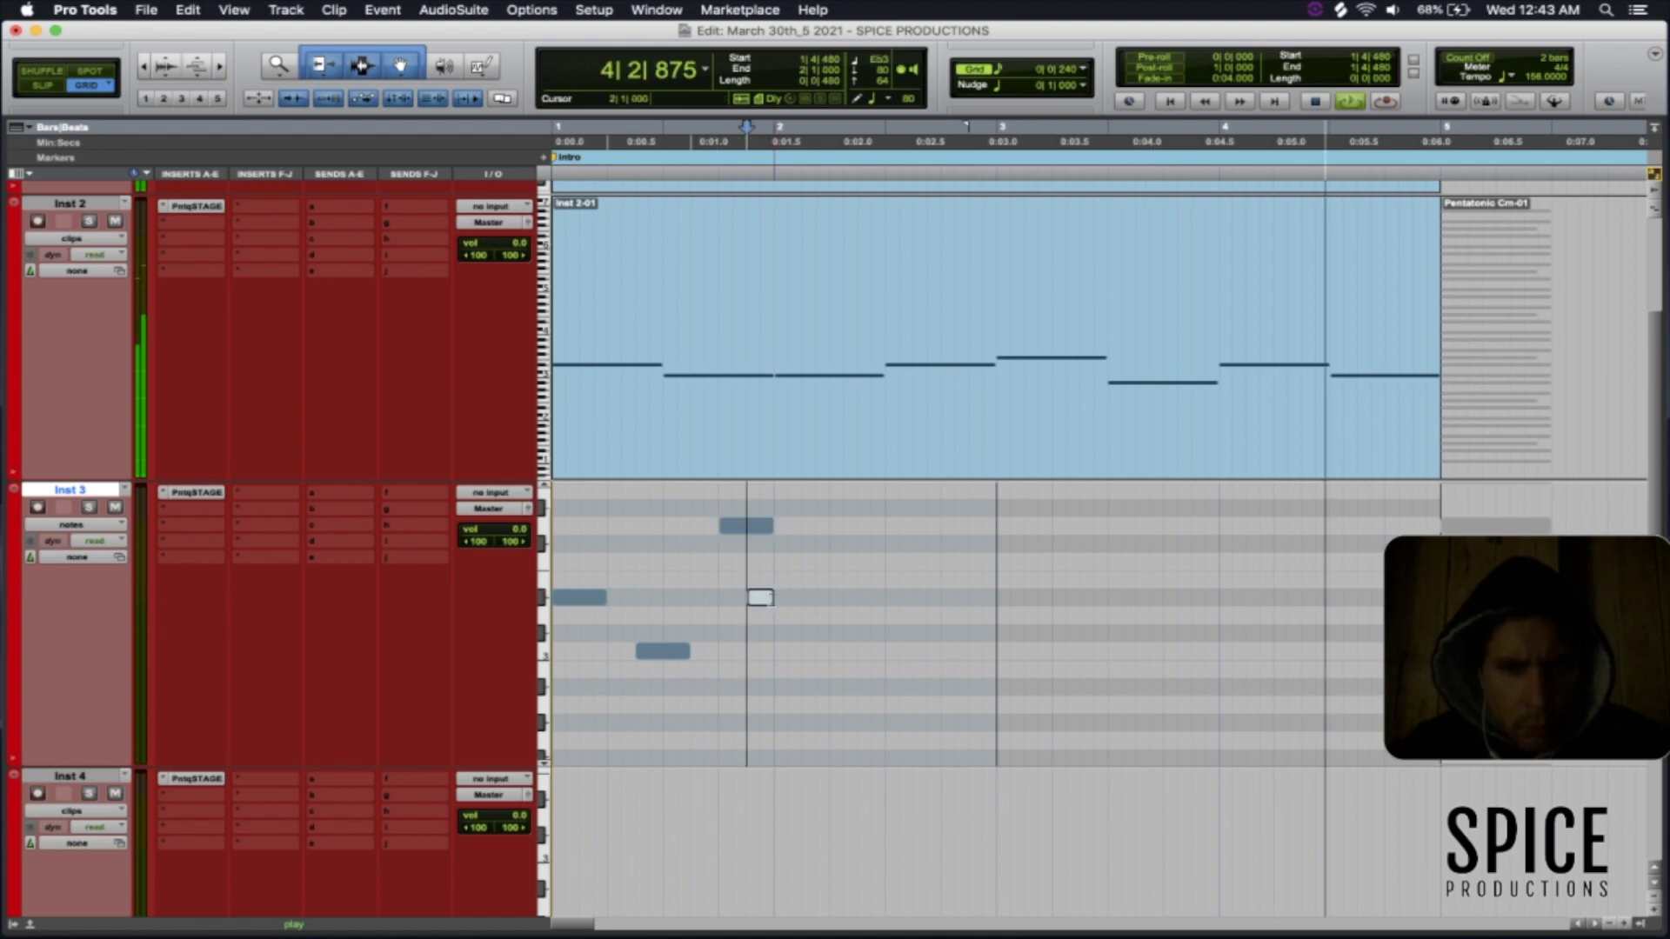
left_click(743, 526)
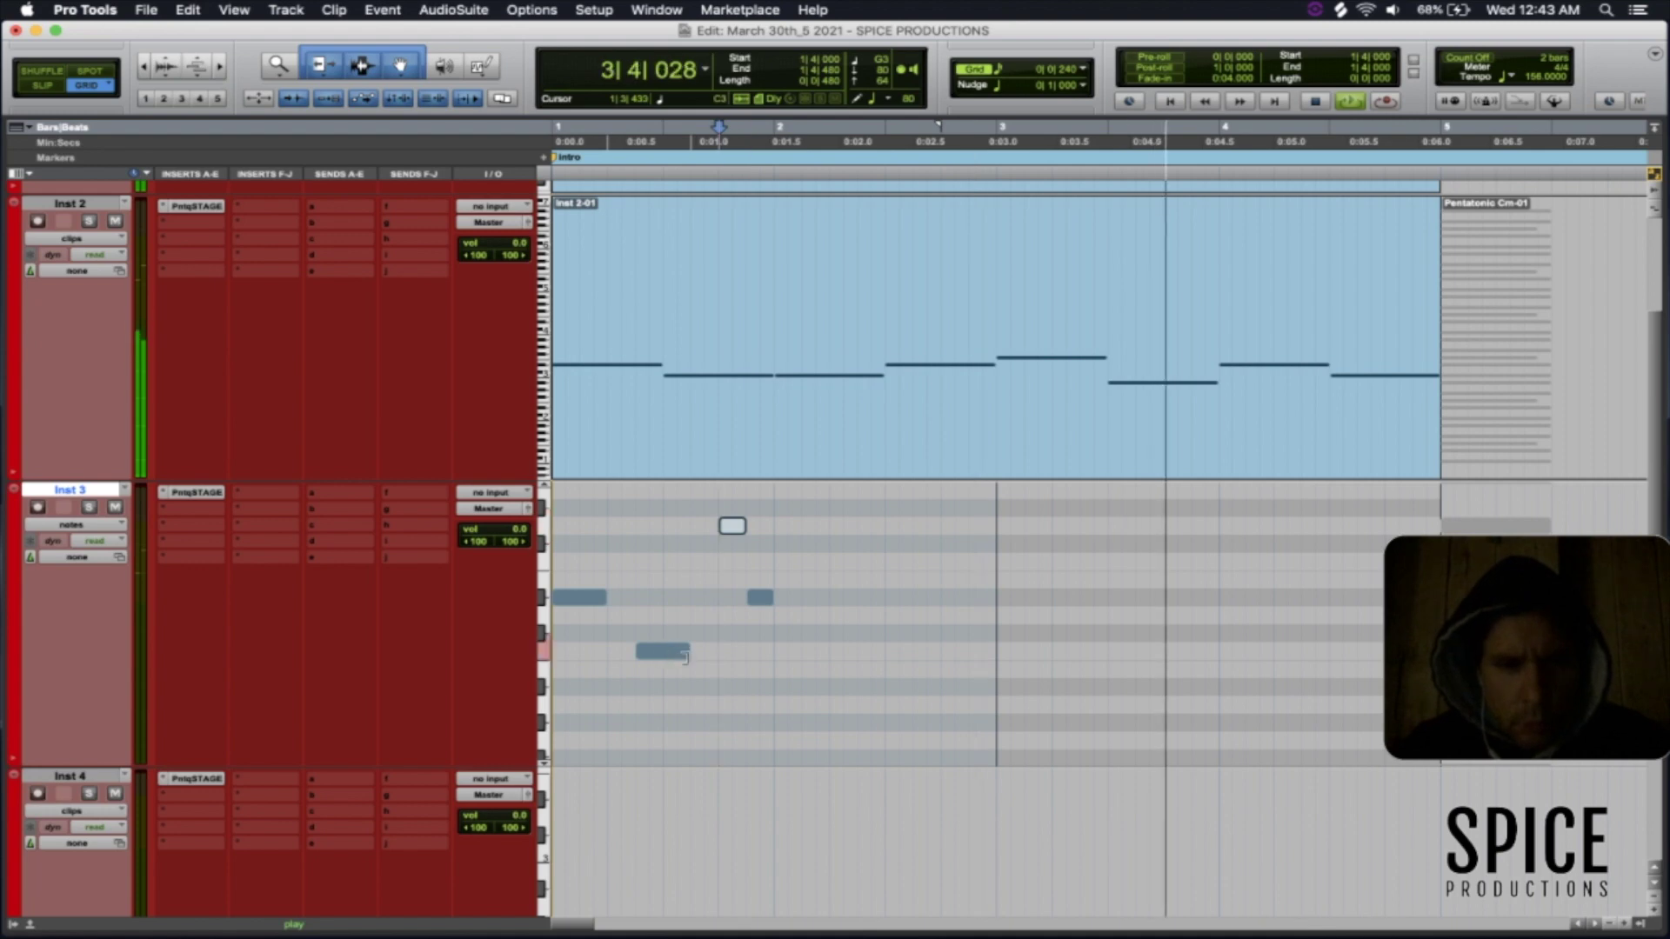
left_click(658, 656)
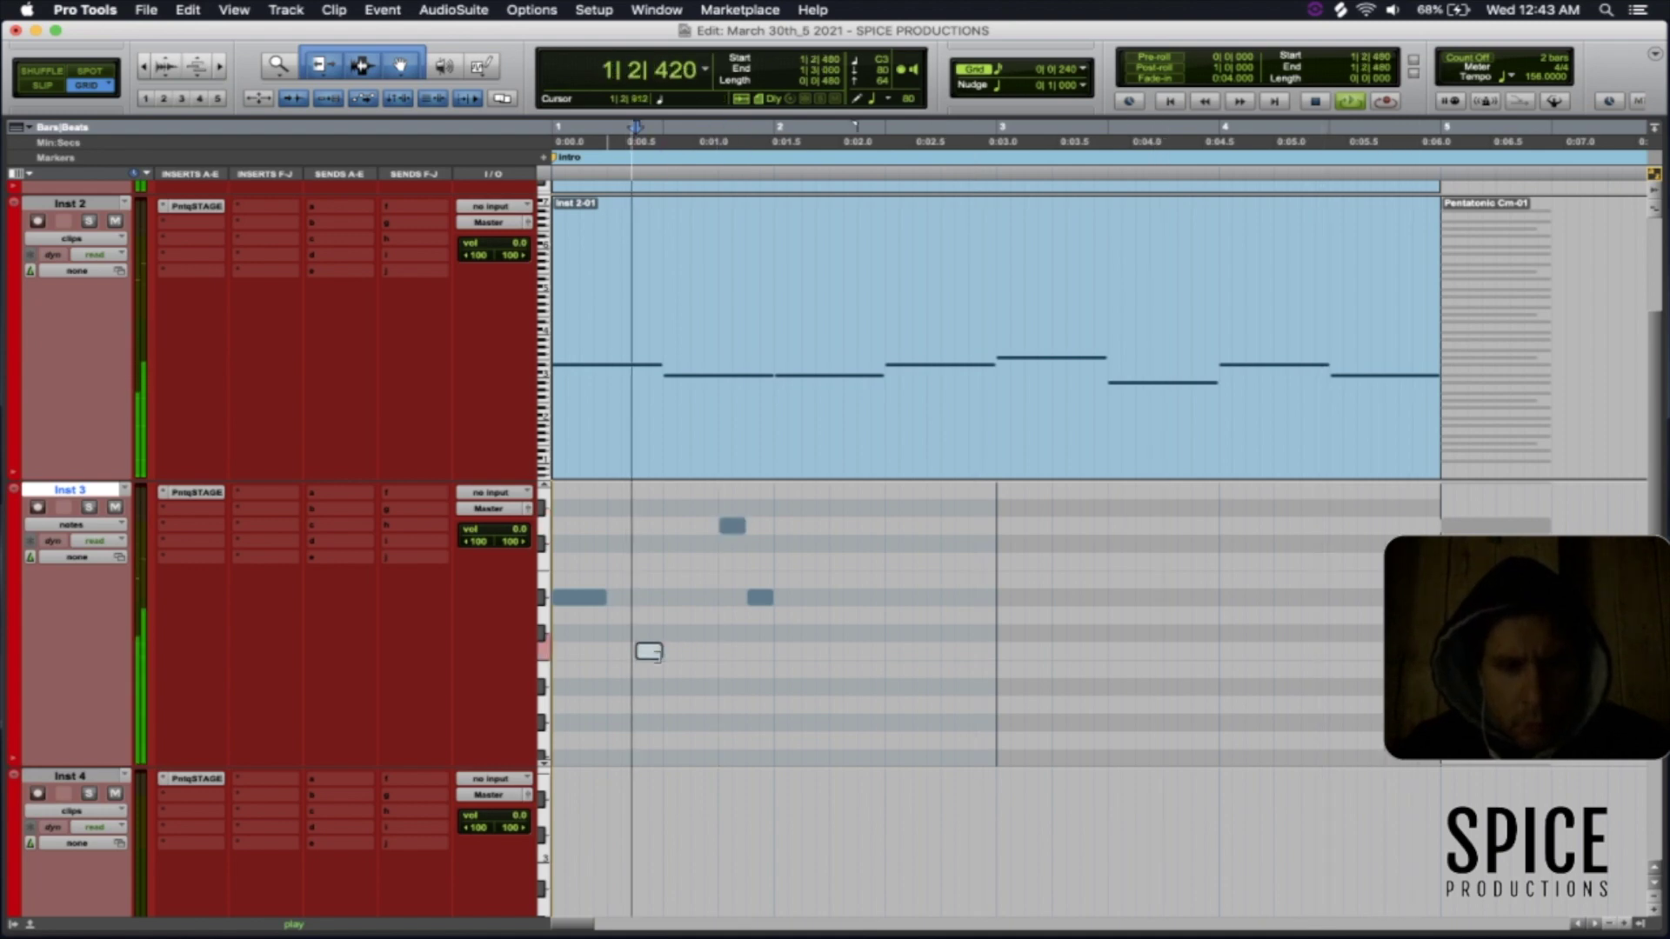
- Draw quarter notes in bar 2 of Inst 3: Bb2 on beat 1, Eb3 on beat 2 and F3 on beat 4
left_click(778, 693)
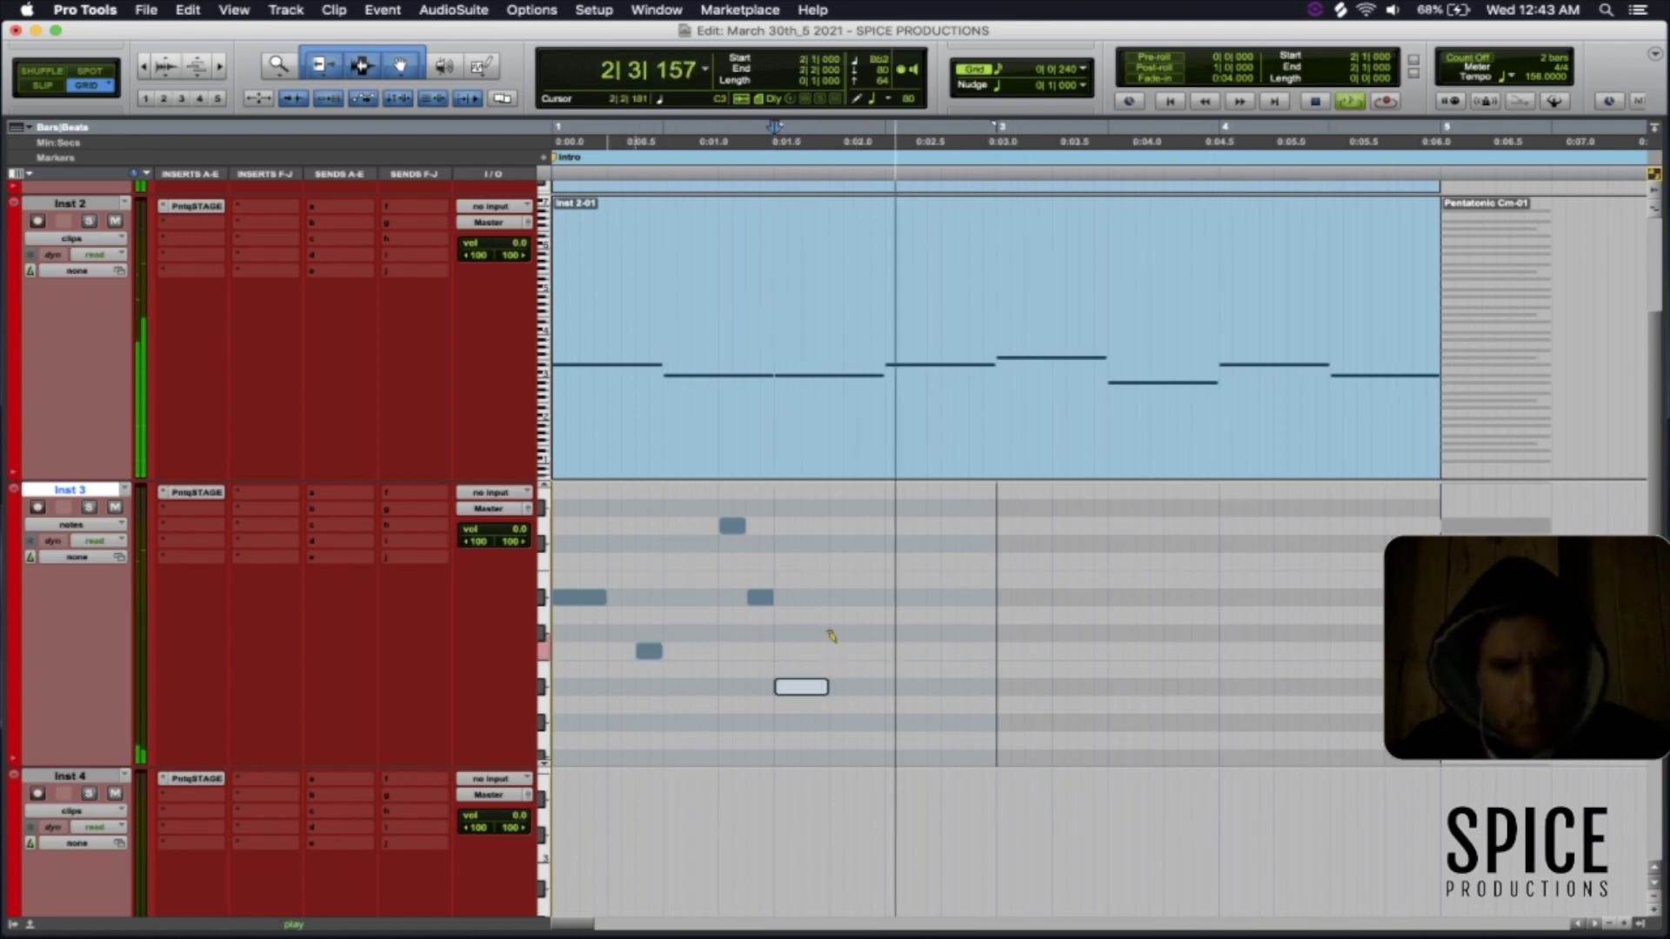
left_click(832, 595)
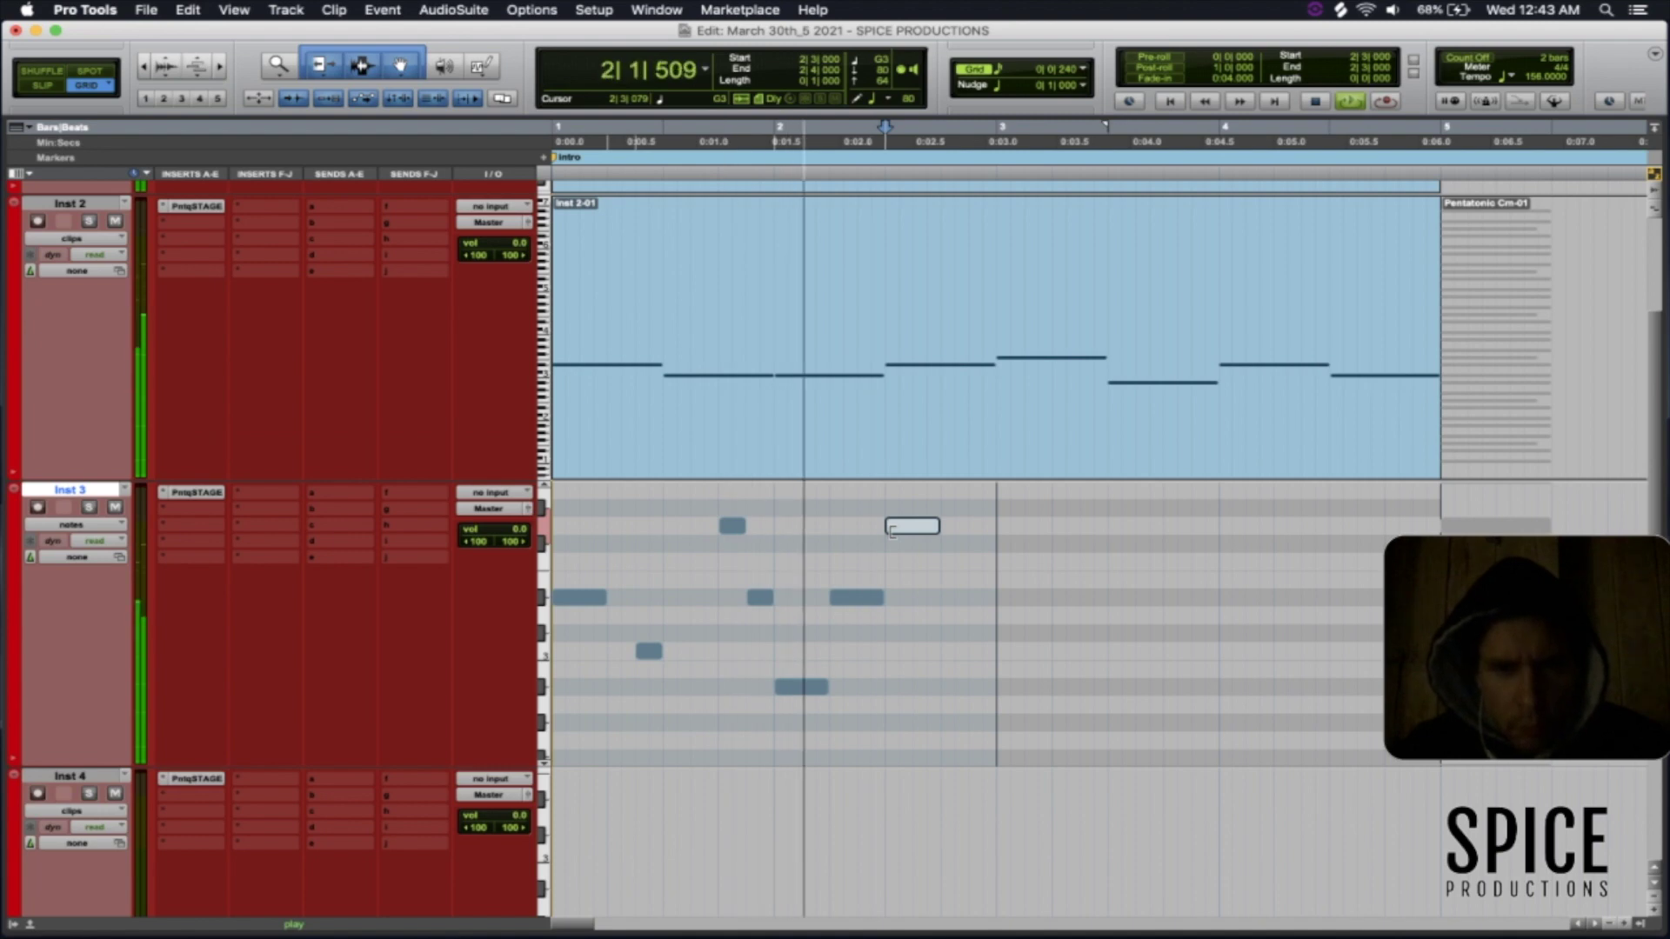
left_click_drag(920, 549, 975, 573)
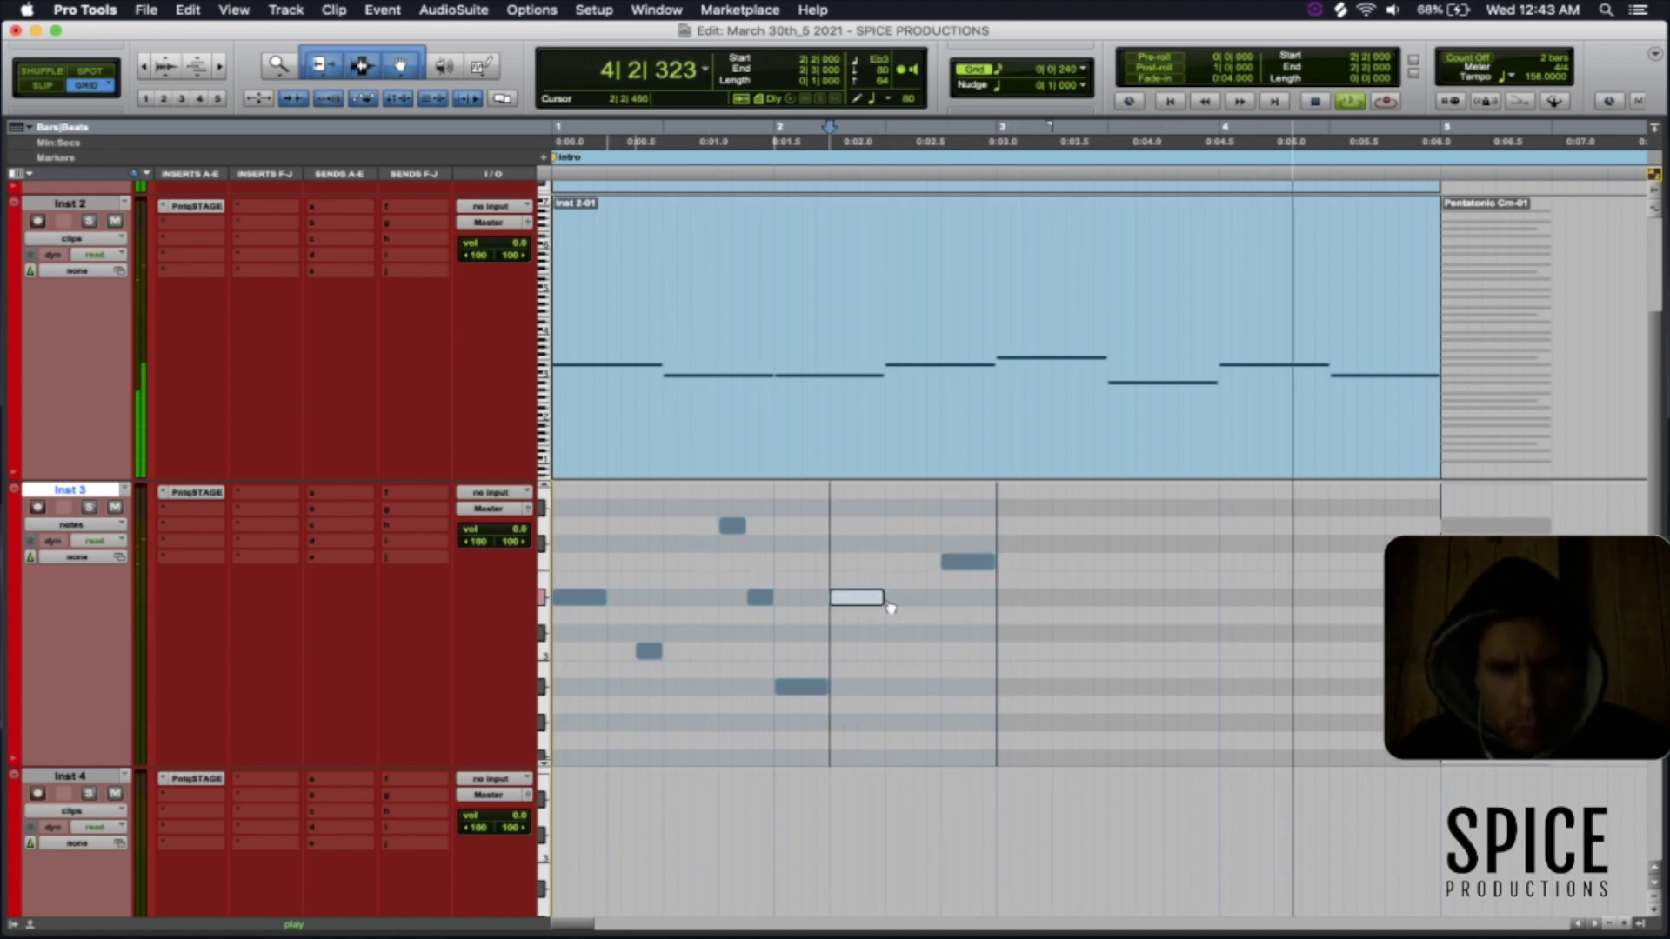
- Shift the bar 2 Eb3 to start at 2|2|480 and split it at 2|3|000
left_click_drag(890, 607, 890, 605)
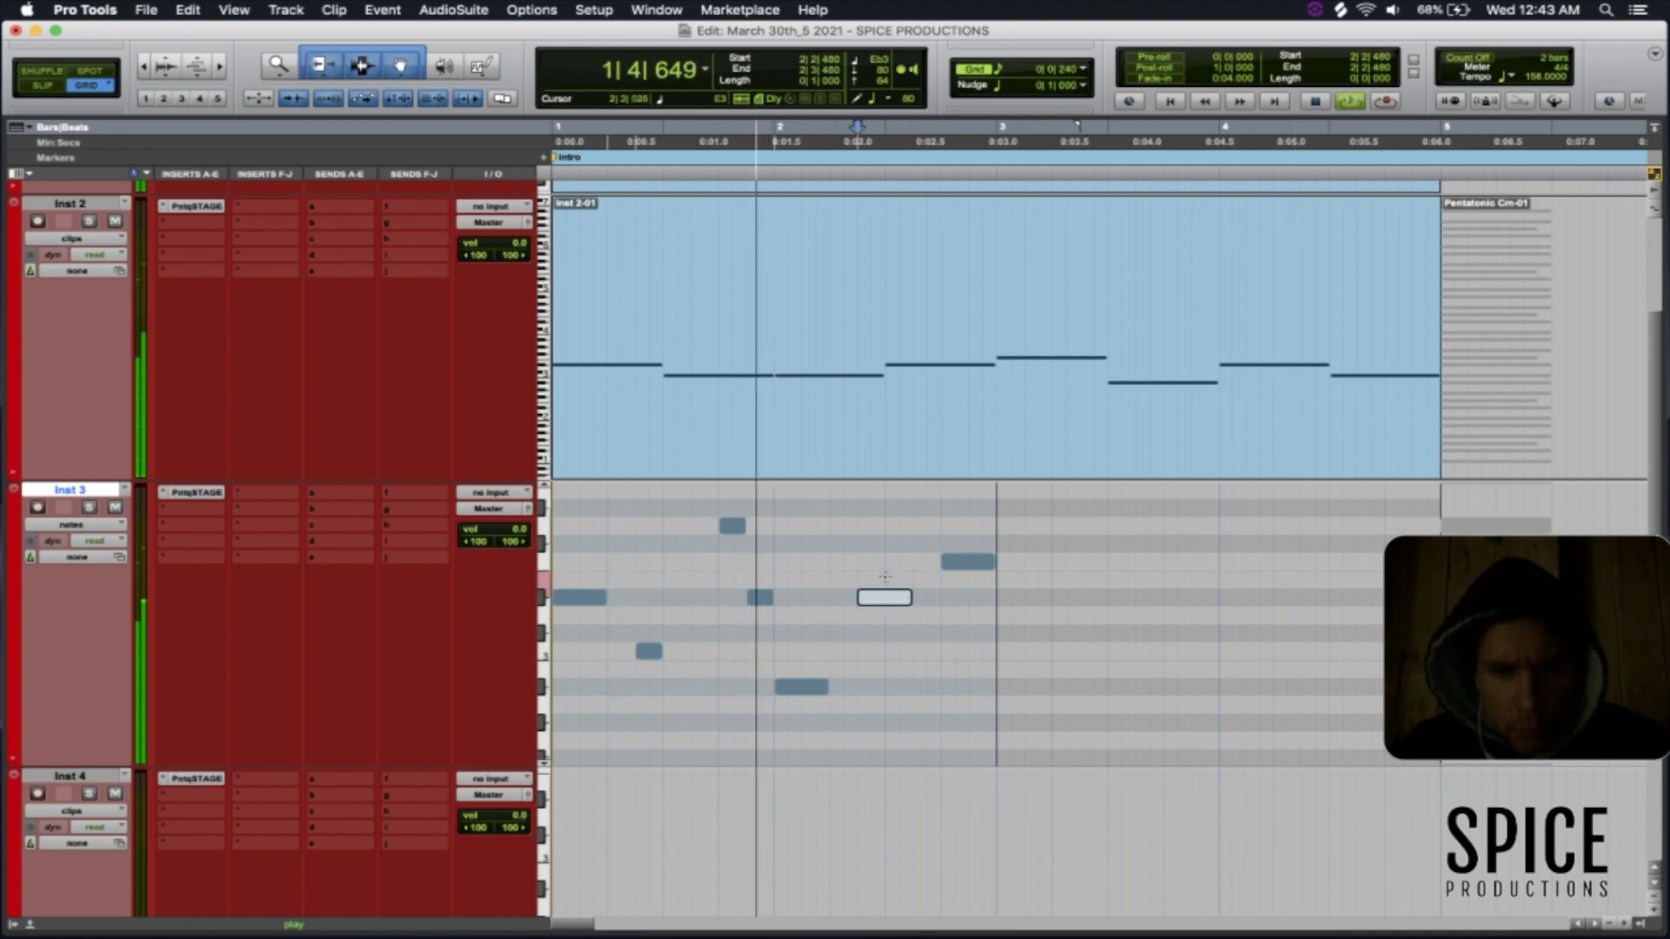
left_click(884, 576)
key("super+e")
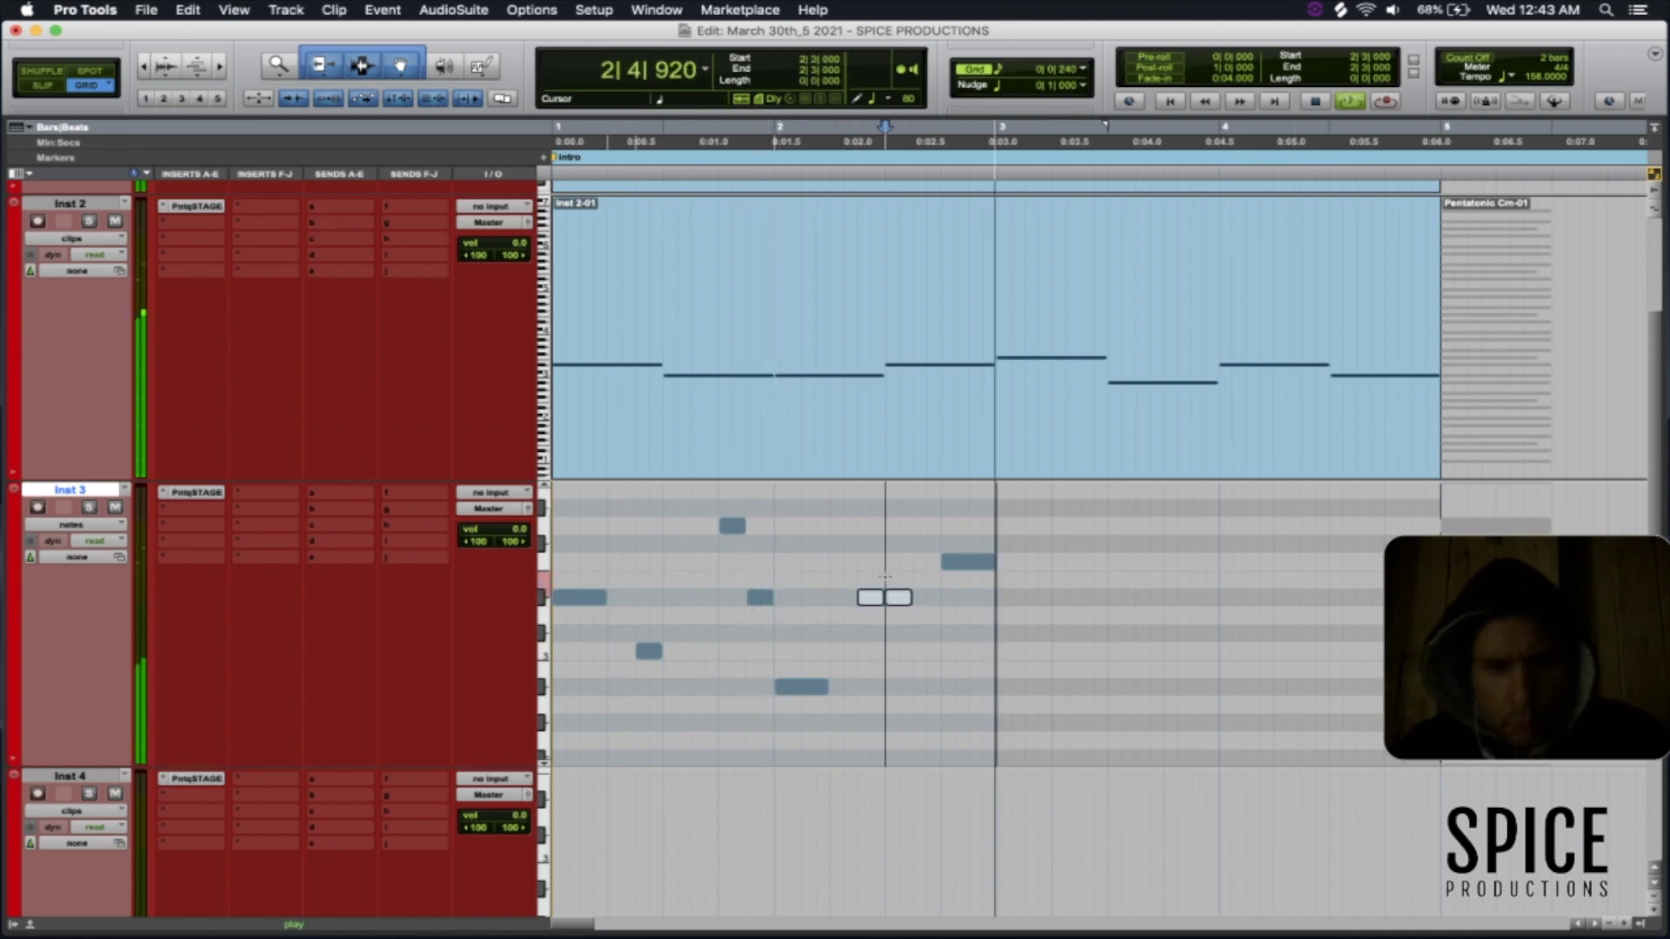
- Try both split bar 2 notes on C3, return them to Eb3, and move the first one to G3 at 2|2|000
left_click_drag(904, 649, 902, 659)
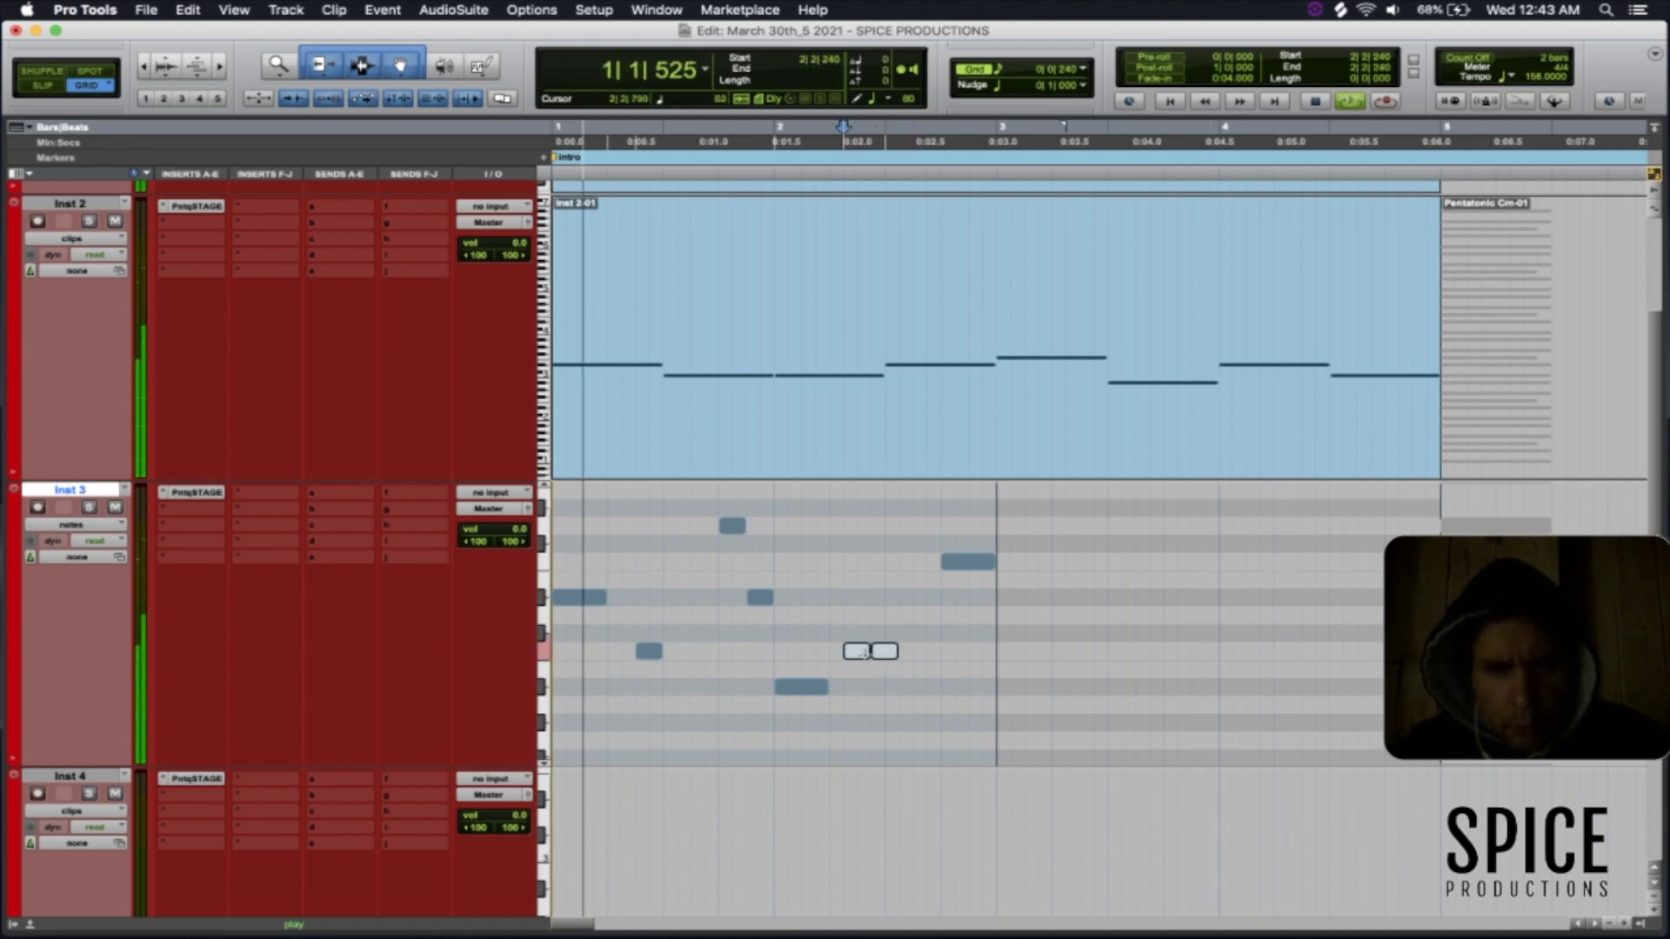
left_click_drag(859, 655, 872, 601)
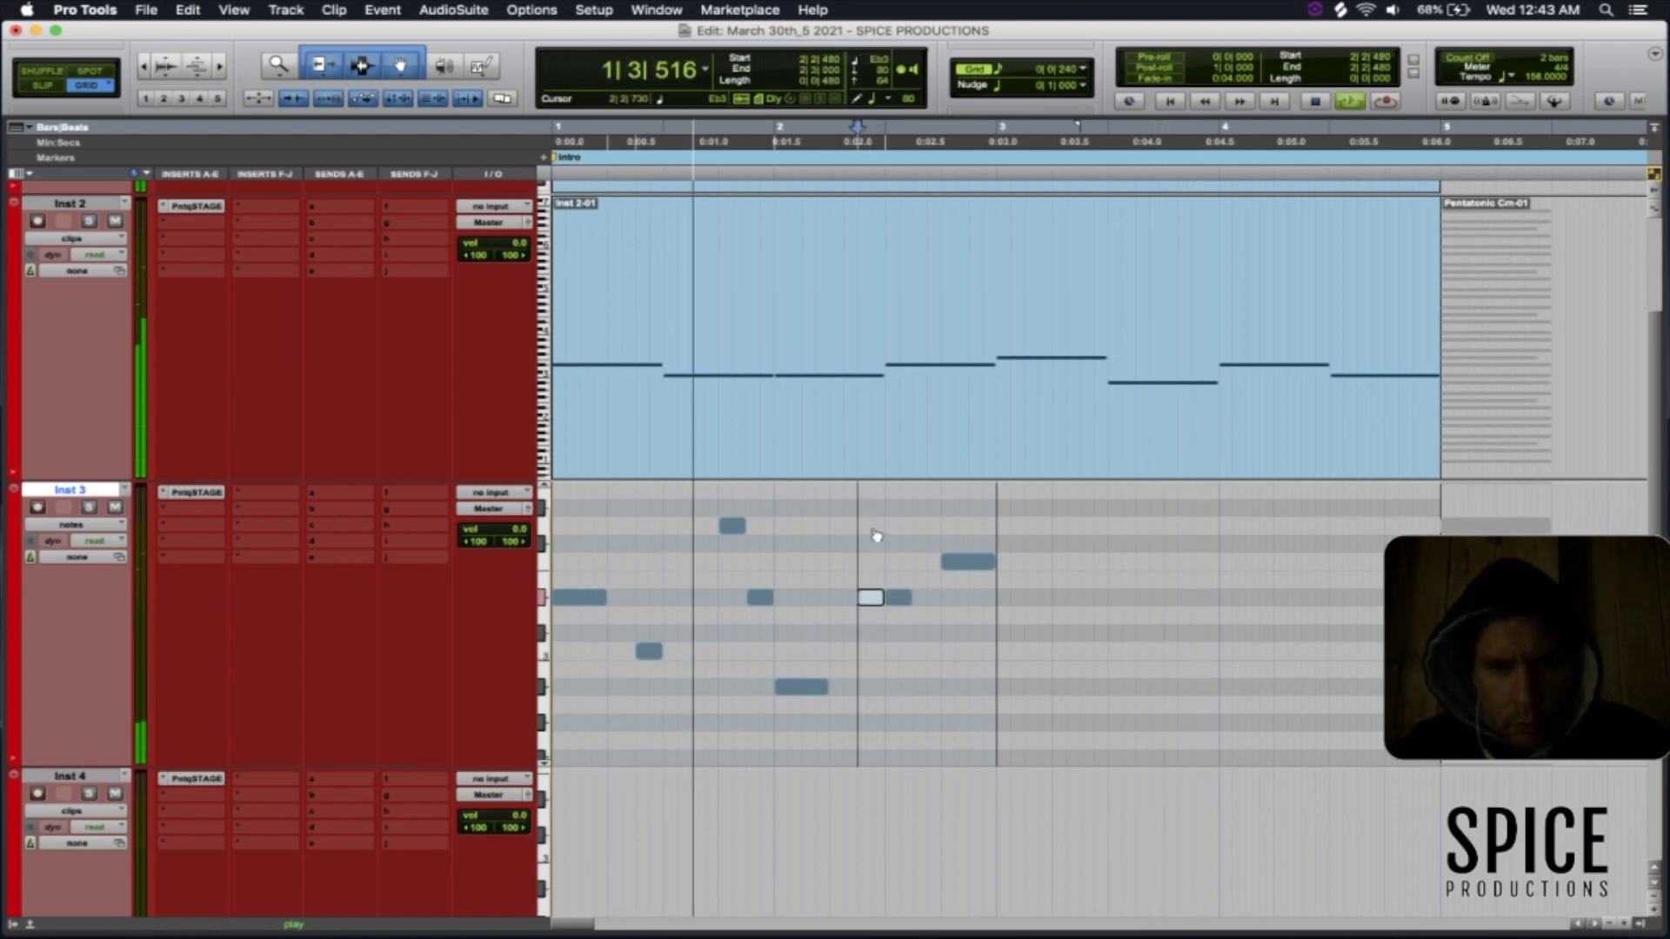
left_click_drag(870, 597, 870, 525)
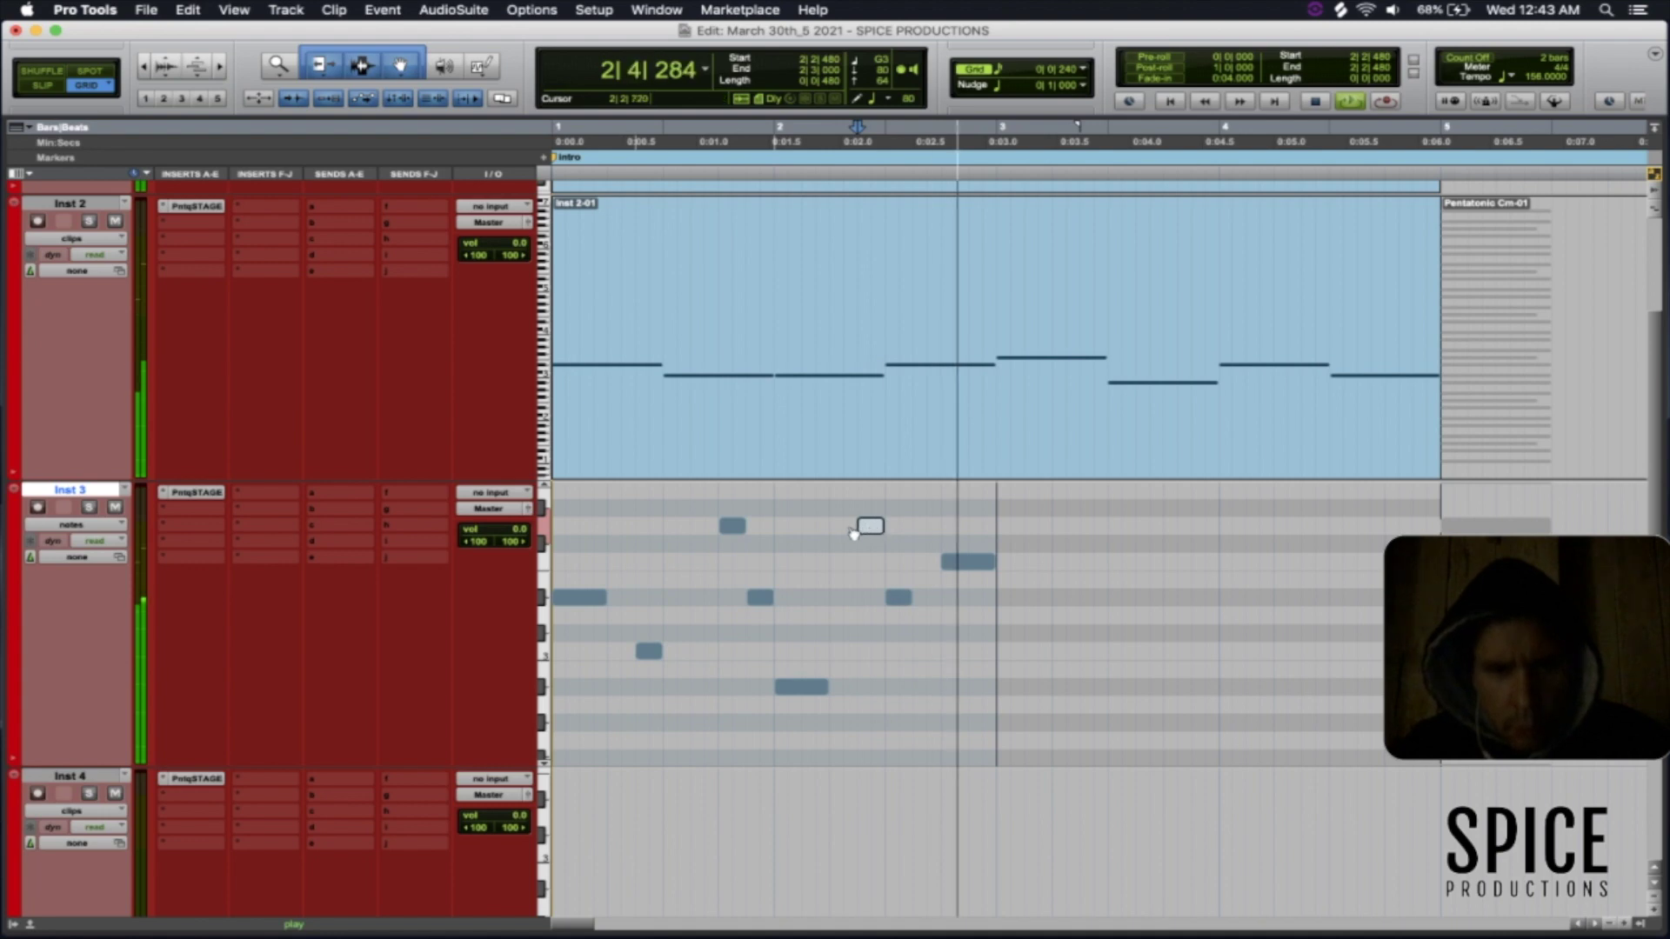
left_click_drag(878, 527, 850, 527)
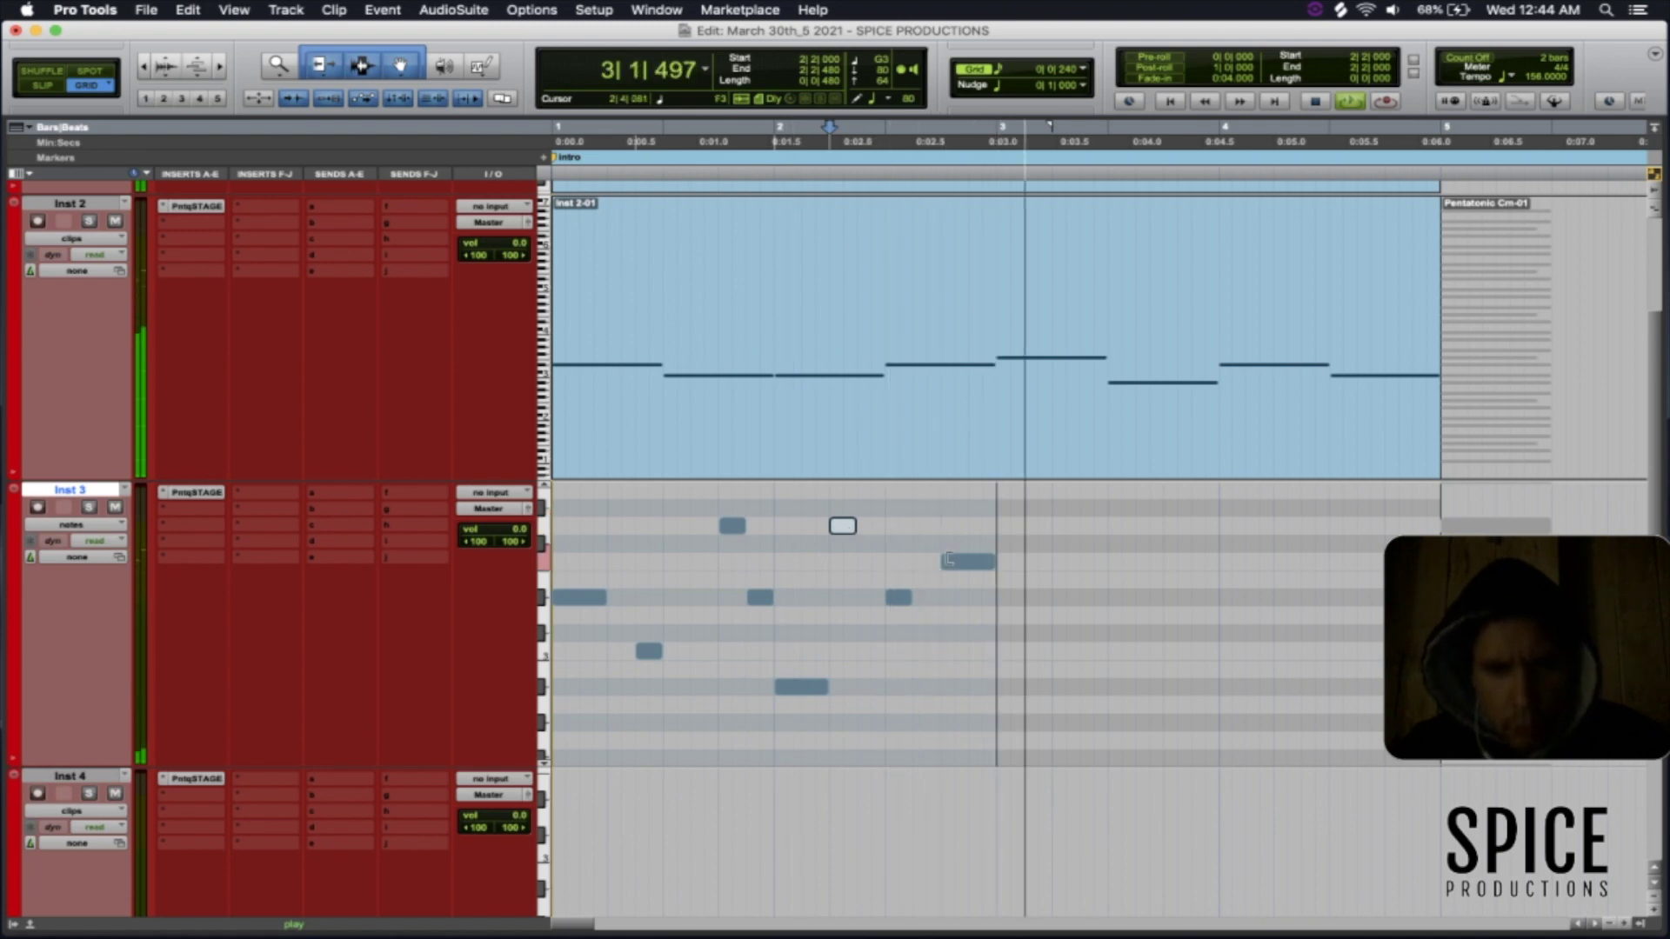
- Move the bar 2 F3 to 2|3|480 as an eighth note and trim the start of the first Eb3 to 1|1|480
left_click_drag(963, 564, 933, 572)
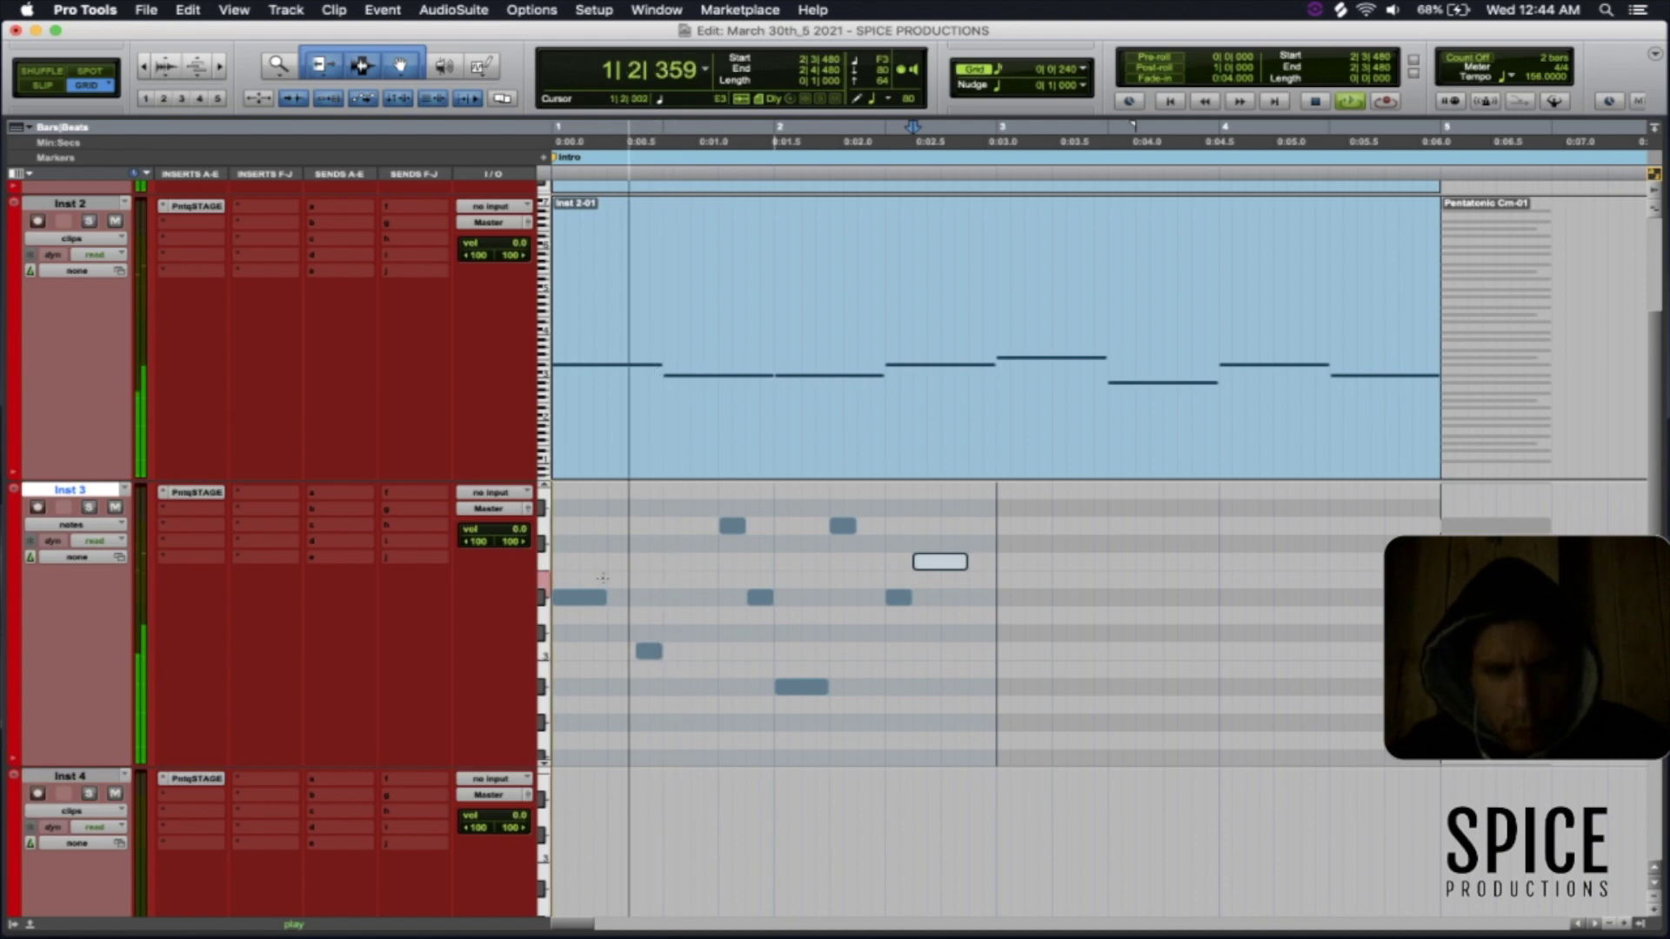
left_click_drag(578, 598, 581, 597)
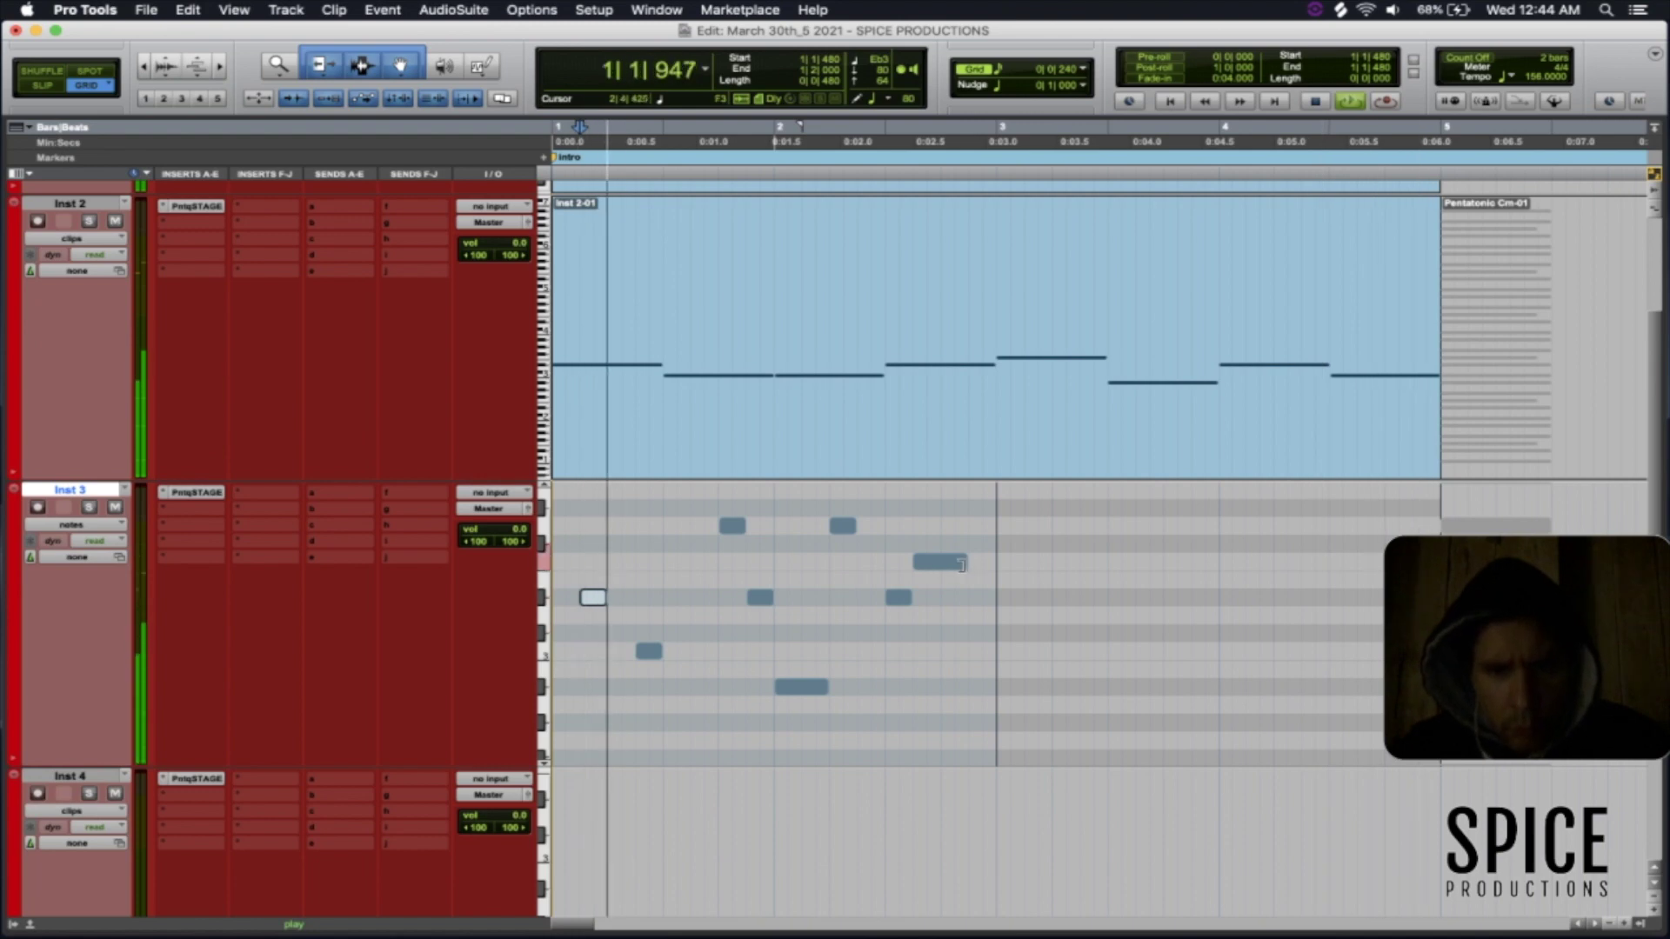
left_click_drag(965, 564, 938, 563)
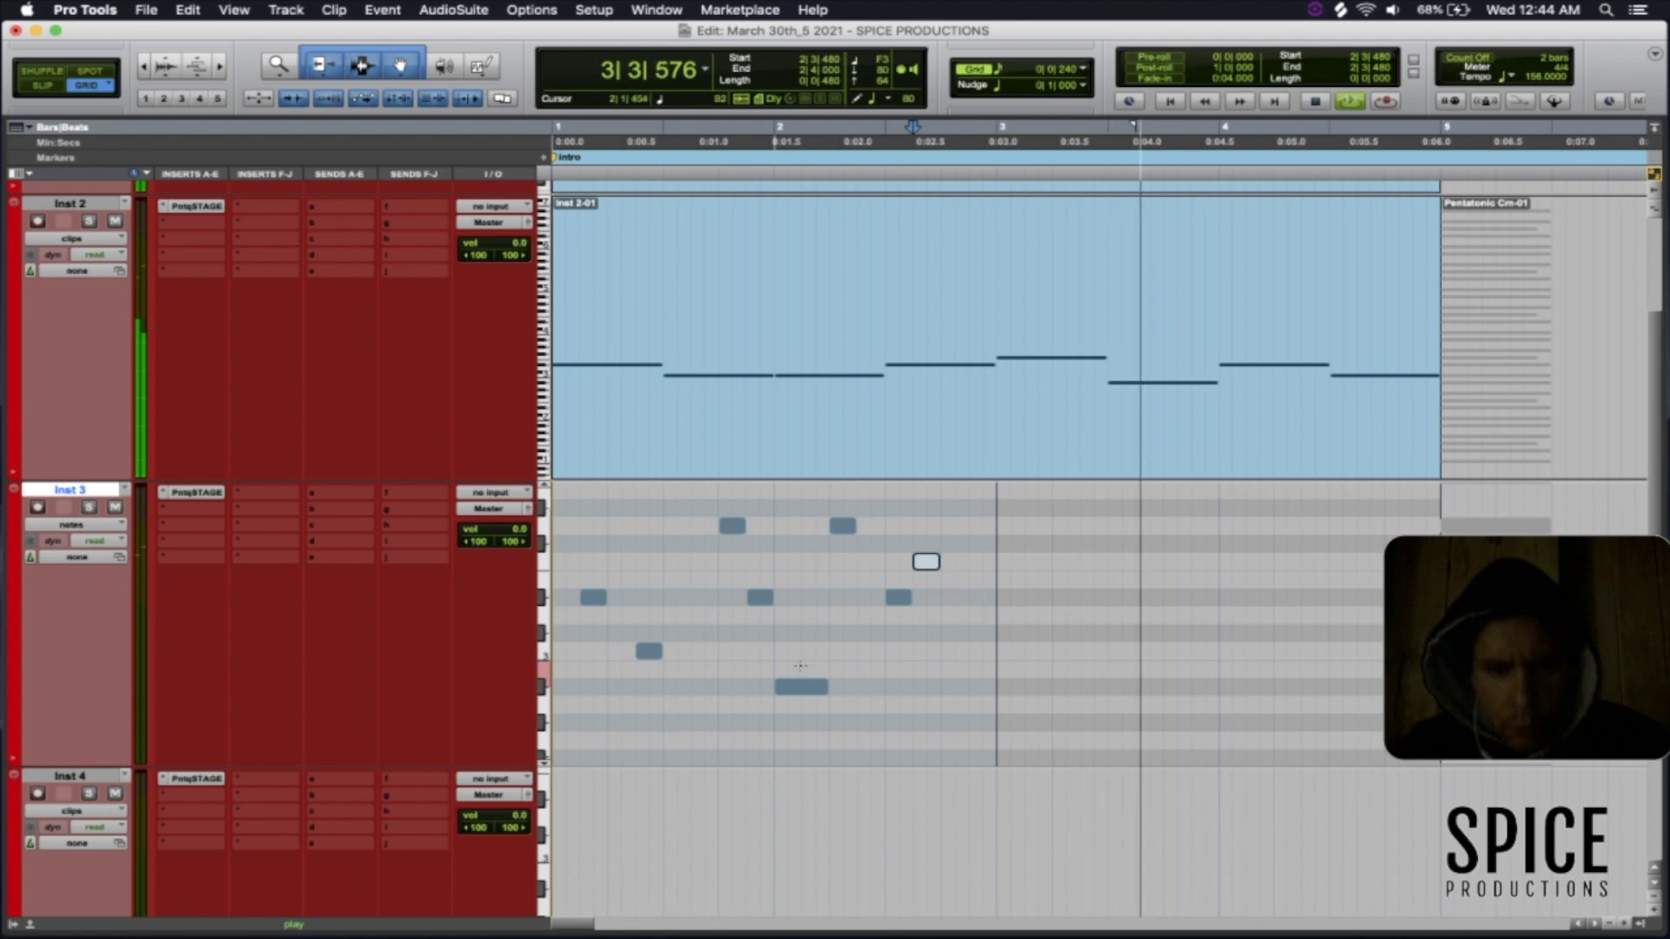
- Split the Bb2 at 2|1|480, delete its first half, and raise the remaining eighth note to C3
key("super+e")
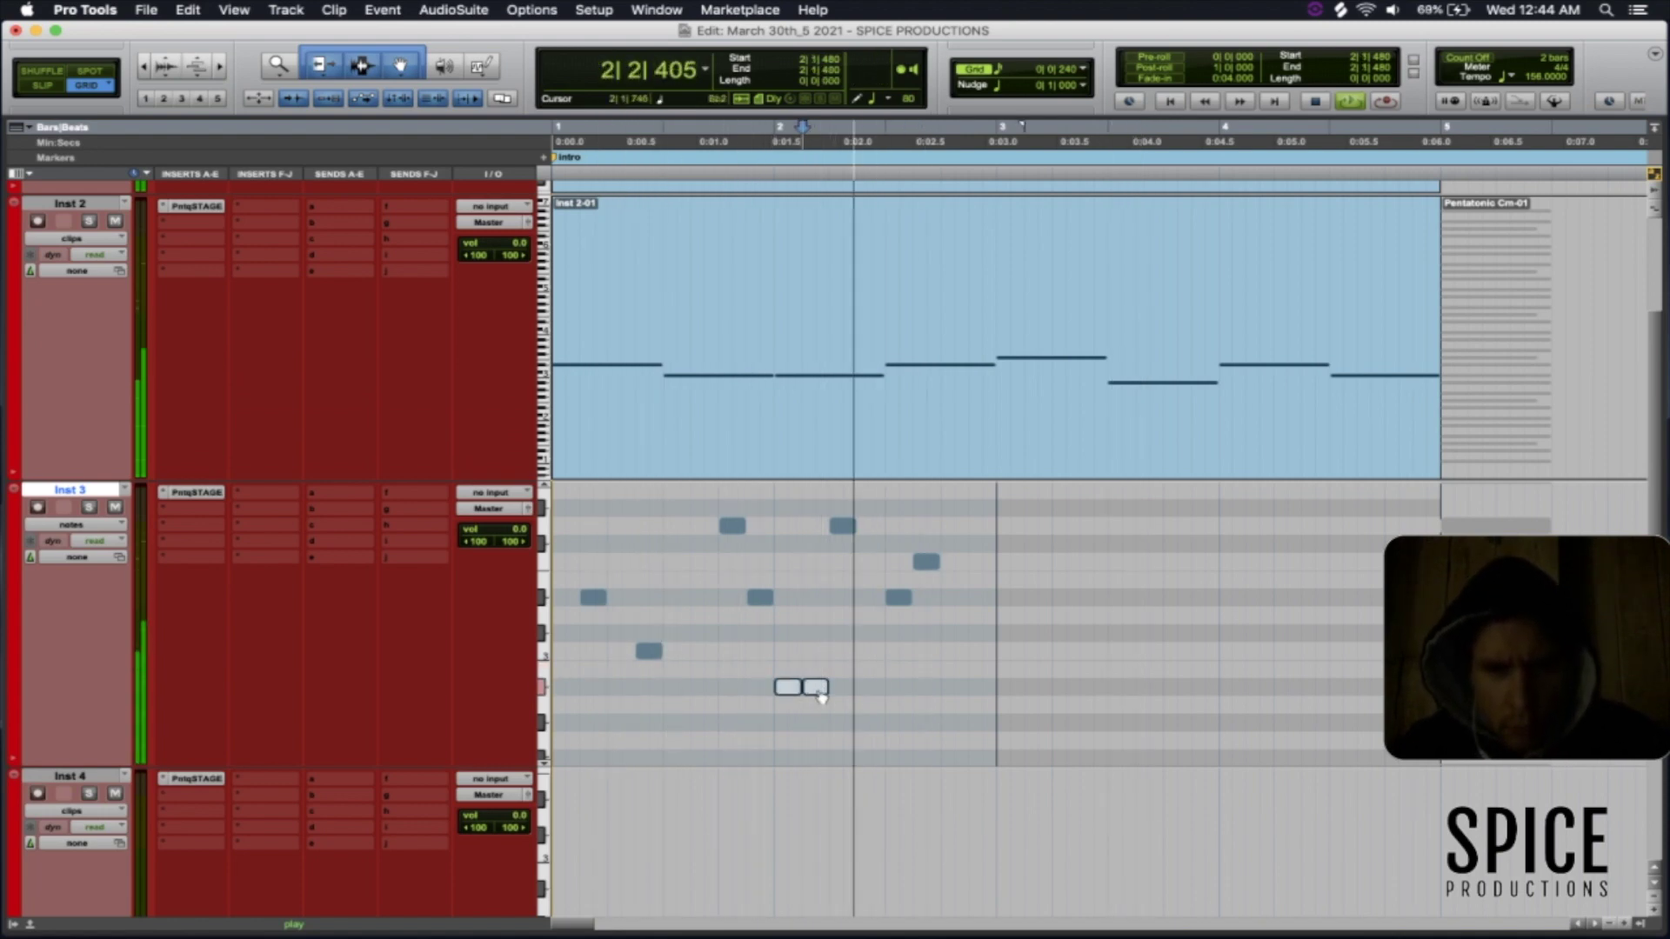
double_click(790, 691)
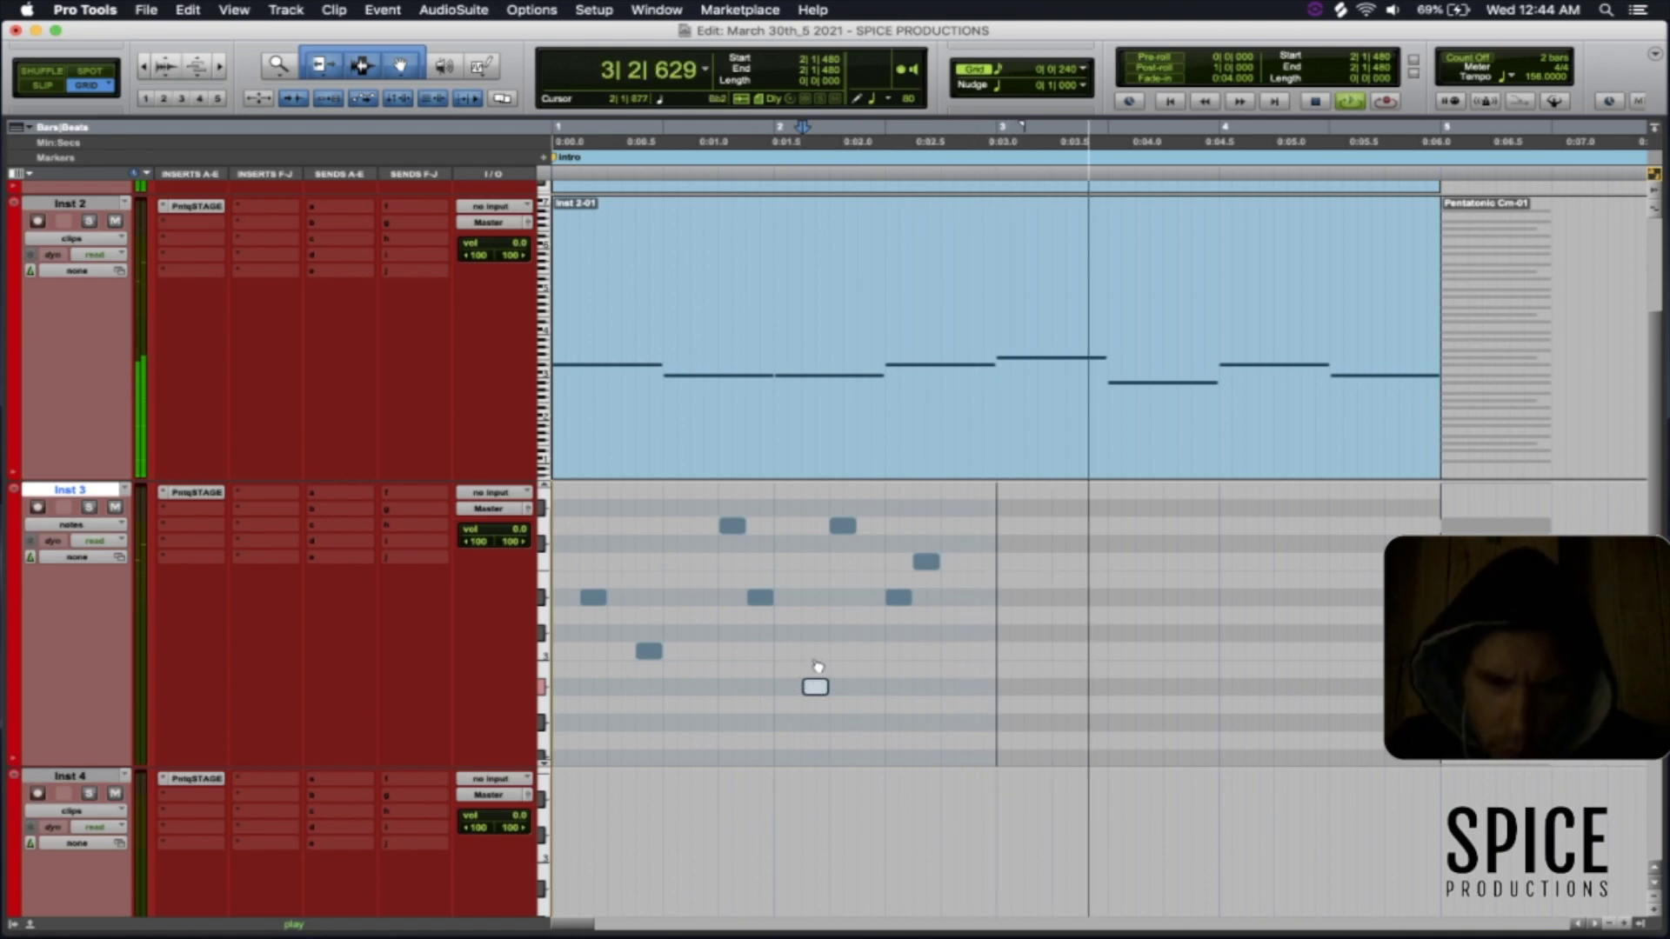
left_click_drag(816, 687, 818, 652)
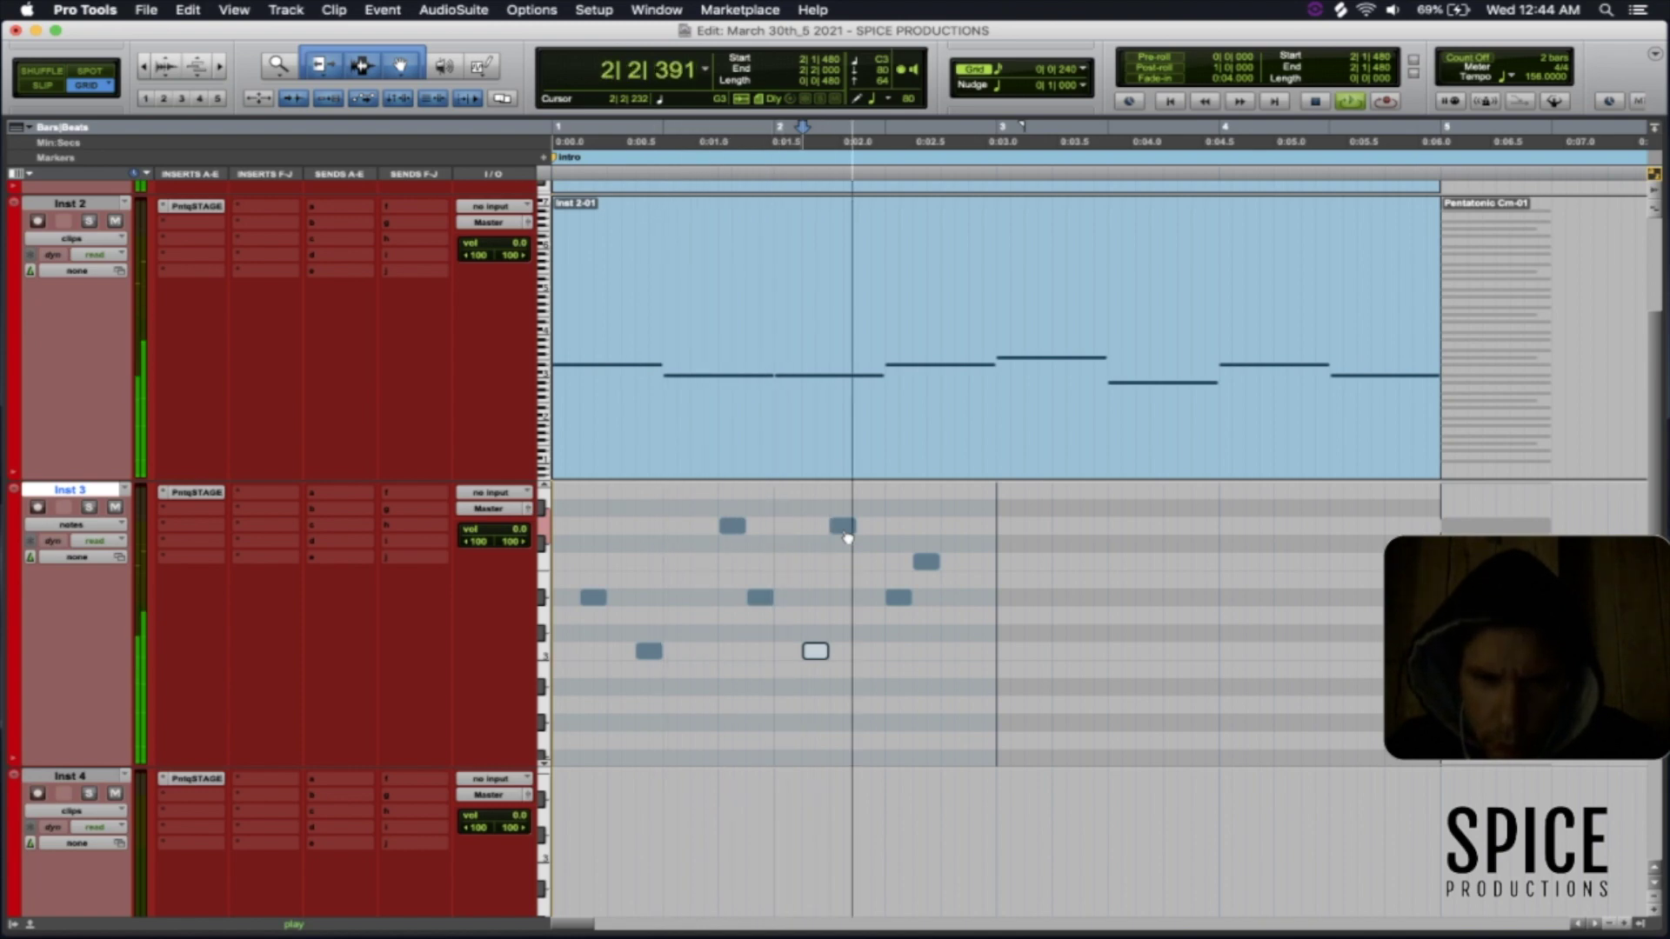
- Try the bar 2 G3 at 2|4|480 and remove it from the Inst 3 melody
left_click_drag(846, 536, 974, 529)
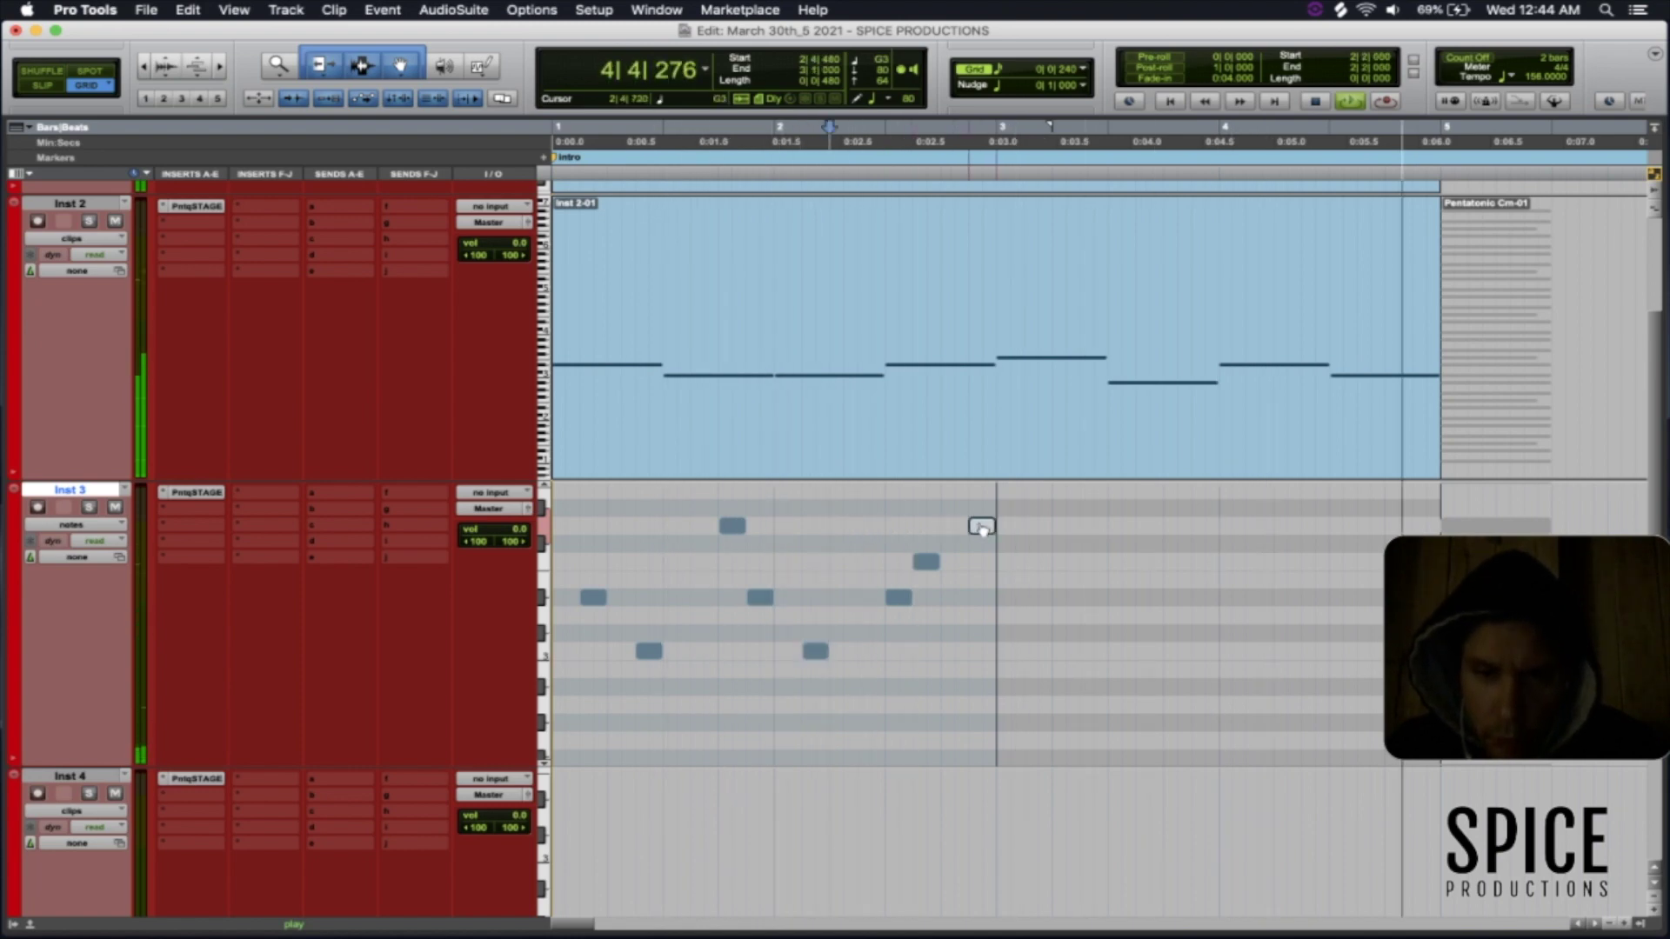
left_click_drag(982, 529, 982, 529)
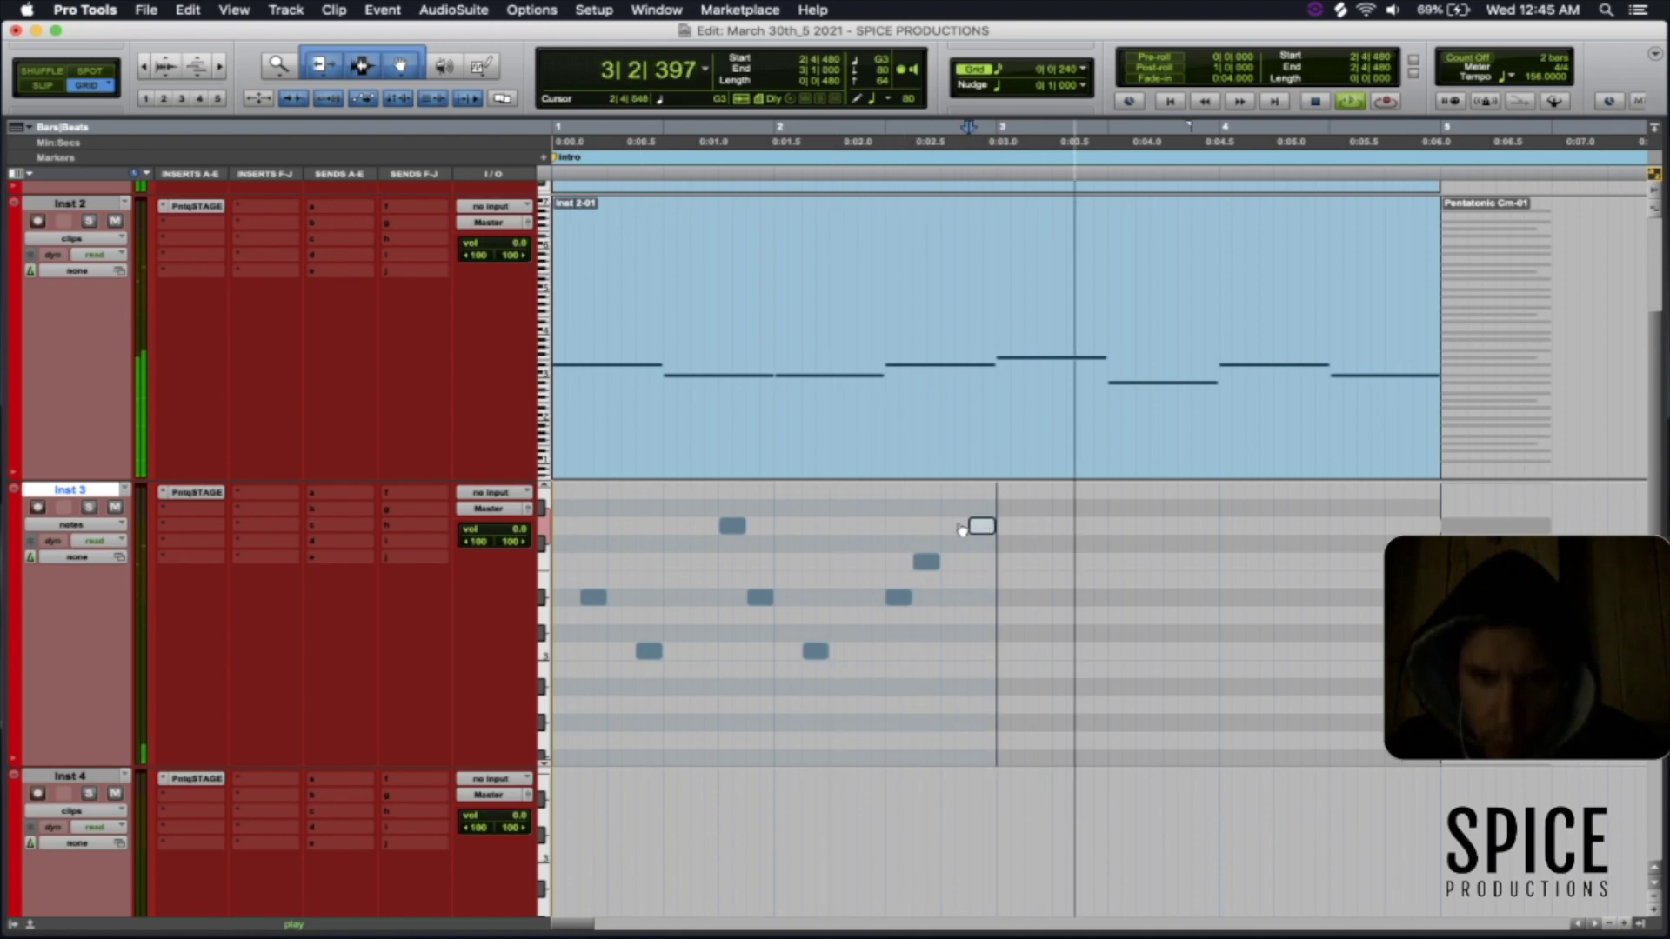
left_click_drag(956, 531, 956, 530)
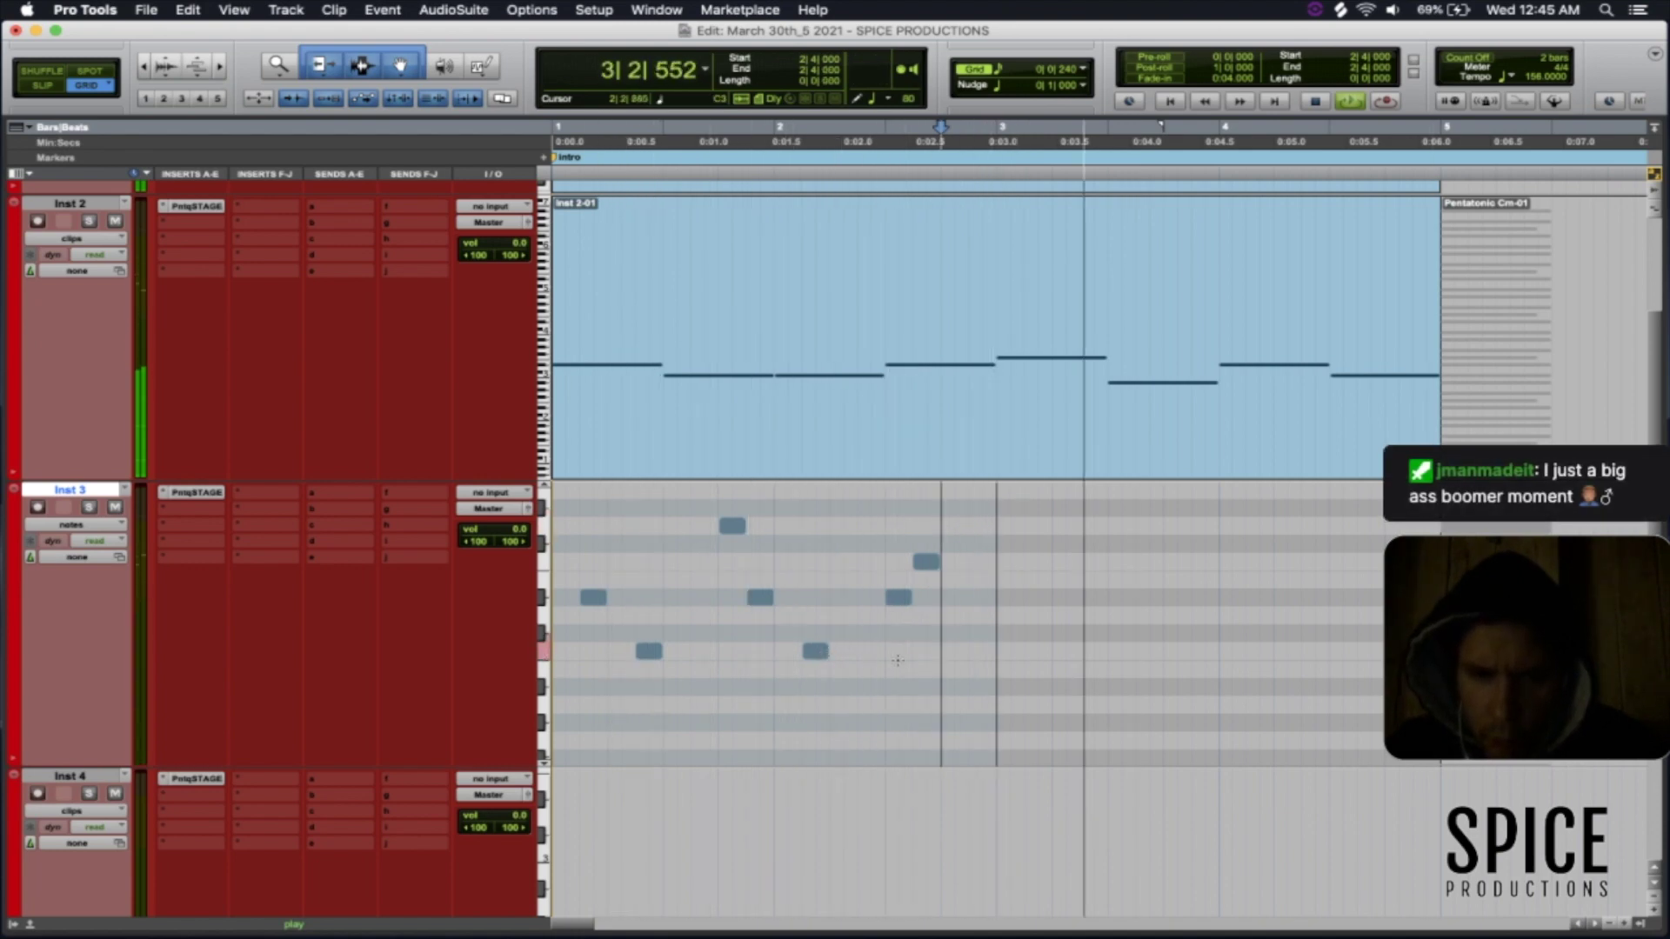
- Duplicate all the Inst 3 melody notes from bars 1–2 into bars 3–4, starting at 3|1|480
left_click_drag(942, 665, 565, 522)
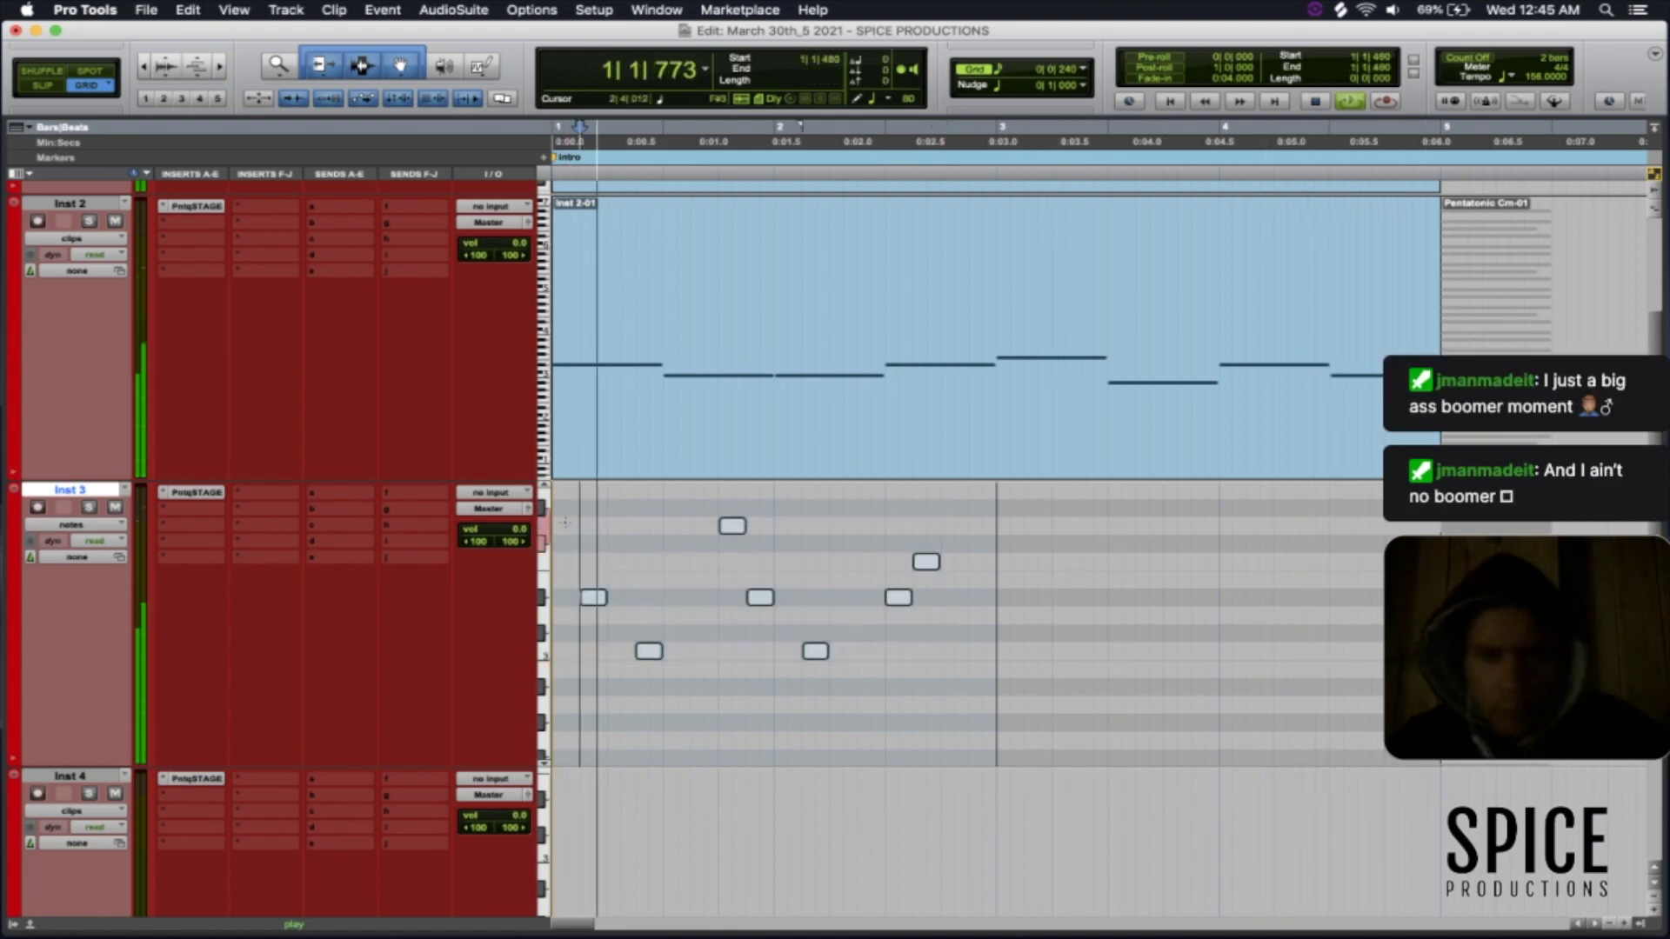
key("super+c")
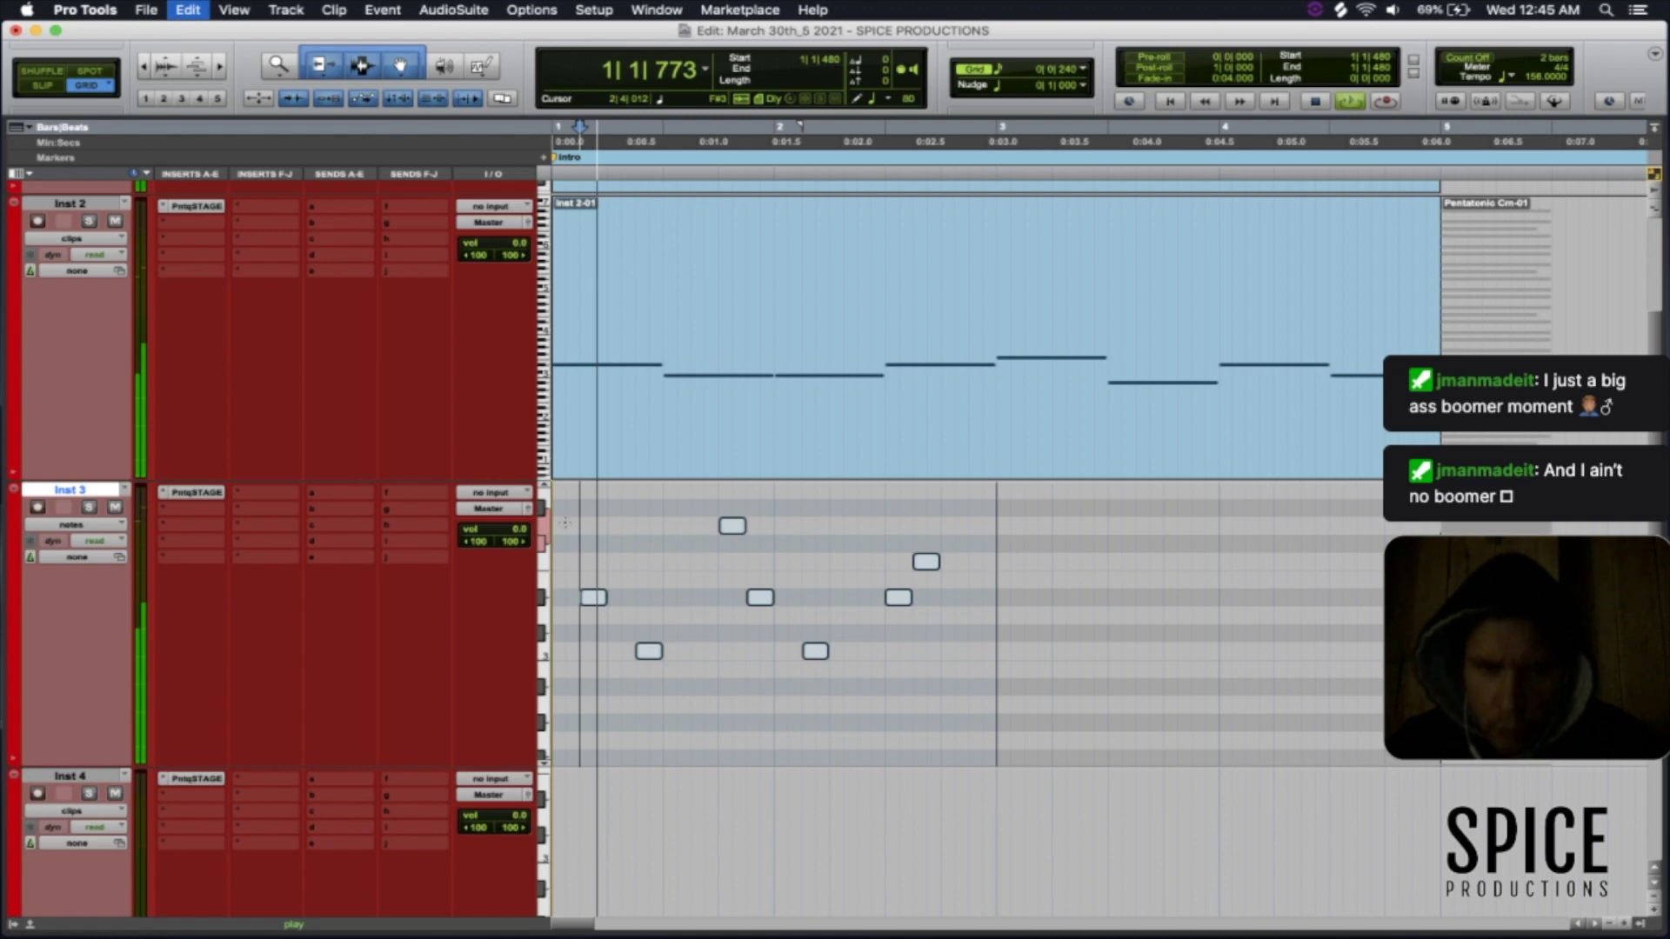
key("super+d")
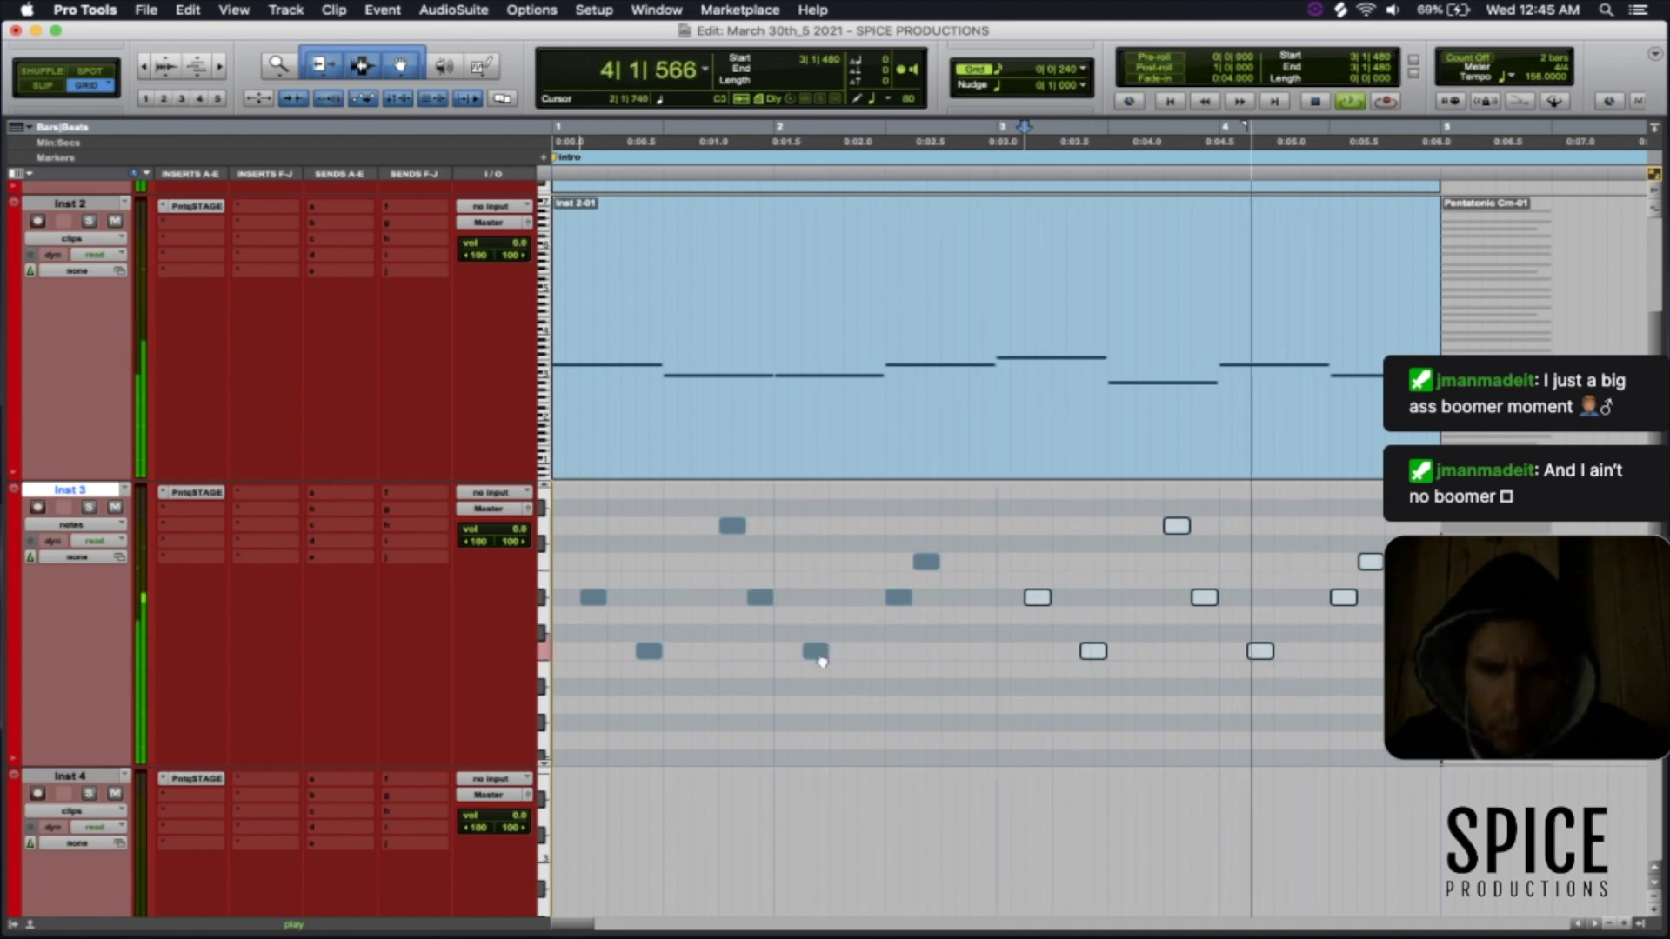
- Raise the Inst 3 C3 notes at 2|1|480 and 4|1|480 to G3, and shift the bar 2 one to 2|2|000 during playback
left_click(853, 654)
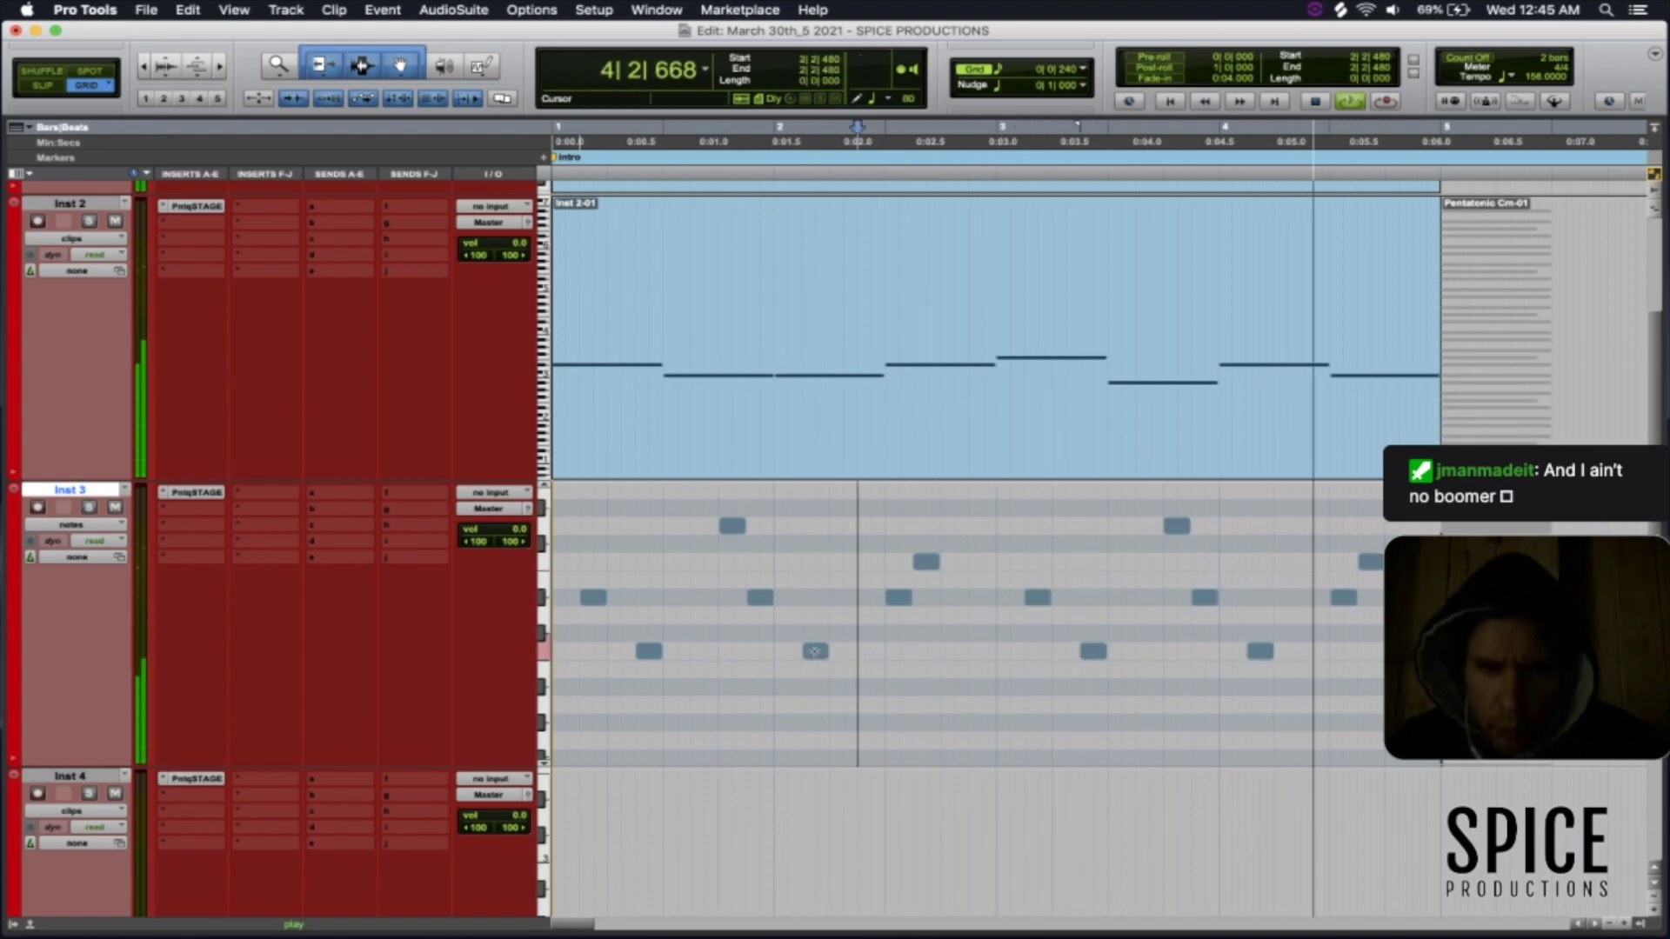
left_click_drag(819, 652, 821, 530)
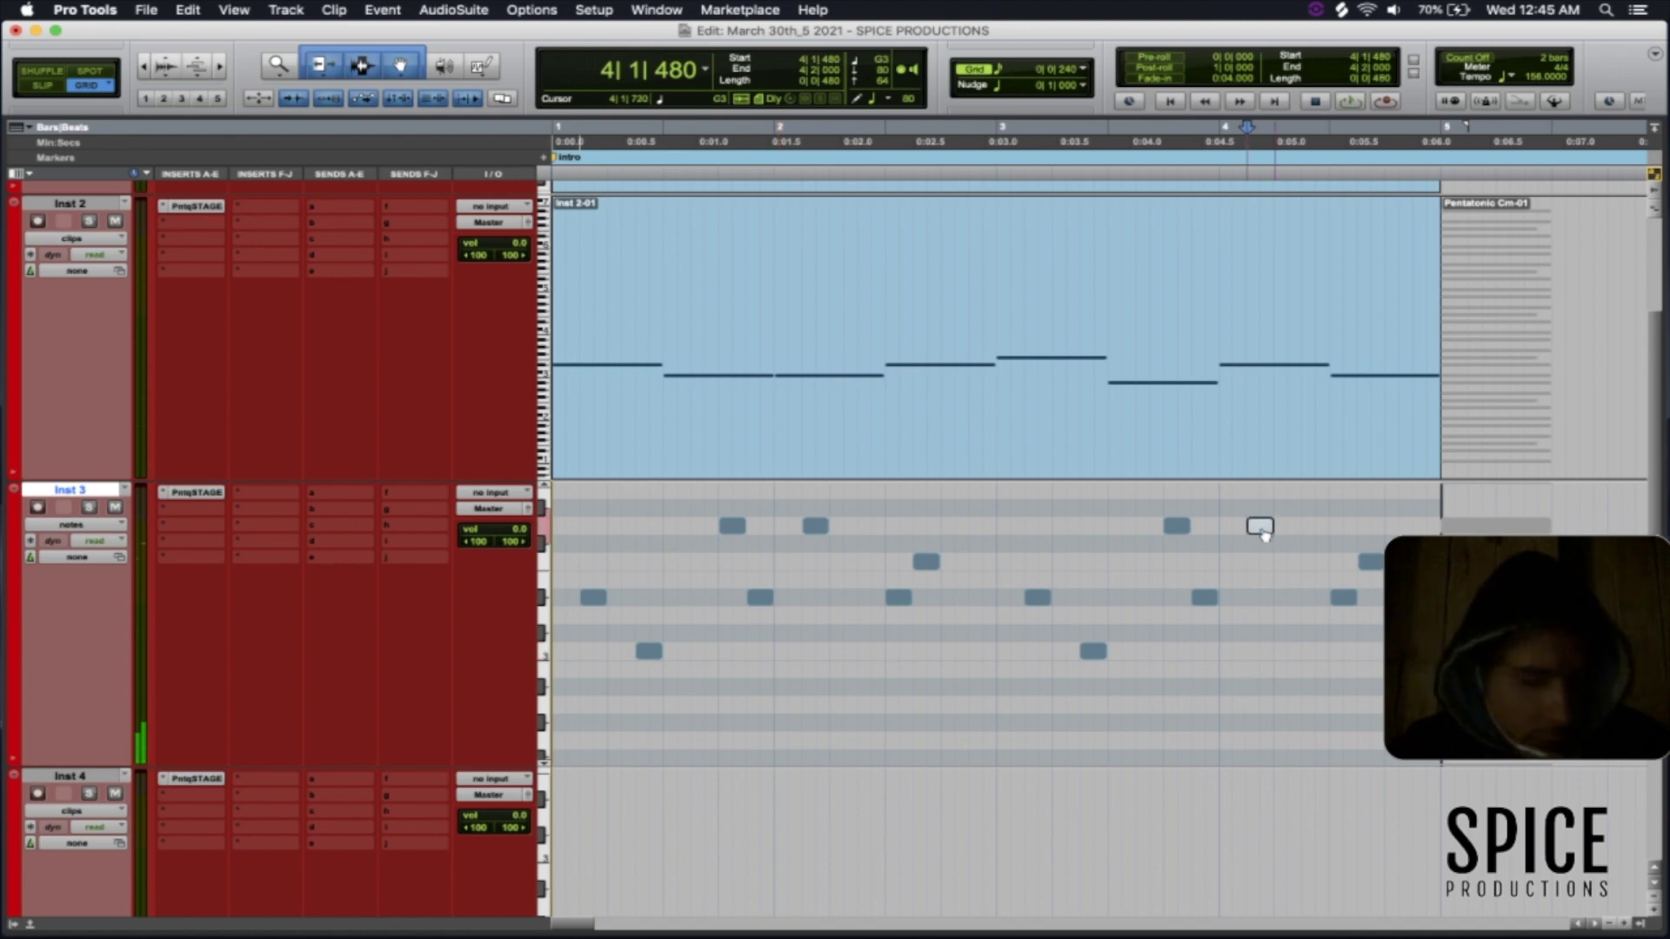
left_click(1182, 452)
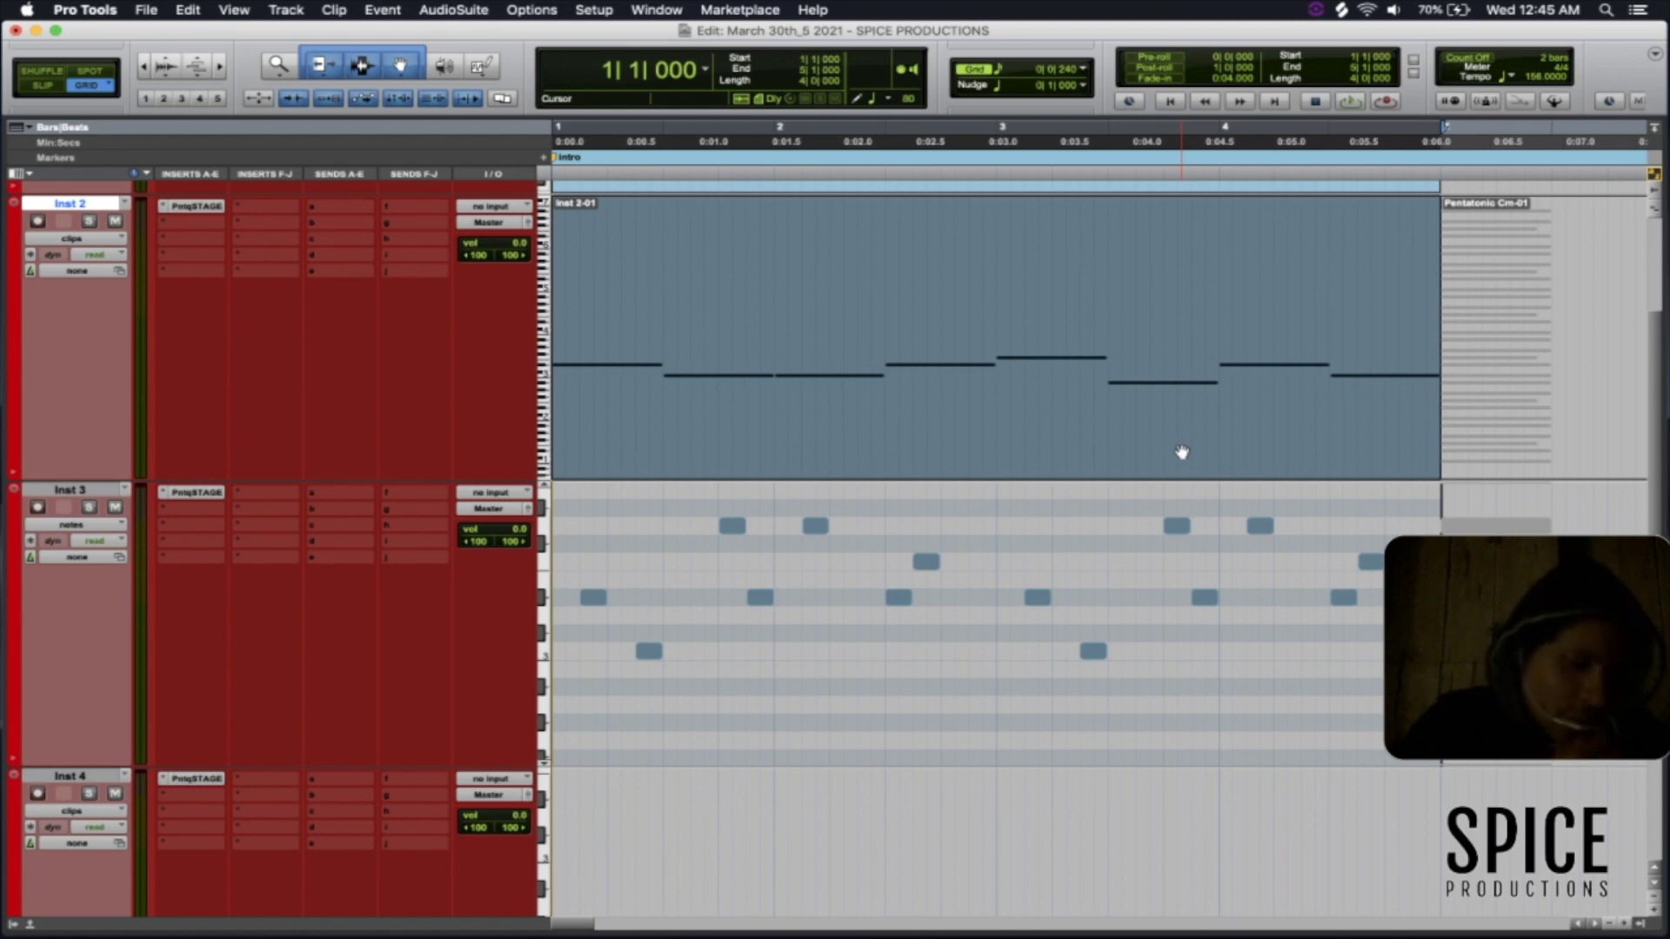
key("space")
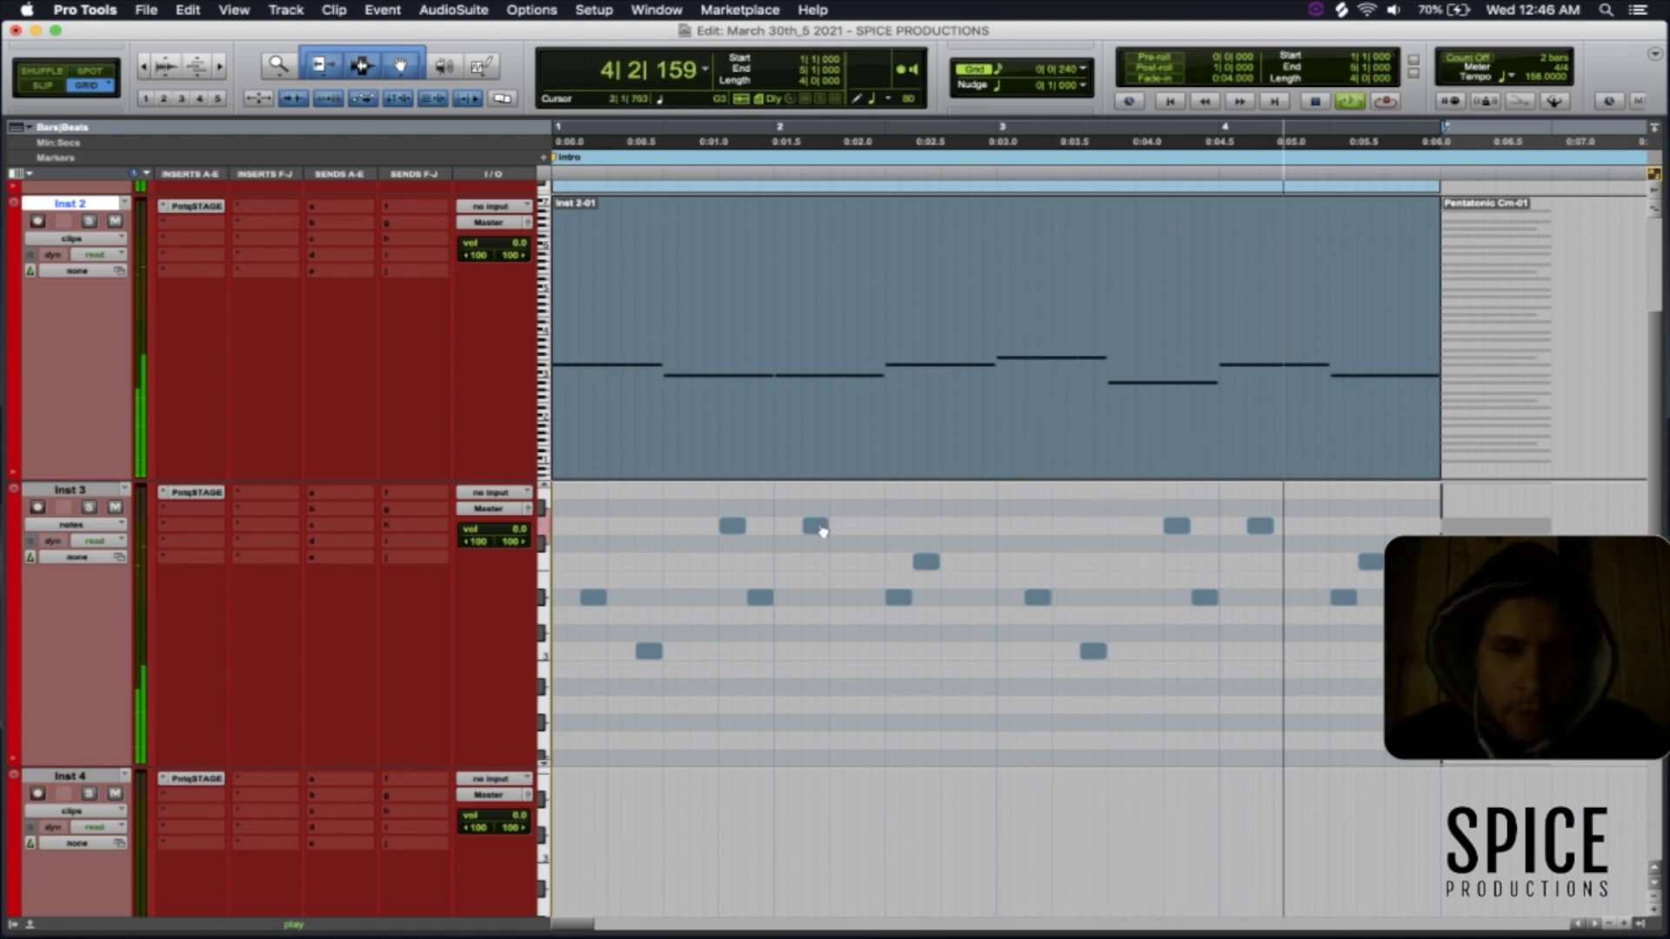
left_click_drag(822, 531, 845, 533)
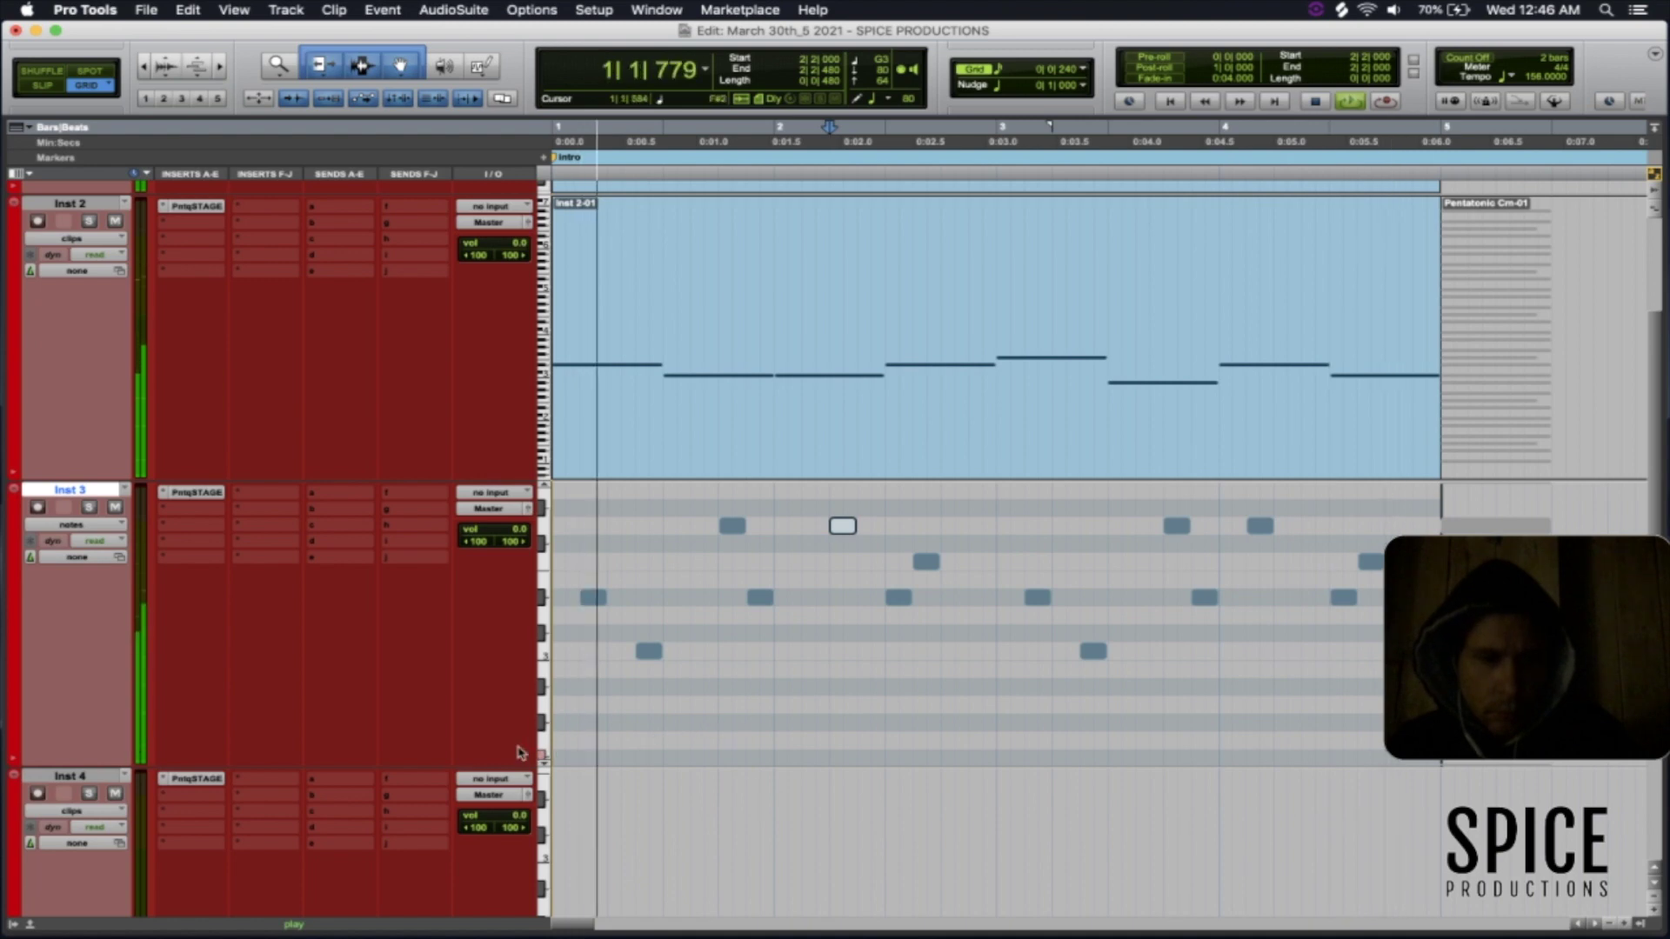
- Reduce the Inst 3 track height to bring Inst 4 up beneath it, and switch Inst 3 to clips view
left_click_drag(430, 764, 446, 574)
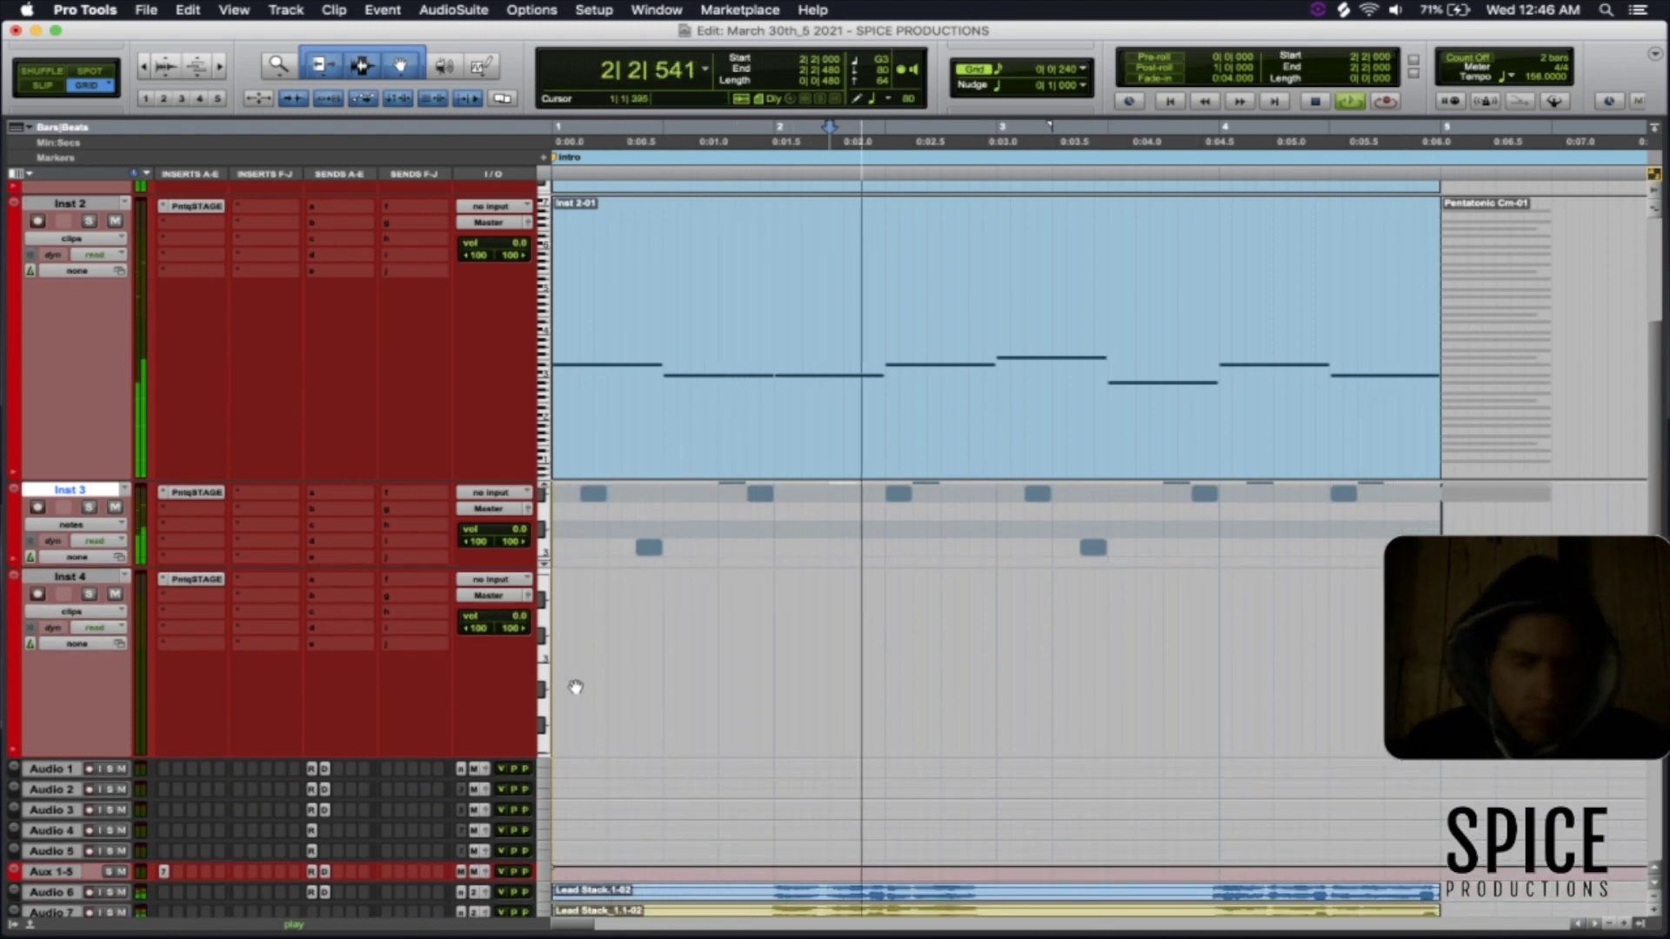
key("super+bracketright")
key("super+bracketleft")
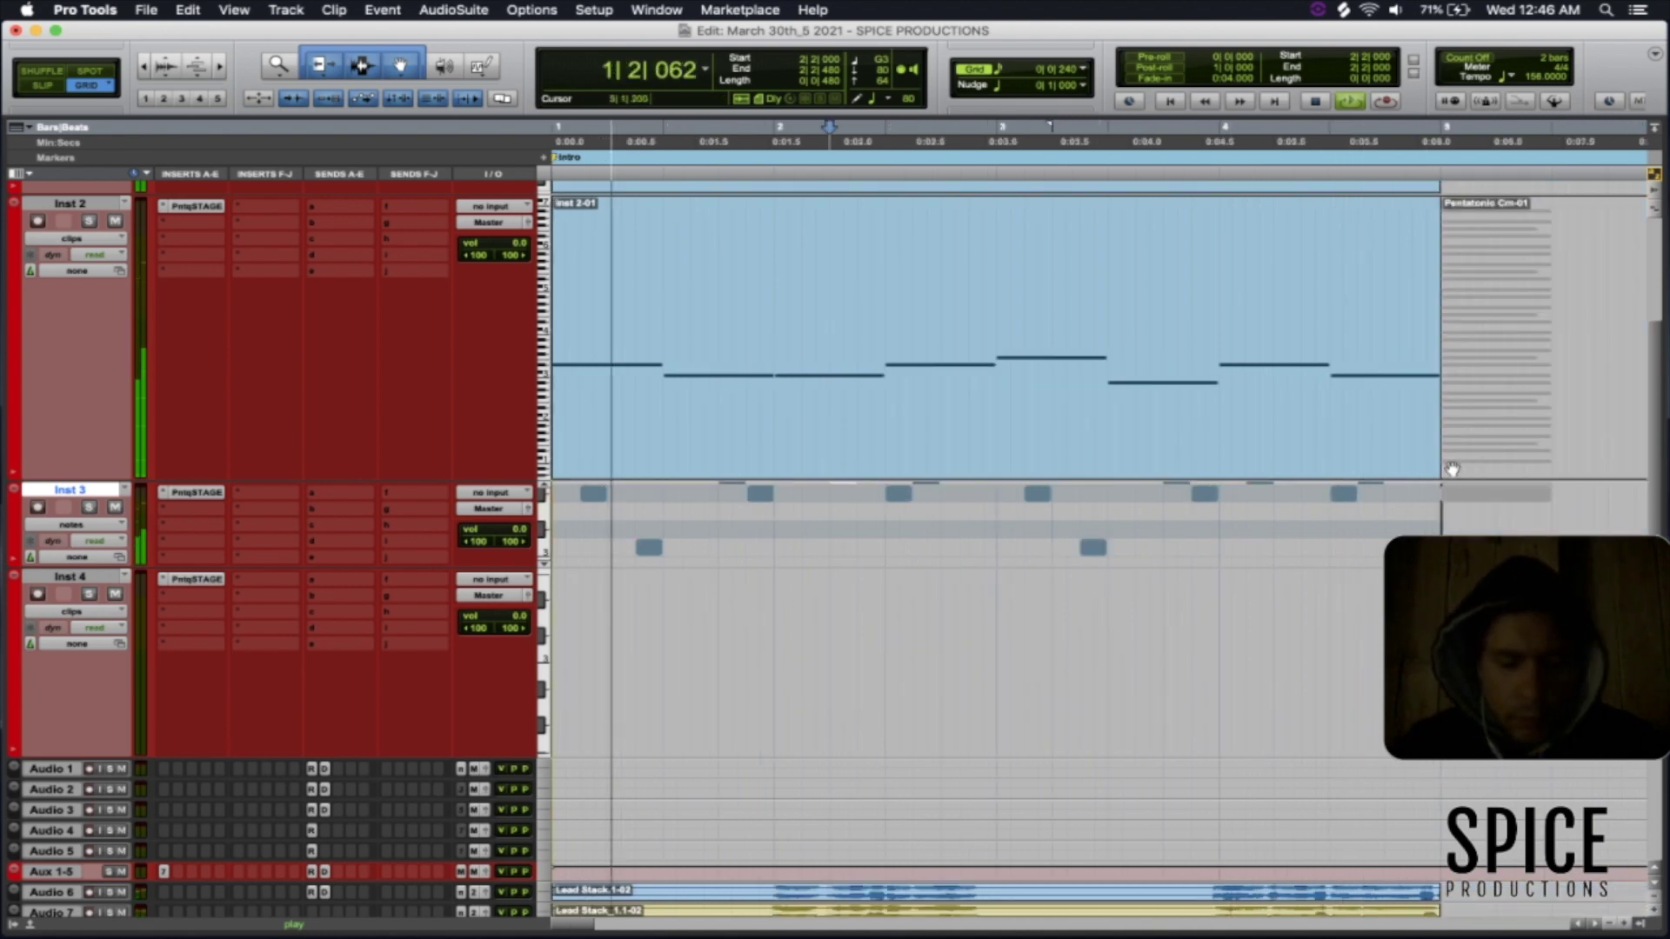
left_click_drag(1460, 400, 1467, 652)
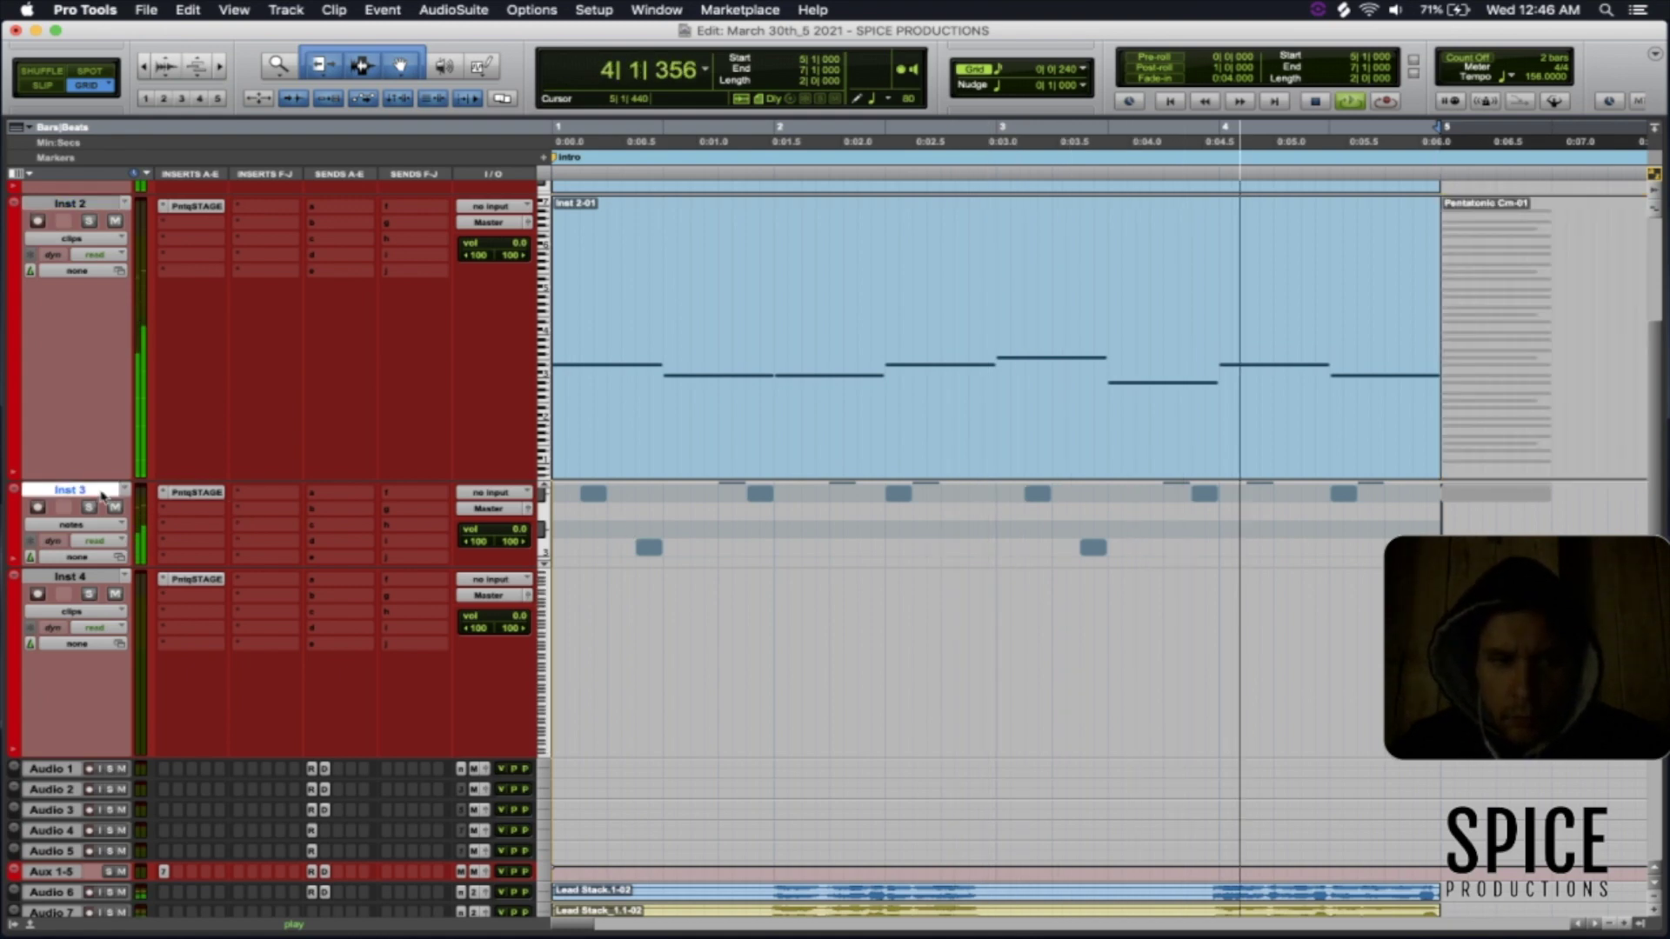
left_click(73, 525)
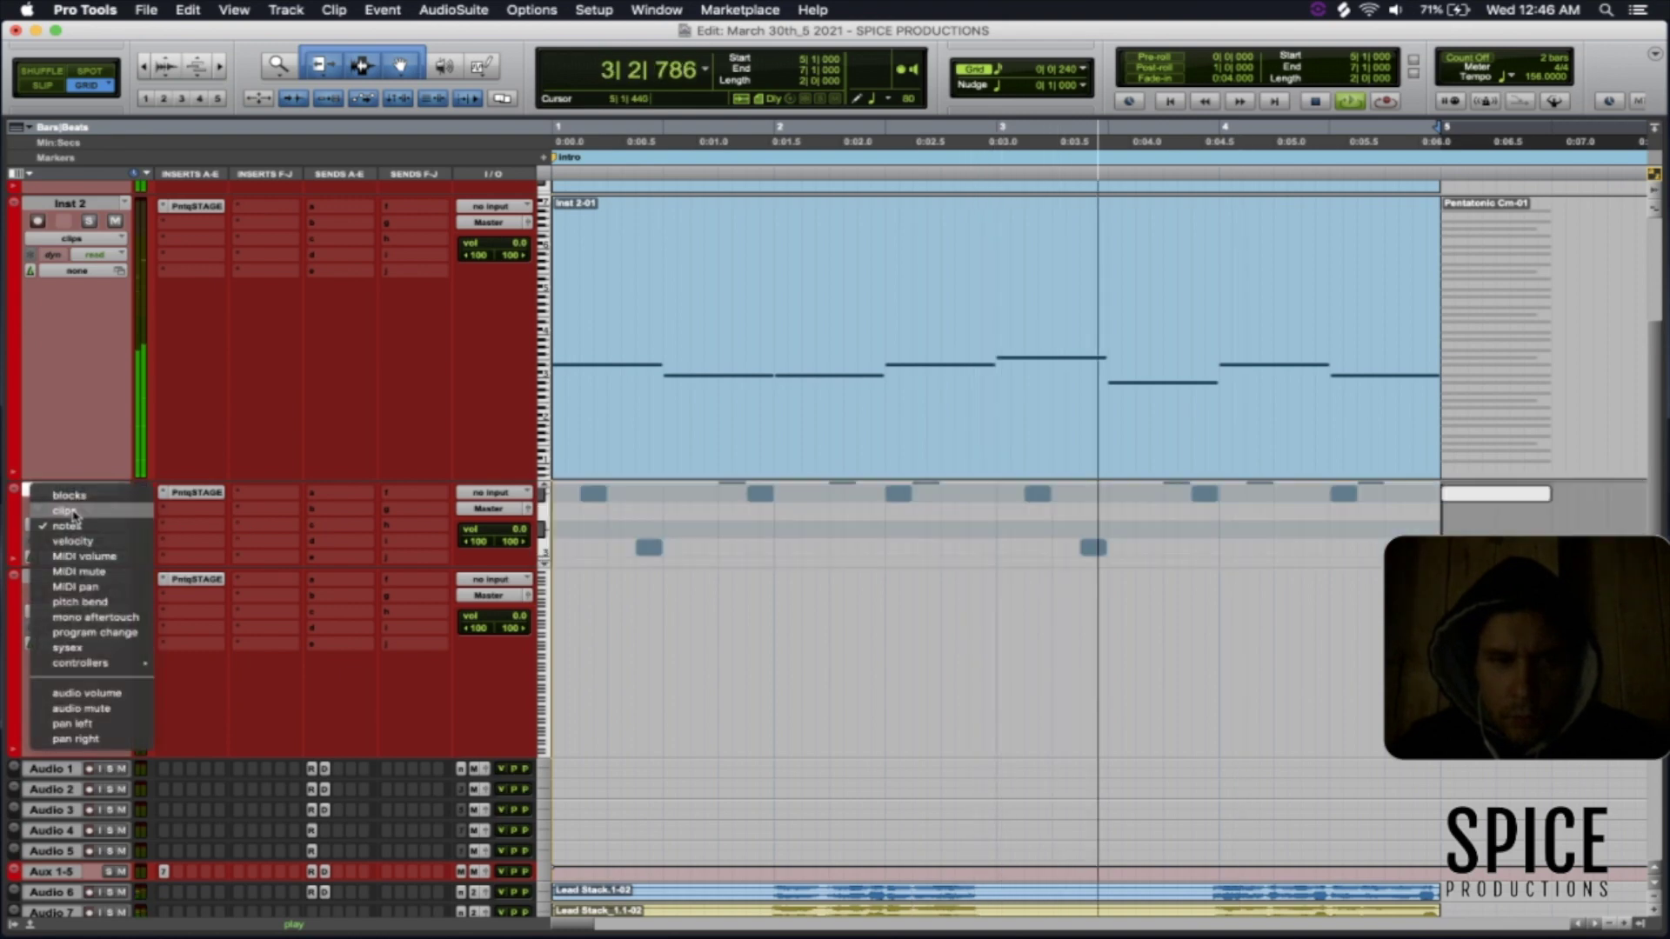
left_click(73, 511)
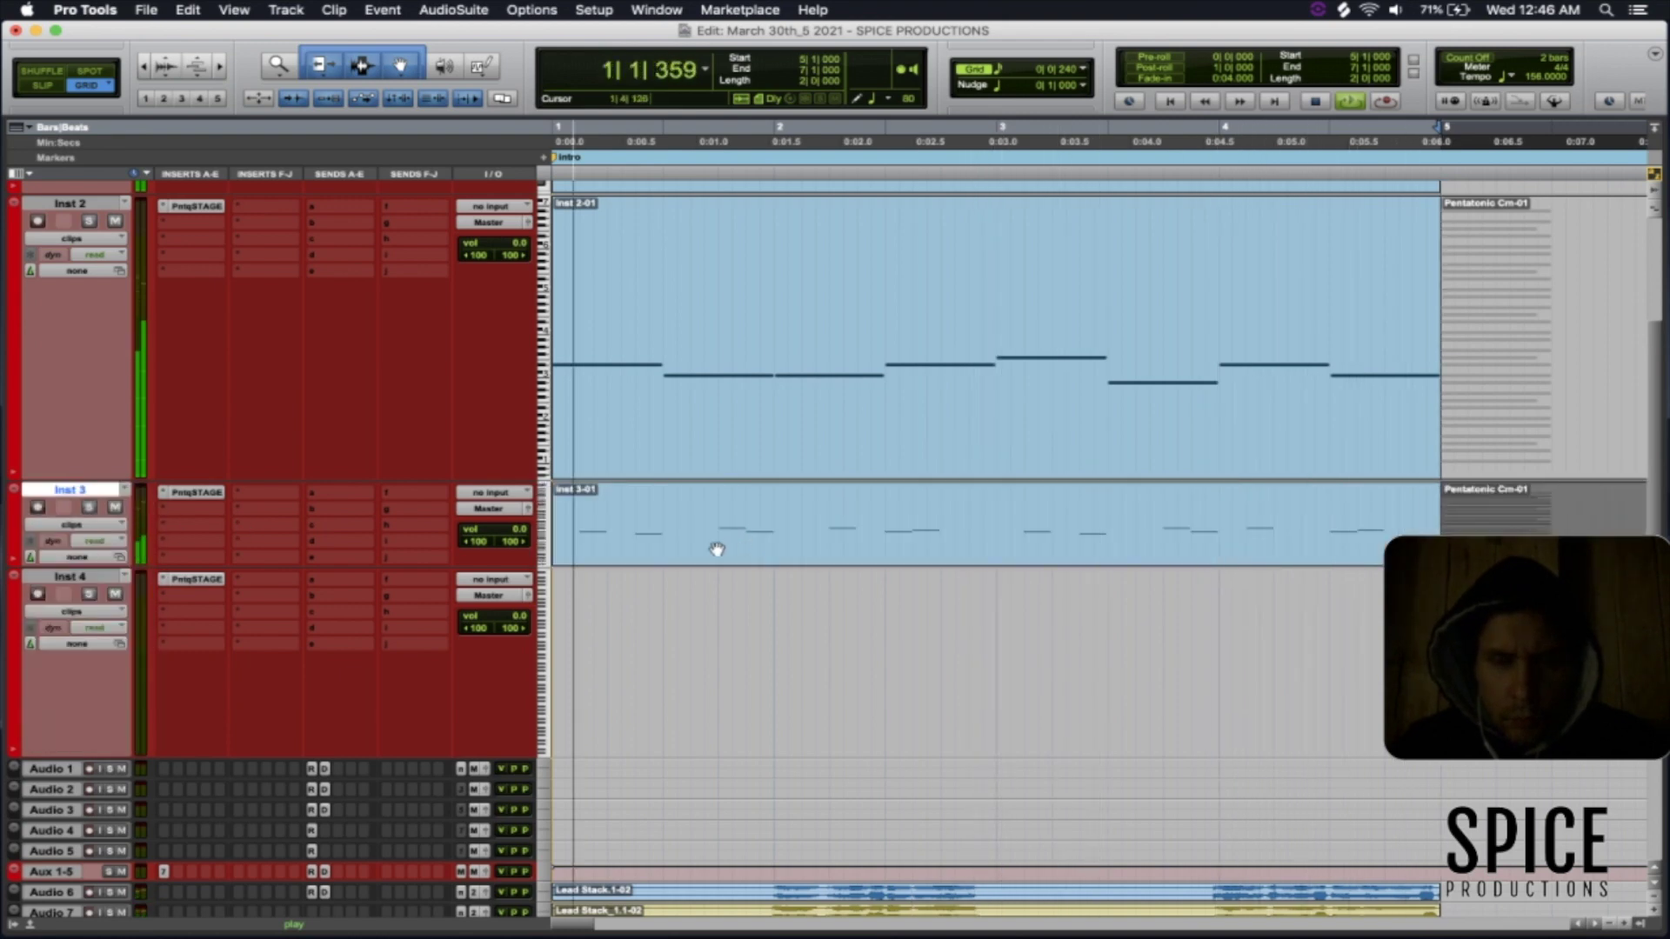
- Try all the Inst 3-01 melody notes an octave higher in the MIDI editor and undo the transposition
left_click(687, 548)
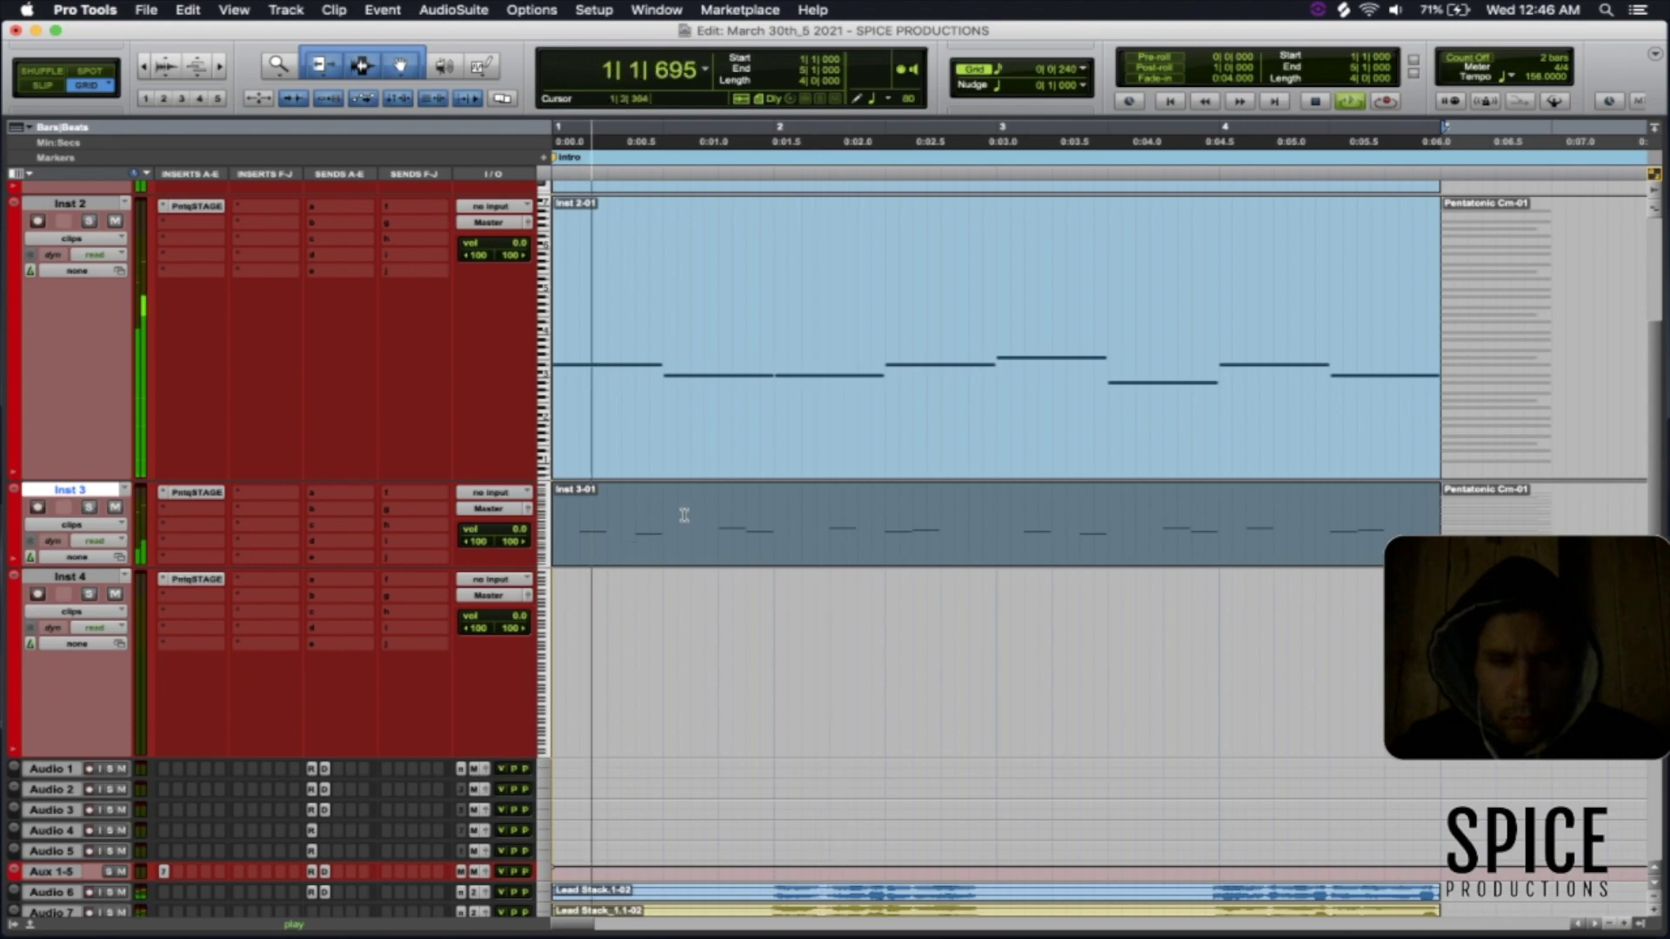
double_click(623, 548)
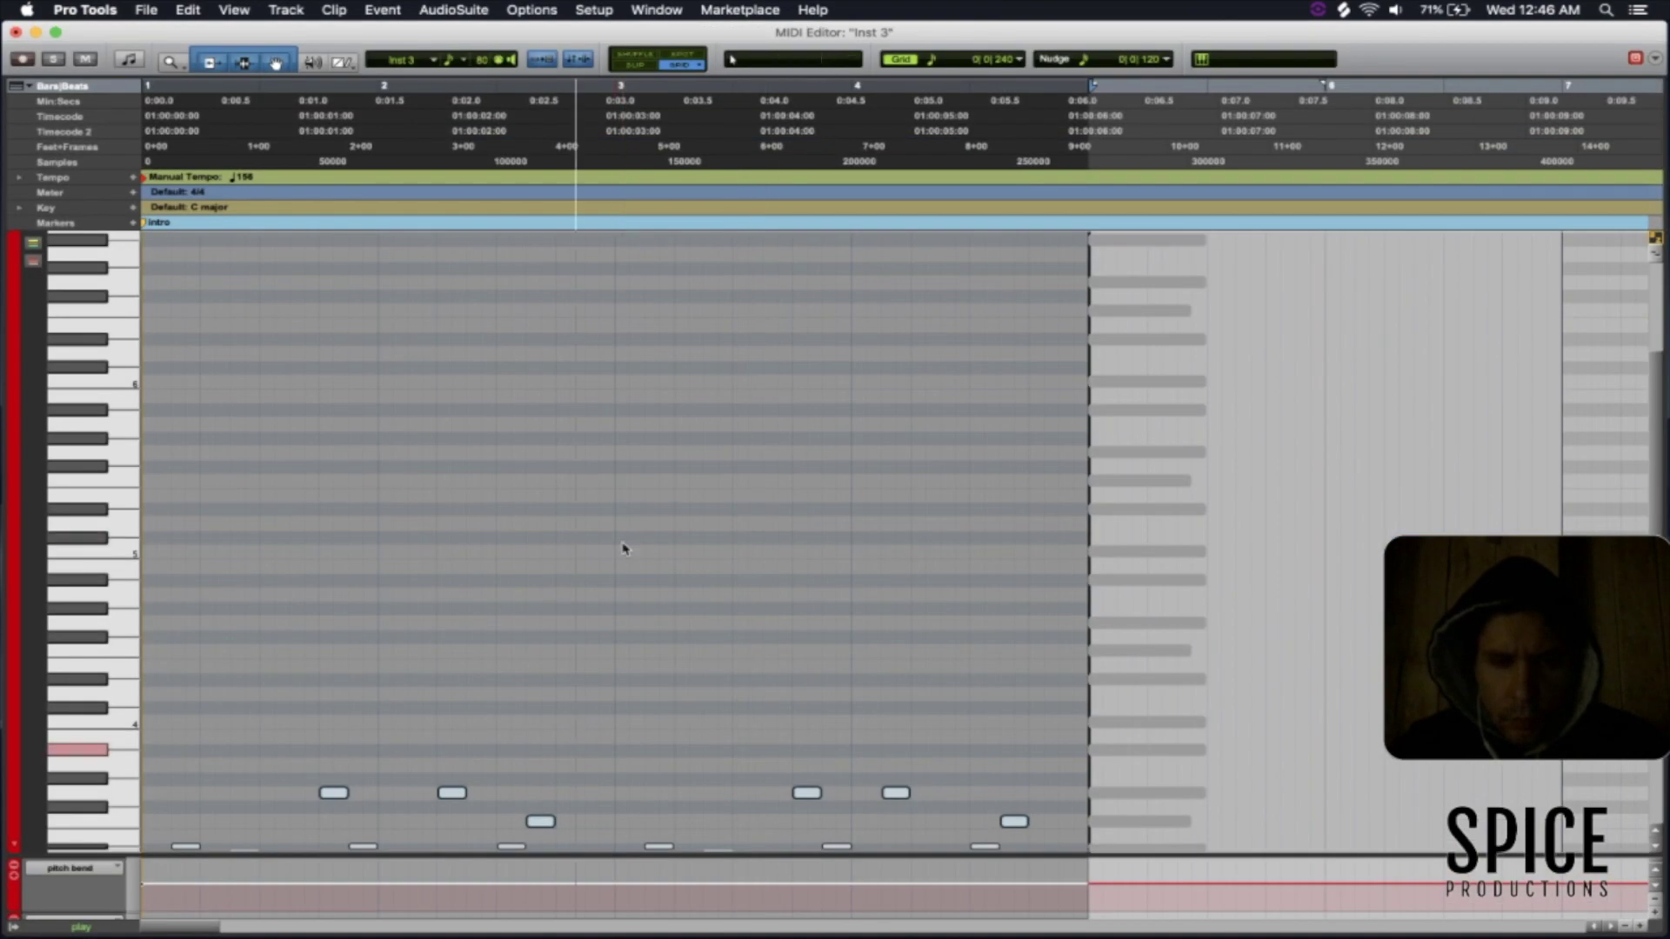
scroll(109, 767, "down", 3)
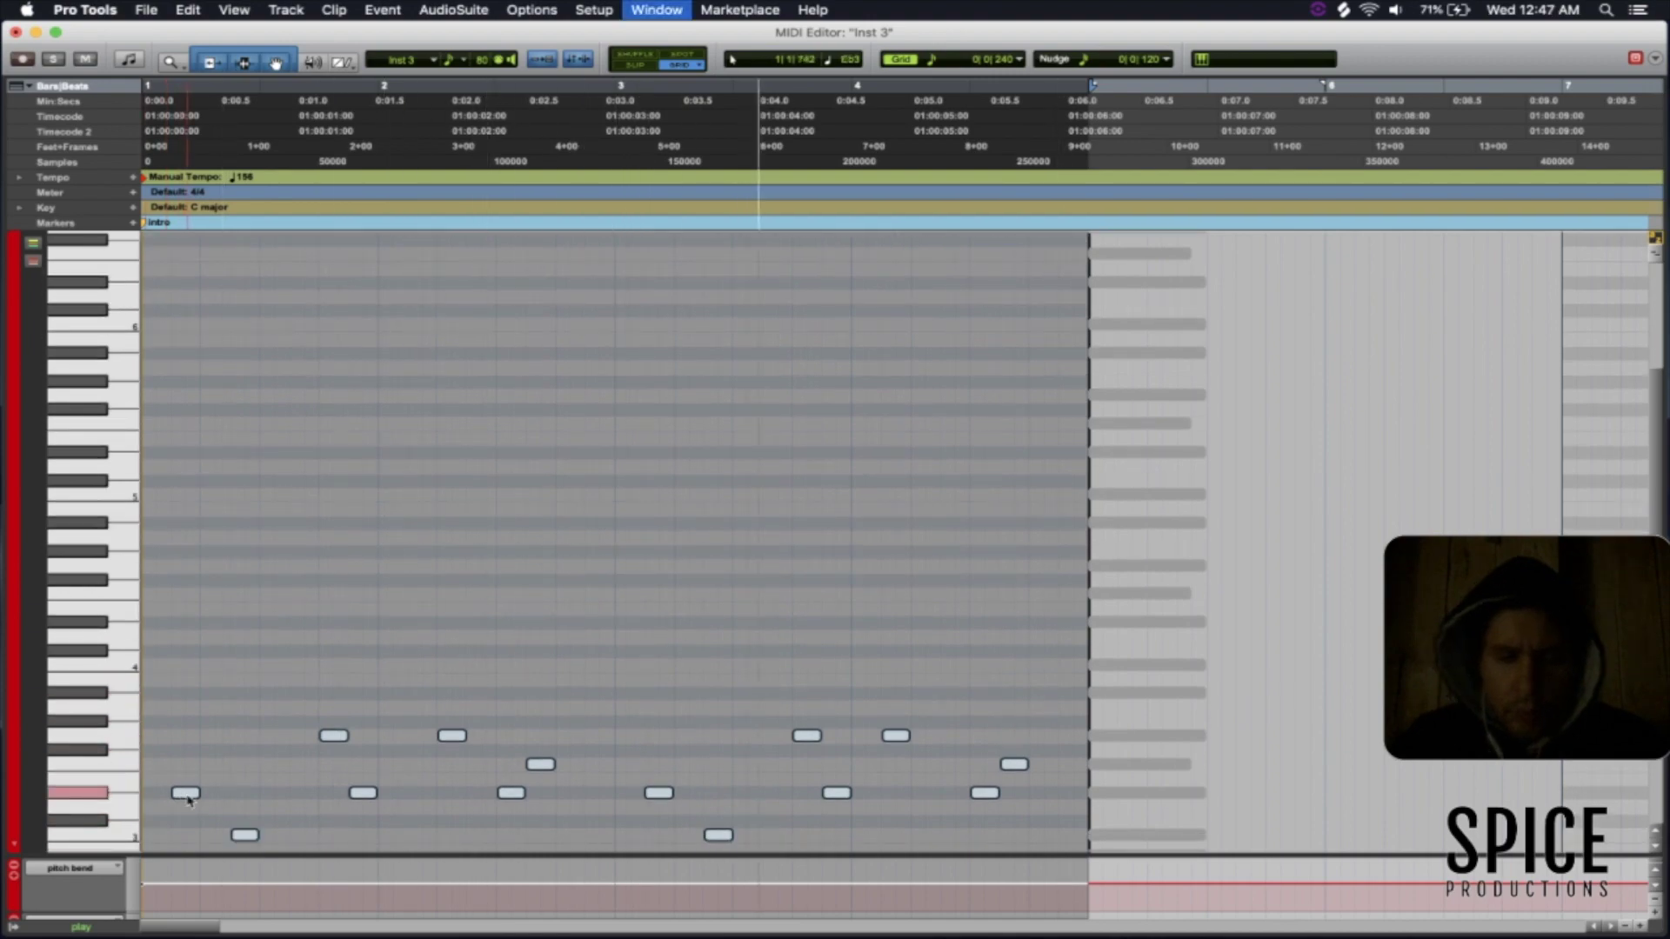
key("super+w")
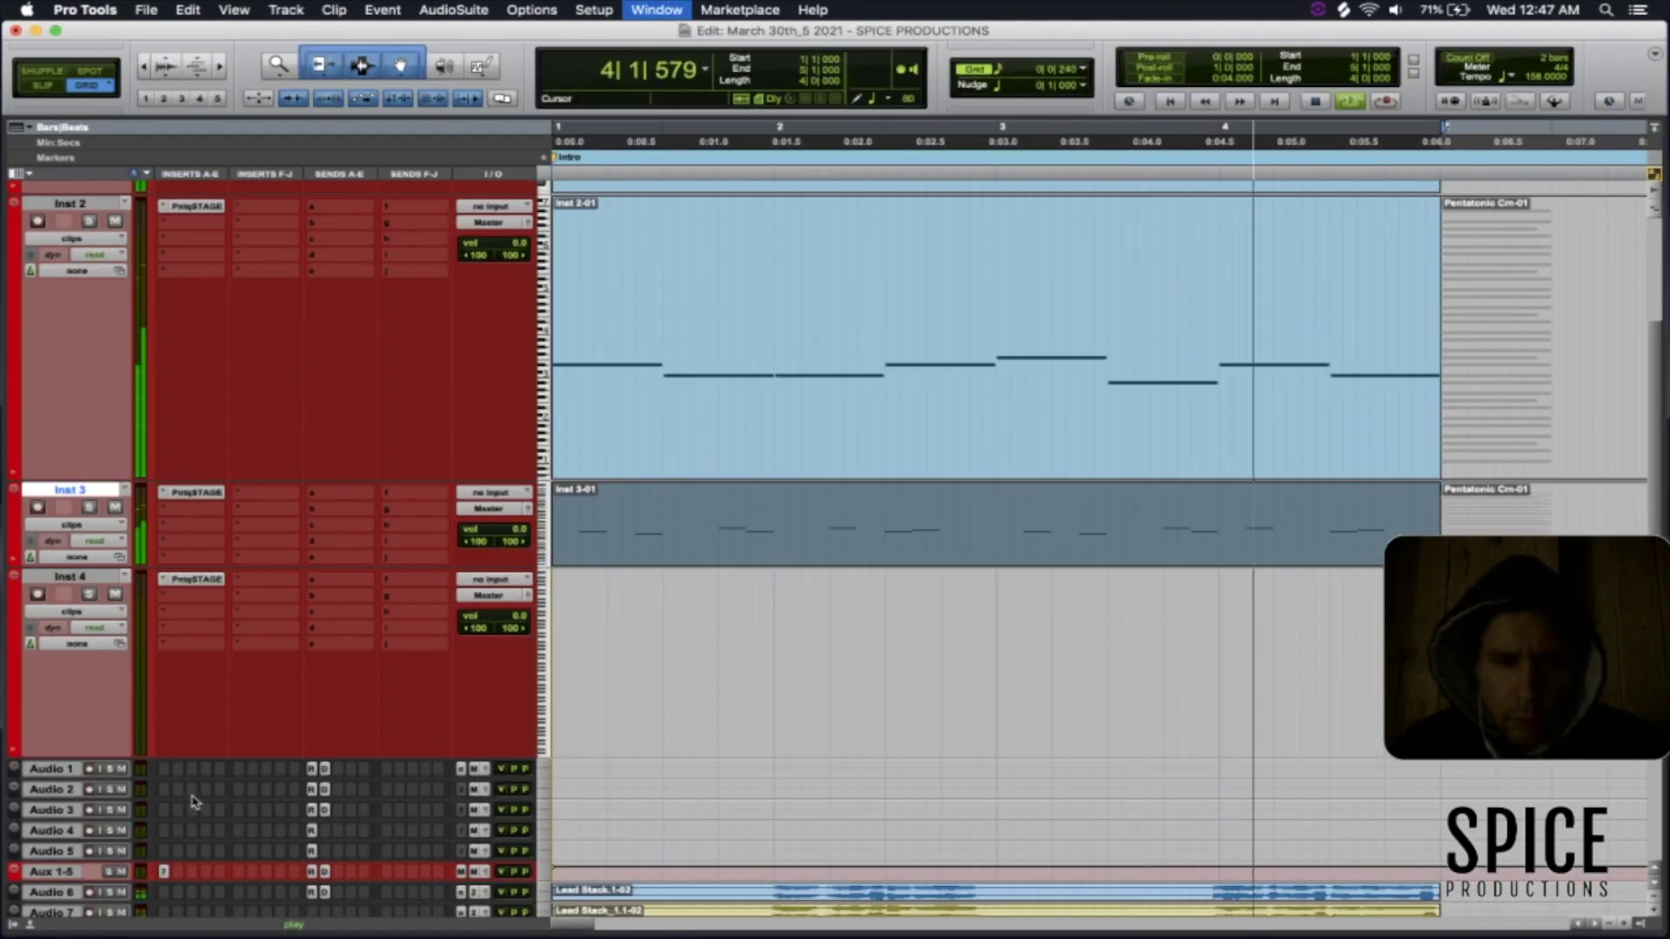
key("super+equal")
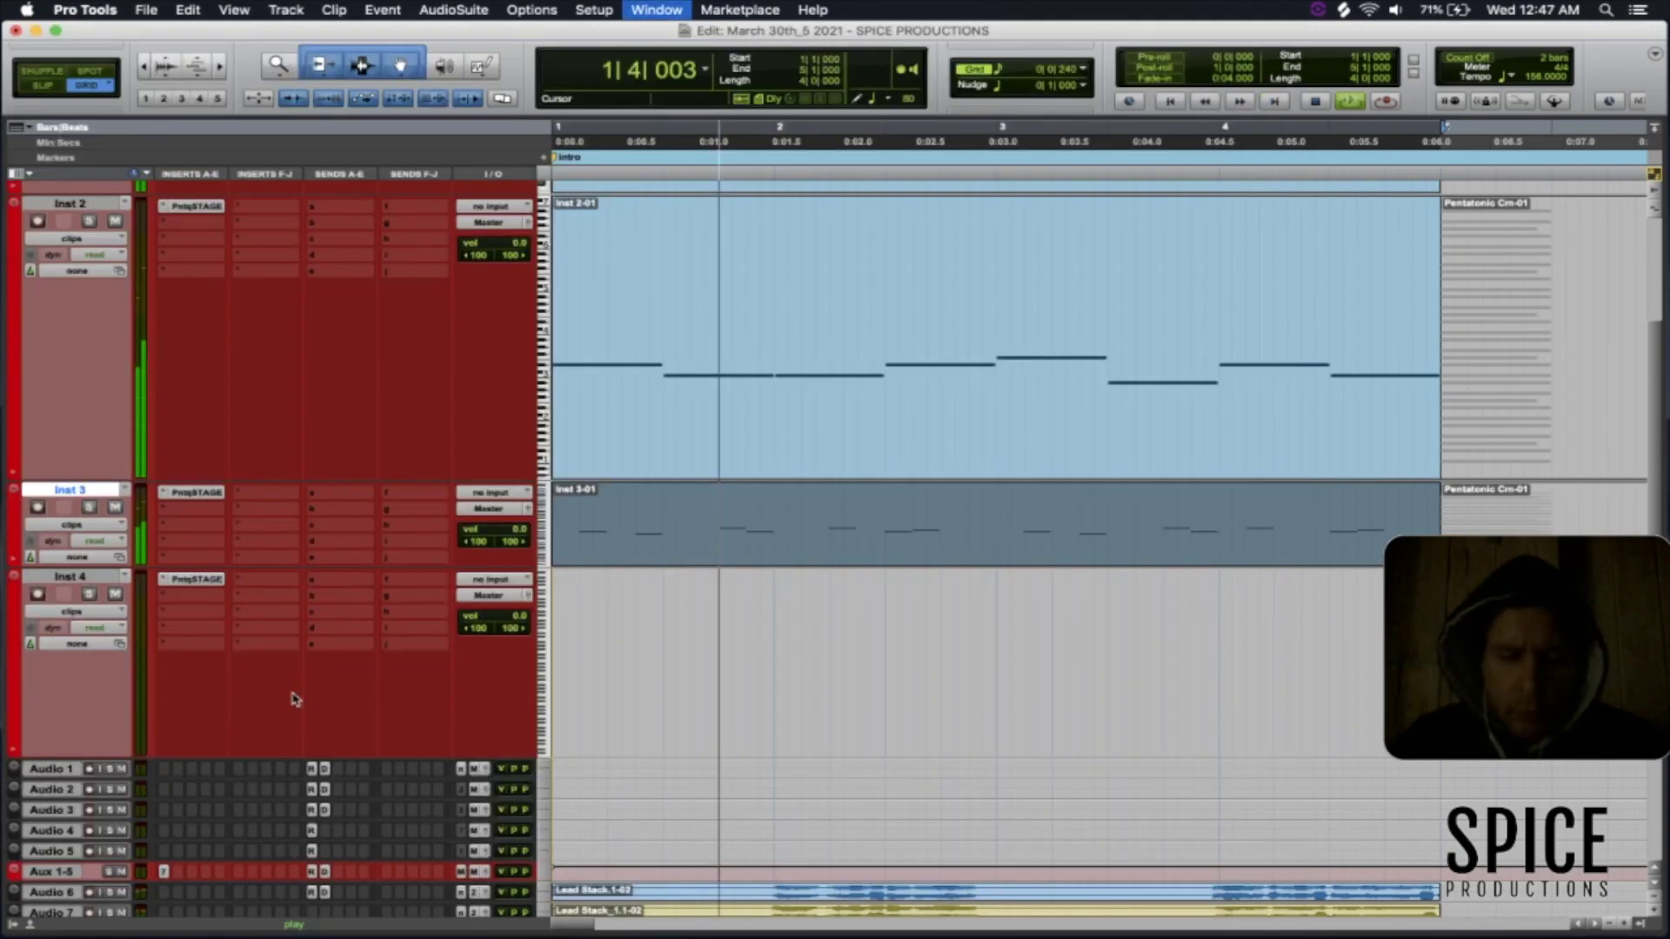
double_click(618, 548)
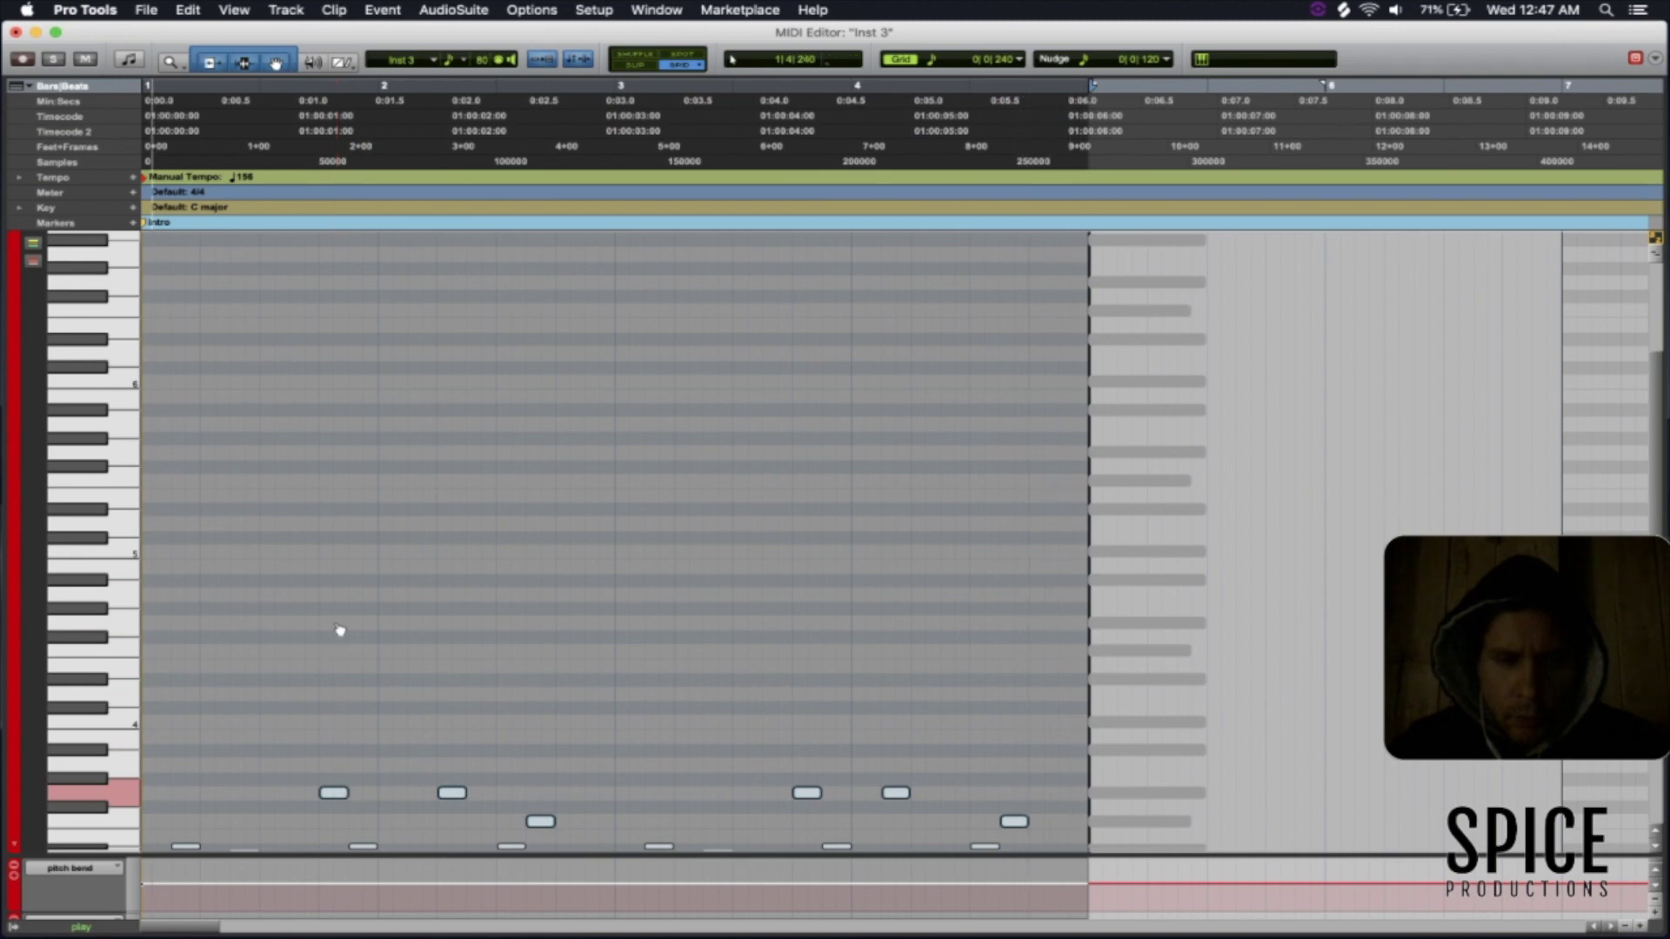
scroll(340, 630, "down", 5)
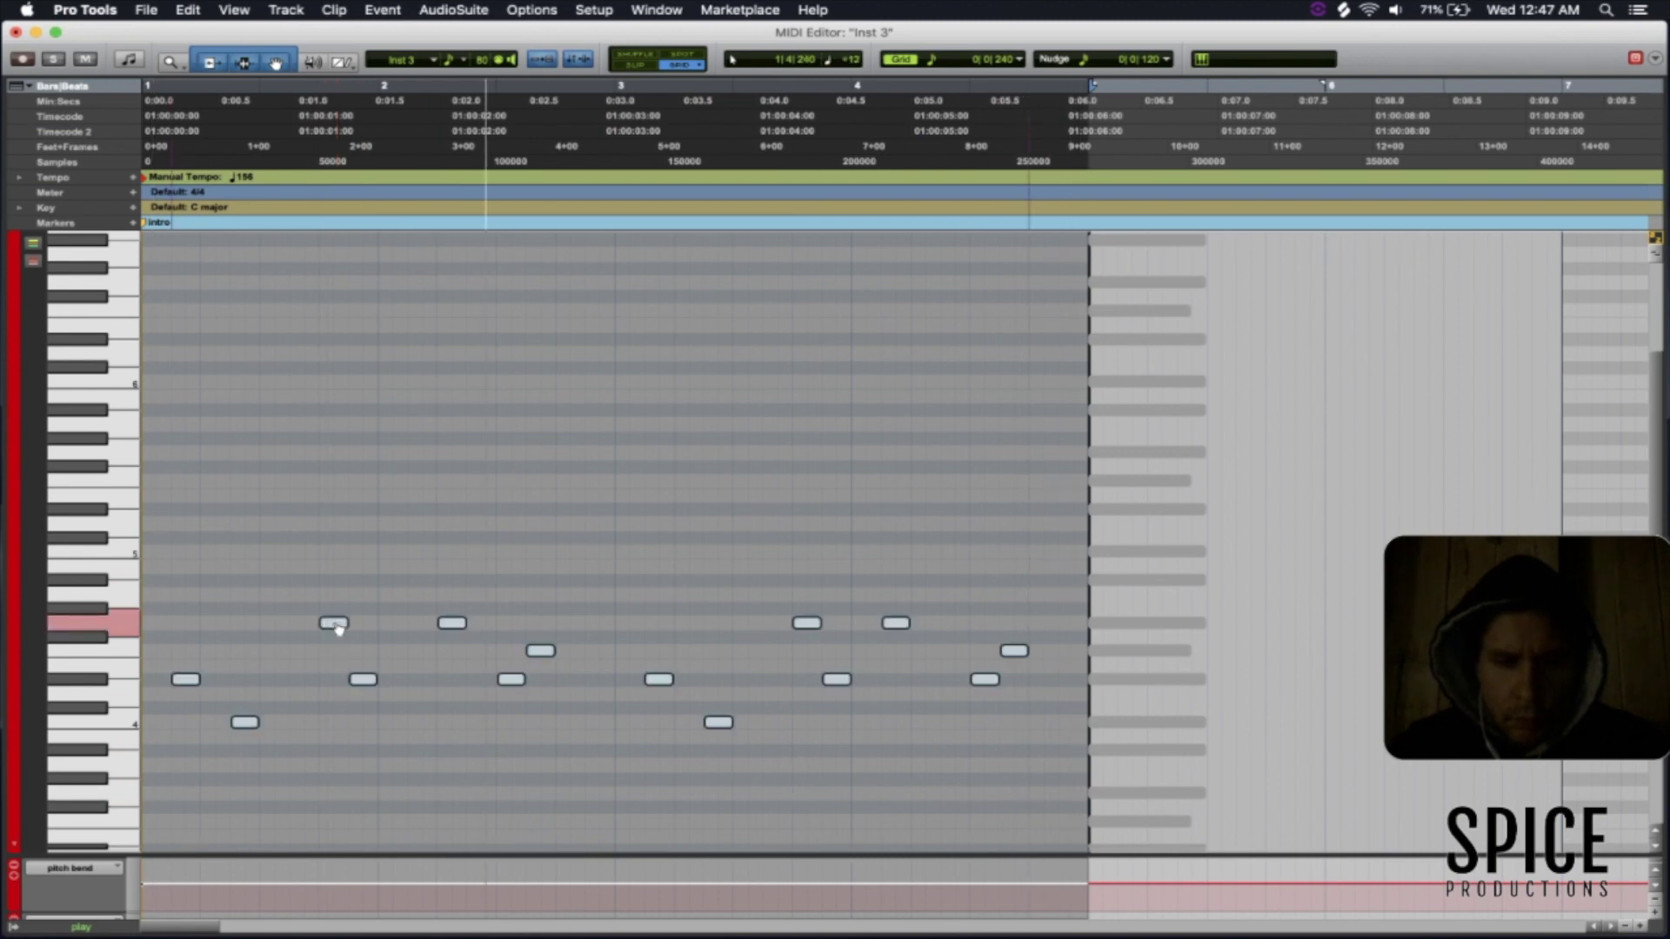
left_click(443, 660)
key("super+equal")
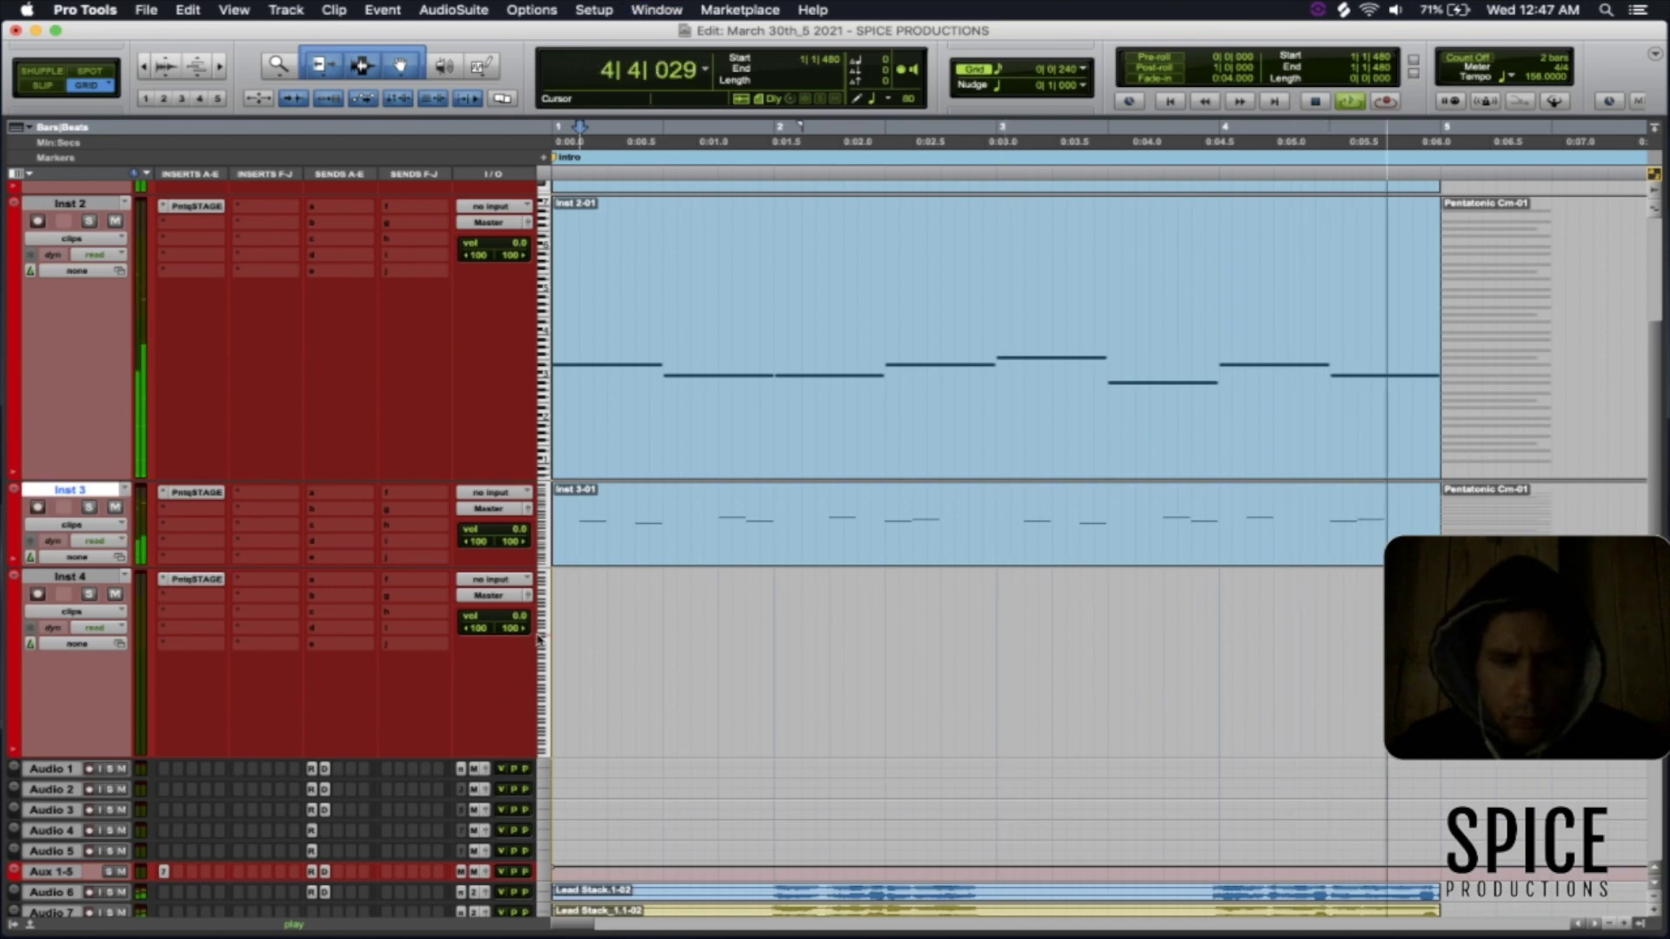
key("super+z")
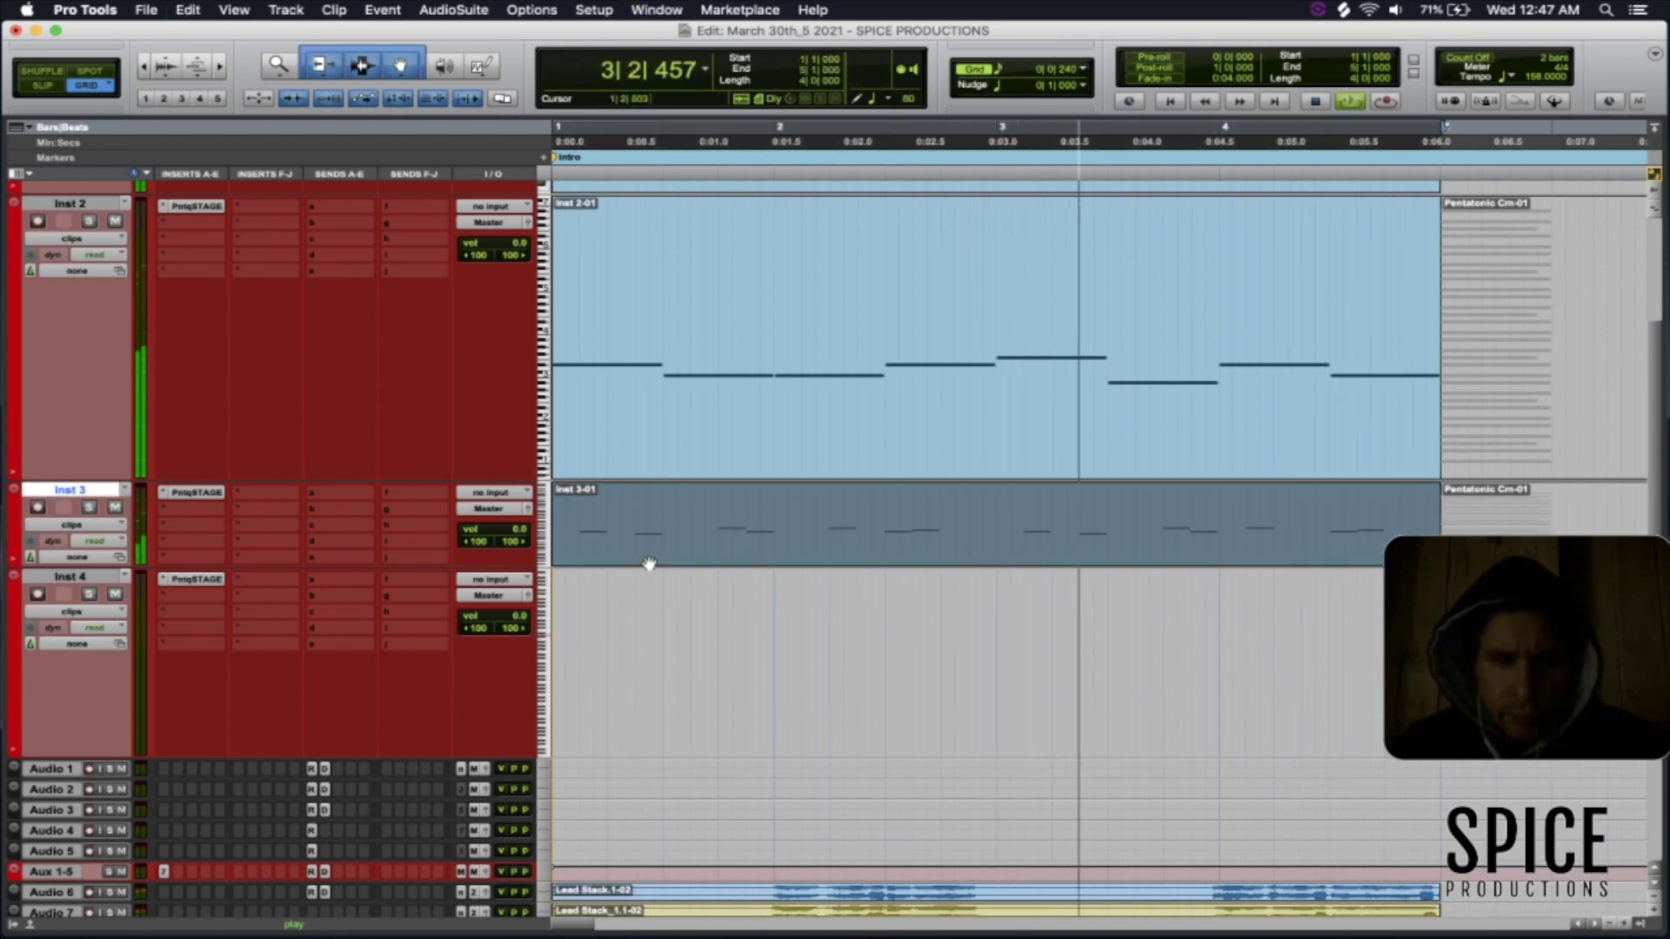
- Switch the Inst 4 track to notes view and place a quarter-note Bb3 at 1|1|000
key("ctrl+minus")
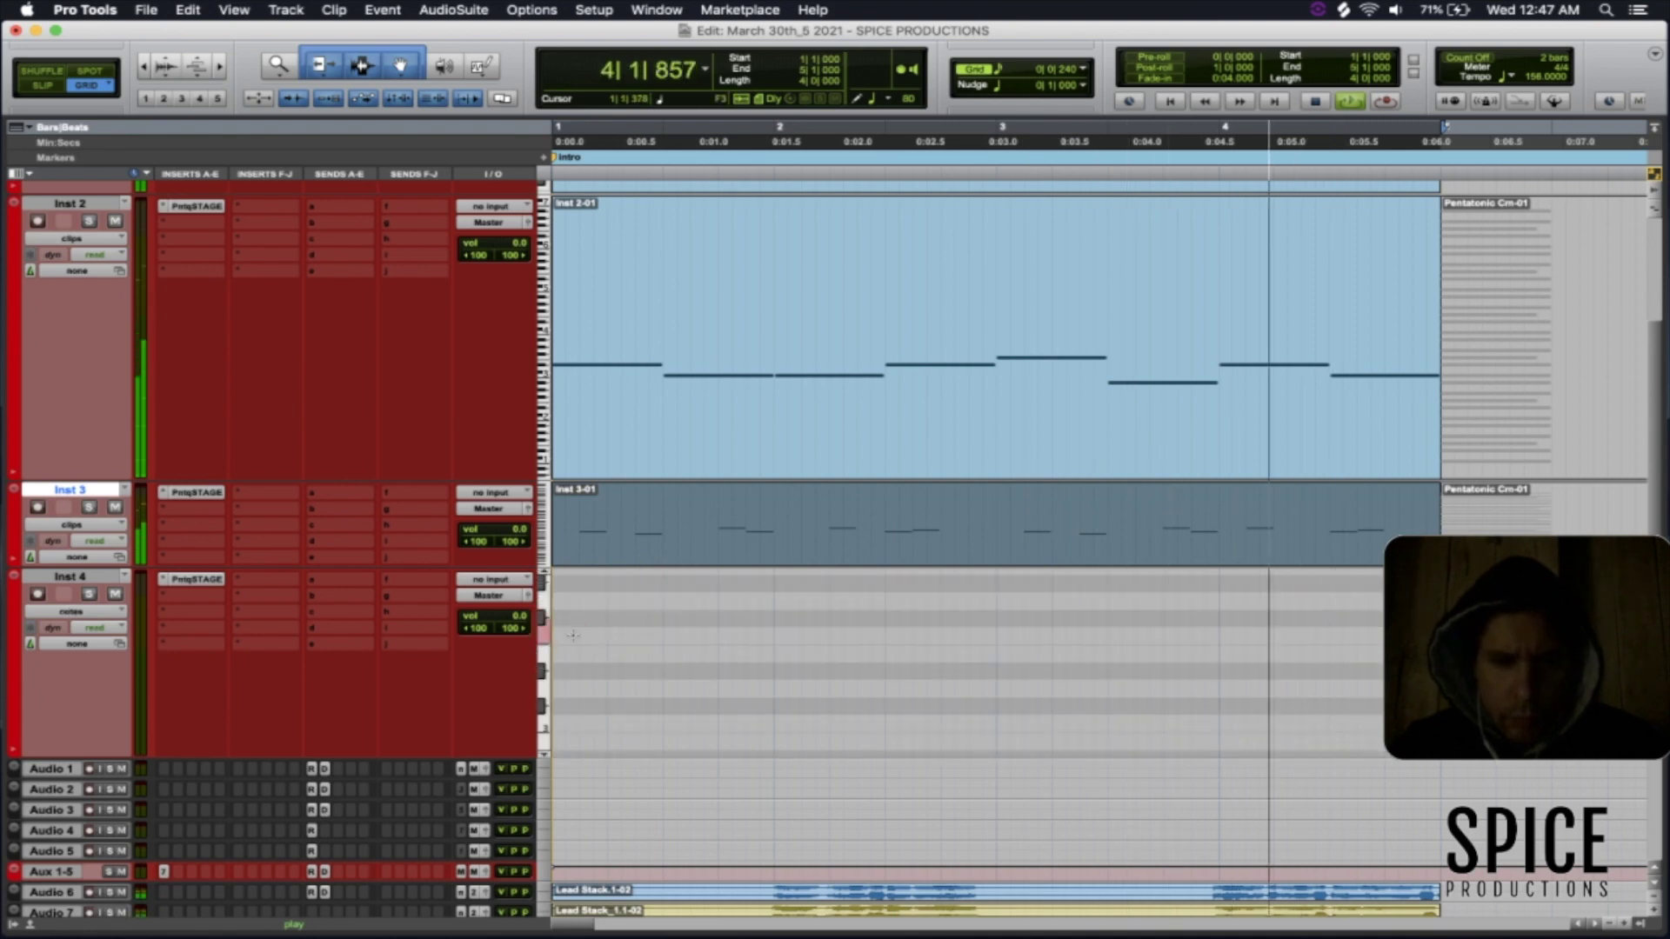
scroll(543, 665, "up", 5)
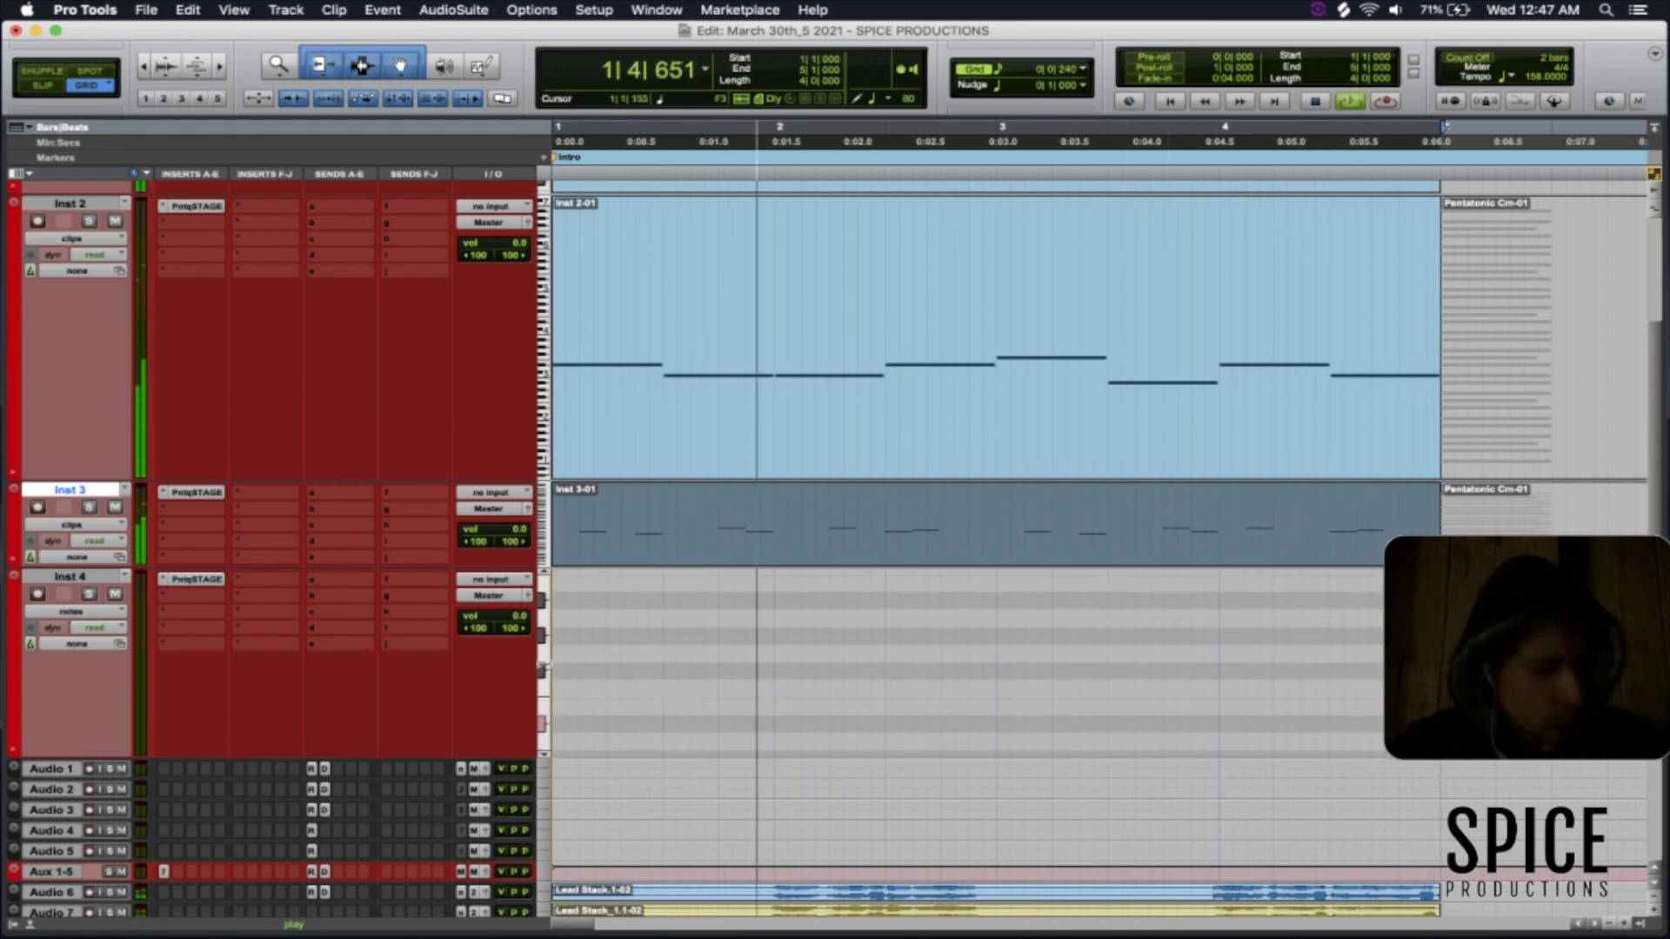
key("space")
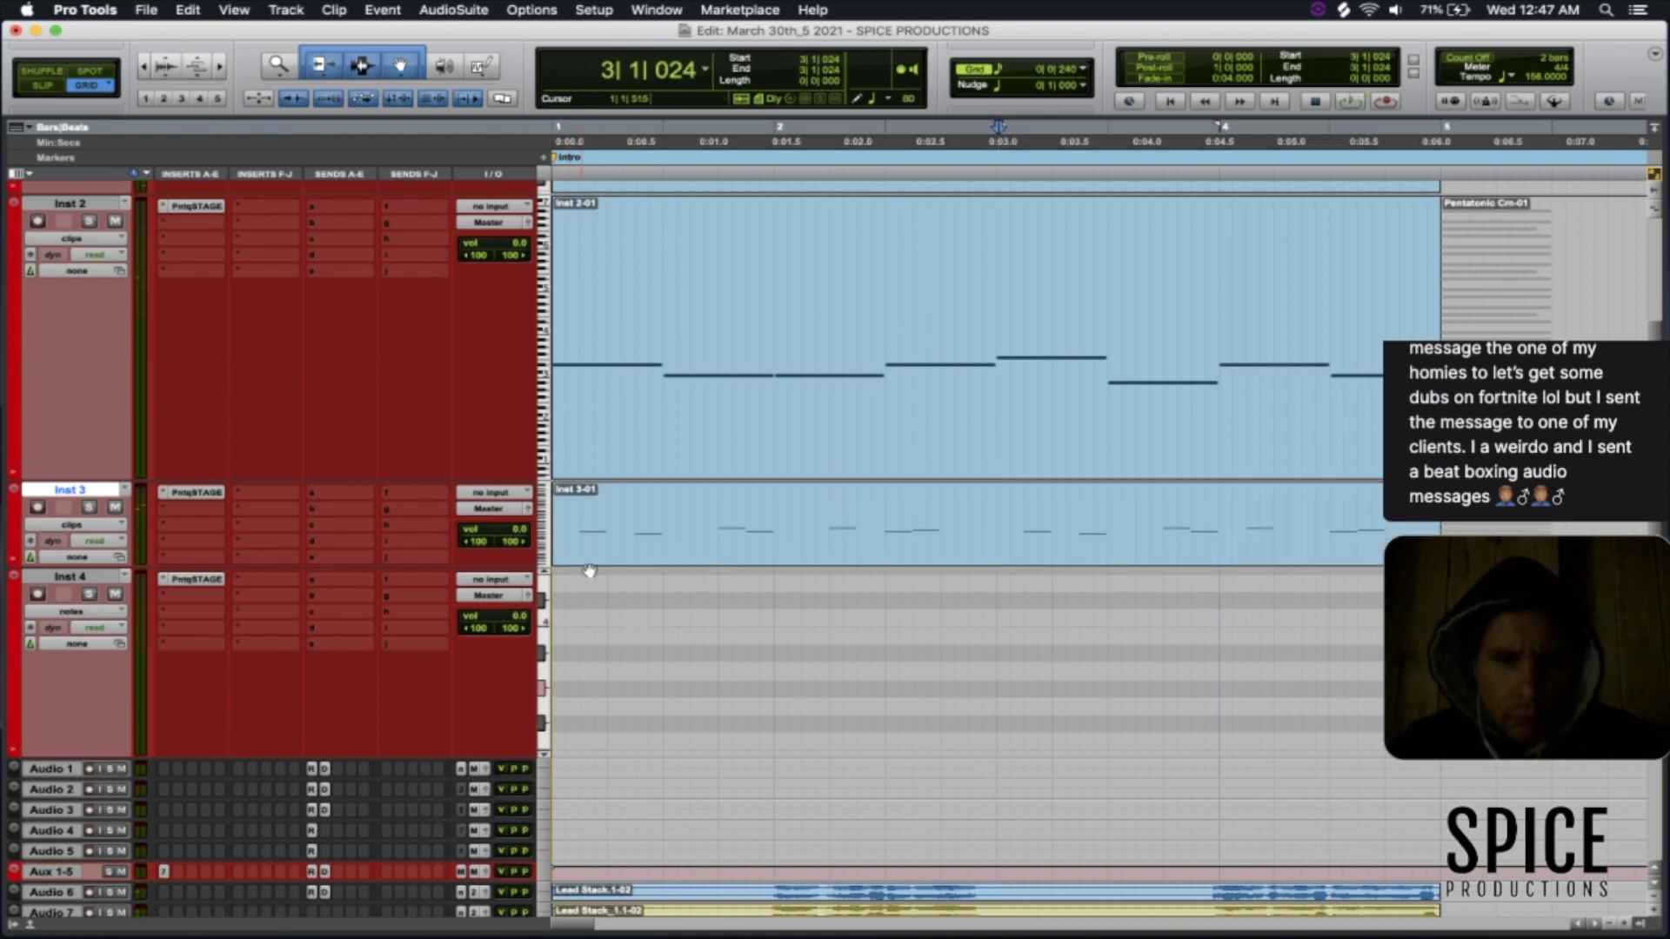
left_click(540, 647)
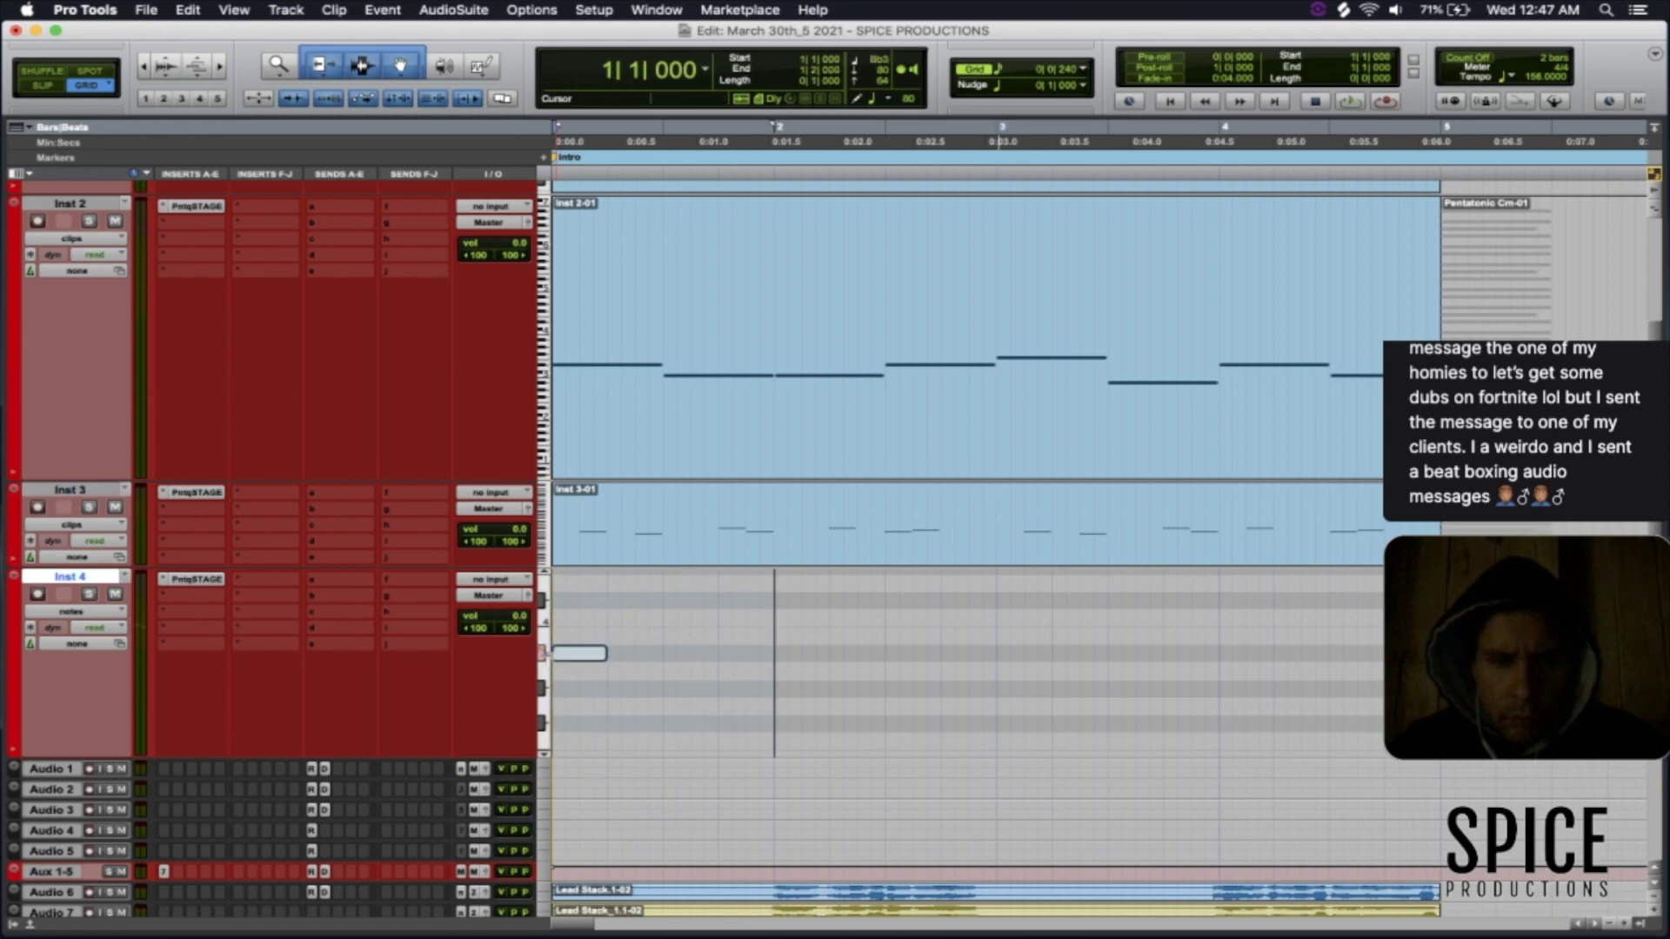
left_click(543, 652)
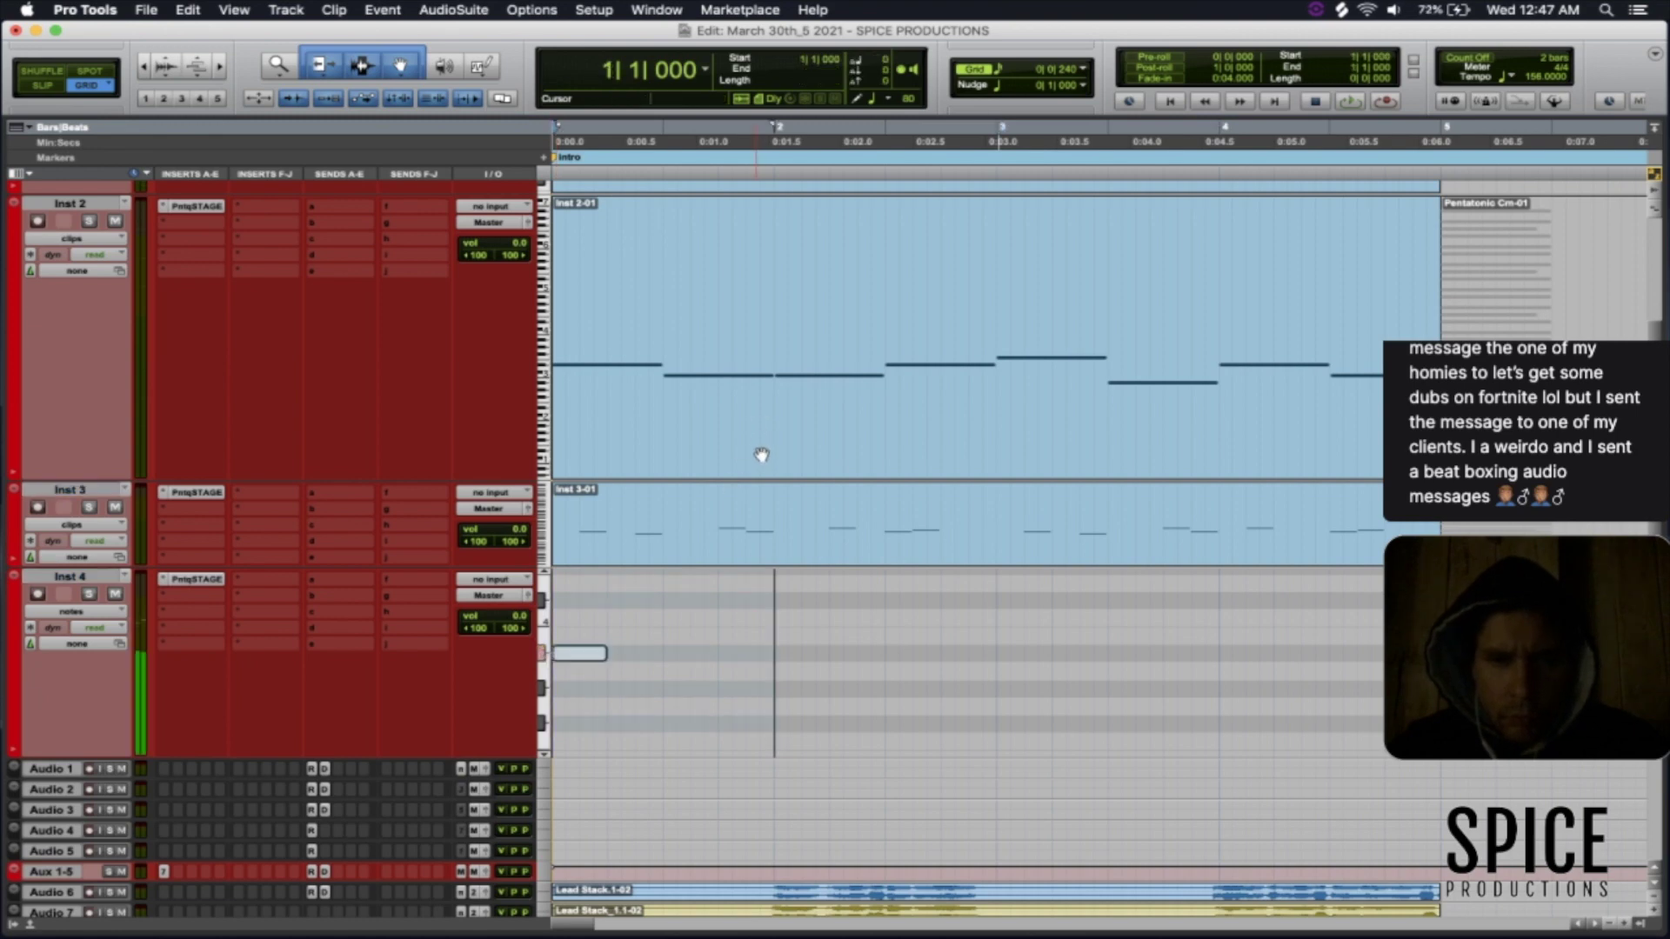
- Play the section from bar 1 and add quarter-note Bb3s on Inst 4 at 2|1|000, 3|1|000 and 4|1|000
left_click(761, 454)
key("space")
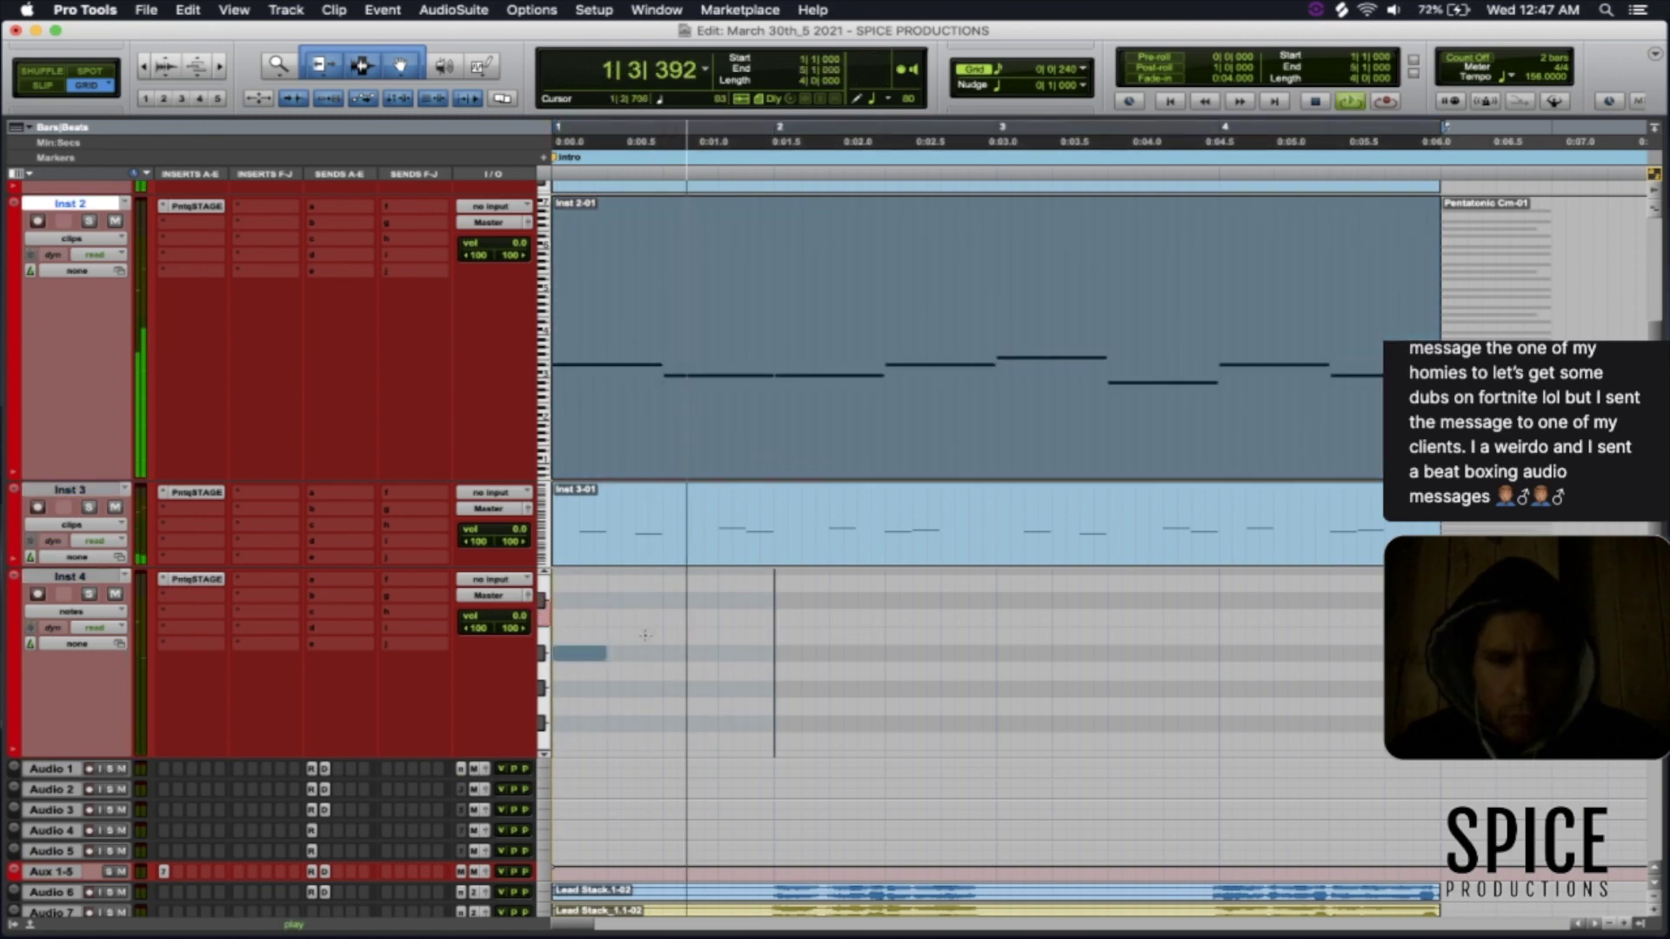
left_click(779, 649)
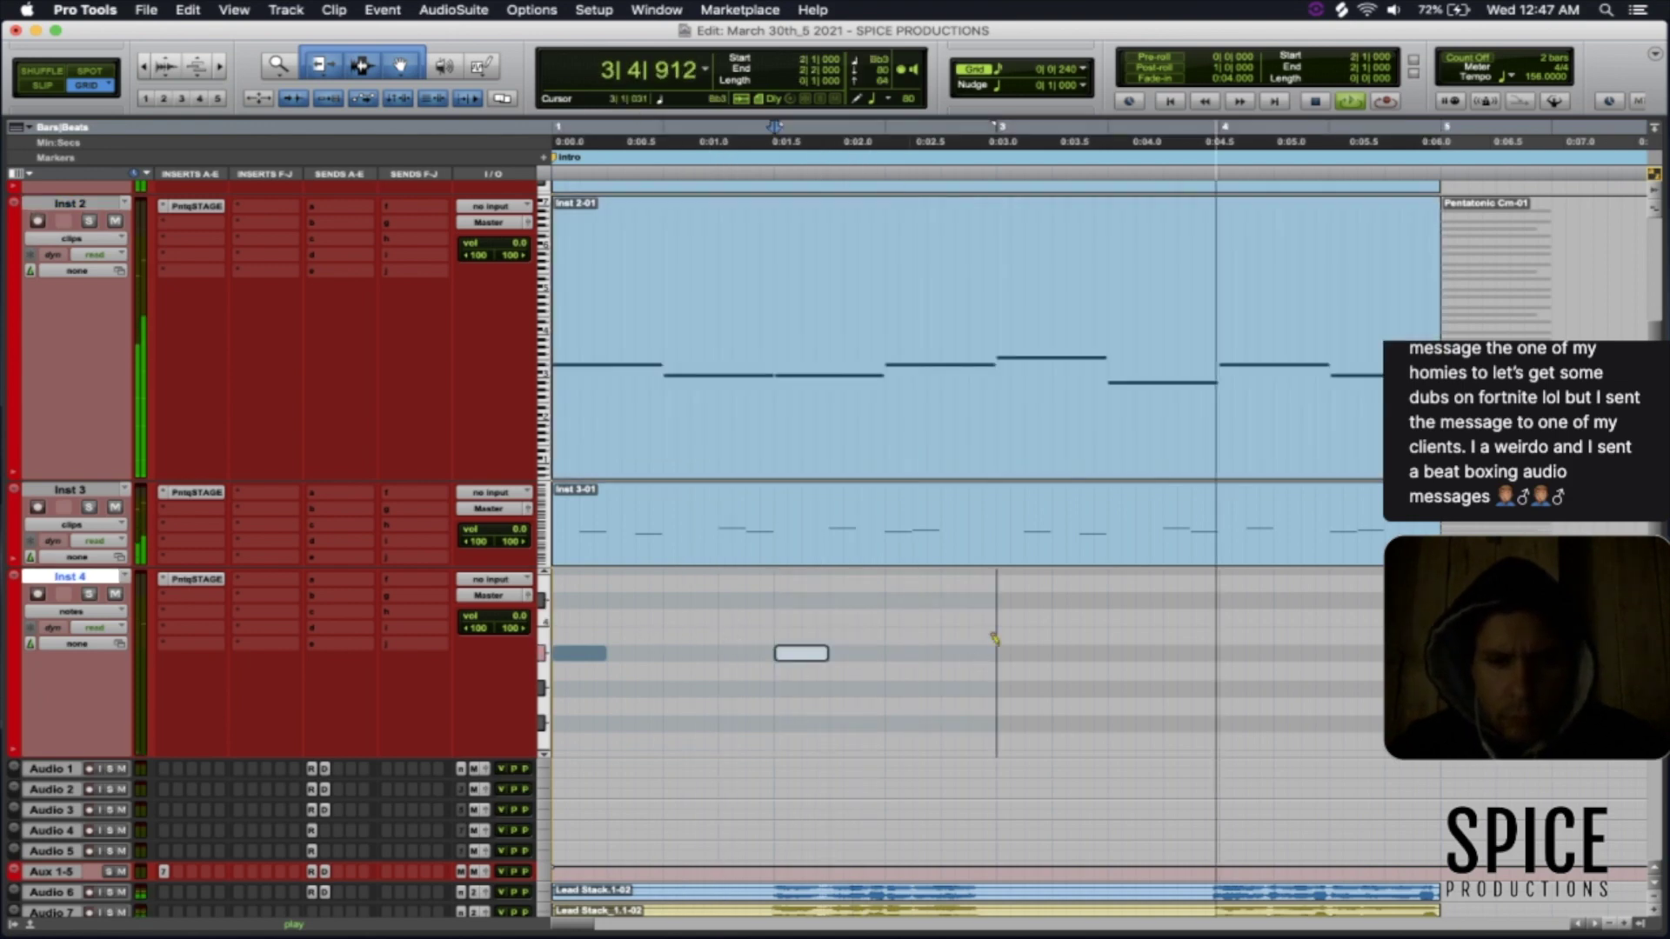
left_click(997, 651)
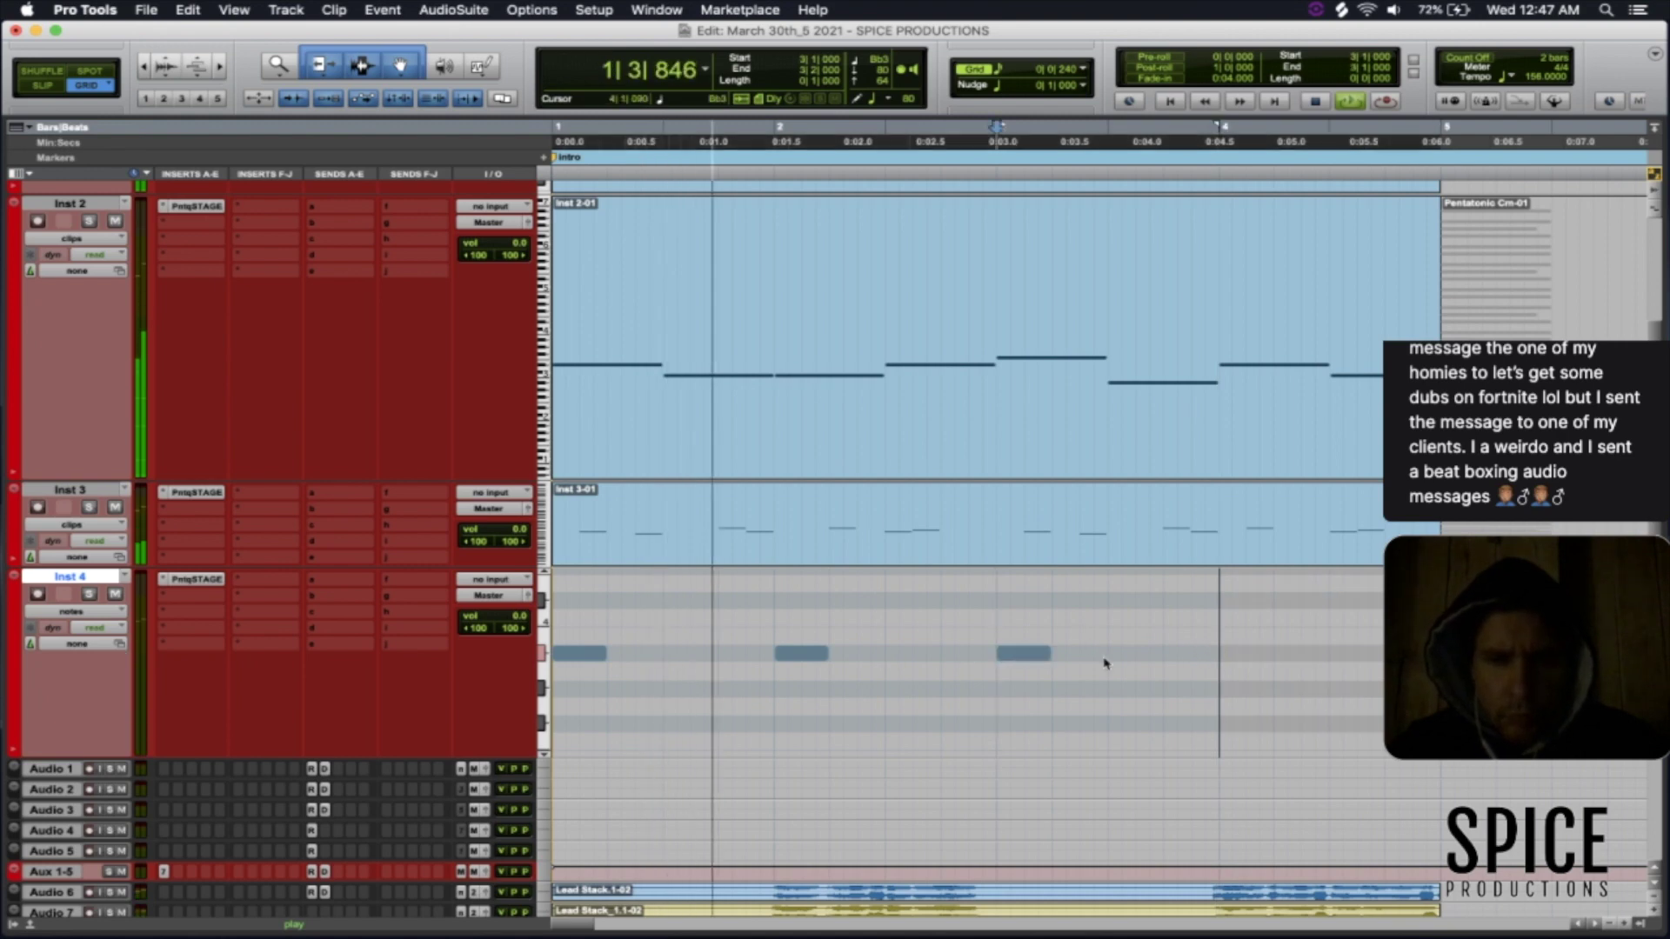
left_click(1219, 654)
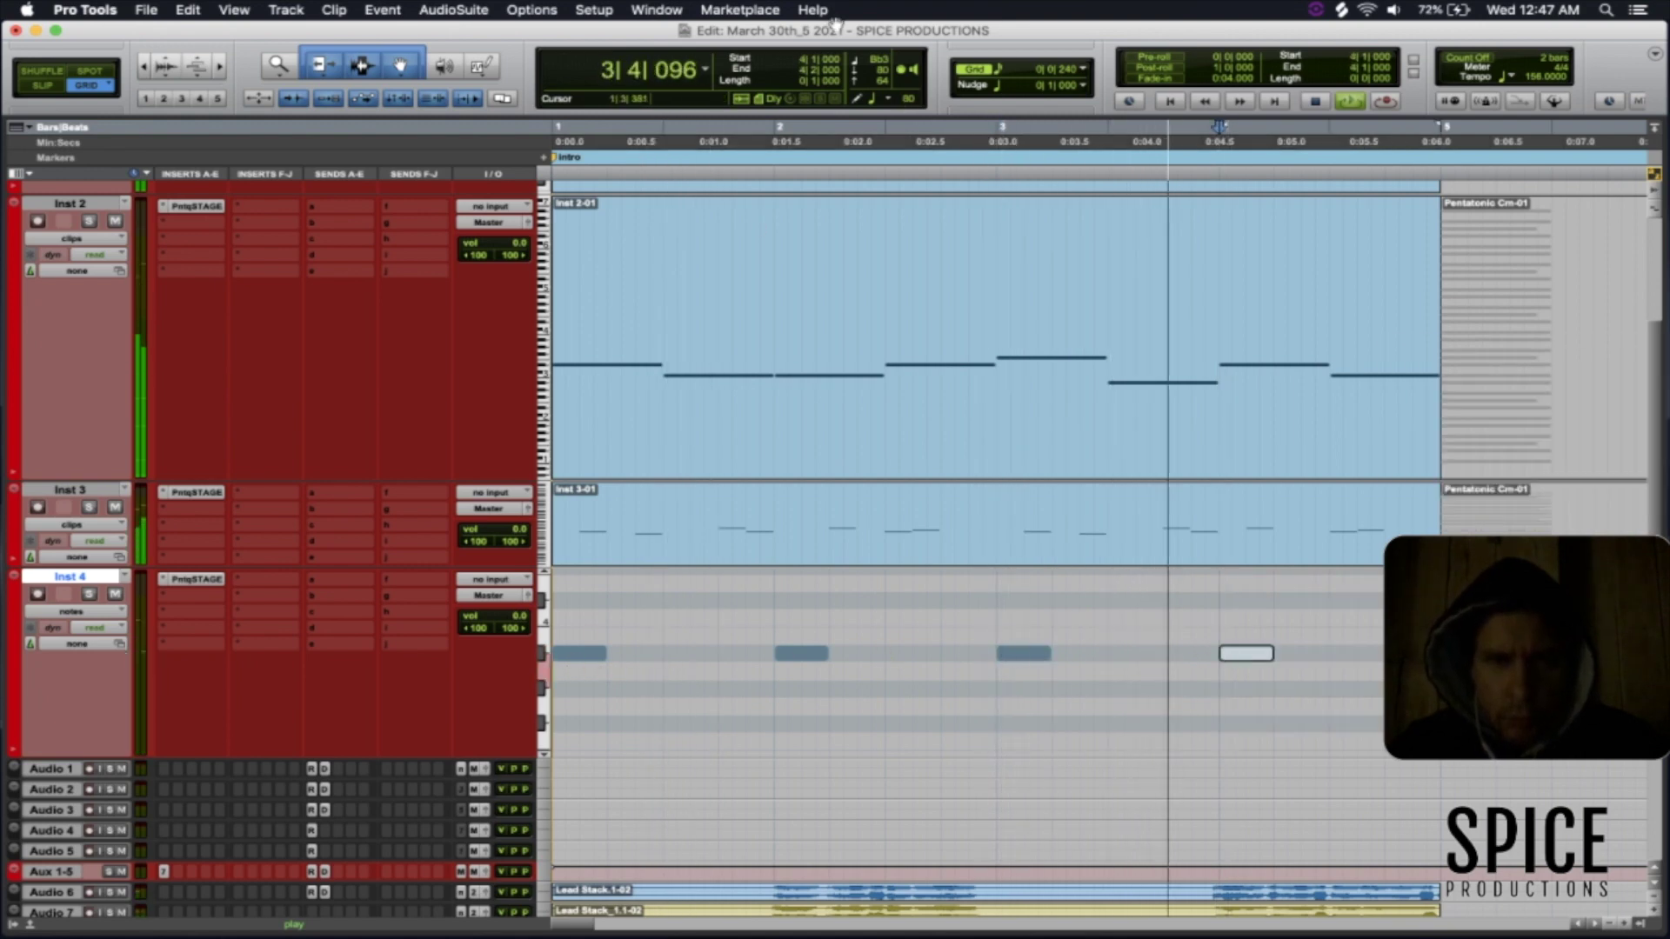
- Set the default note duration to 1/16 note, and shorten all four Inst 4 Bb3 notes together to eighth notes
left_click(899, 101)
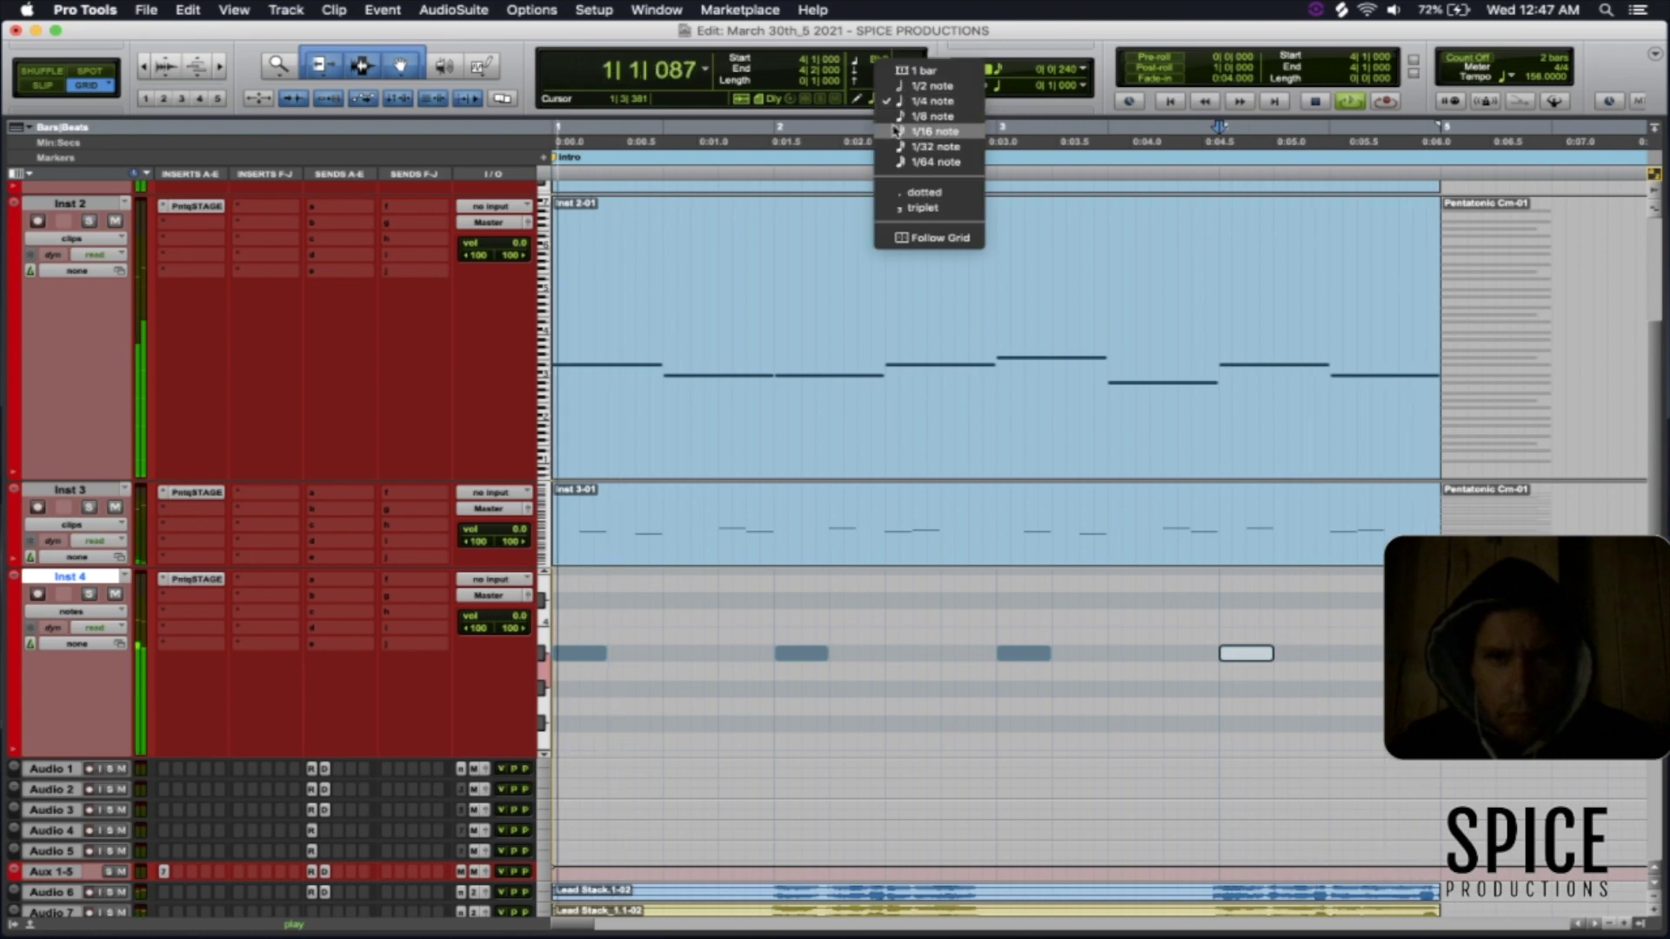
left_click(895, 131)
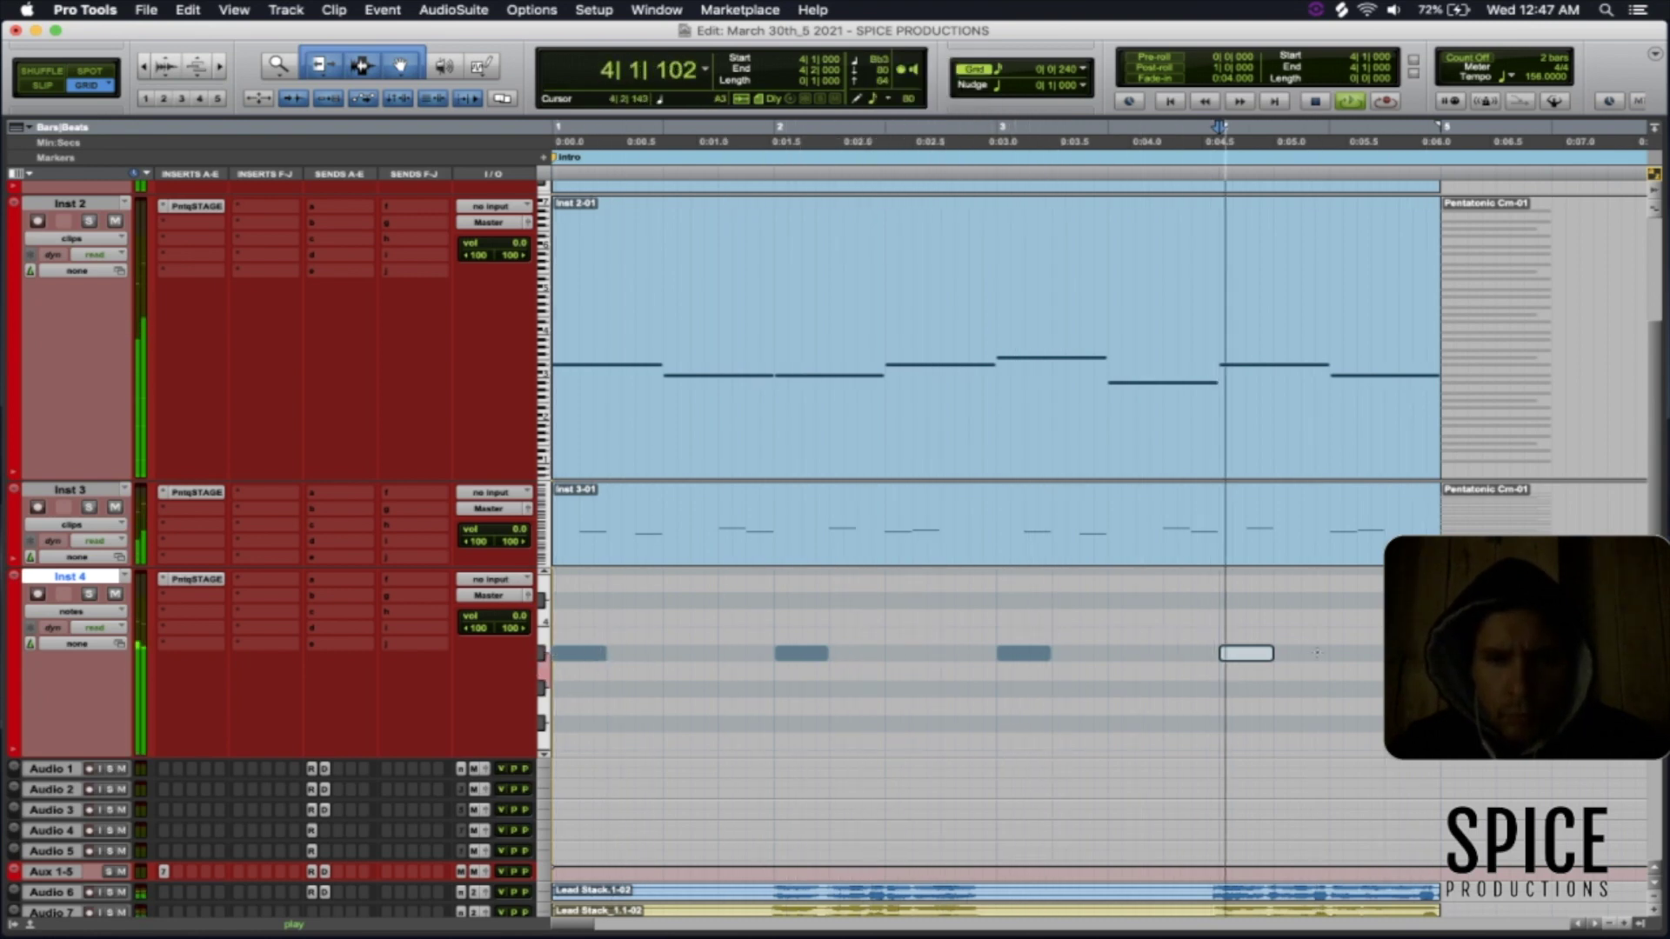
left_click_drag(1317, 652, 590, 655)
left_click(569, 654)
left_click_drag(605, 652, 566, 652)
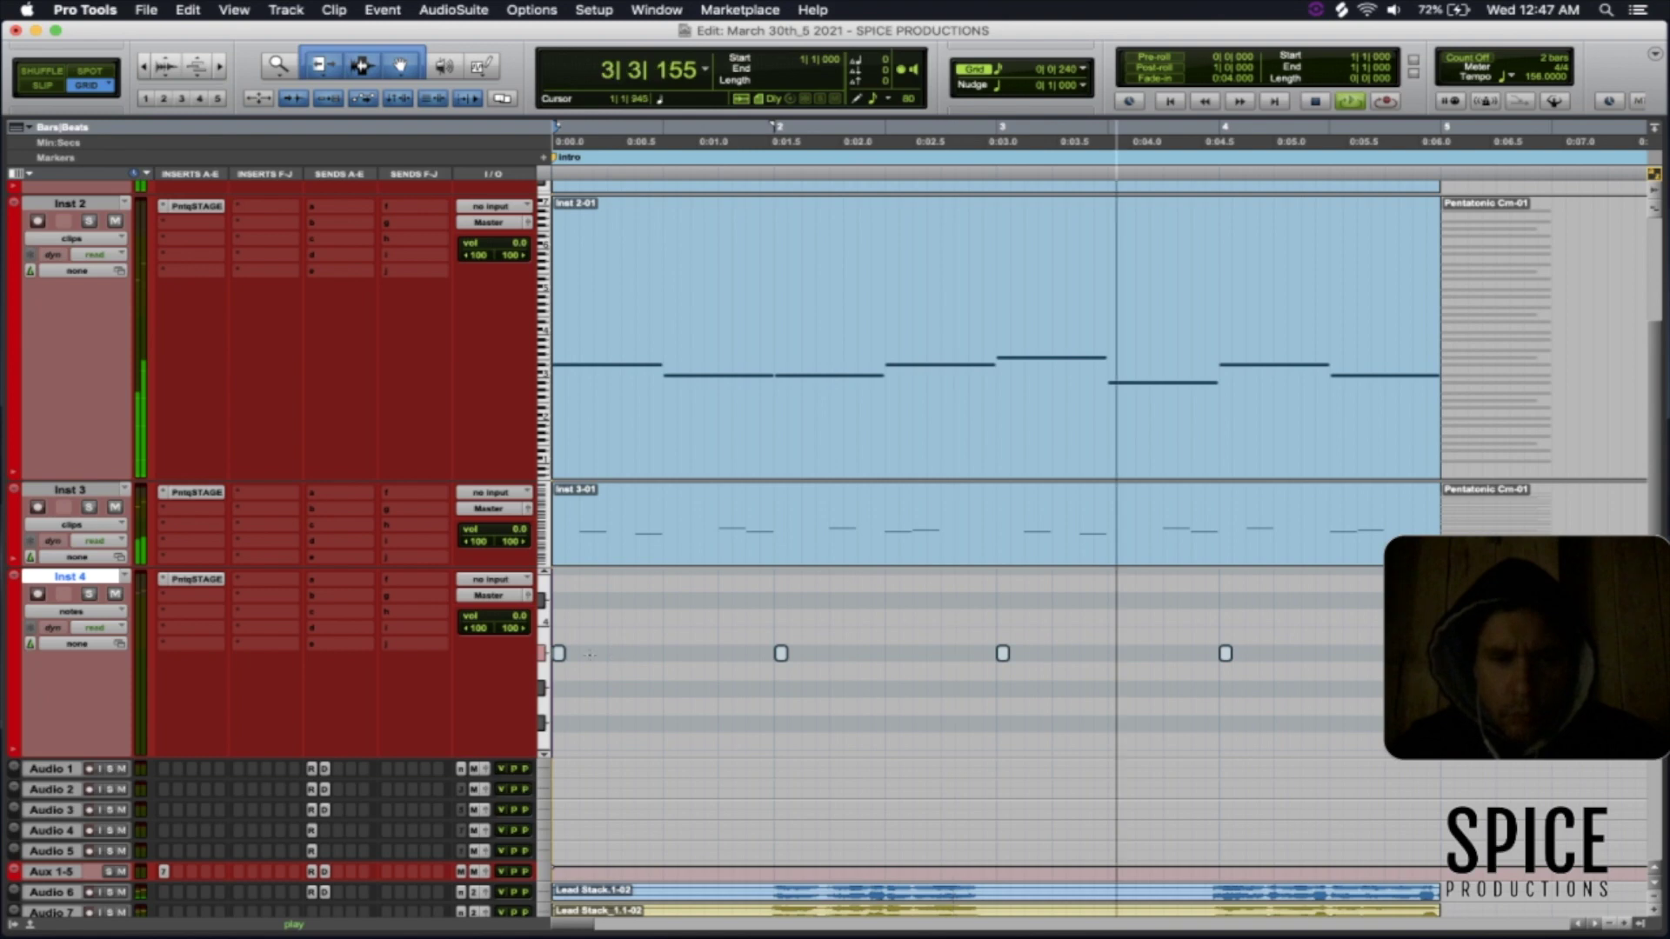
left_click_drag(568, 654, 577, 654)
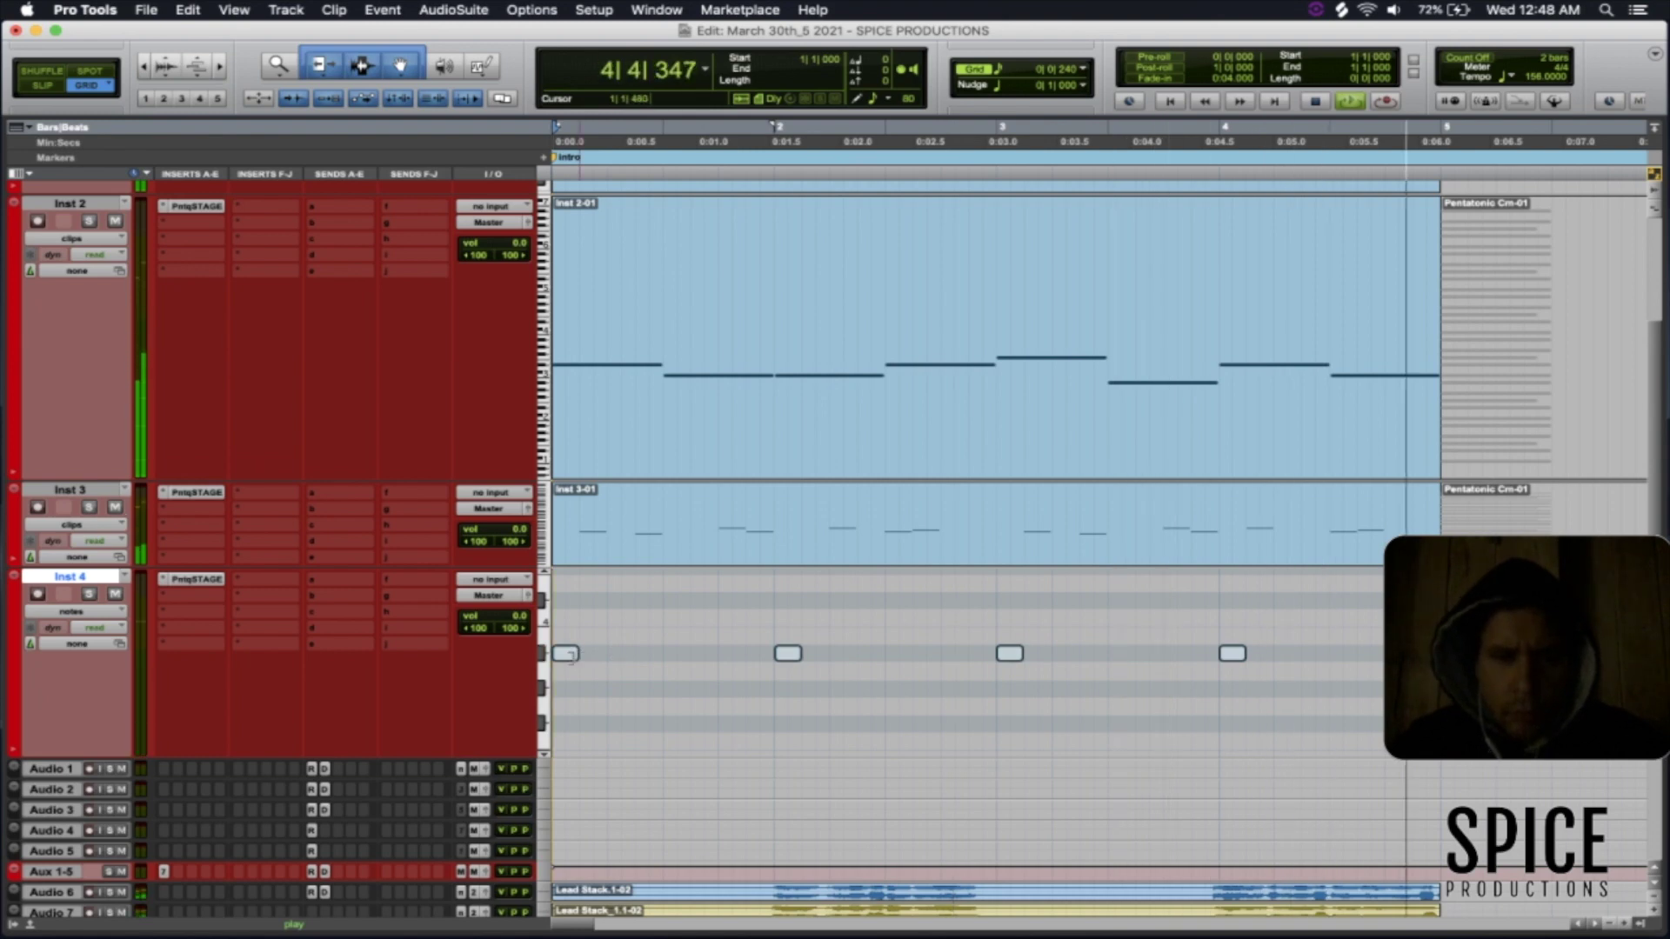
- Undo the last note edits and split the first Inst 4 Bb3 at 1|1|240 into two sixteenth notes
key("super+z")
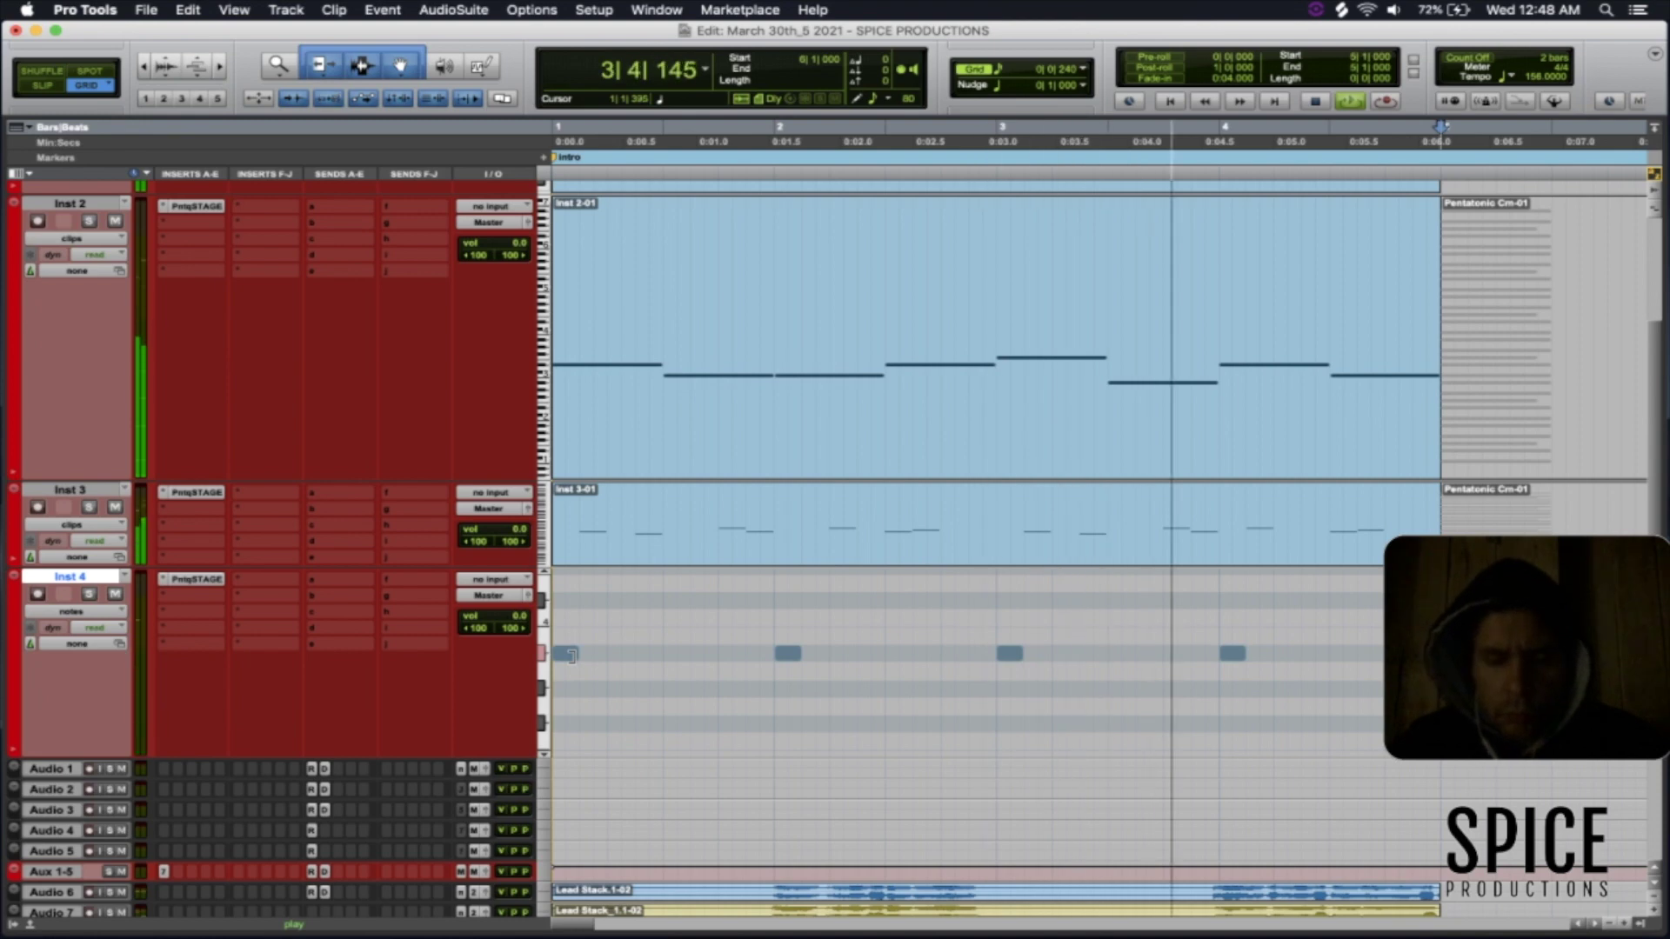
key("super+z")
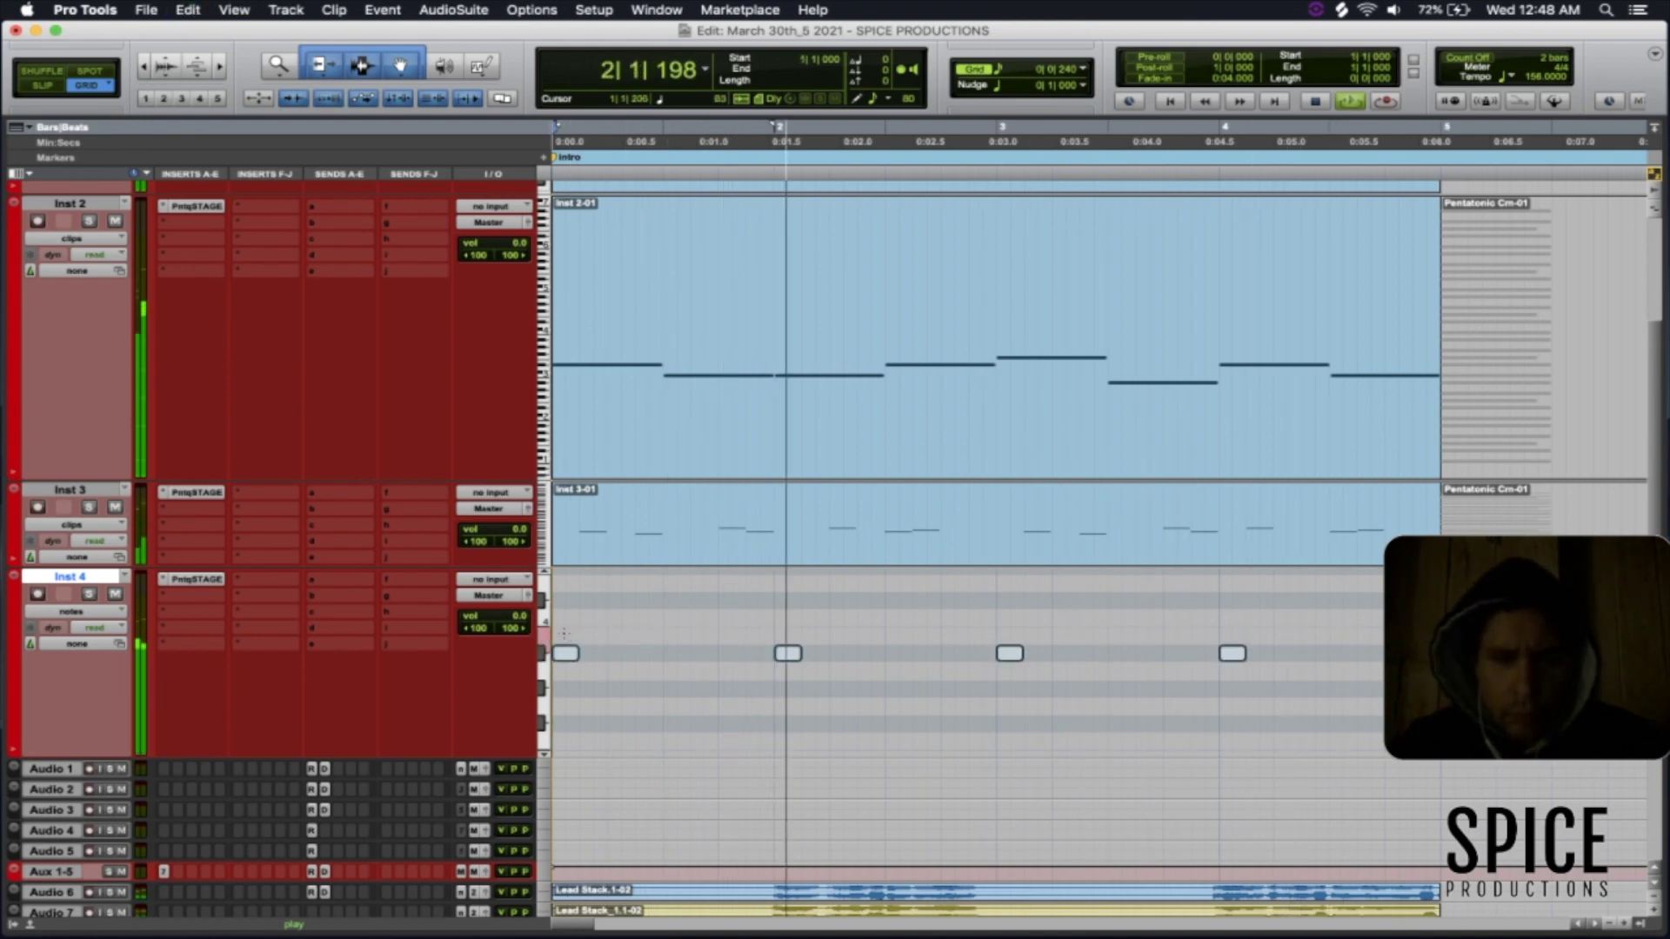
left_click(564, 633)
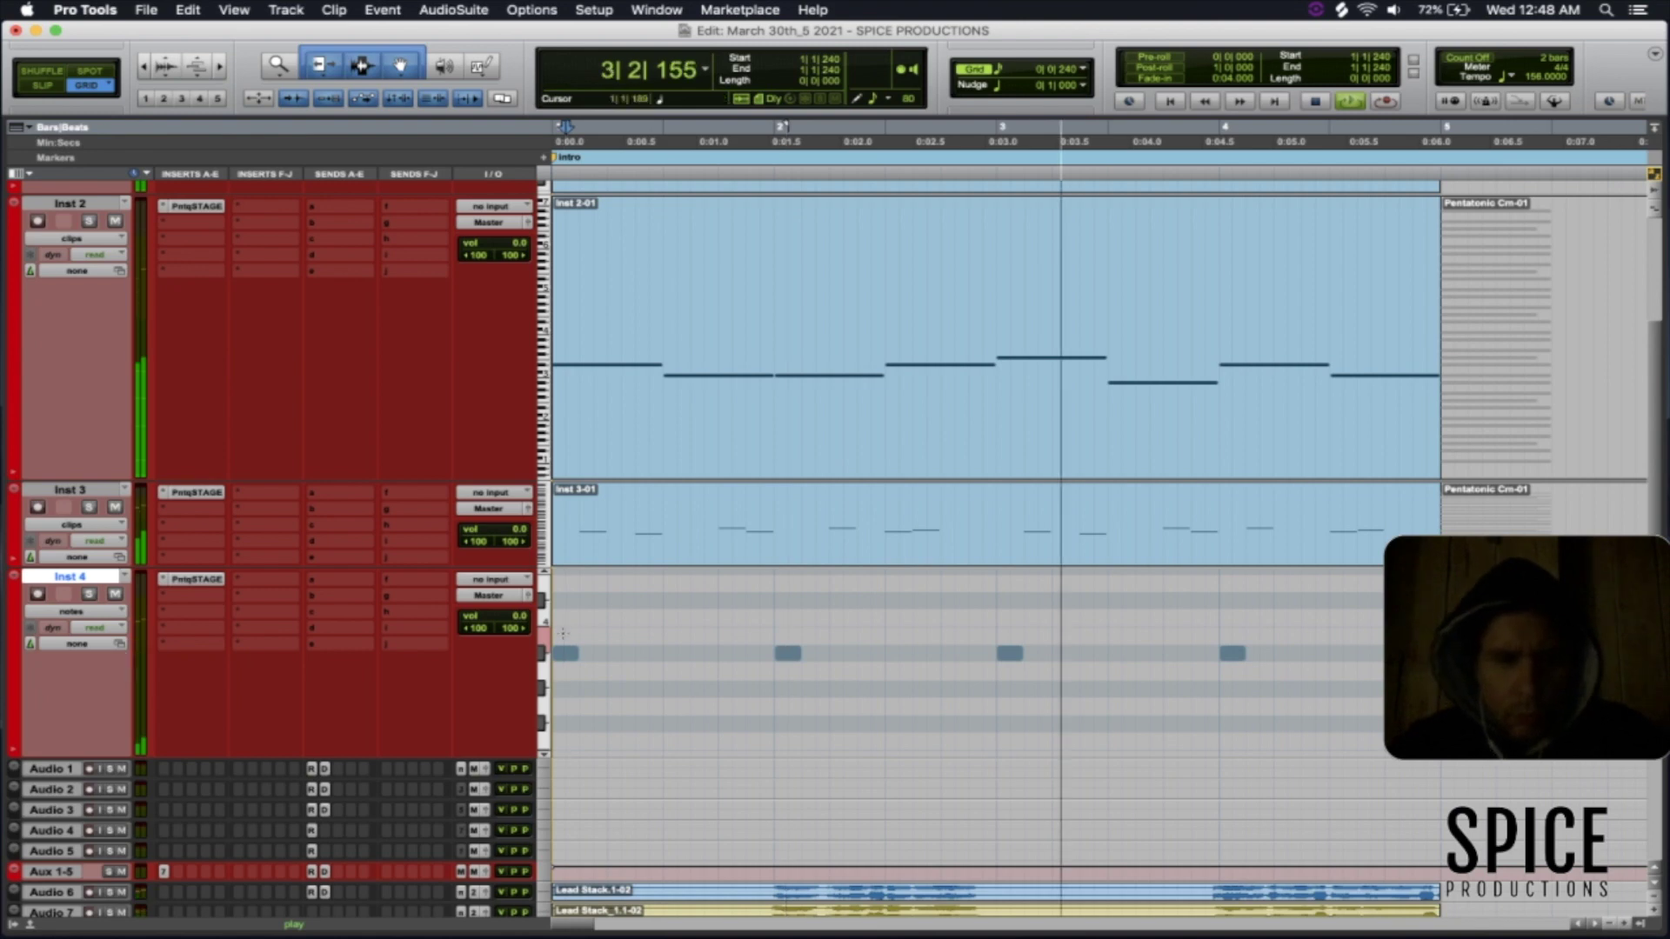
key("super+e")
mouse_move(576, 657)
left_mouse_down()
mouse_move(577, 640)
mouse_move(579, 657)
left_mouse_up()
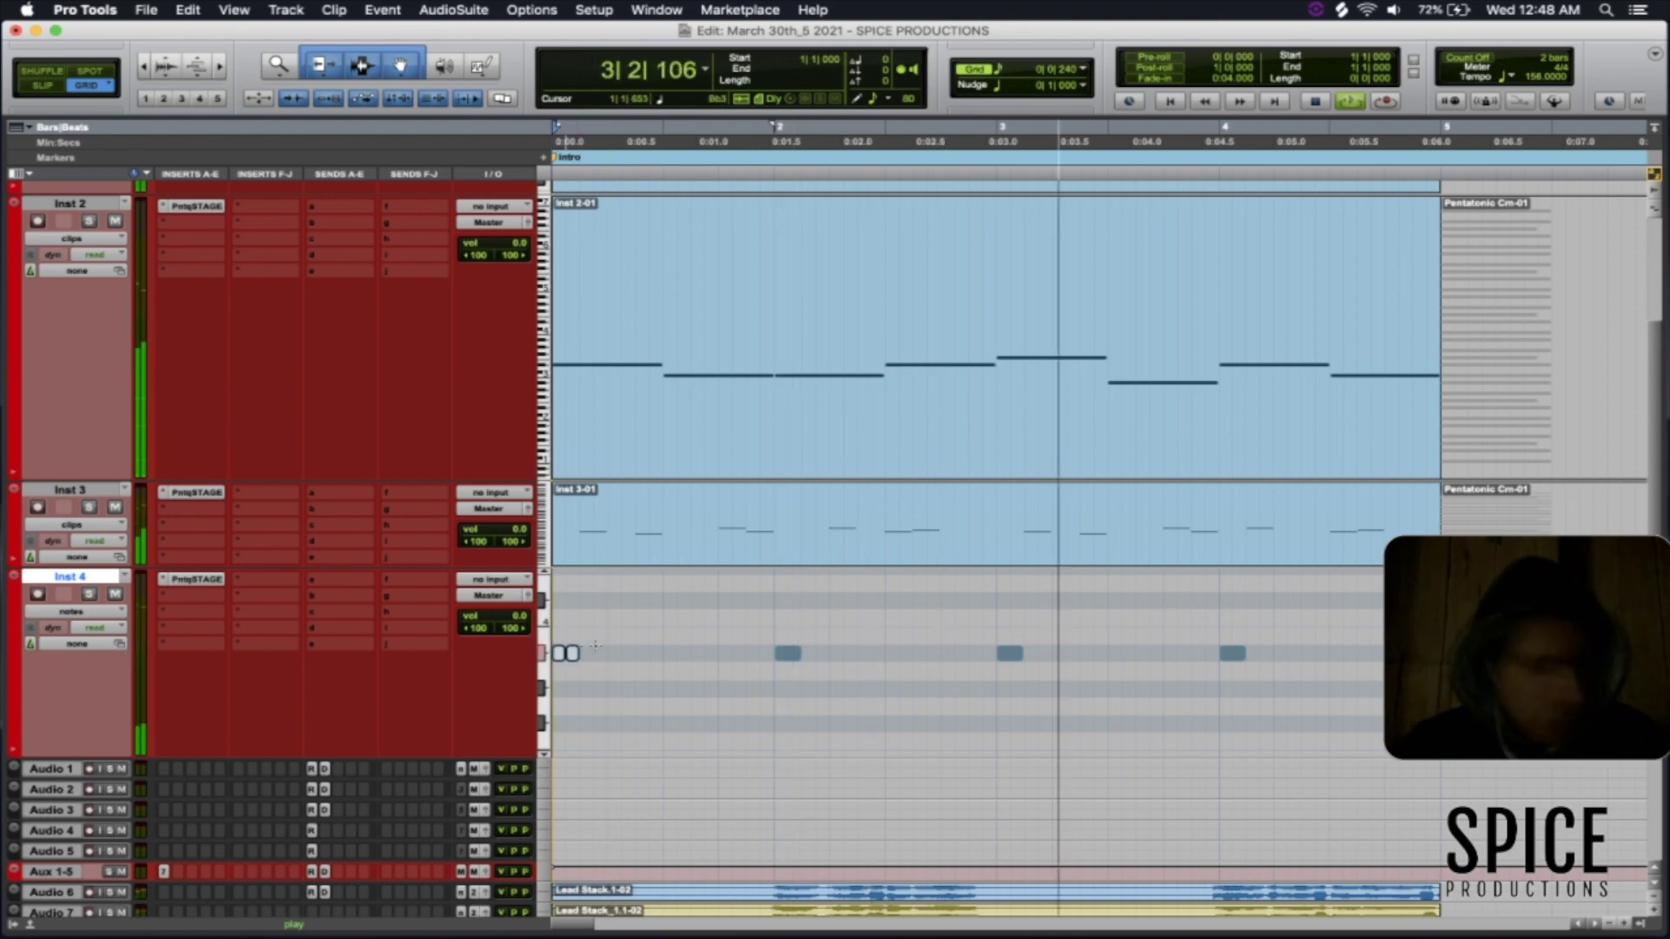
- Play the section from bar 1 and delete the second half of the split Bb3 at 1|1|240 on Inst 4
left_click(594, 645)
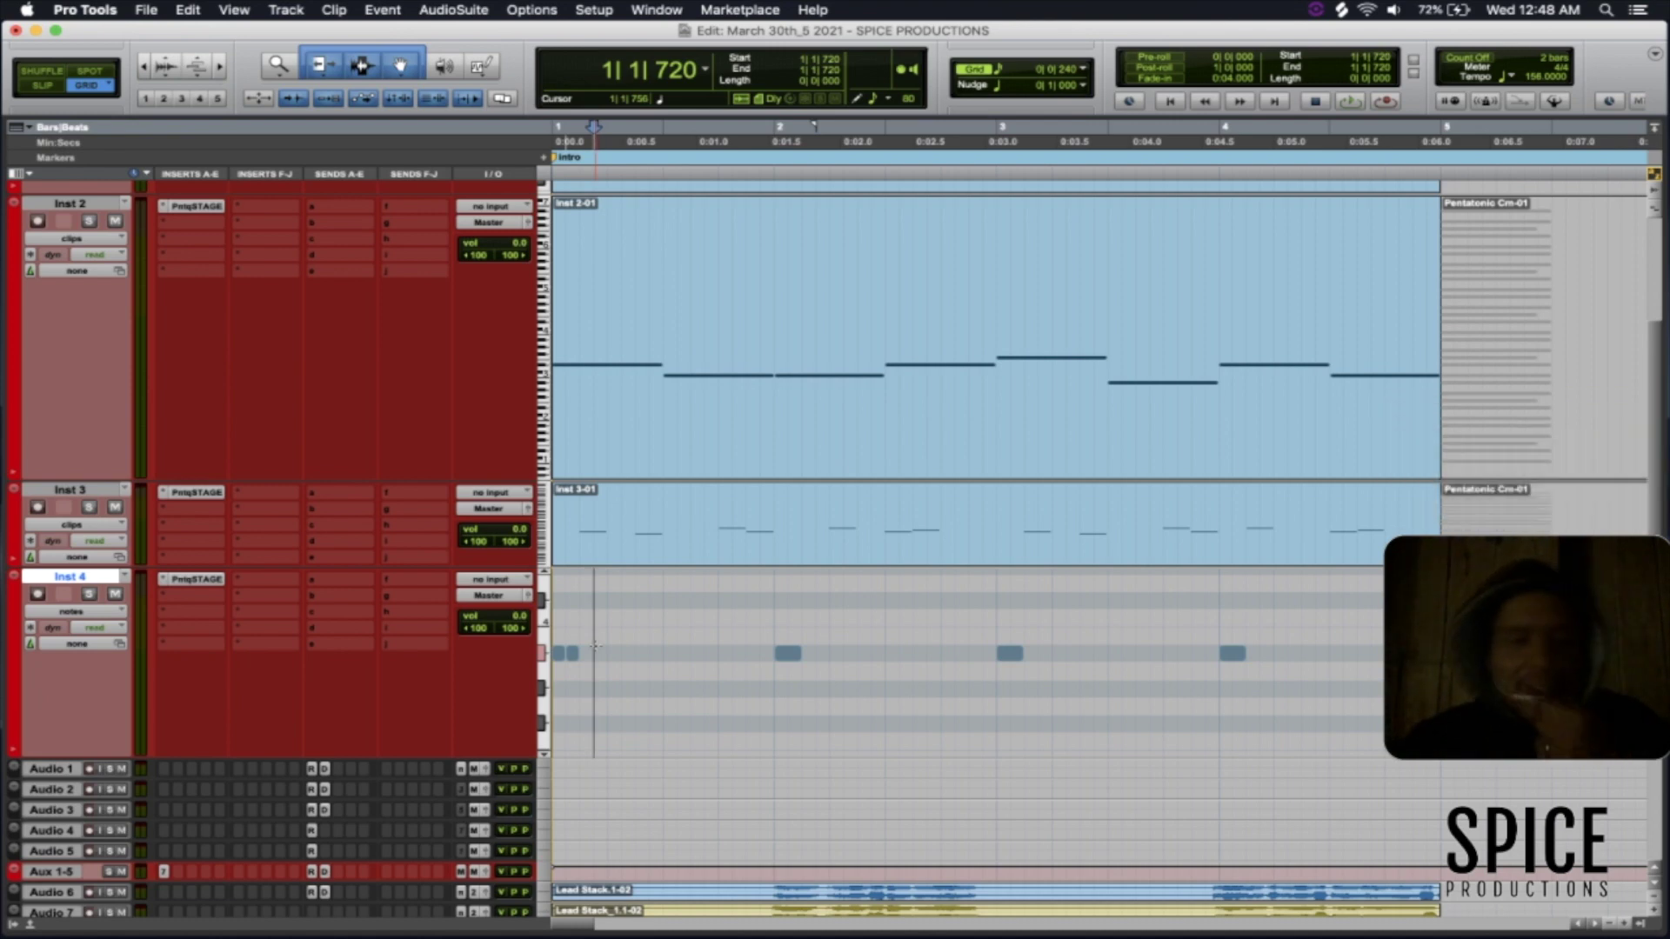
left_click(777, 565)
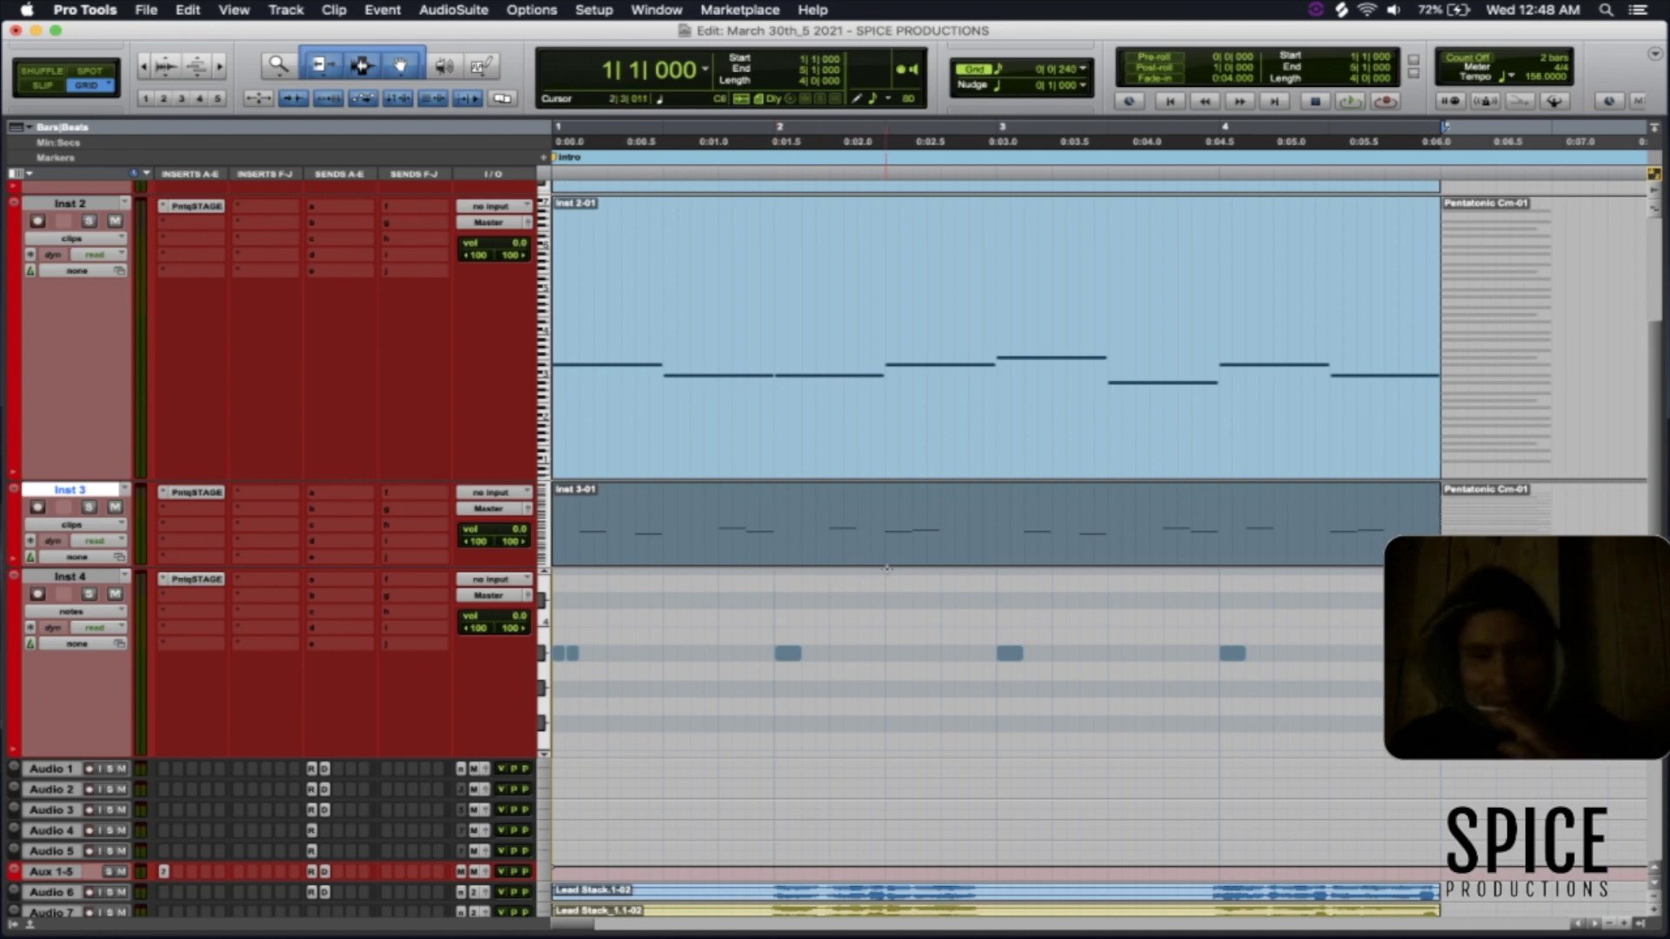
key("space")
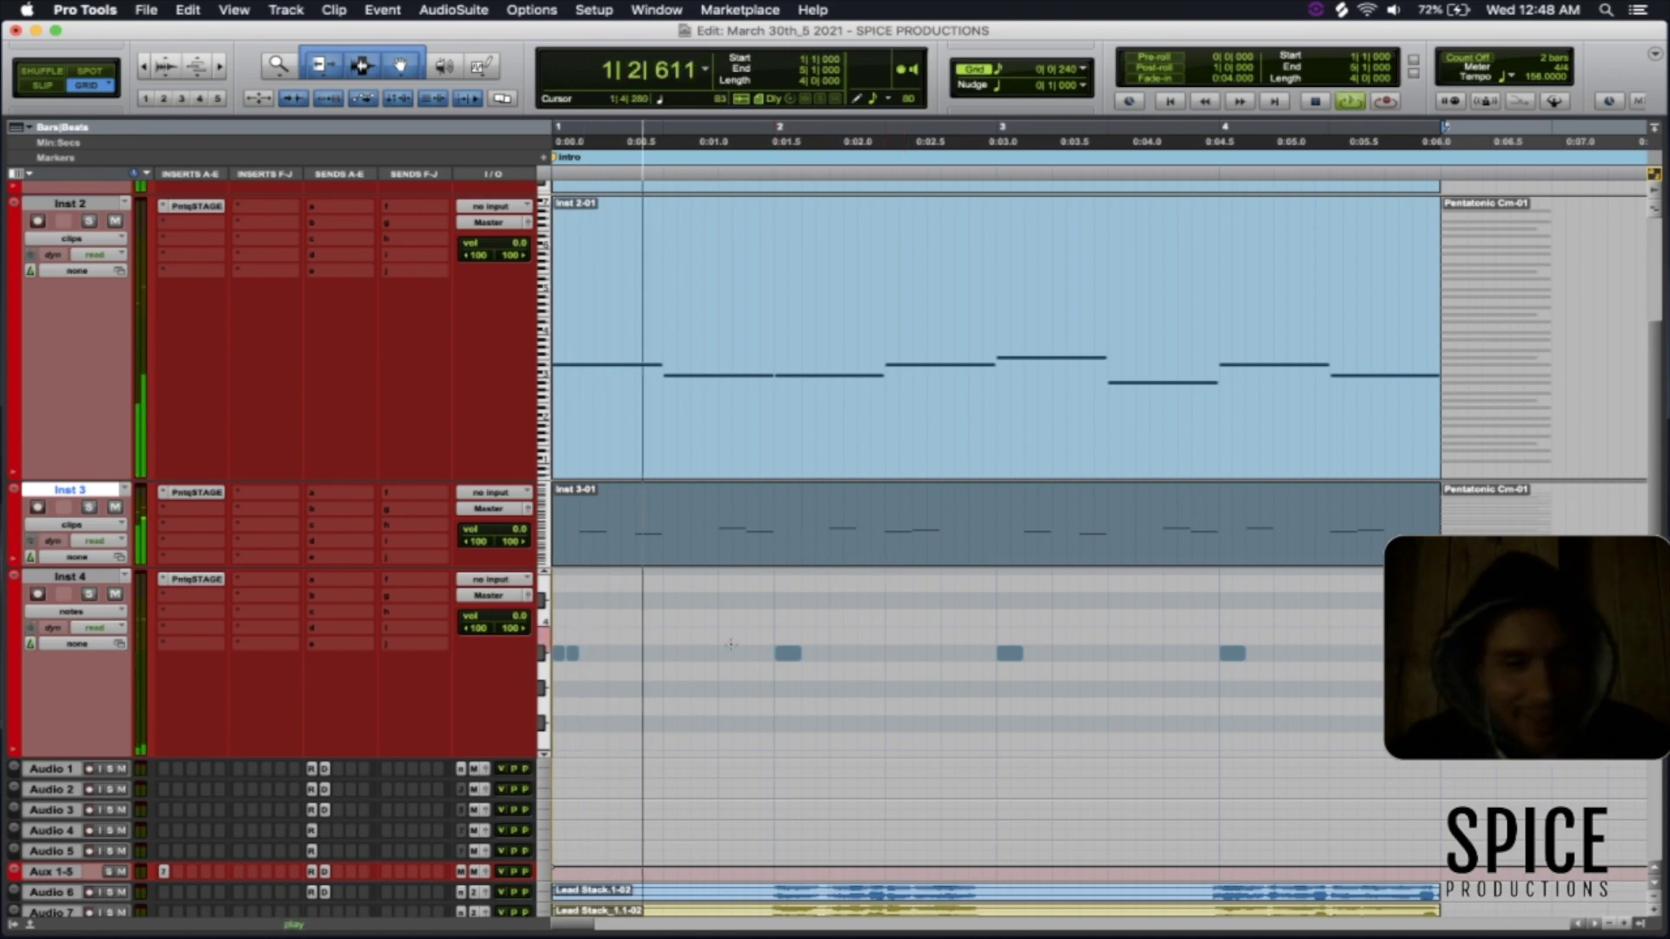
left_click(567, 655)
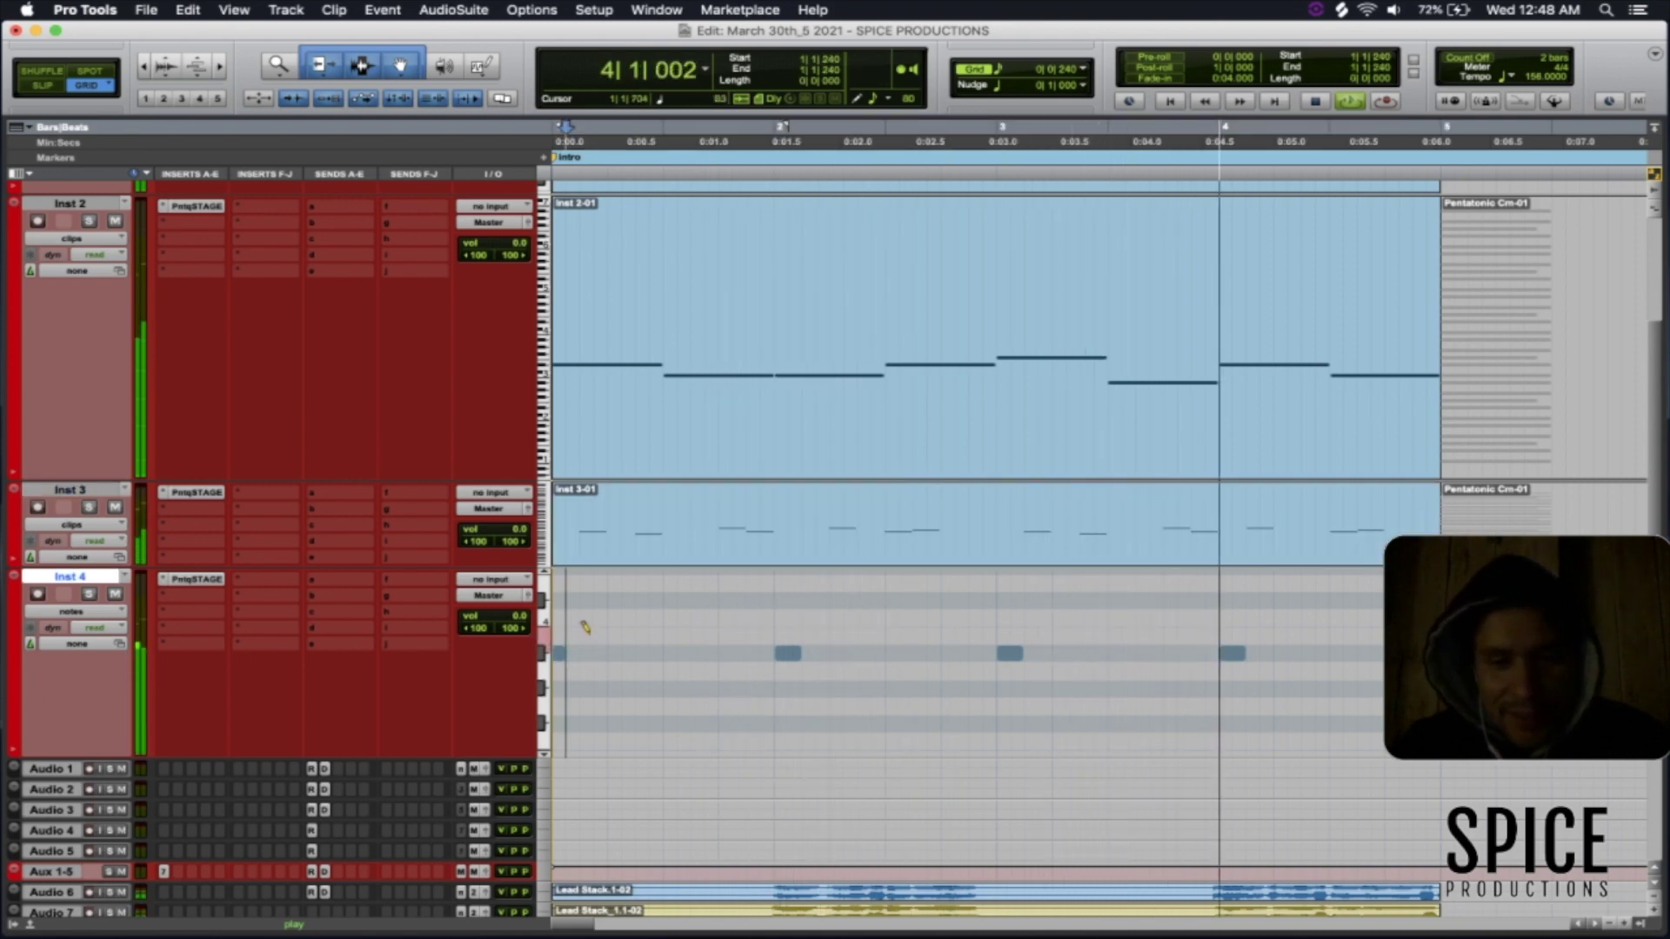
- Place eighth notes Eb4 at 1|1|240 and F4 at 1|1|720 on Inst 4, and adjust the default note duration
scroll(543, 654, "up", 3)
scroll(556, 643, "down", 1)
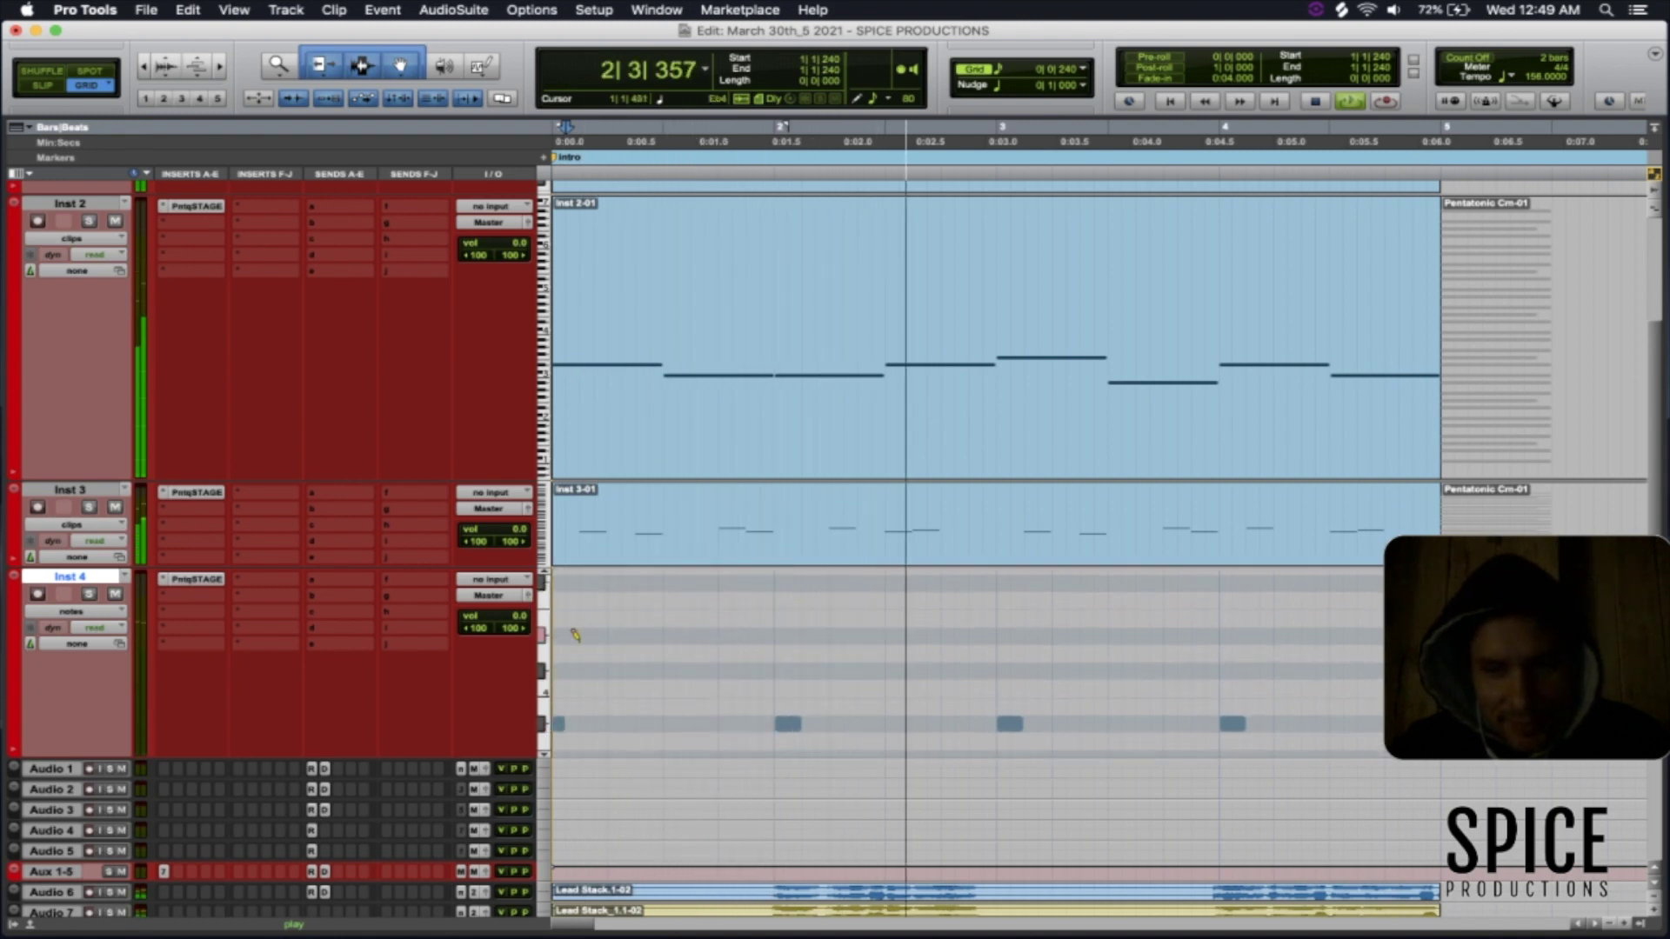
left_click(570, 634)
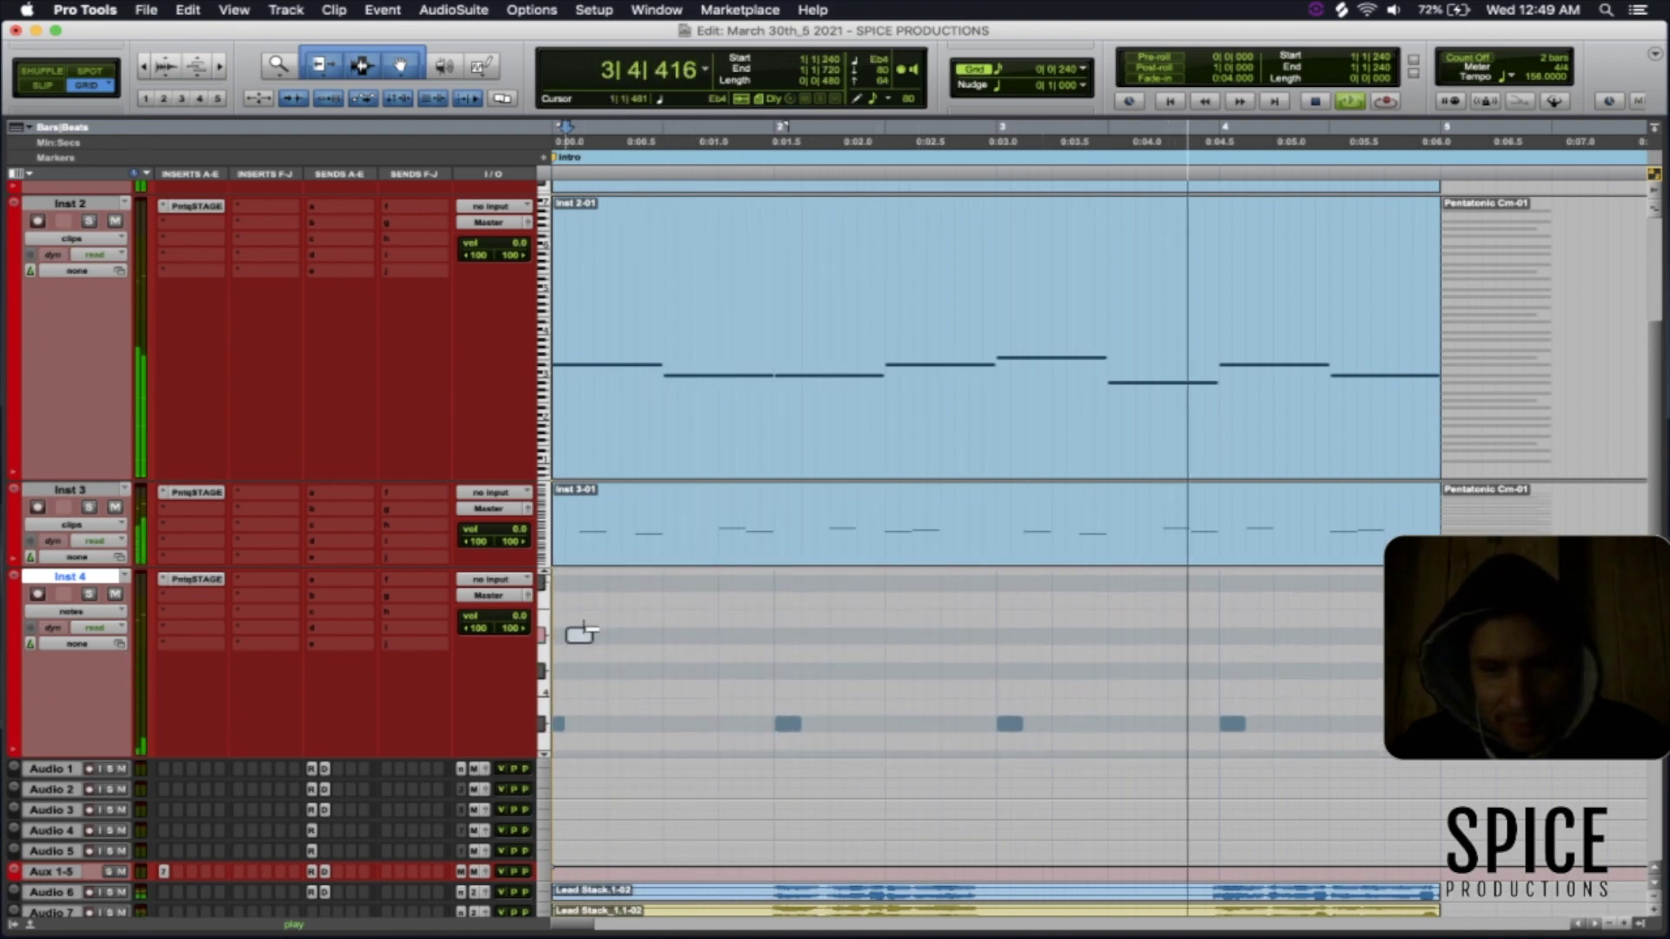
left_click(596, 599)
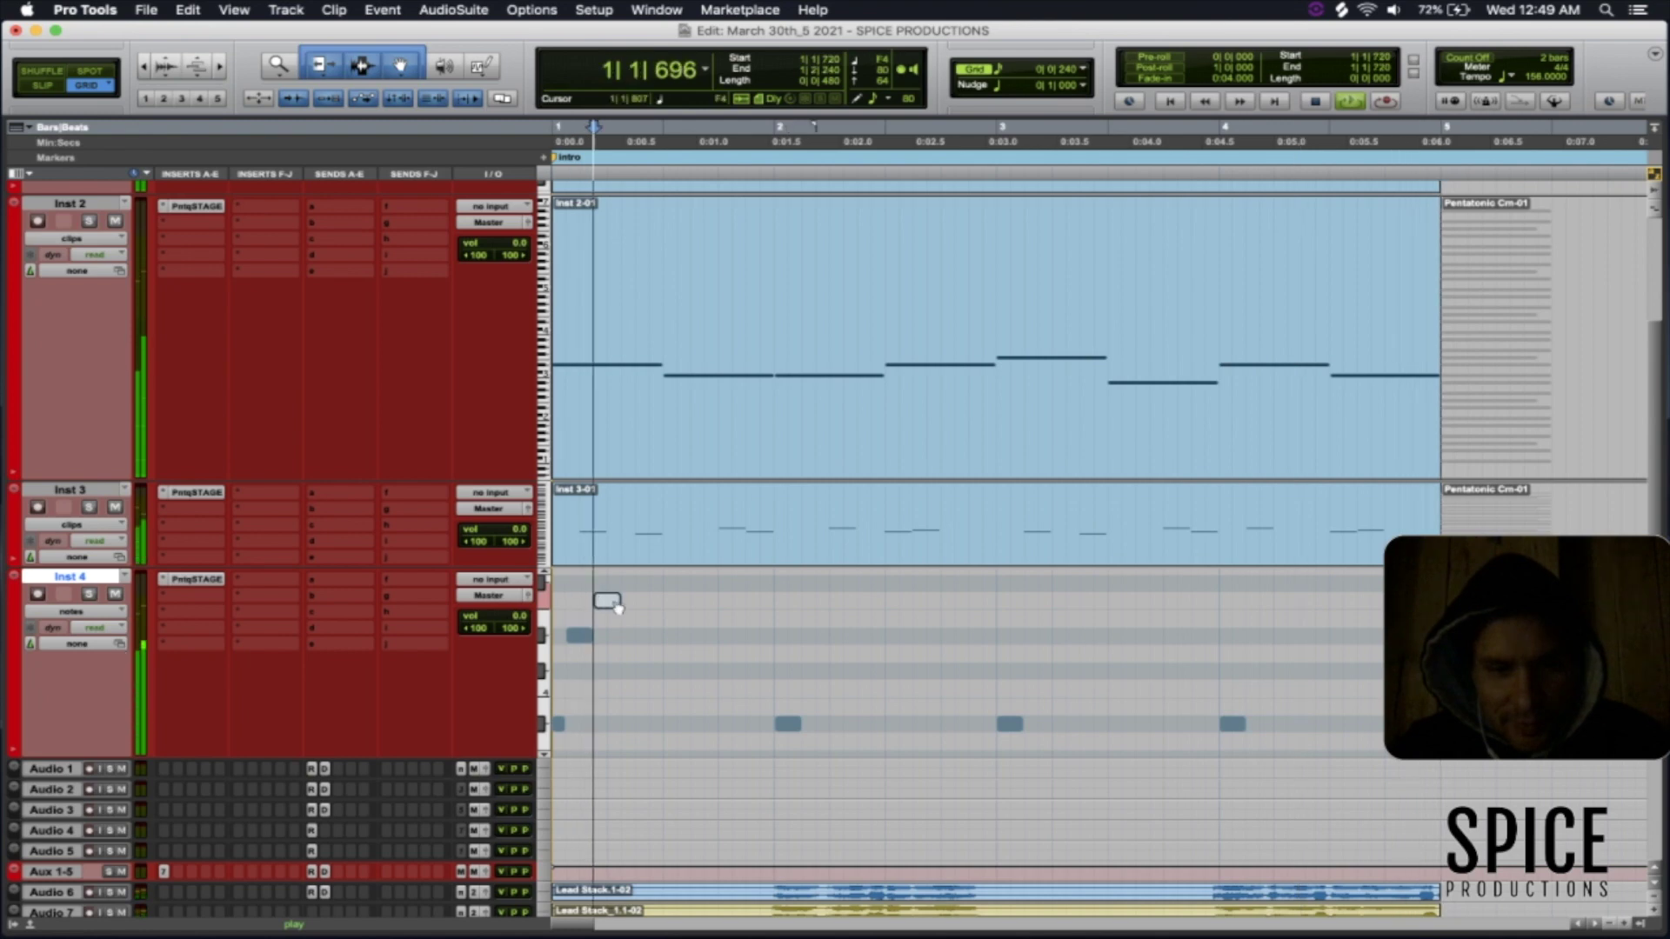
mouse_move(644, 608)
left_mouse_down()
mouse_move(670, 606)
mouse_move(611, 605)
left_mouse_up()
left_click(886, 99)
left_click(901, 116)
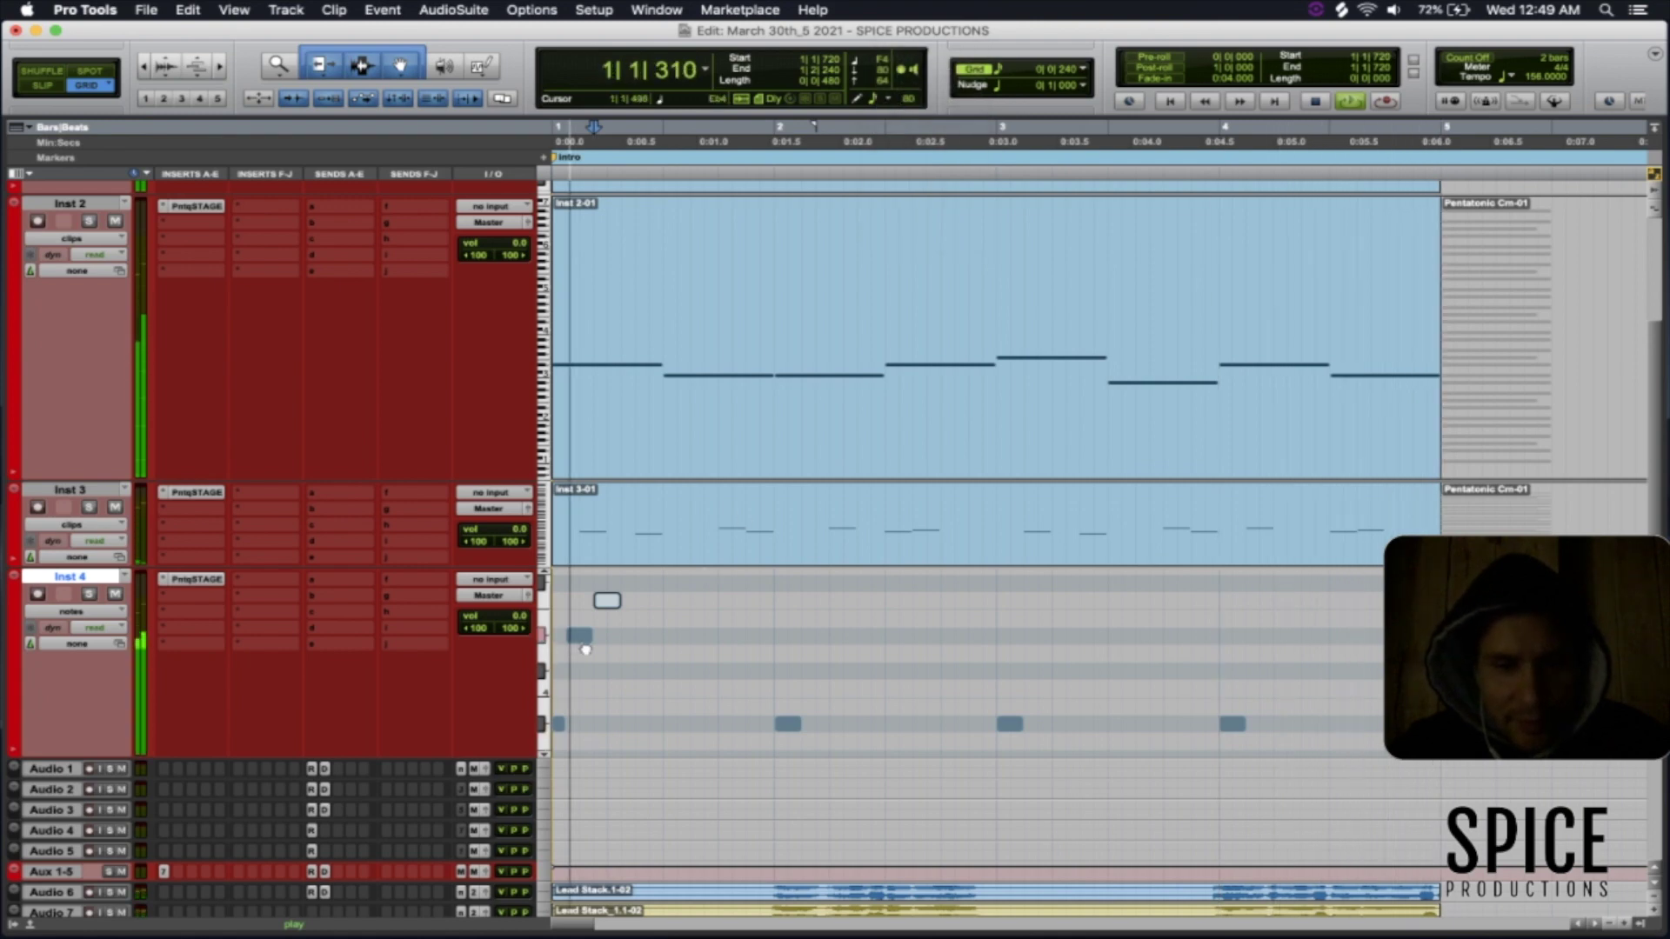
- Try the Inst 4 note at 1|1|240 as F#3 and delete it
left_click_drag(589, 767, 587, 768)
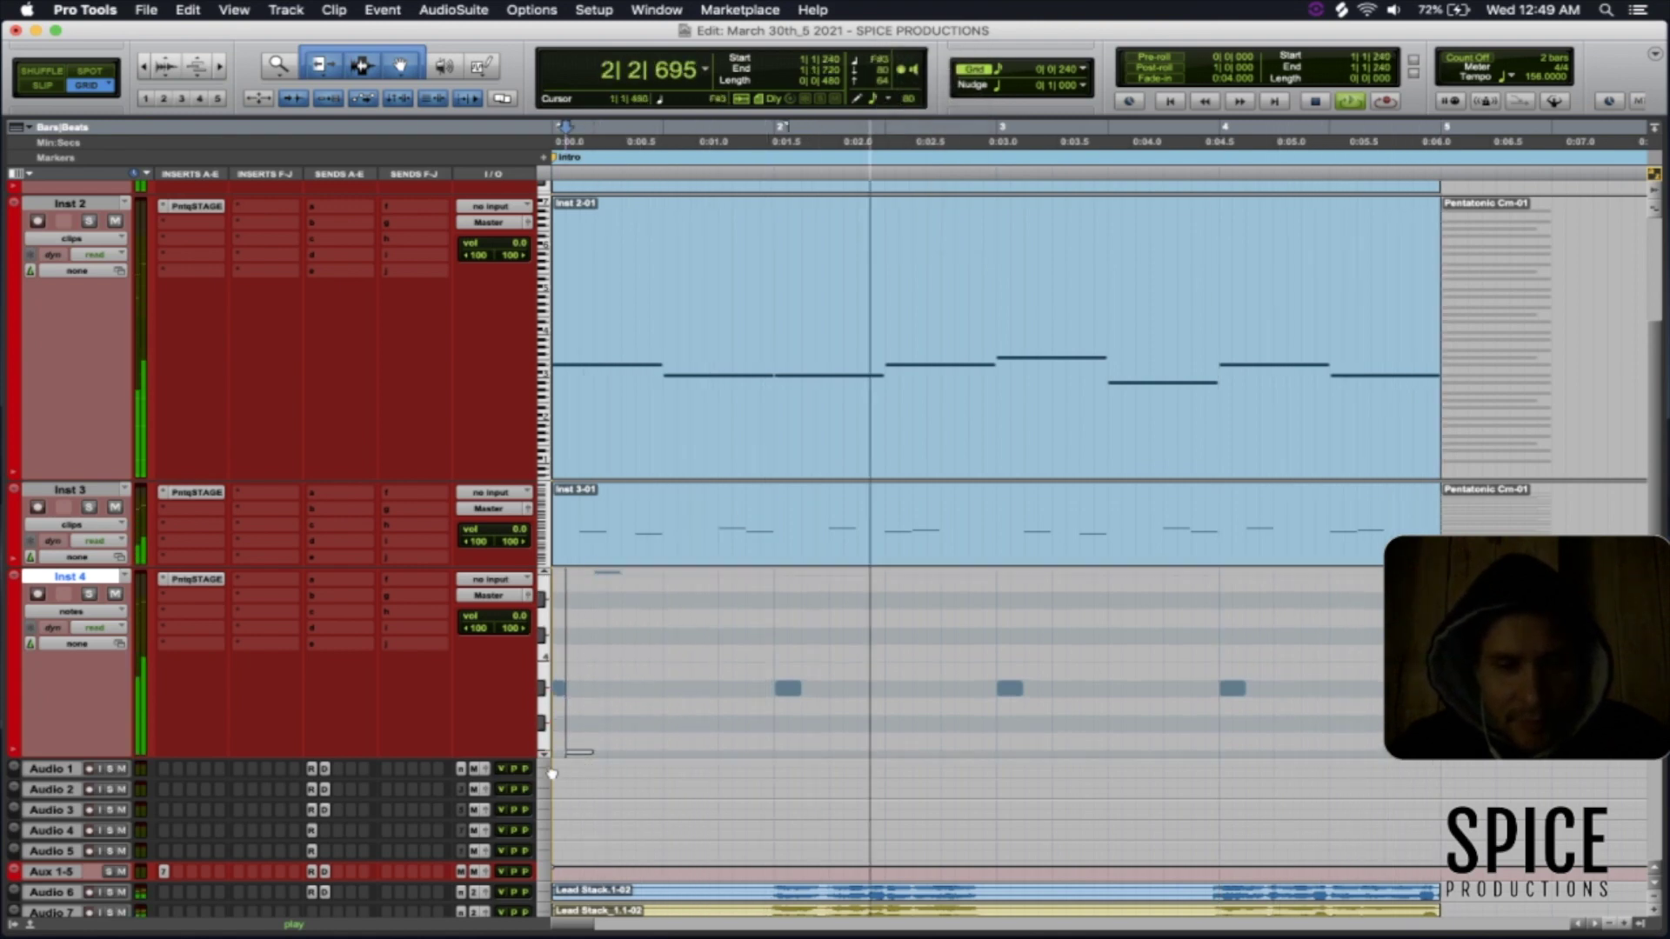
left_click(1655, 213)
left_click(1655, 213)
left_click(1655, 213)
left_click(1655, 213)
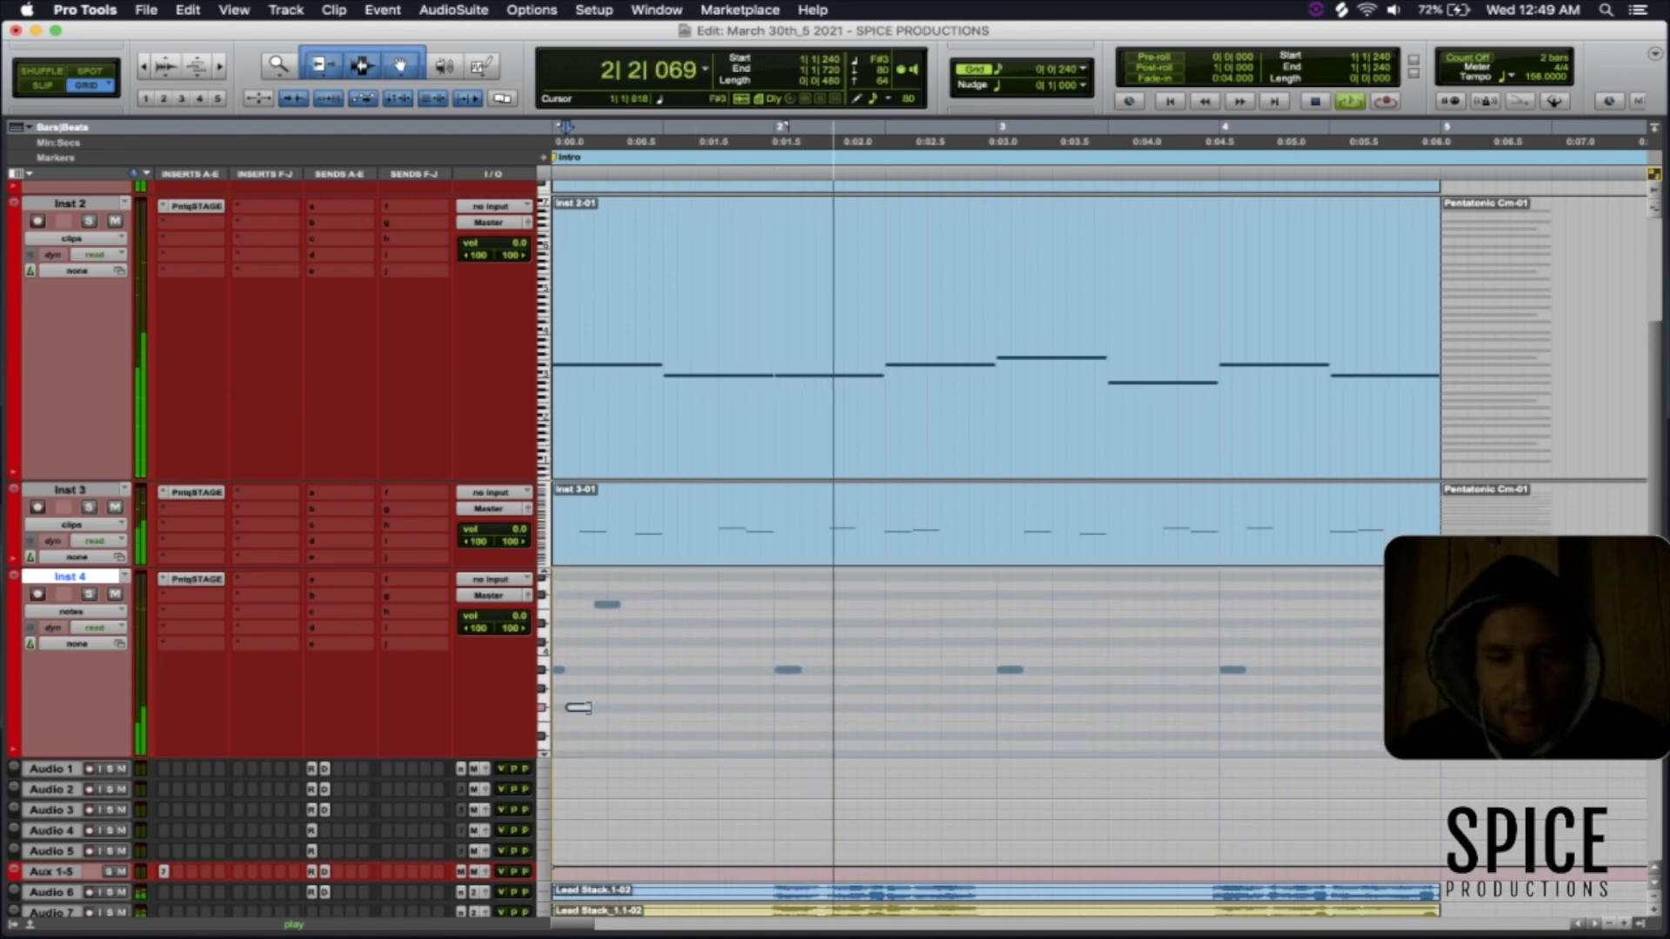
key("Delete")
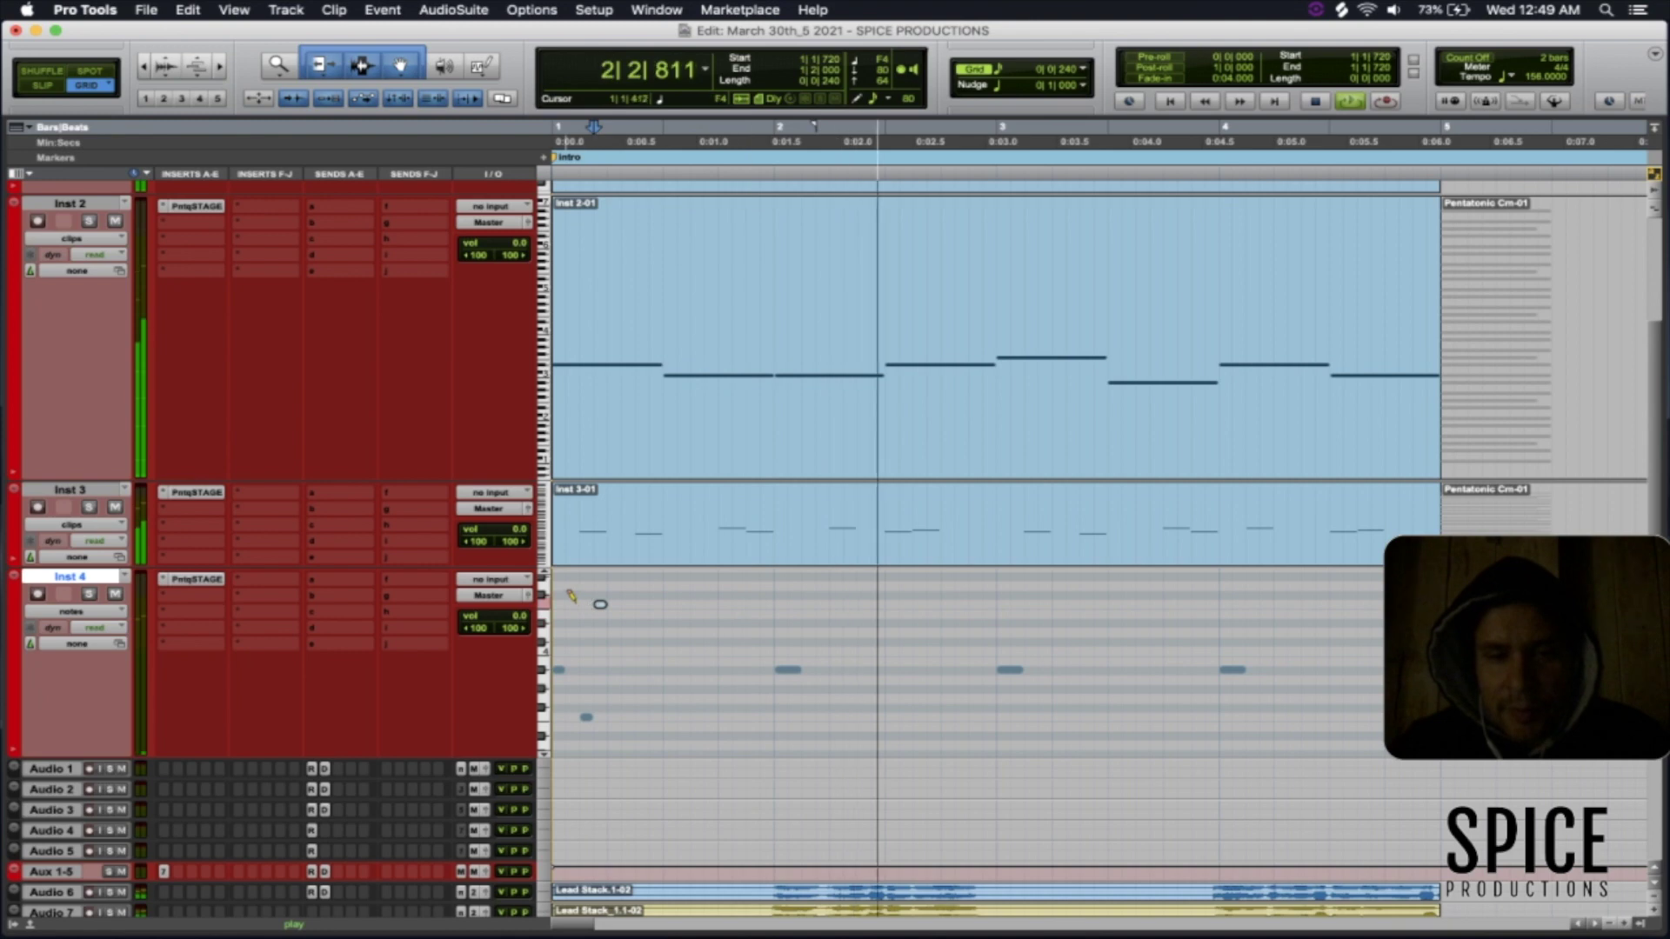
- Add a sixteenth-note G3 at 1|1|240 to the Inst 4 run and play it back from bar 1
left_click(571, 706)
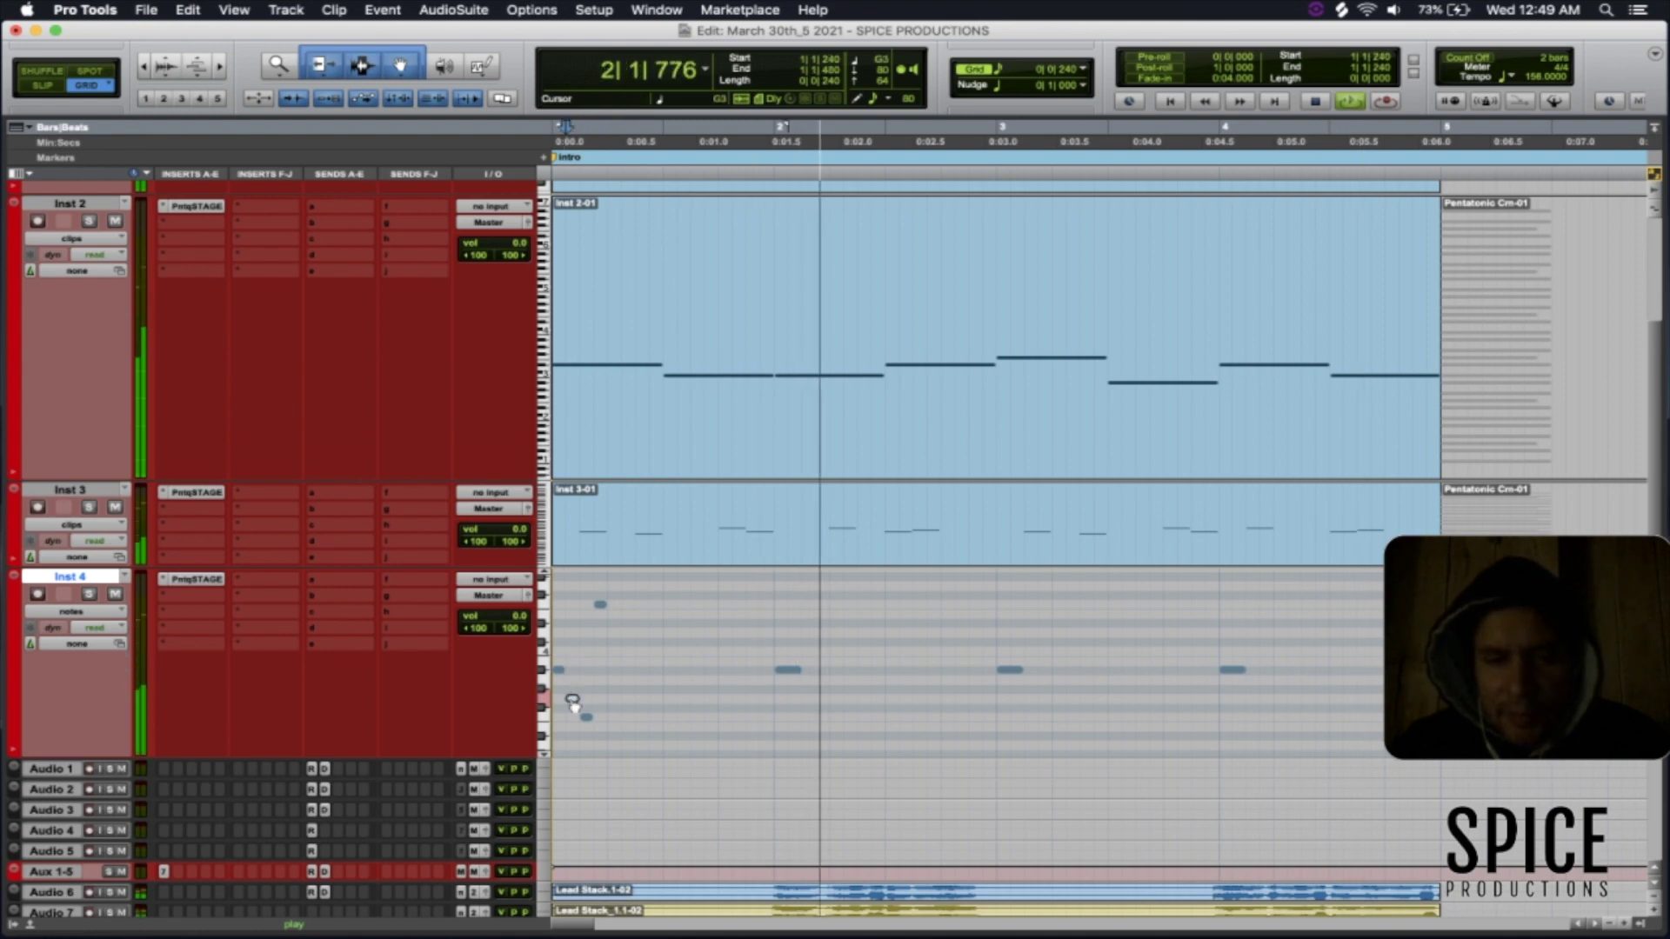
key("Return")
key("space")
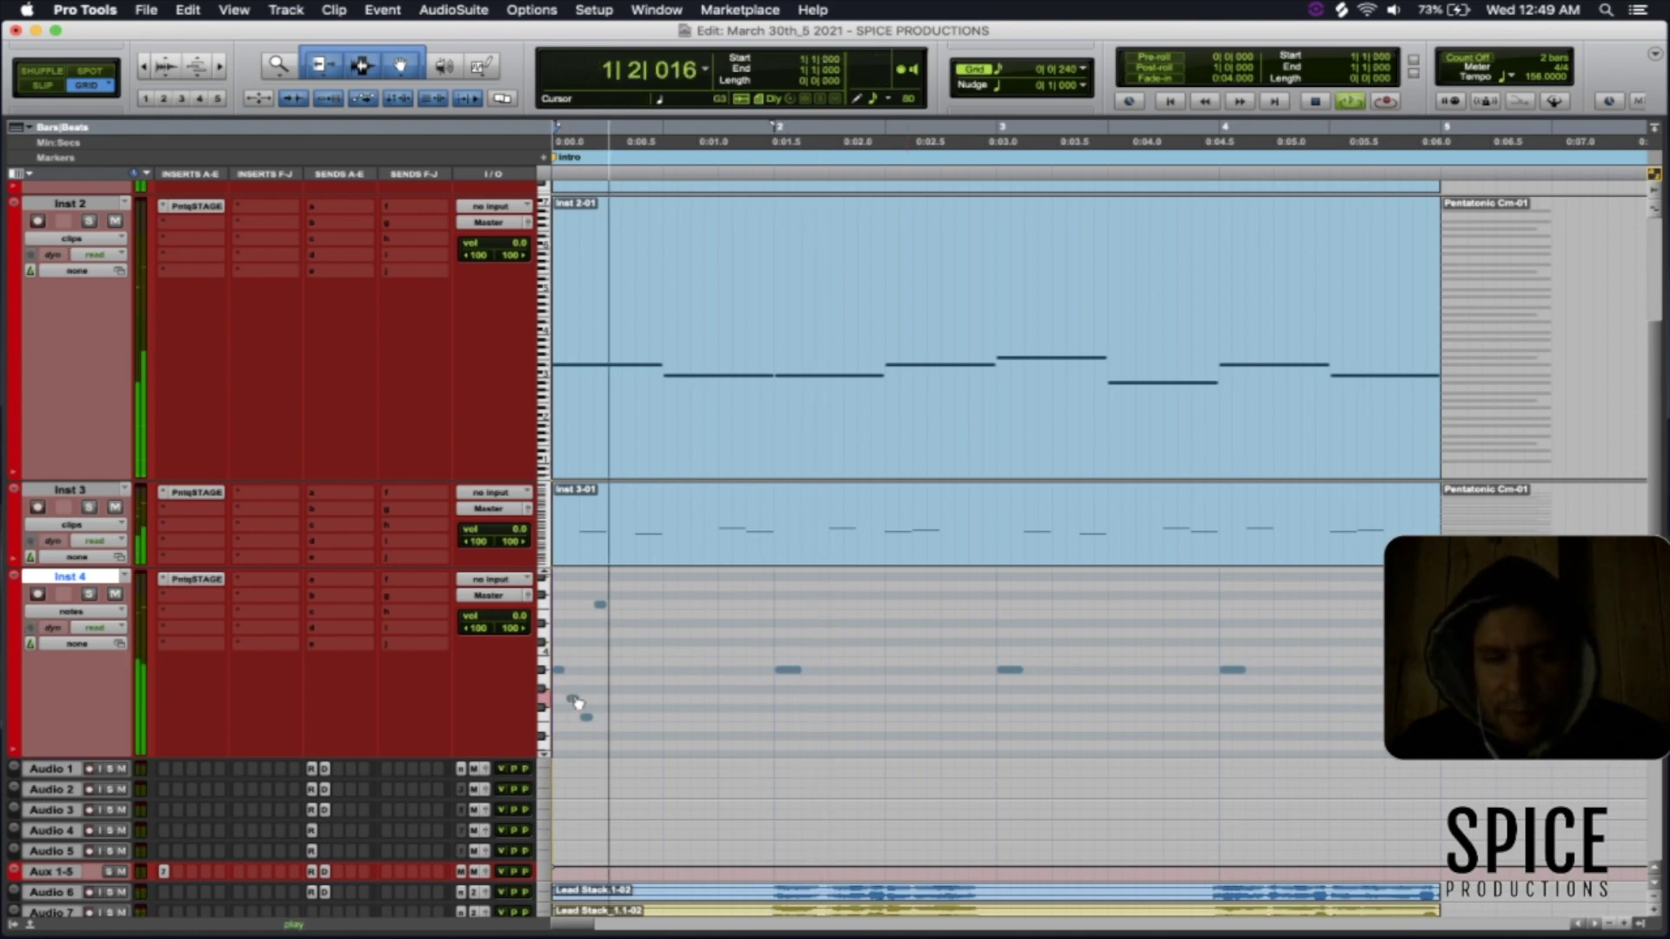
key("space")
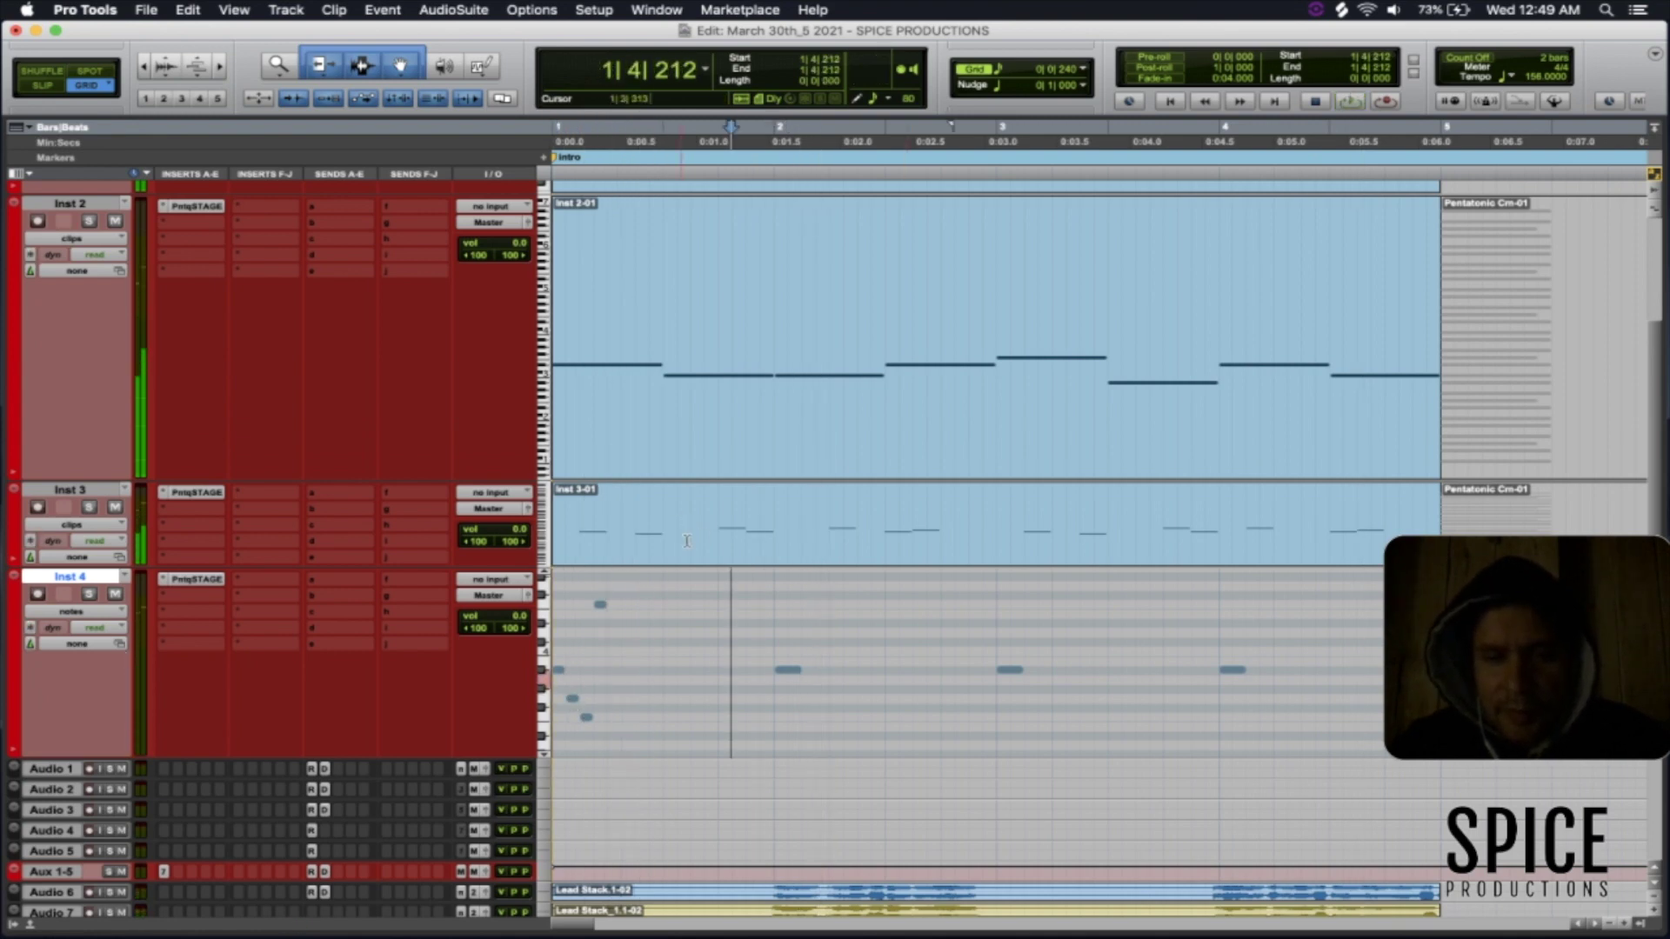
- Split the Inst 3 clip at 2|1|000 and select the resulting first-bar clip
double_click(688, 541)
left_click(775, 522)
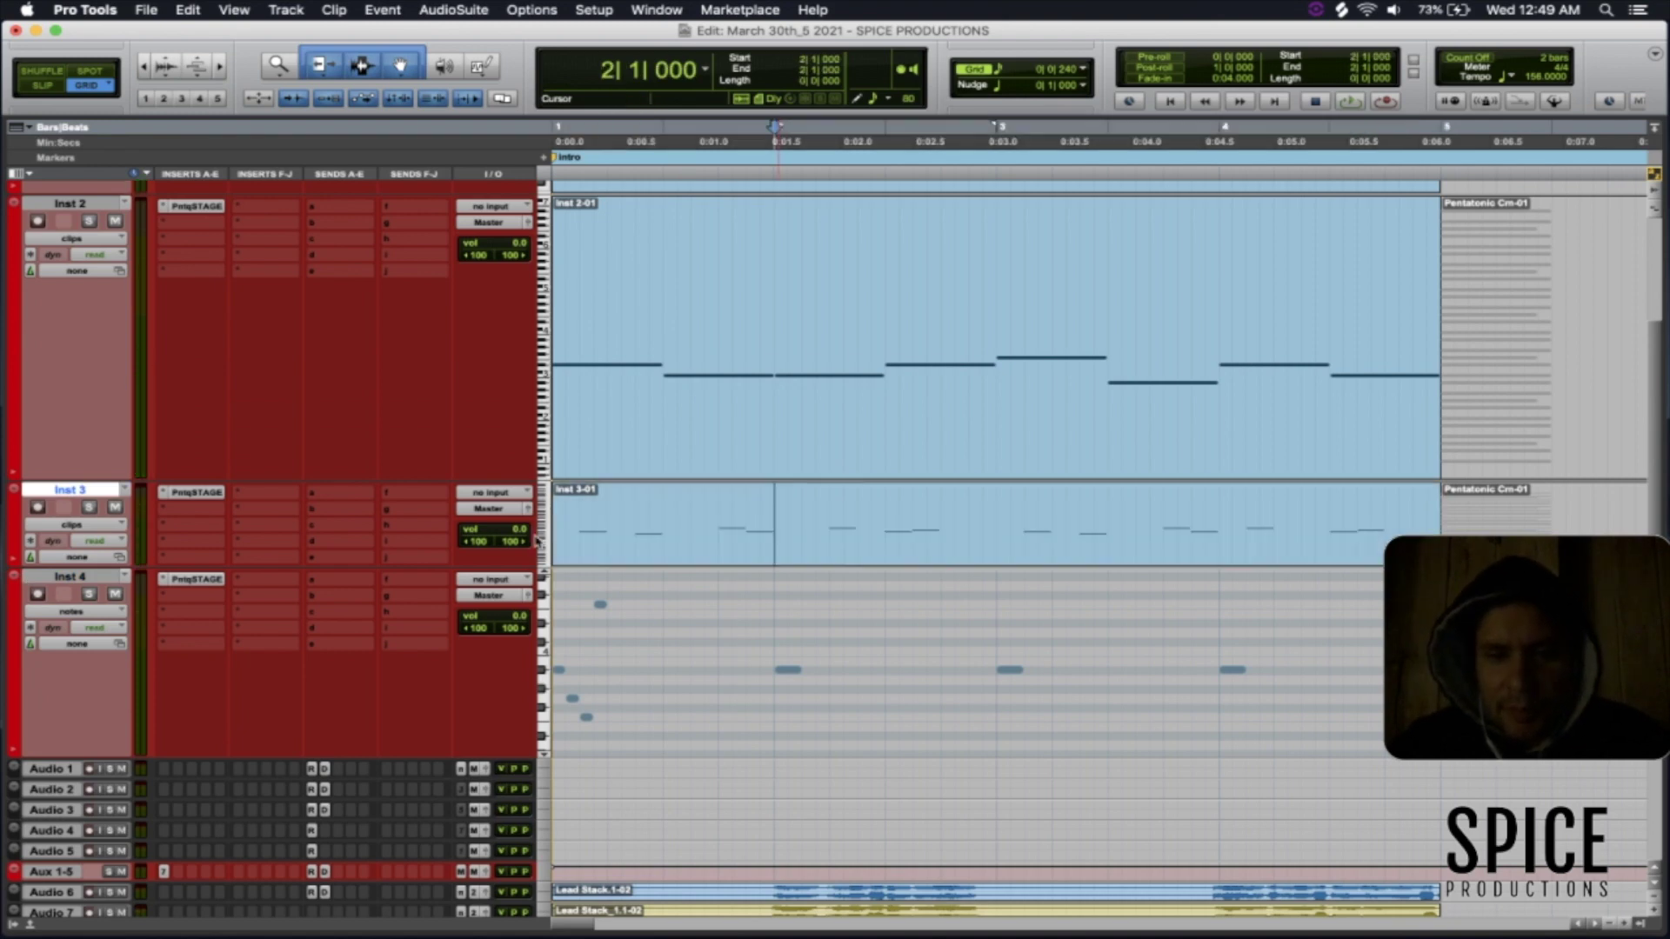
key("super+e")
left_click(676, 541)
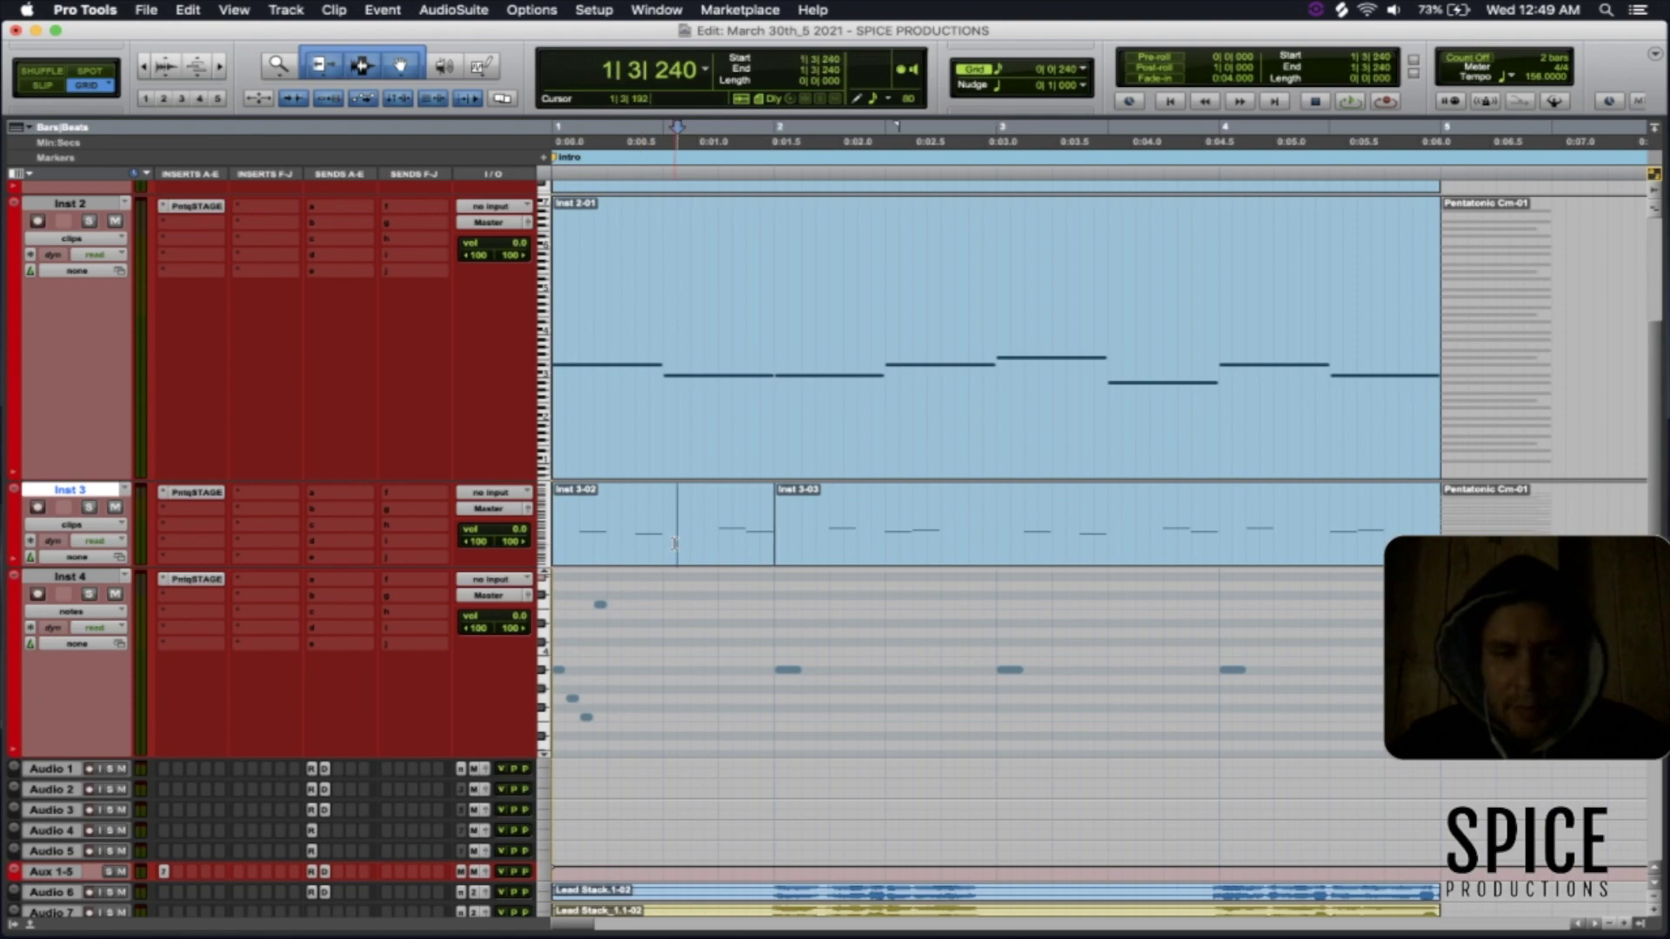
left_click(675, 557)
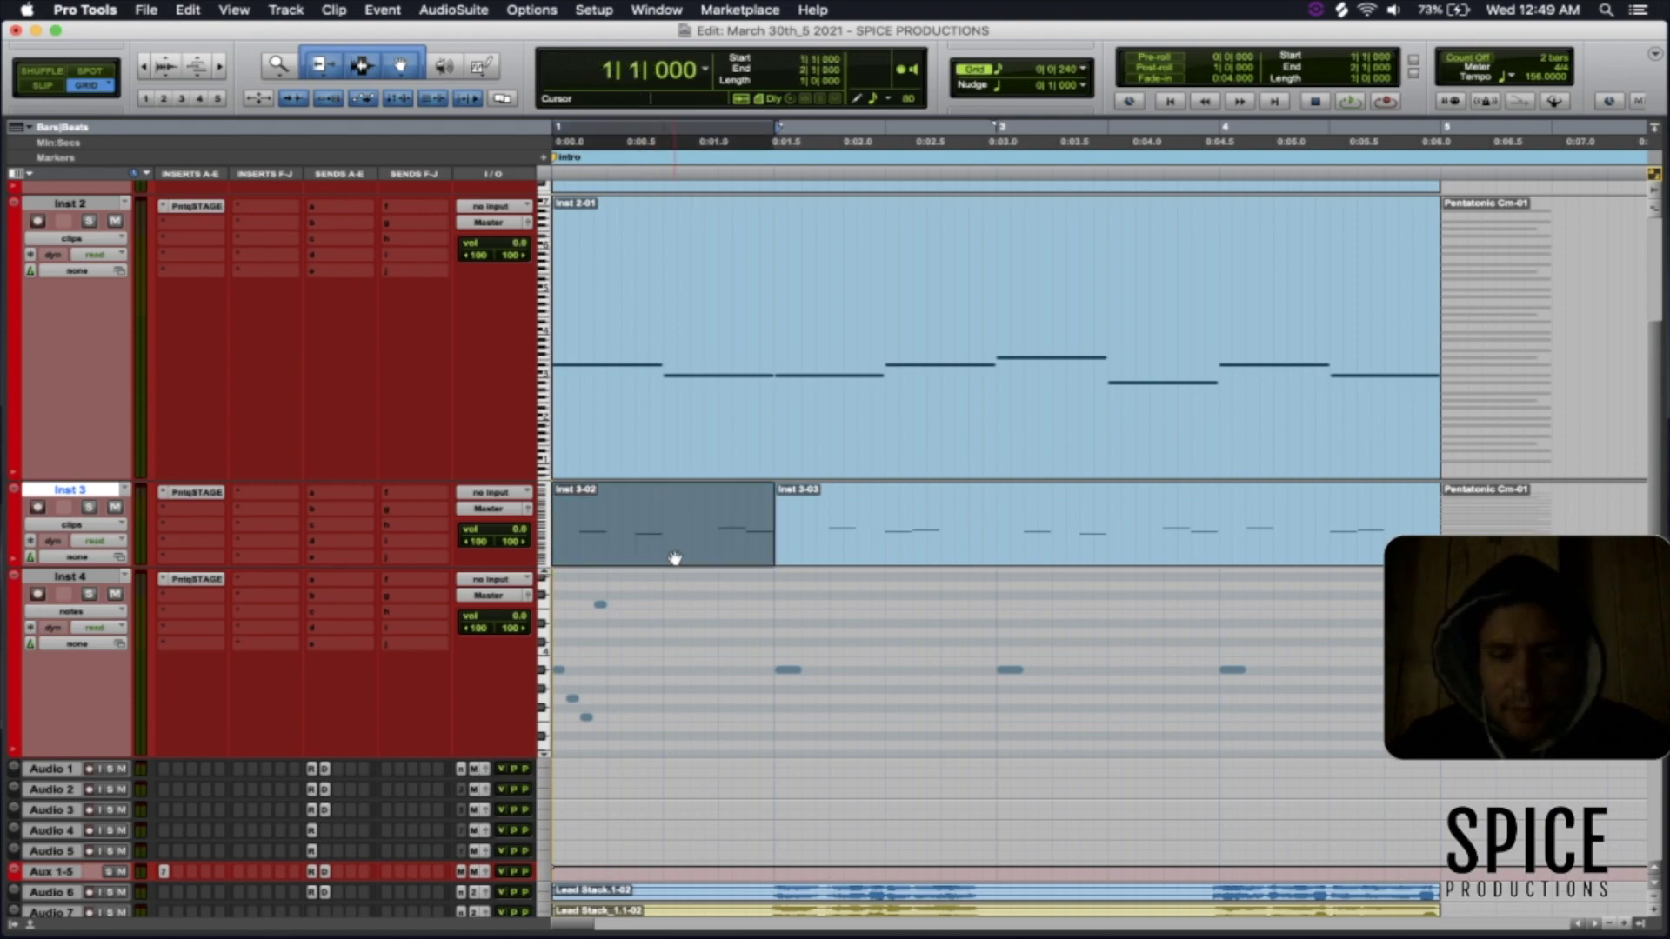
- Loop playback of the selected first bar to hear the Inst 4 notes with the other tracks
scroll(252, 829, "down", 5)
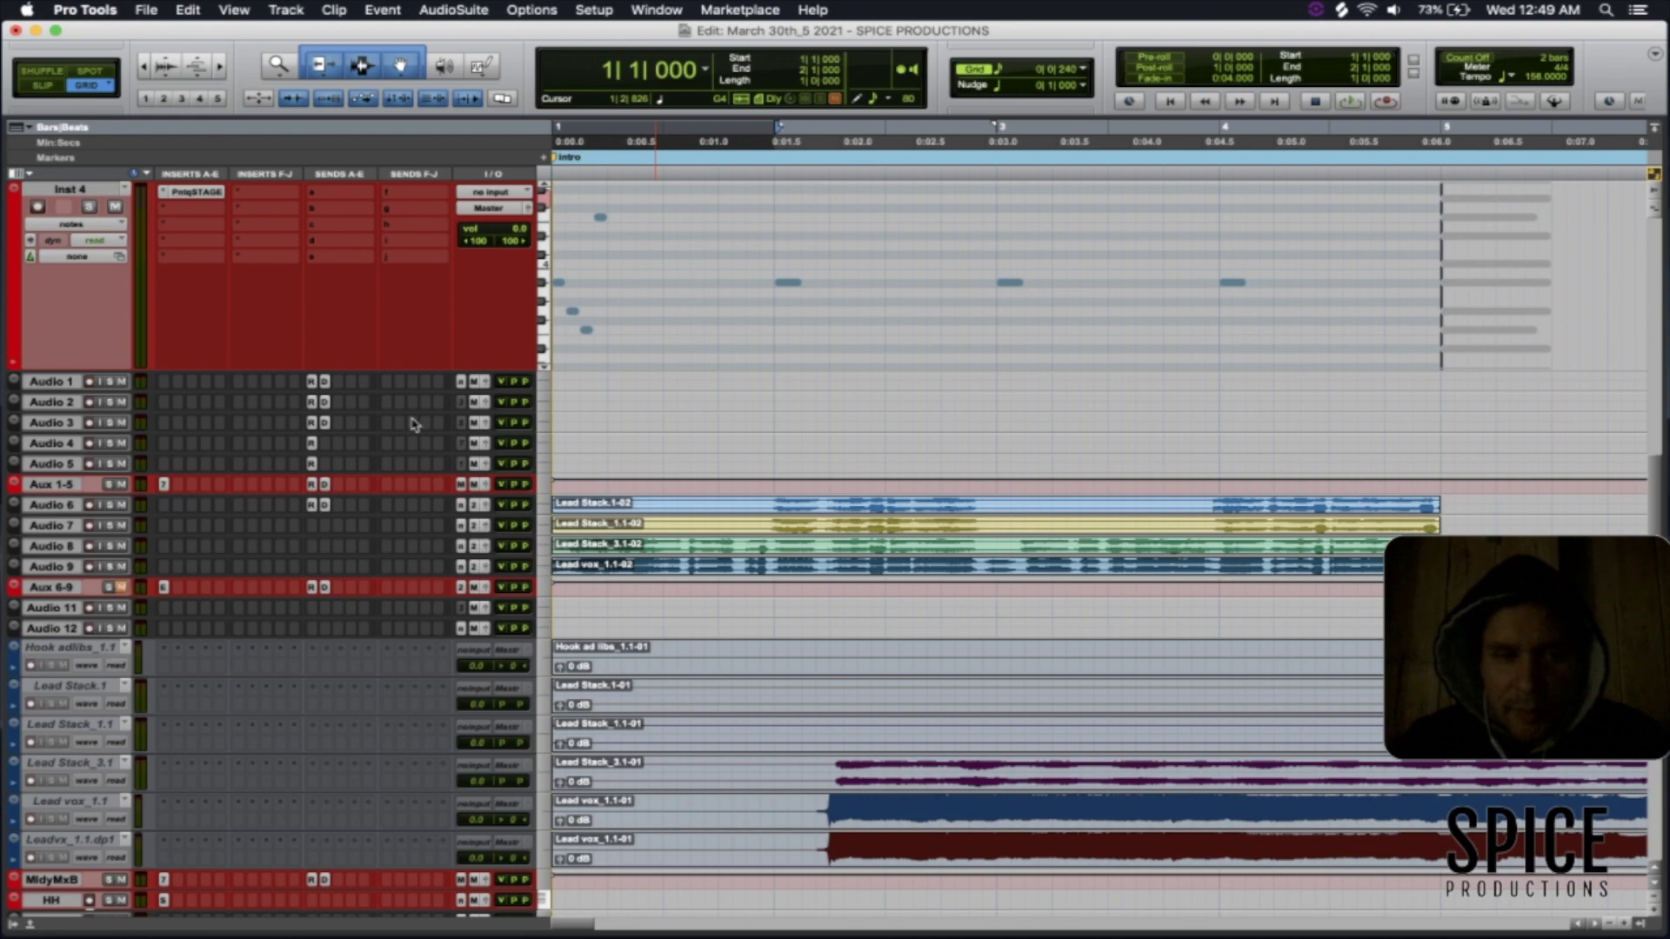
scroll(415, 425, "up", 8)
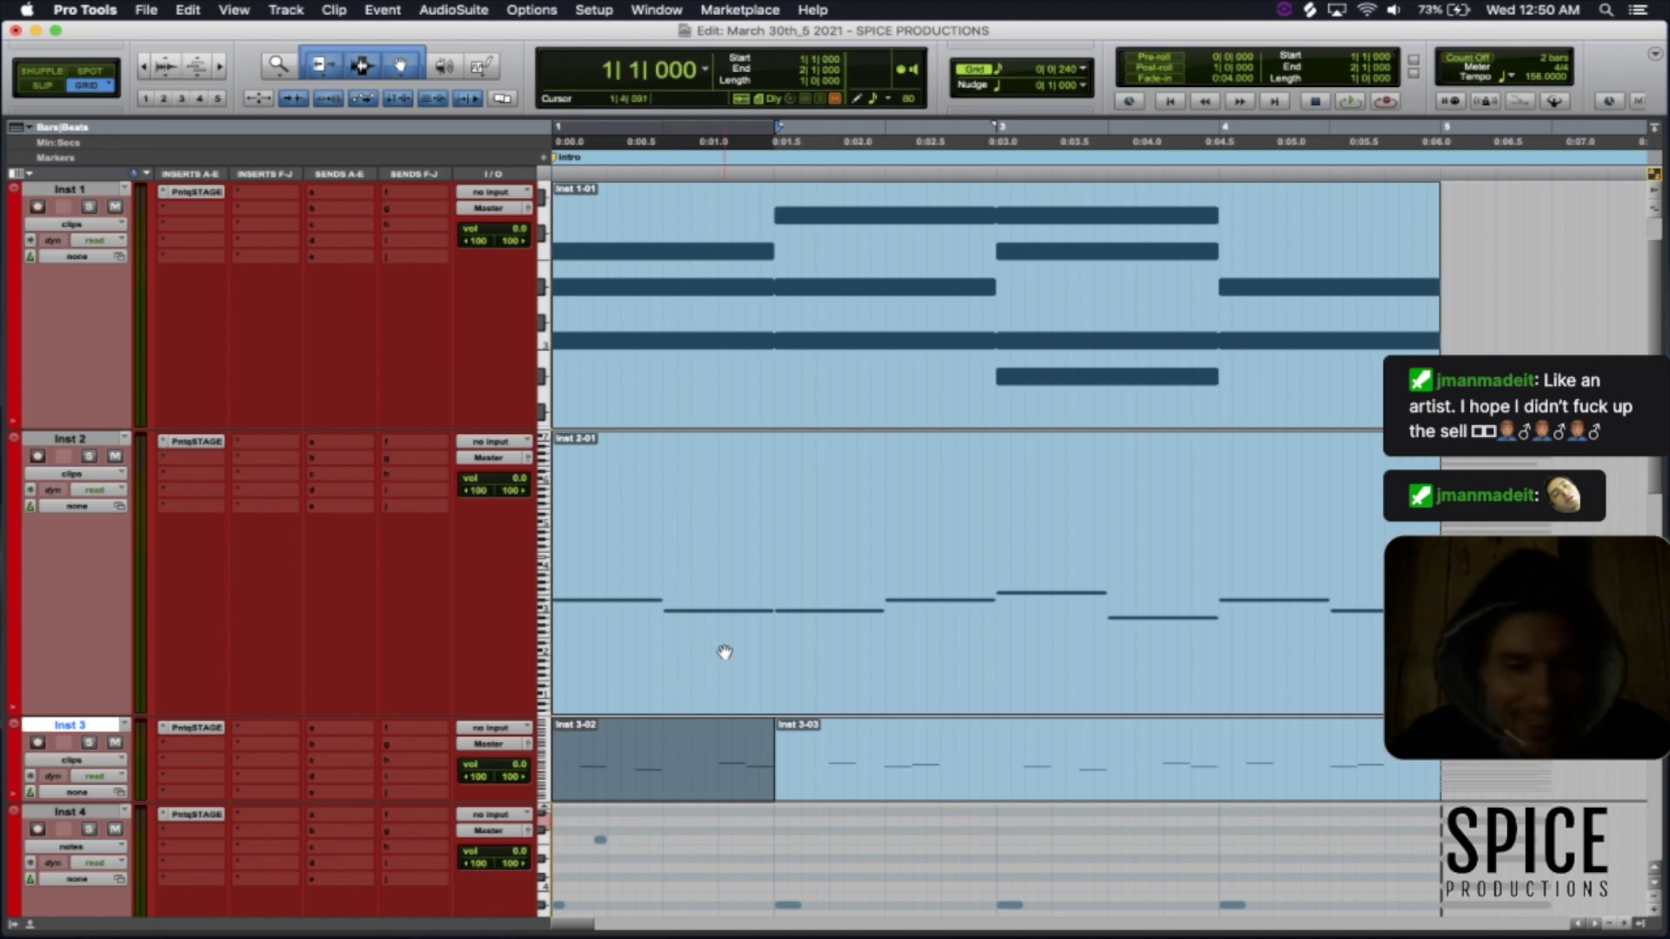
key("space")
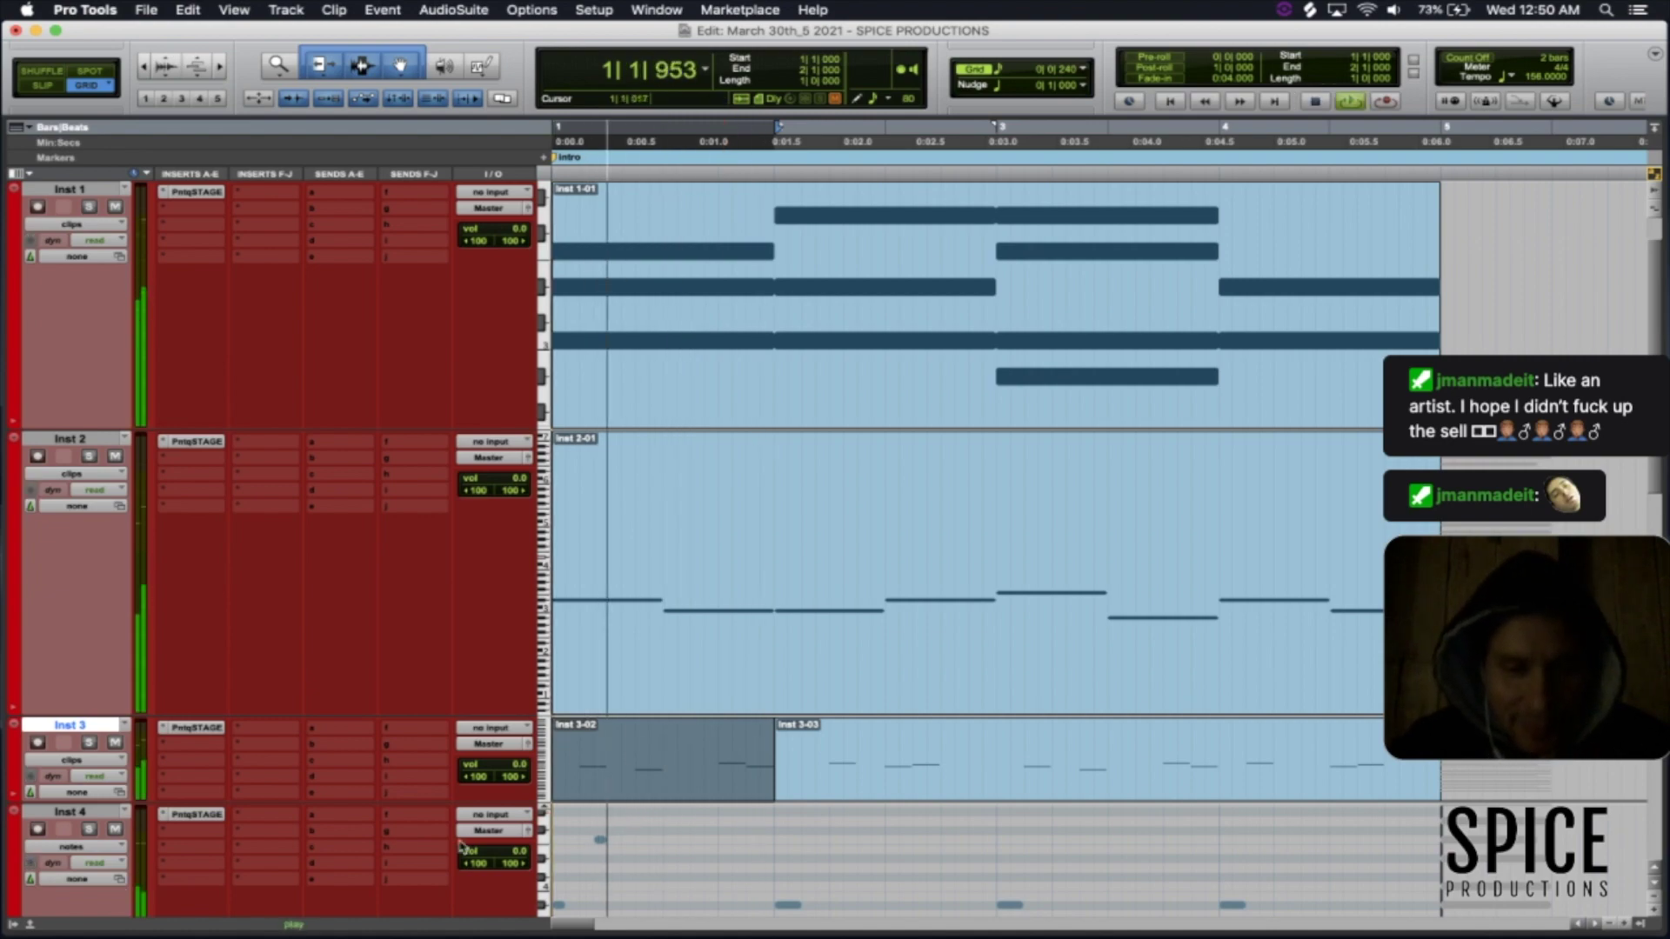
scroll(462, 847, "down", 10)
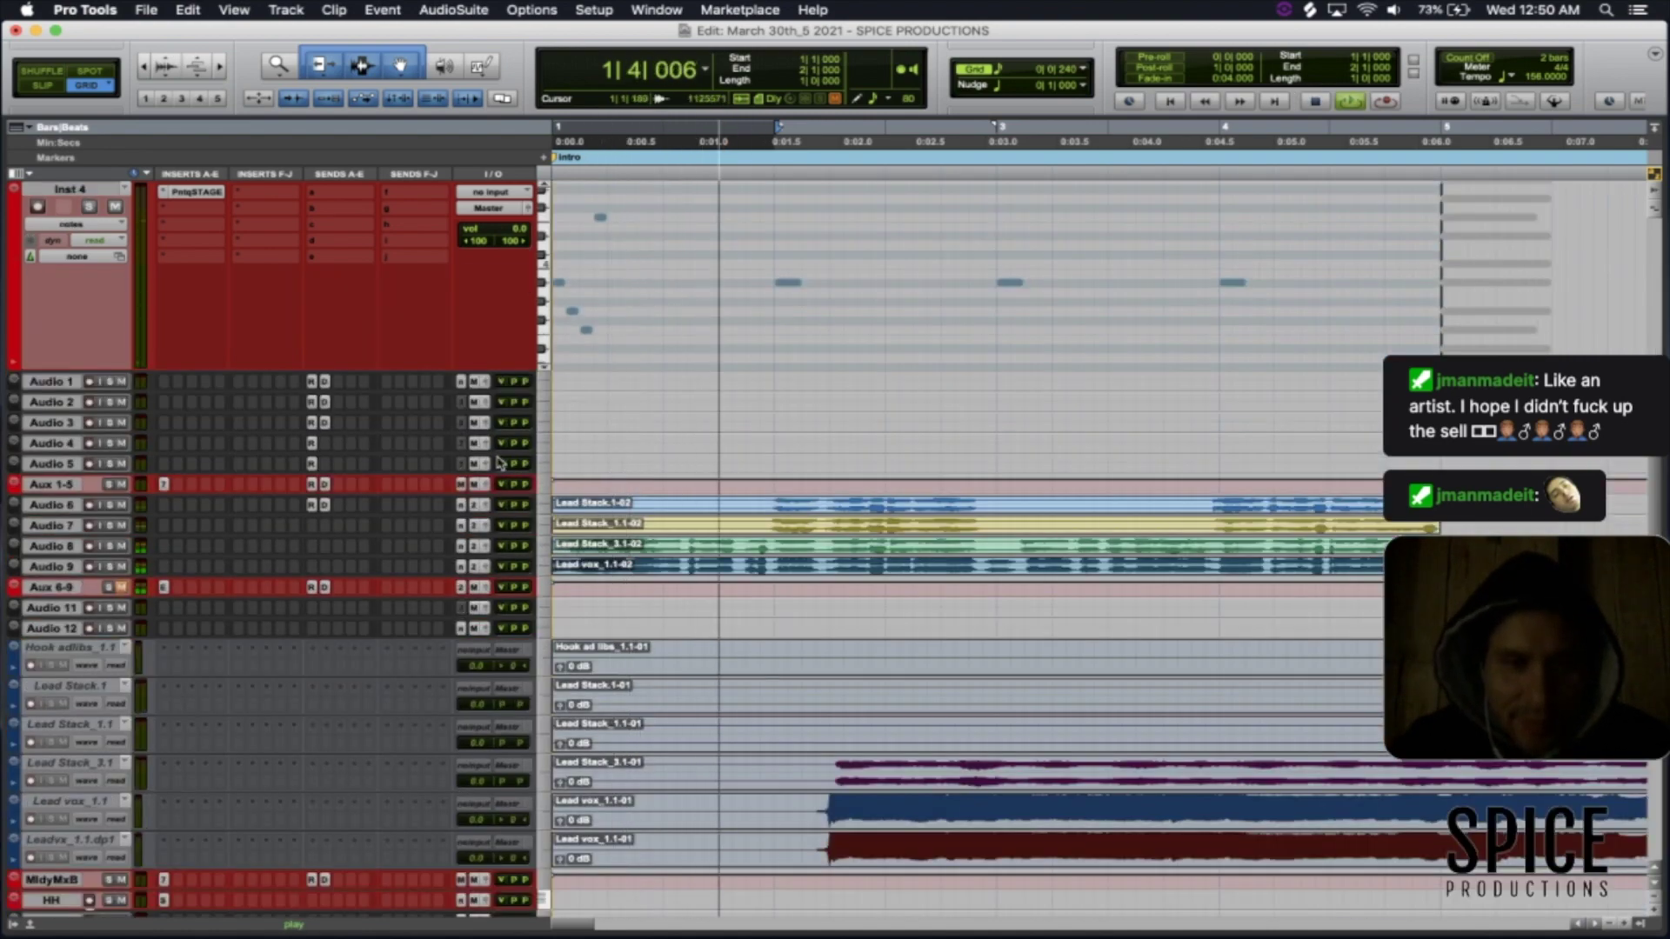
scroll(500, 462, "up", 5)
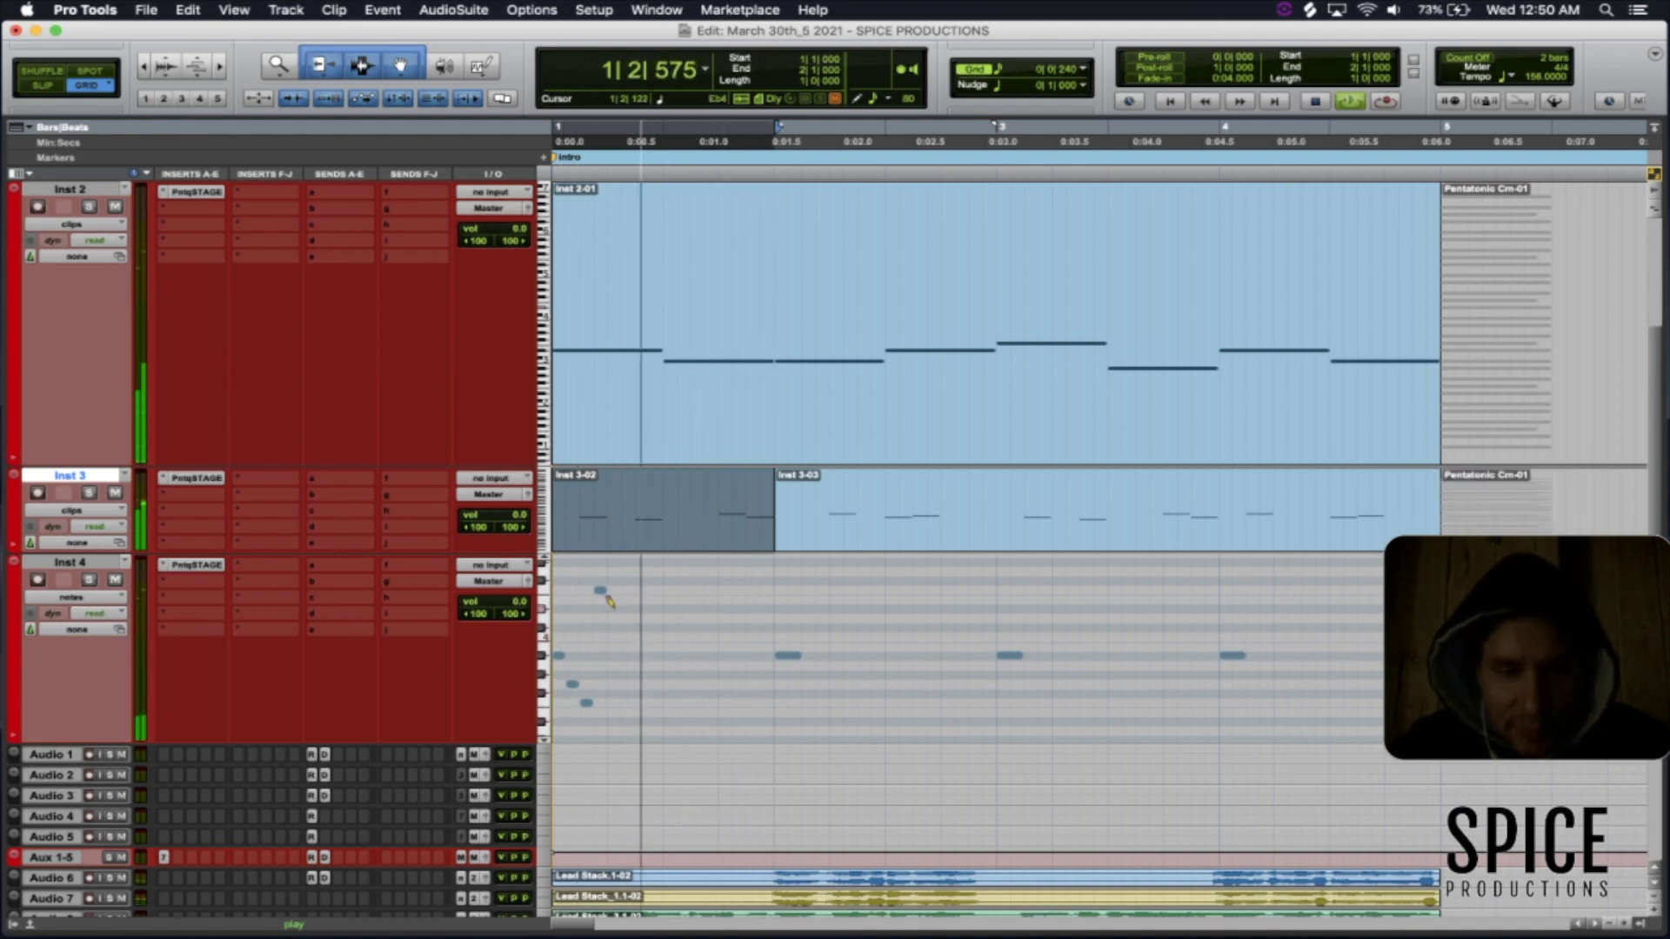
- Extend the Inst 4 run with sixteenth notes F3 at 1|2|000 and G3 at 1|2|240, after trying Eb4 in both spots
left_click(613, 609)
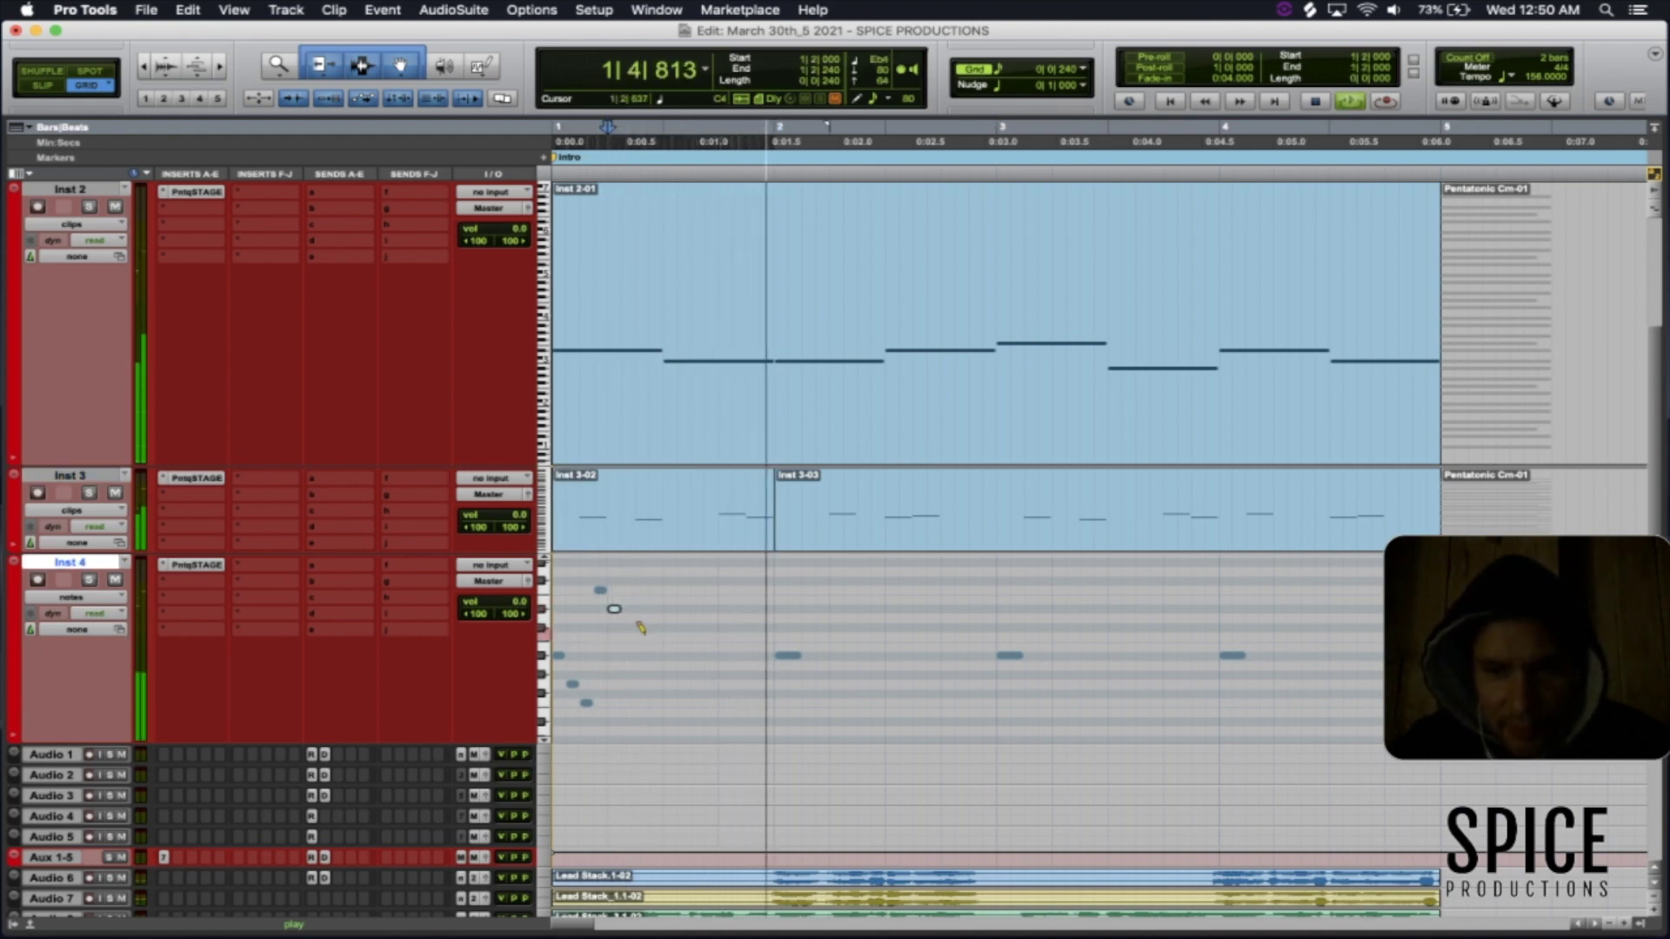
left_click_drag(616, 613, 632, 617)
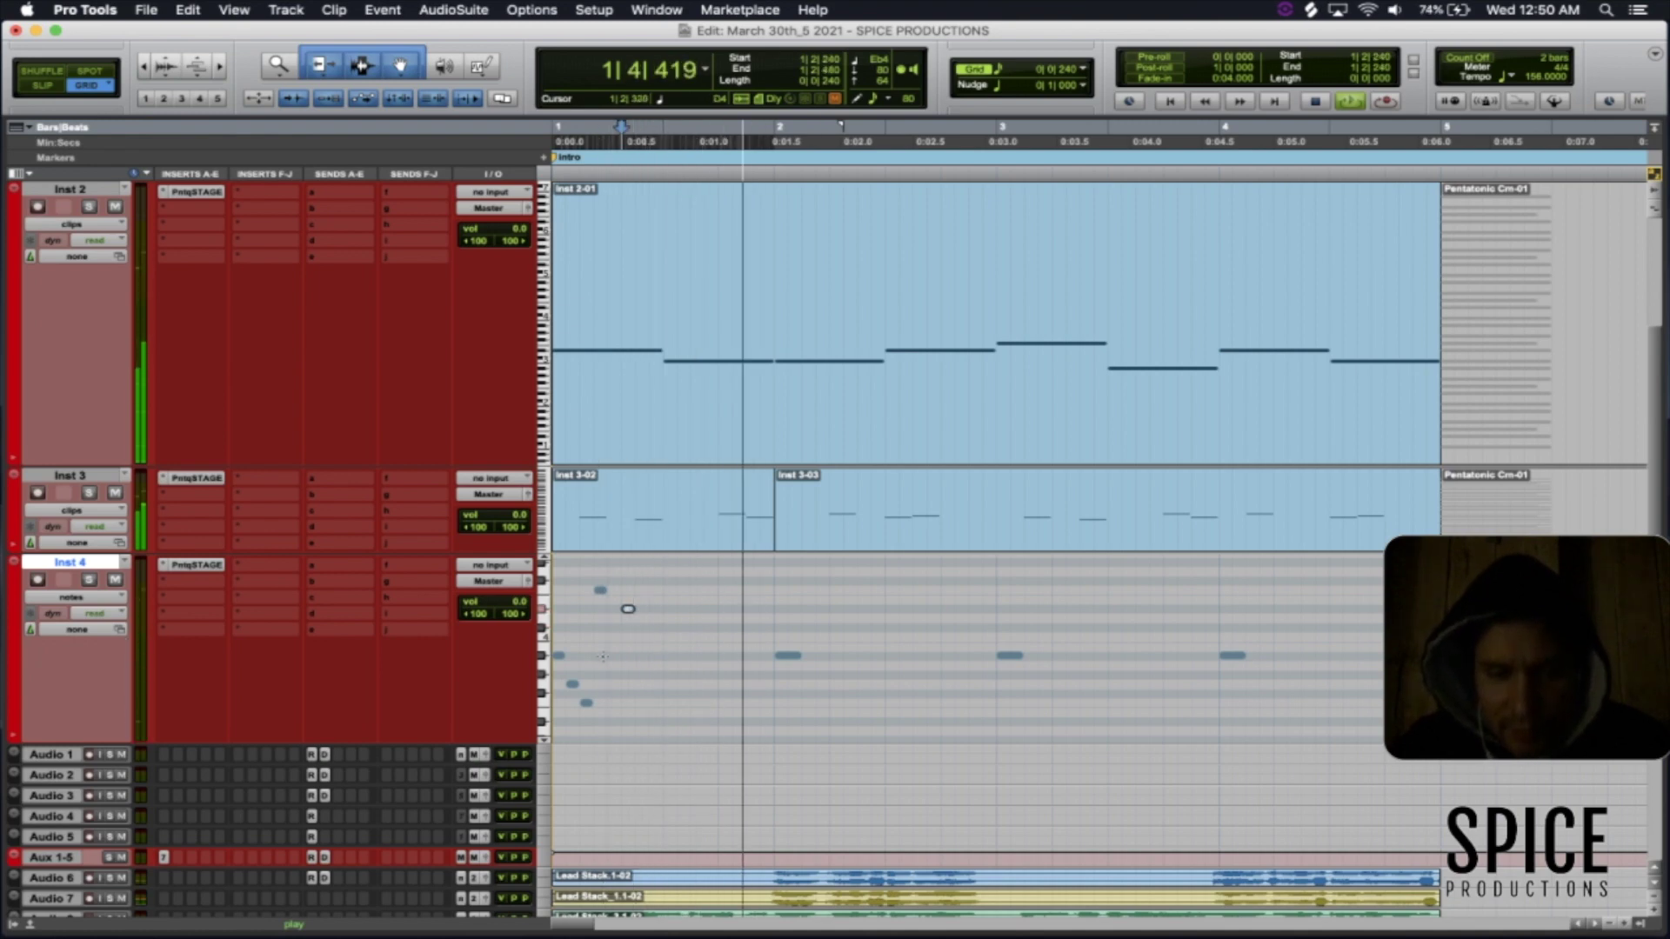
scroll(273, 864, "down", 5)
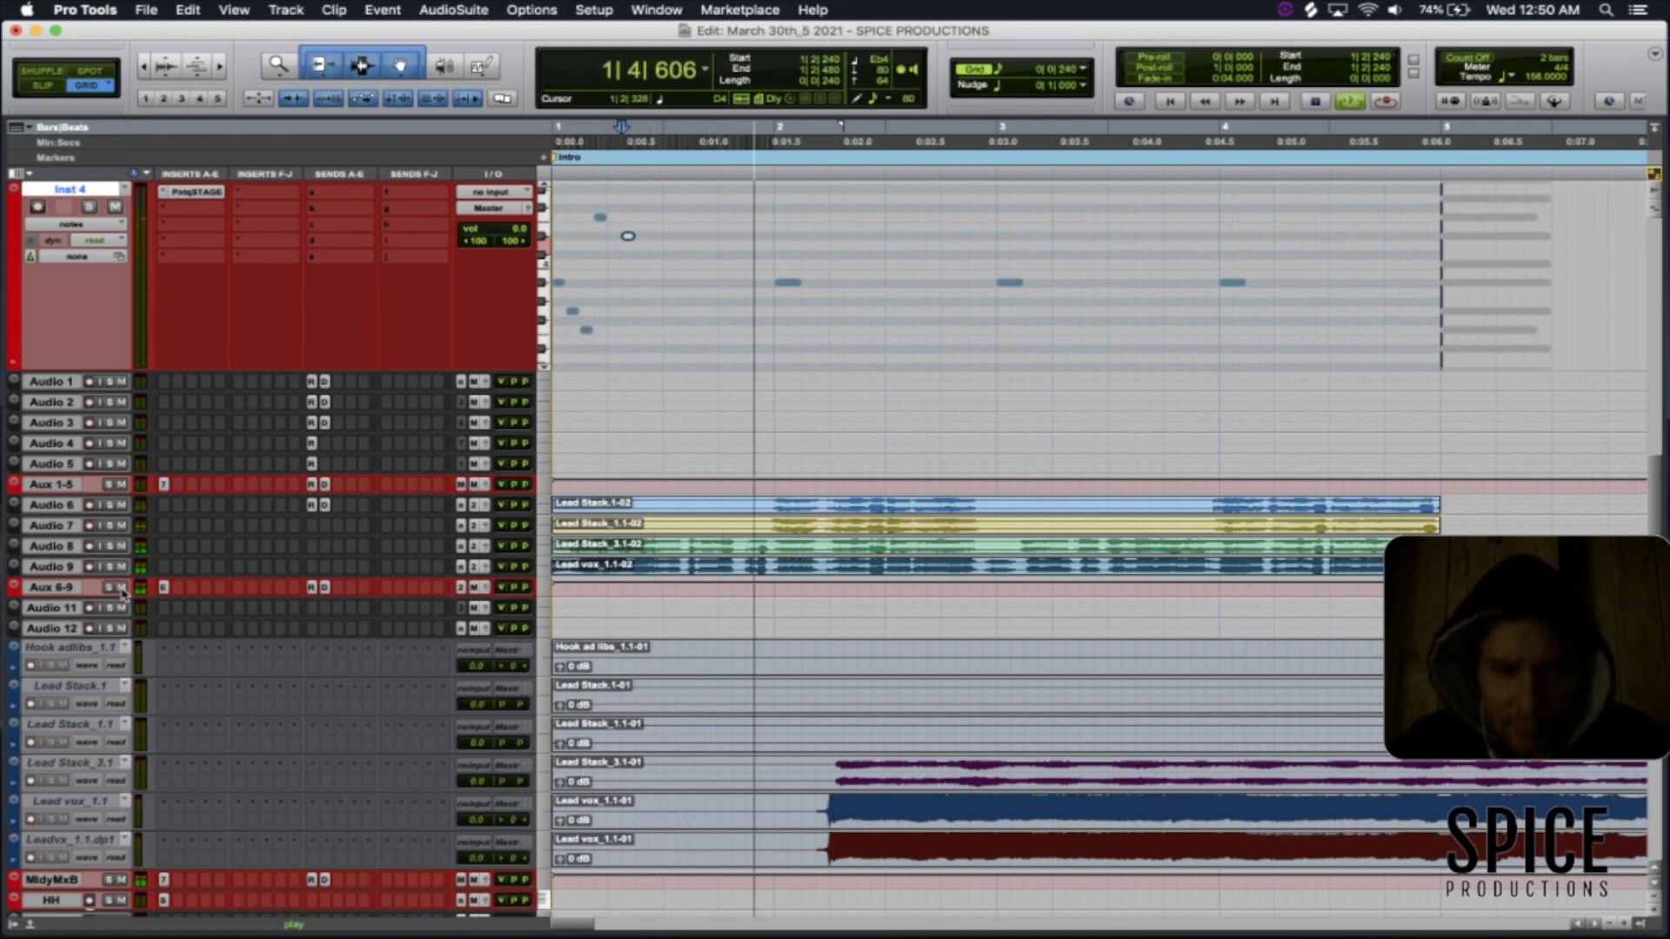
left_click(626, 309)
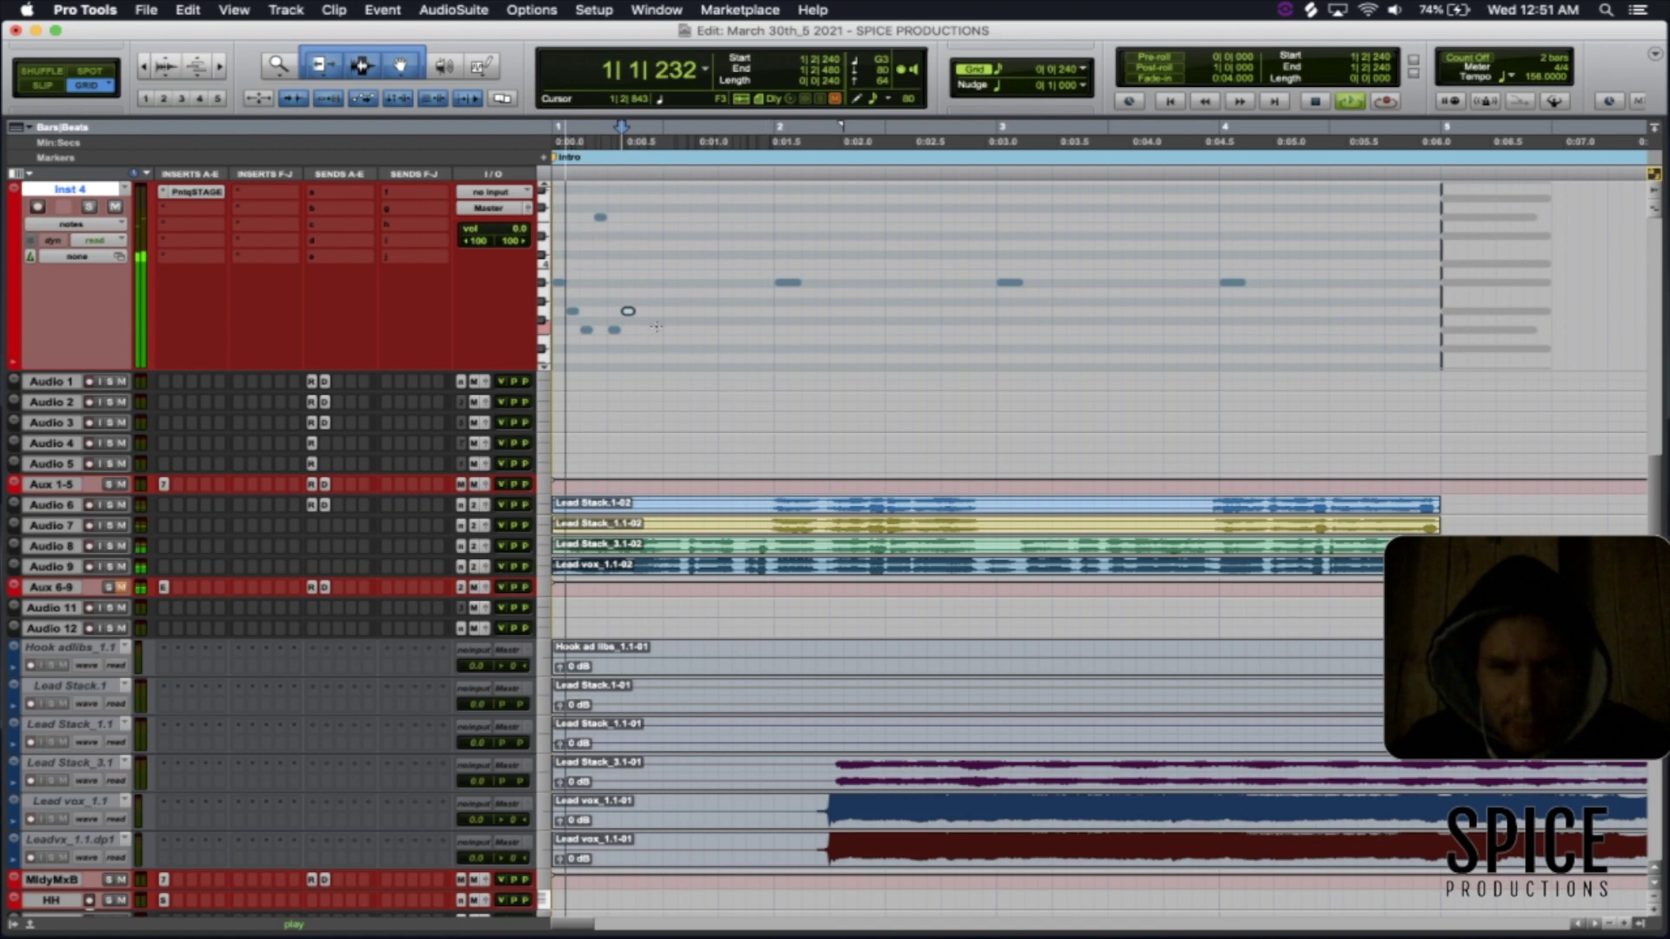
- Try a 1/8-note grid and set the grid back to 1/16 note
left_click(1082, 68)
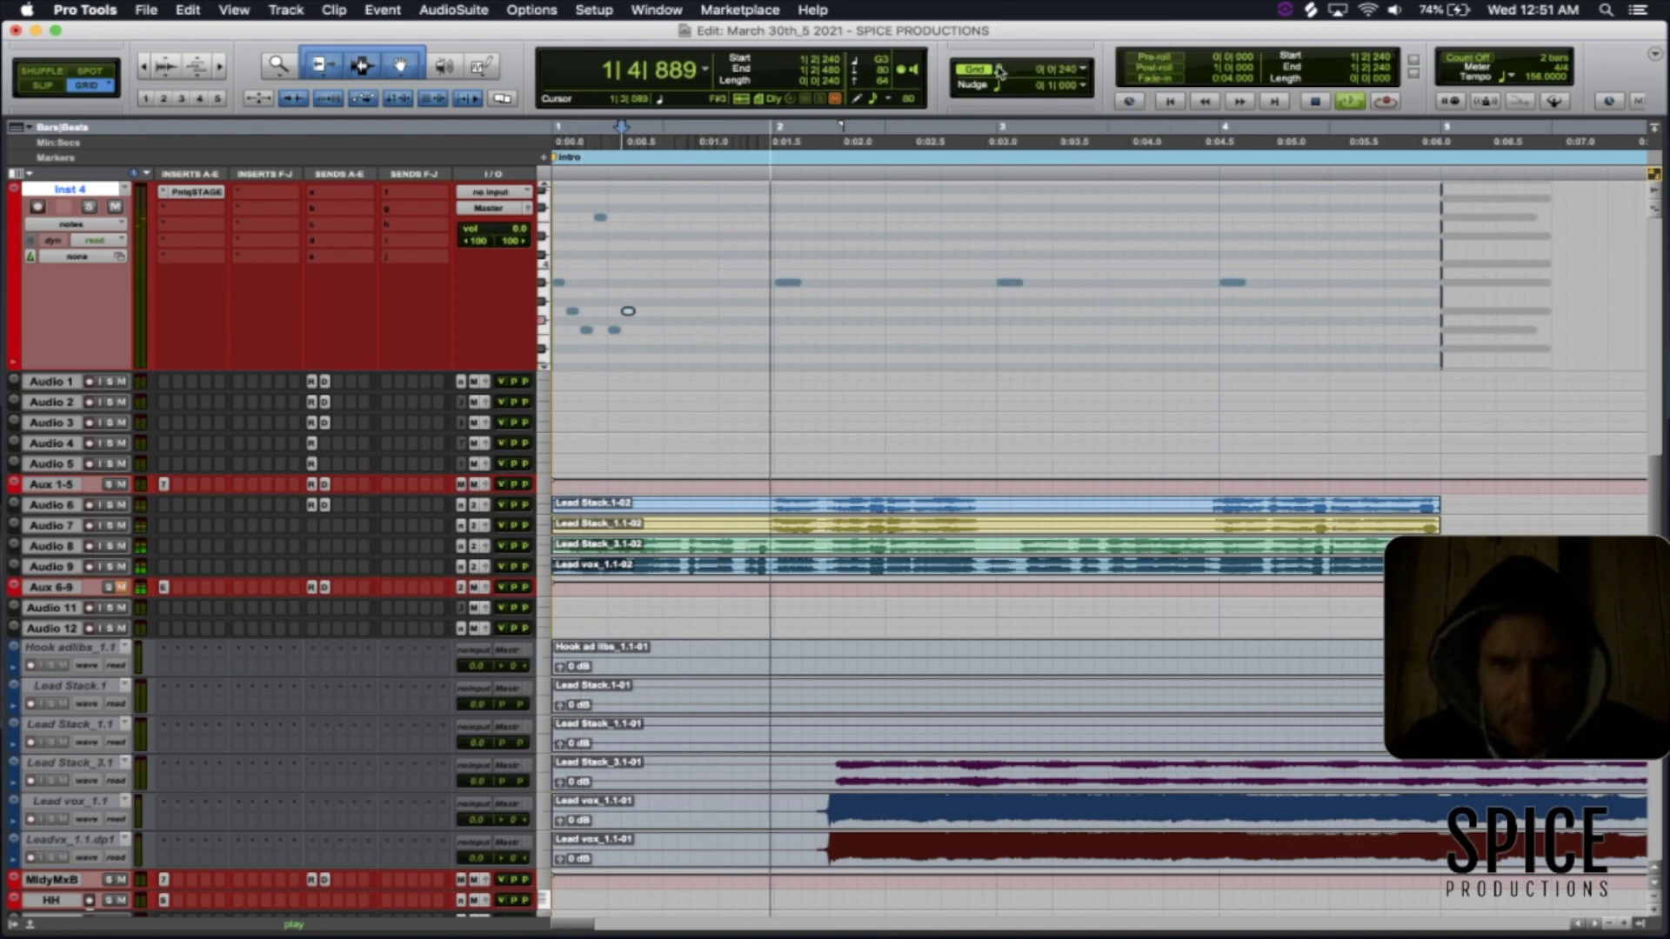
left_click(1075, 69)
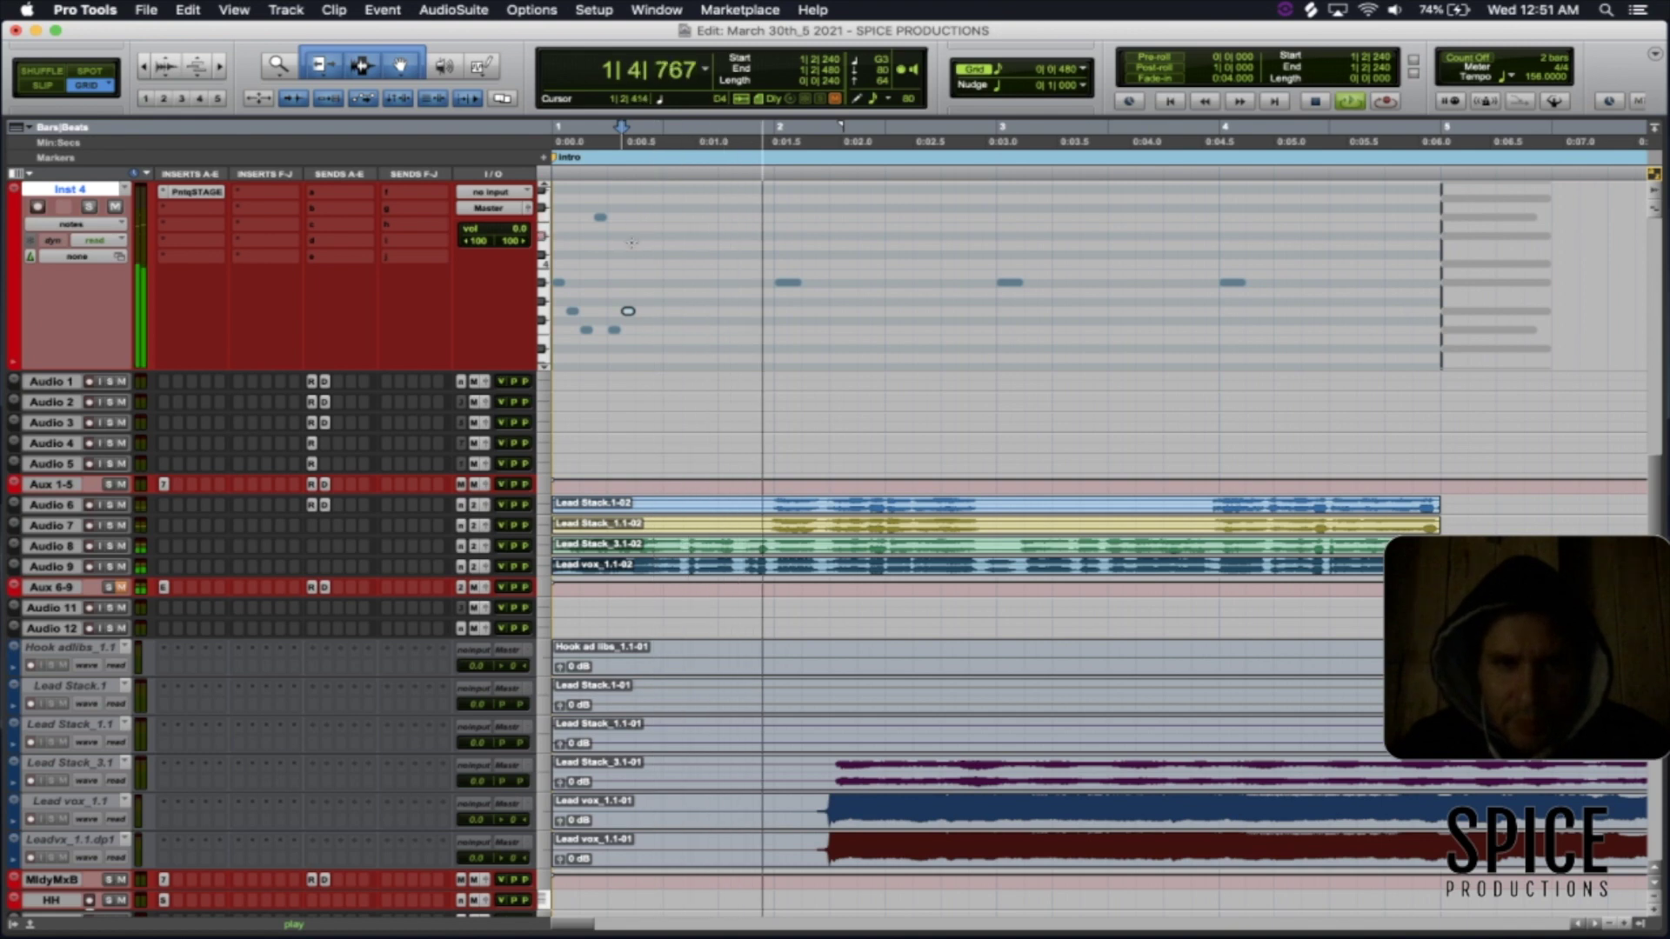
left_click(1008, 86)
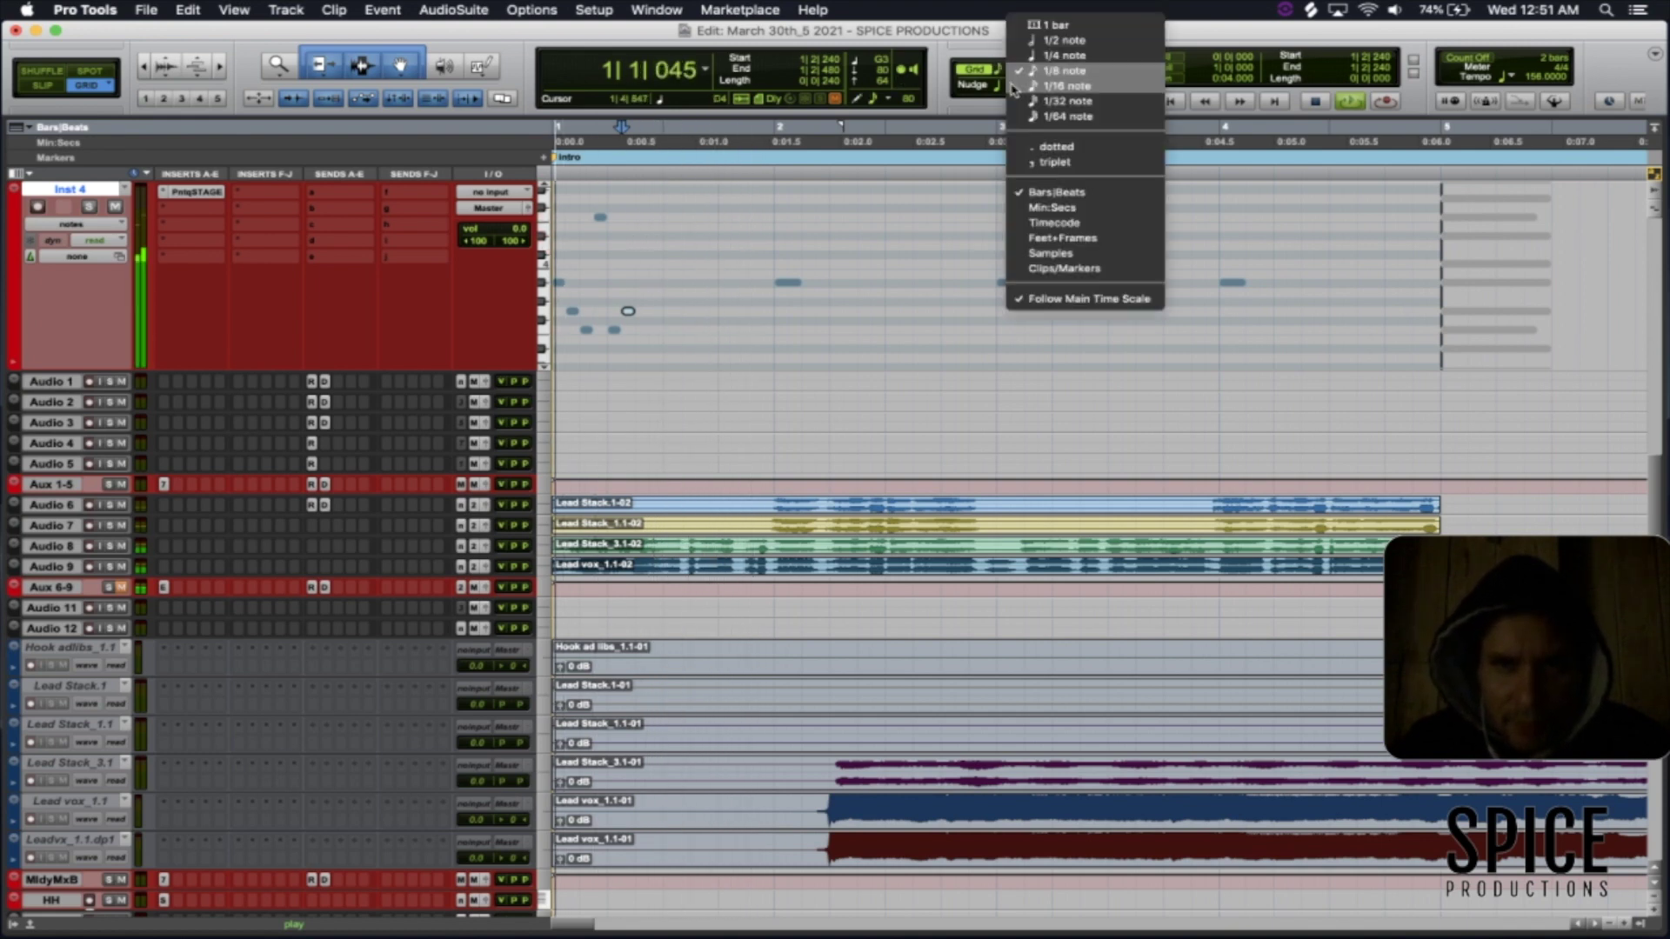
left_click(1012, 87)
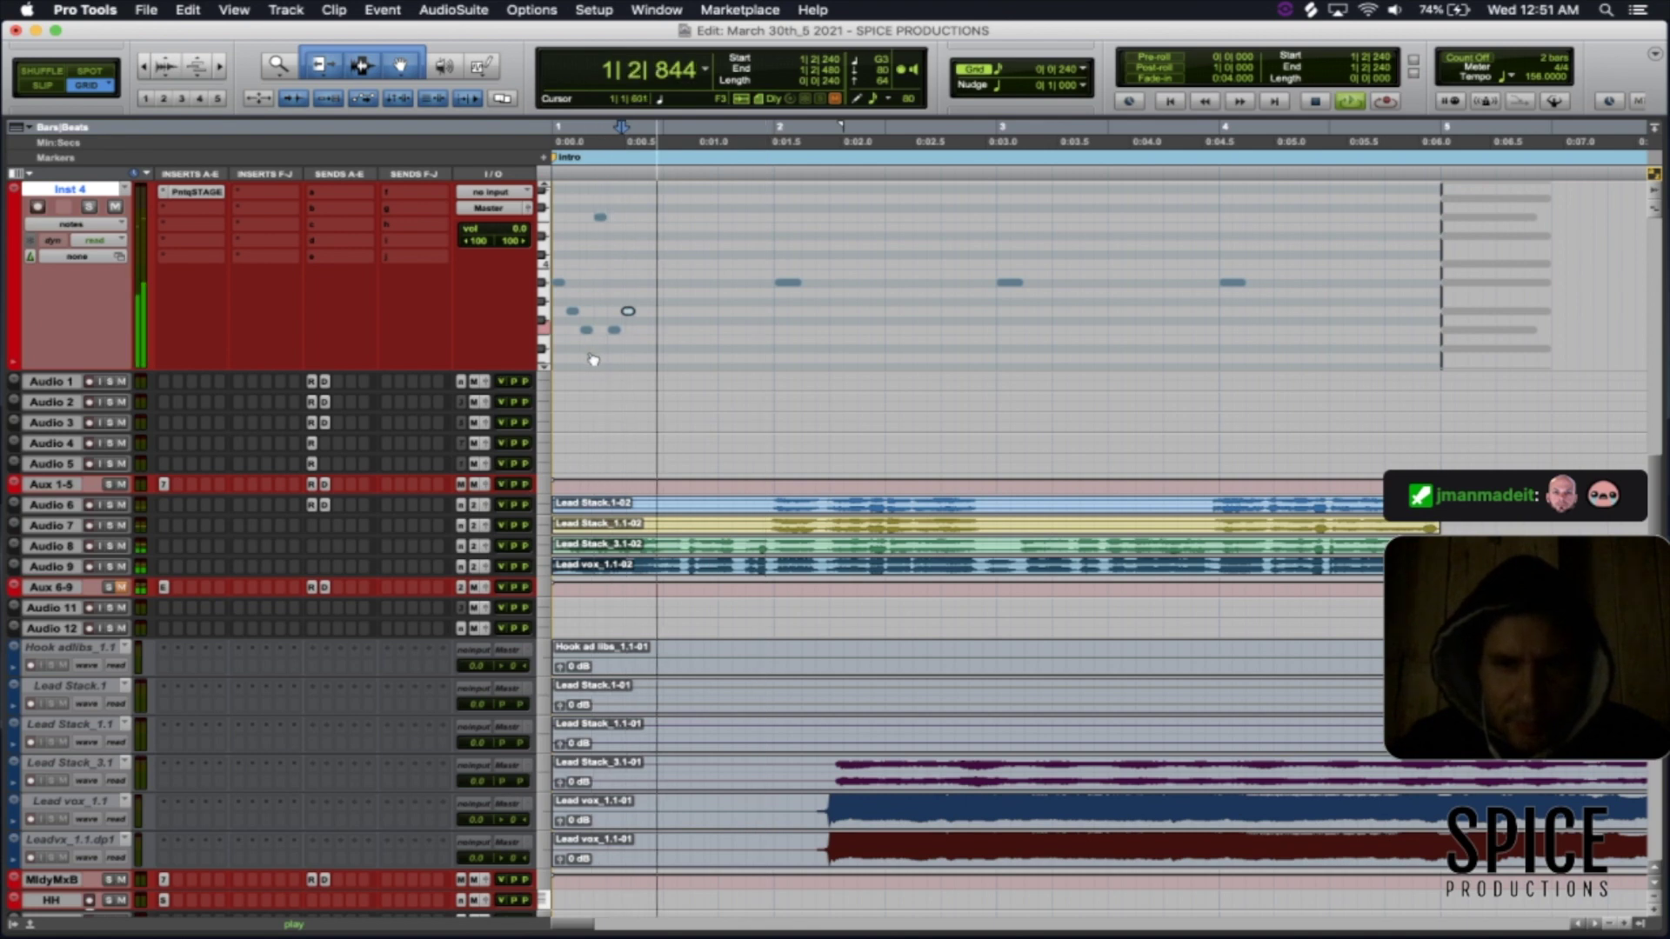
- Lower the Inst 4 note at 1|1|480 from F3 to Eb3 and move the F3 at 1|2|000 to 1|2|720
left_click_drag(595, 362, 590, 357)
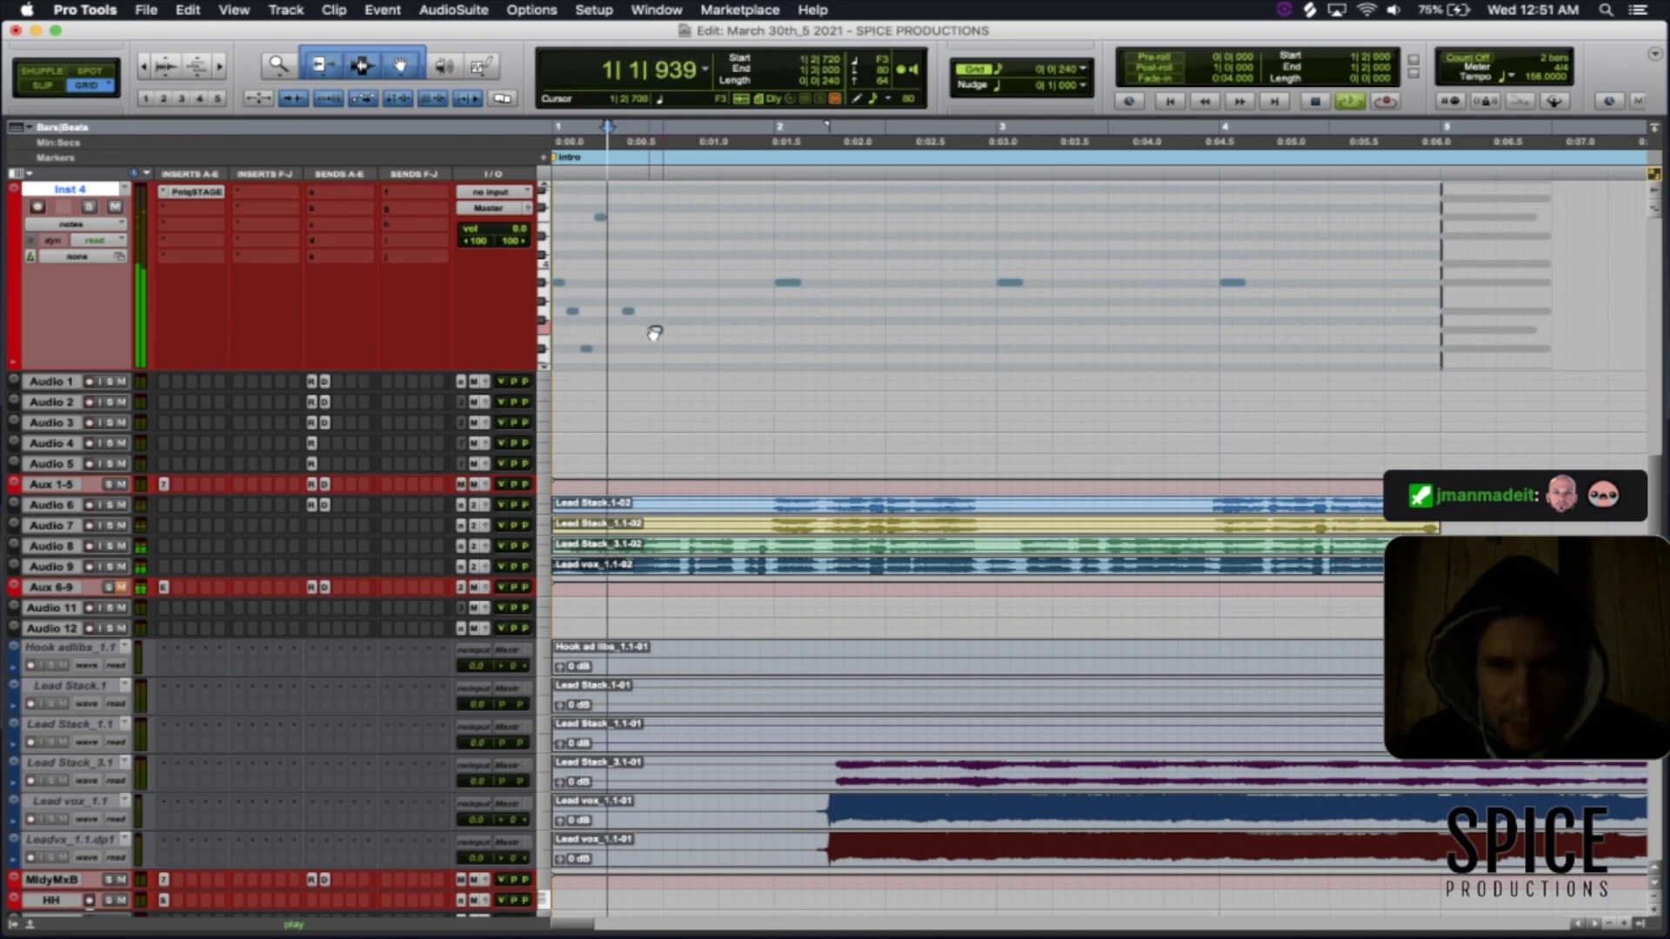
- Clear the Inst 4 opening run and redraw sixteenth notes Bb3 at 1|1|000, Eb3 at 1|1|480, F3 at 1|1|720 and G3 at 1|3|000
left_click_drag(563, 225, 664, 363)
left_click(566, 246)
key("Delete")
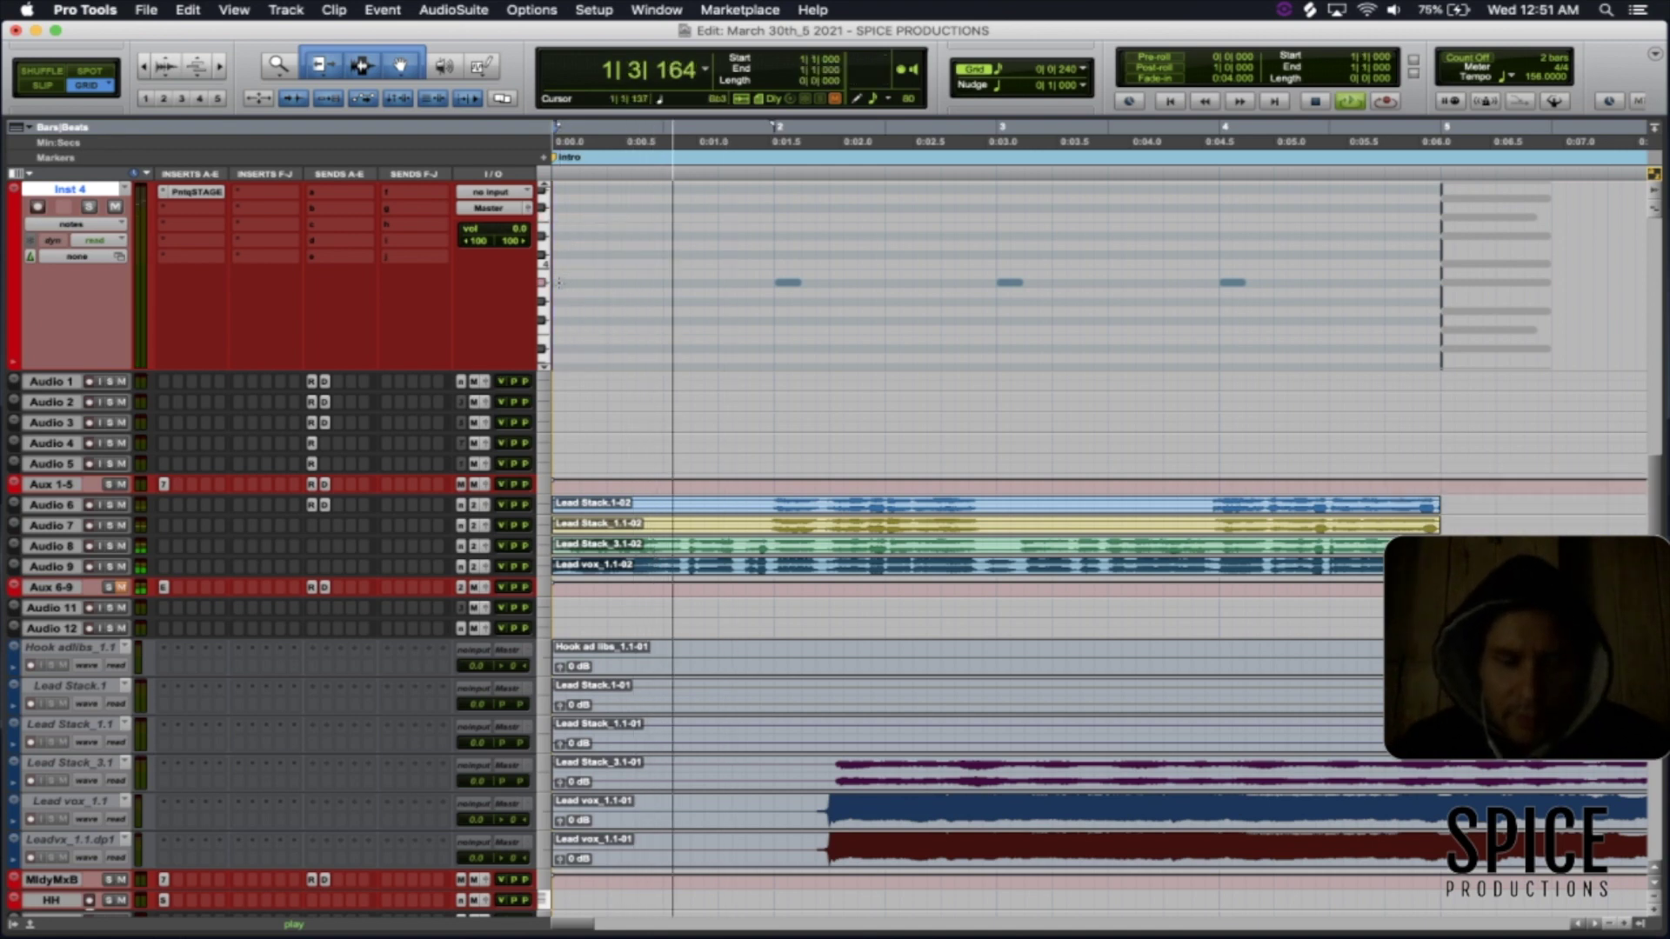
left_click(558, 281)
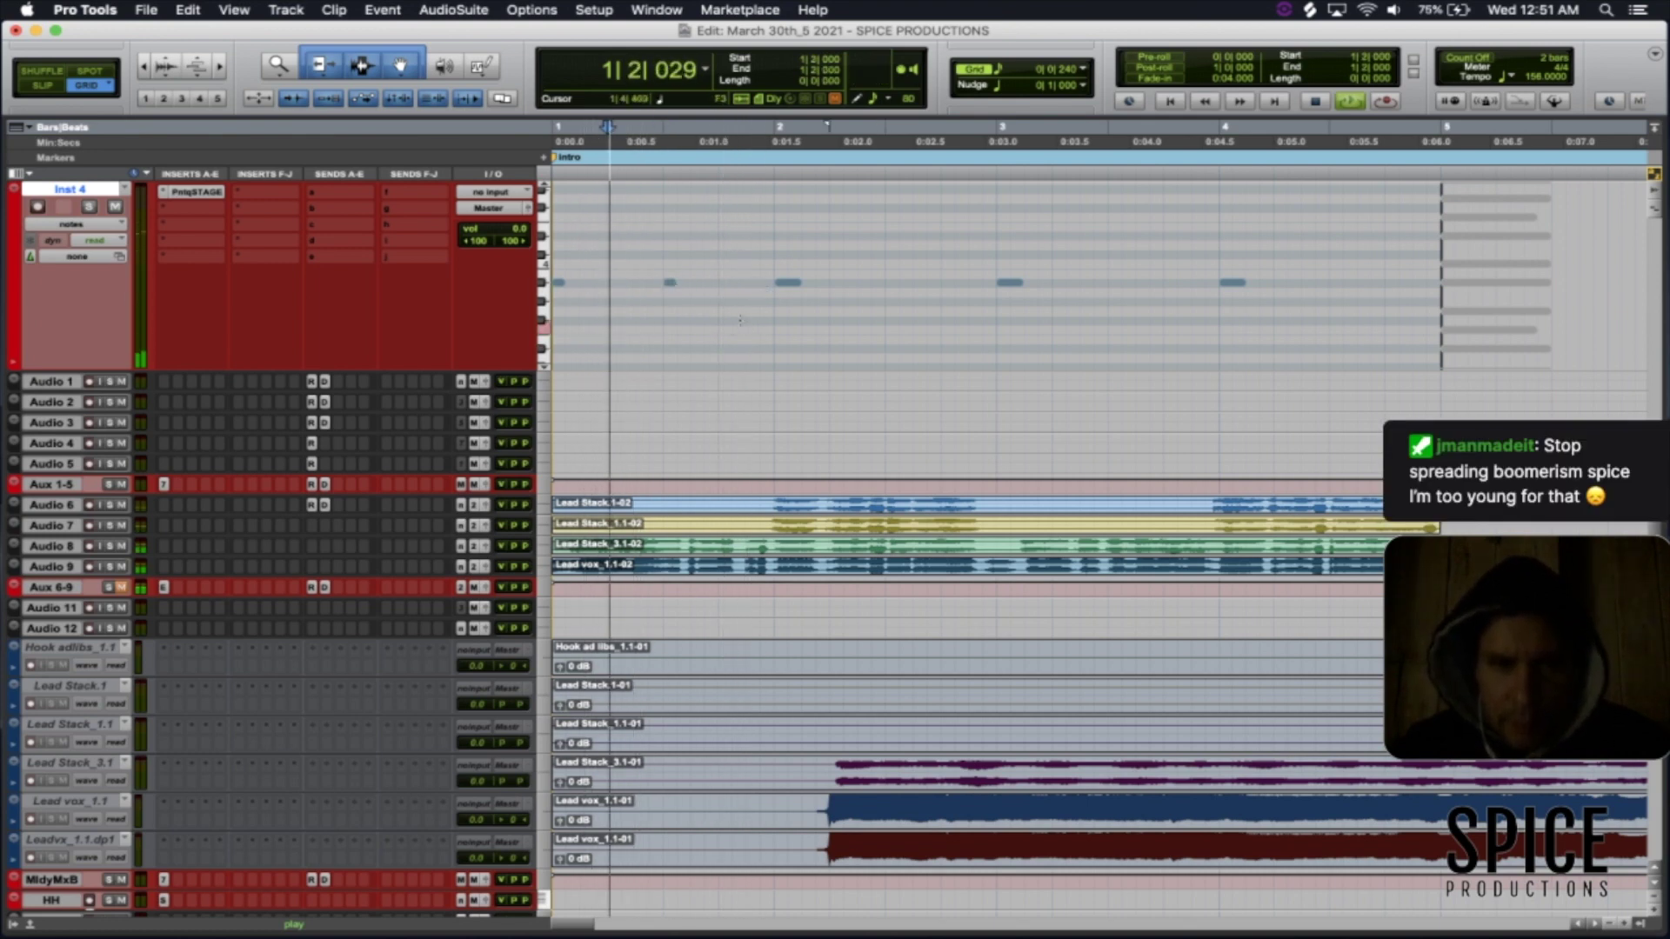
left_click(671, 285)
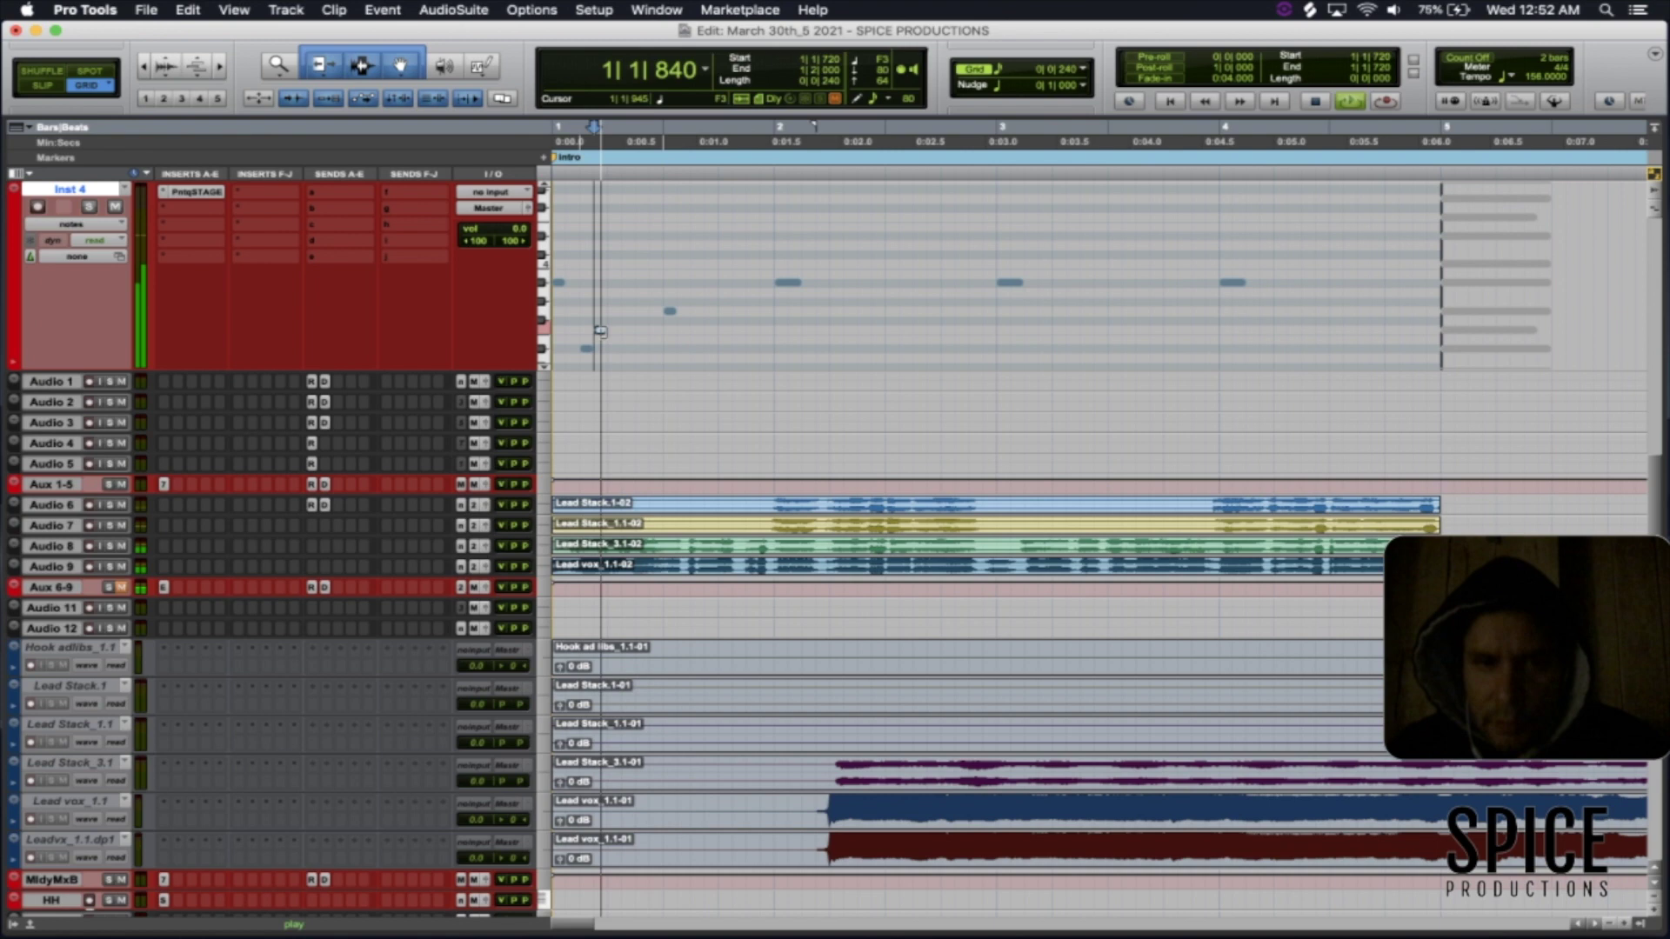
left_click(603, 332)
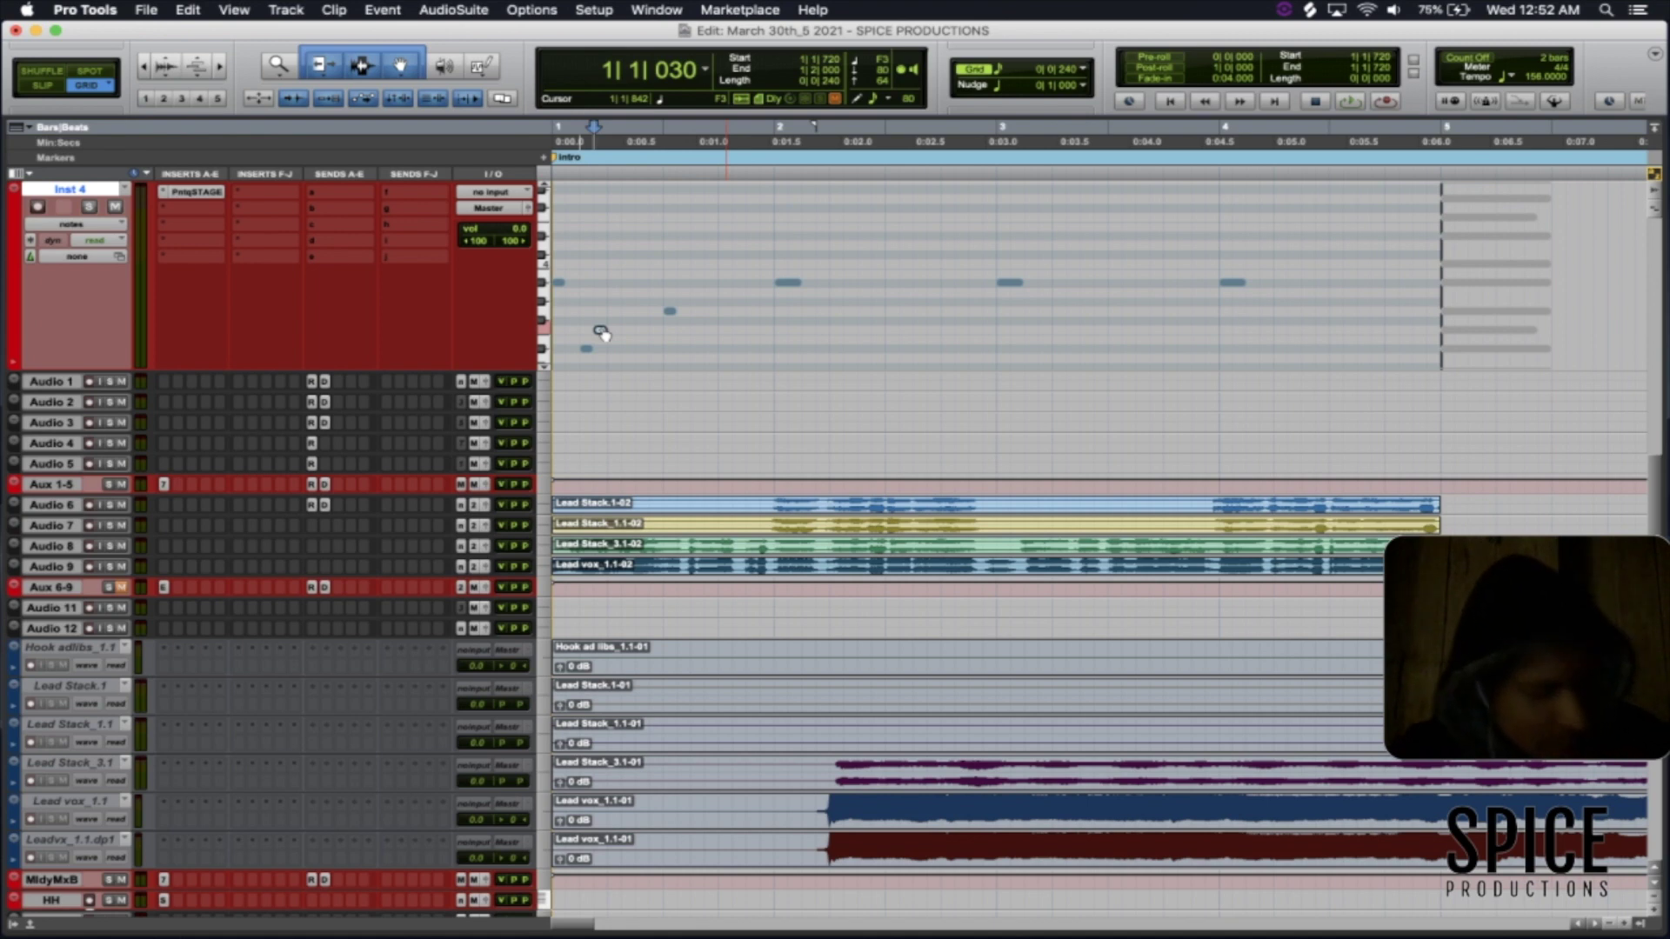
- Split the four lead vocal clips on Audio 6 through Audio 9 at bar 3
left_click(944, 513)
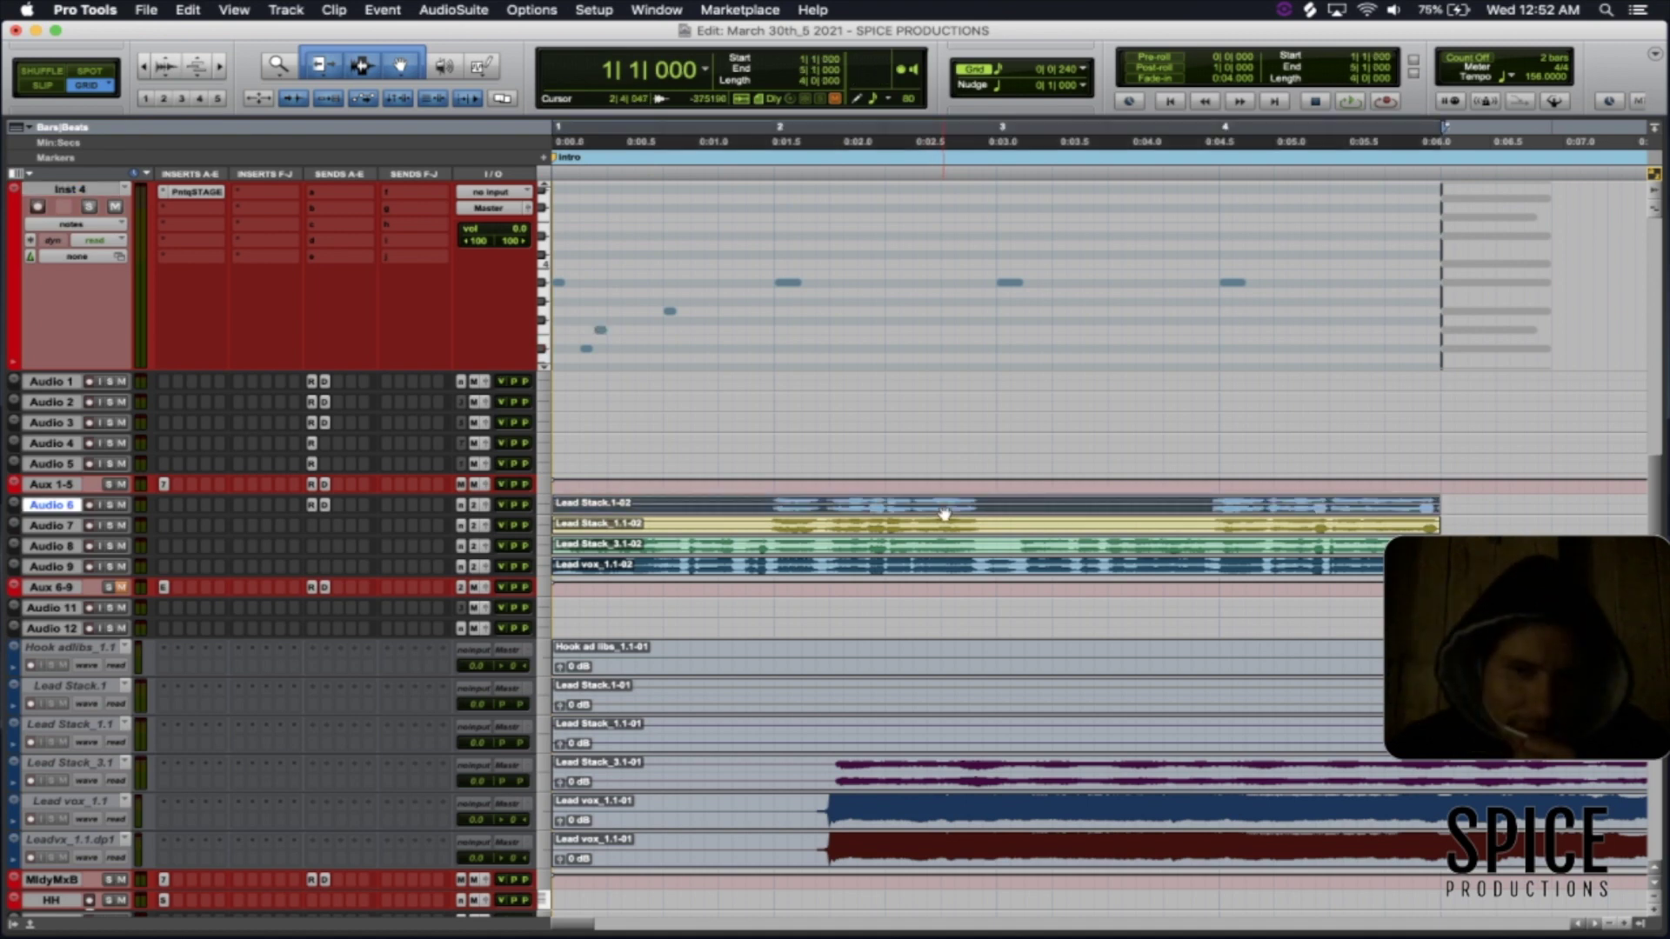
left_click(995, 504)
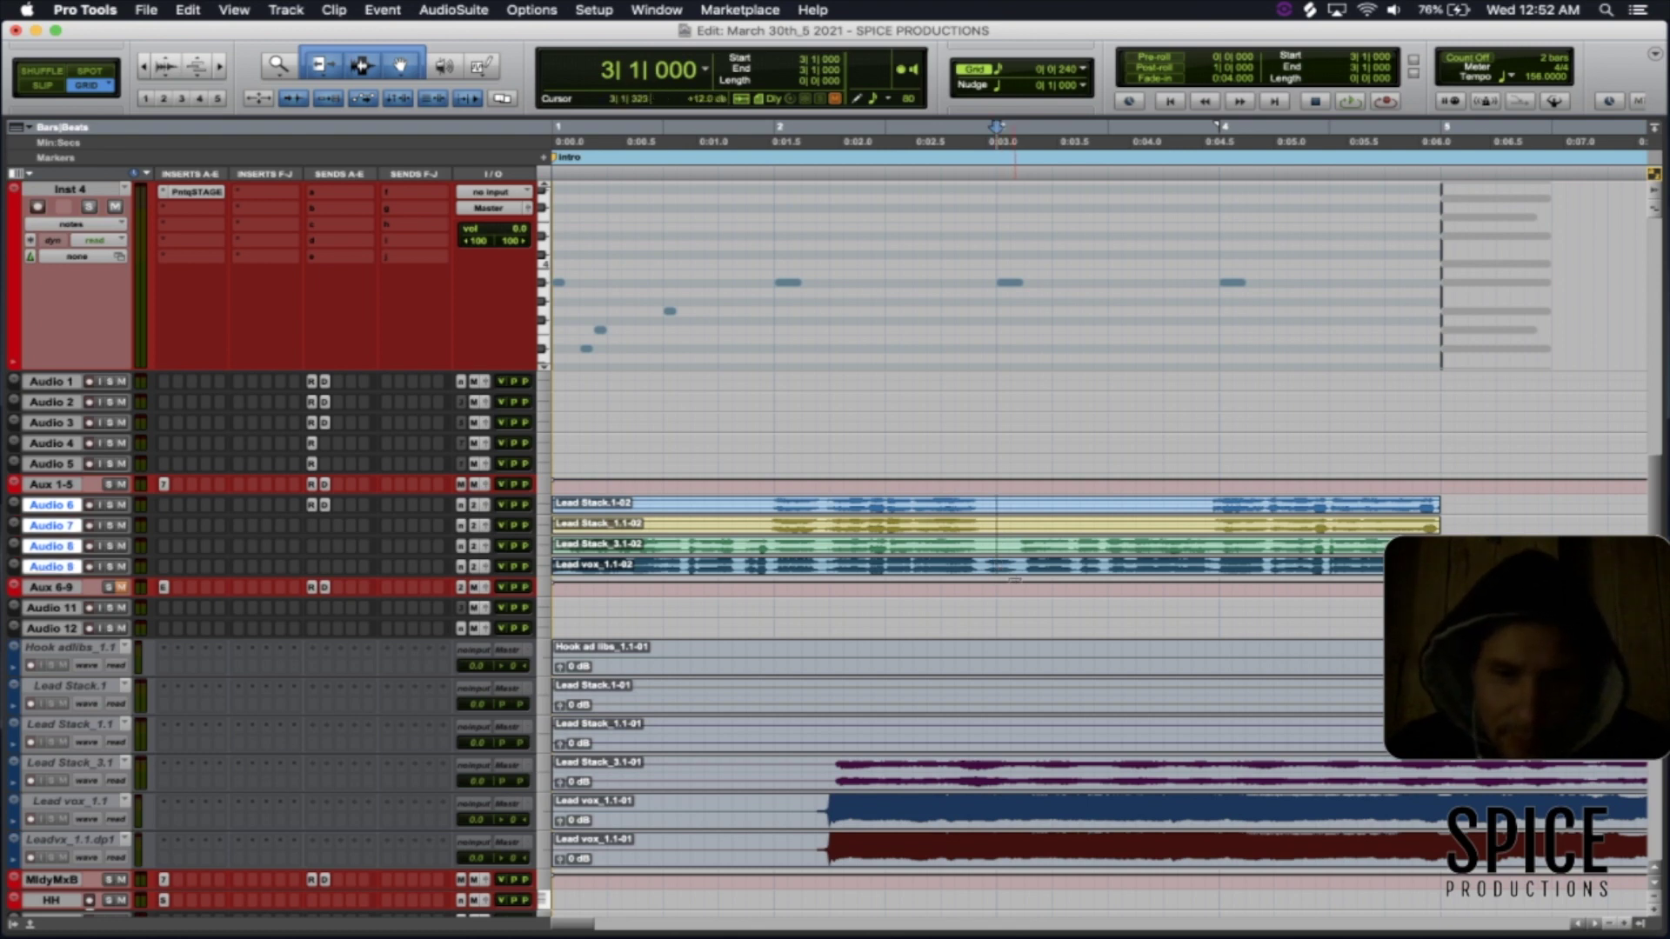
key("super+e")
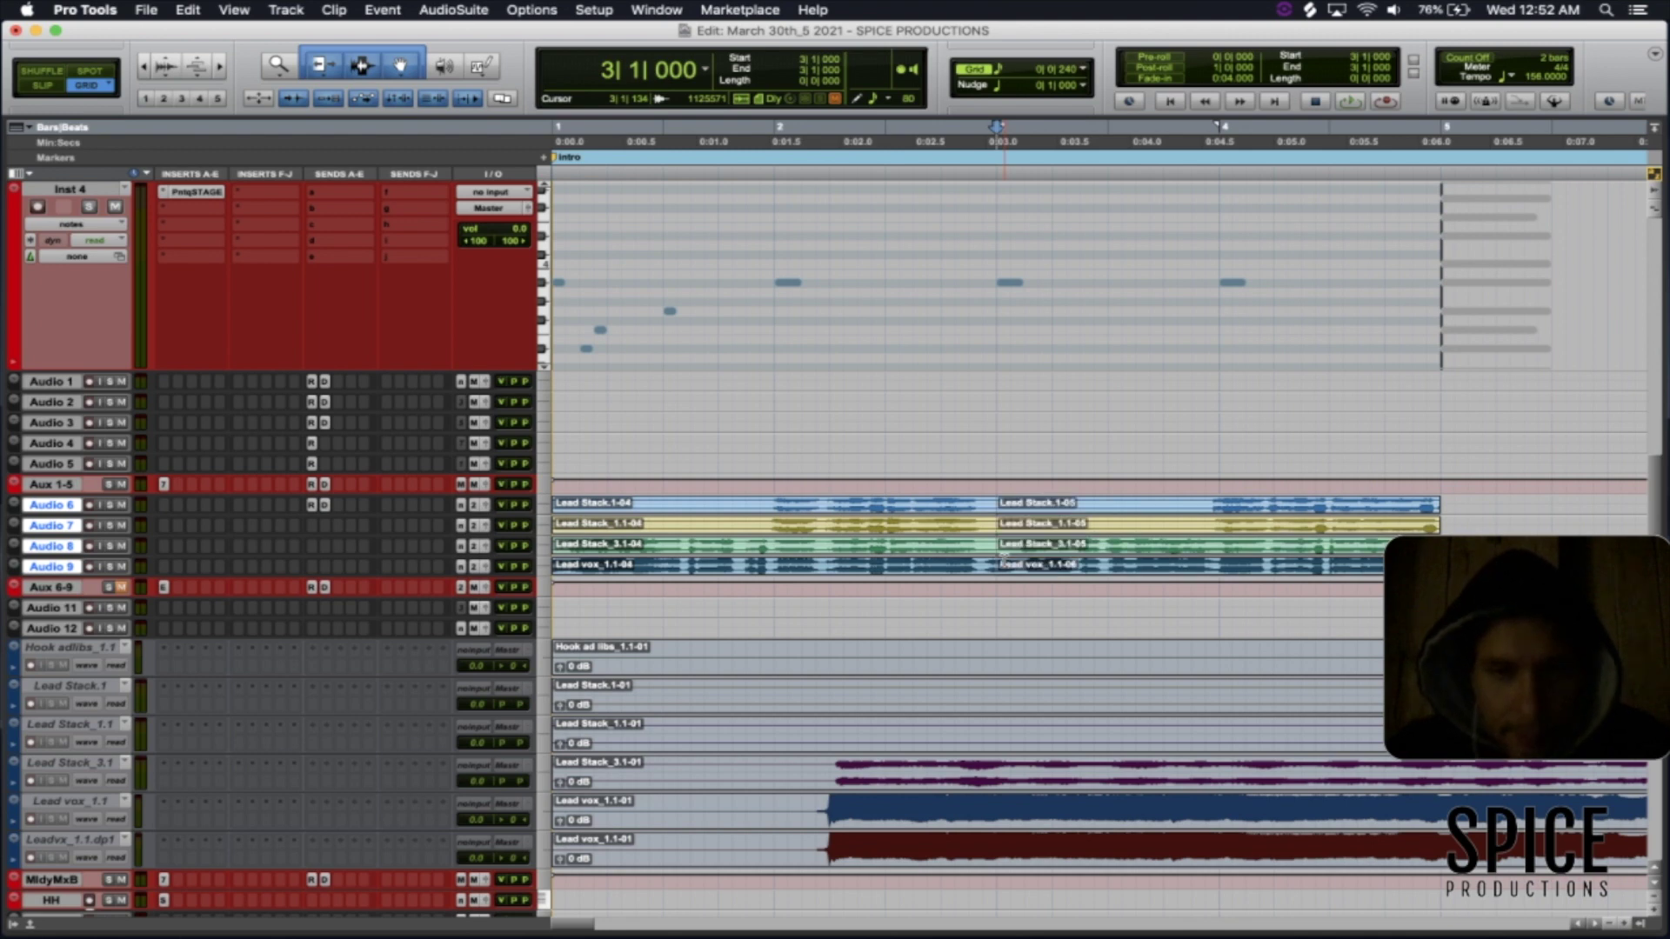
- Loop playback of the first two-bar Lead Stack clip on Audio 6 and unmute Inst 4
left_click(893, 509)
key("space")
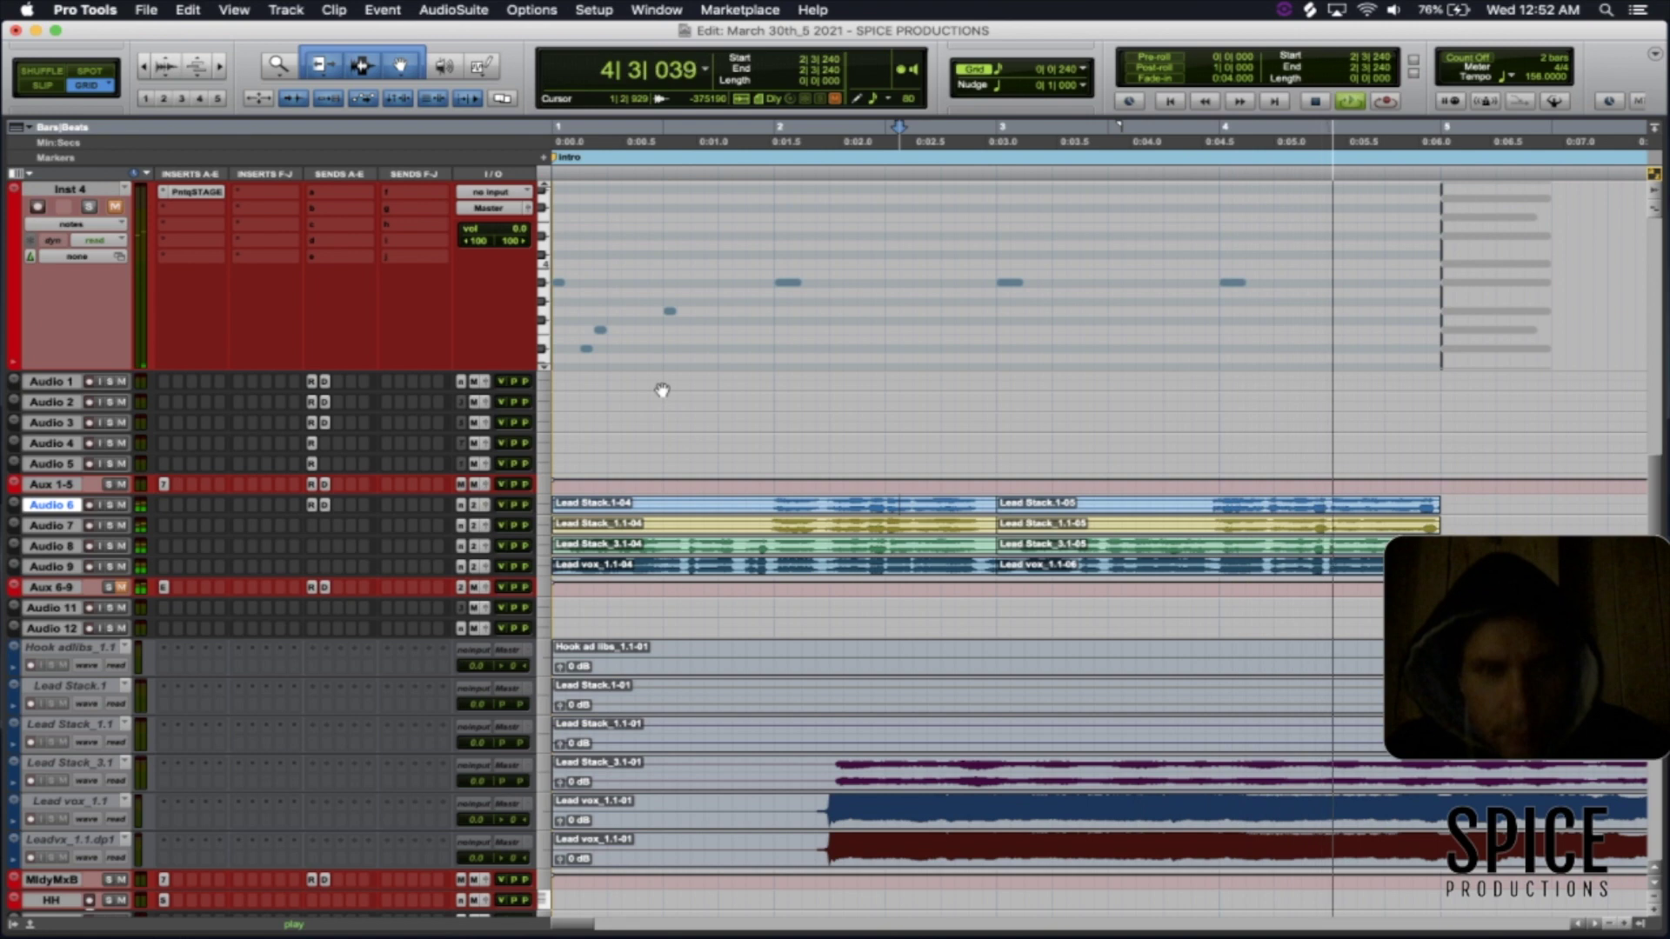
double_click(797, 507)
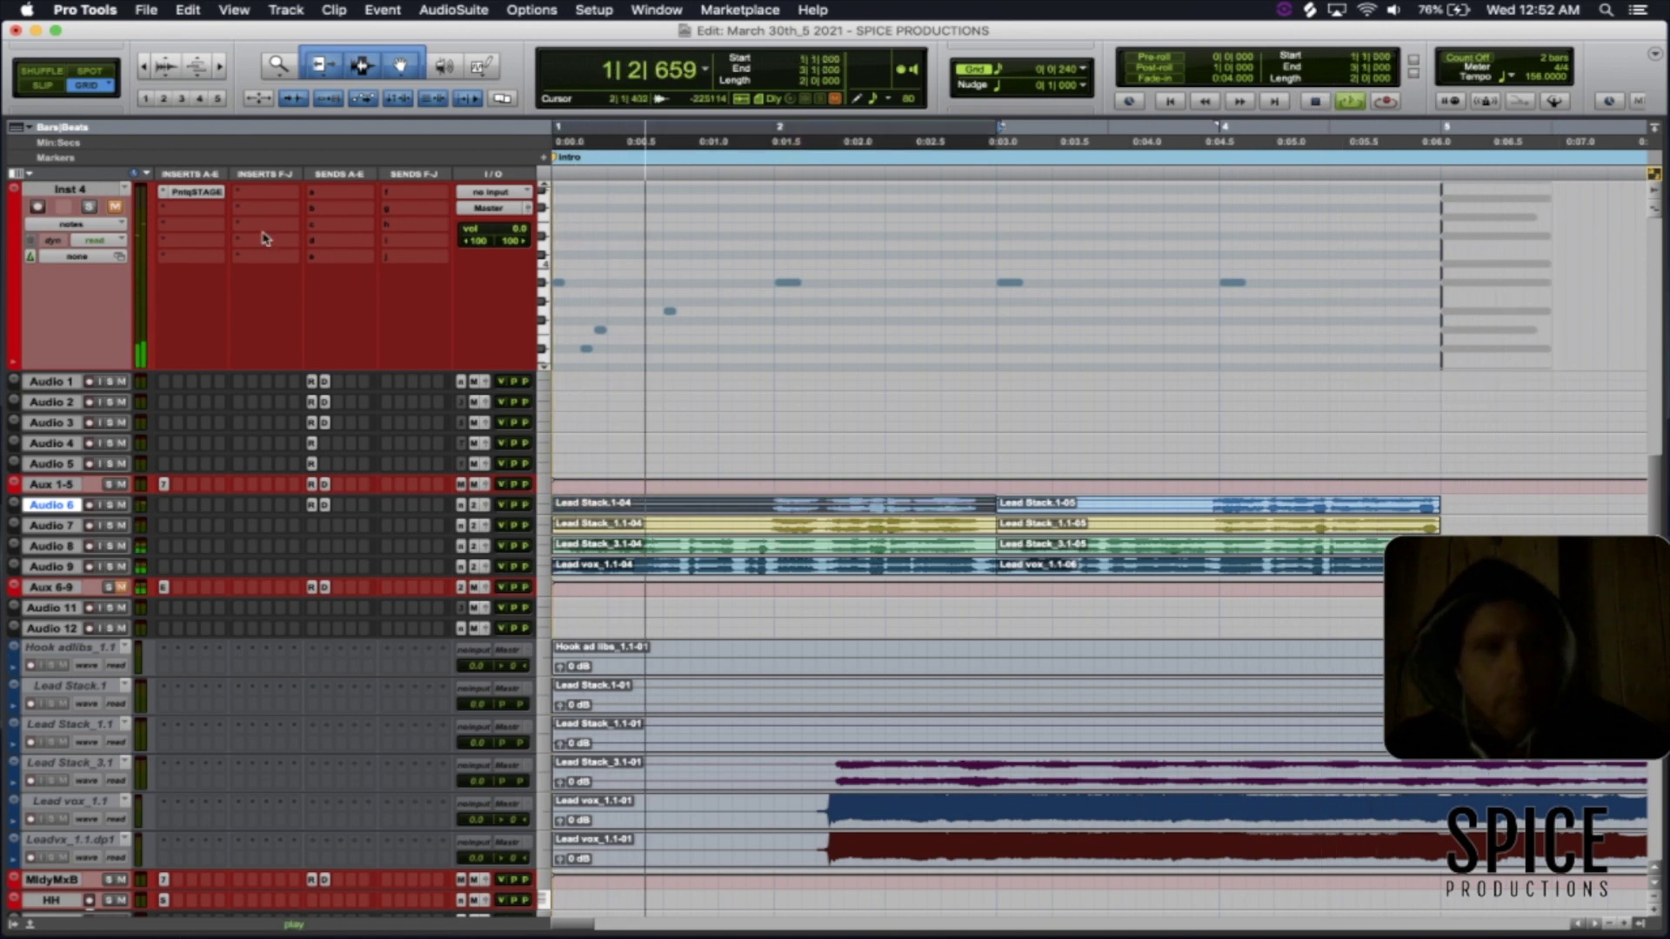
left_click(115, 207)
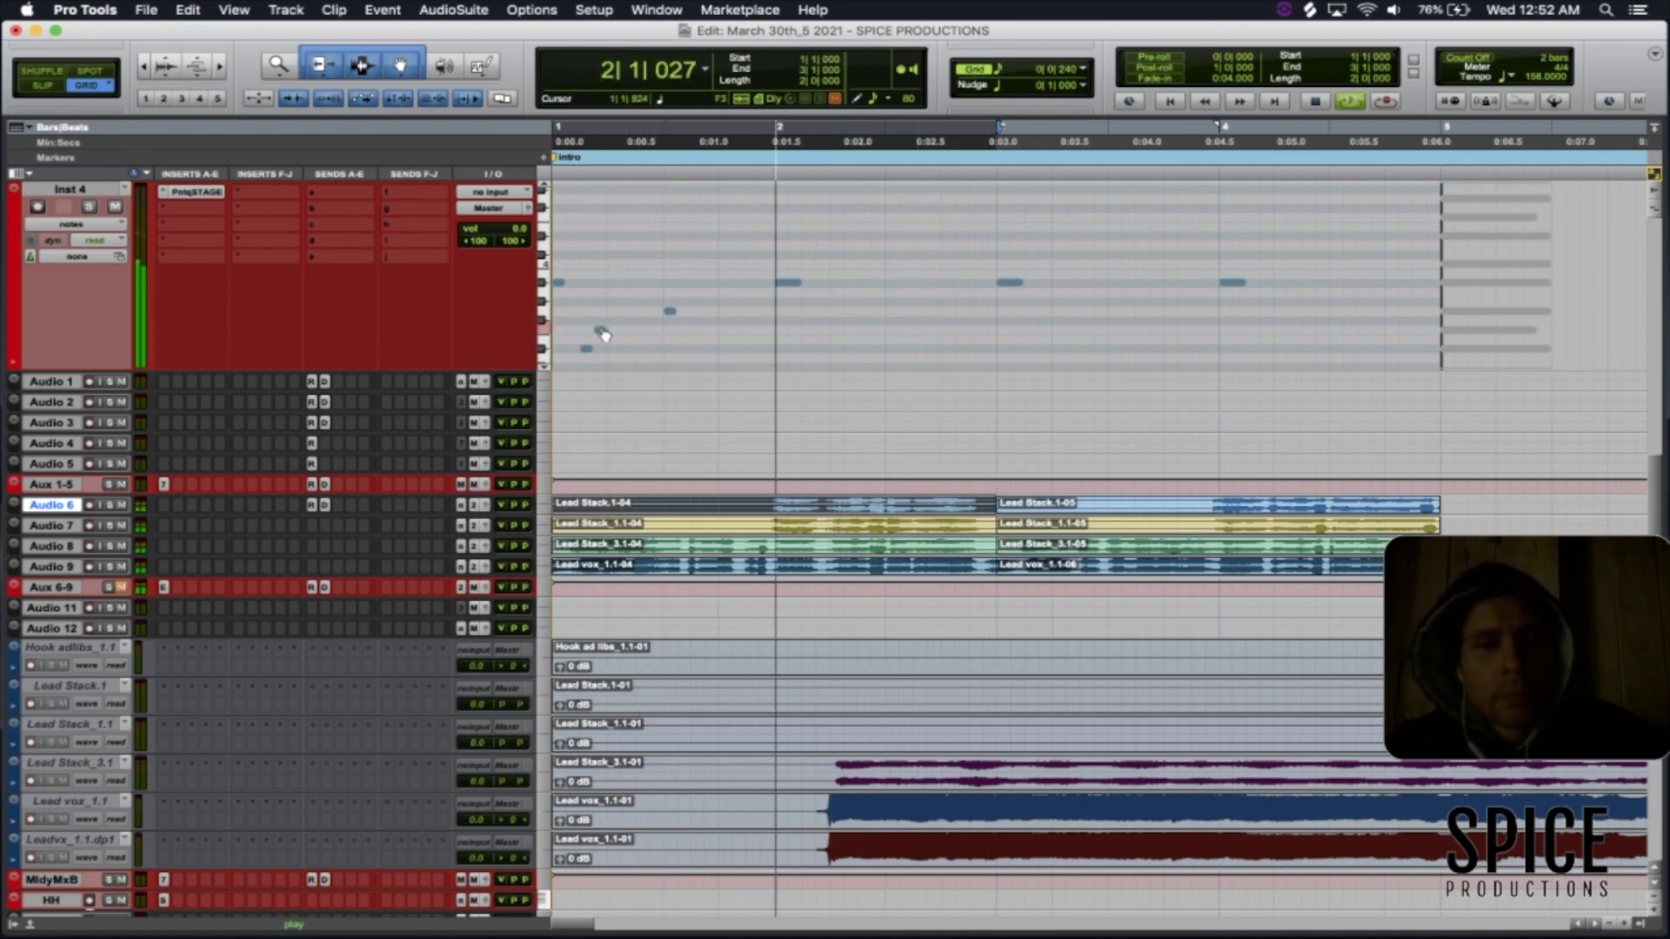
- Move the Inst 4 F3 to 1|2|000 and add sixteenth notes G3 at 1|3|480, Bb3 at 1|4|000 and F3 at 1|4|480
left_click_drag(603, 333, 618, 336)
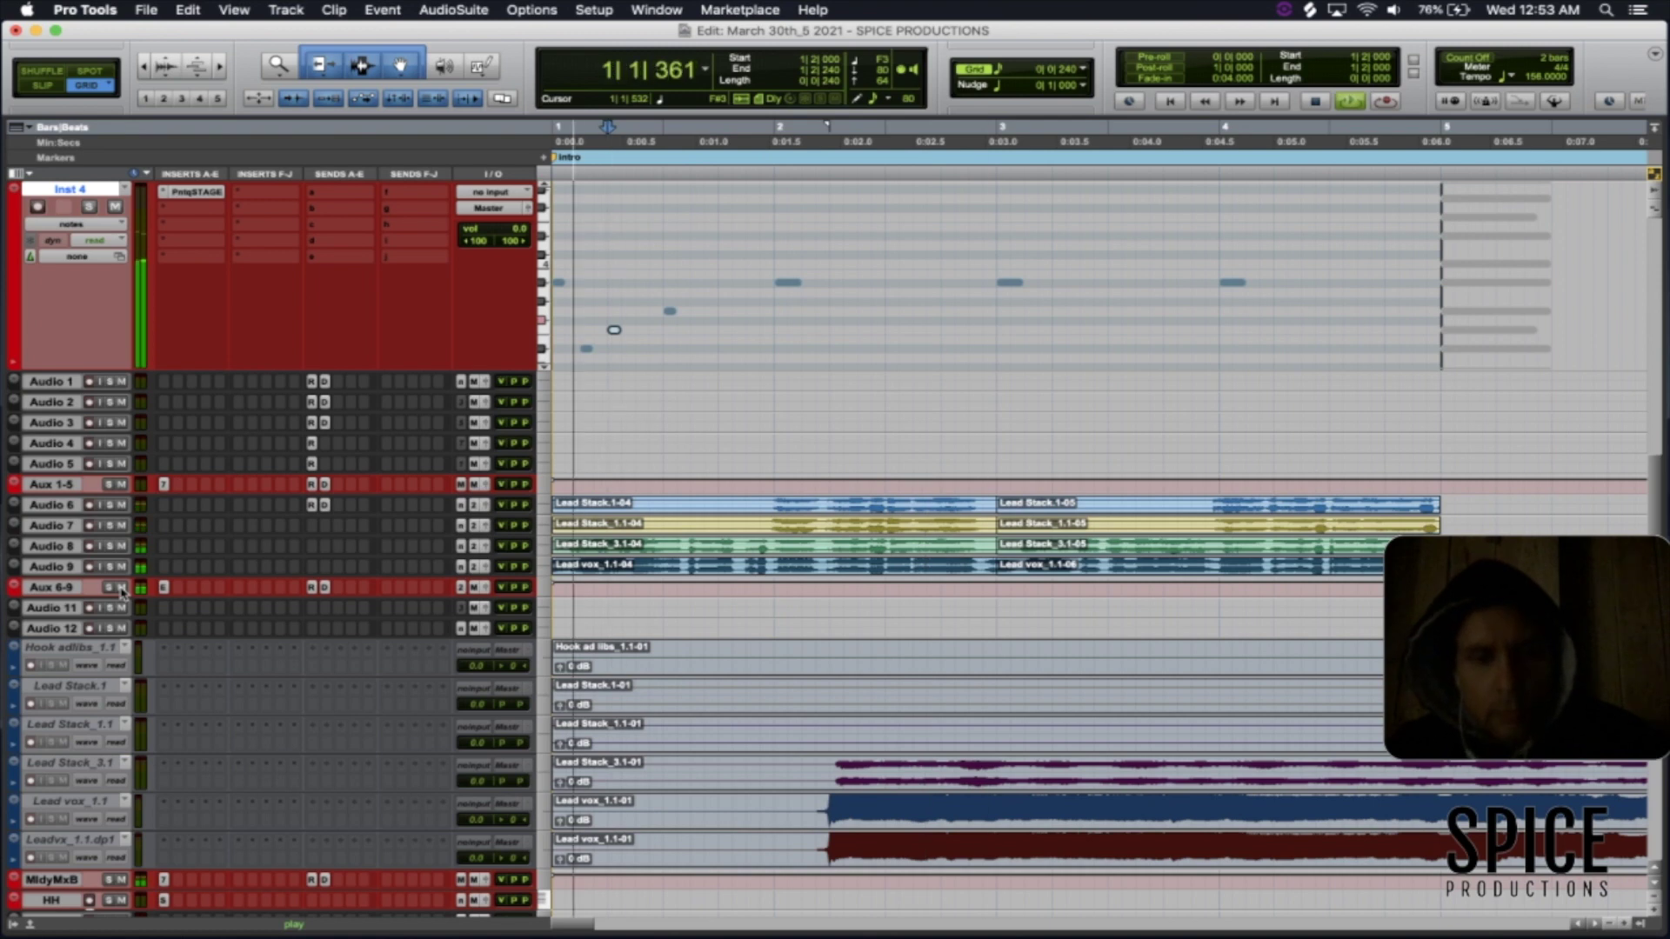
left_click(697, 314)
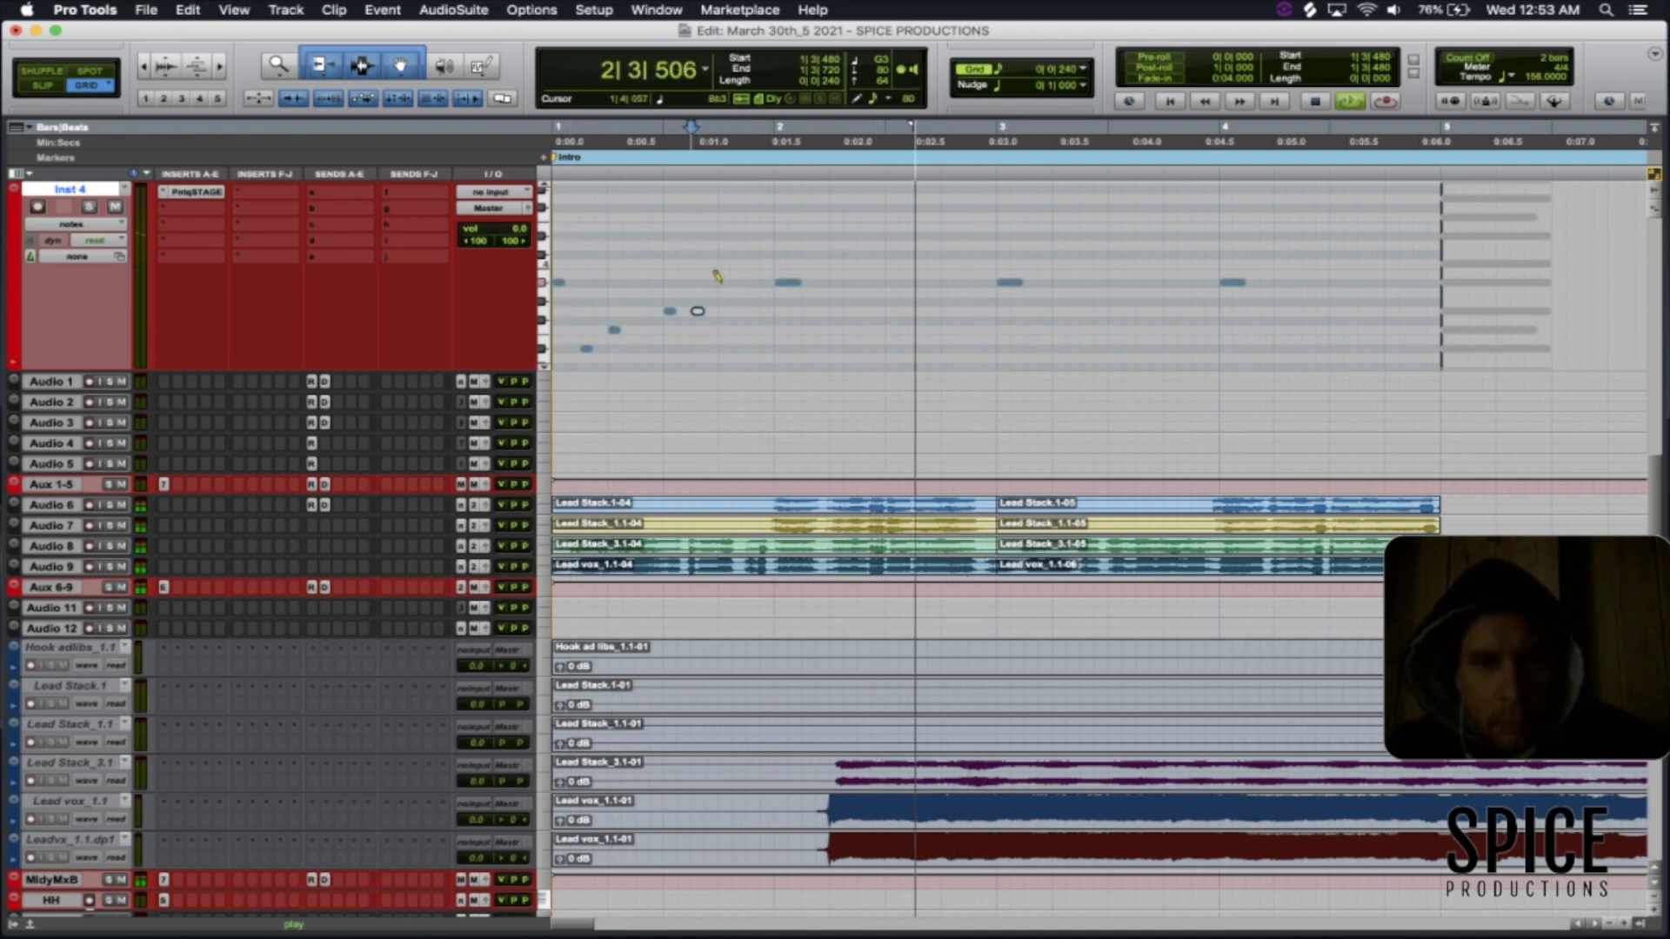
left_click(725, 283)
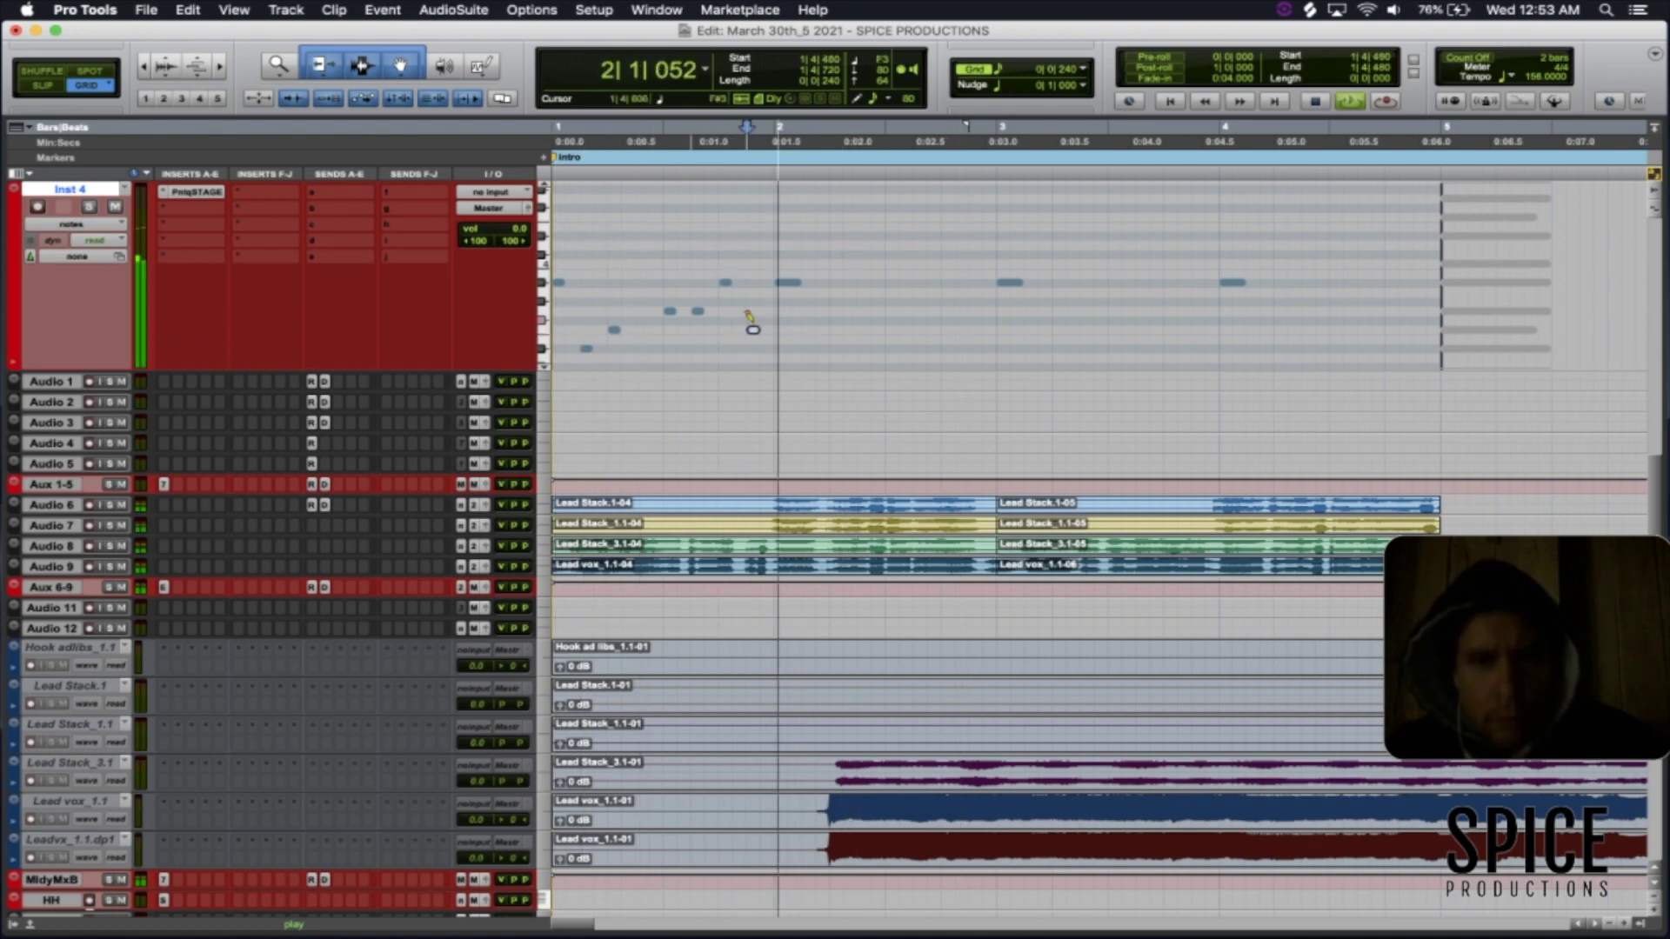
- Add a sixteenth-note F#3 at 2|2|480 on Inst 4, after trying G3 in that spot
left_click(863, 326)
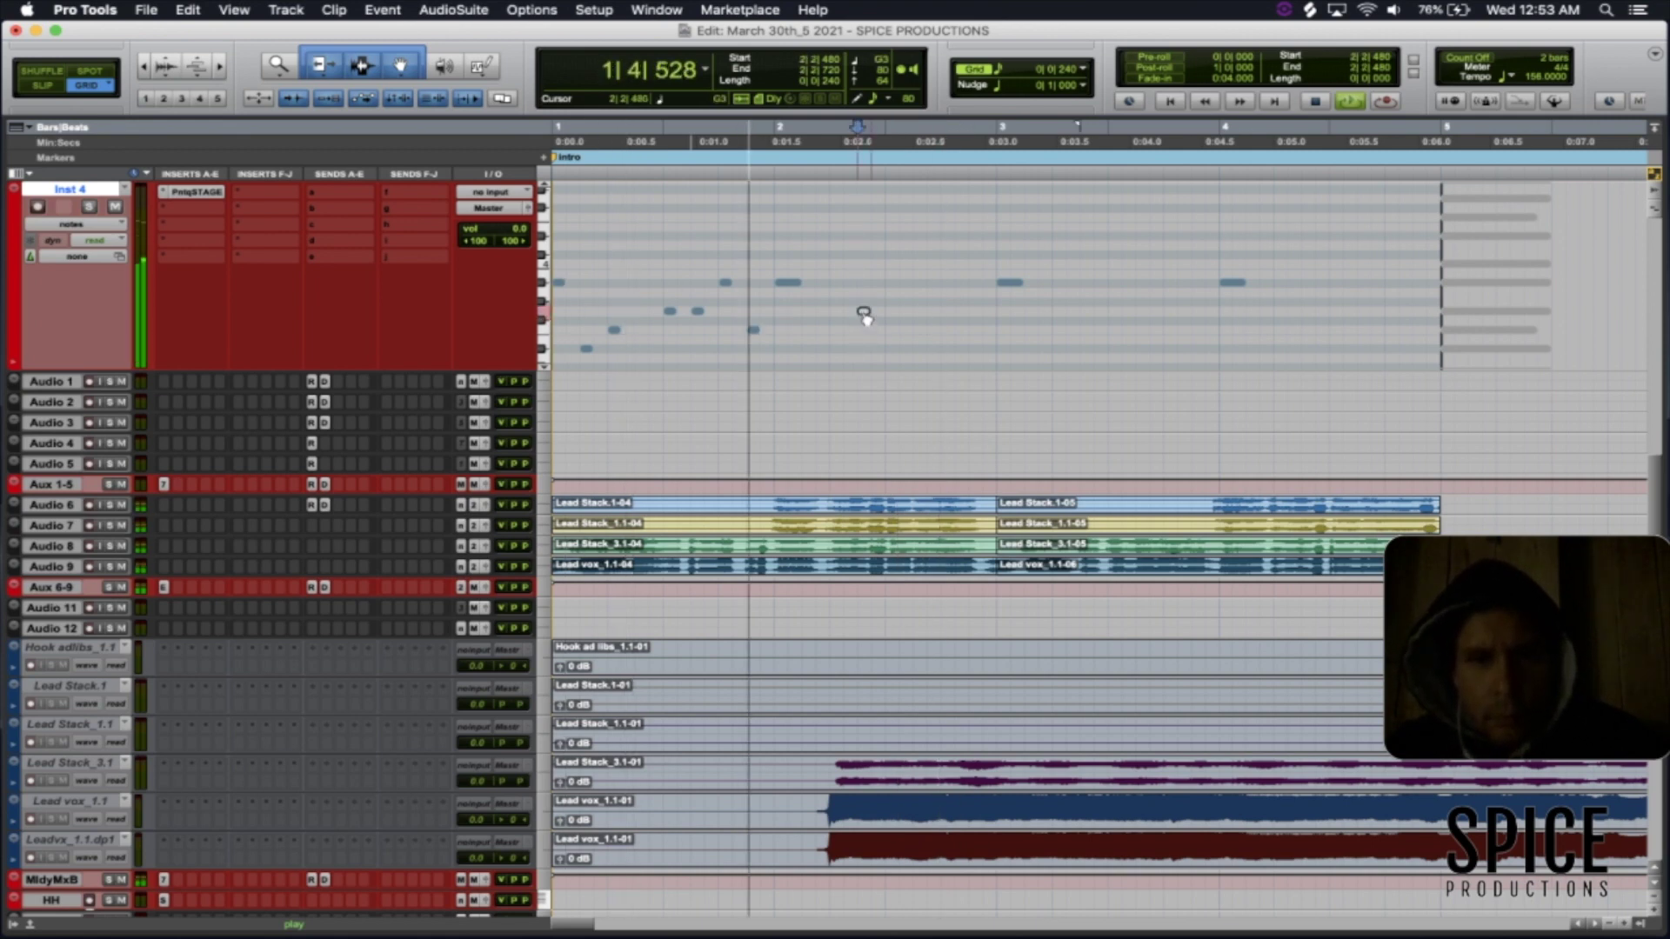
left_click_drag(864, 311, 880, 320)
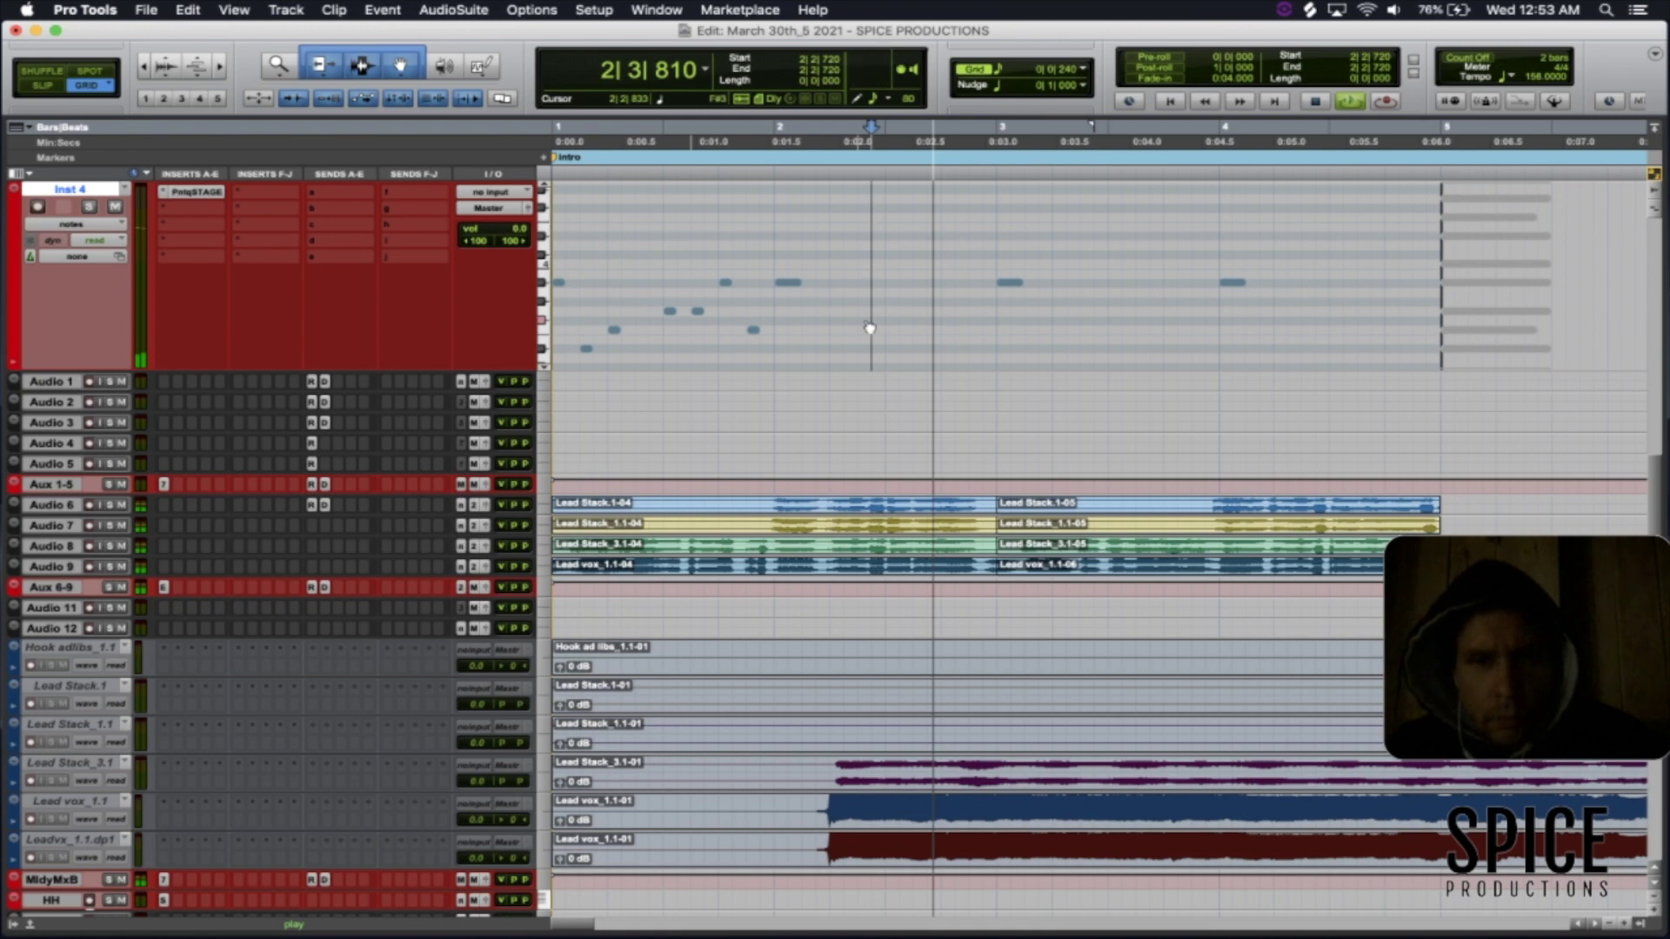
left_click(863, 320, "super")
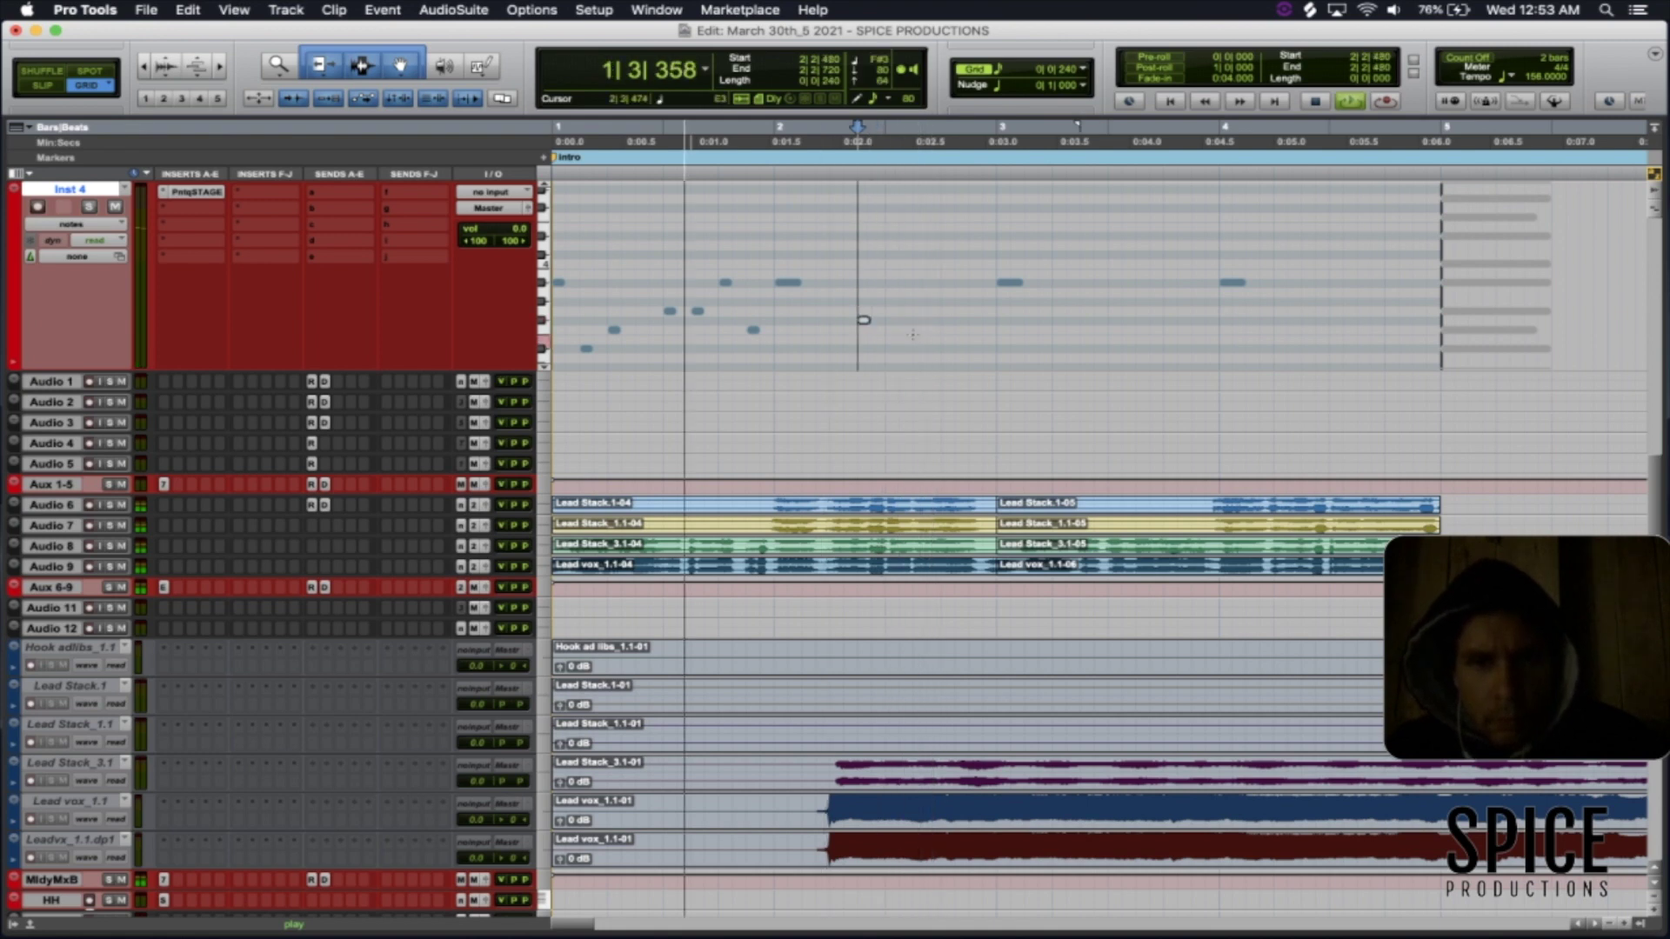
- Restart loop playback from bar 1 over the first two-bar Audio 6 clip to hear the Inst 4 melody
key("space")
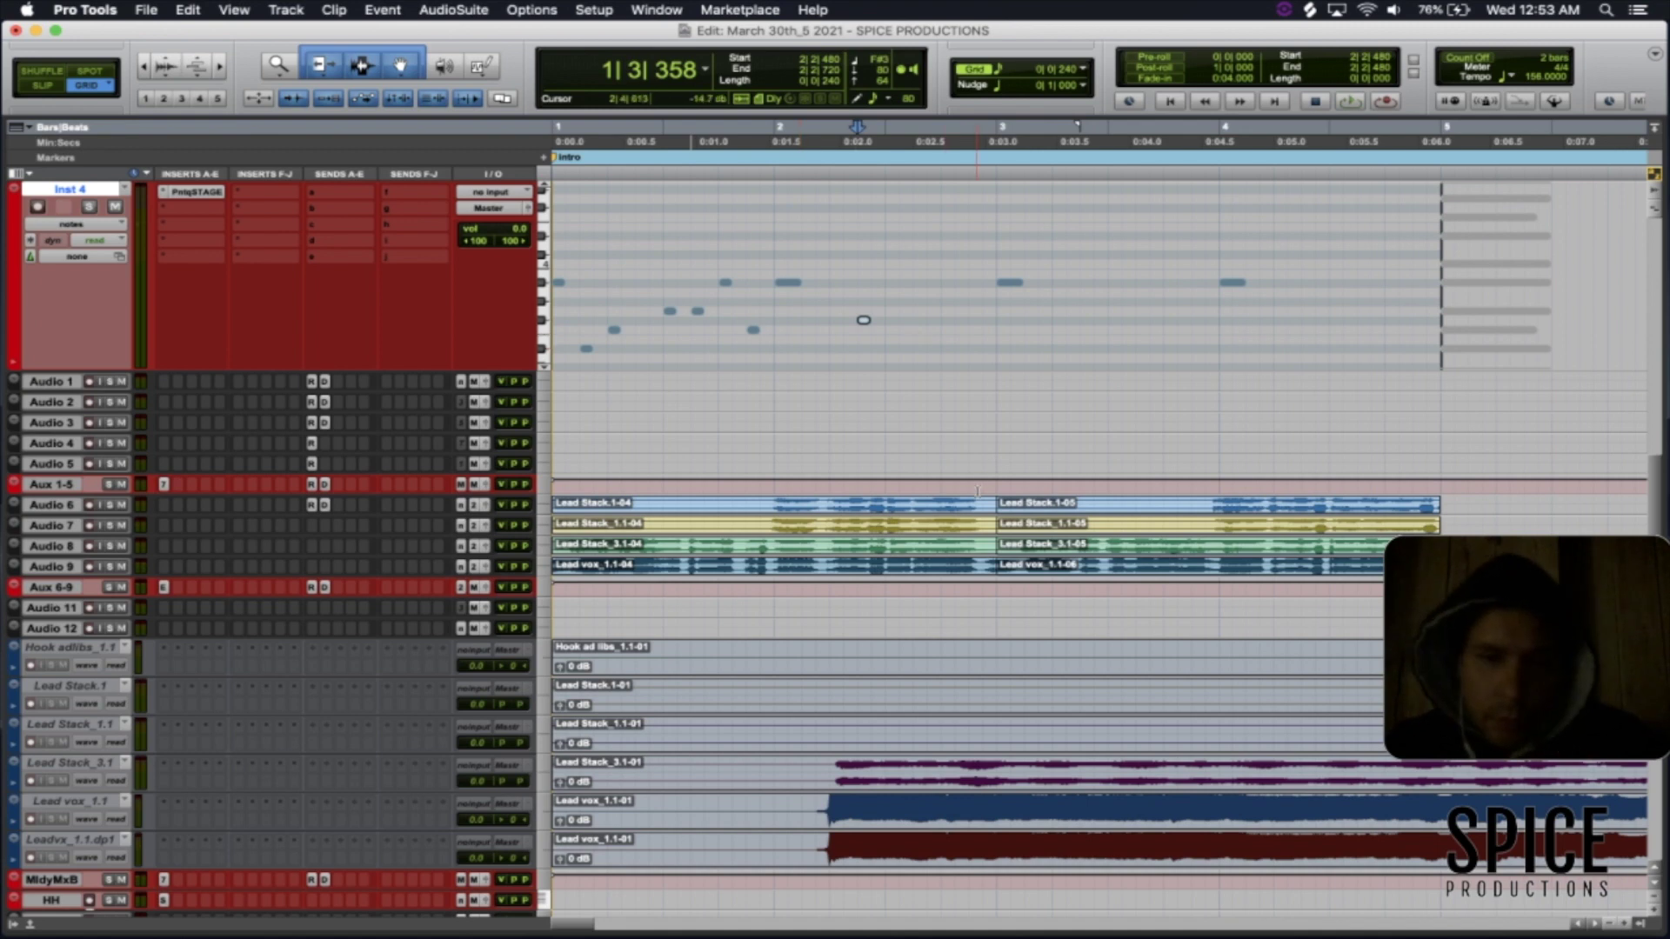
left_click(915, 512)
key("space")
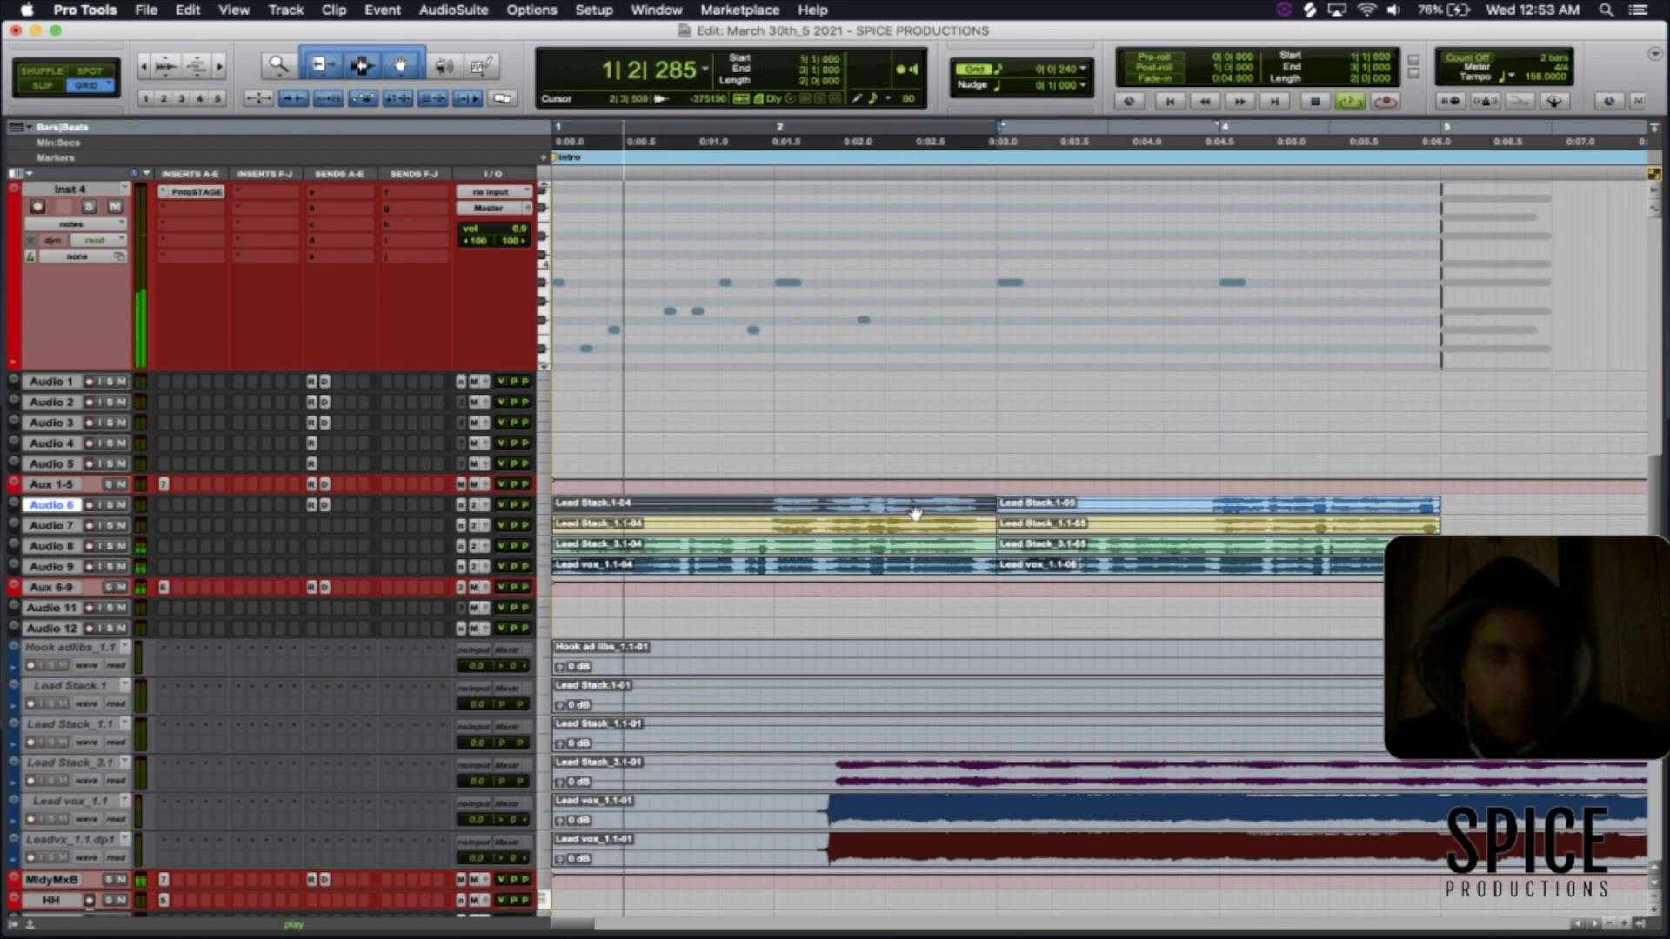
- Add sixteenth-note Bb3s at 2|3|000 and 2|3|480 on Inst 4, after trying and removing an F3 at 2|3|240
left_click(905, 330)
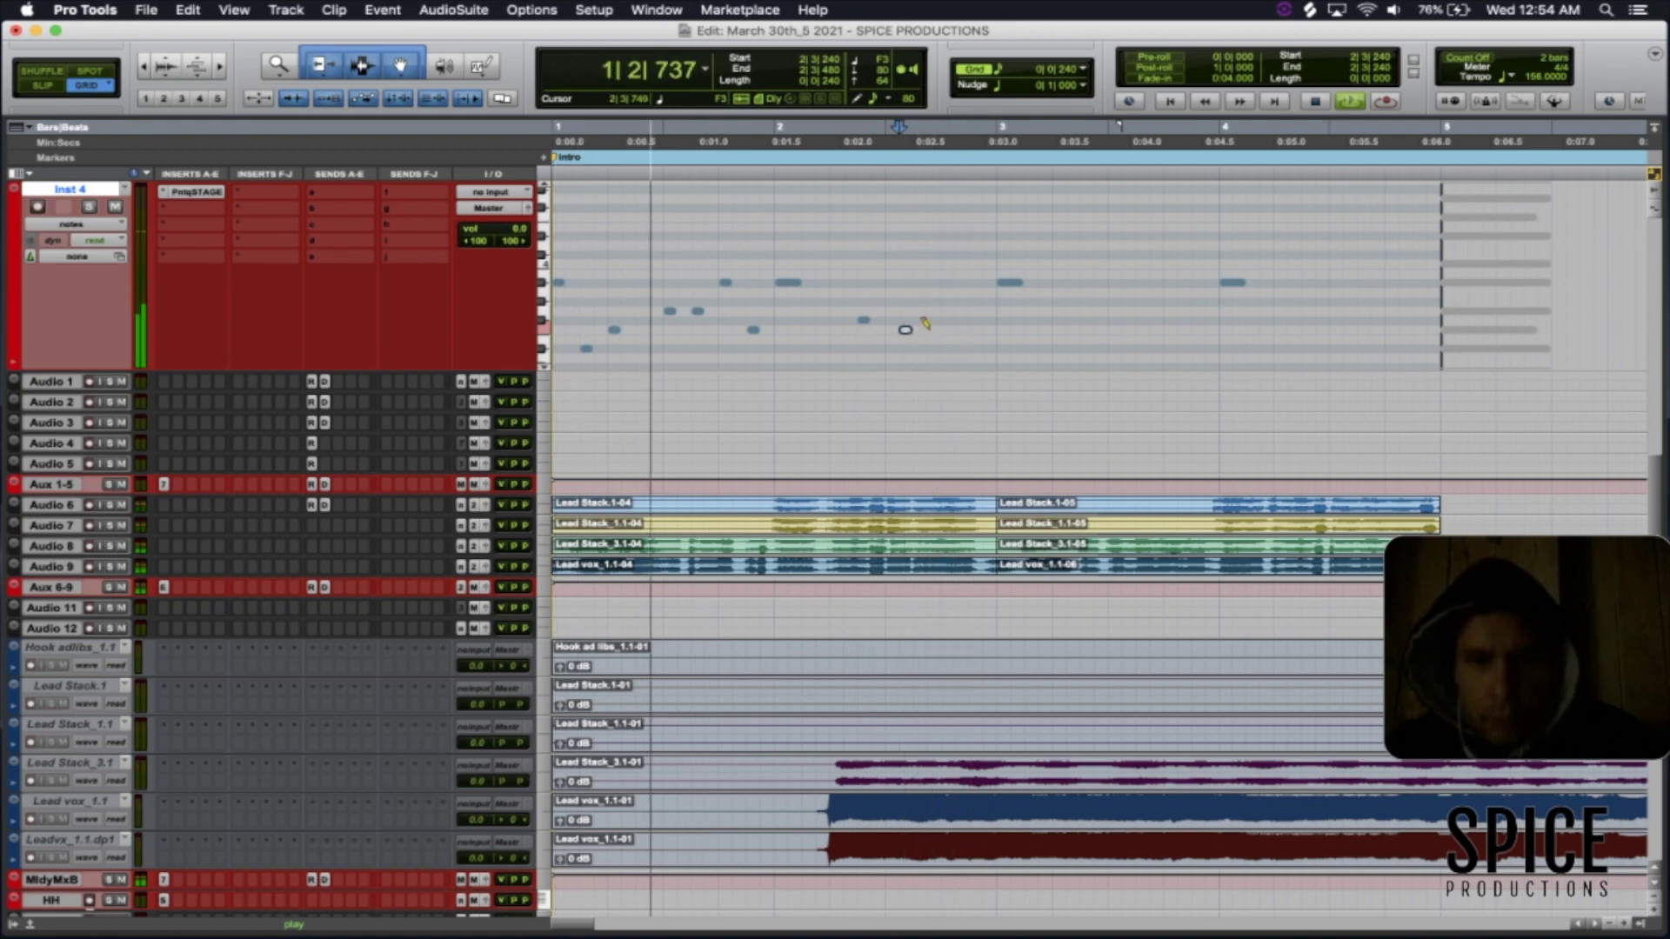
left_click(947, 330)
left_click_drag(954, 363, 948, 351)
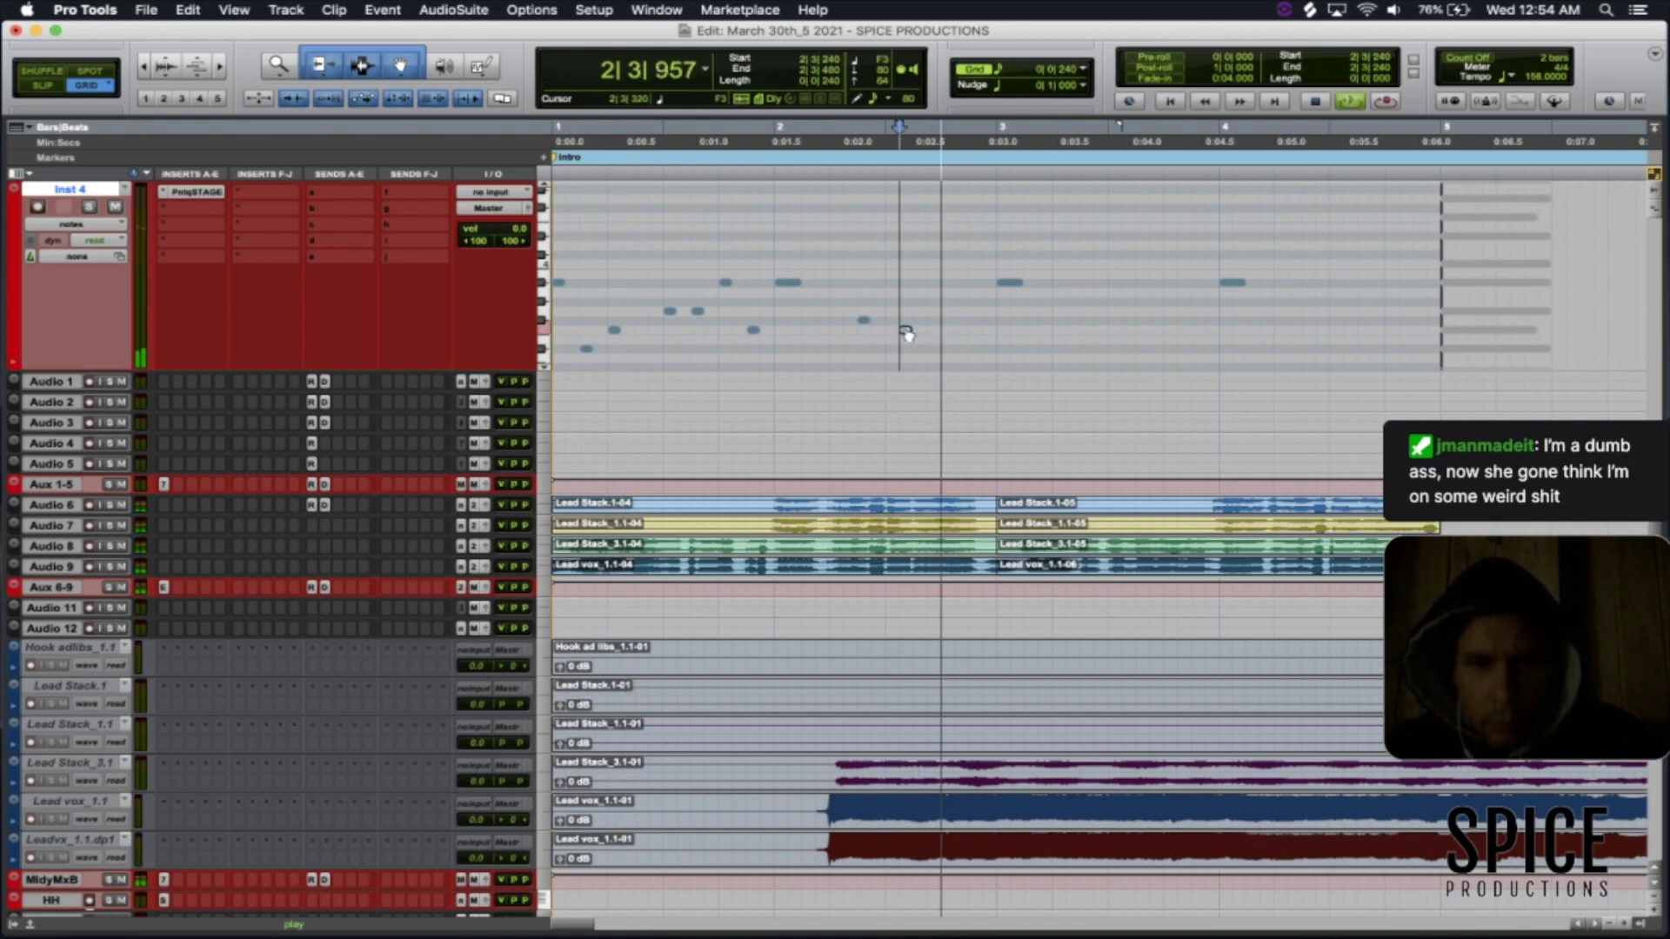
key("Delete")
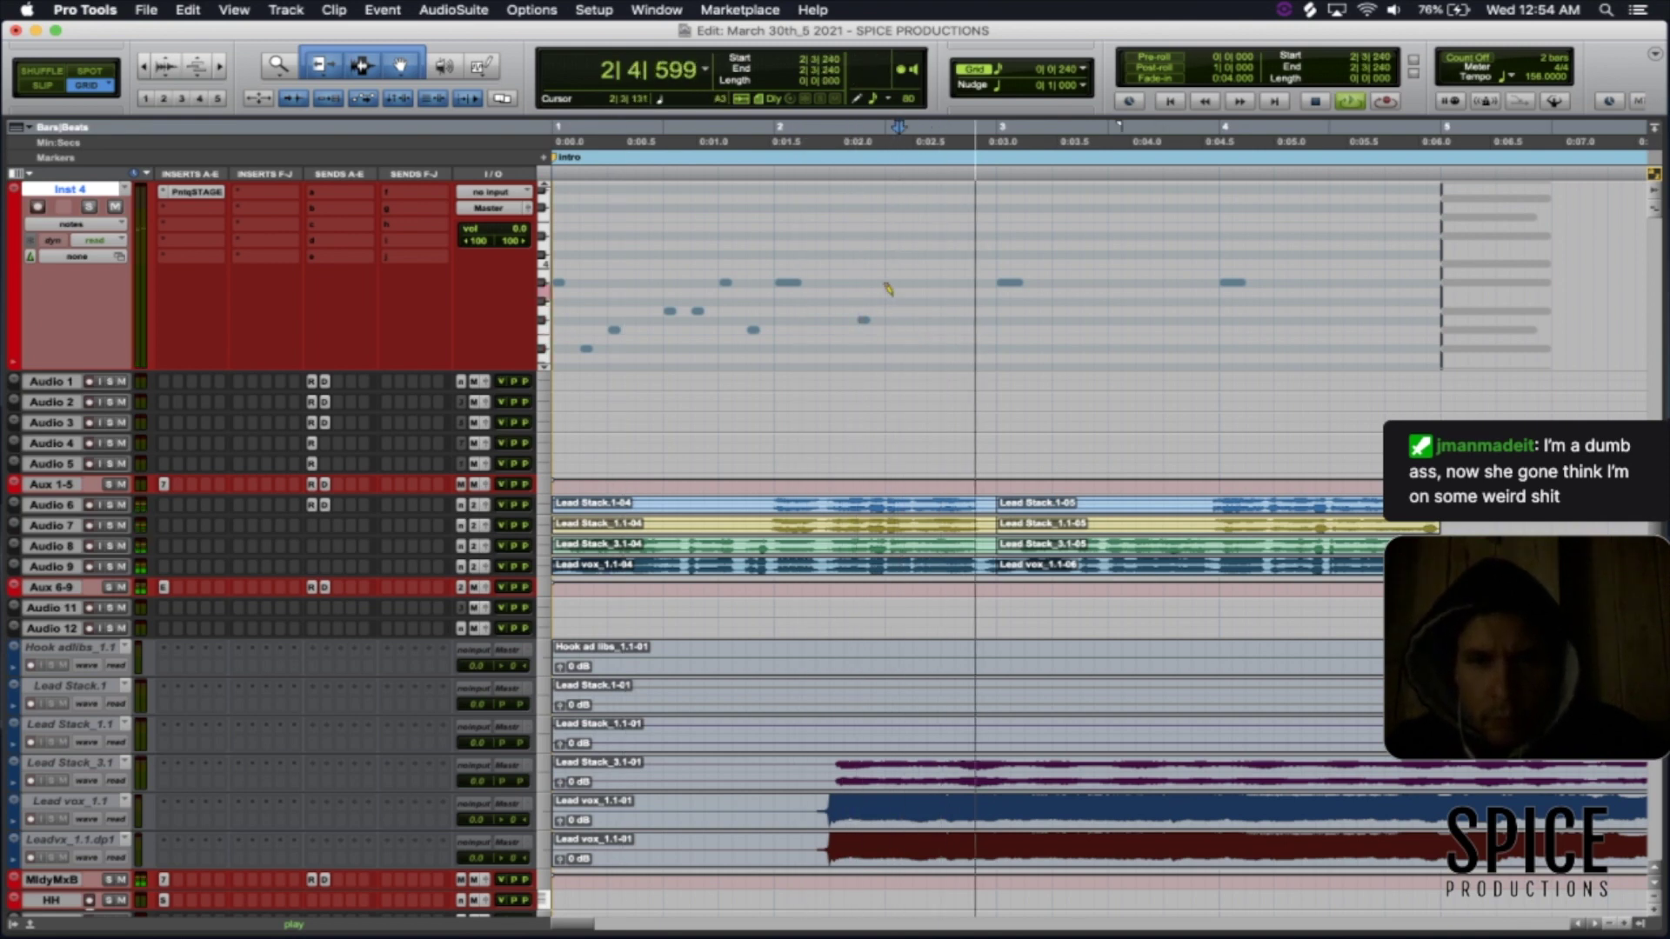
left_click(889, 280)
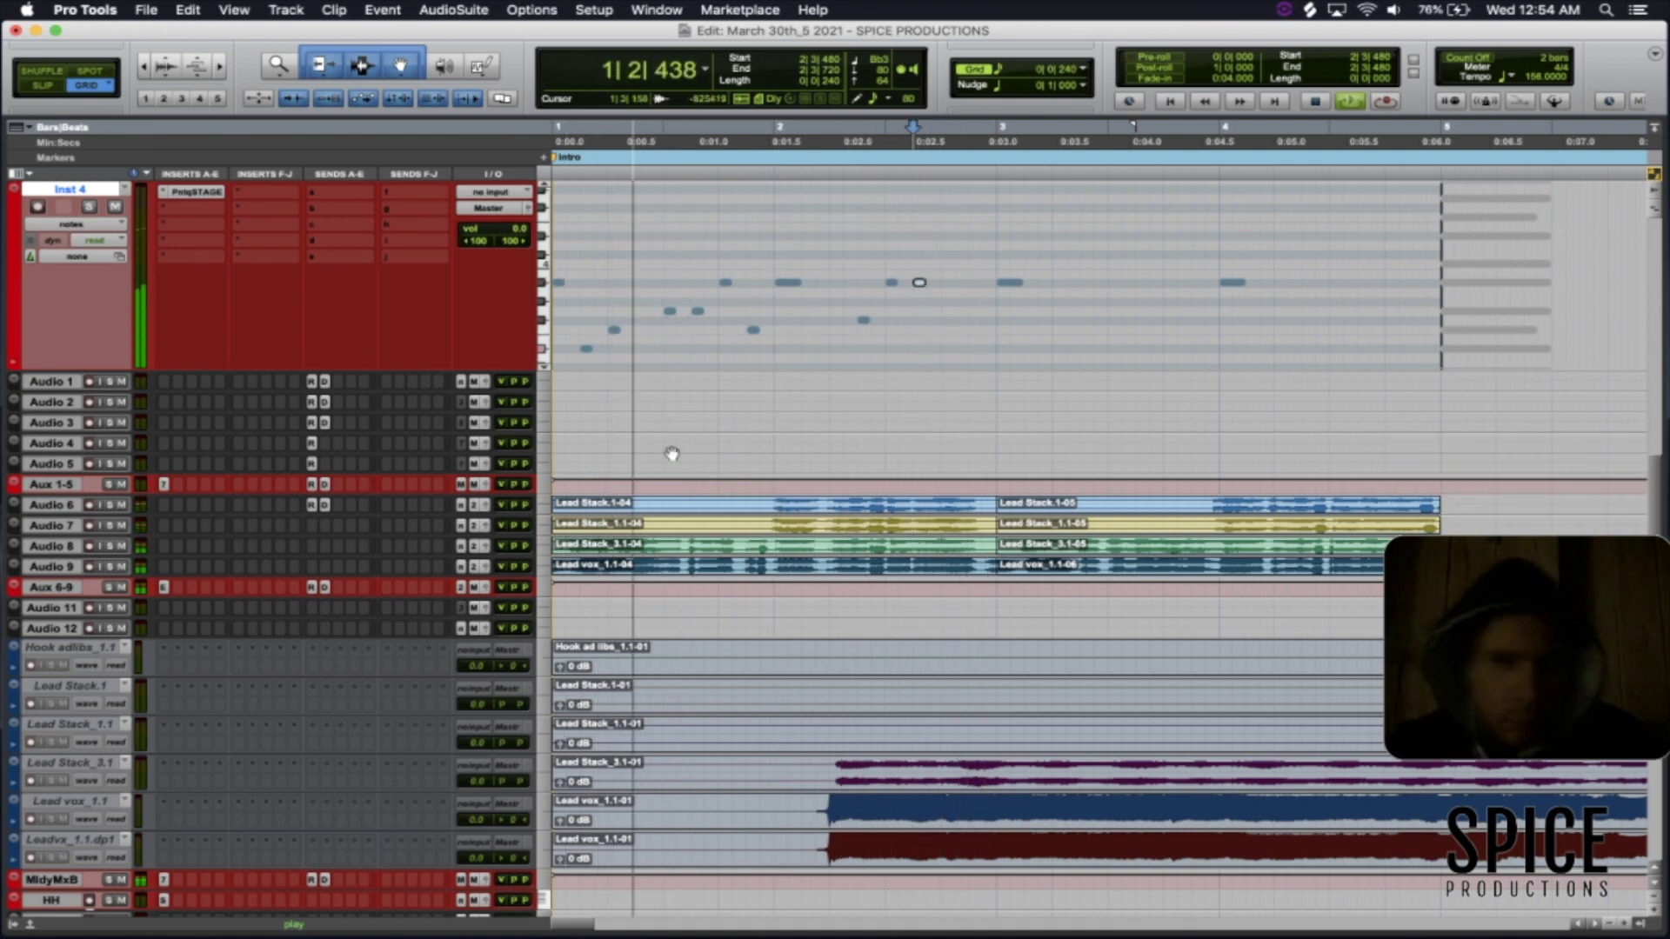
- Remove the Inst 4 G3 at 1|3|000, trying it at 1|2|720 before deleting it there too
double_click(671, 311)
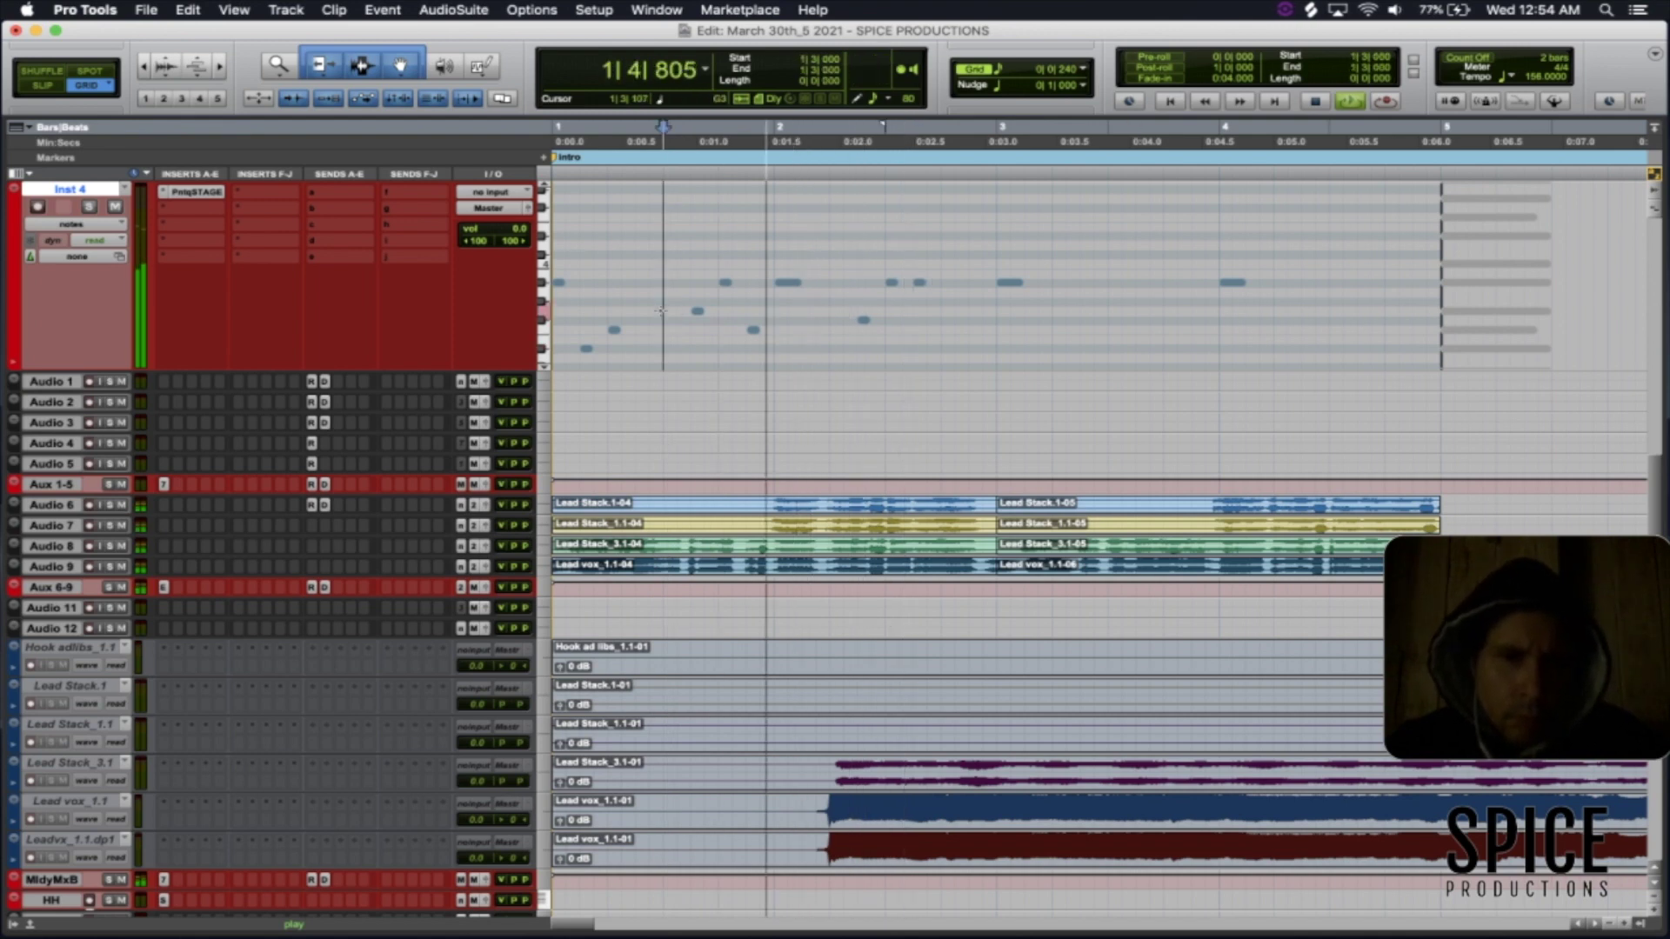
left_click(656, 312)
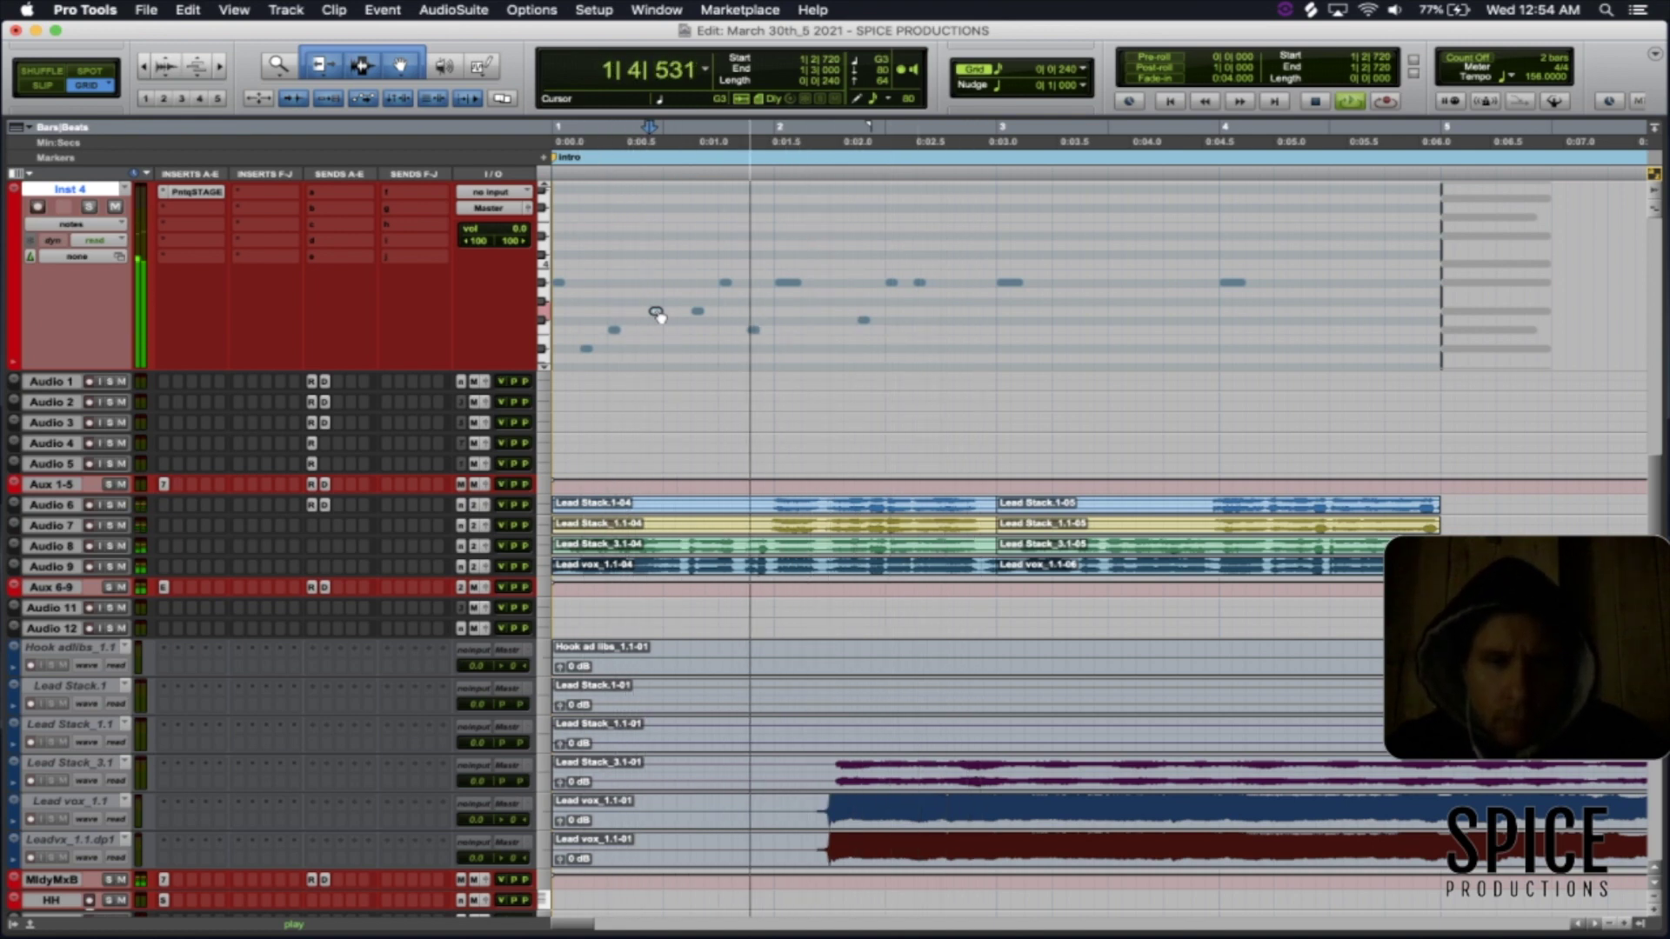
double_click(656, 312)
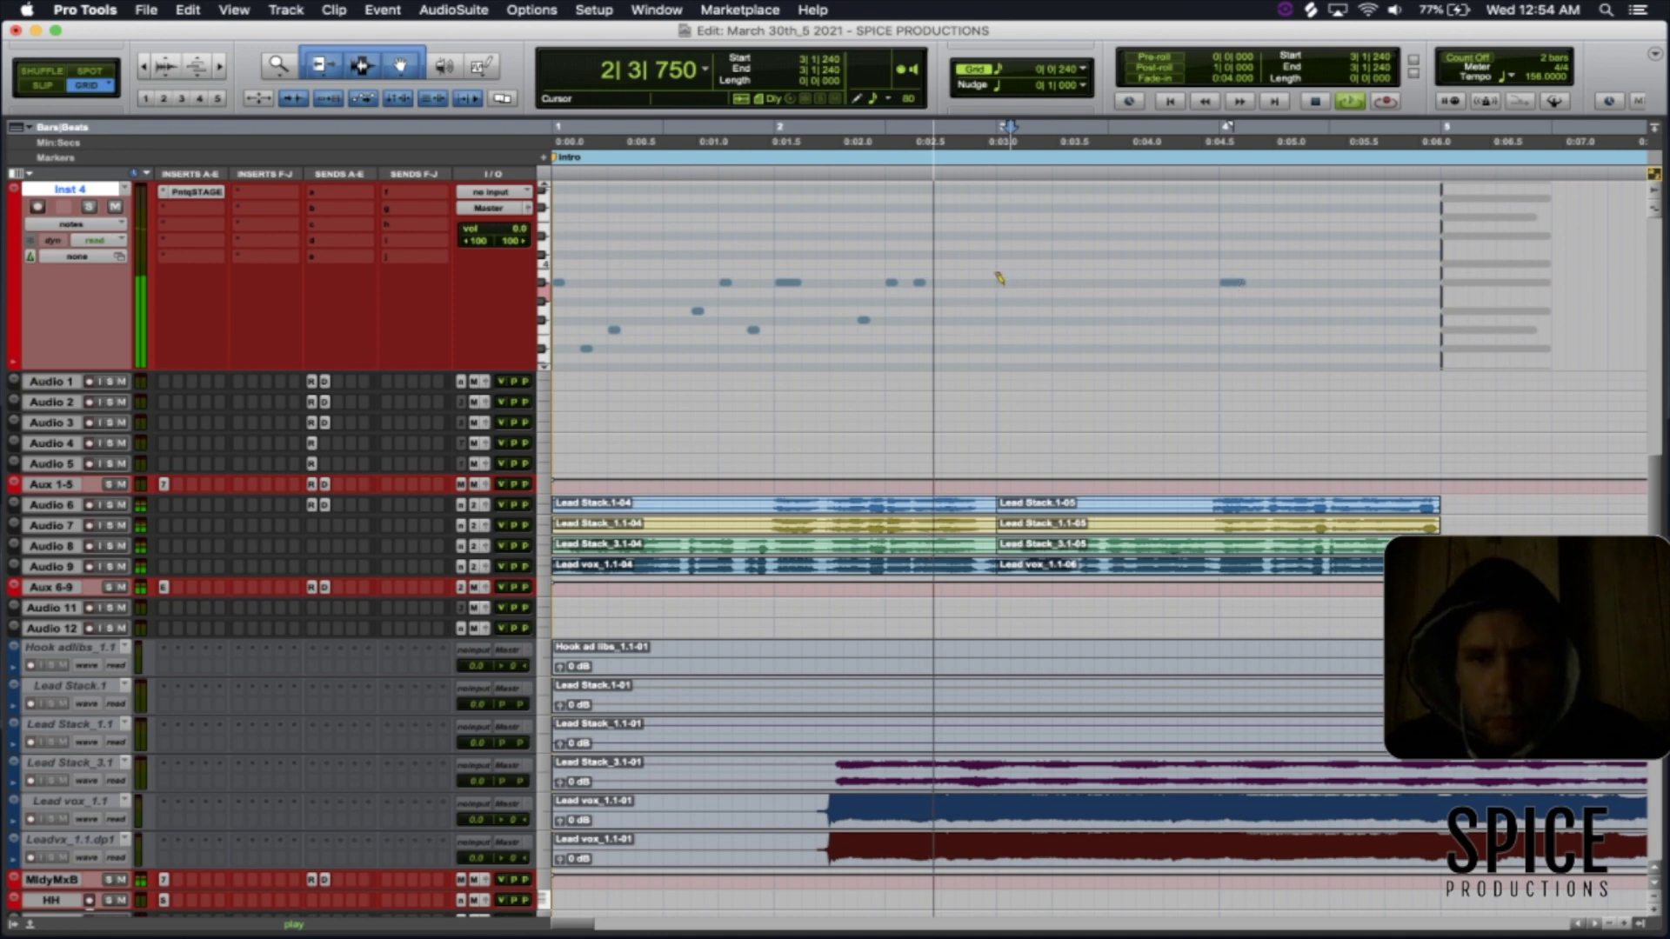
- Delete the old Inst 4 notes in bars 3 and 4 and duplicate the two-bar melody into those bars
left_click(1002, 282)
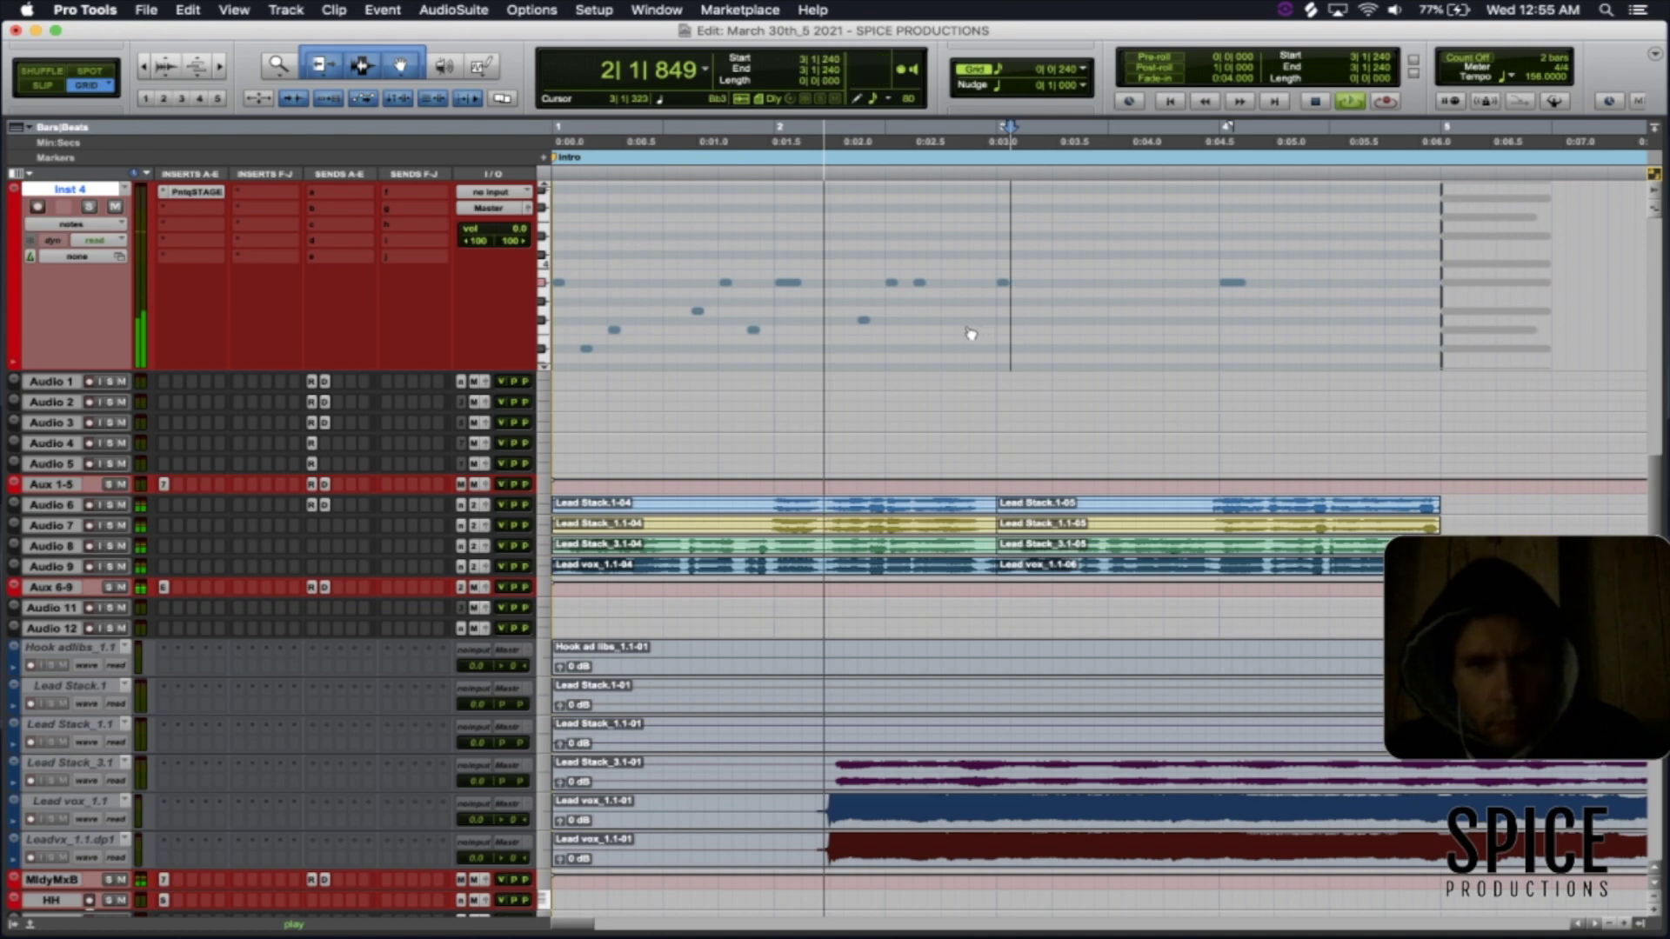
left_click(1004, 284)
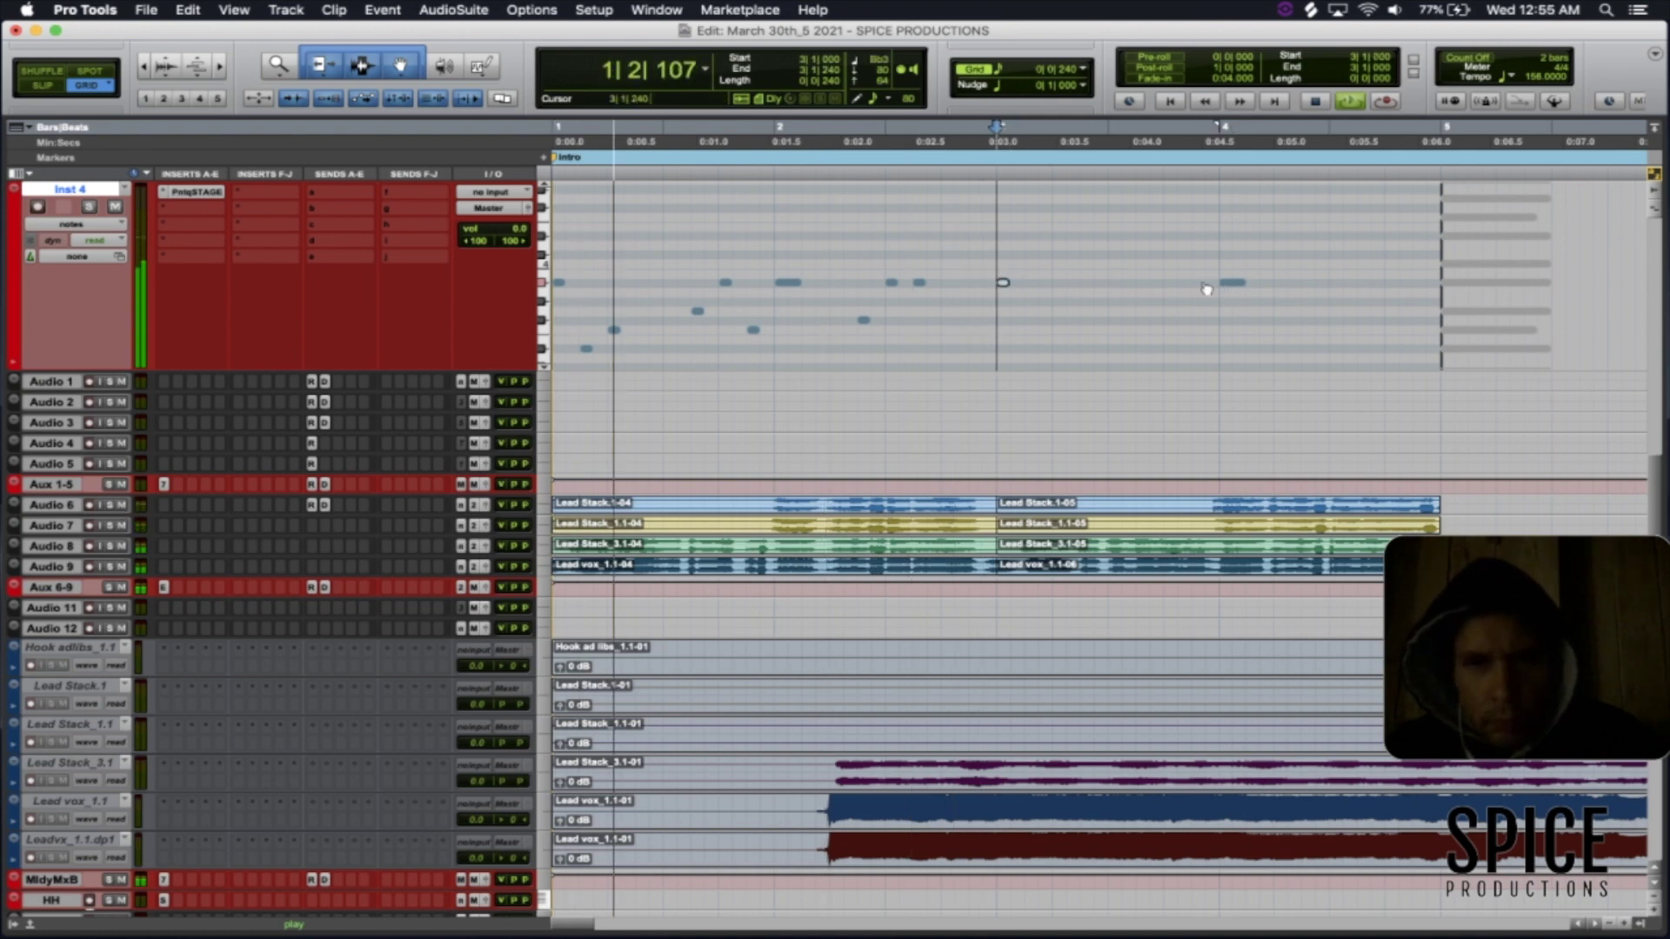
key("Delete")
left_click(953, 265)
left_click_drag(825, 258, 662, 285)
left_click_drag(969, 258, 533, 369)
key("super+d")
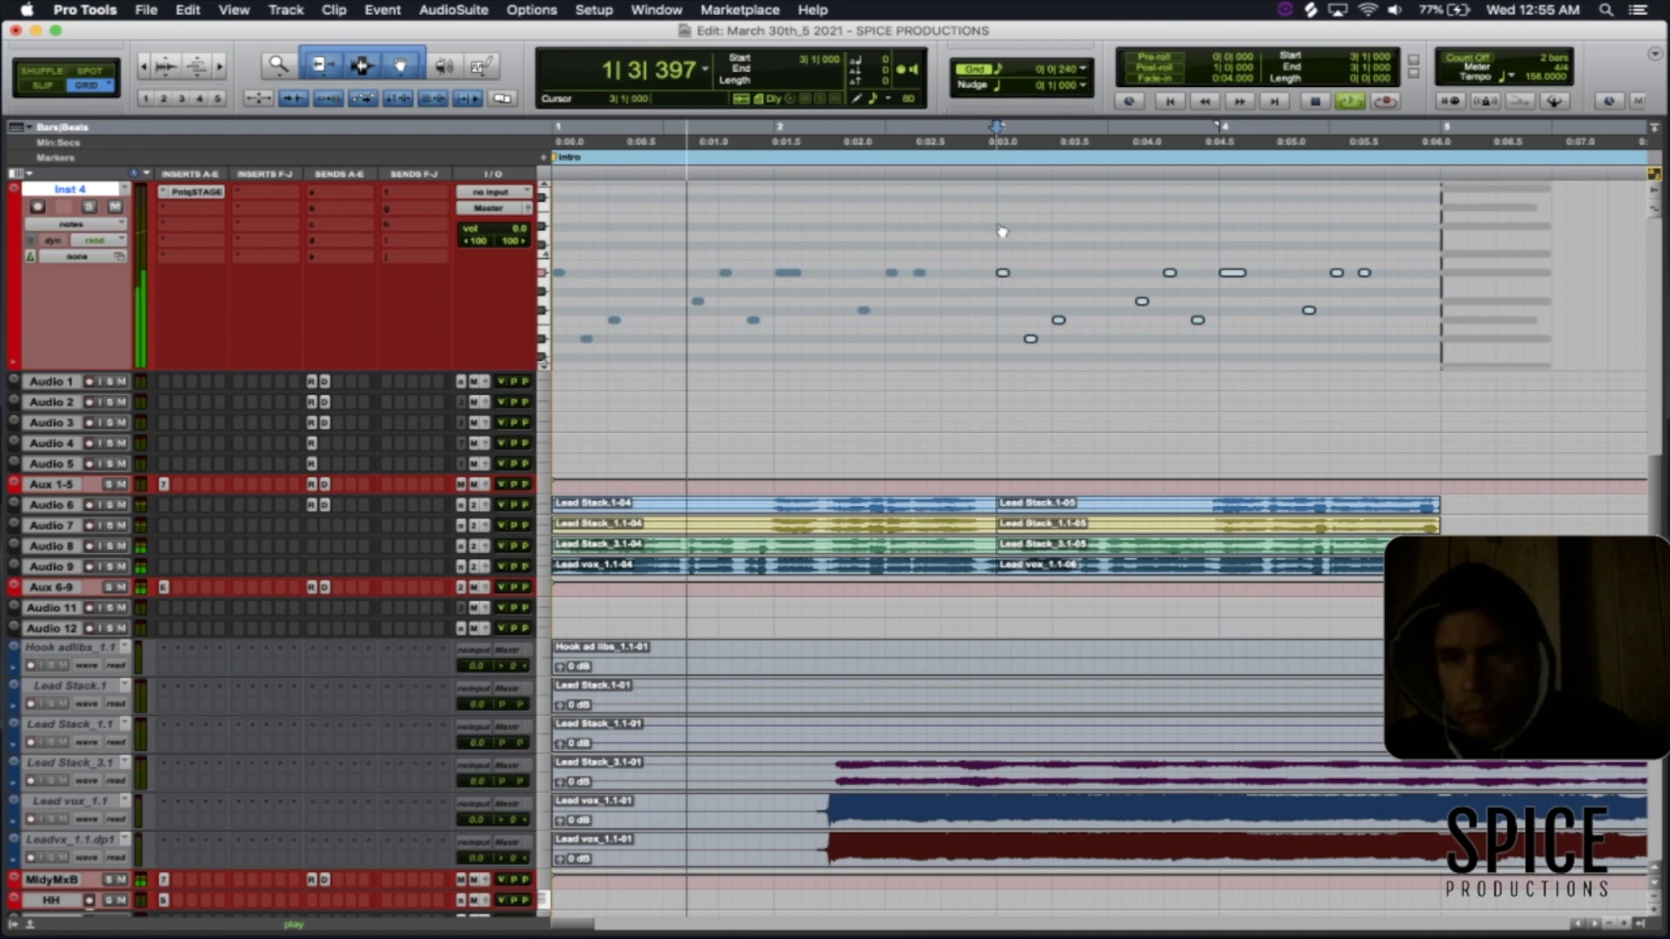
- Transpose the duplicated Inst 4 phrase up nine semitones to start on G4, and raise its note at 3|3|480 to F4
left_click_drag(1003, 273, 1001, 213)
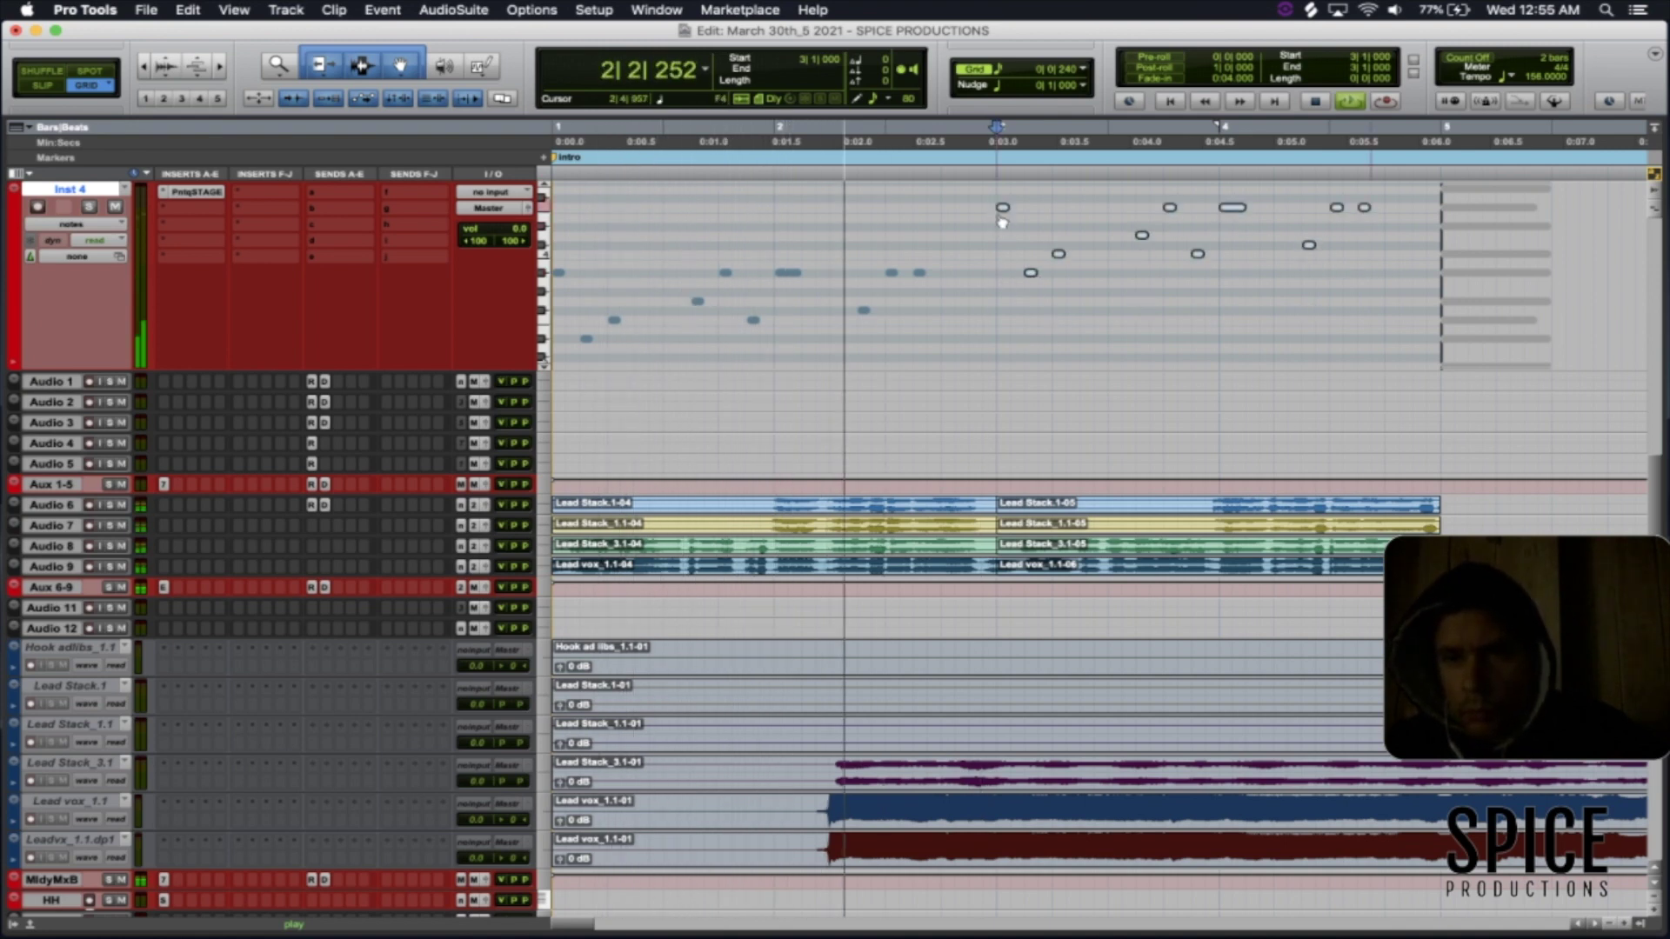
key("Down")
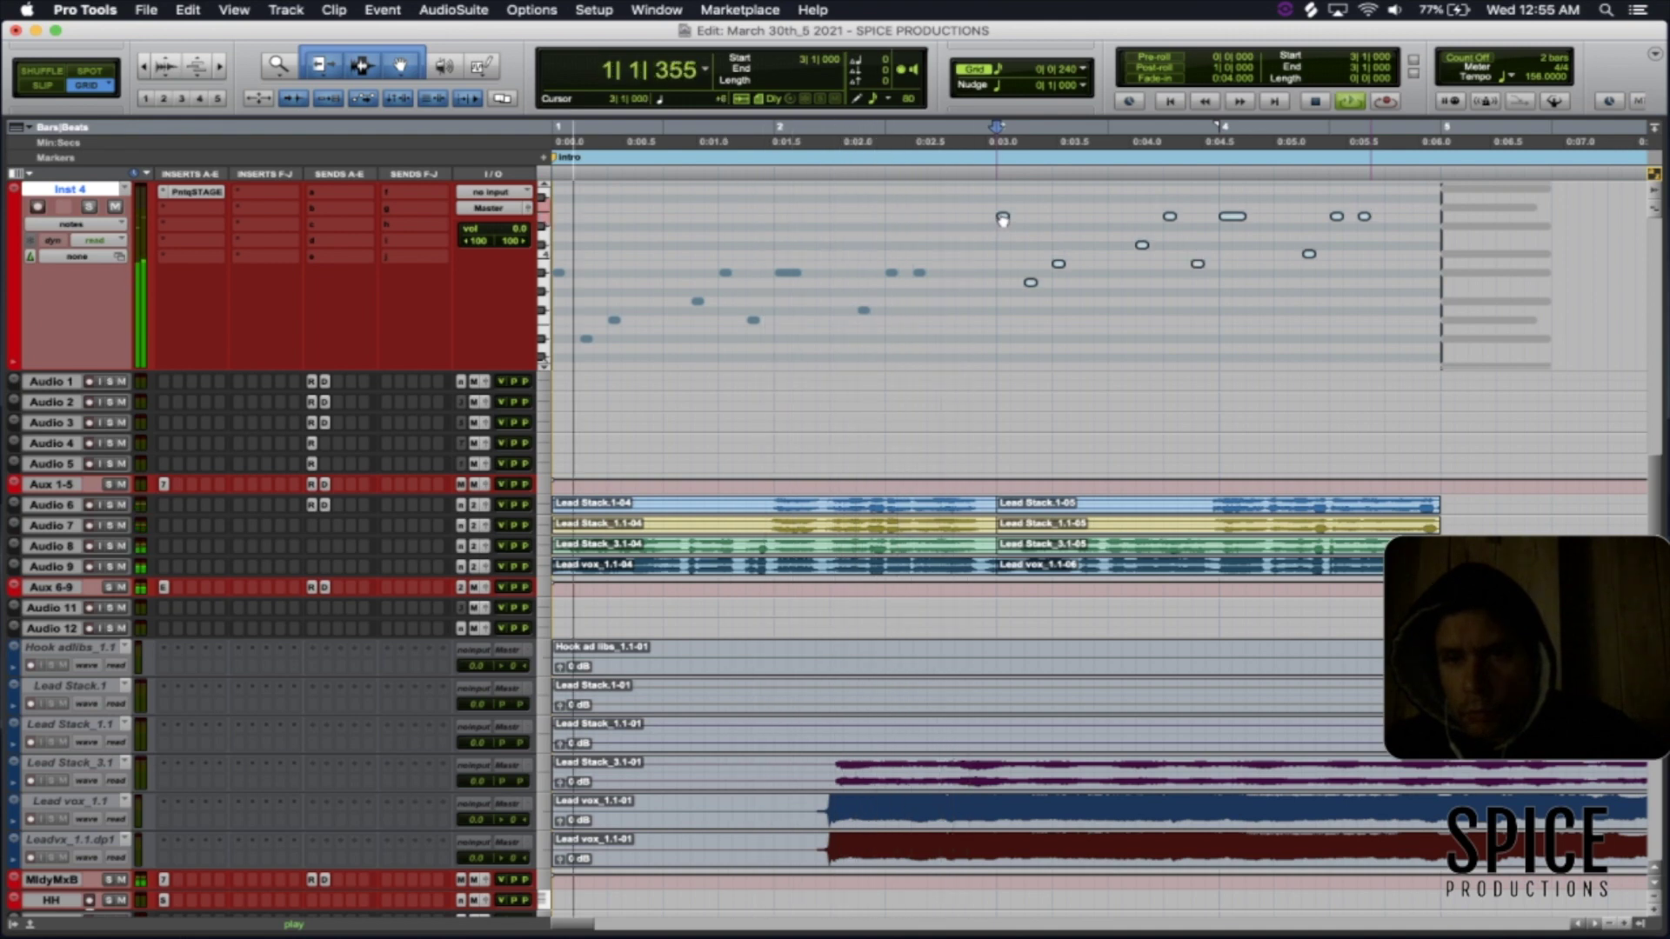
left_click_drag(1002, 214, 1005, 196)
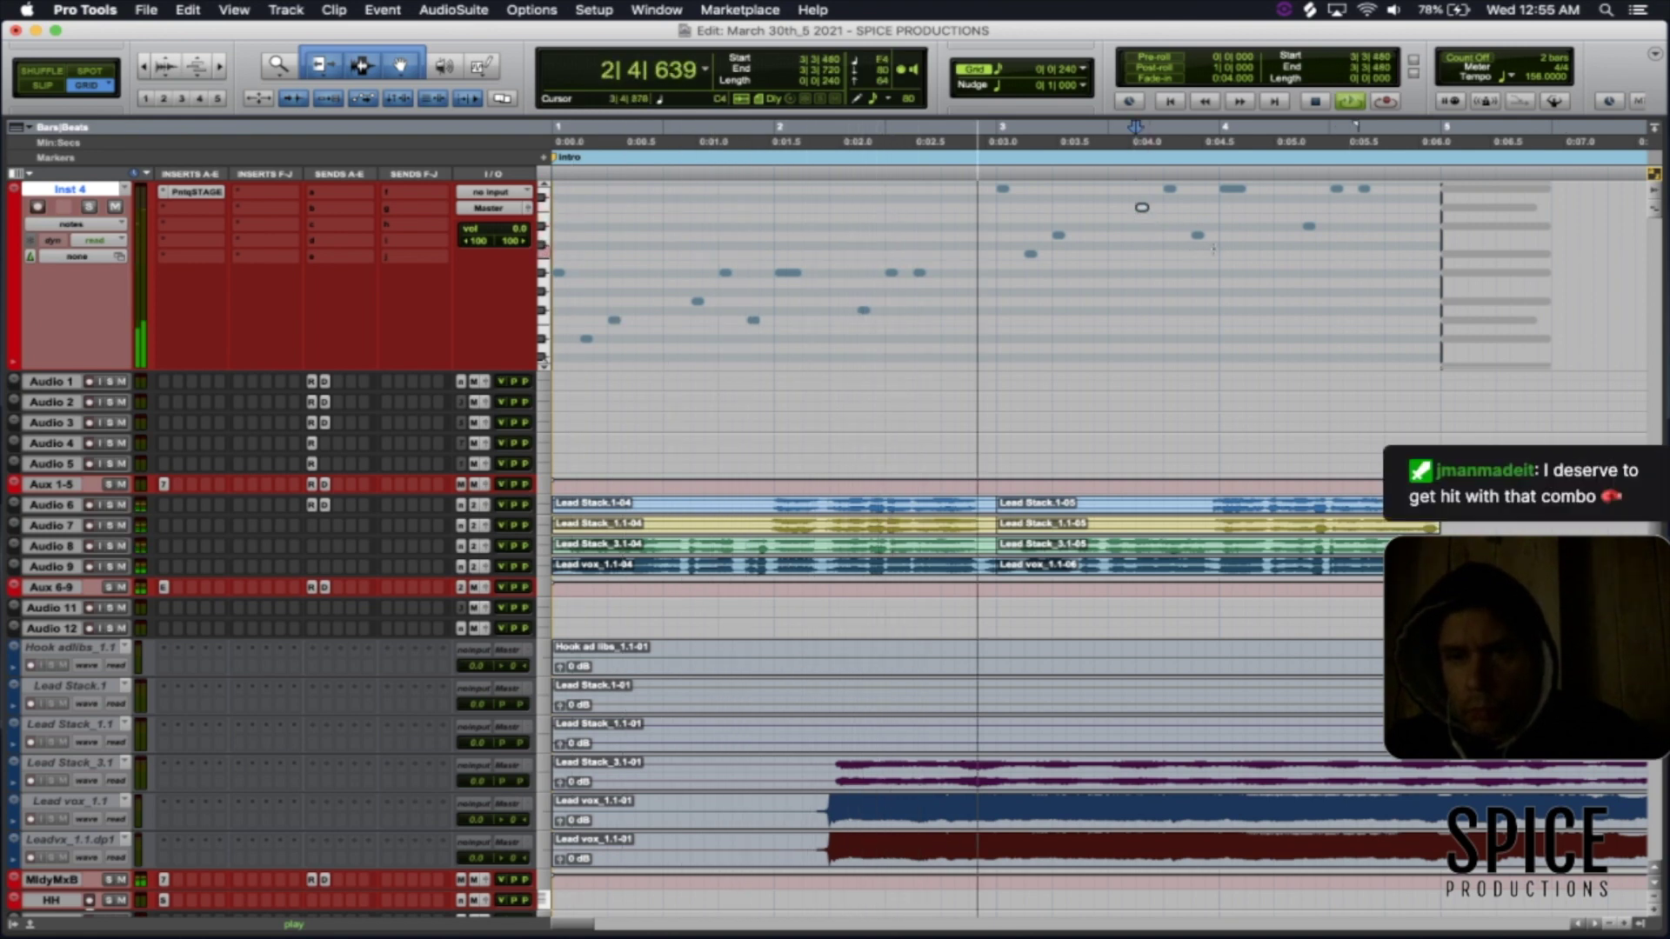
- Lower the Inst 4 notes at 3|1|480, 3|2|000 and 3|4|480 by two semitones
left_click_drag(1219, 229, 1029, 259)
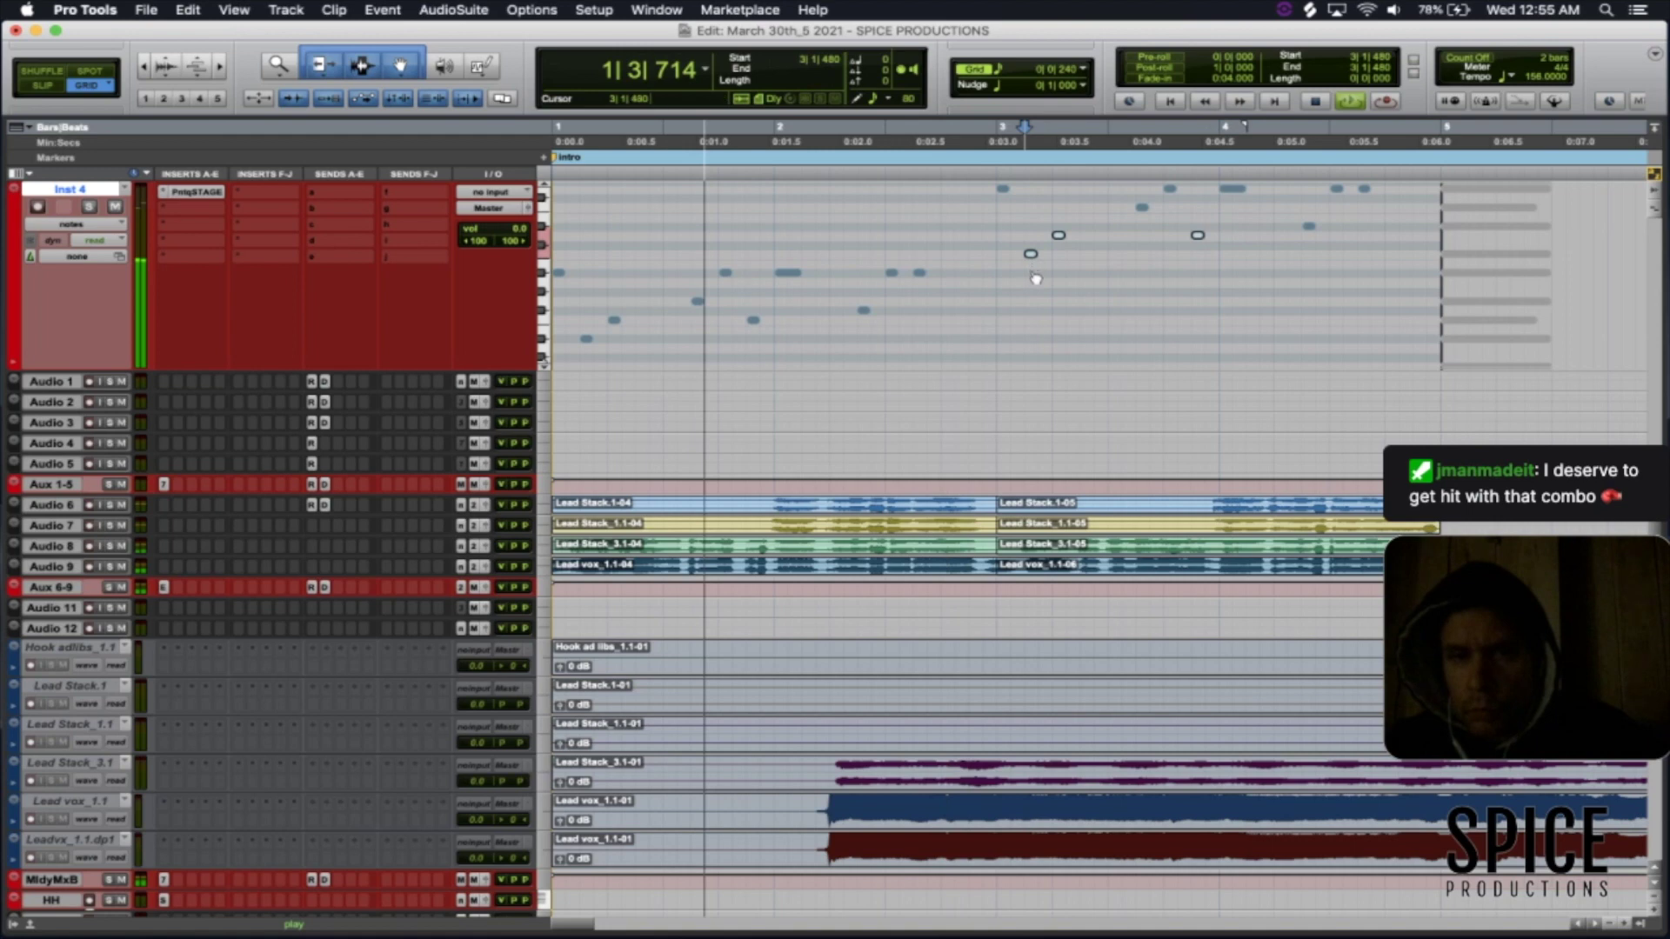
left_click_drag(1035, 278, 1035, 277)
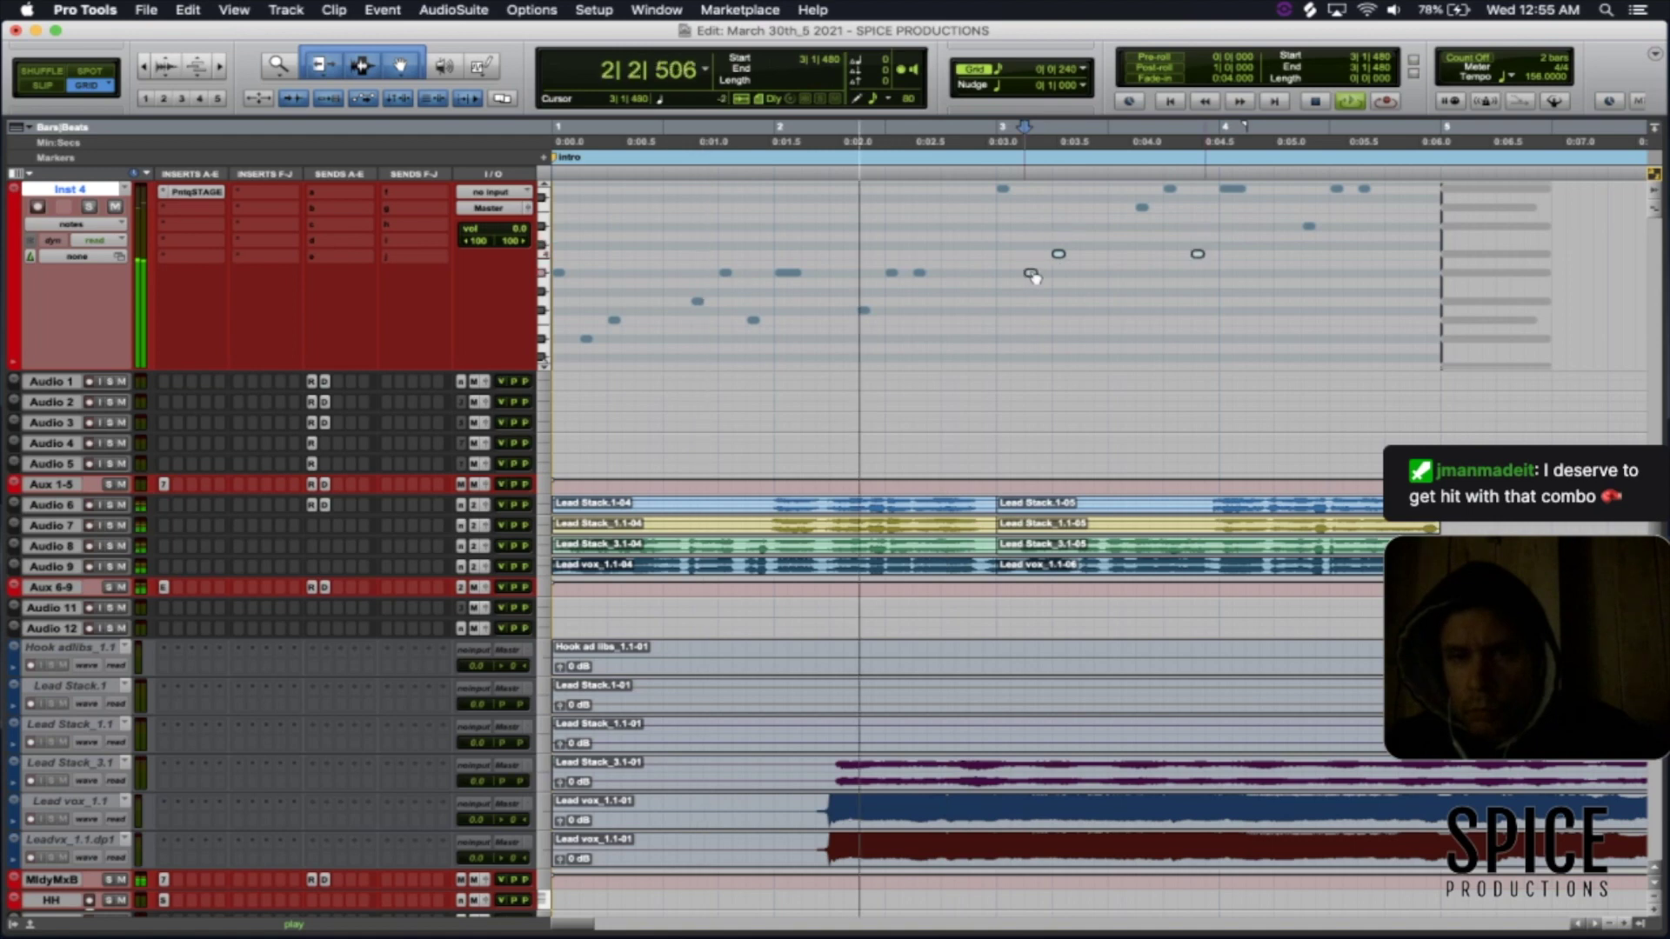
- Select both Lead vox clips on Audio 9 and loop playback of all four bars with the new melody
key("space")
left_click(1013, 571)
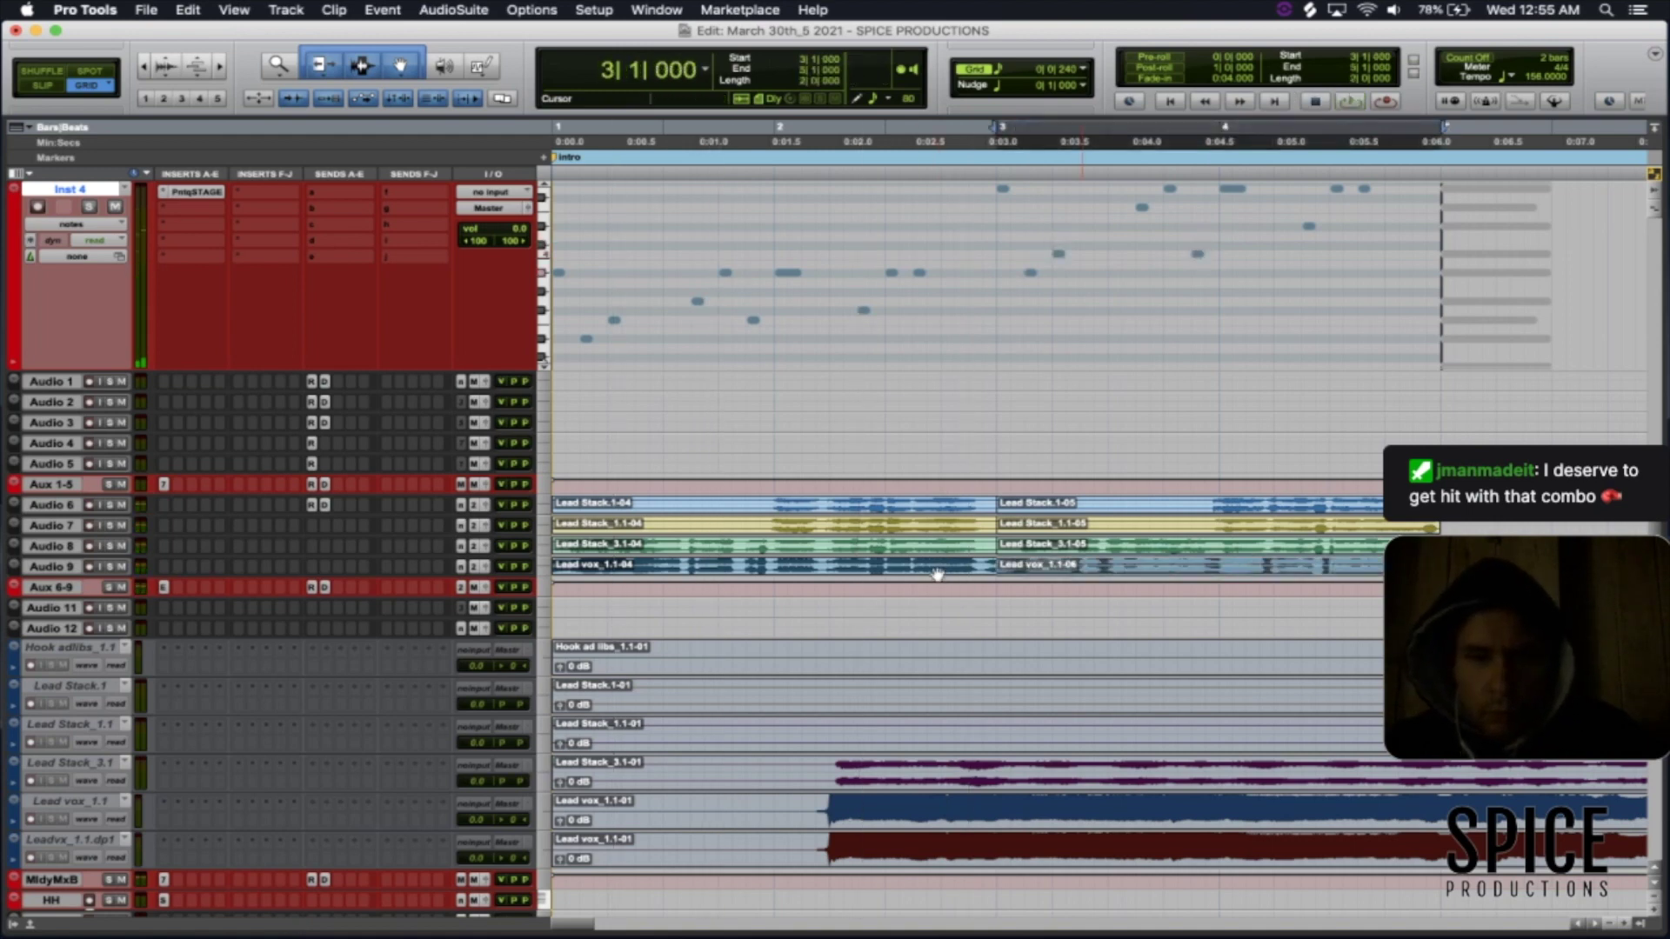
left_click(937, 574, "shift")
key("space")
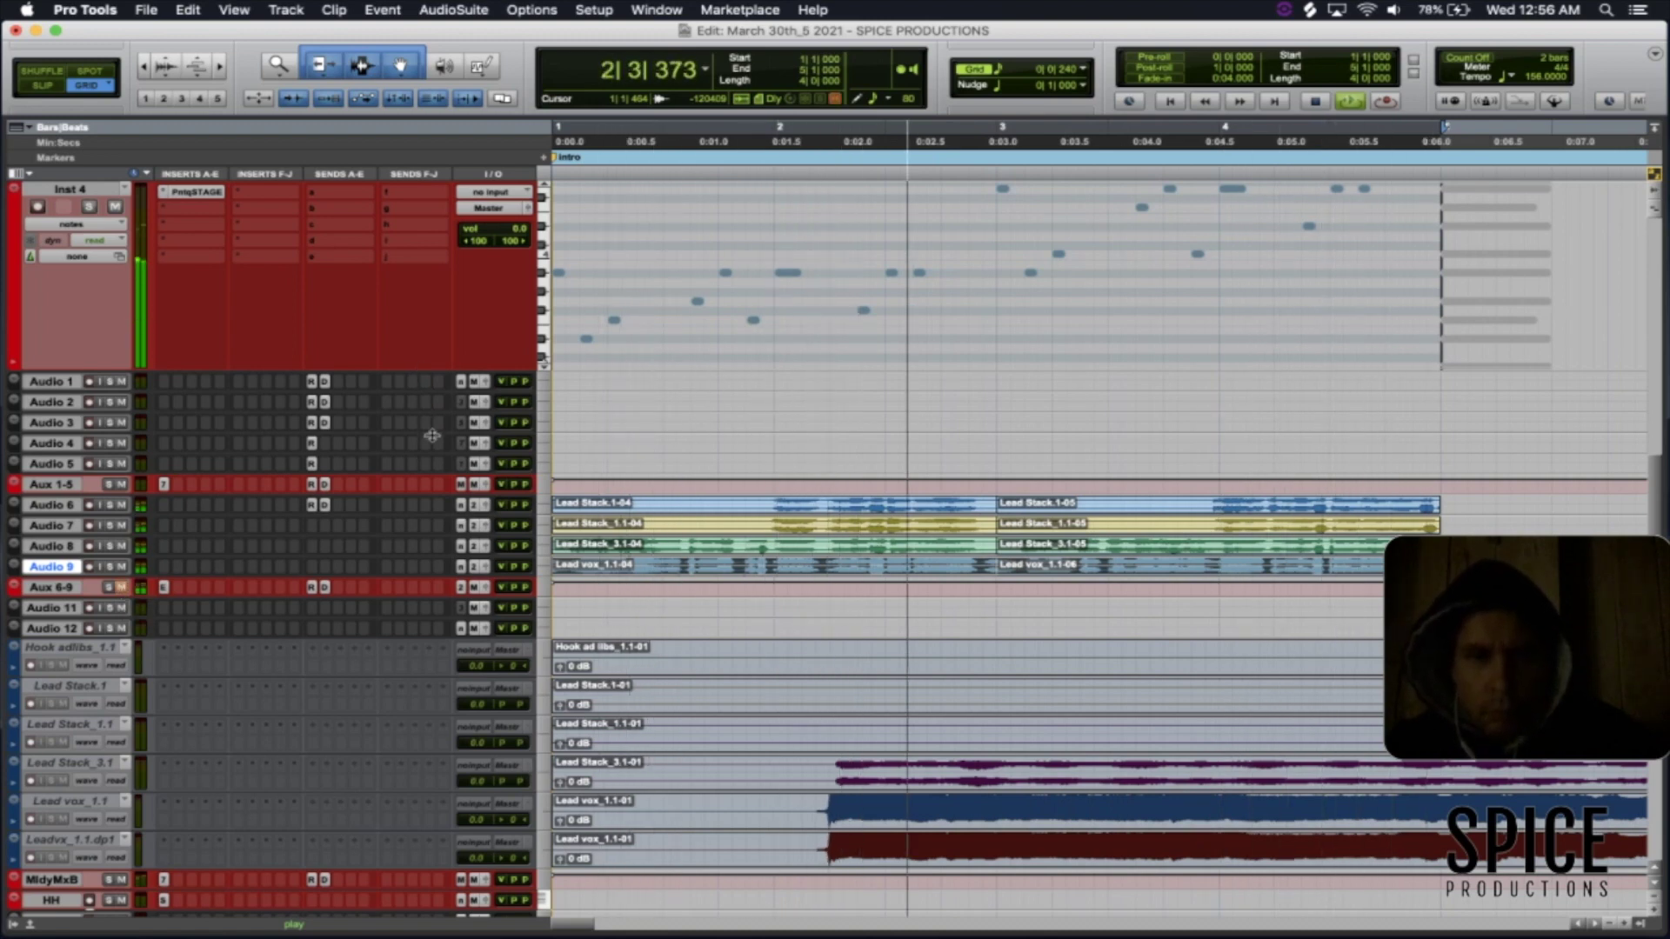
- Increase the Inst 4 track height and shift the entire four-bar melody 480 ticks later to start at 1|1|480
left_click_drag(434, 372, 438, 503)
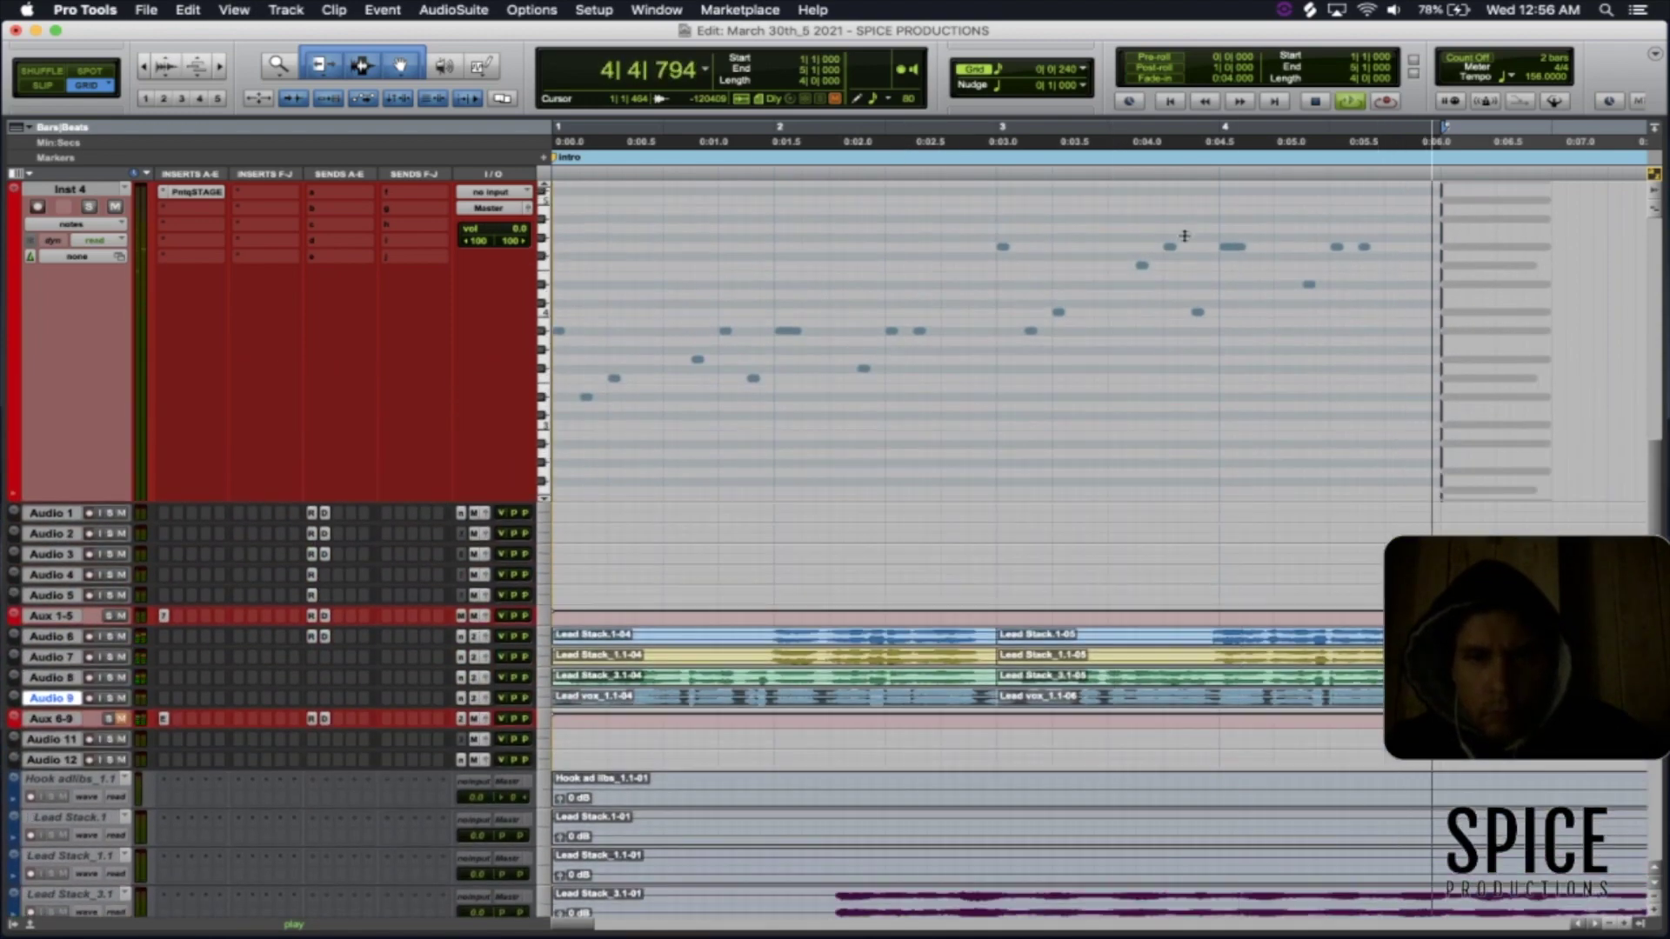
left_click(1389, 229)
left_click_drag(825, 273, 515, 437)
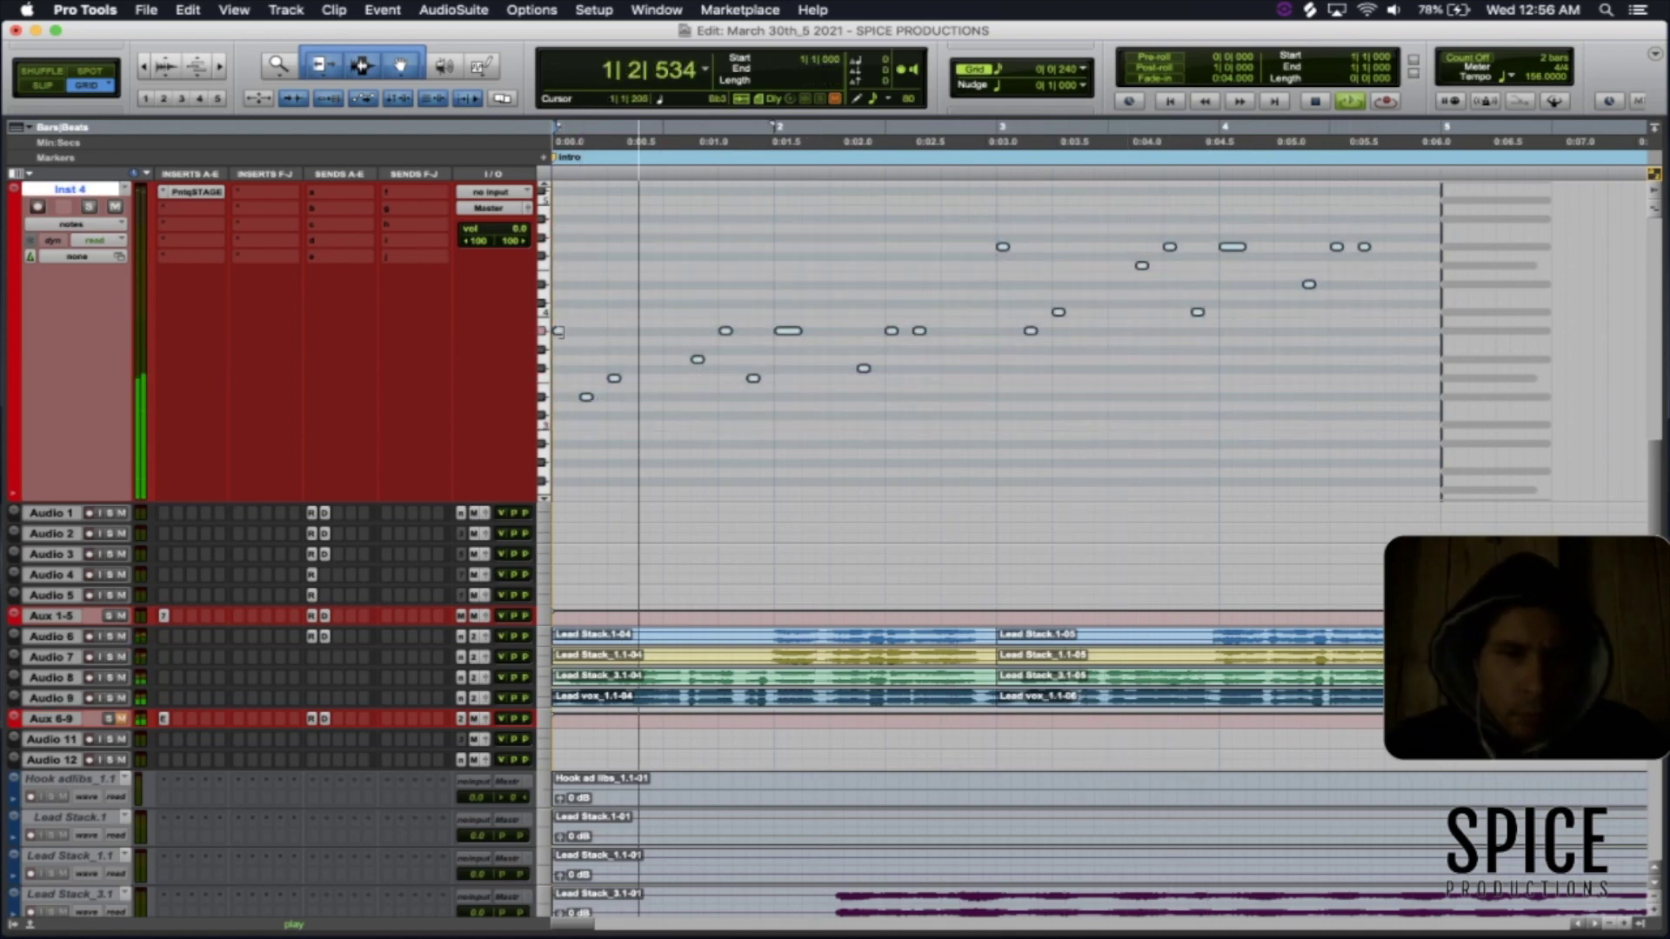
left_click_drag(583, 338, 587, 340)
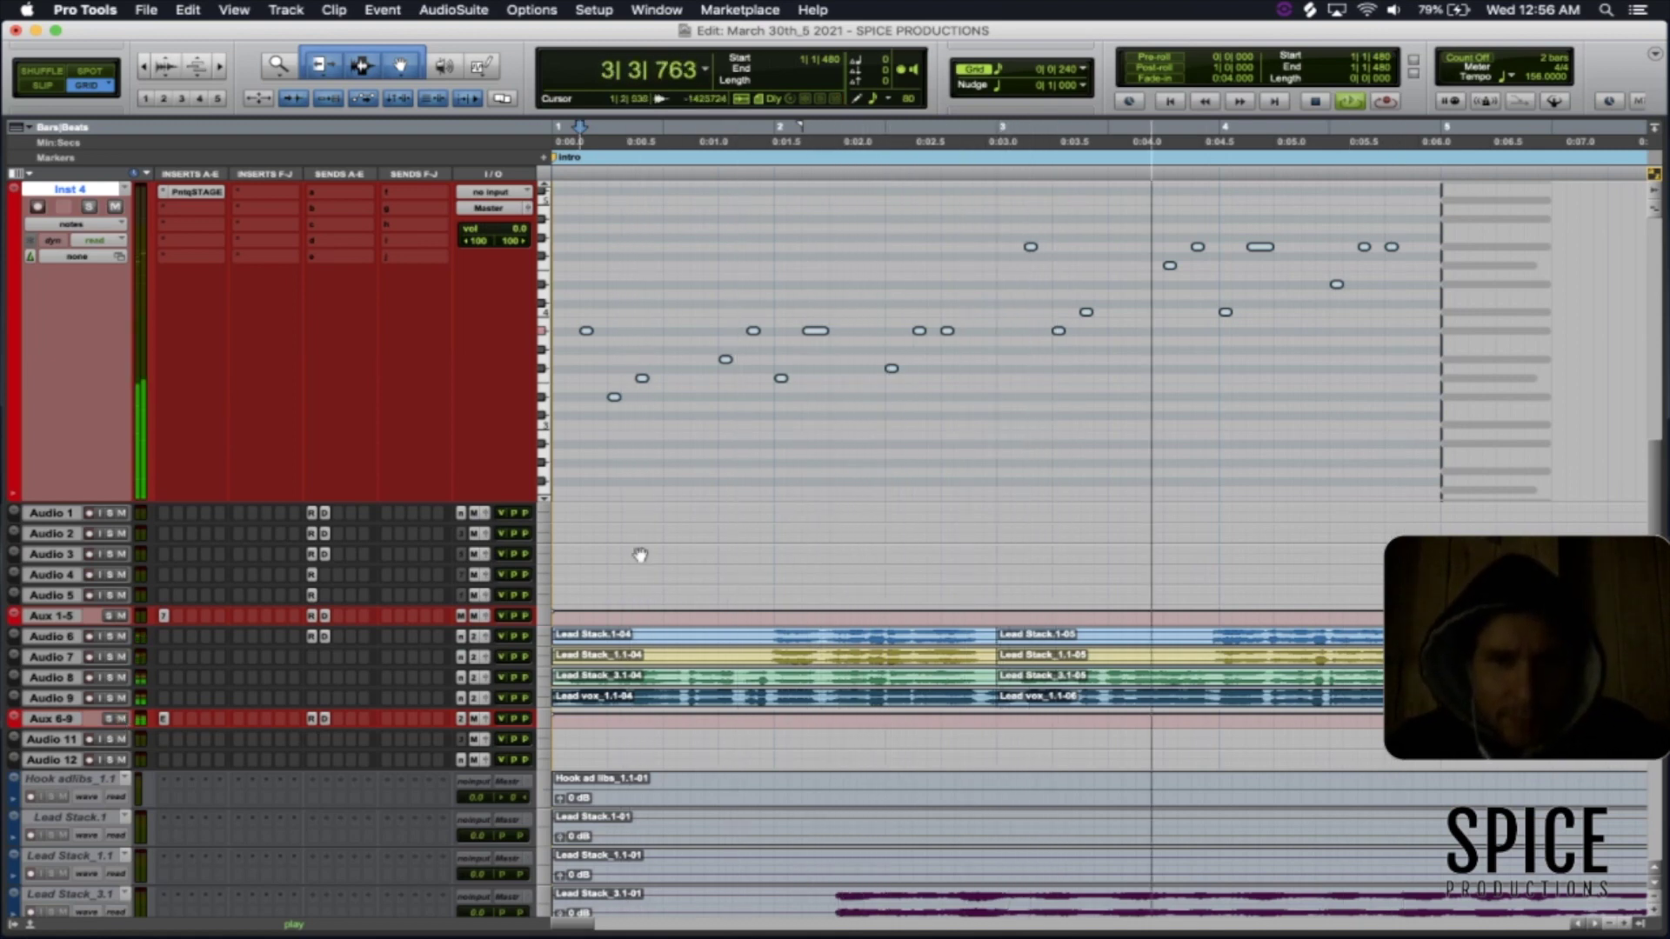
- Try the closing Inst 4 notes at 2|4|480 and 4|4|480, and delete both notes
left_click(954, 338)
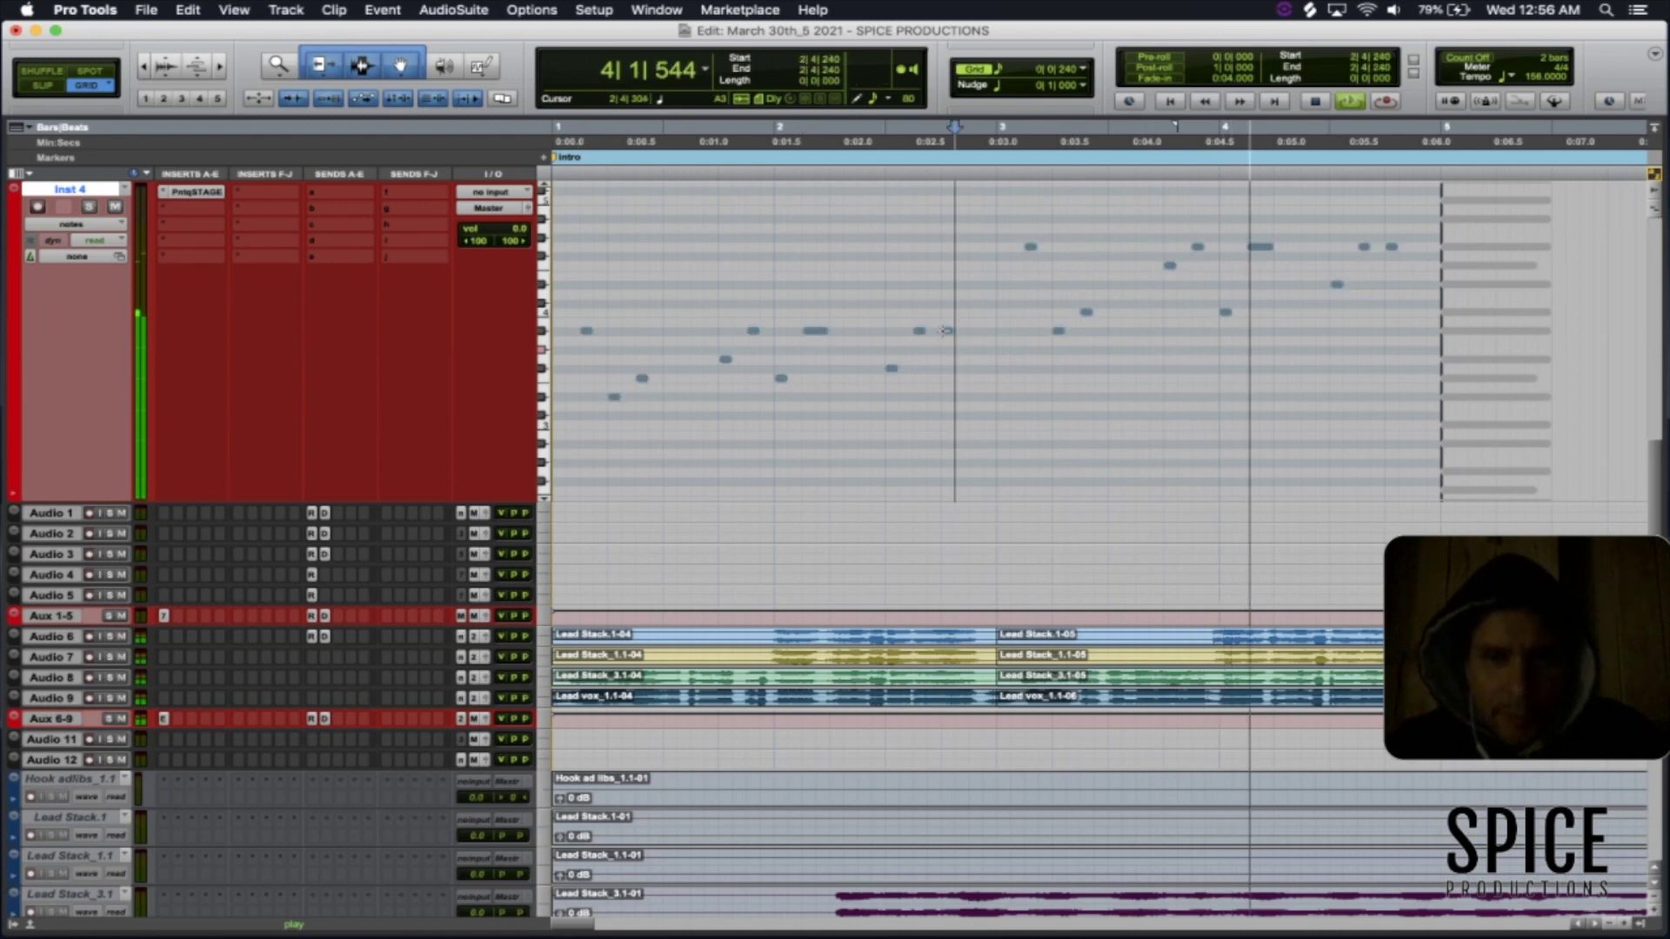
left_click_drag(972, 336, 977, 337)
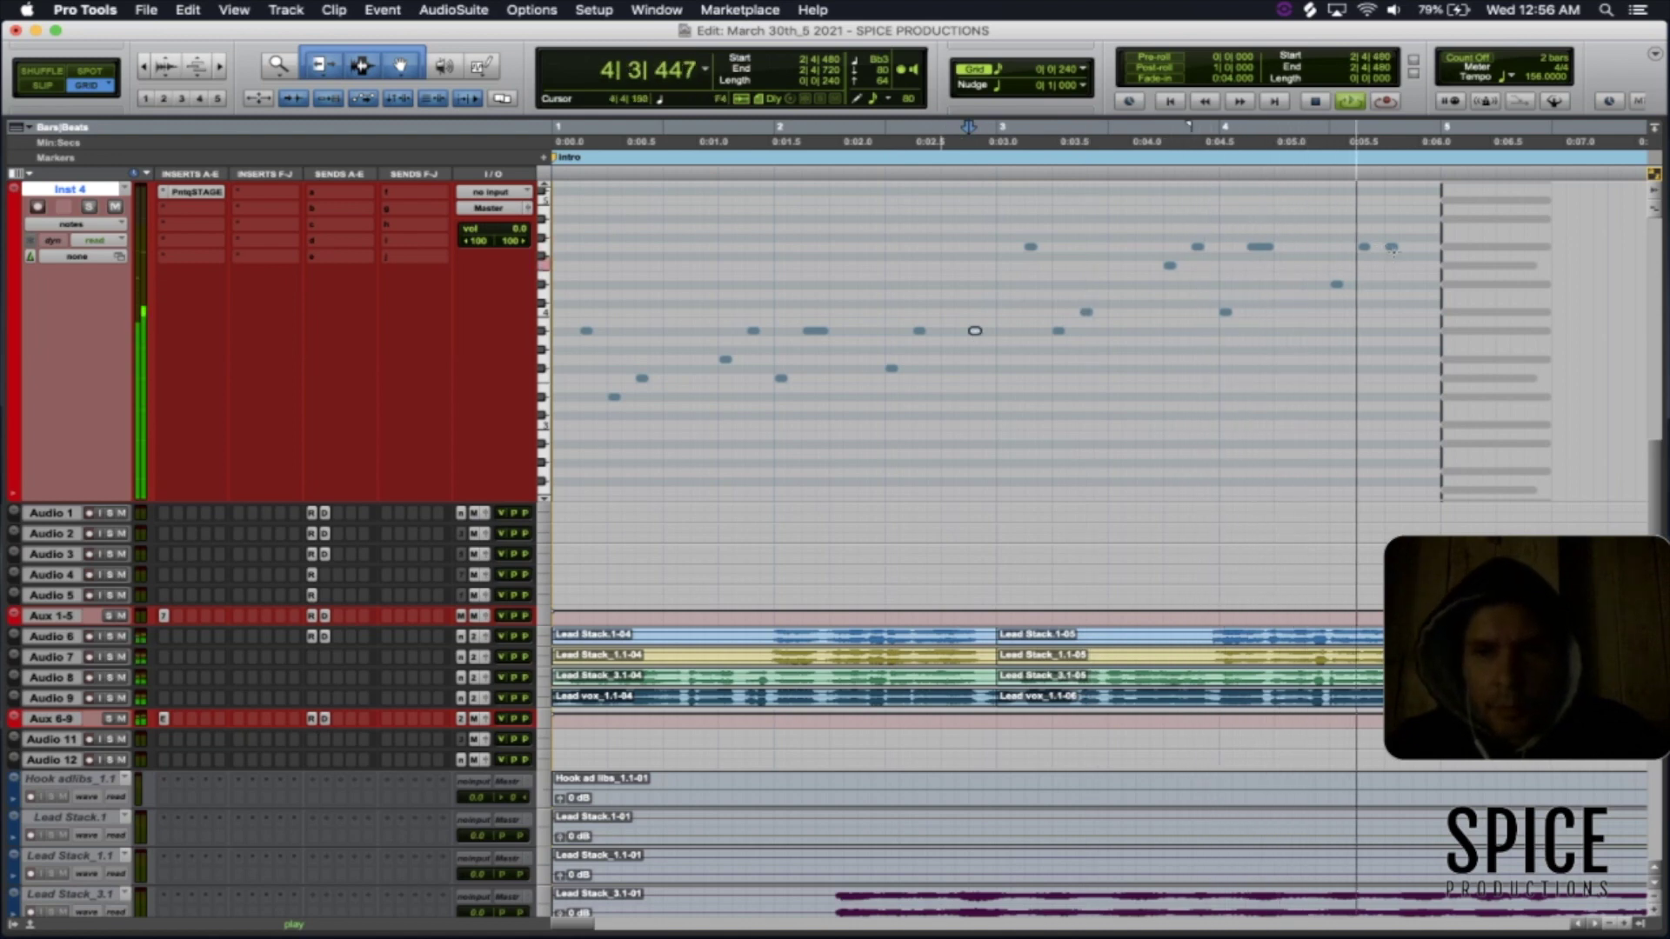
left_click_drag(1397, 254, 1418, 252)
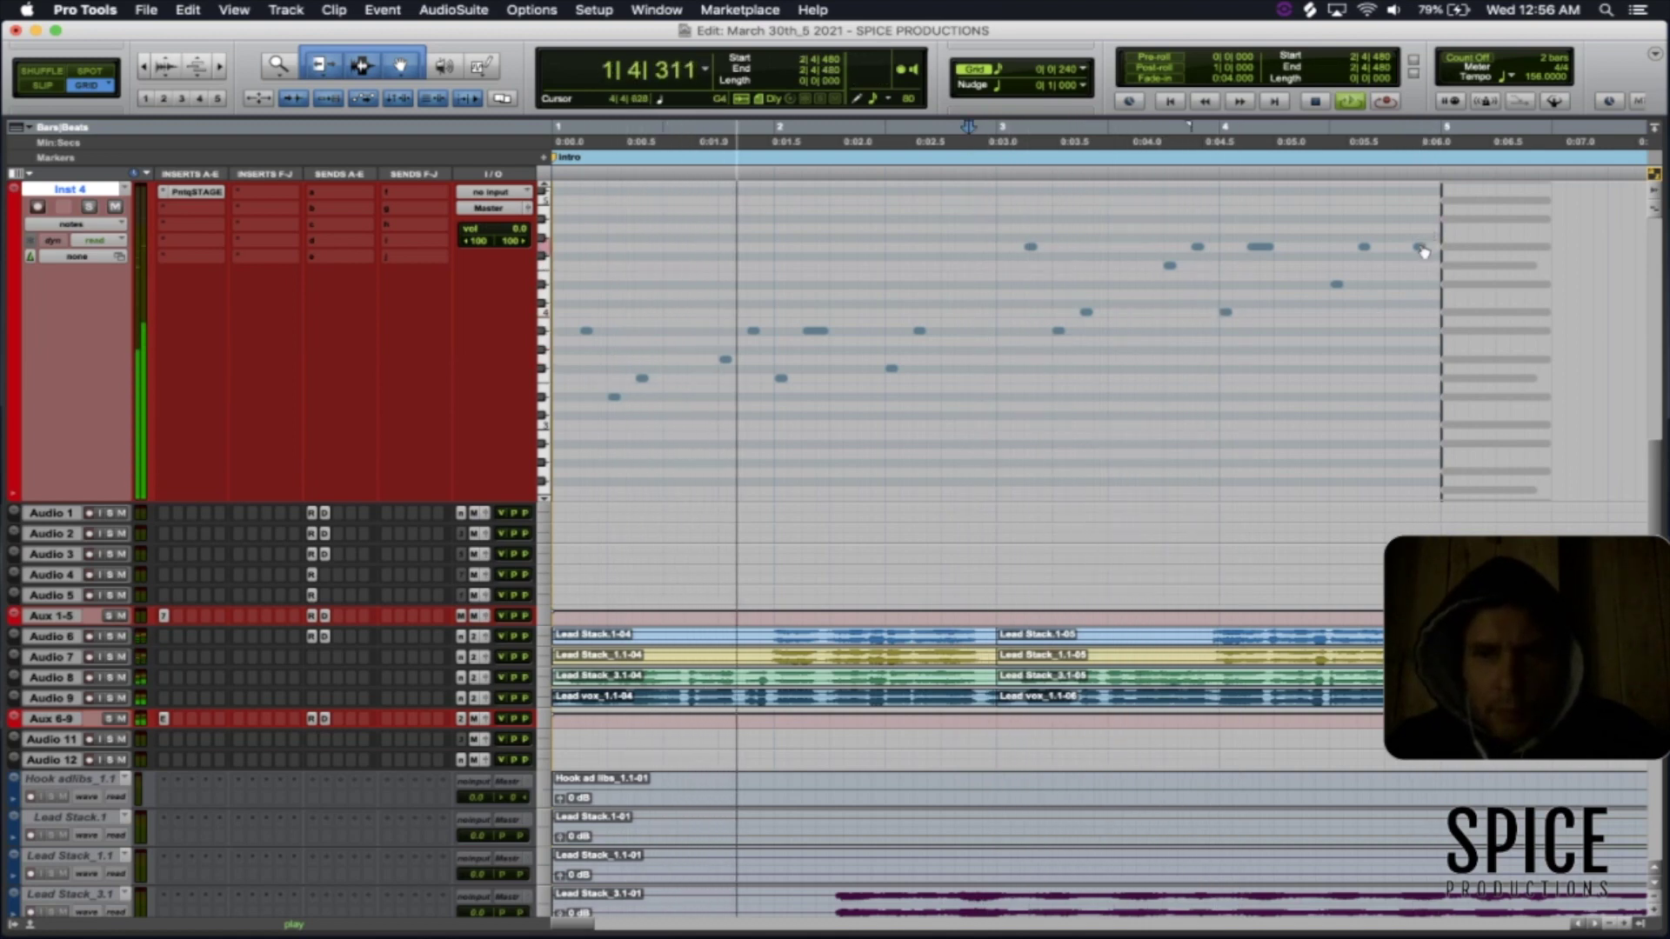
double_click(1421, 249)
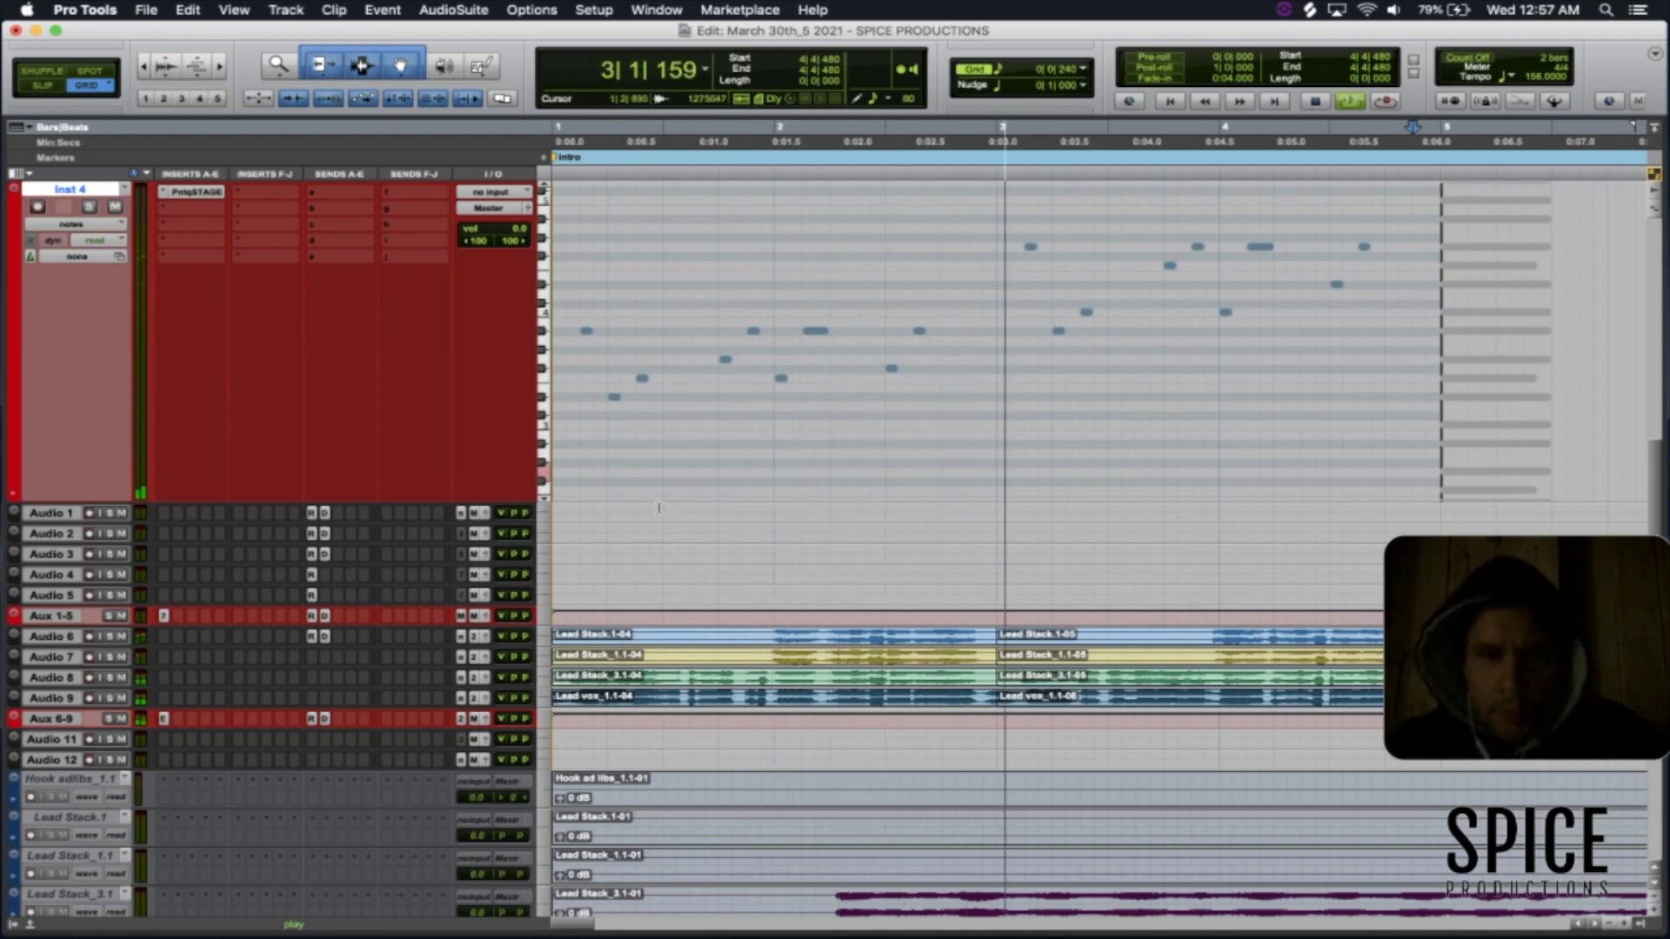
- Try C4, F4 and Bb4 as the closing Inst 4 note at 4|4|480, toggling the Aux 6-9 mute and the metronome for comparison
left_click(121, 719)
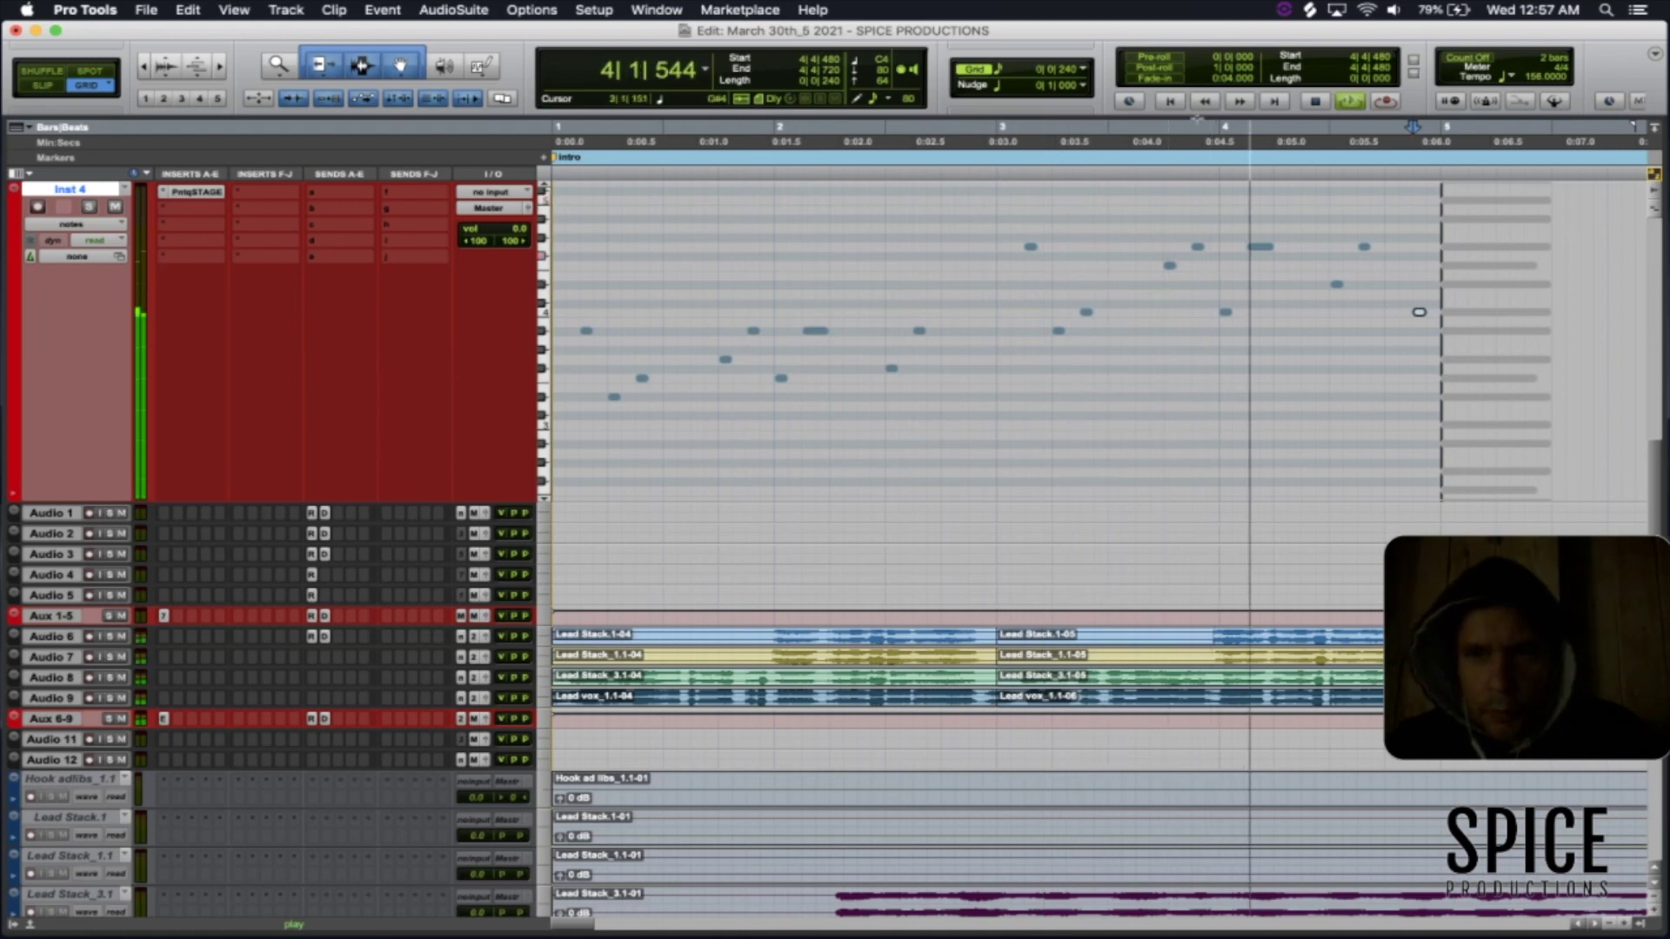
left_click(1485, 101)
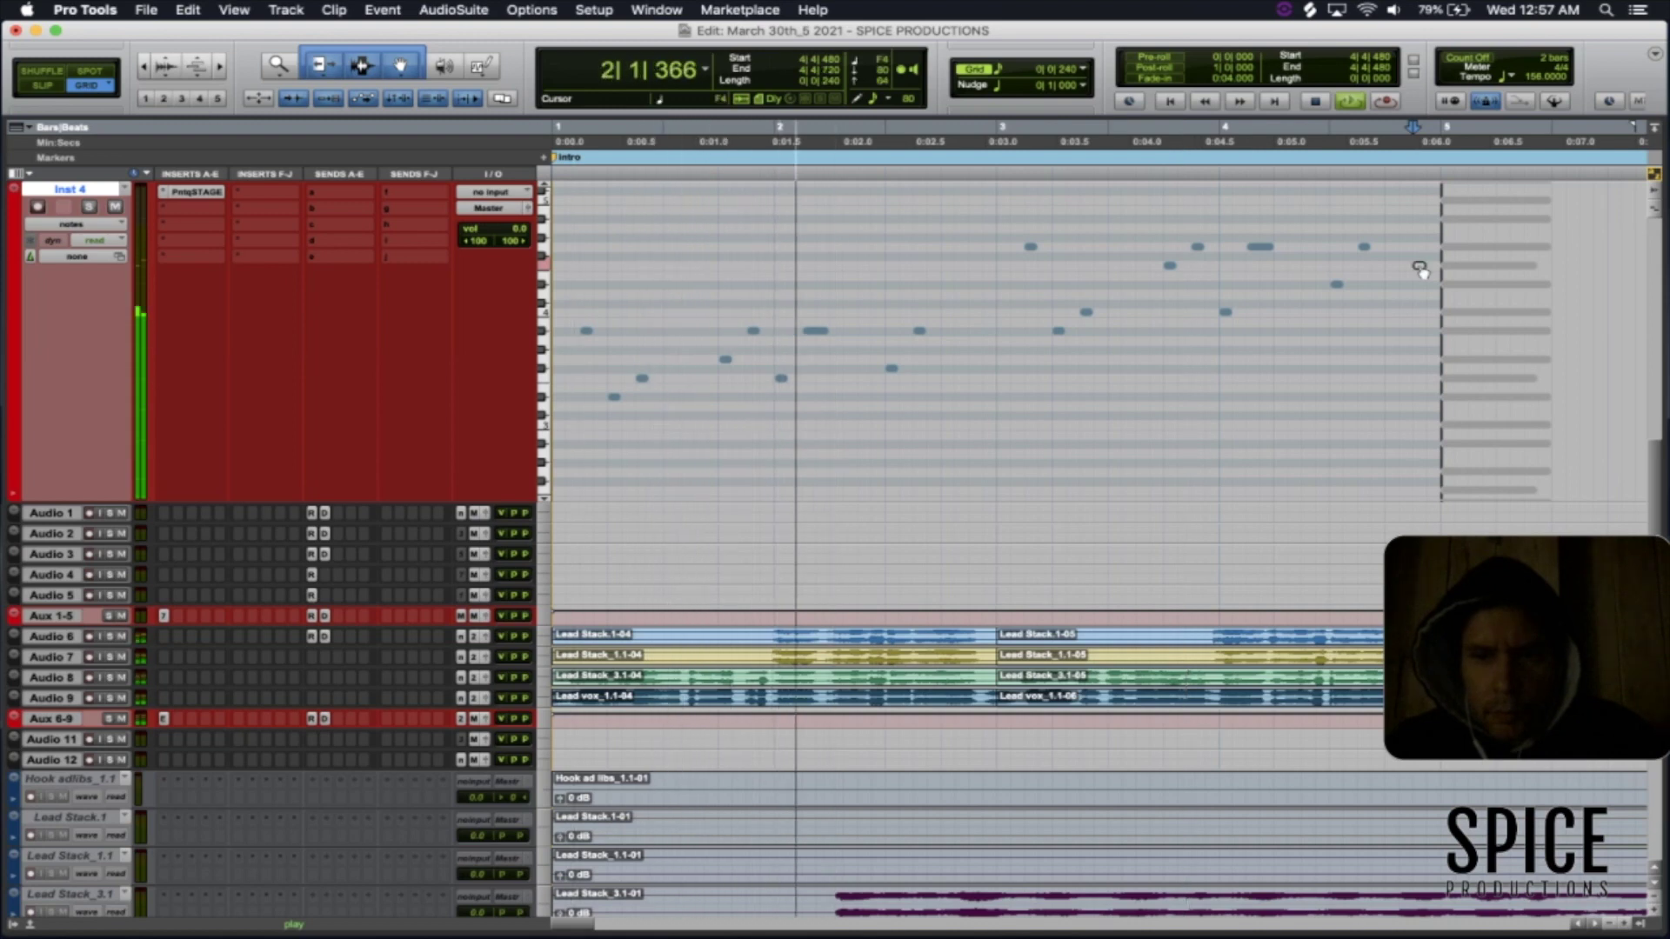
left_click(122, 720)
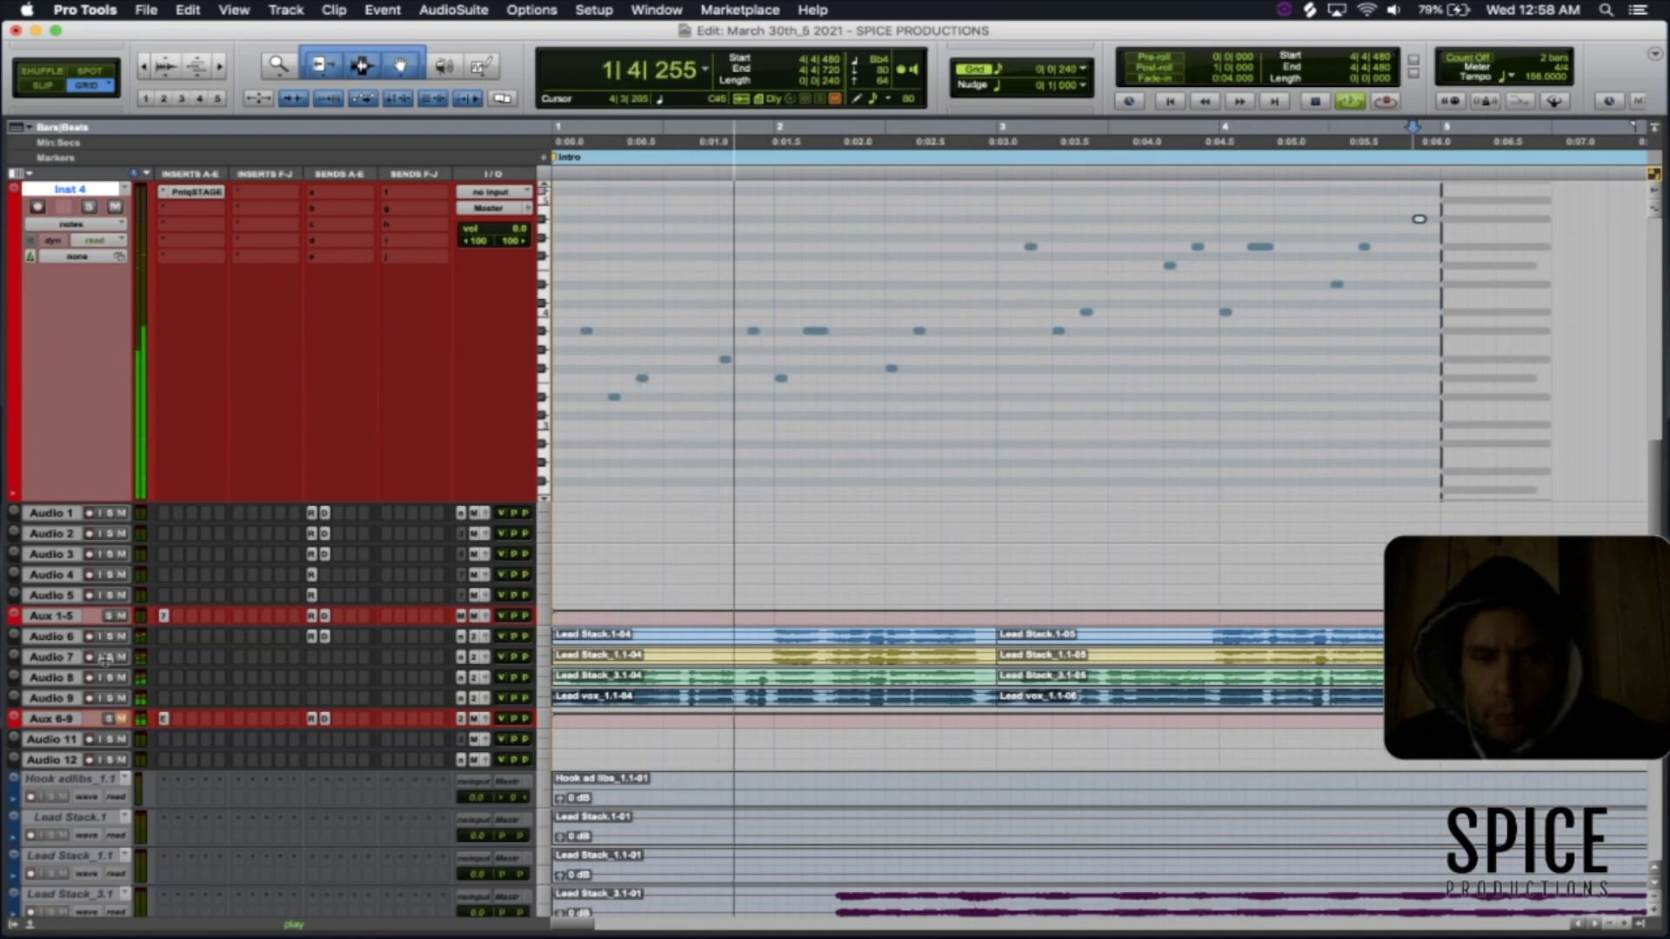
left_click(121, 721)
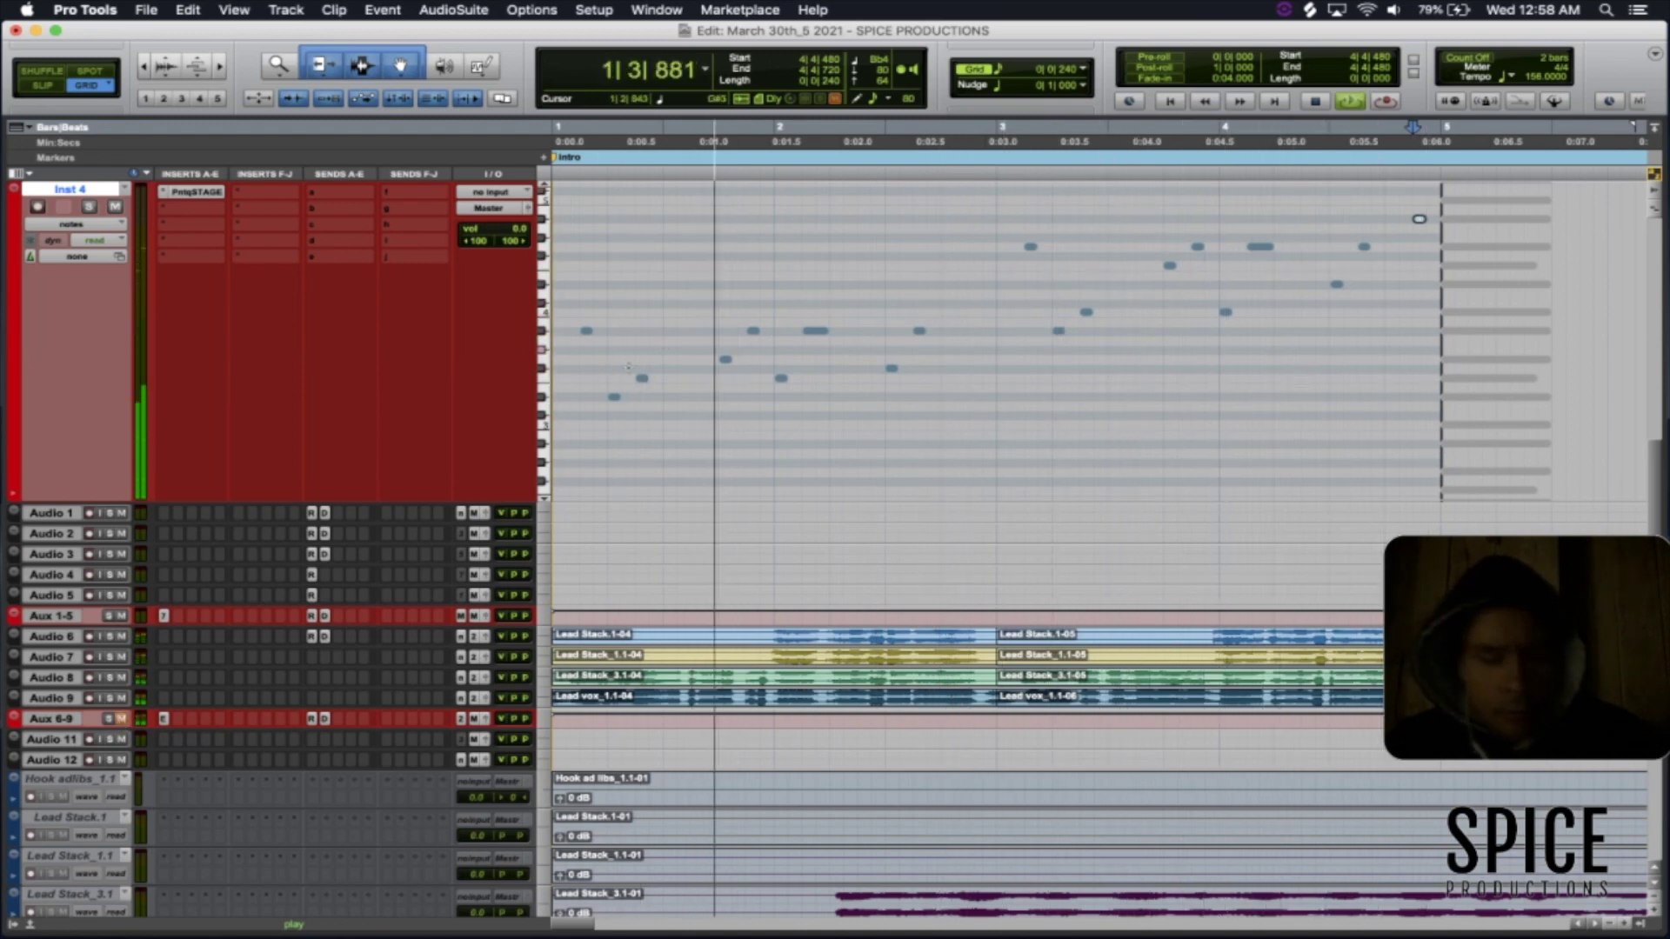
left_click(860, 360)
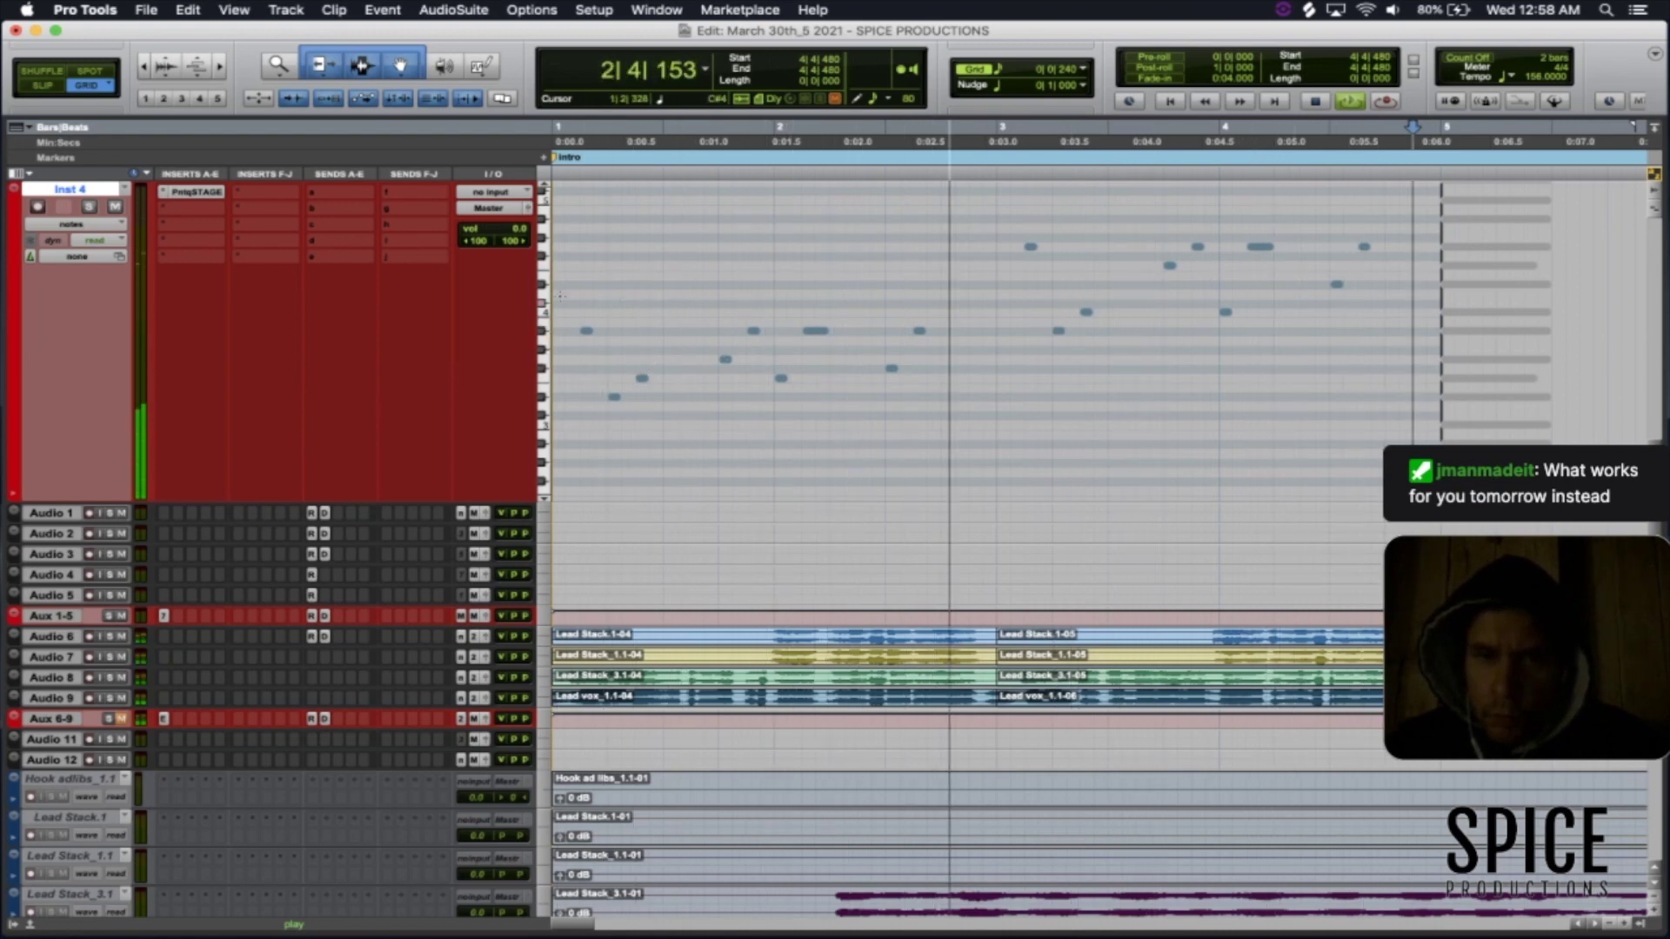
- Select the Lead Stack.1-04 clip covering bars 1 and 2 on Audio 6
left_click(1170, 266)
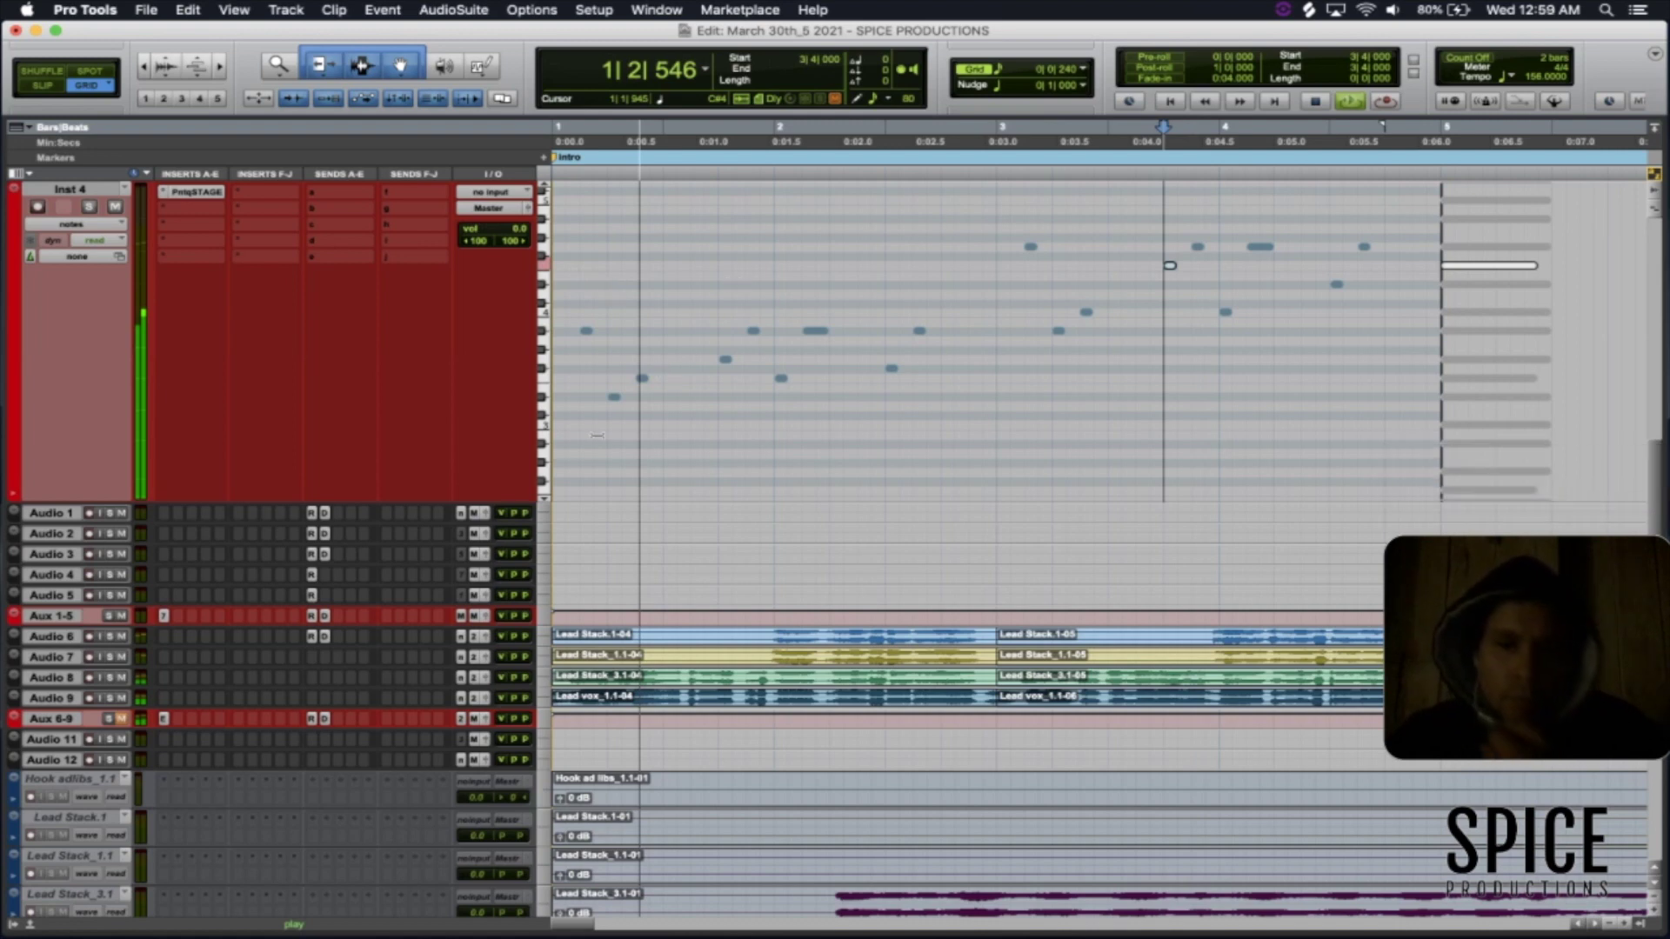
double_click(588, 39)
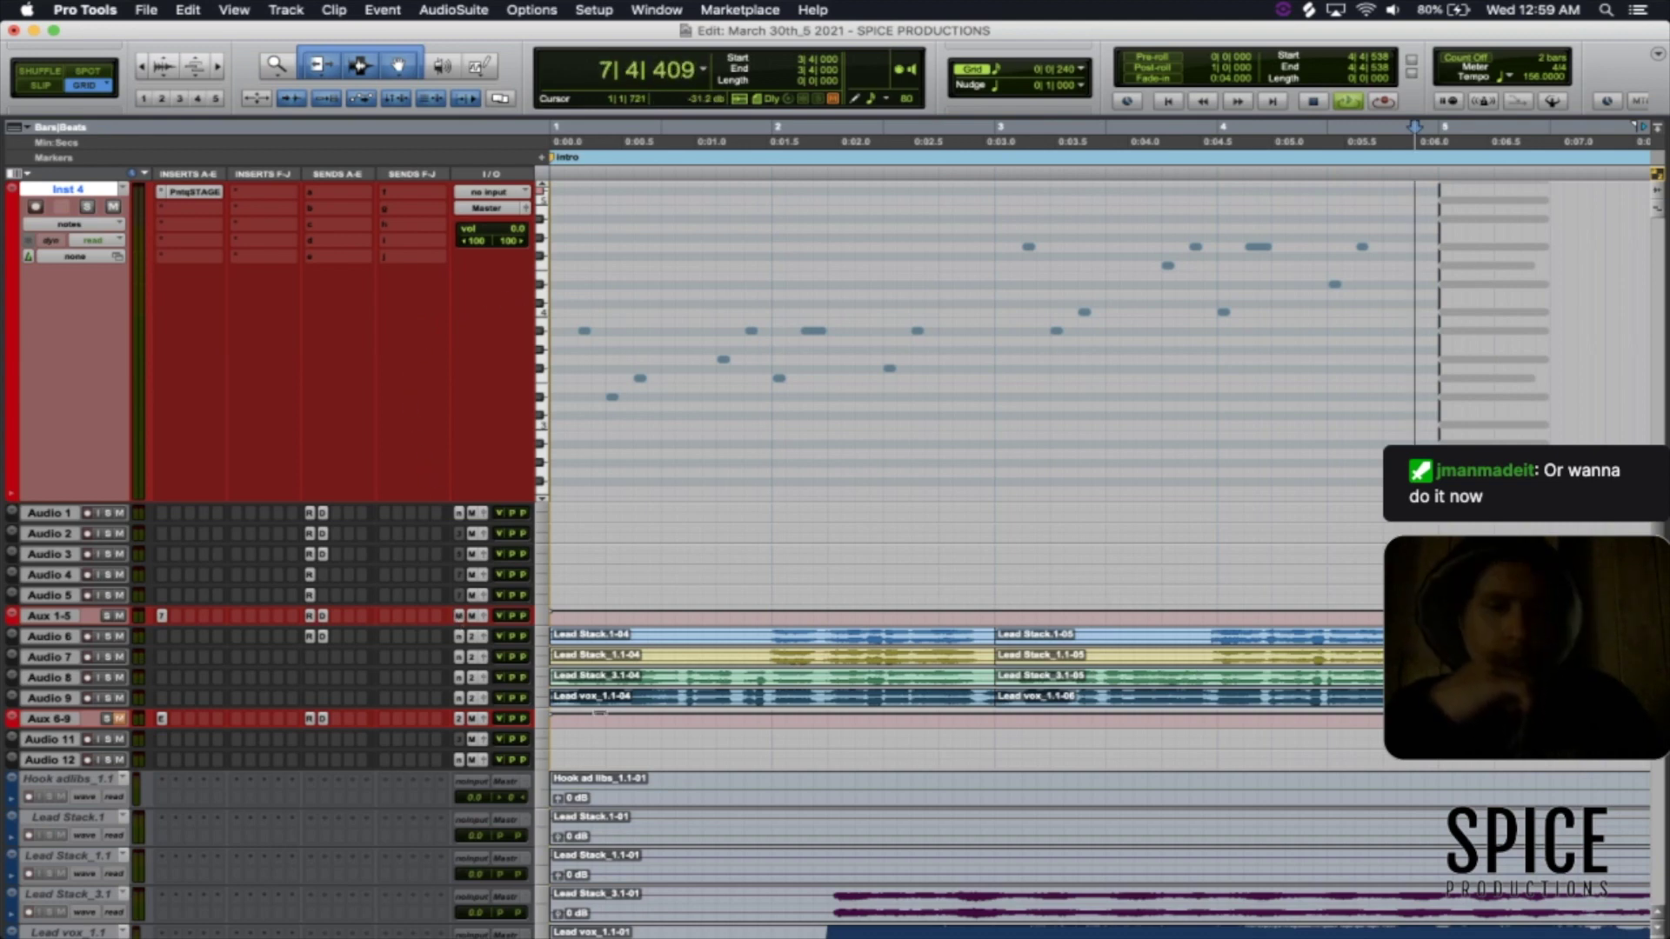
left_click(645, 642)
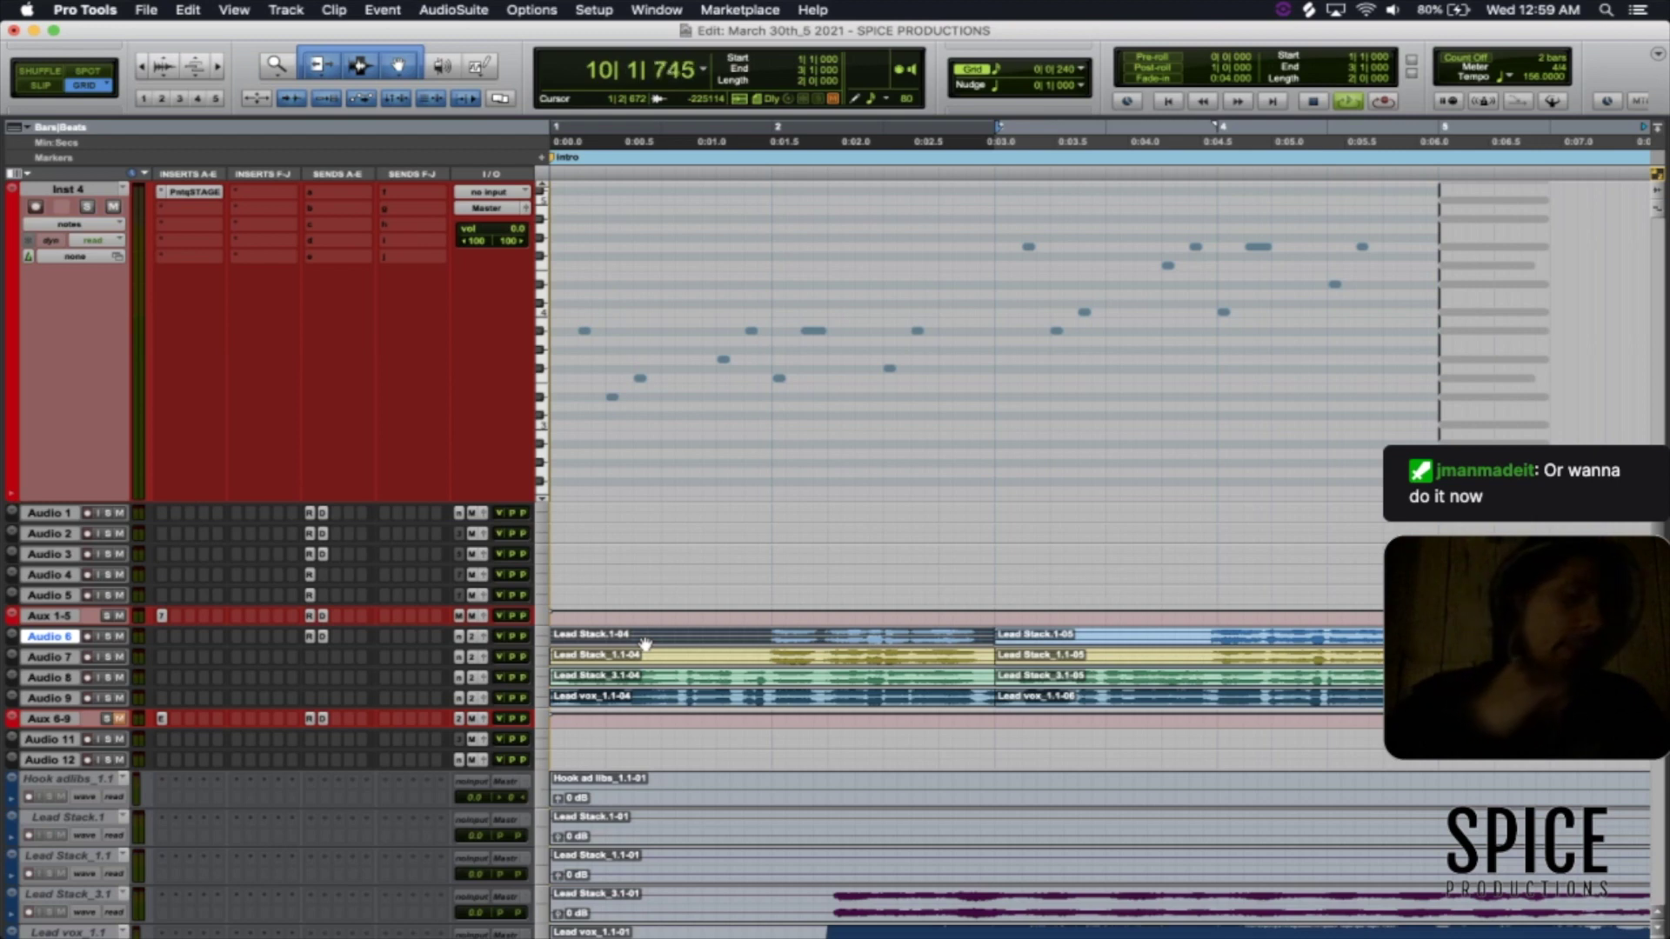